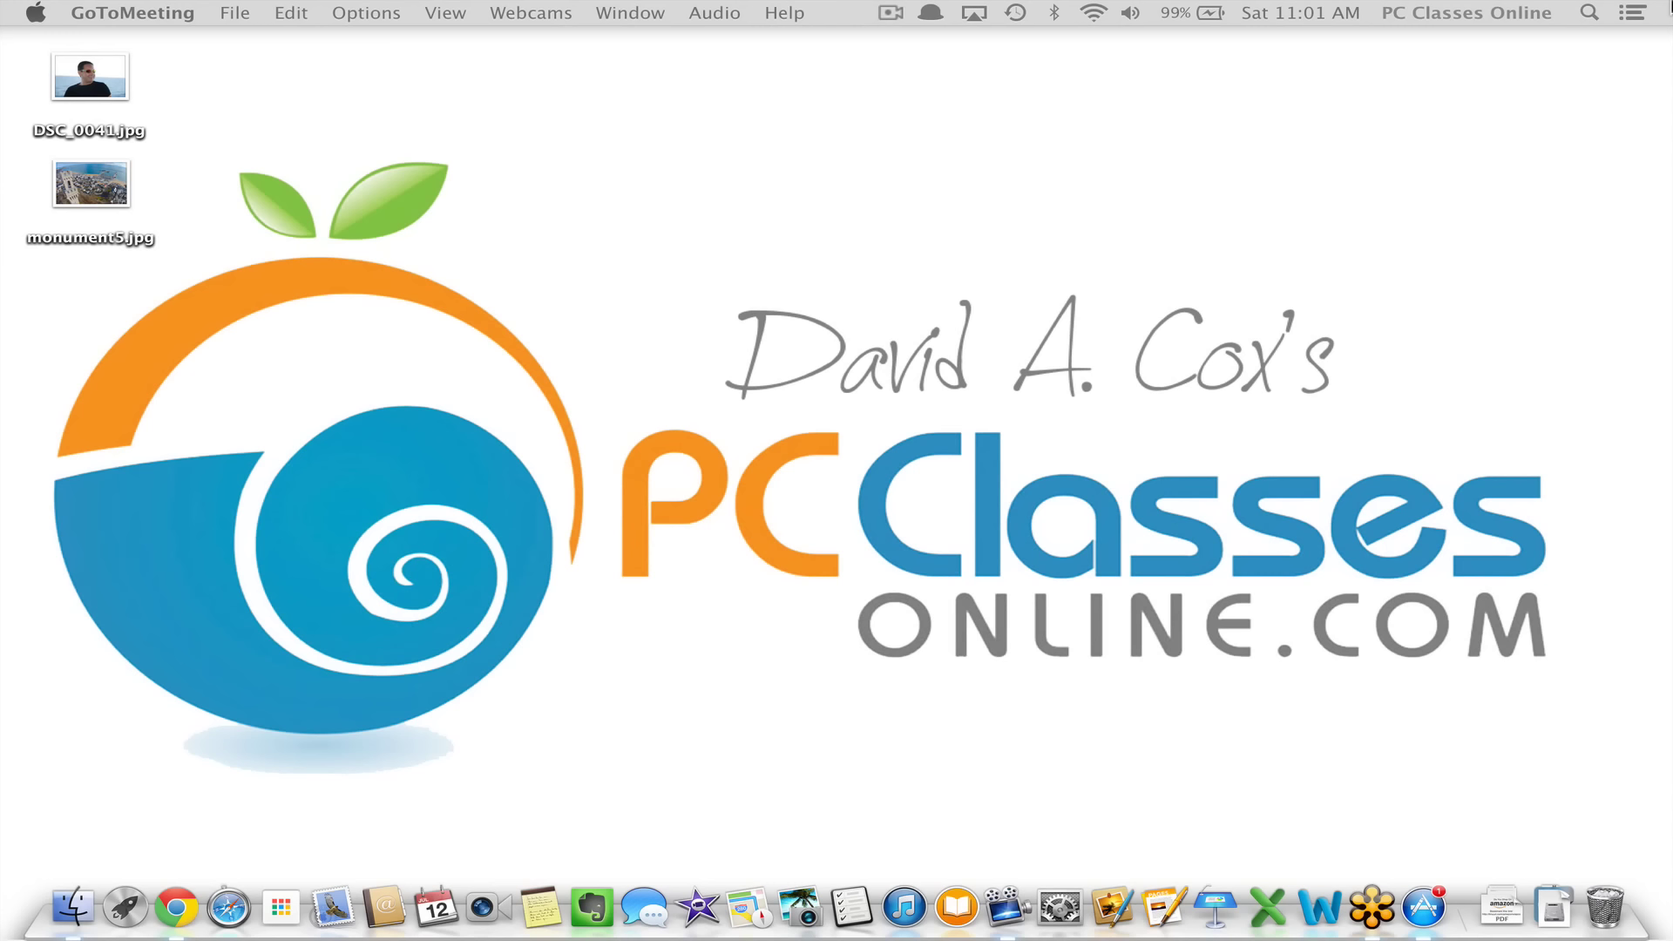
Activate Finder and bring up Pixelmator's App Store page, marked Installed
{"action": "left_click", "coordinate": [1491, 151]}
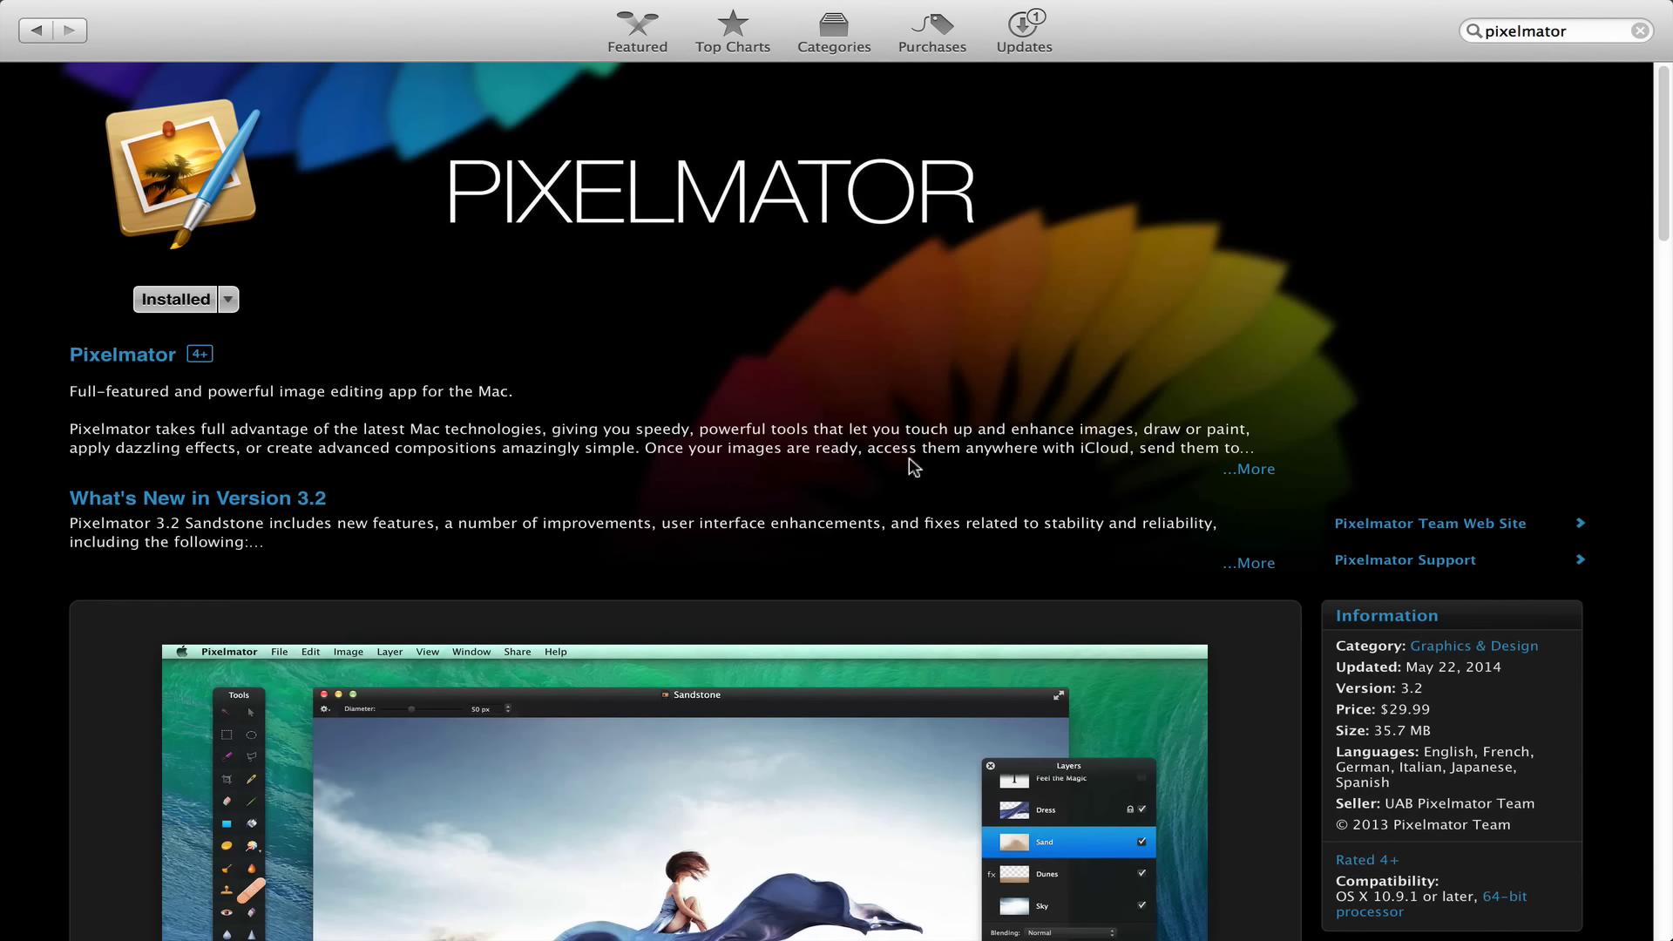
Scroll the Pixelmator store page down and back up, then return to the Finder desktop
{"action": "scroll", "coordinate": [911, 468], "scroll_direction": "down", "scroll_amount": 5}
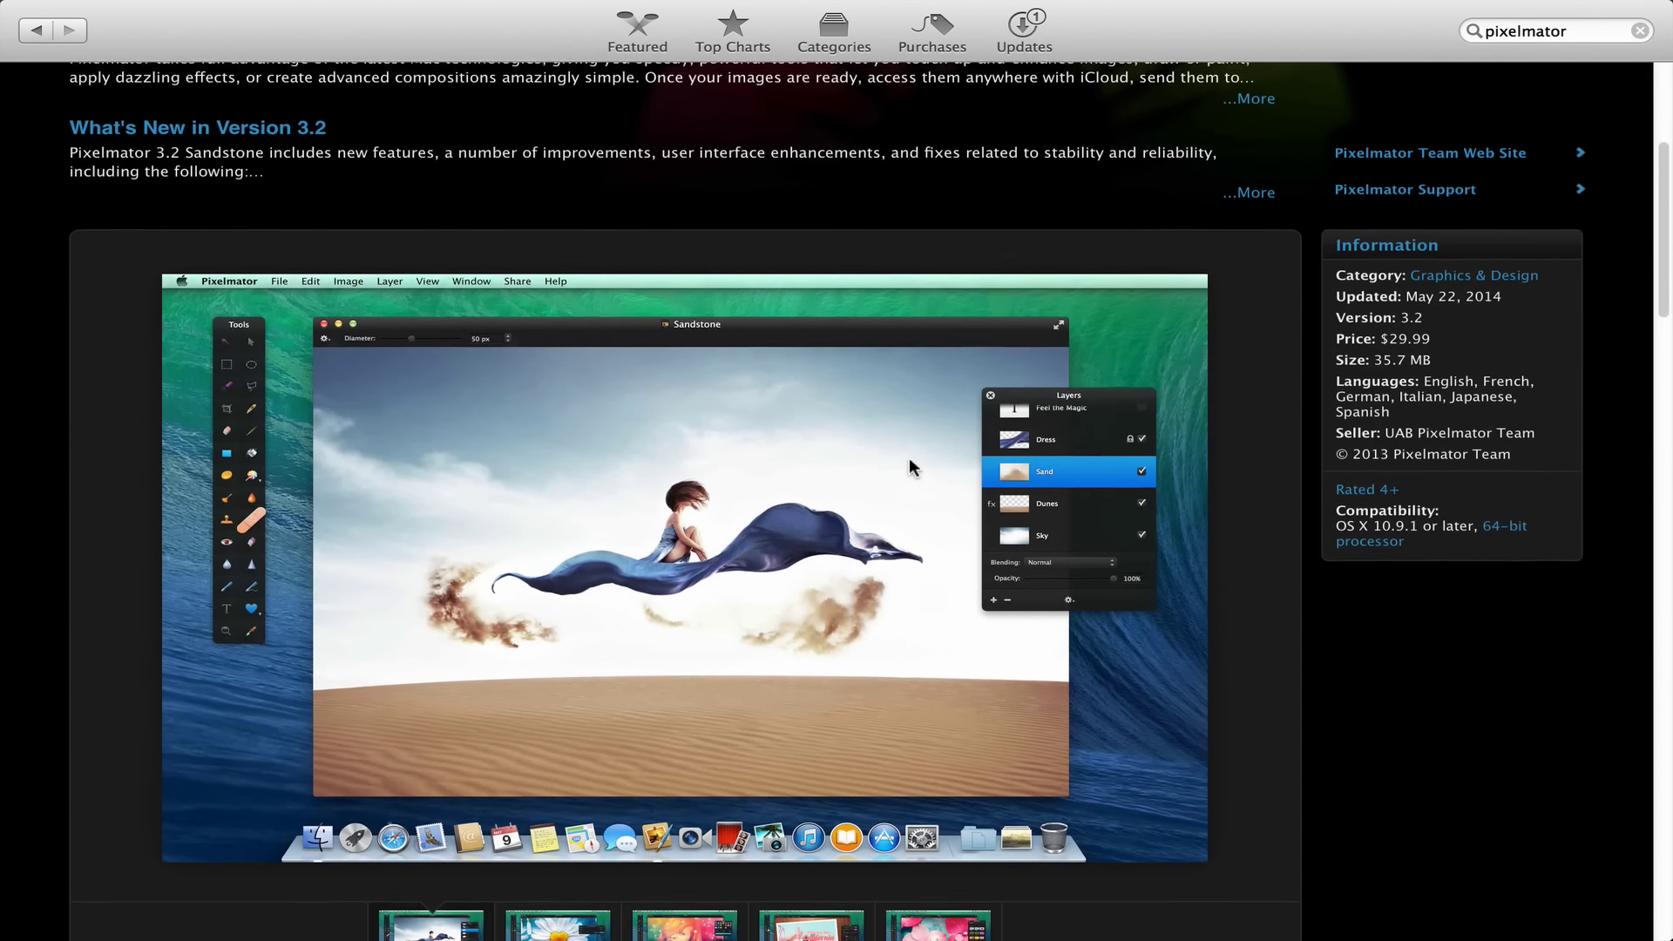
{"action": "scroll", "coordinate": [908, 458], "scroll_direction": "up", "scroll_amount": 5}
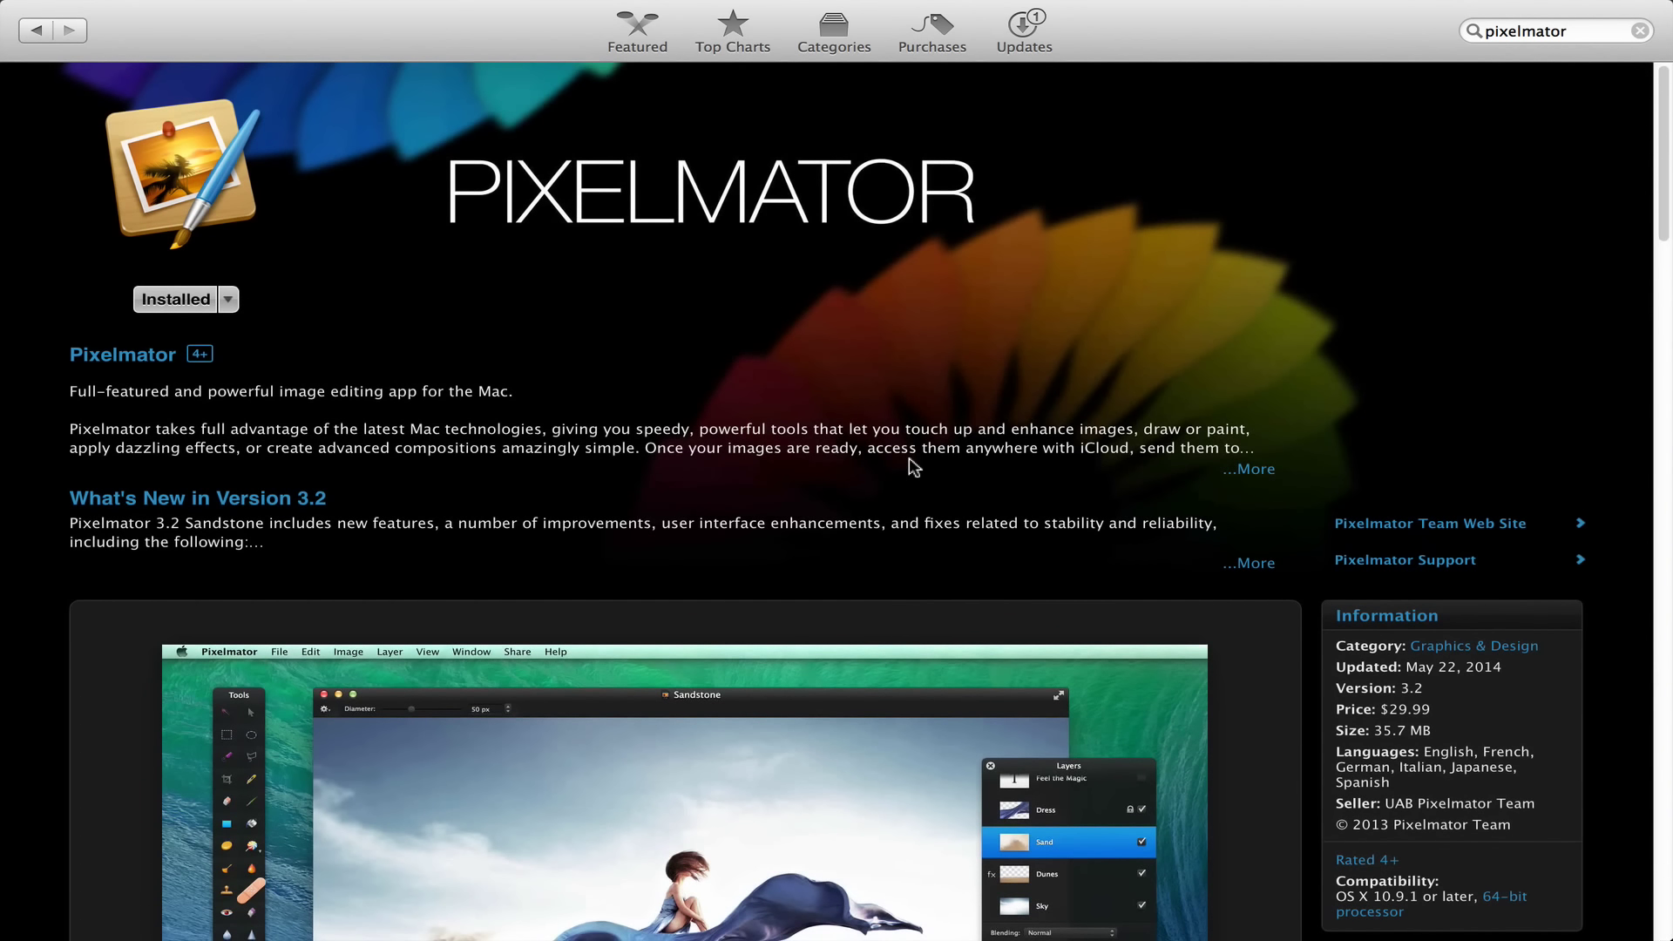
{"action": "key", "text": "ctrl+Left"}
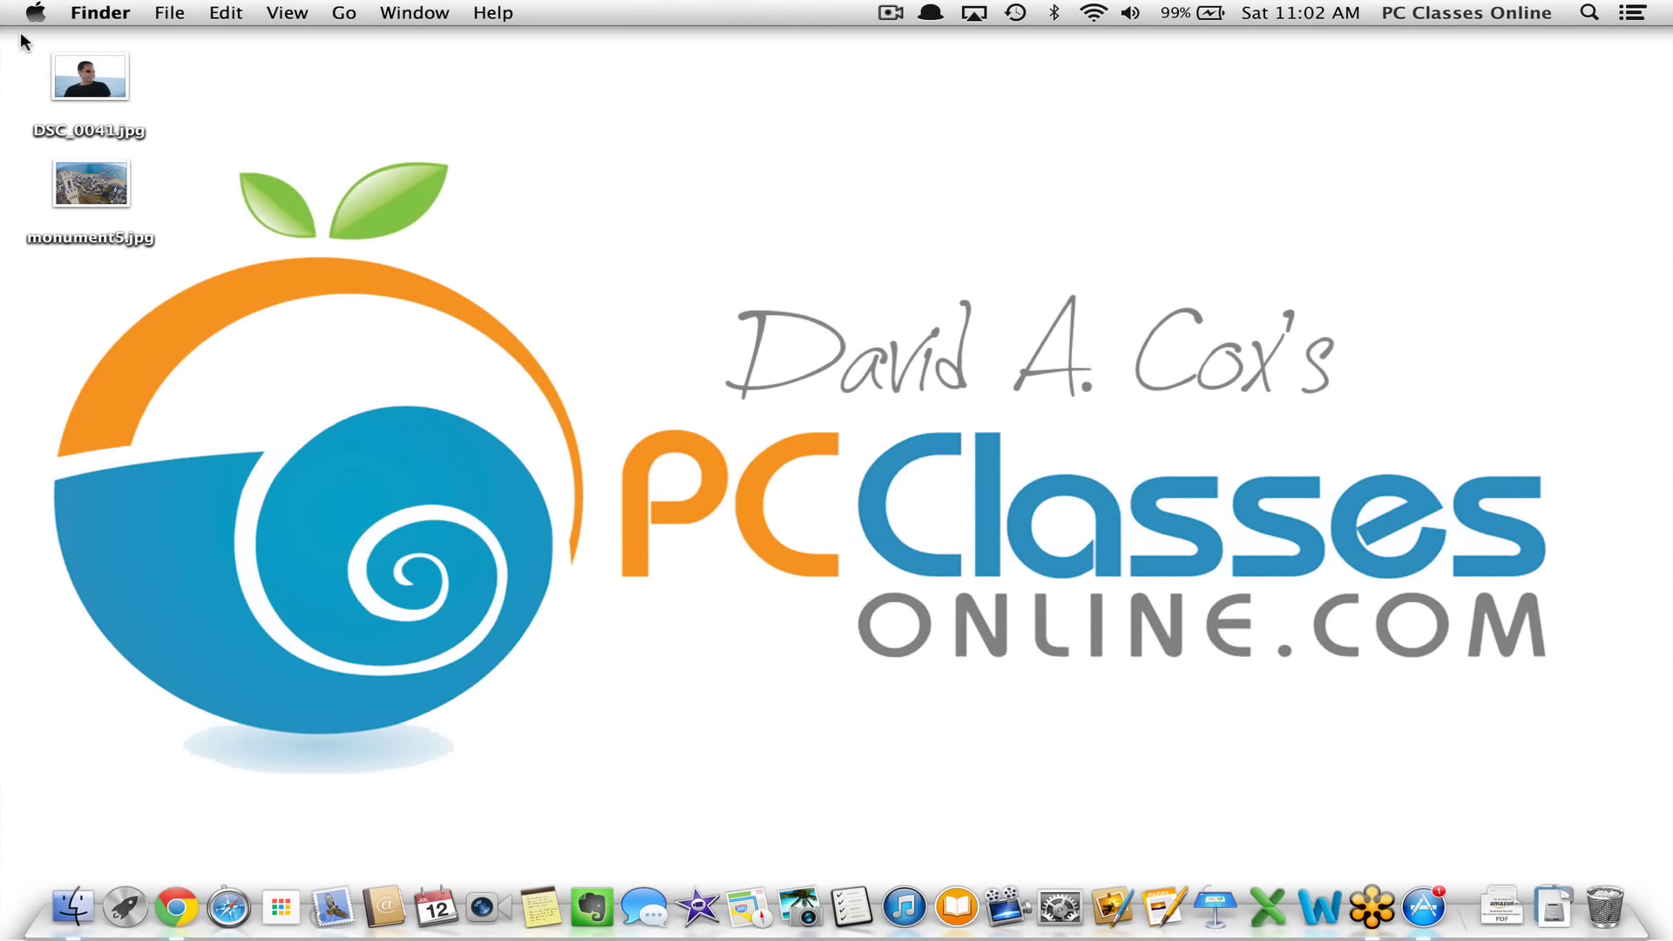
Check the Apple menu, then return to the full-screen Pixelmator store page
{"action": "left_click", "coordinate": [26, 16]}
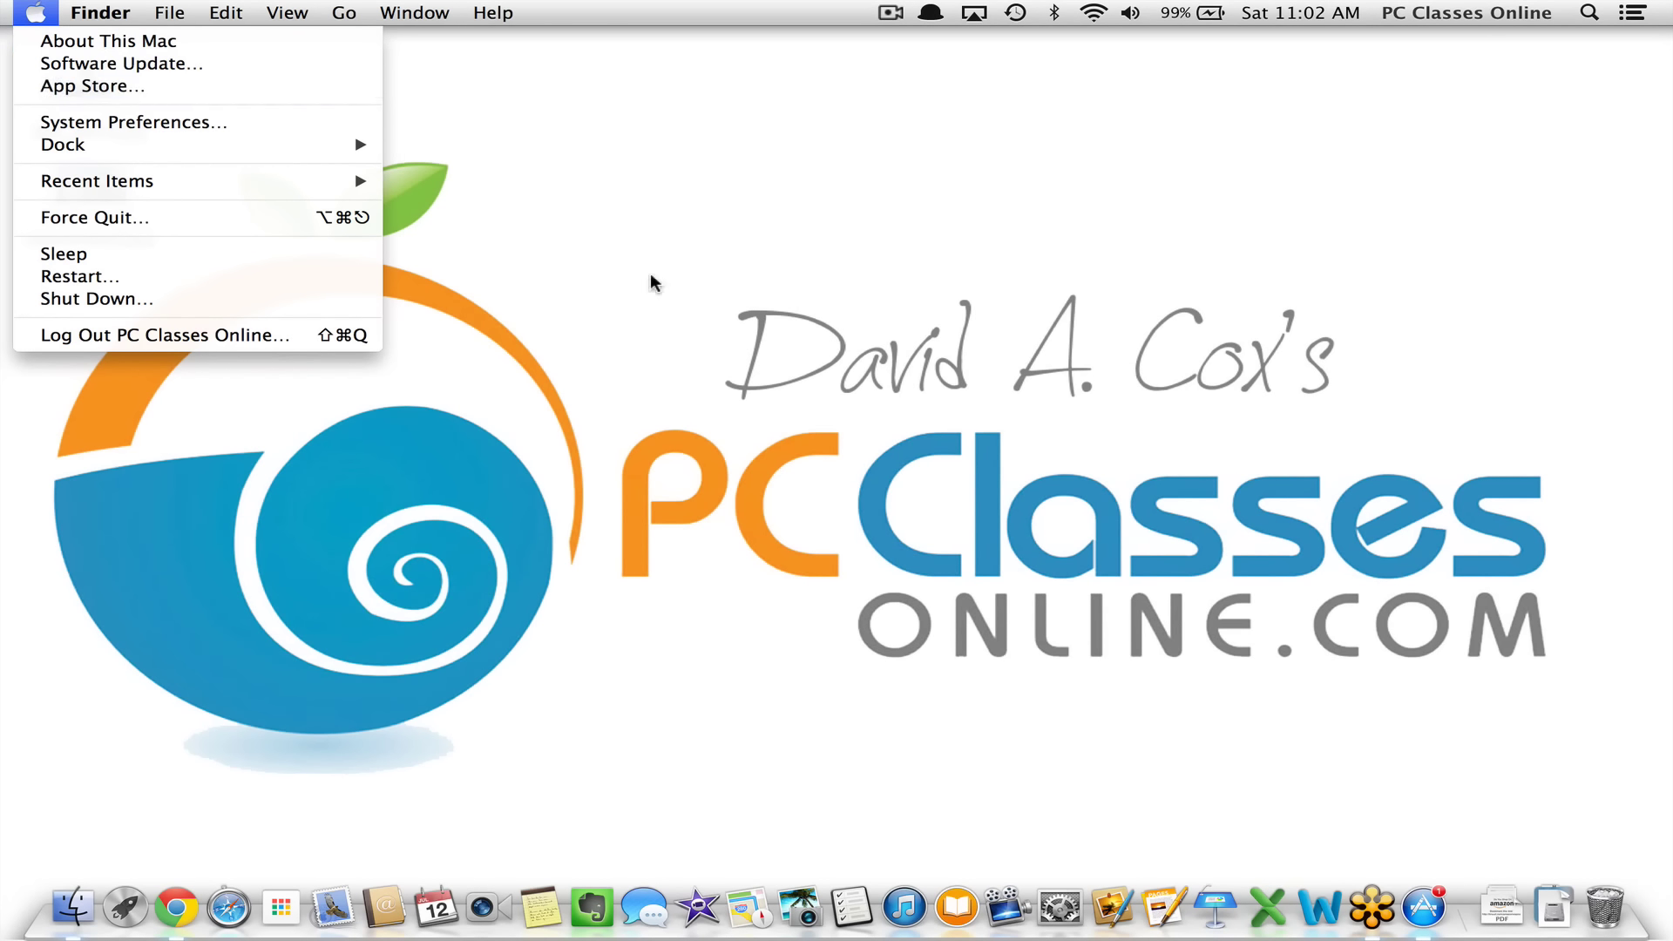
{"action": "left_click", "coordinate": [755, 312]}
{"action": "key", "text": "ctrl+Right"}
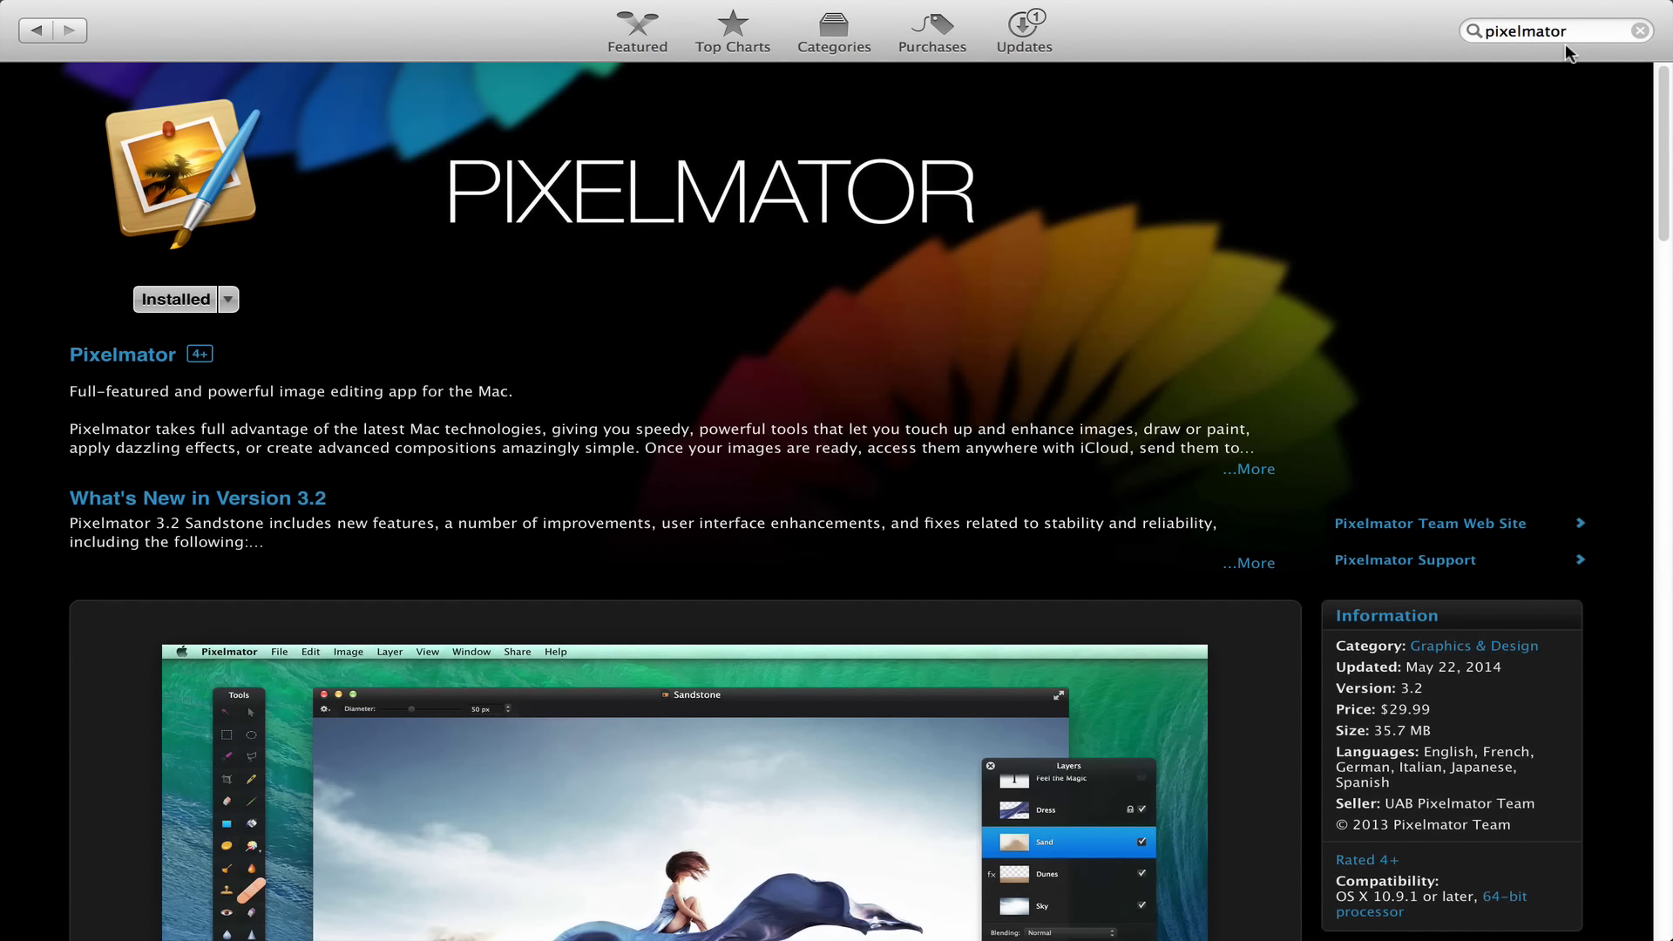
Browse down to Pixelmator's customer ratings and back to the top, then quit the App Store
{"action": "scroll", "coordinate": [889, 224], "scroll_direction": "down", "scroll_amount": 10}
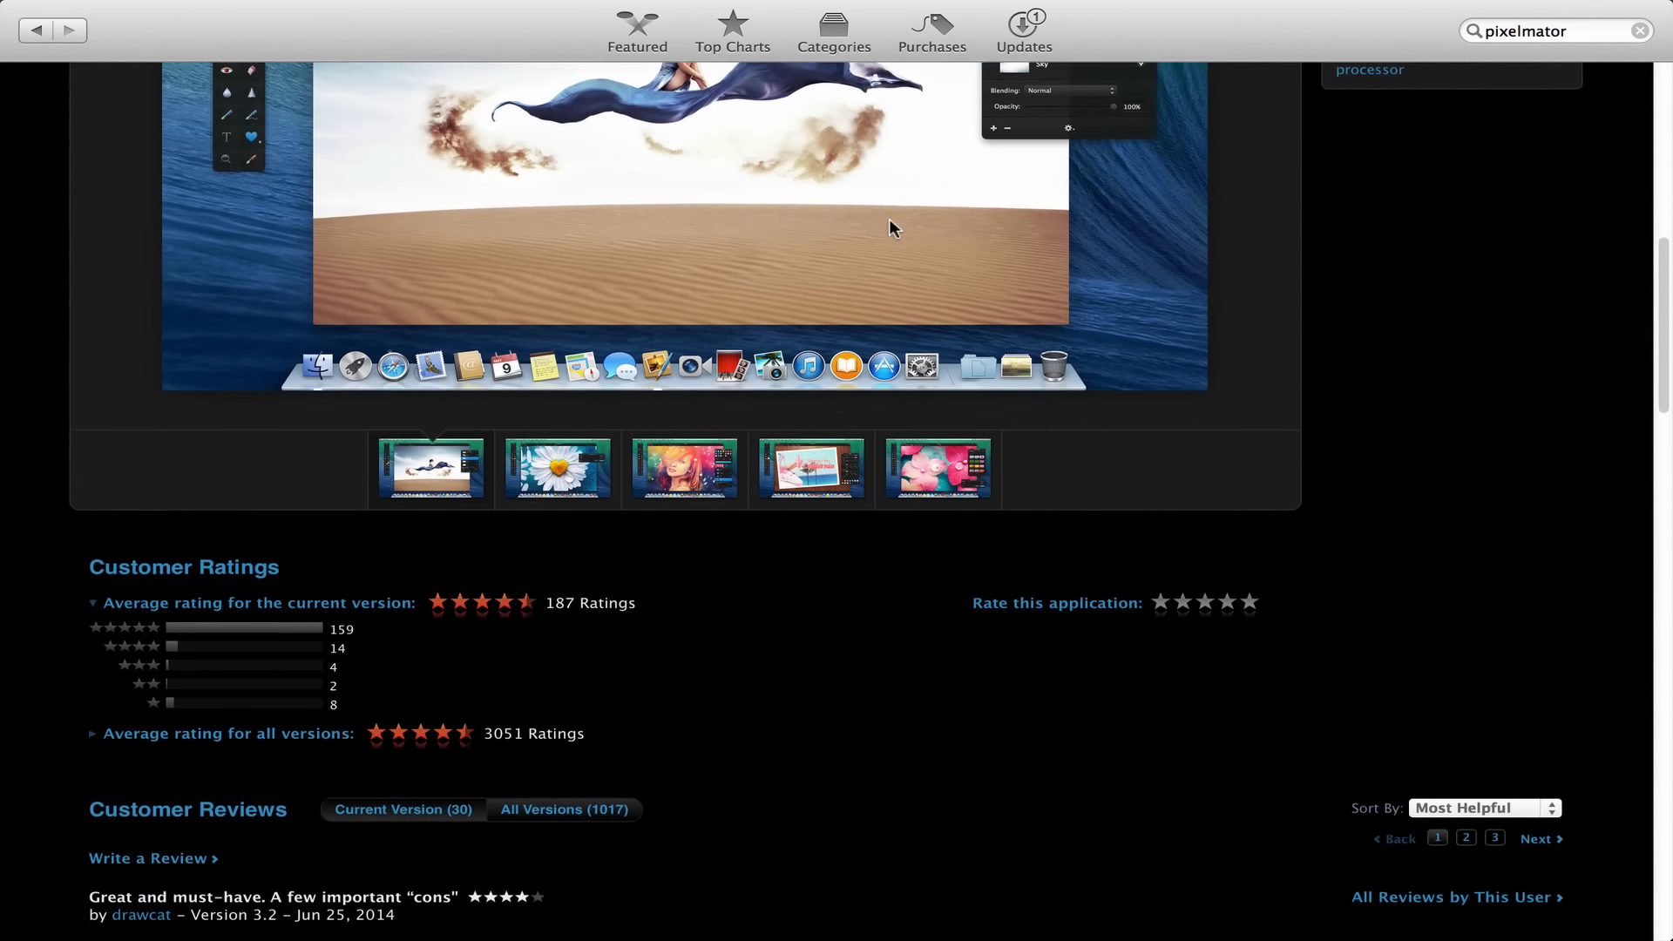
{"action": "scroll", "coordinate": [889, 220], "scroll_direction": "down", "scroll_amount": 9}
{"action": "scroll", "coordinate": [890, 221], "scroll_direction": "up", "scroll_amount": 9}
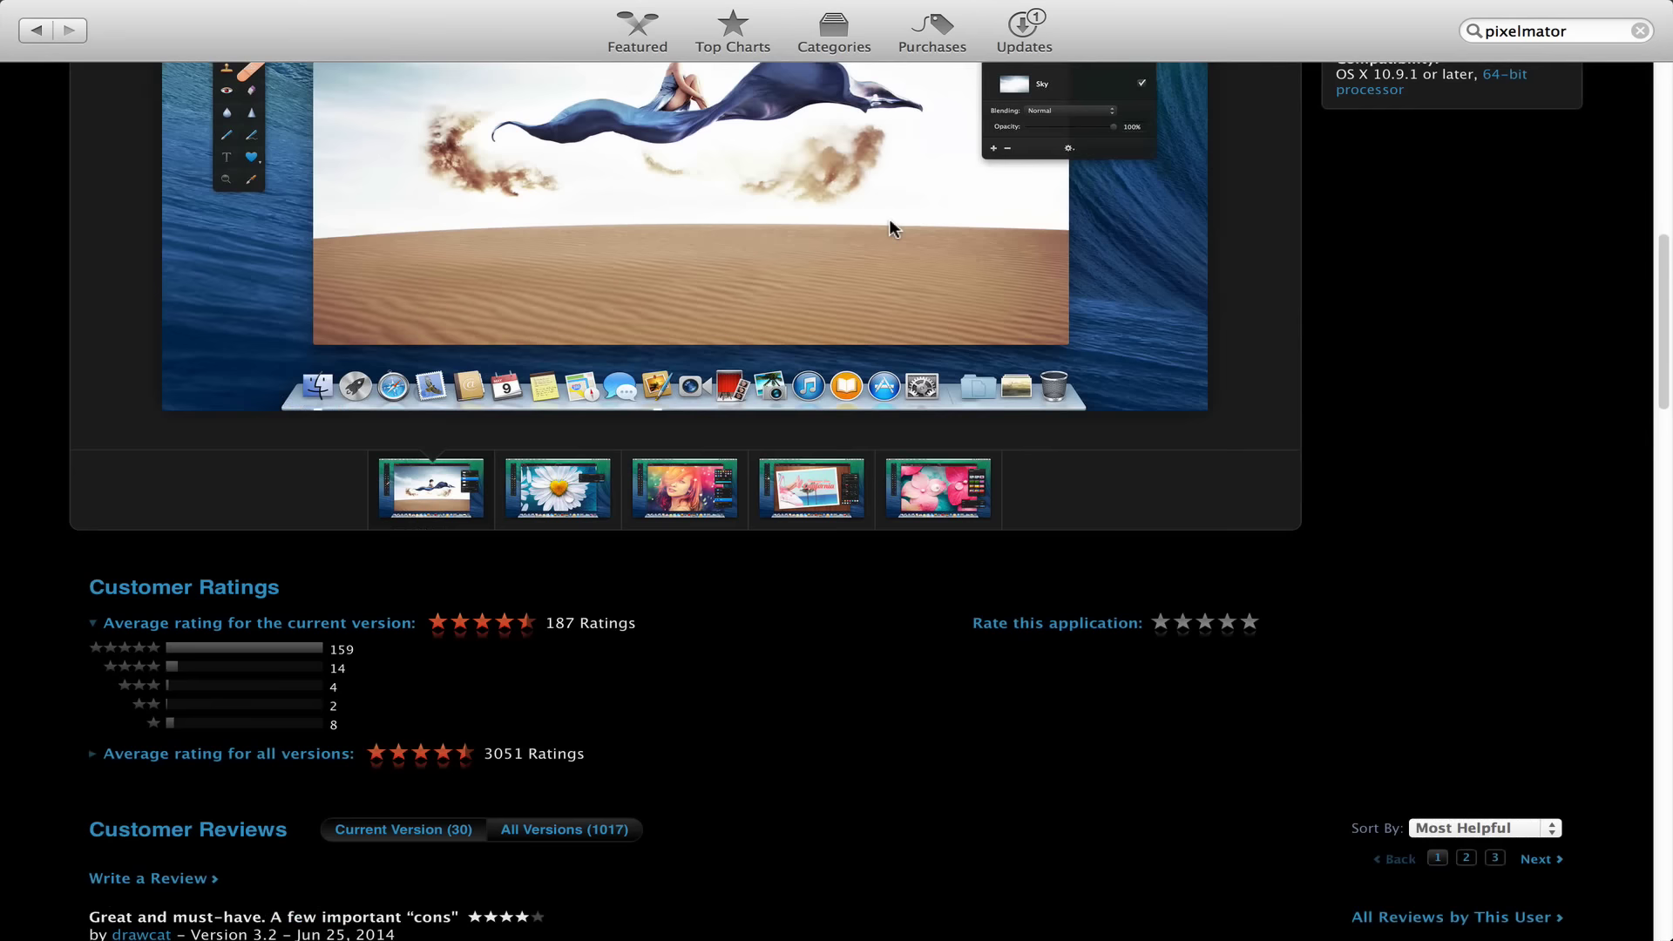
{"action": "scroll", "coordinate": [890, 226], "scroll_direction": "up", "scroll_amount": 10}
{"action": "key", "text": "super+q"}
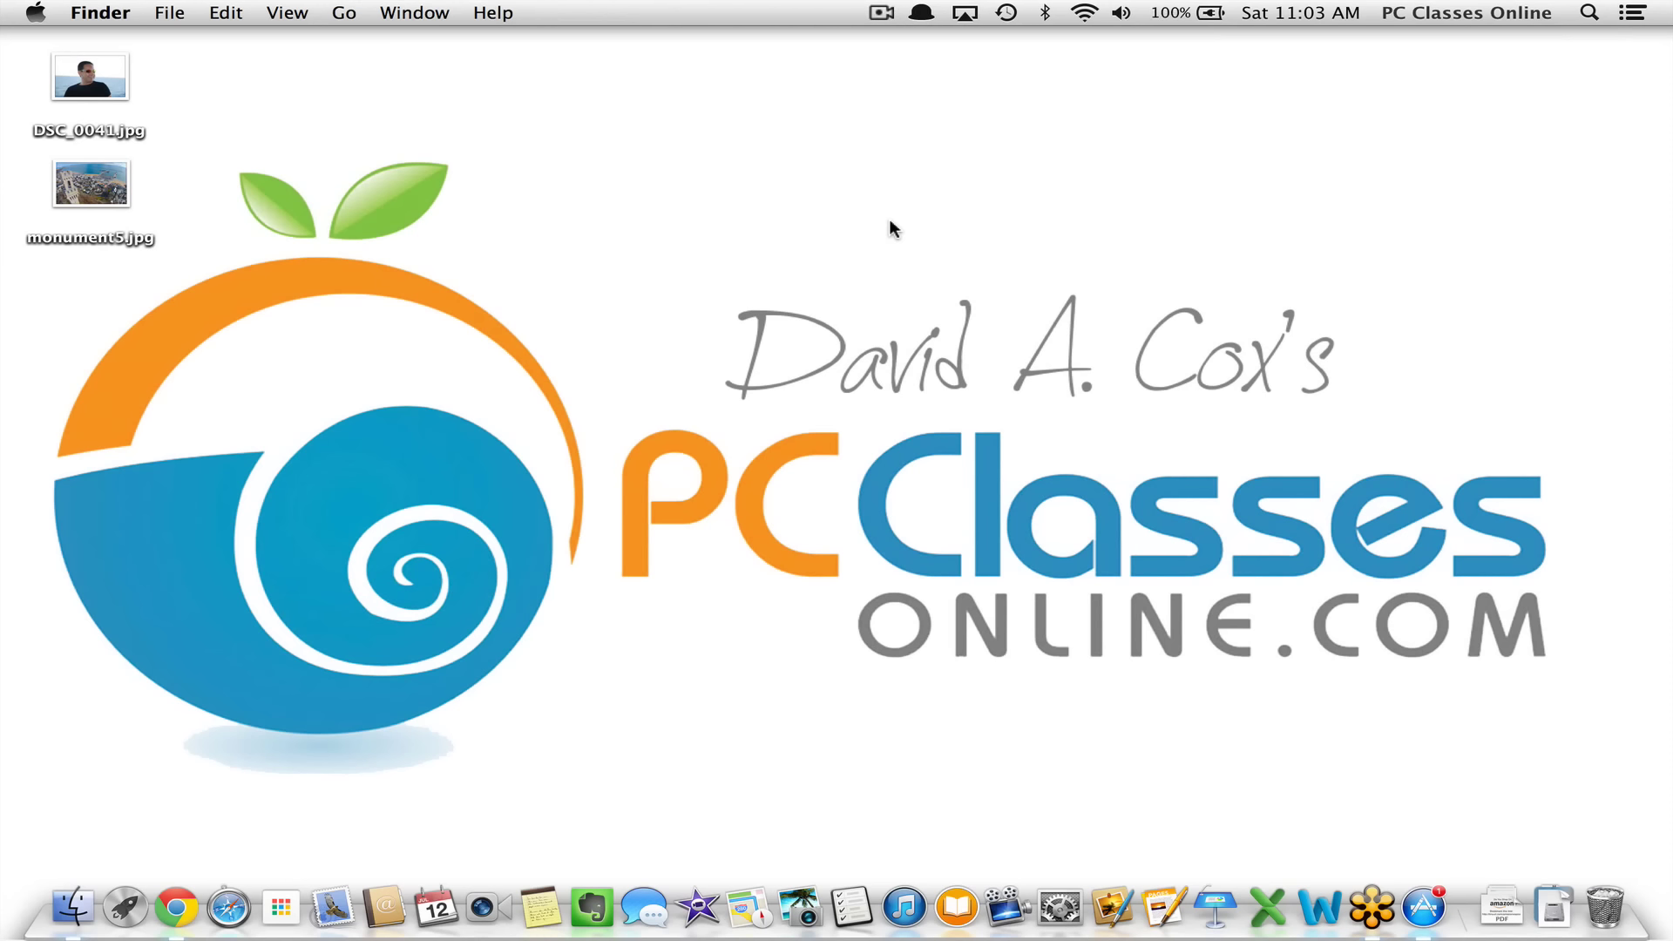
Launch Pixelmator from the Dock and switch its document browser to the empty iCloud view
{"action": "left_click", "coordinate": [1105, 899]}
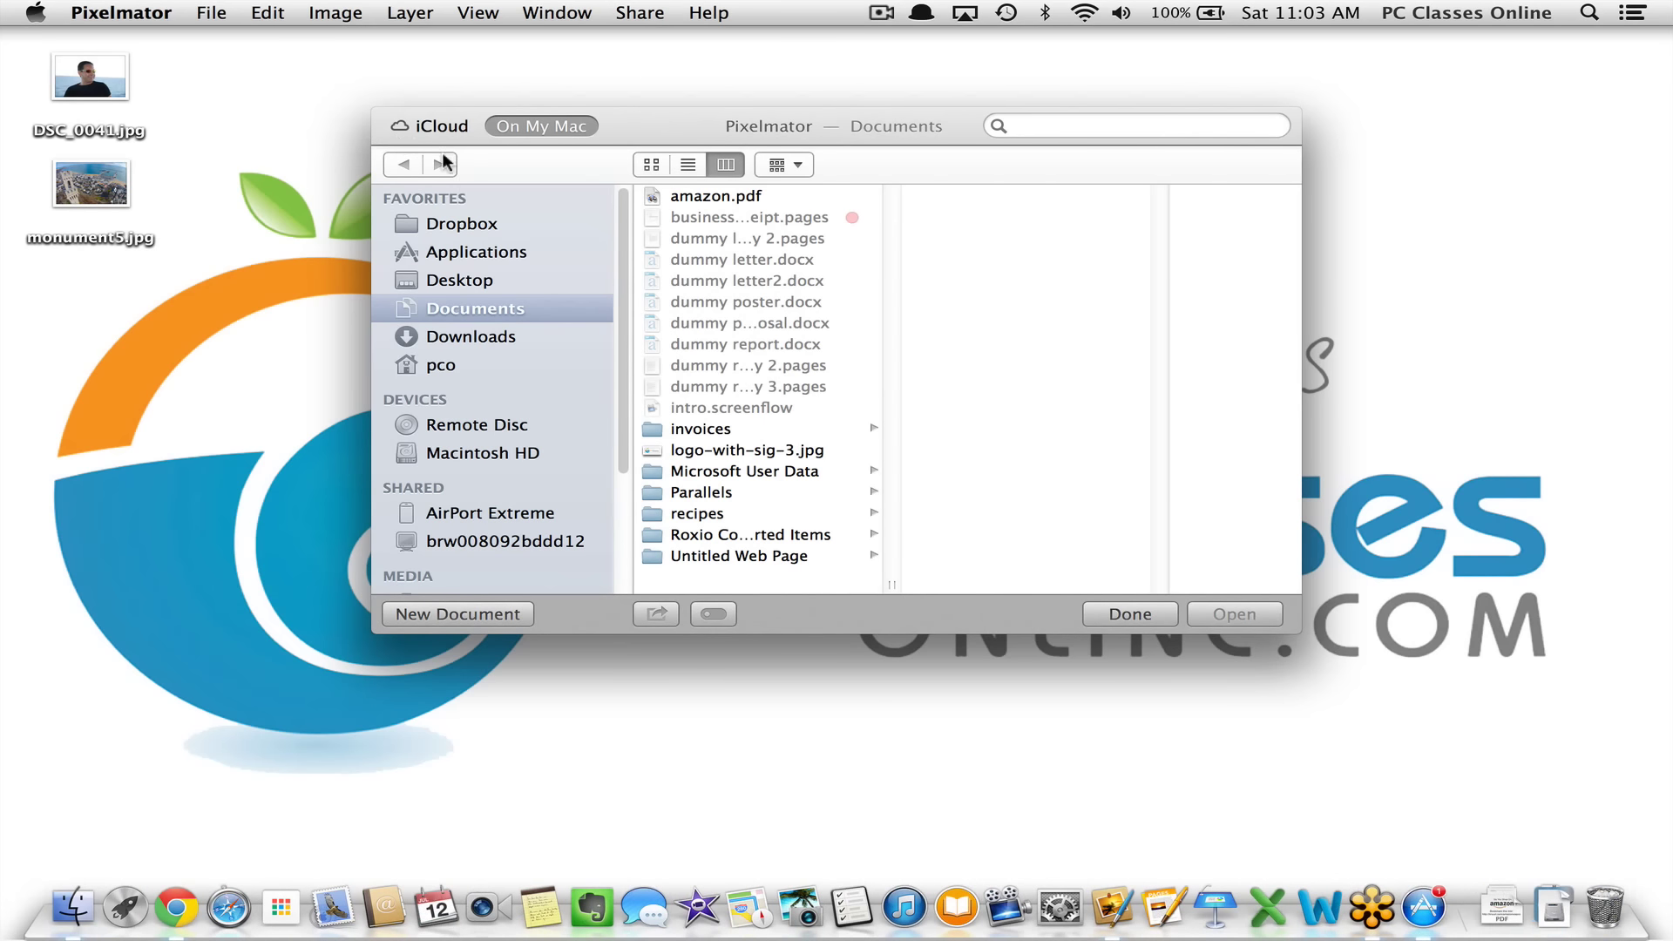
{"action": "left_click", "coordinate": [420, 125]}
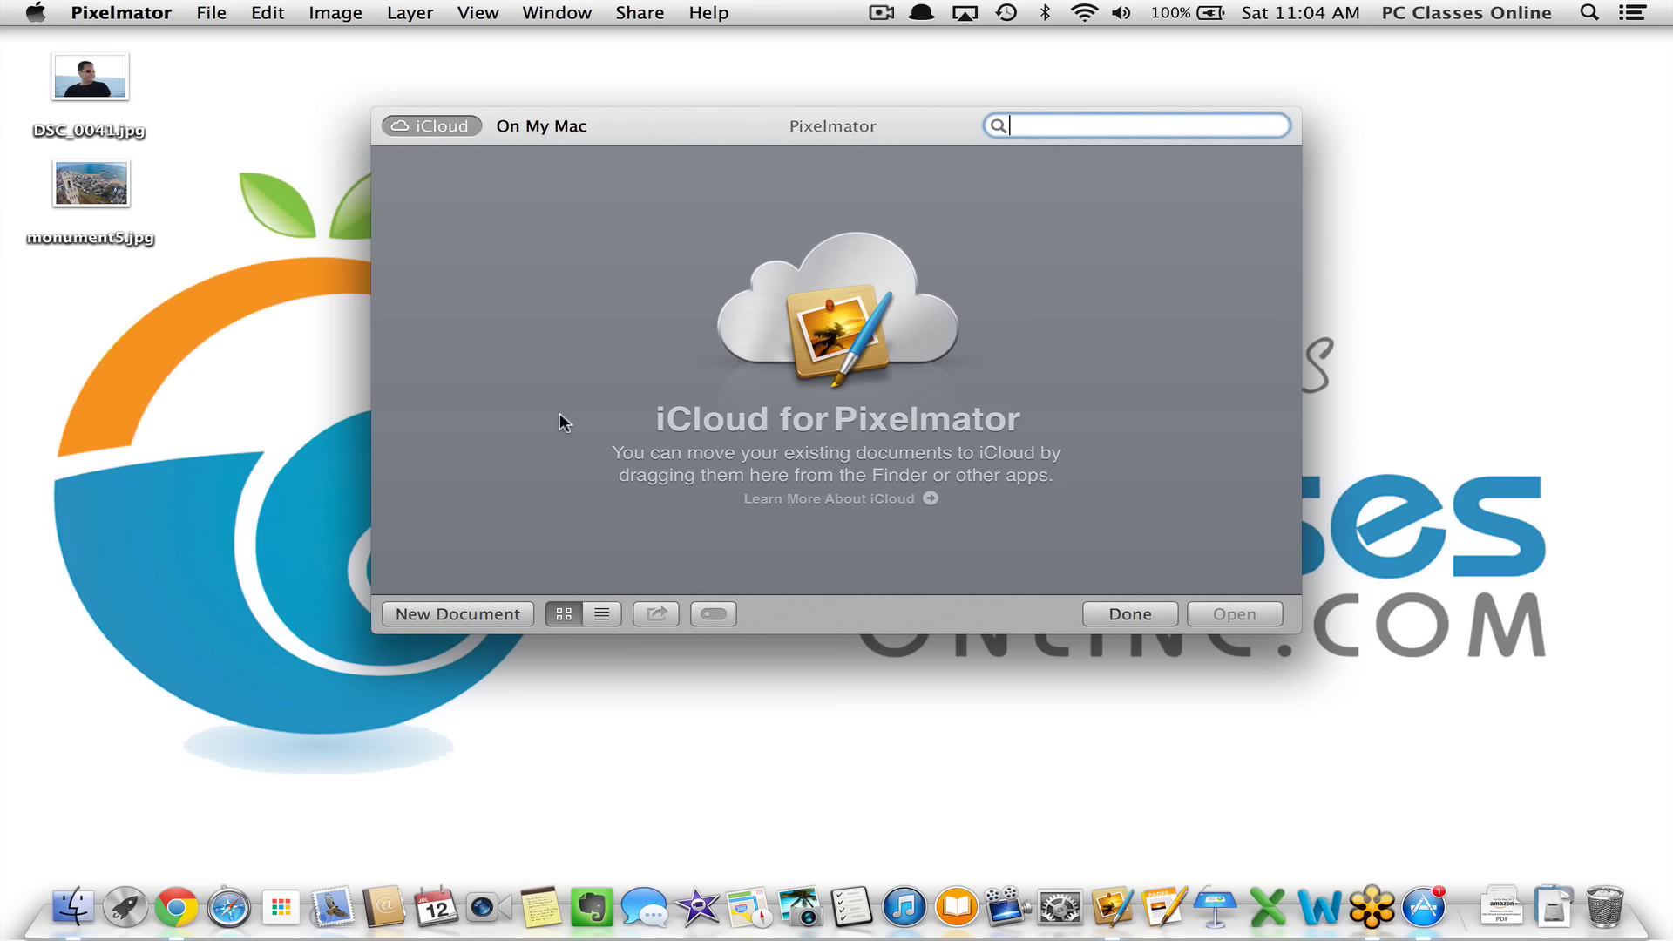
Create a new document from the 5 x 7 preset: 7 × 5 inches at 300 pixels/inch
{"action": "left_click", "coordinate": [422, 612]}
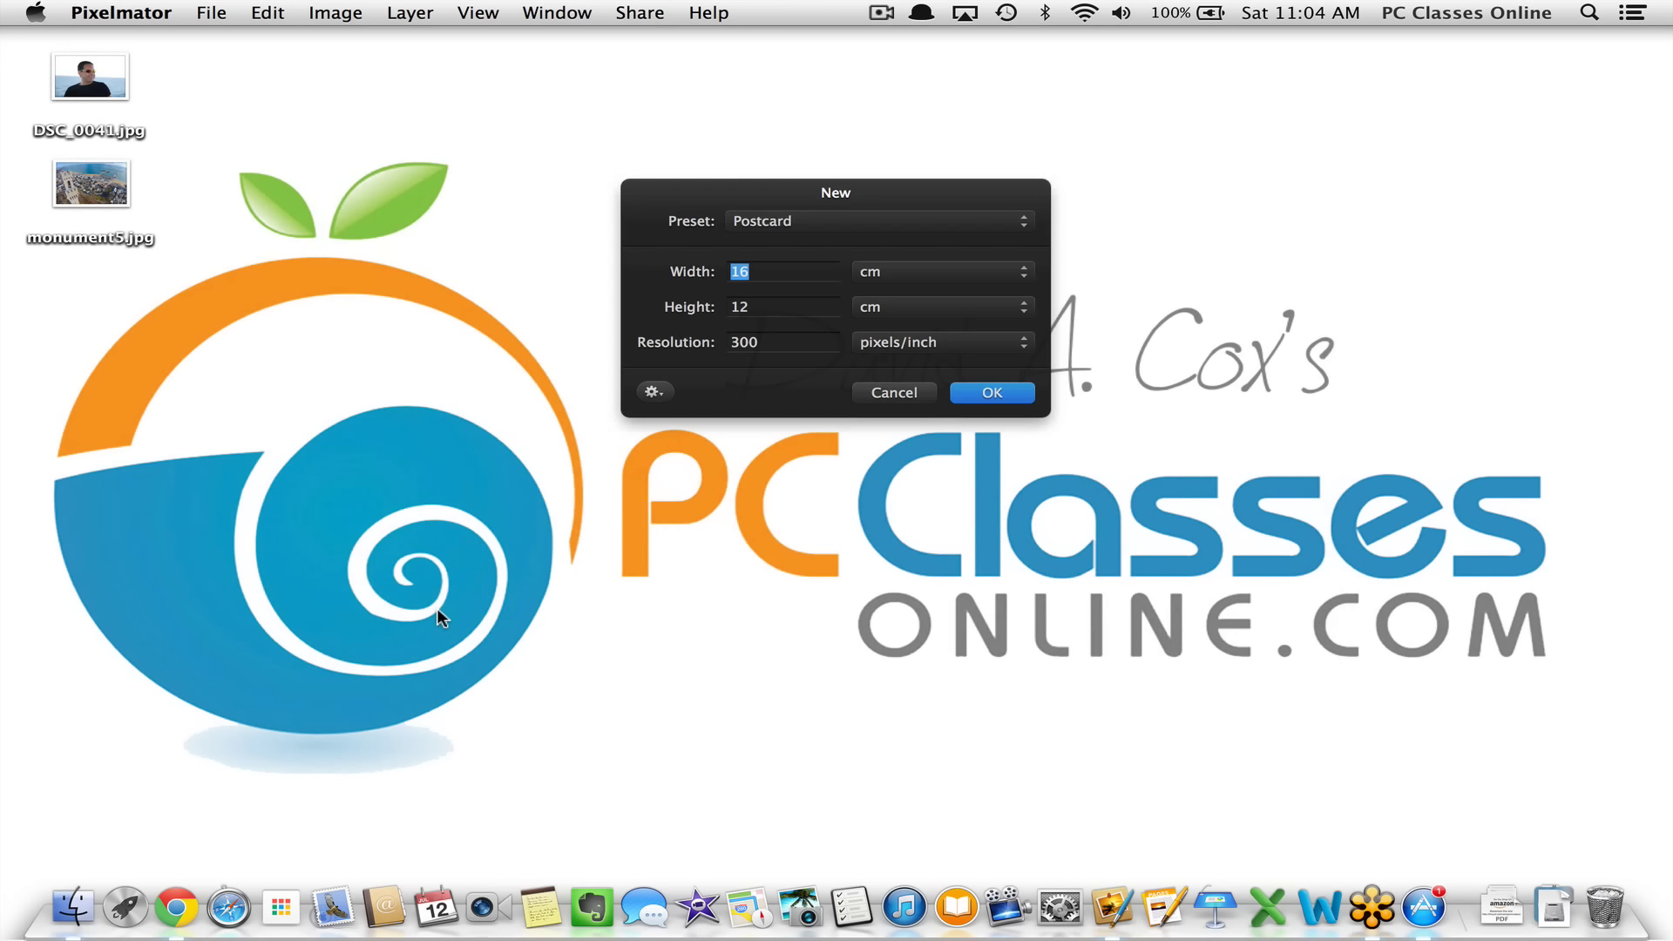
{"action": "left_click", "coordinate": [745, 225]}
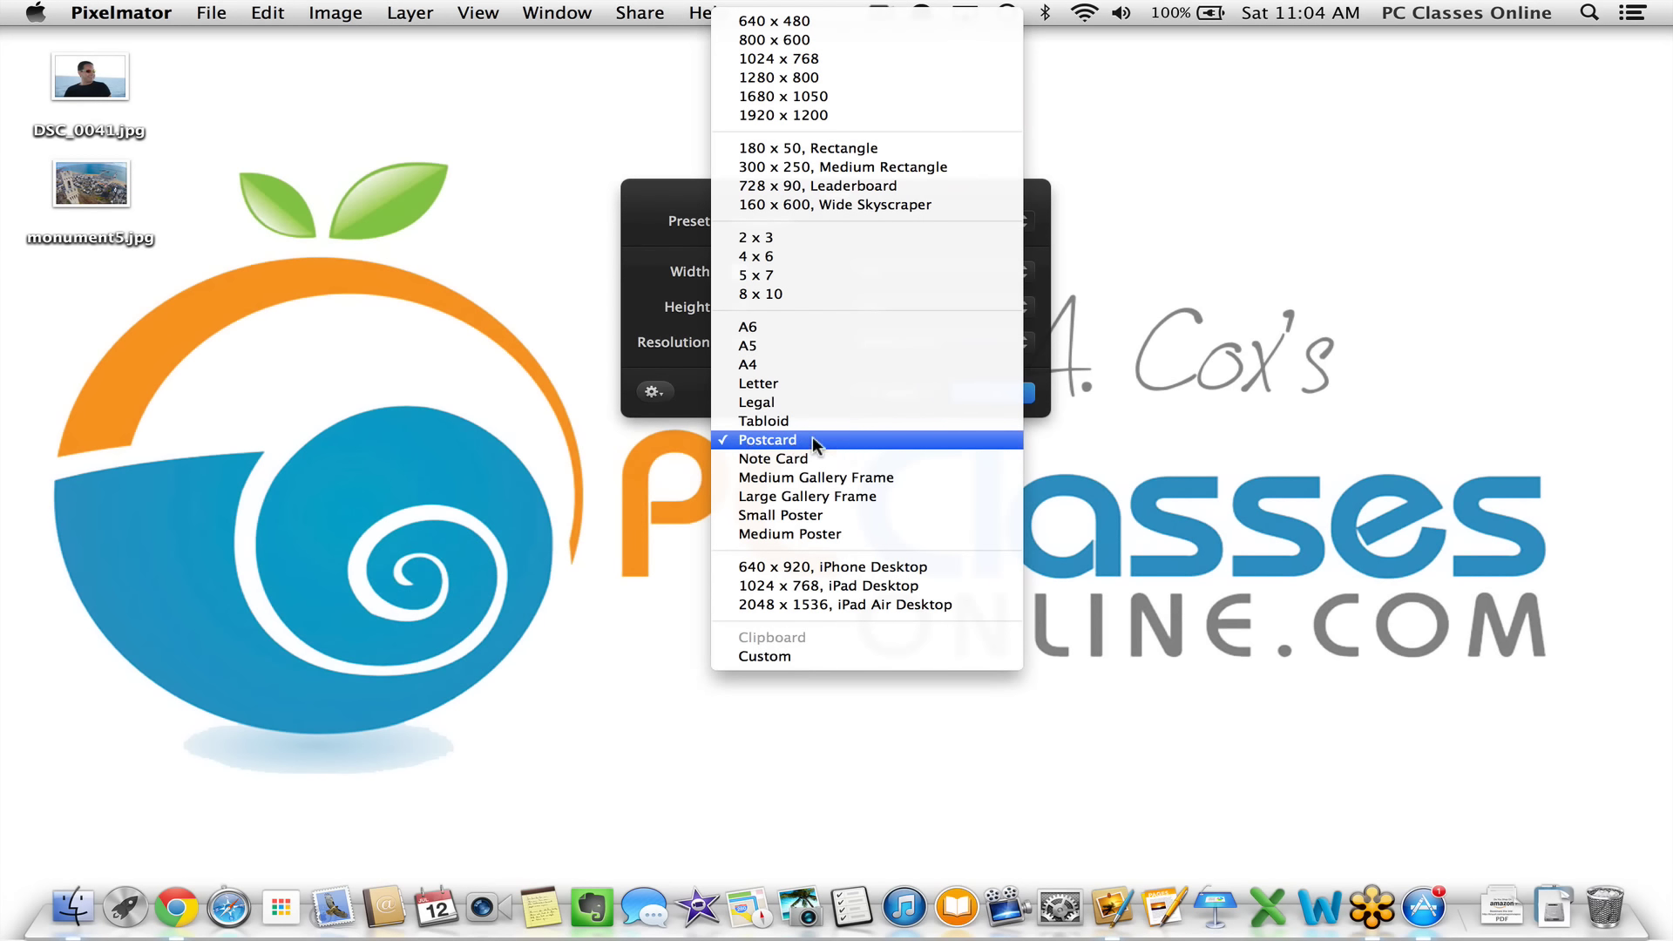
{"action": "left_click", "coordinate": [796, 277]}
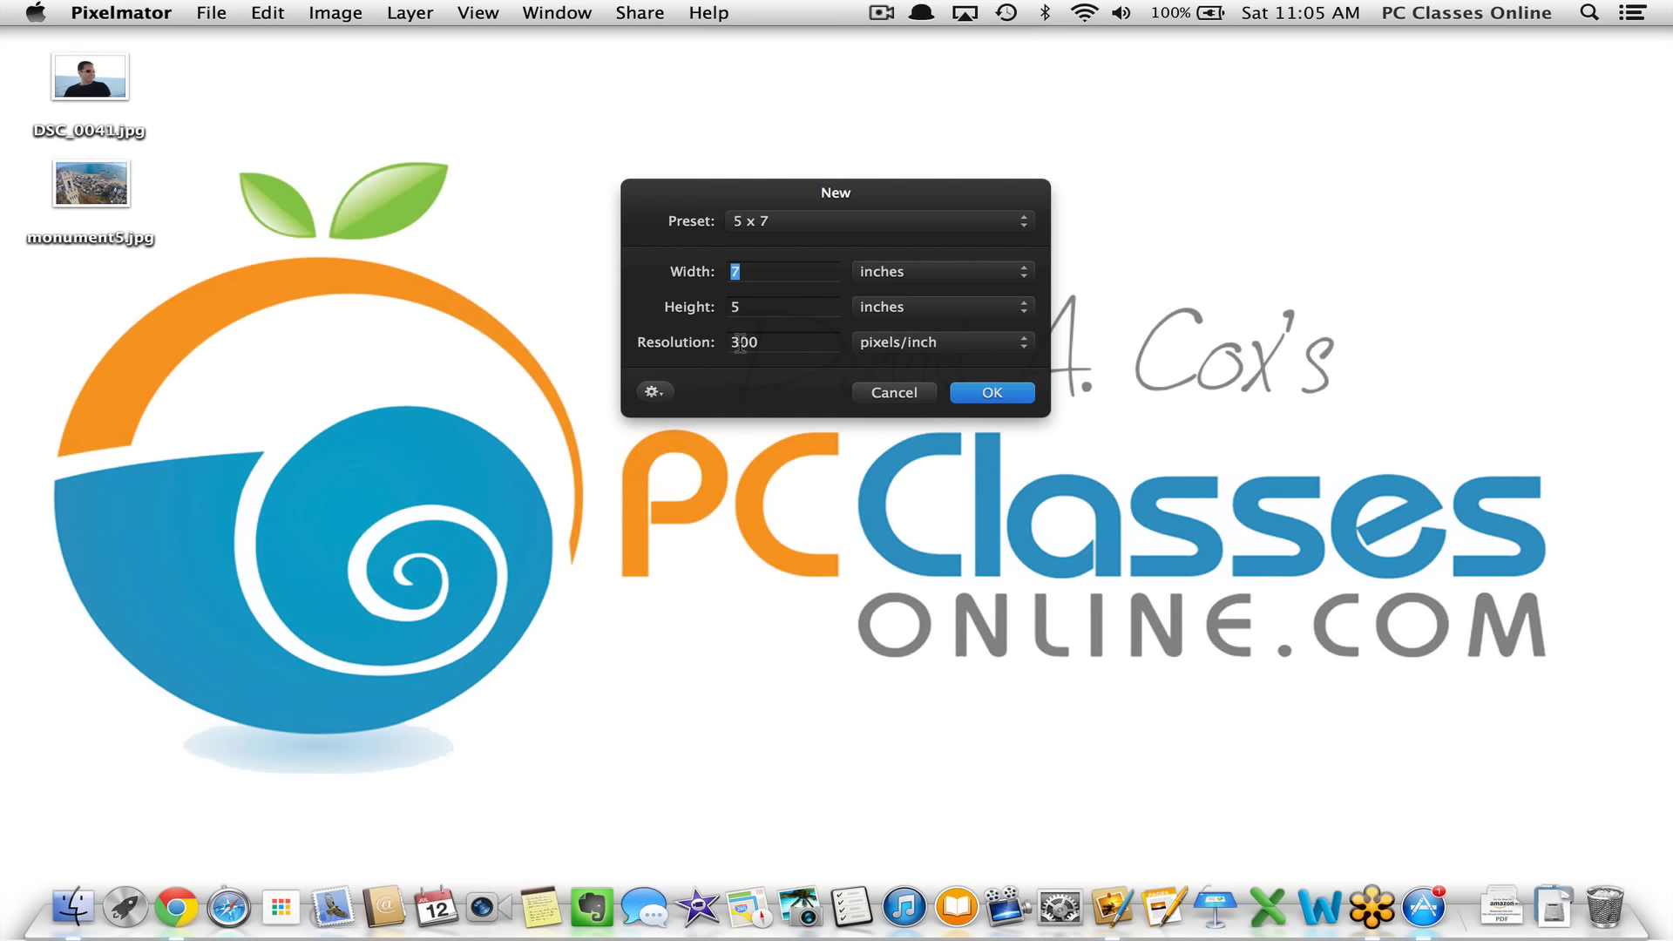
{"action": "left_click", "coordinate": [654, 392]}
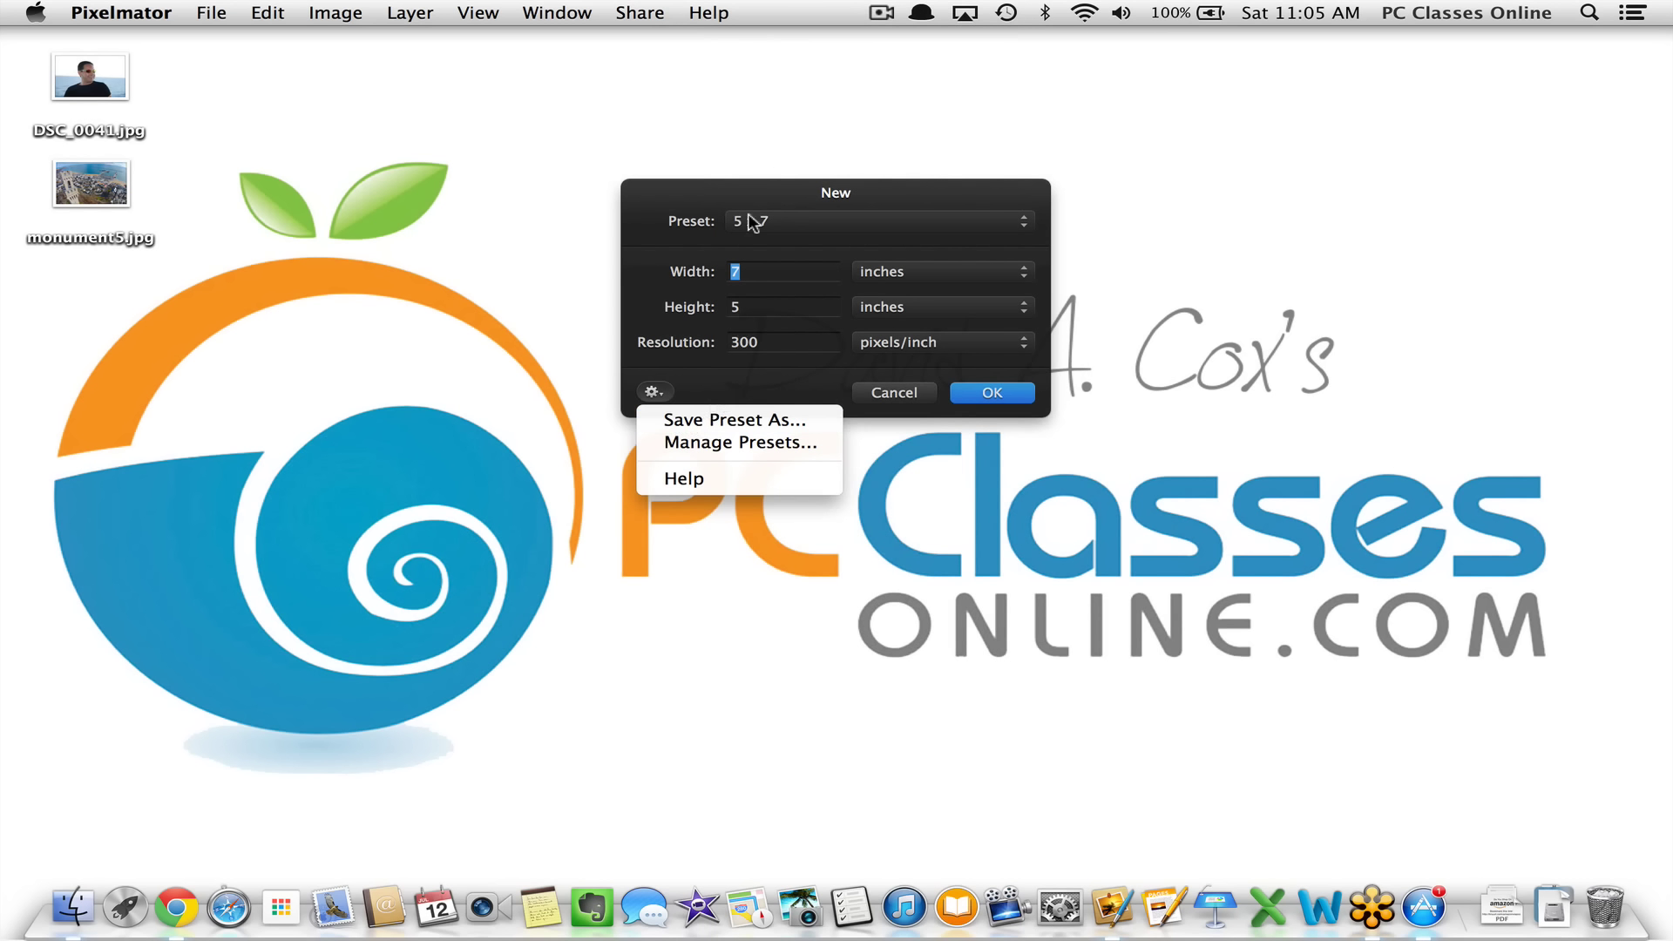
{"action": "left_click", "coordinate": [702, 270]}
{"action": "left_click", "coordinate": [760, 223]}
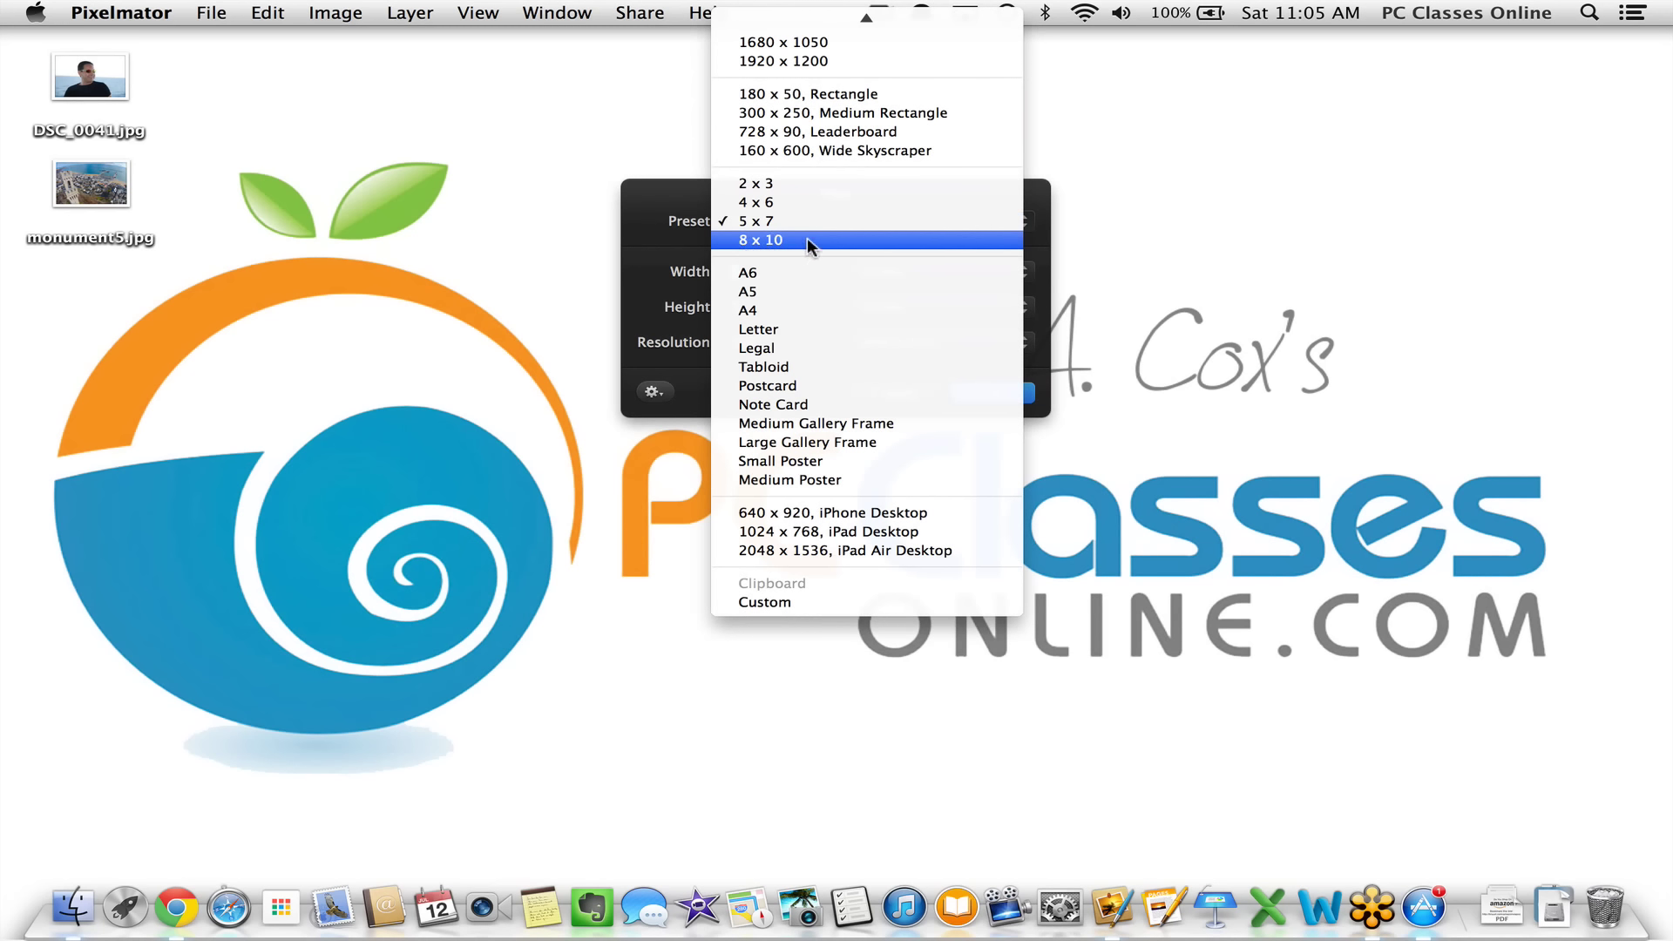
{"action": "left_click", "coordinate": [689, 253]}
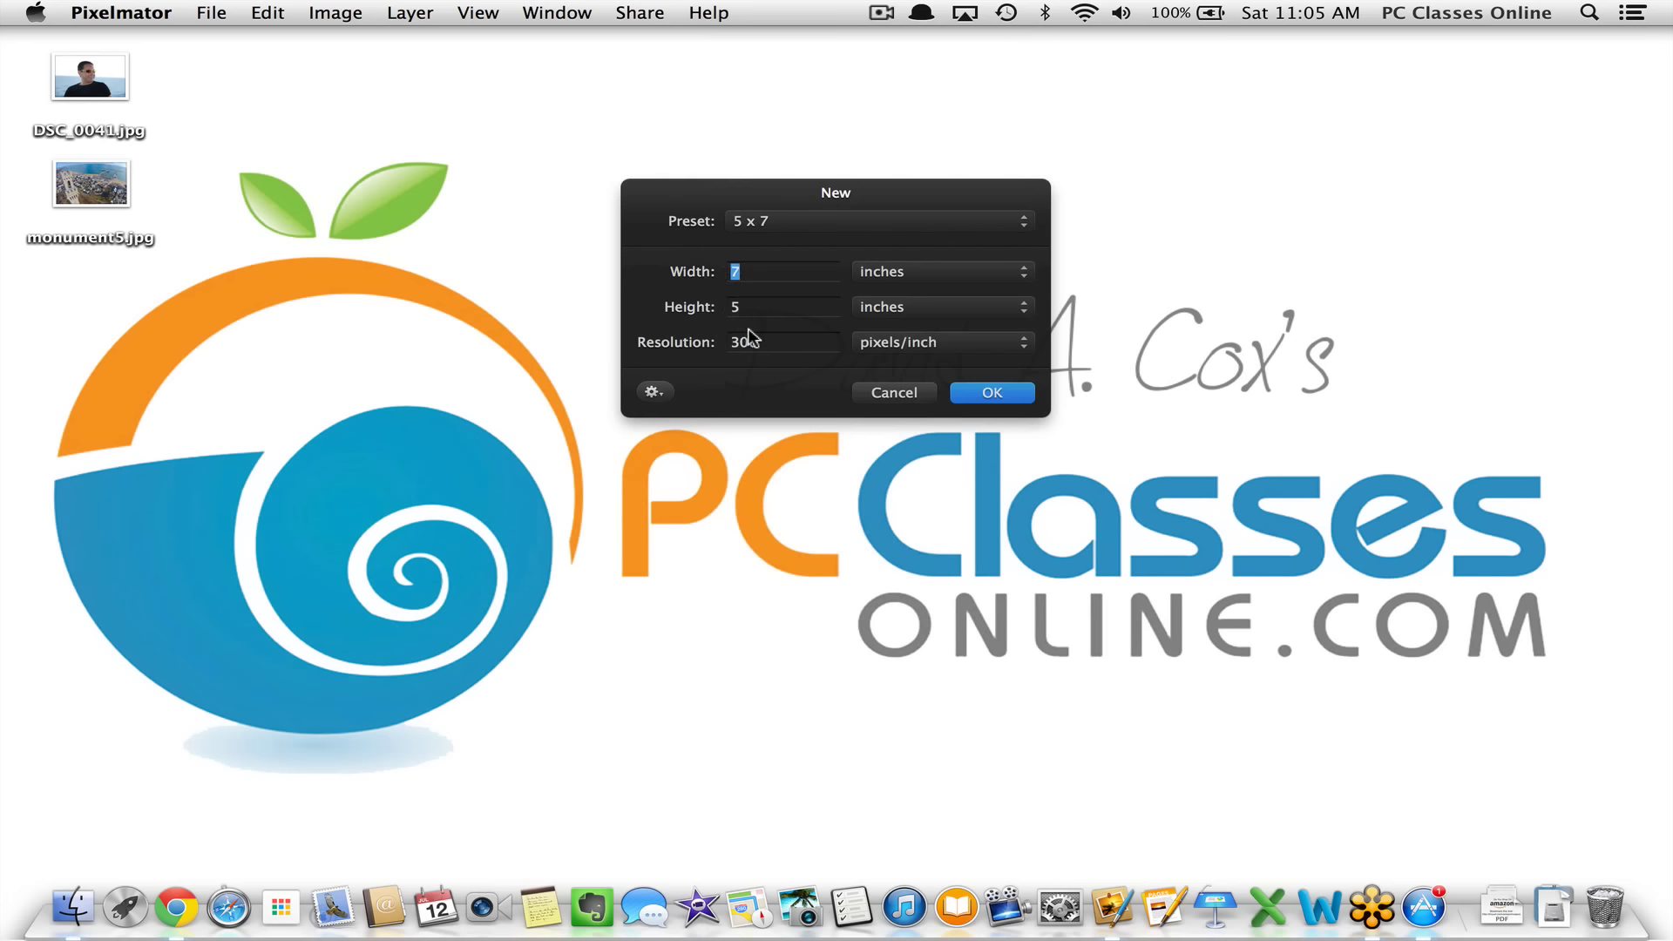
{"action": "left_click", "coordinate": [656, 392]}
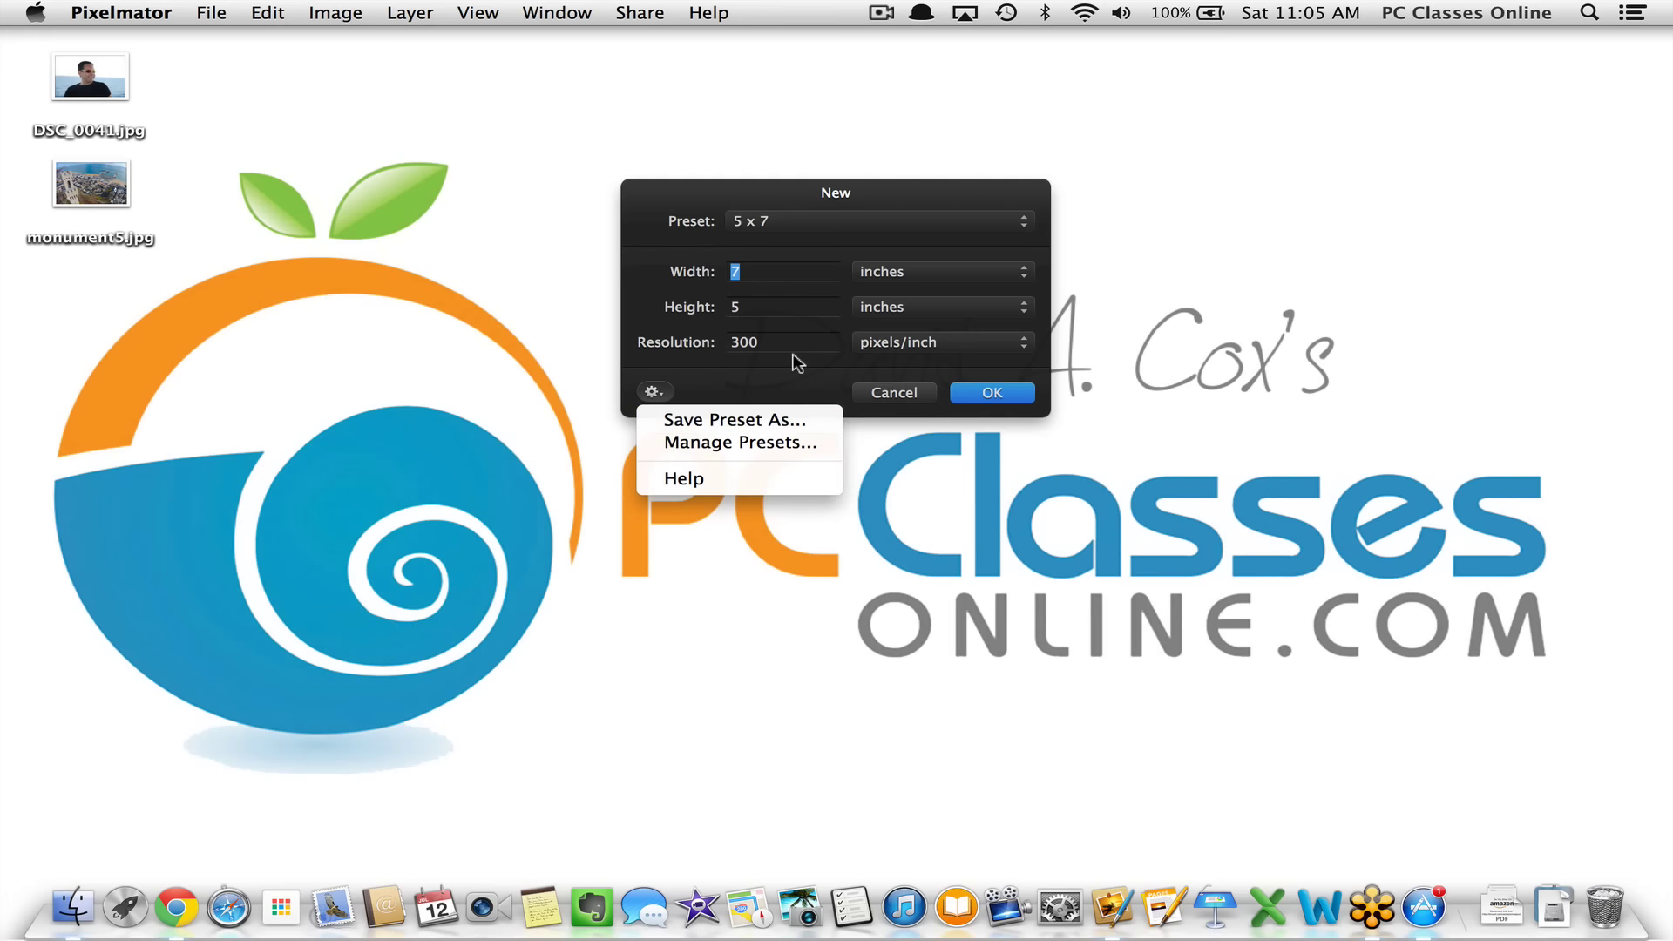
{"action": "left_click", "coordinate": [791, 375]}
{"action": "left_click", "coordinate": [1015, 401]}
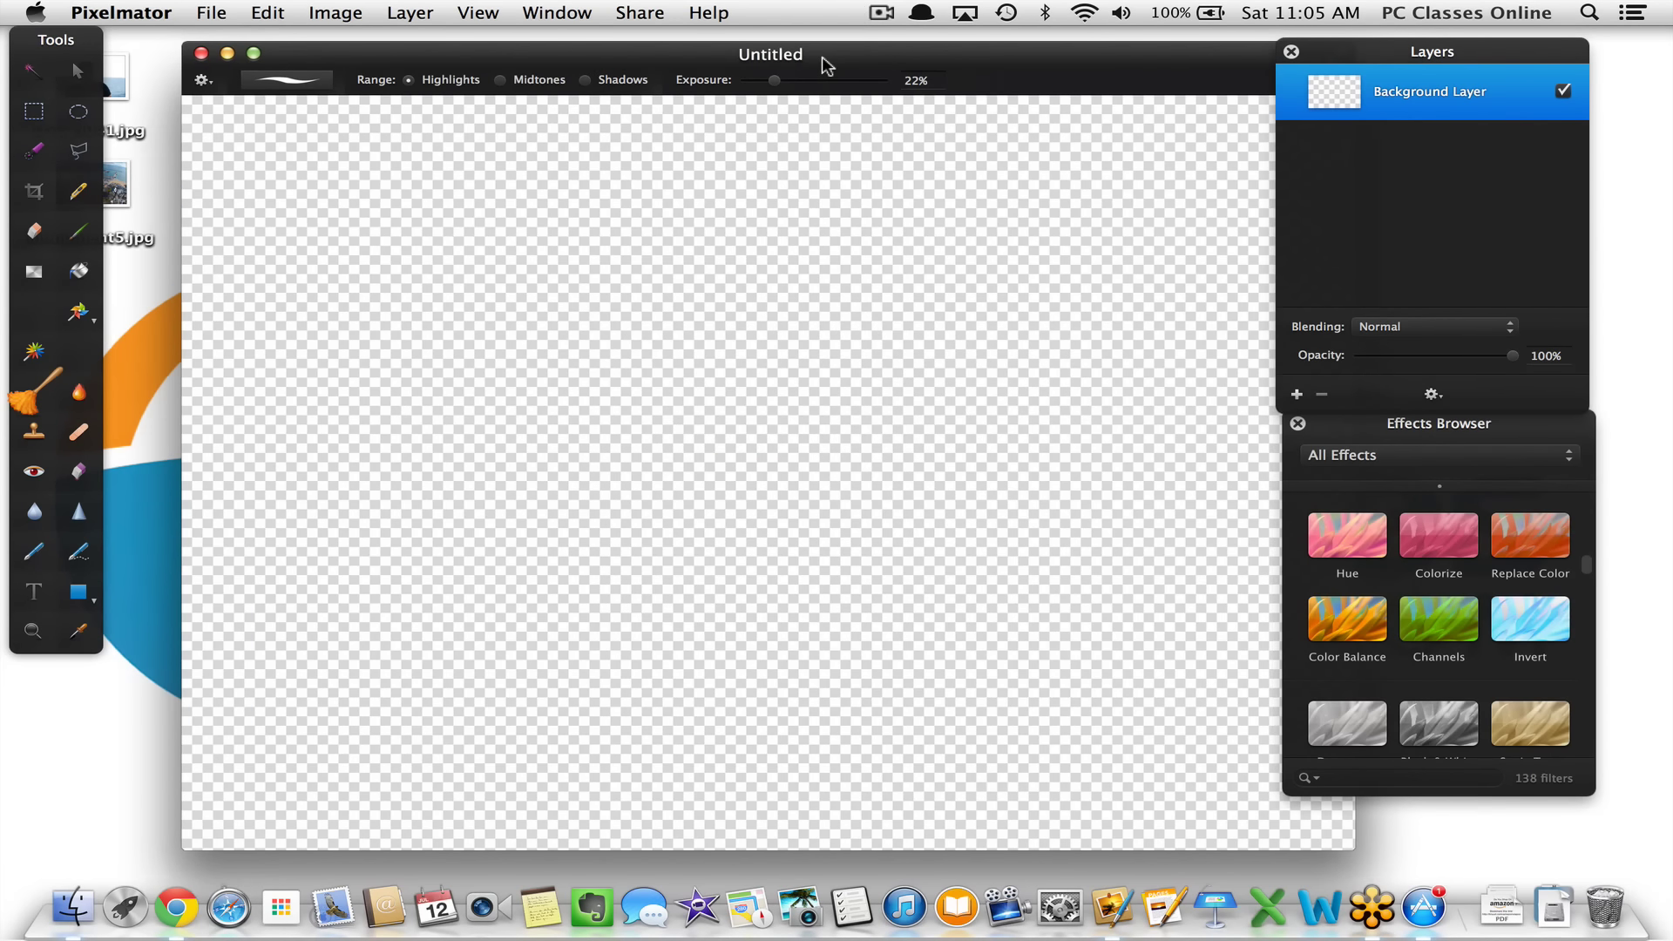
Rearrange the canvas and palettes, then close the Layers and Effects Browser panels
{"action": "left_click_drag", "start_coordinate": [828, 65], "coordinate": [763, 59]}
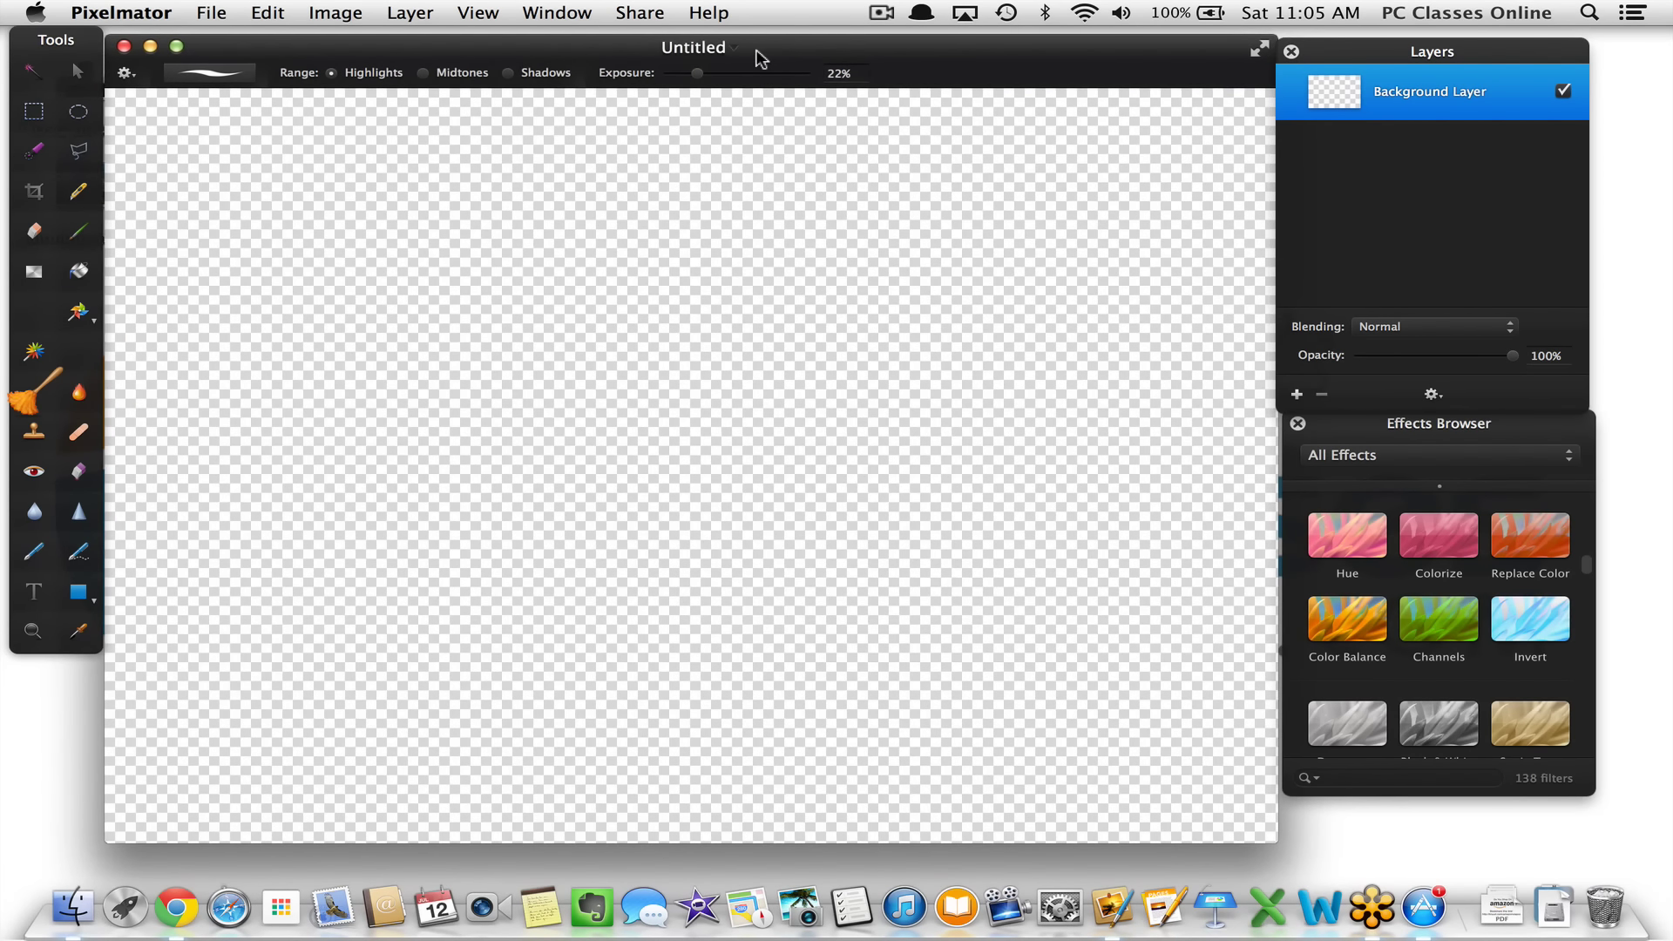
{"action": "left_click_drag", "start_coordinate": [1504, 56], "coordinate": [1538, 51]}
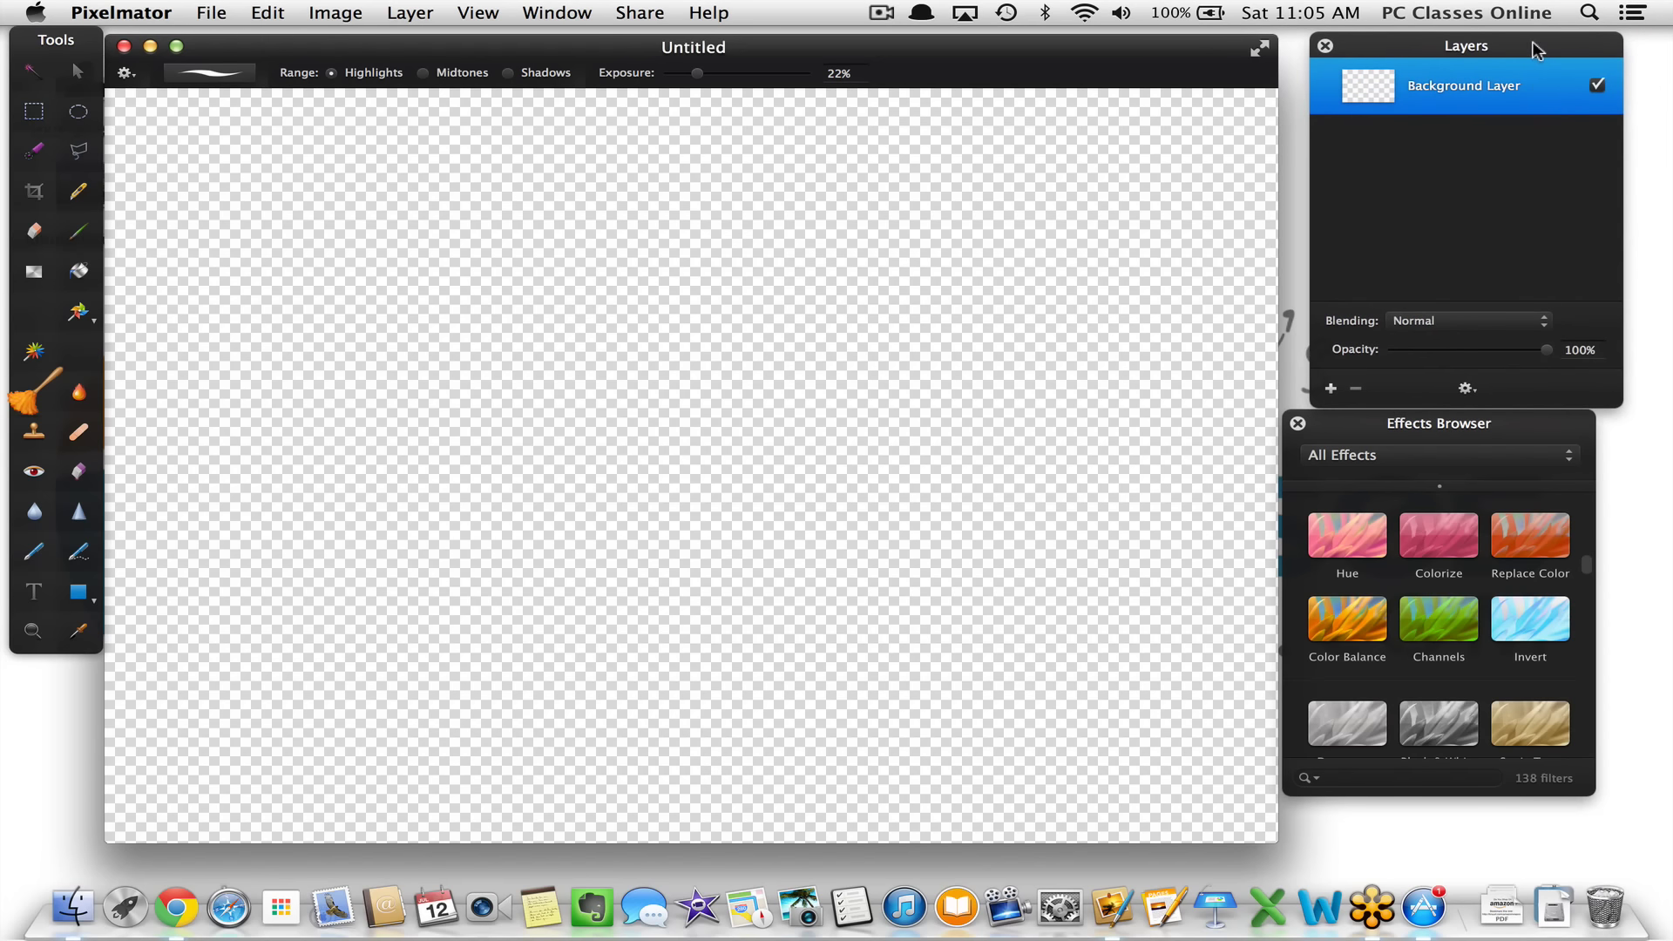
{"action": "left_click_drag", "start_coordinate": [1443, 425], "coordinate": [1478, 426]}
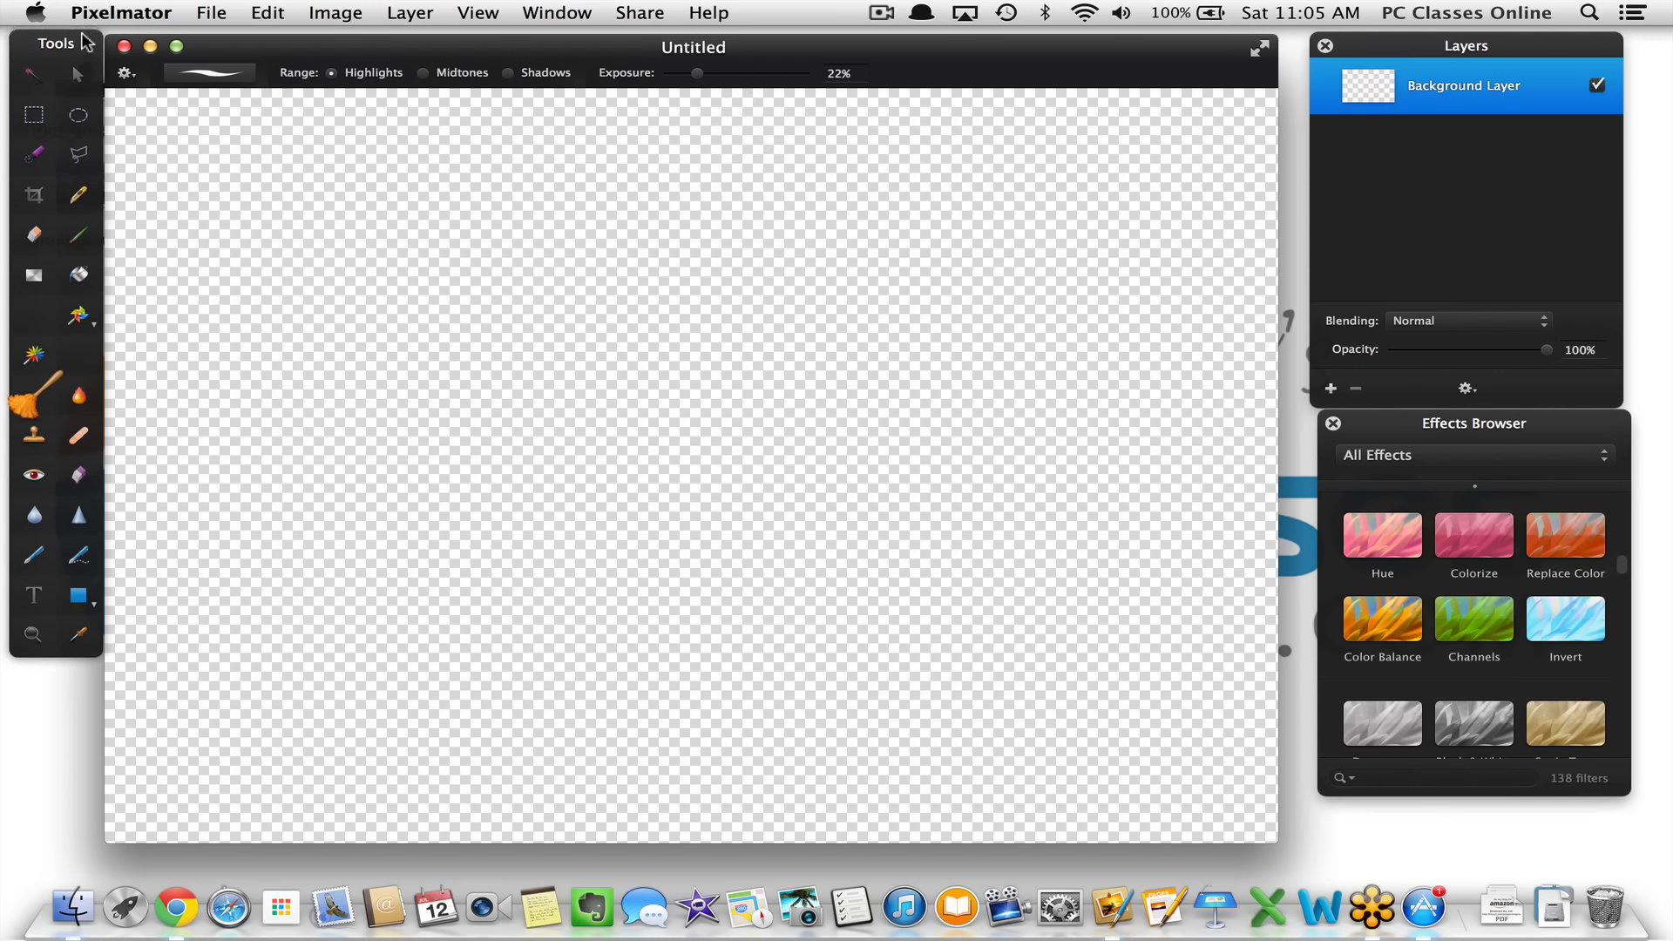
{"action": "left_click_drag", "start_coordinate": [85, 39], "coordinate": [85, 61]}
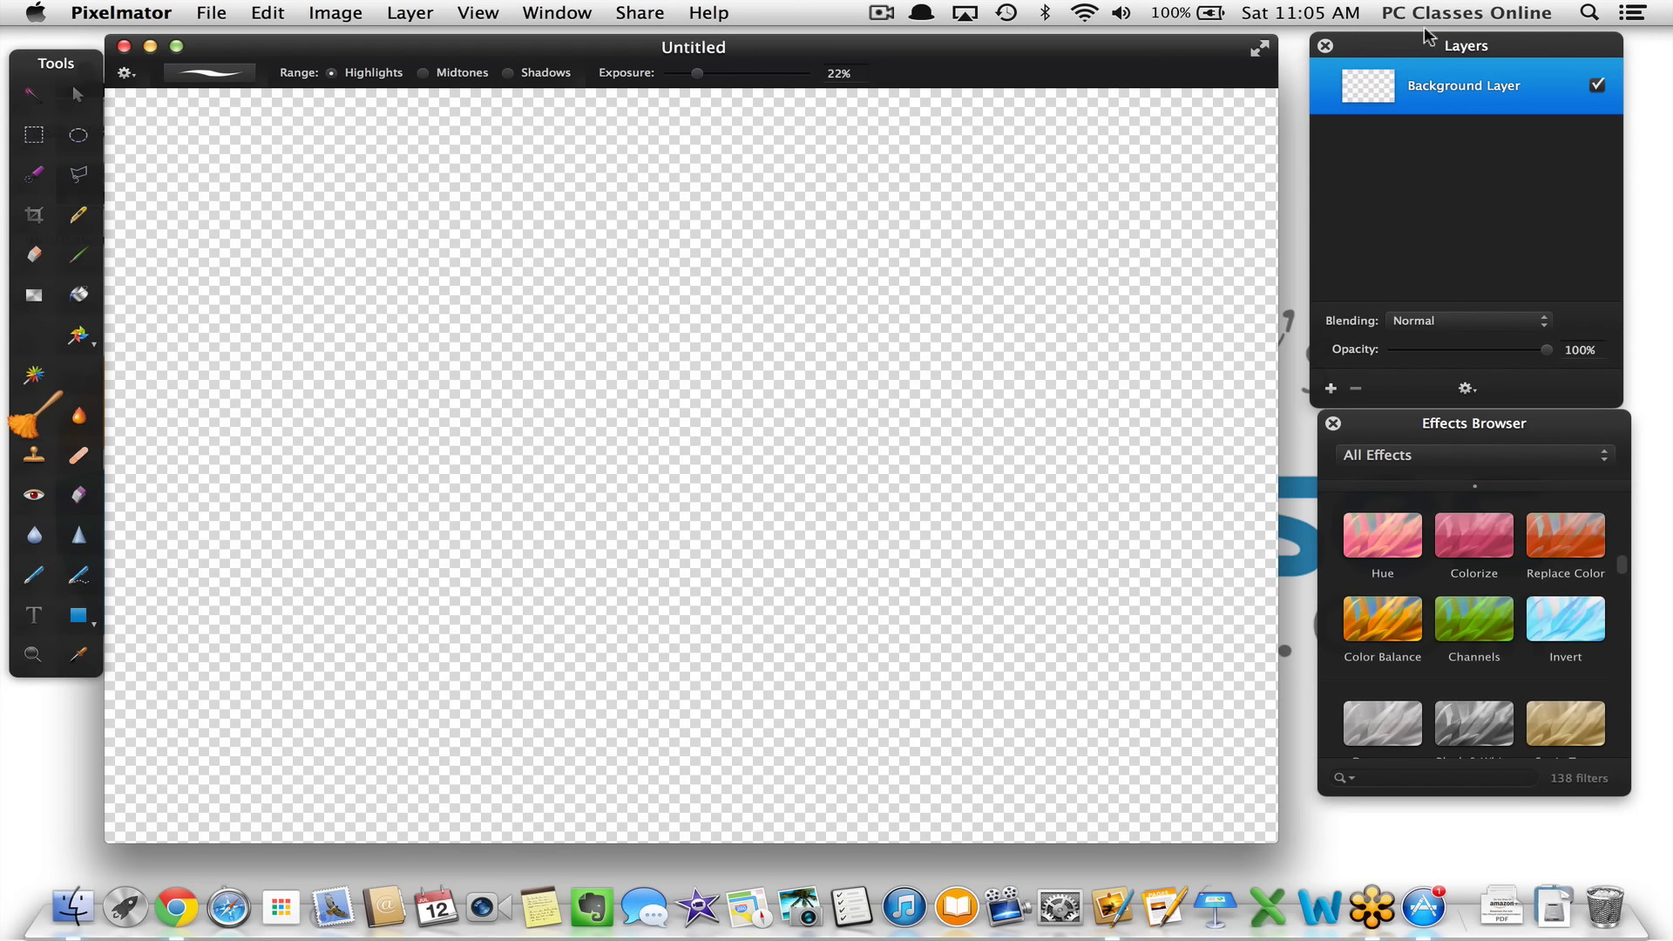
{"action": "mouse_move", "coordinate": [1430, 45]}
{"action": "left_mouse_down"}
{"action": "mouse_move", "coordinate": [1362, 48]}
{"action": "mouse_move", "coordinate": [1402, 52]}
{"action": "left_mouse_up"}
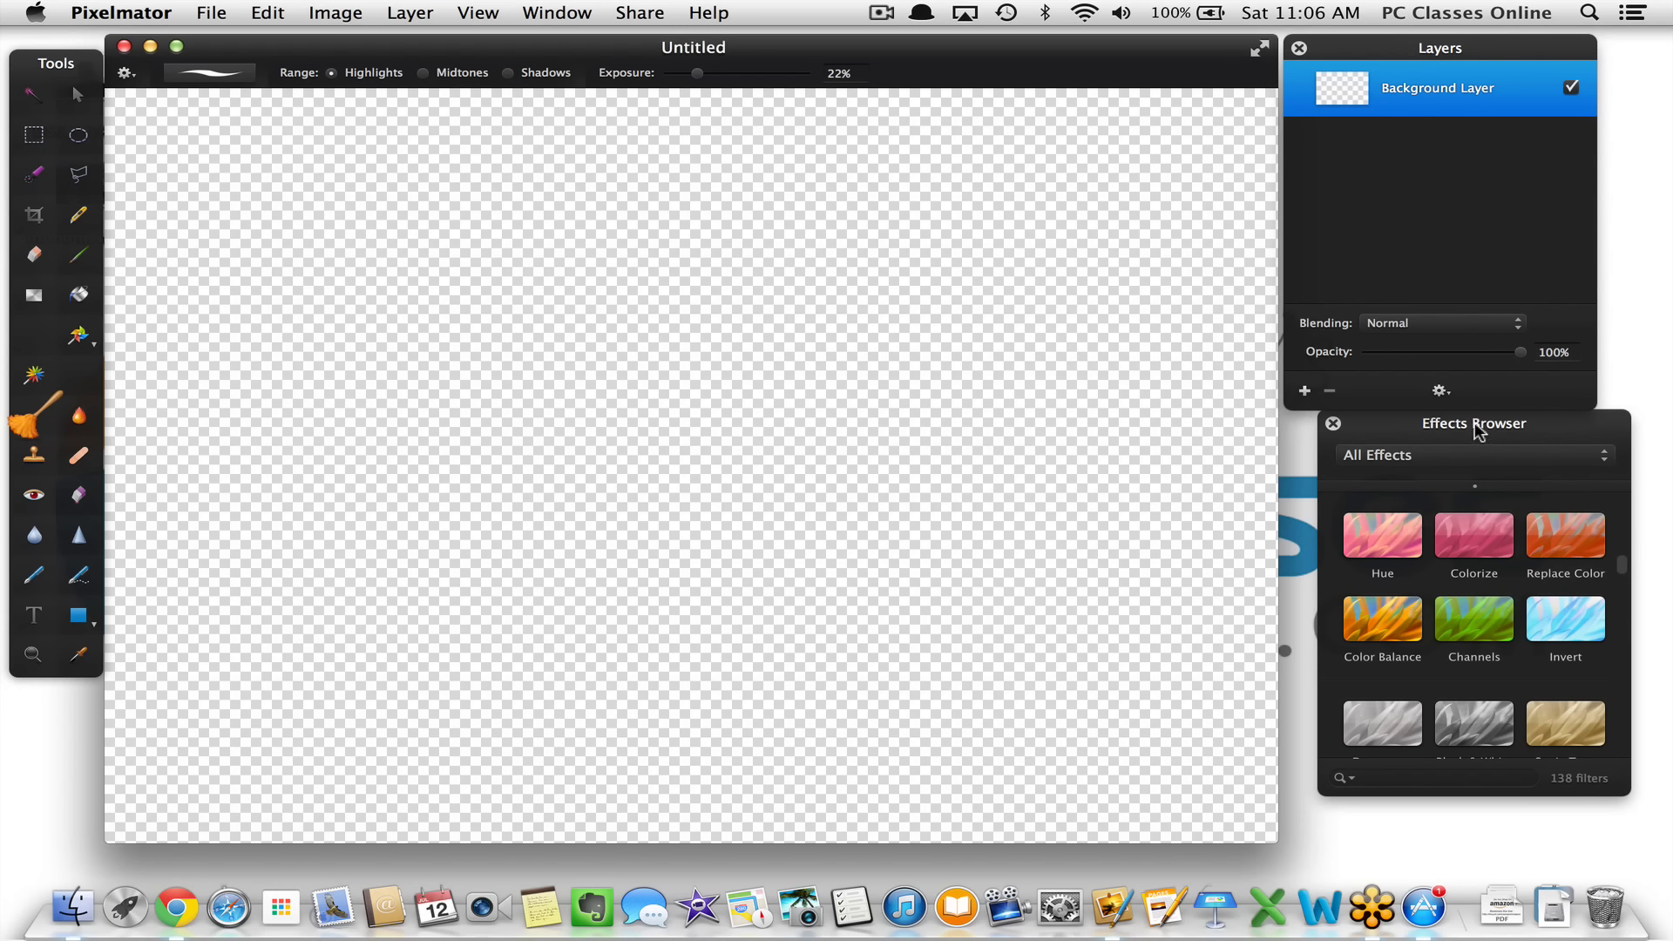
{"action": "left_click_drag", "start_coordinate": [1490, 430], "coordinate": [1439, 428]}
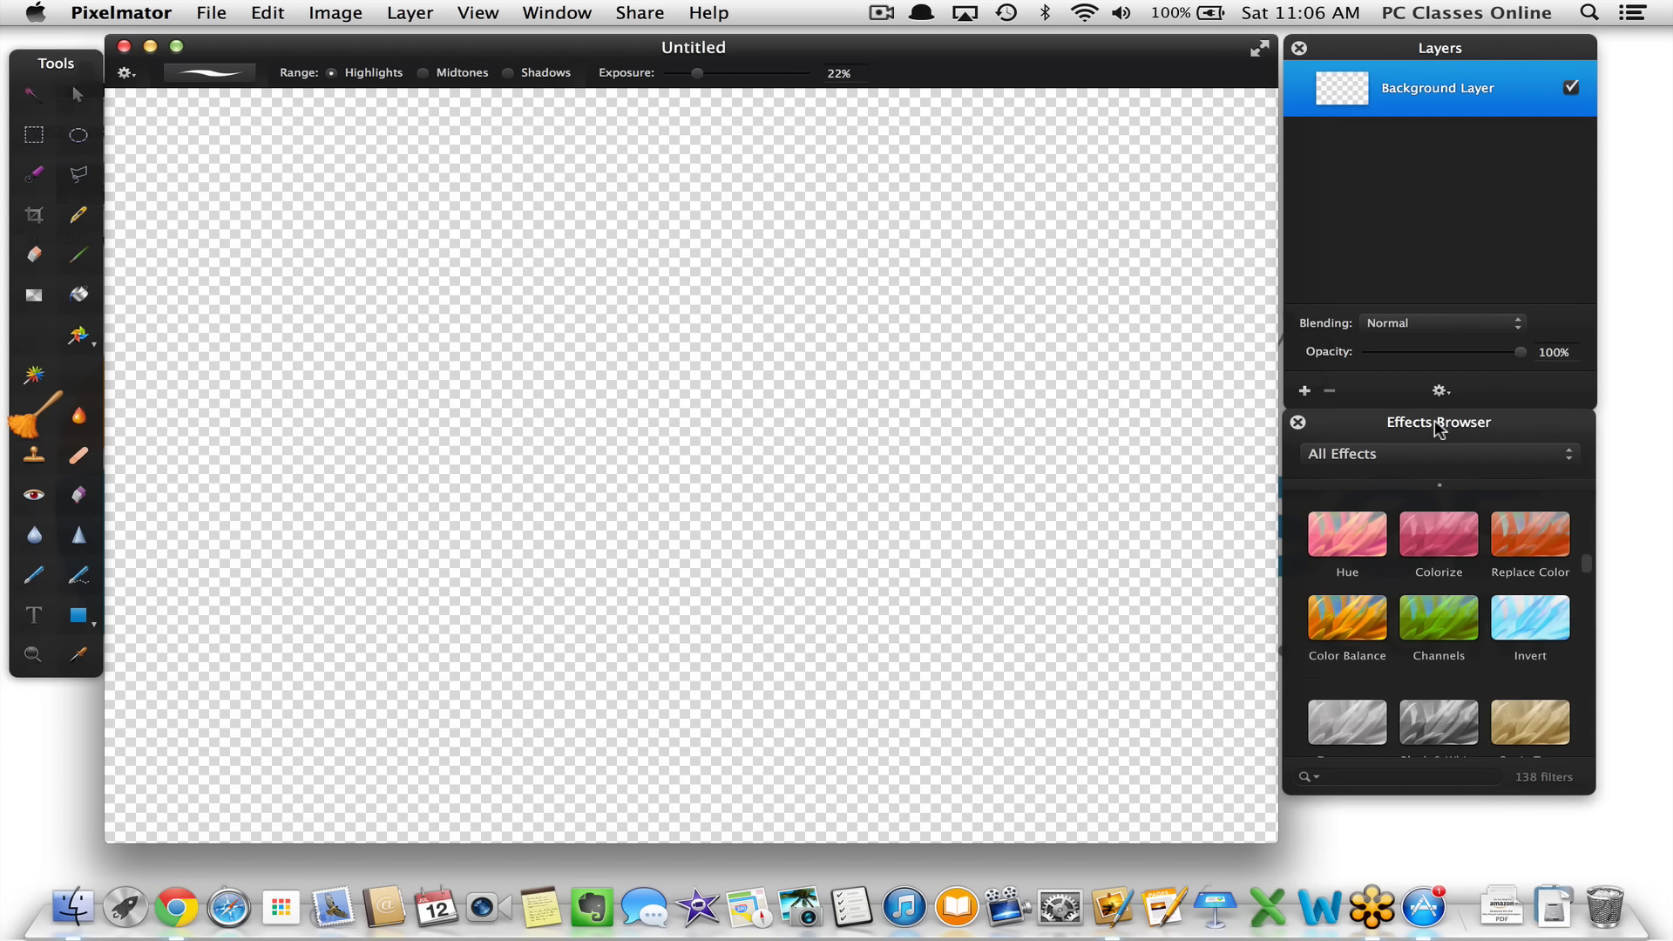
{"action": "left_click", "coordinate": [1298, 422]}
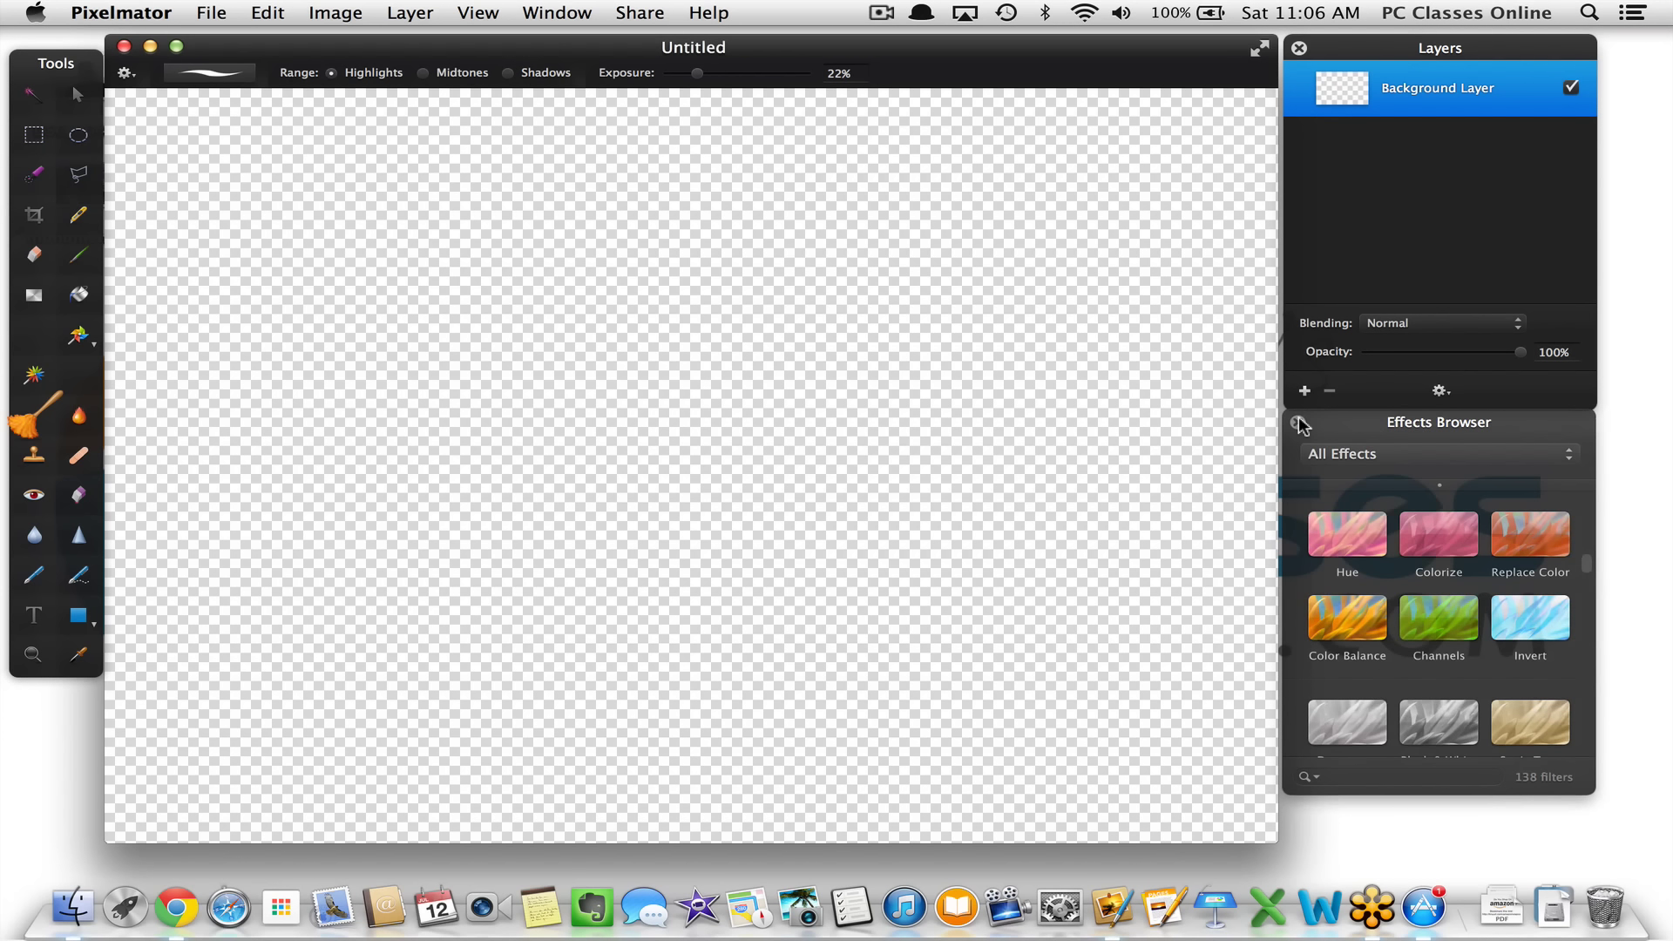
{"action": "left_click", "coordinate": [1300, 49]}
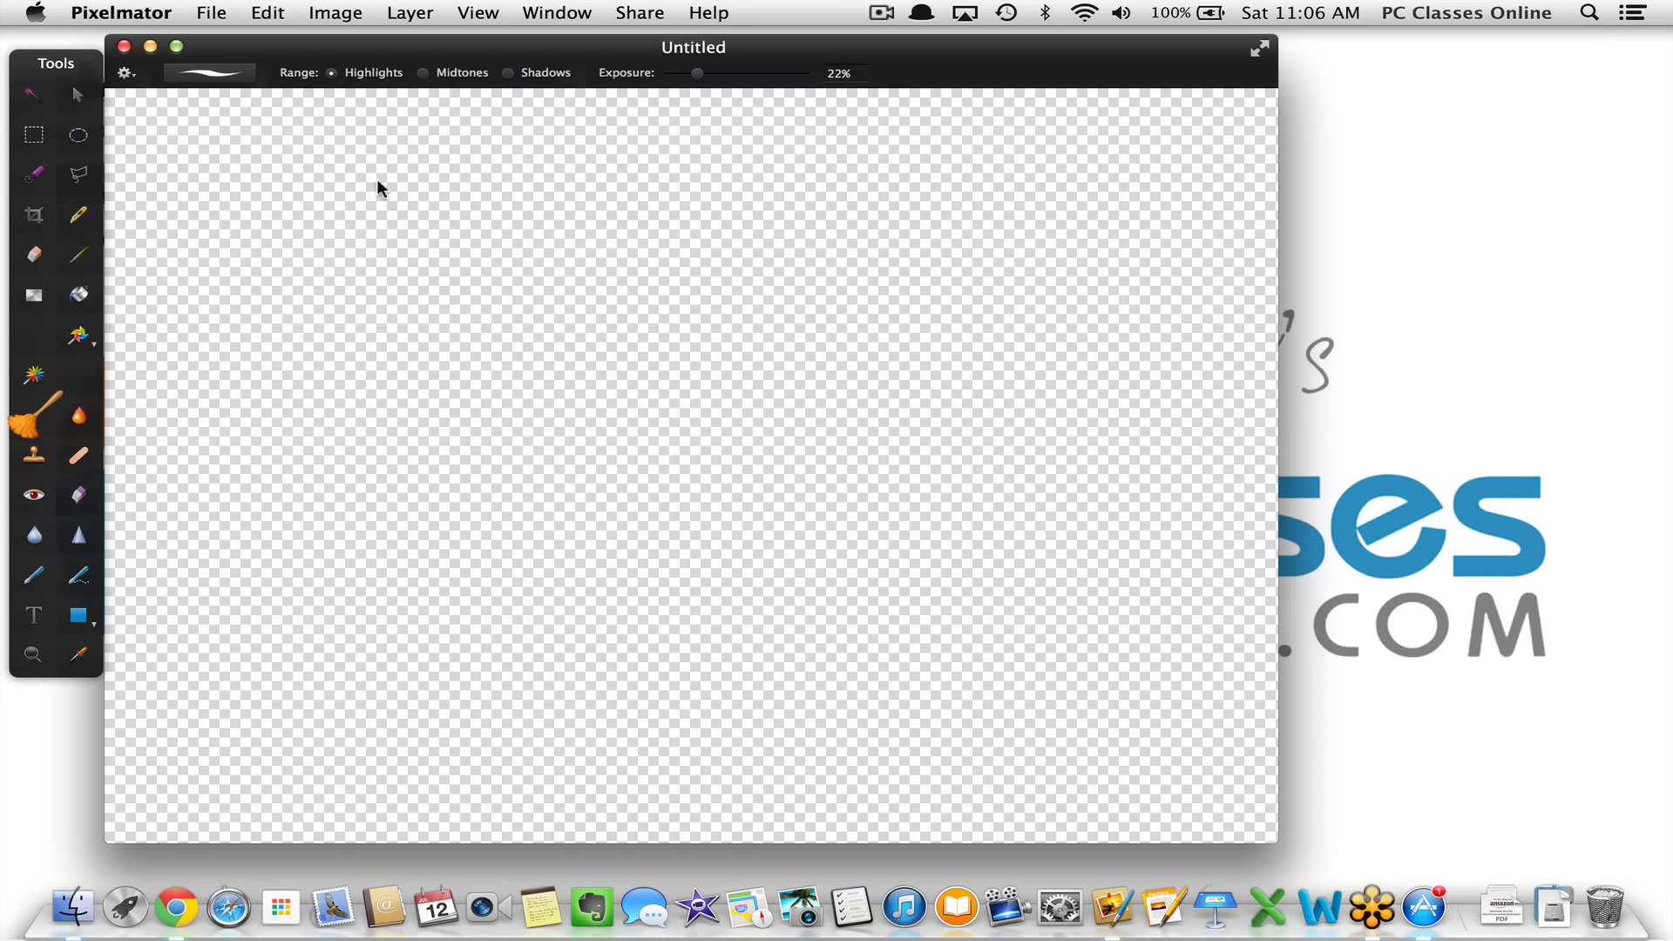
Bring back the Tools, Layers and Effects Browser palettes and pick the 20 px brush
{"action": "key", "text": "alt+super+t"}
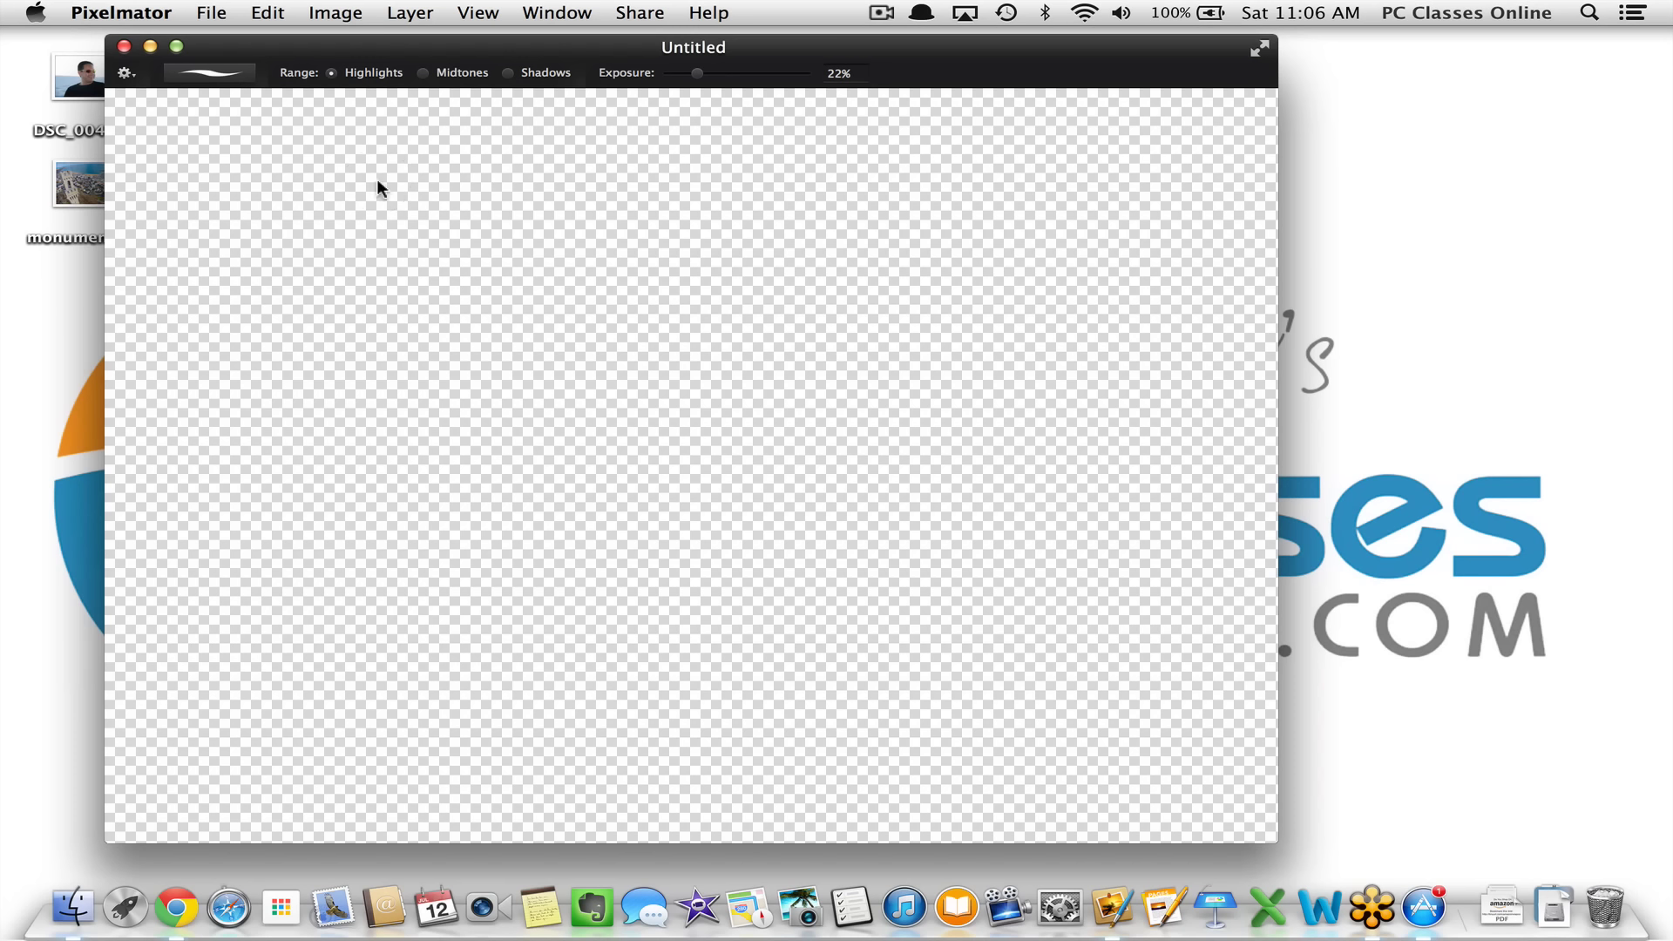
{"action": "key", "text": "Tab"}
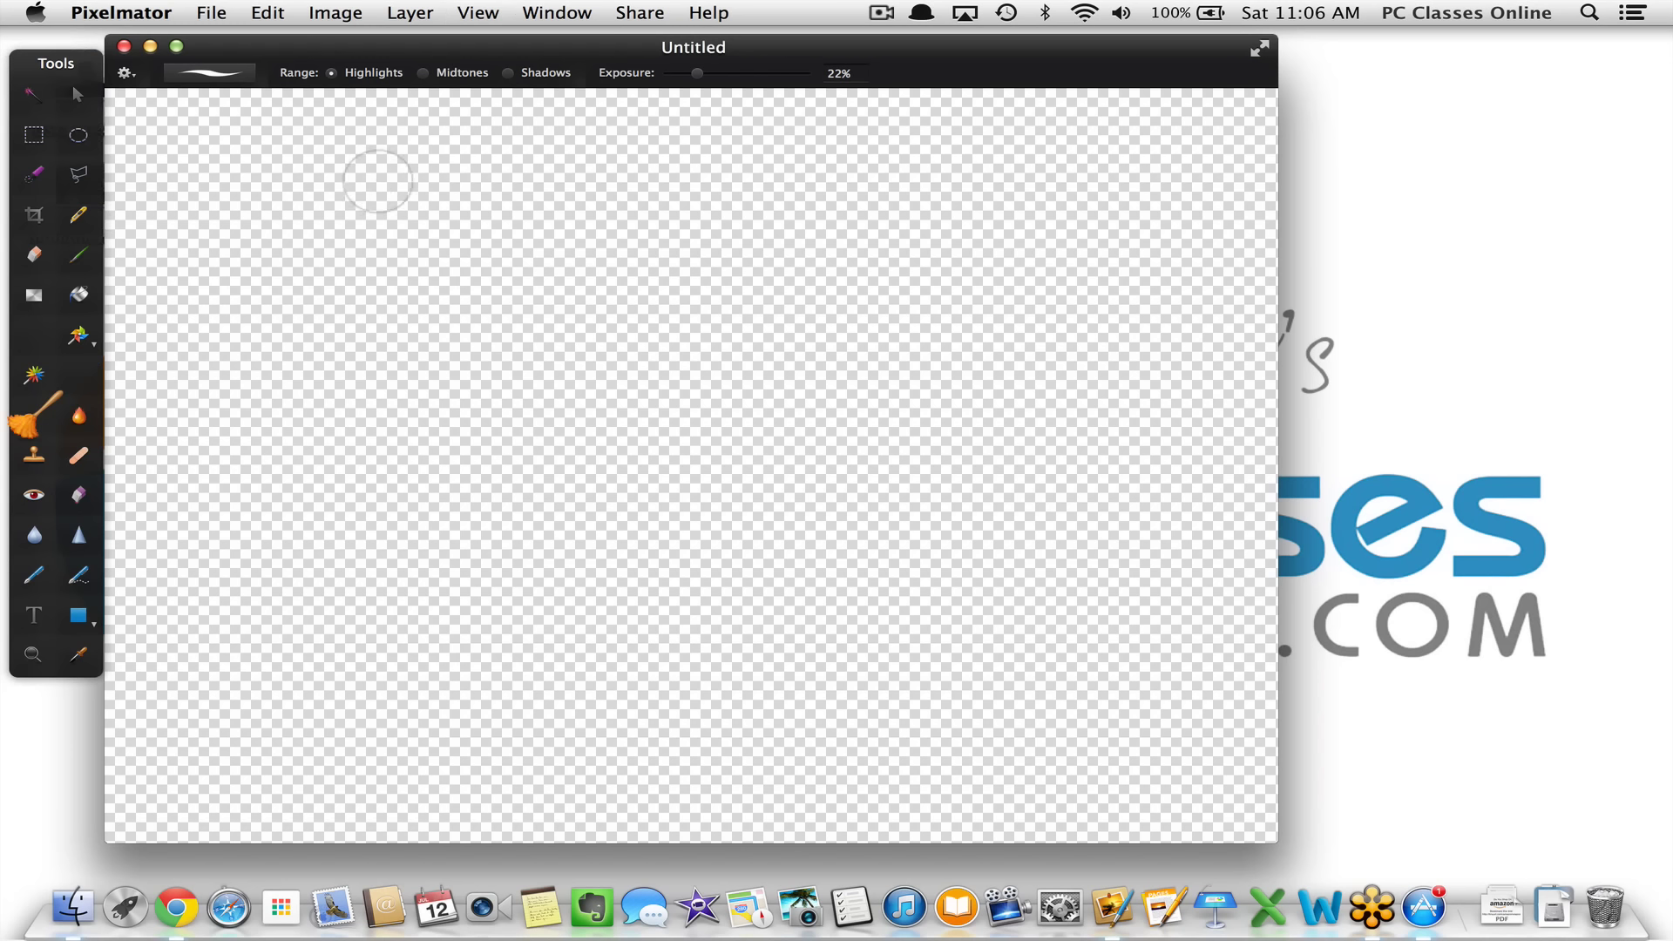
{"action": "key", "text": "super+l"}
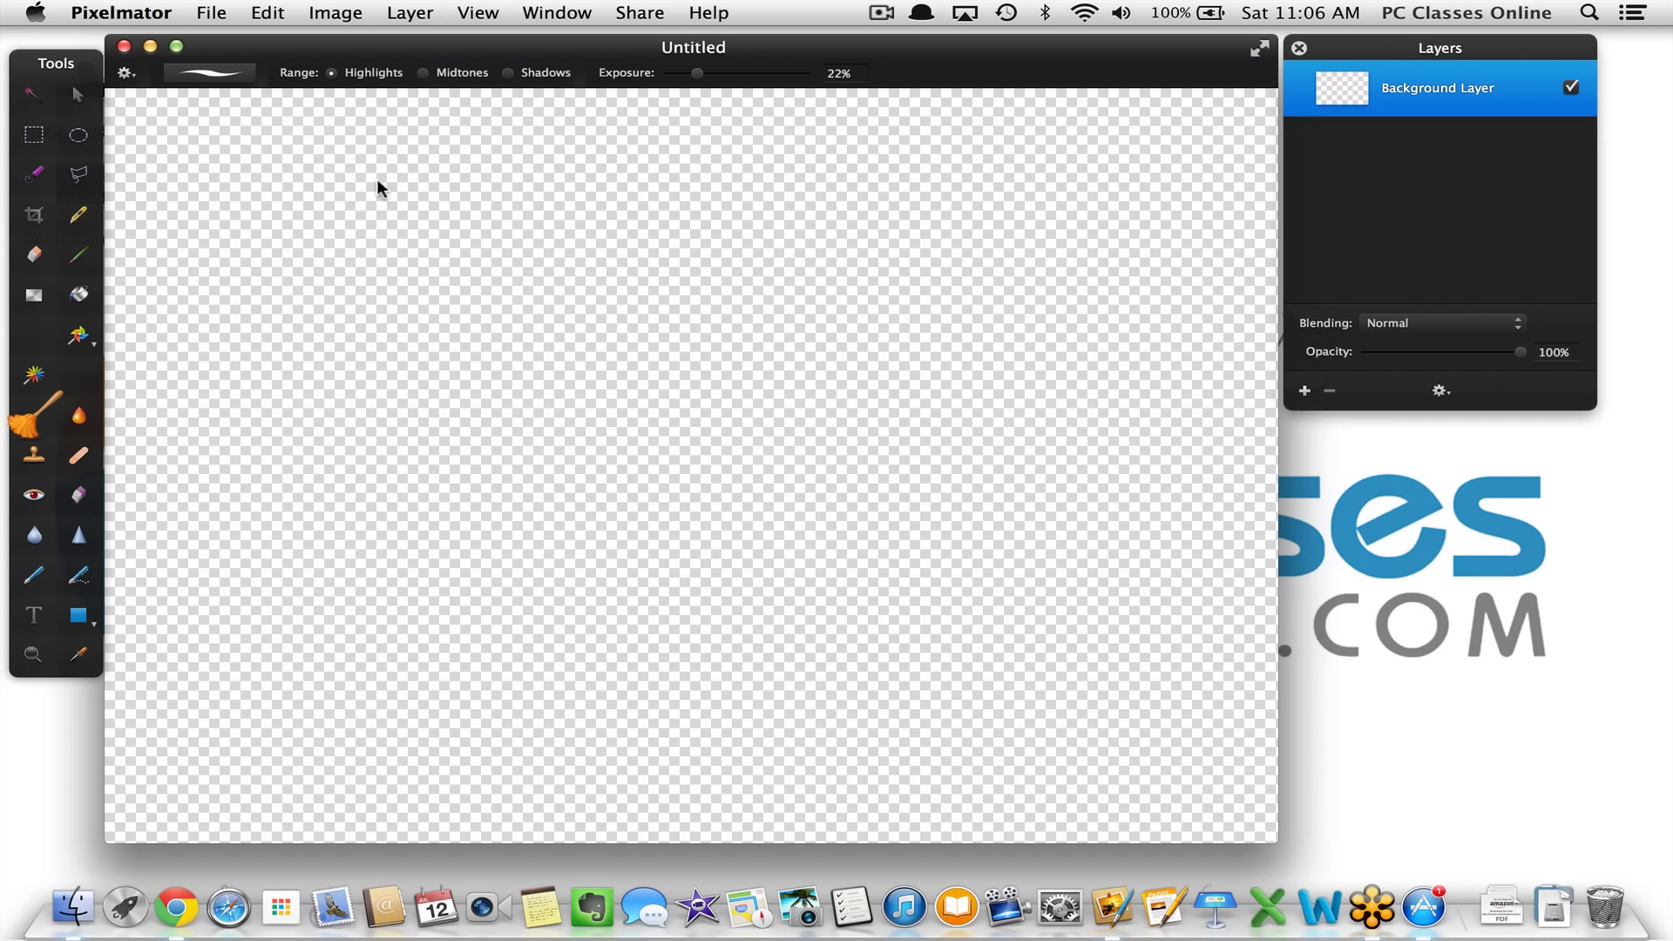
{"action": "key", "text": "super+3"}
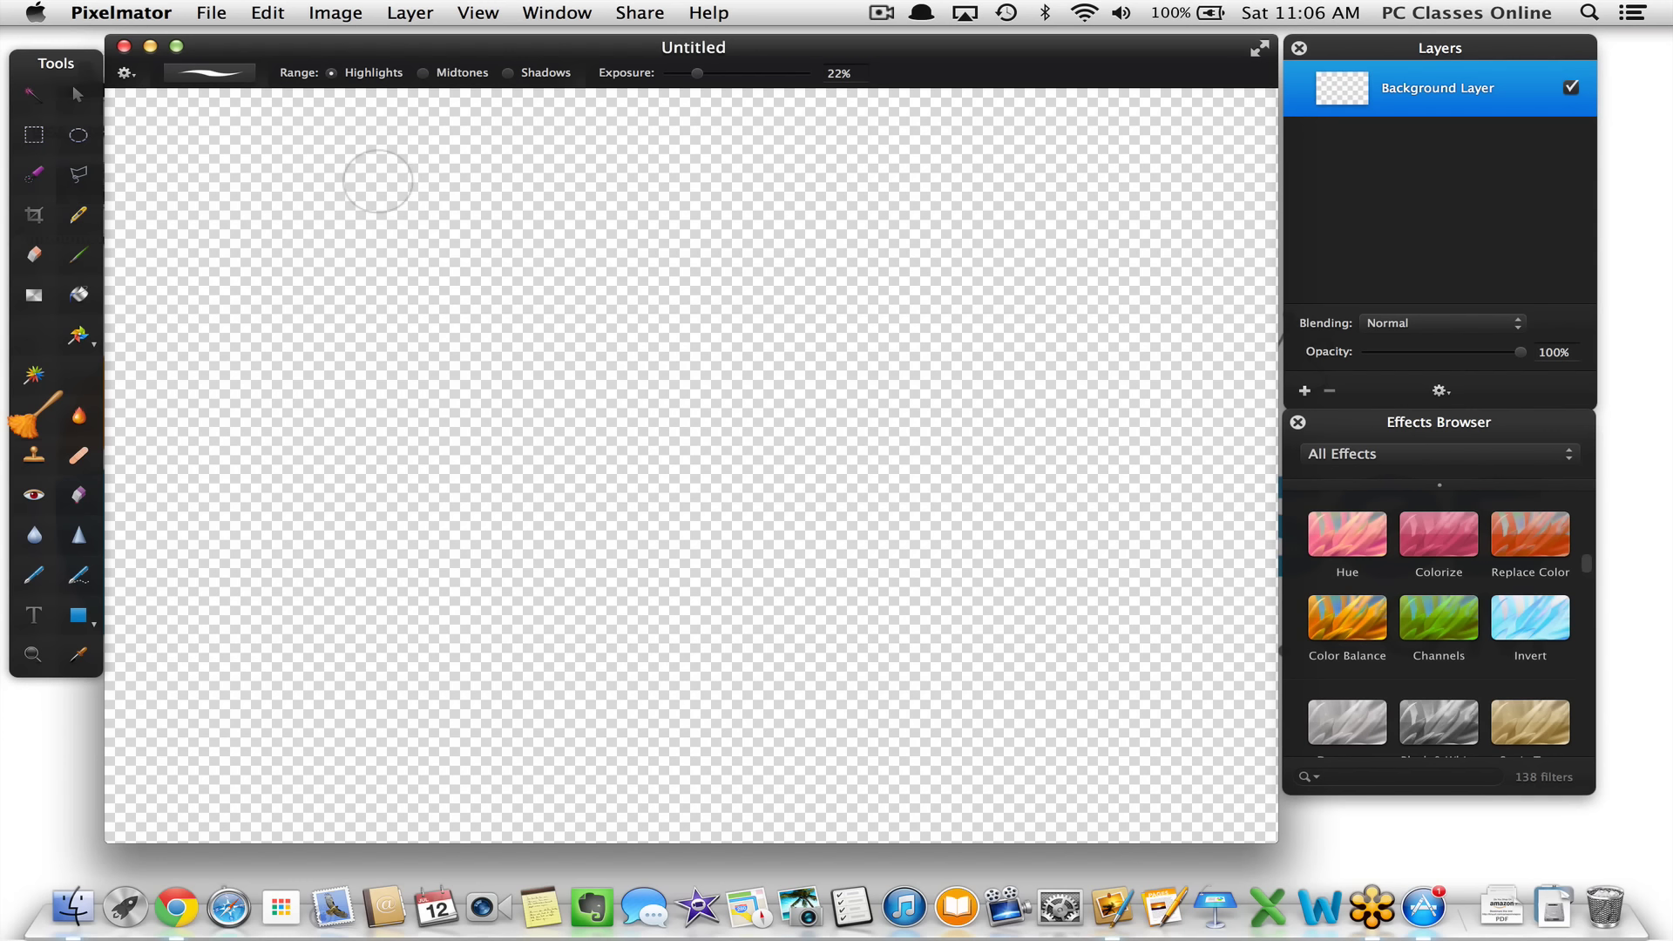
{"action": "key", "text": "super+i"}
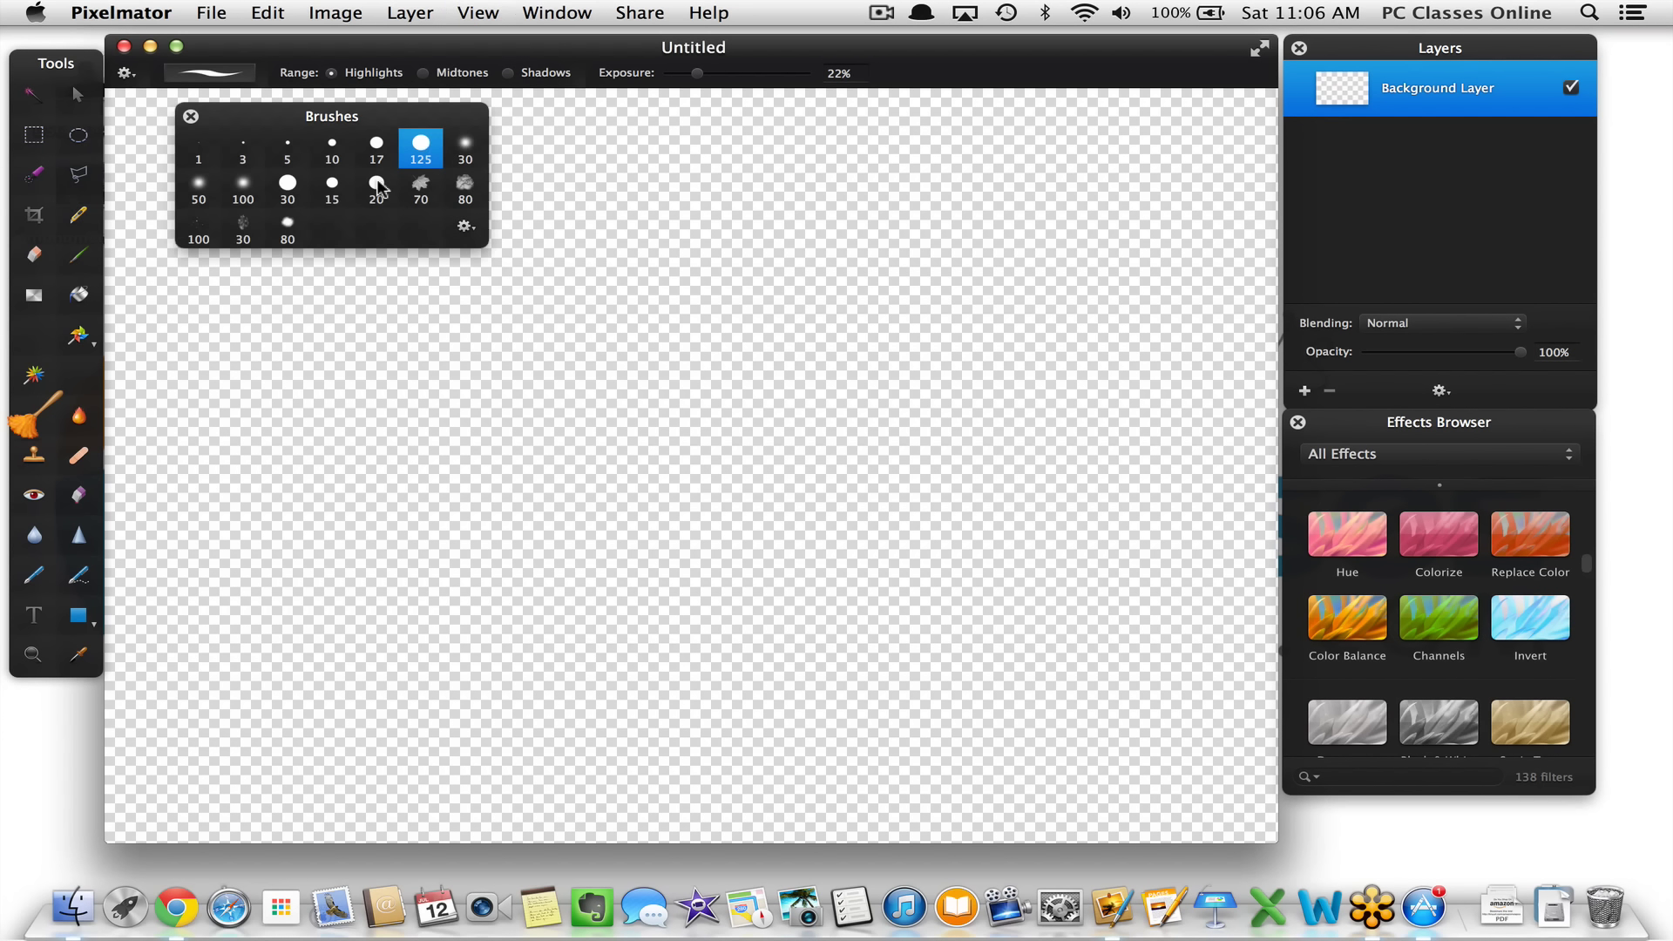
{"action": "left_click", "coordinate": [377, 185]}
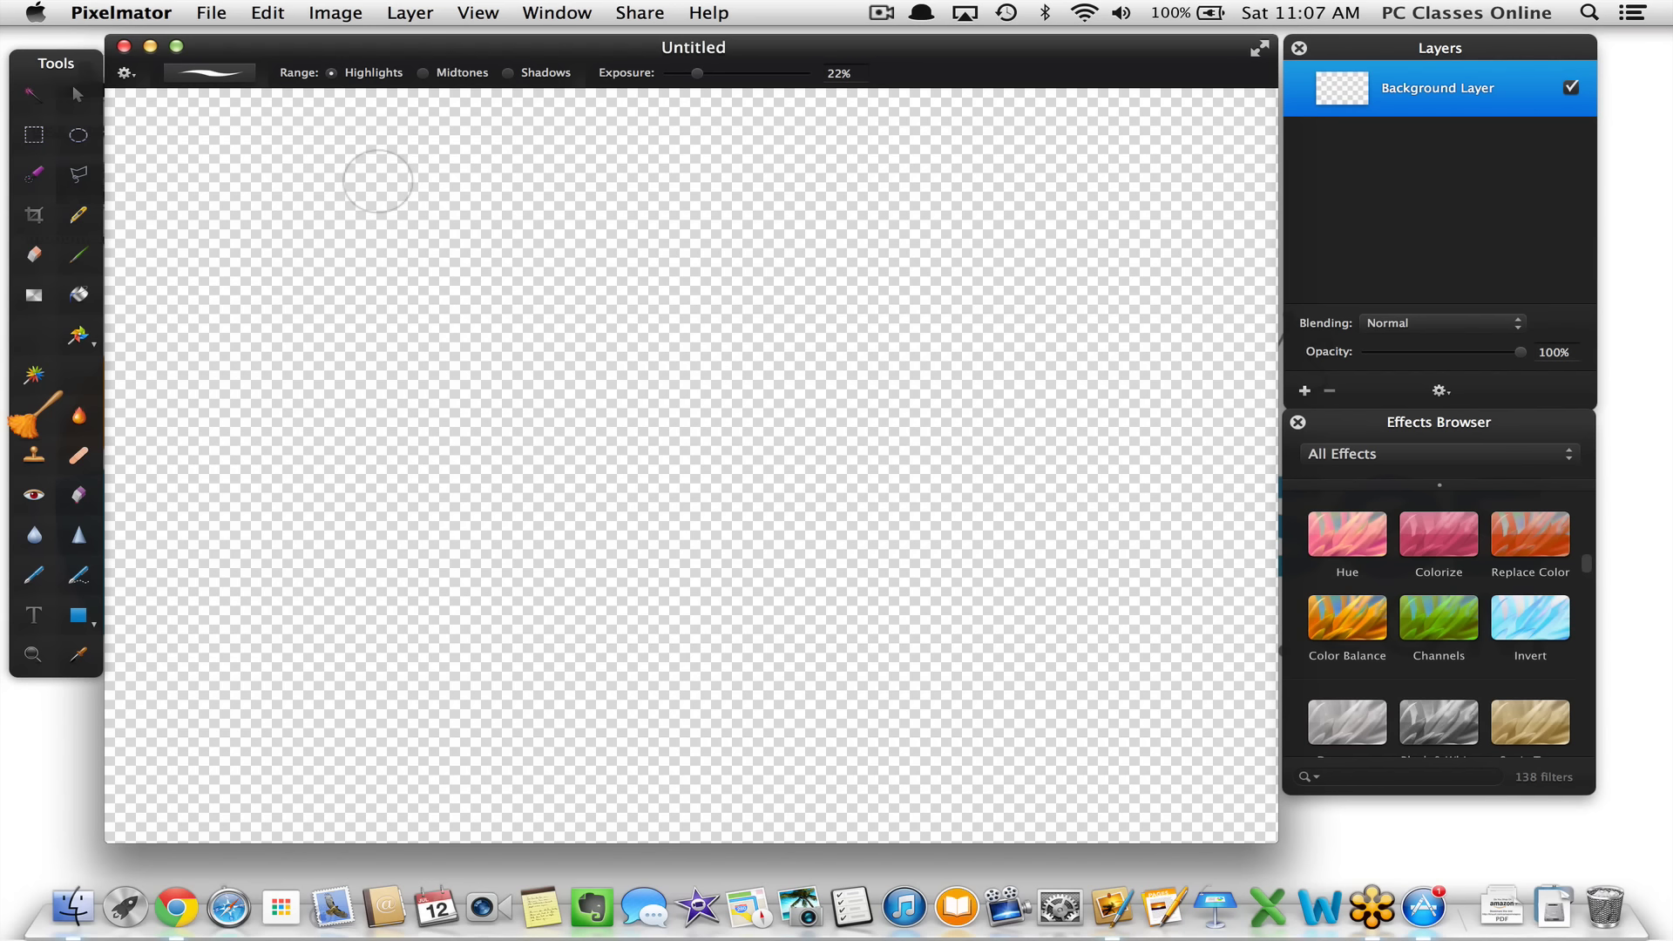
Move the document window aside and drag the monument5 photo from the desktop onto the canvas
{"action": "left_click_drag", "start_coordinate": [283, 48], "coordinate": [363, 82]}
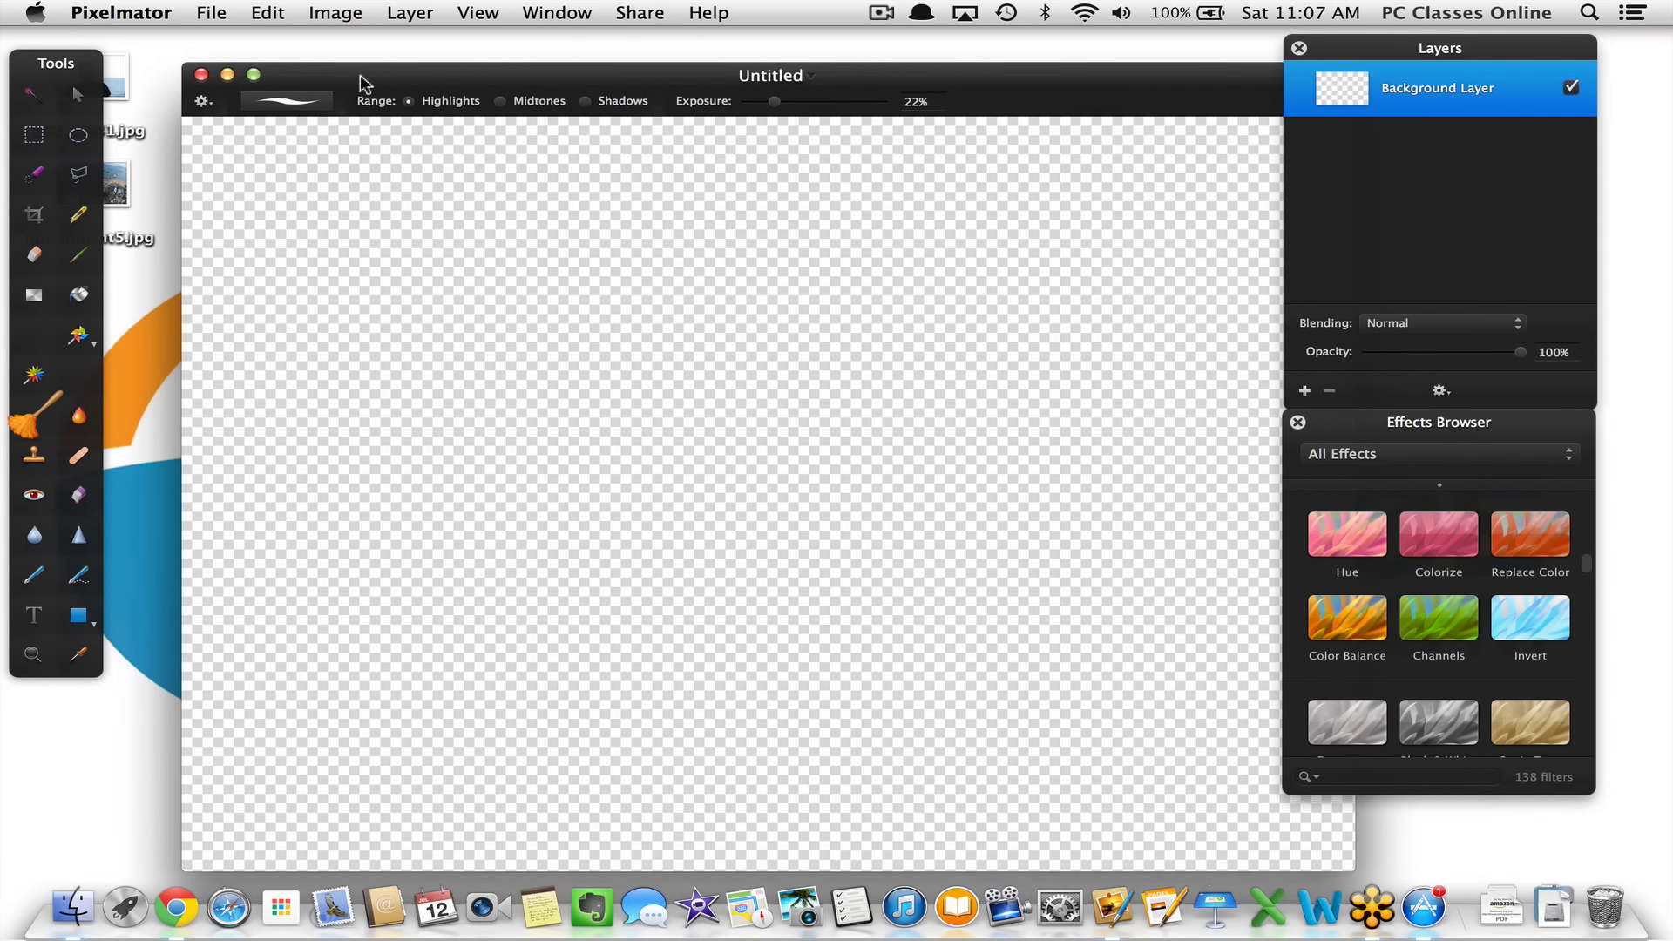
{"action": "left_click", "coordinate": [122, 193]}
{"action": "left_click_drag", "start_coordinate": [152, 199], "coordinate": [793, 671]}
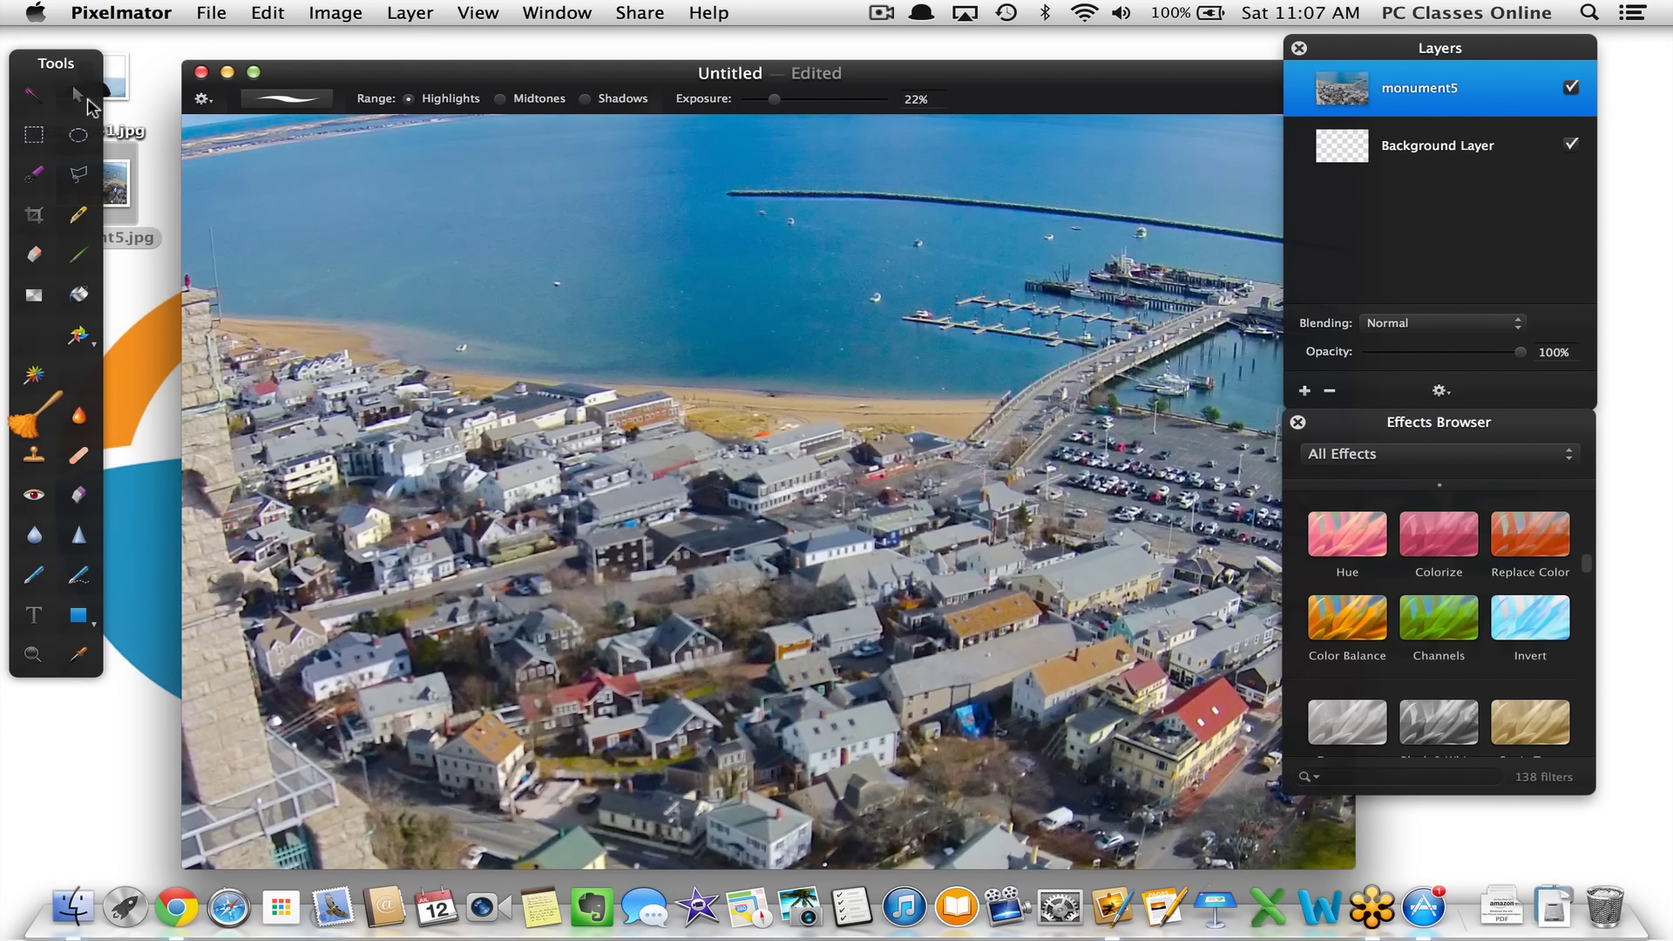
Scale the monument5 layer down to 51.9% and position it inside the canvas
{"action": "left_click", "coordinate": [88, 100]}
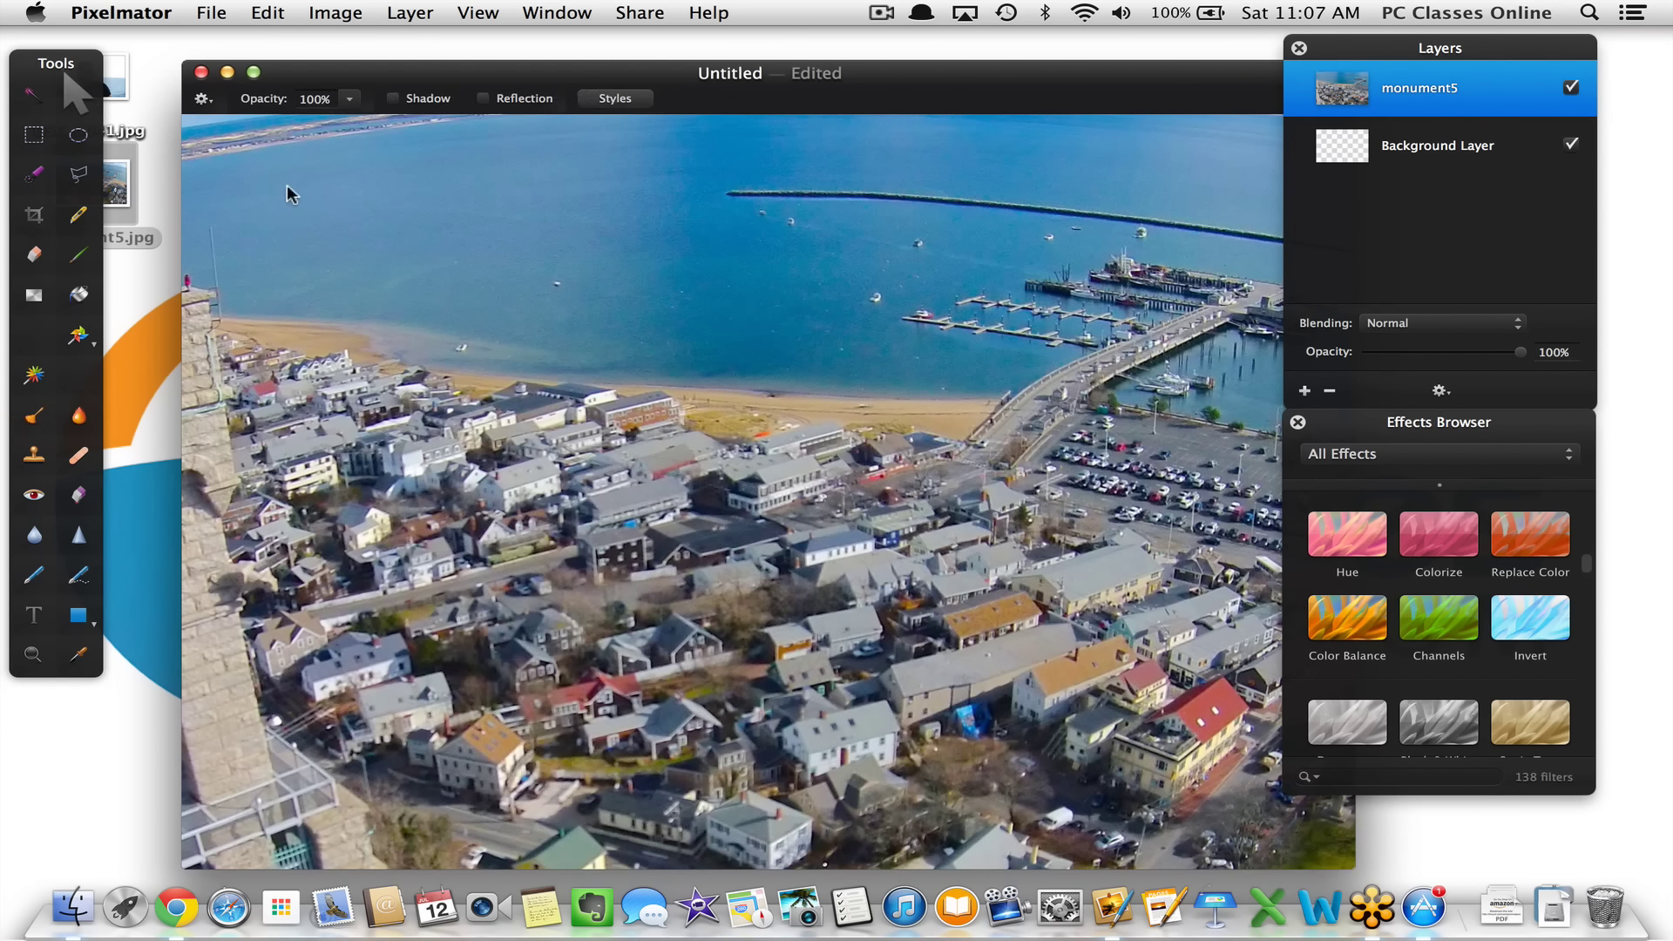
{"action": "left_click_drag", "start_coordinate": [643, 400], "coordinate": [1127, 641]}
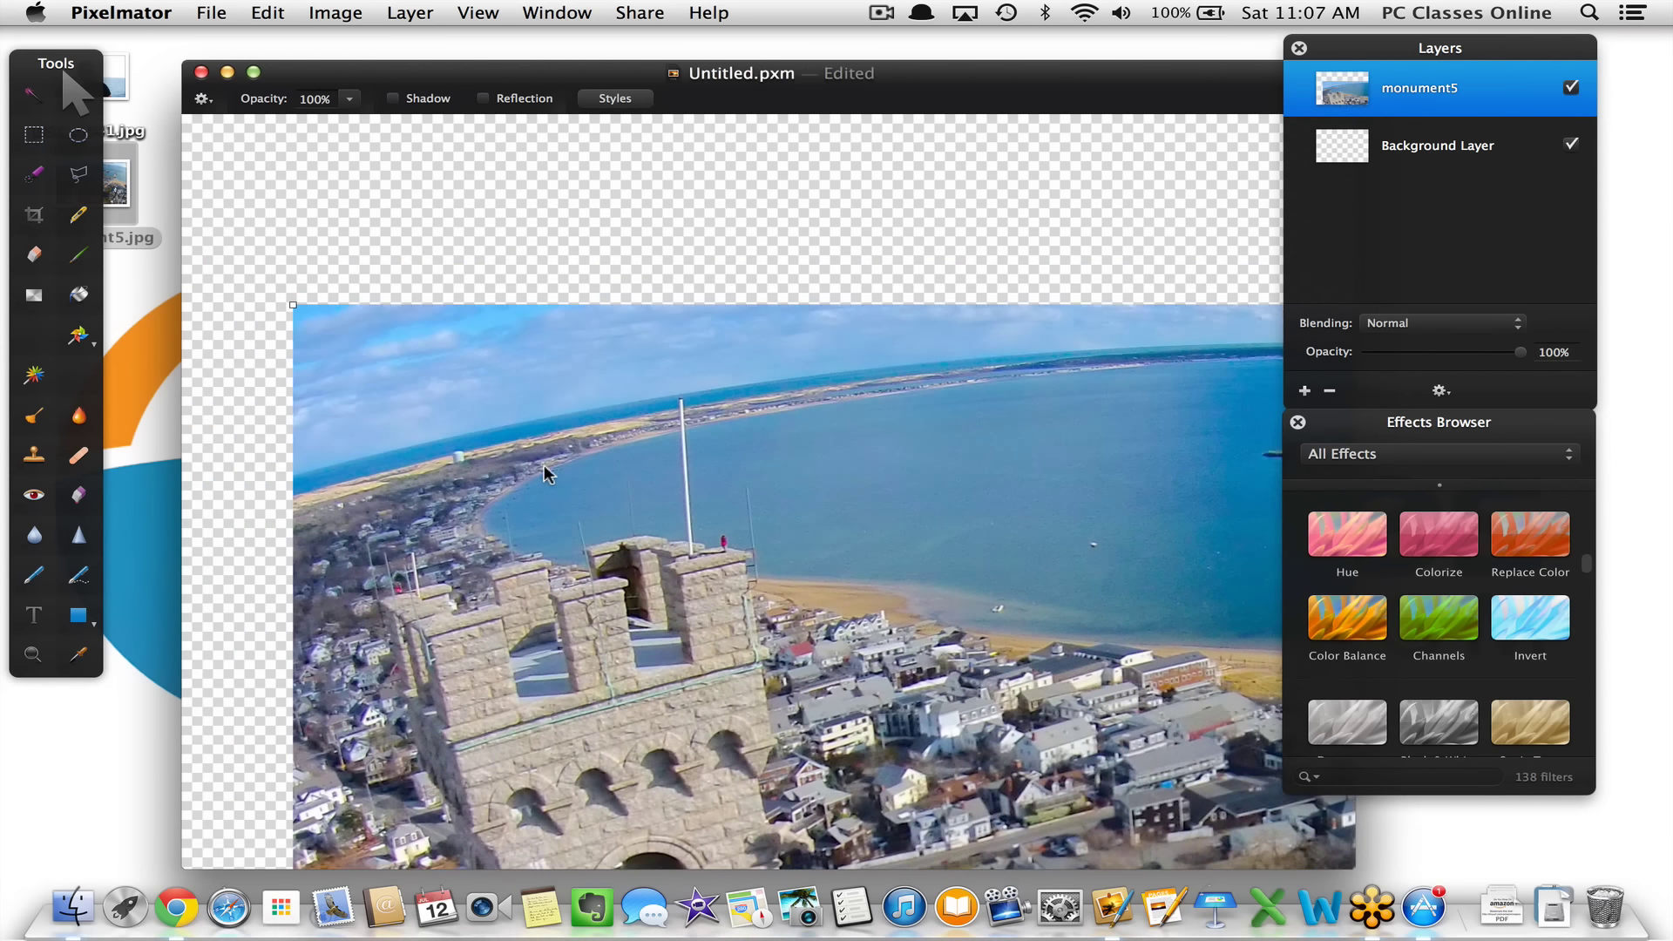
{"action": "left_click_drag", "start_coordinate": [295, 305], "coordinate": [383, 227]}
{"action": "left_click_drag", "start_coordinate": [409, 383], "coordinate": [660, 420]}
{"action": "left_click_drag", "start_coordinate": [920, 564], "coordinate": [487, 311]}
{"action": "left_click_drag", "start_coordinate": [430, 148], "coordinate": [428, 146]}
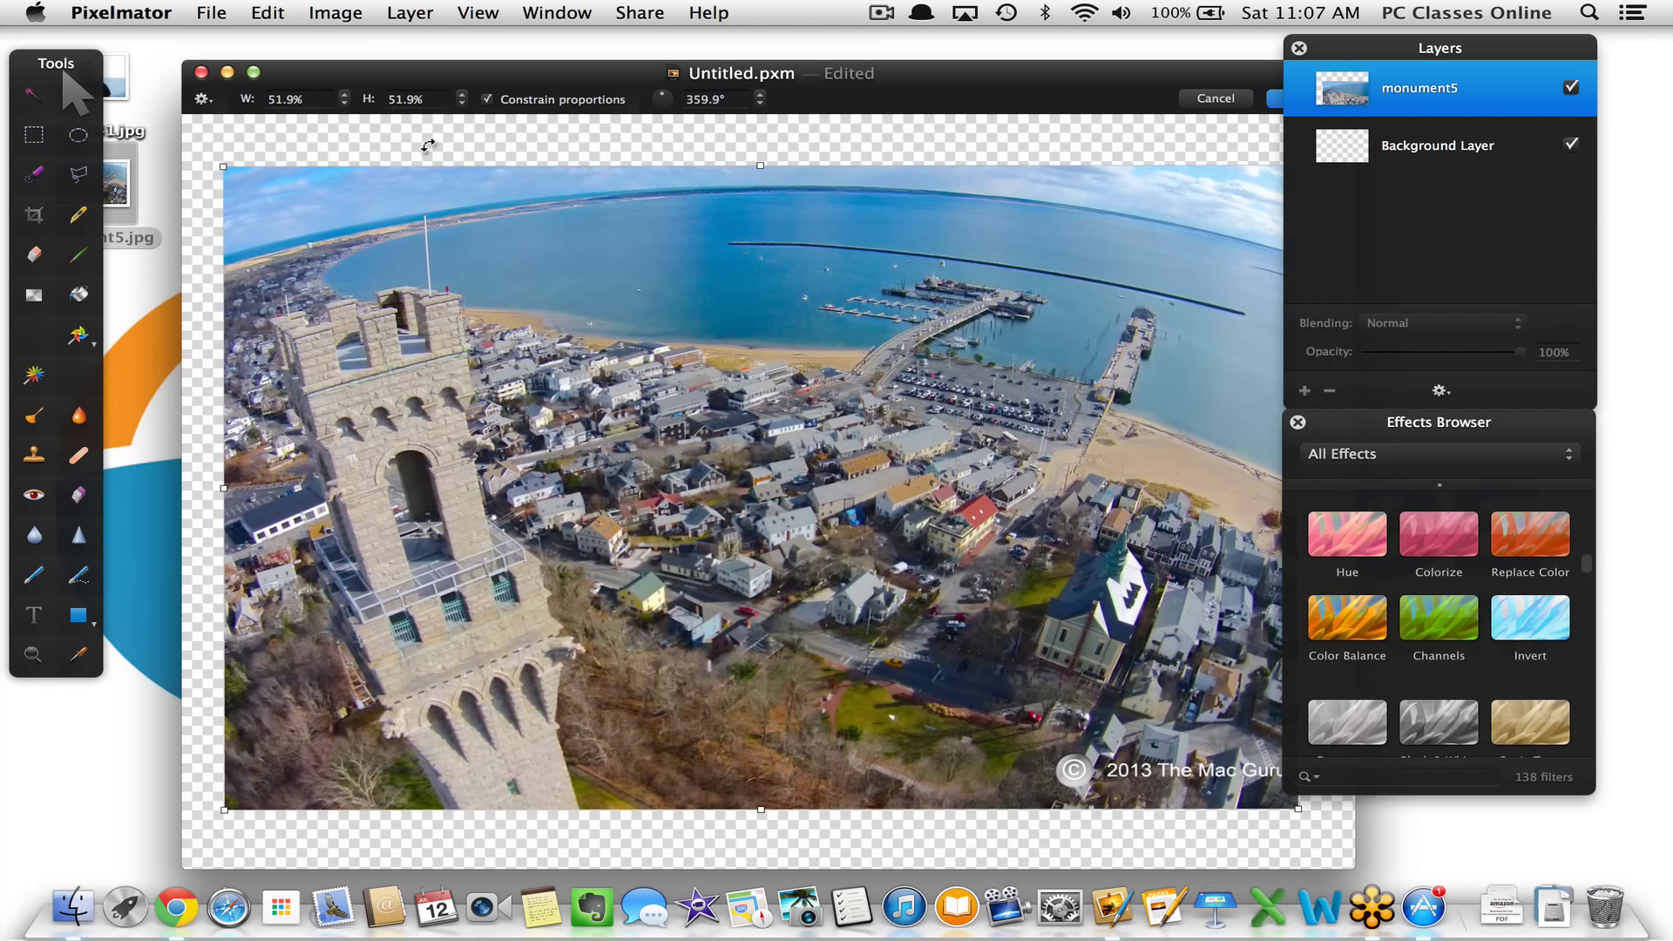
Commit the scaling, move the Layers and Effects Browser panels right, and shift monument5 down-right
{"action": "key", "text": "Return"}
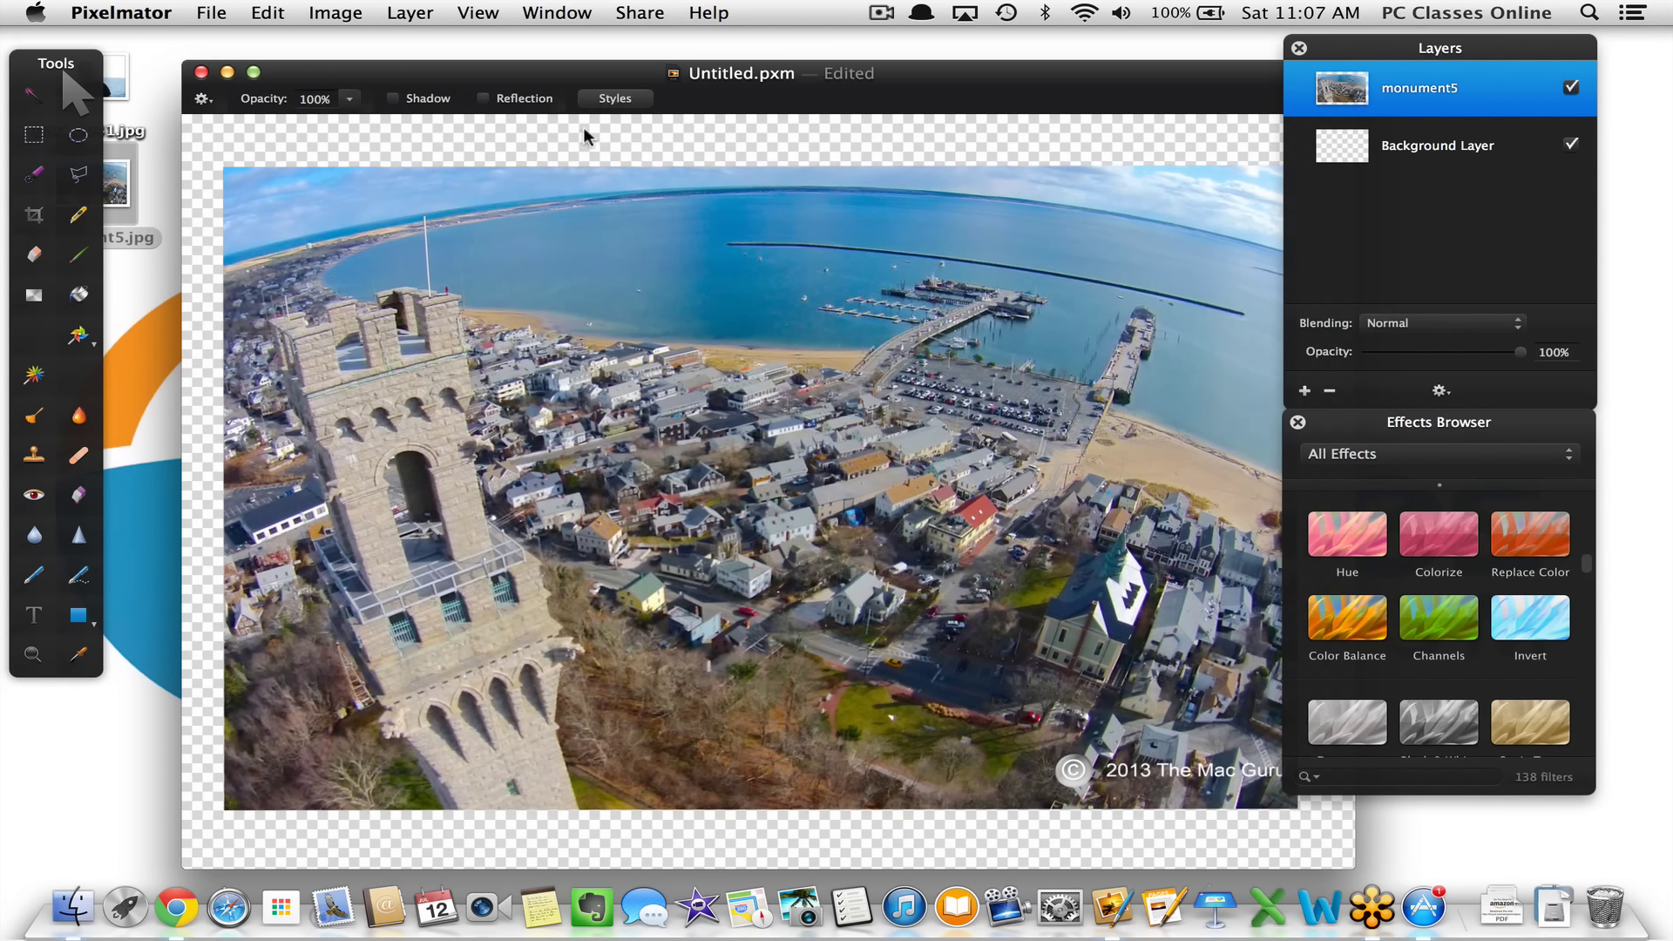
{"action": "left_click_drag", "start_coordinate": [1457, 54], "coordinate": [1525, 54]}
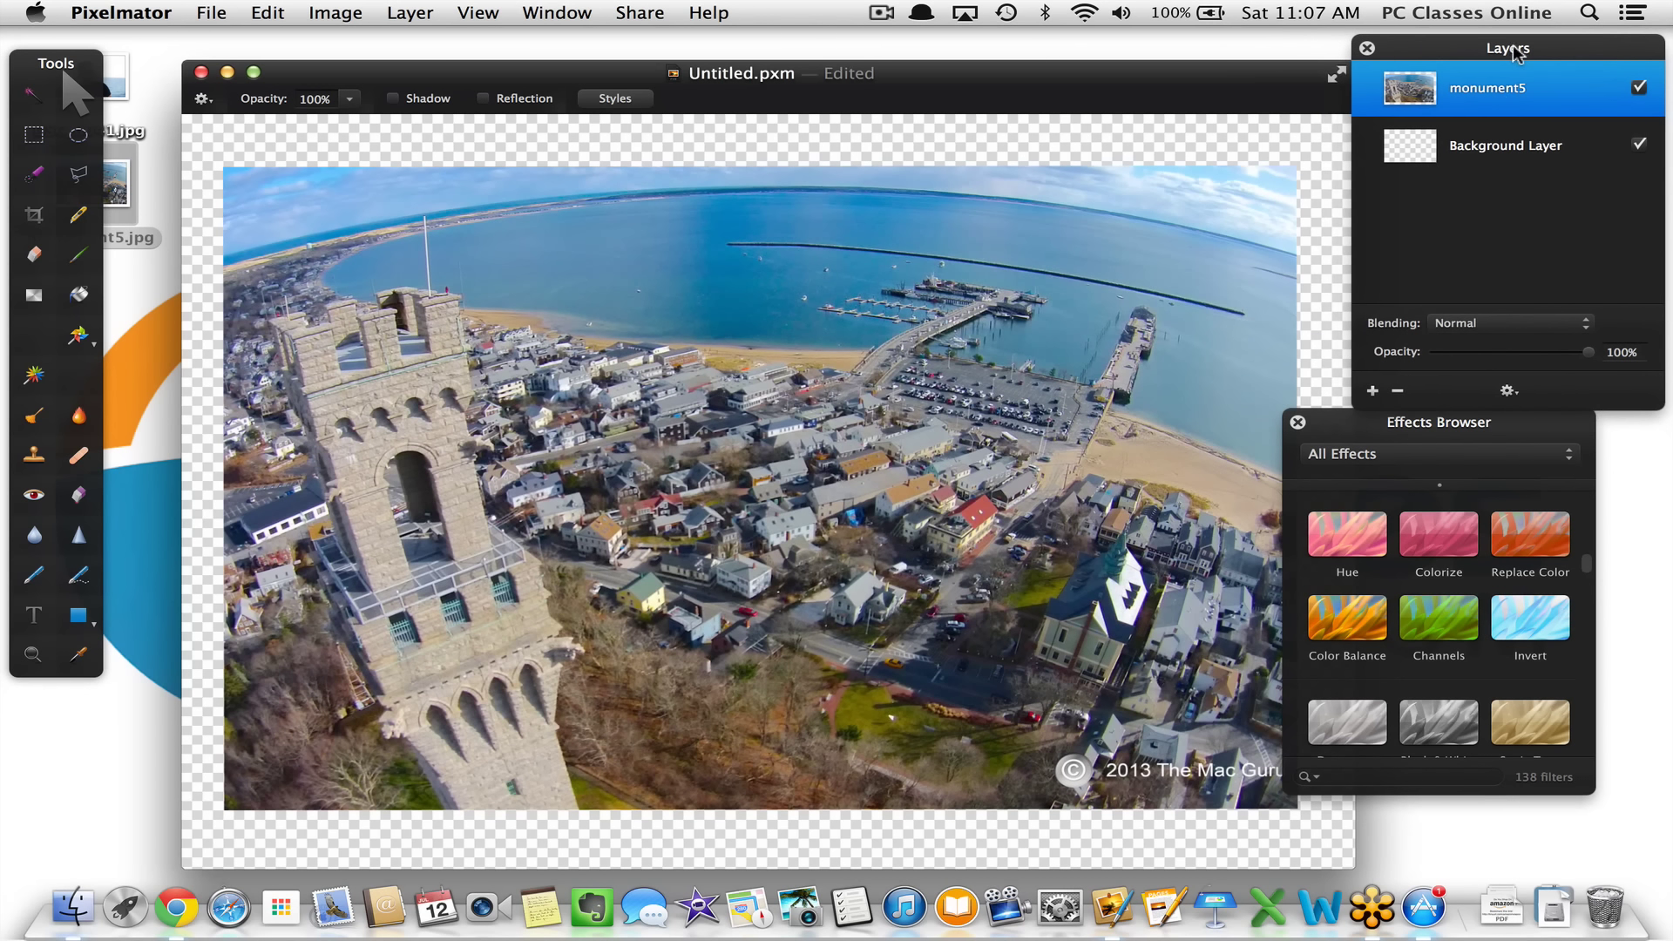
{"action": "left_click_drag", "start_coordinate": [1366, 423], "coordinate": [1442, 425]}
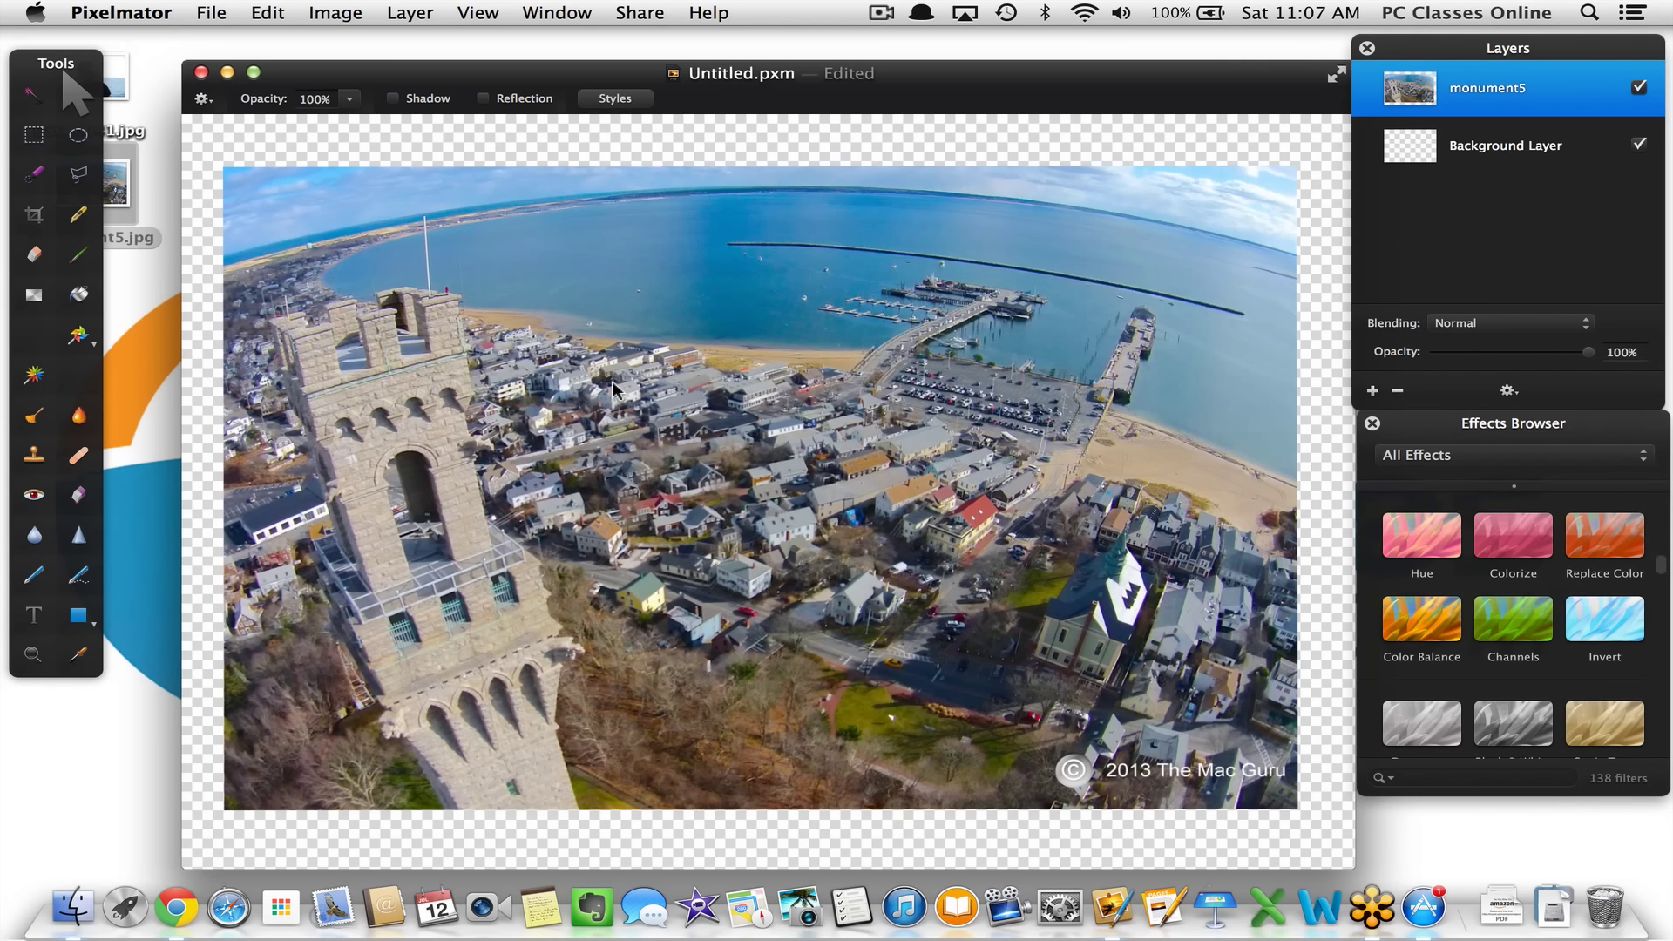
{"action": "left_click_drag", "start_coordinate": [628, 420], "coordinate": [659, 346]}
{"action": "left_click_drag", "start_coordinate": [561, 403], "coordinate": [591, 406]}
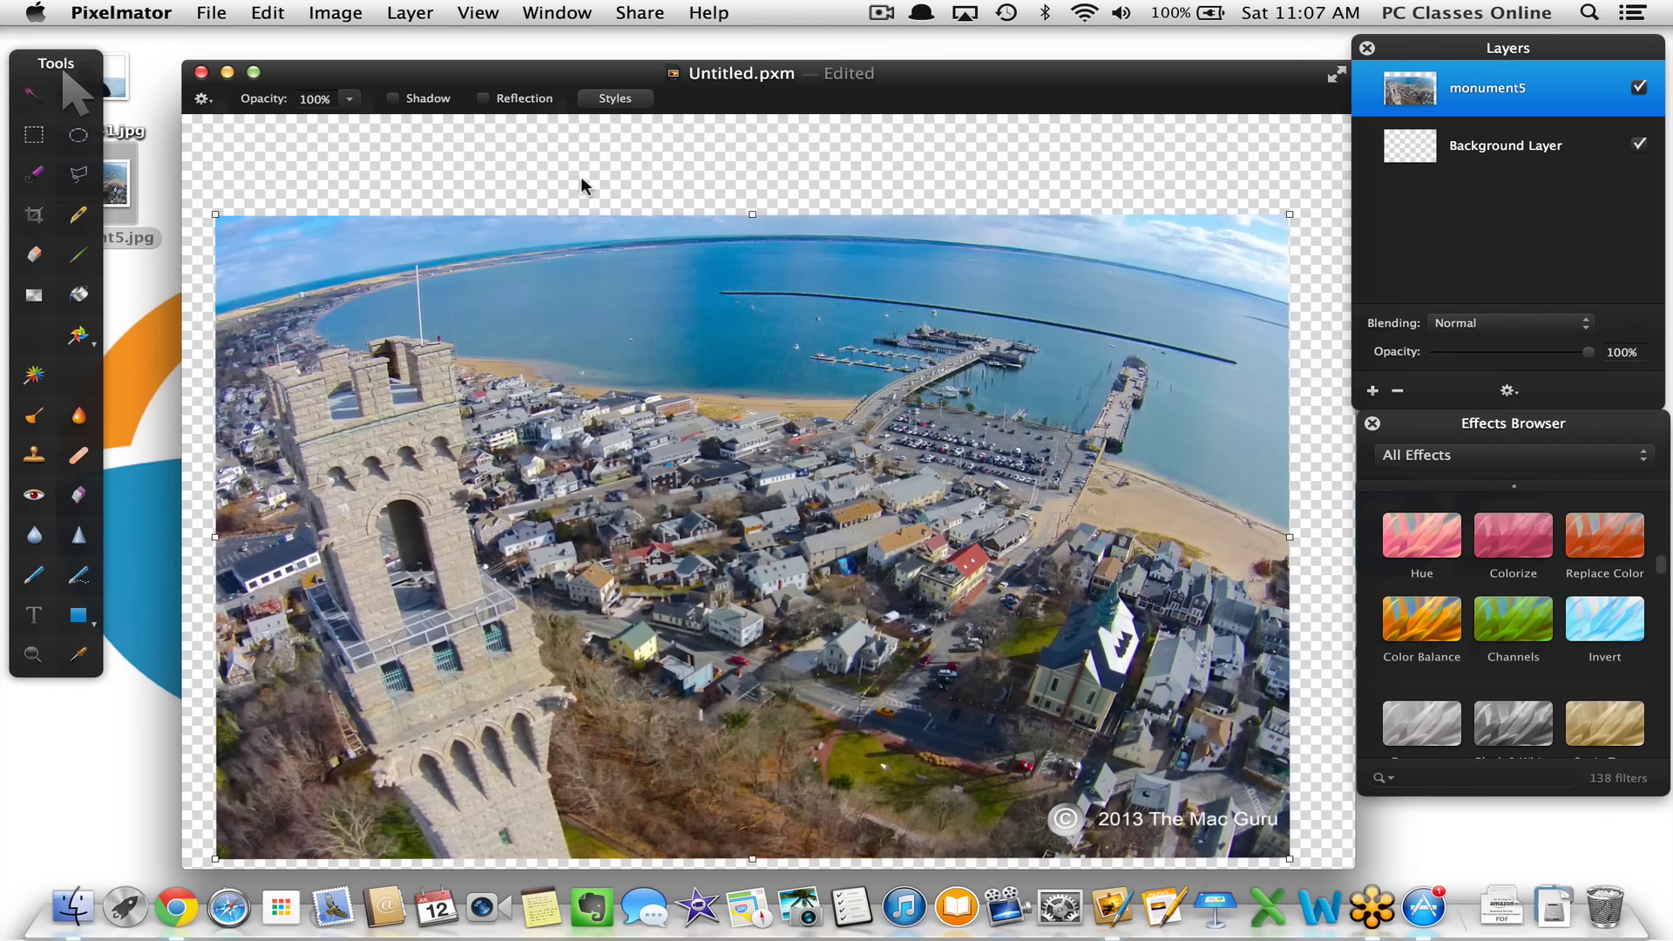
Zoom the canvas view out to 66% so the whole canvas is visible
{"action": "key", "text": "super+minus"}
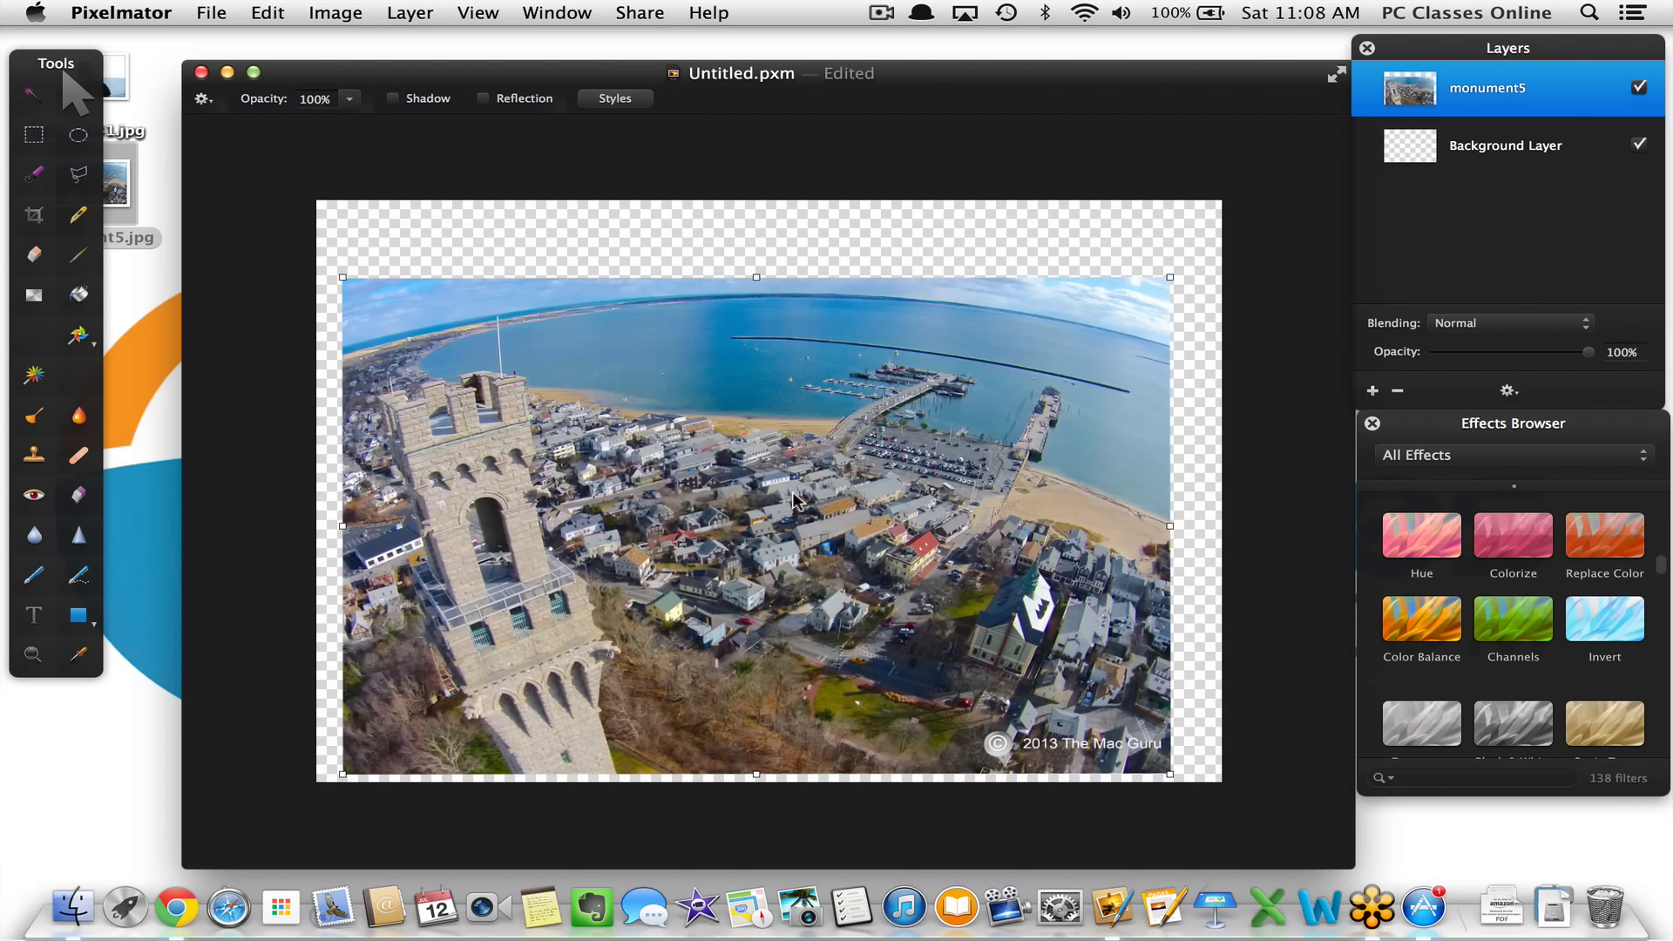
Scale the monument5 photo to 106.5%, centre it on the canvas, and commit the transform
{"action": "left_click_drag", "start_coordinate": [659, 441], "coordinate": [656, 405]}
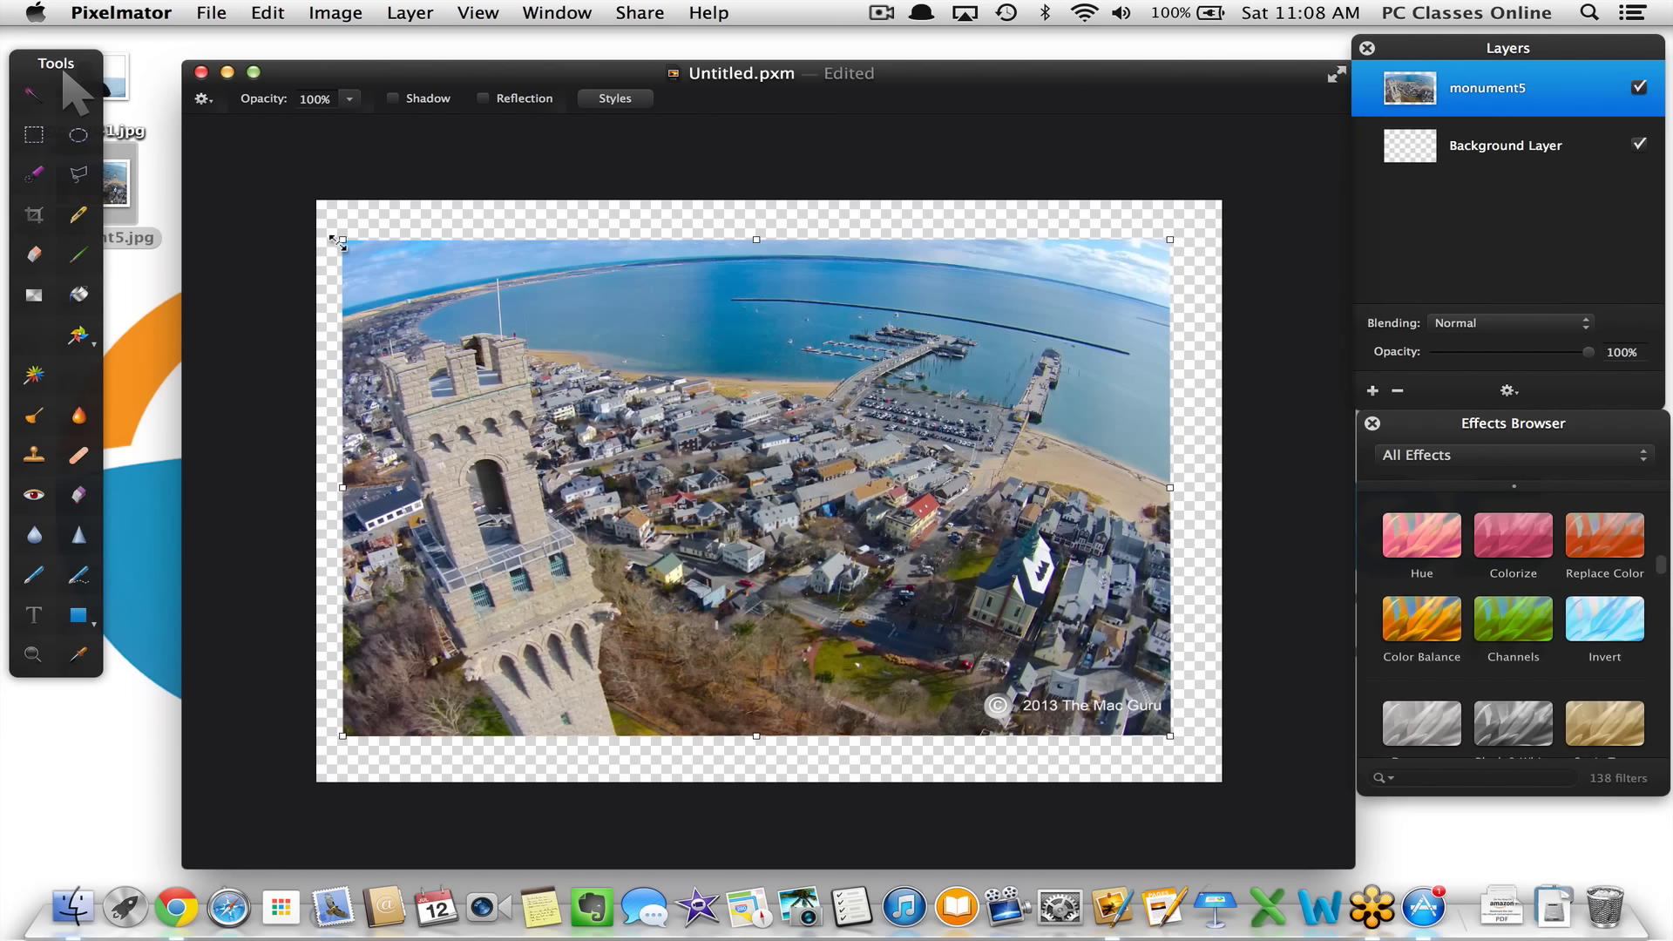
{"action": "left_click_drag", "start_coordinate": [339, 243], "coordinate": [187, 145]}
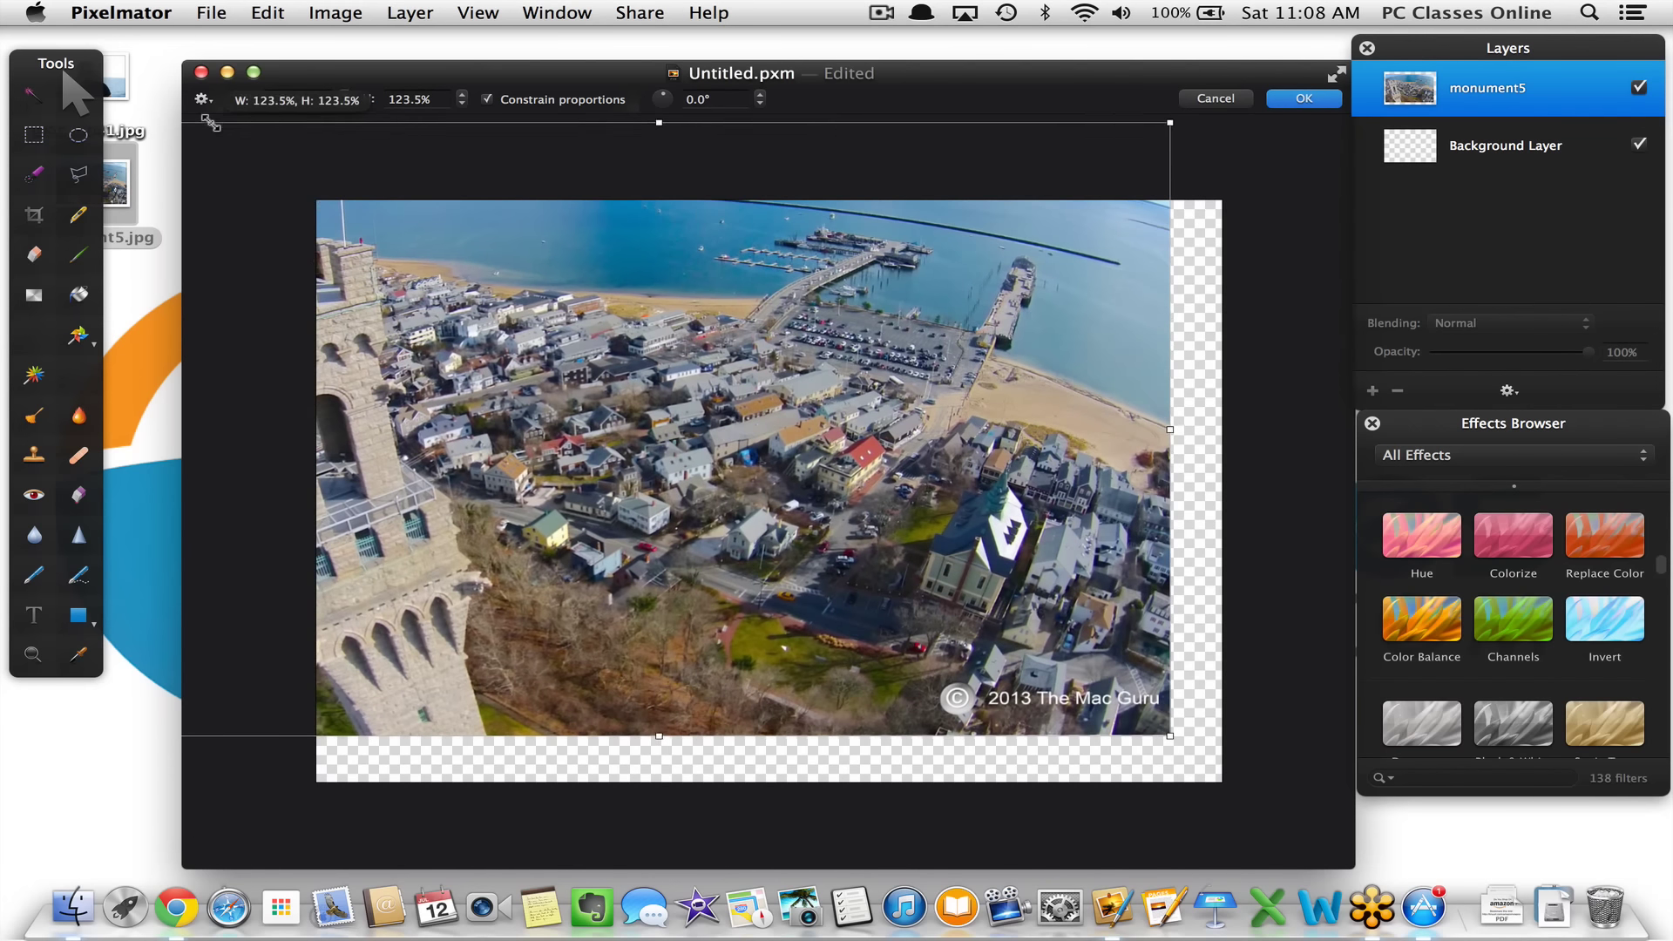
{"action": "left_click_drag", "start_coordinate": [327, 209], "coordinate": [372, 232]}
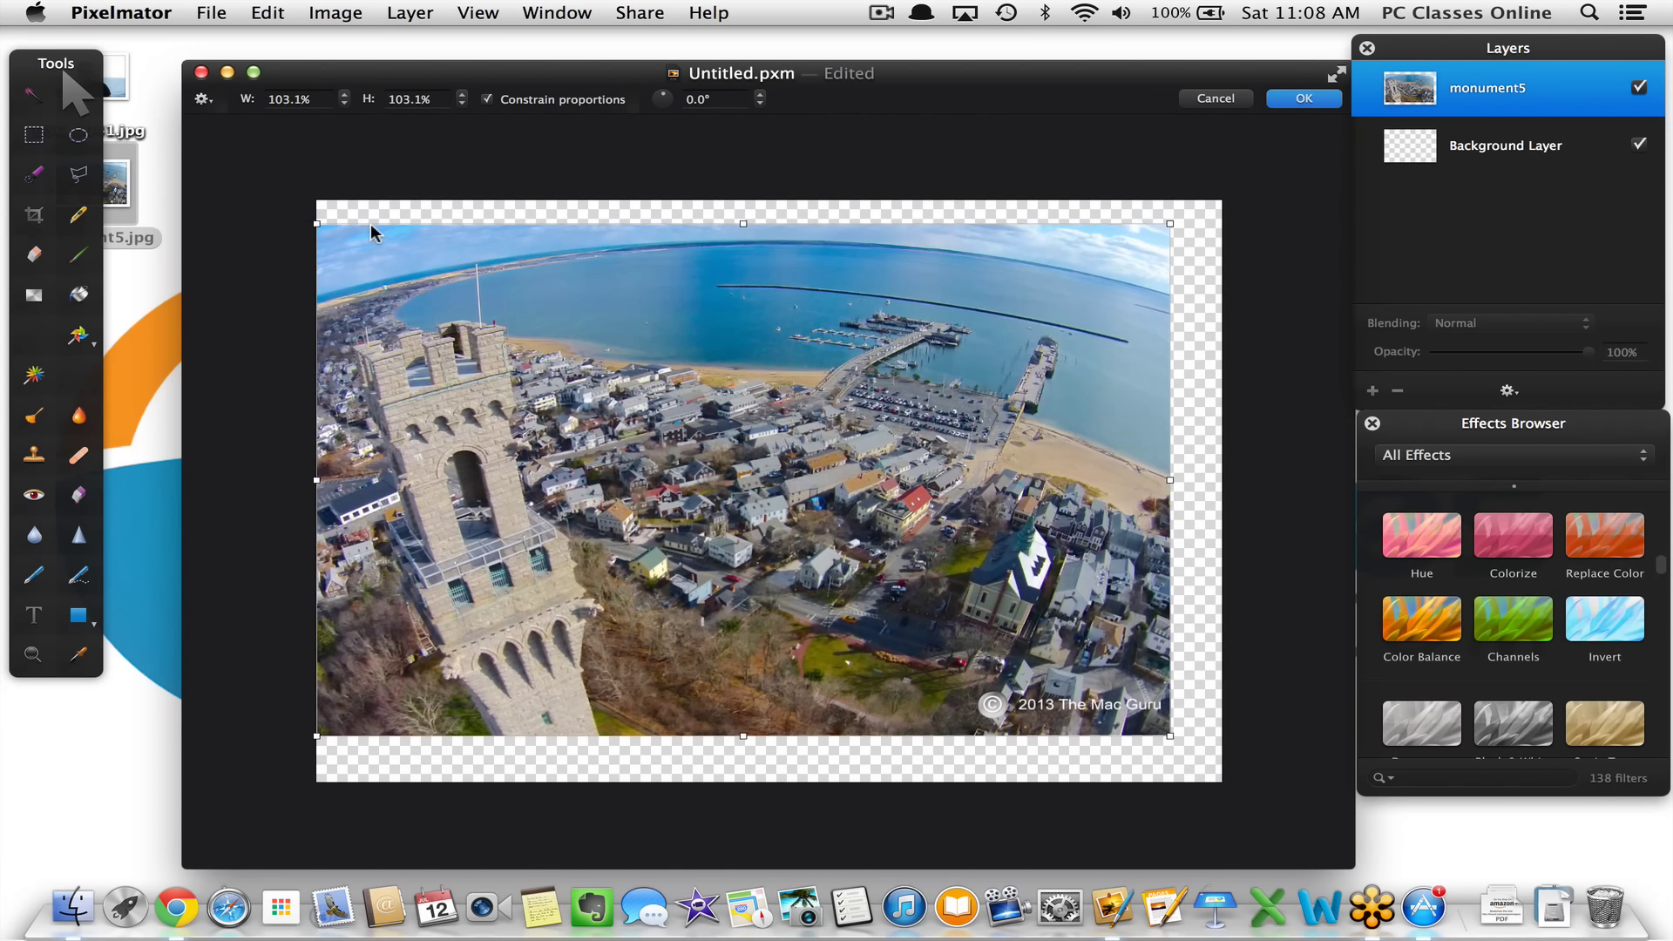
{"action": "left_click_drag", "start_coordinate": [448, 316], "coordinate": [491, 326]}
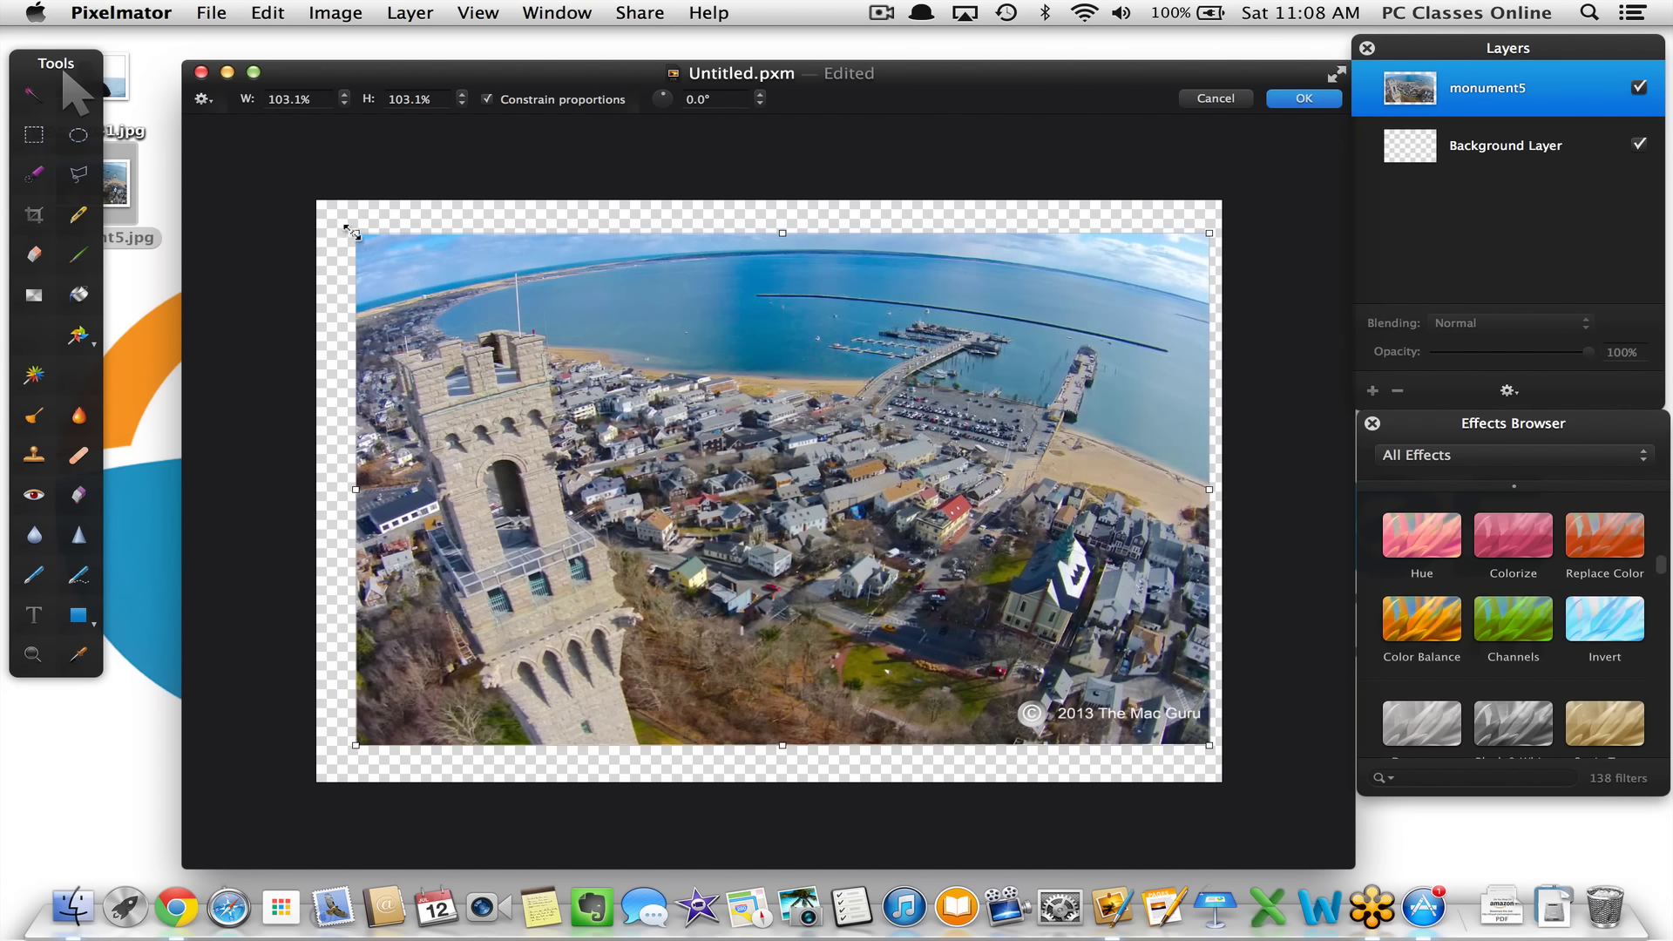
{"action": "left_click_drag", "start_coordinate": [358, 232], "coordinate": [321, 207]}
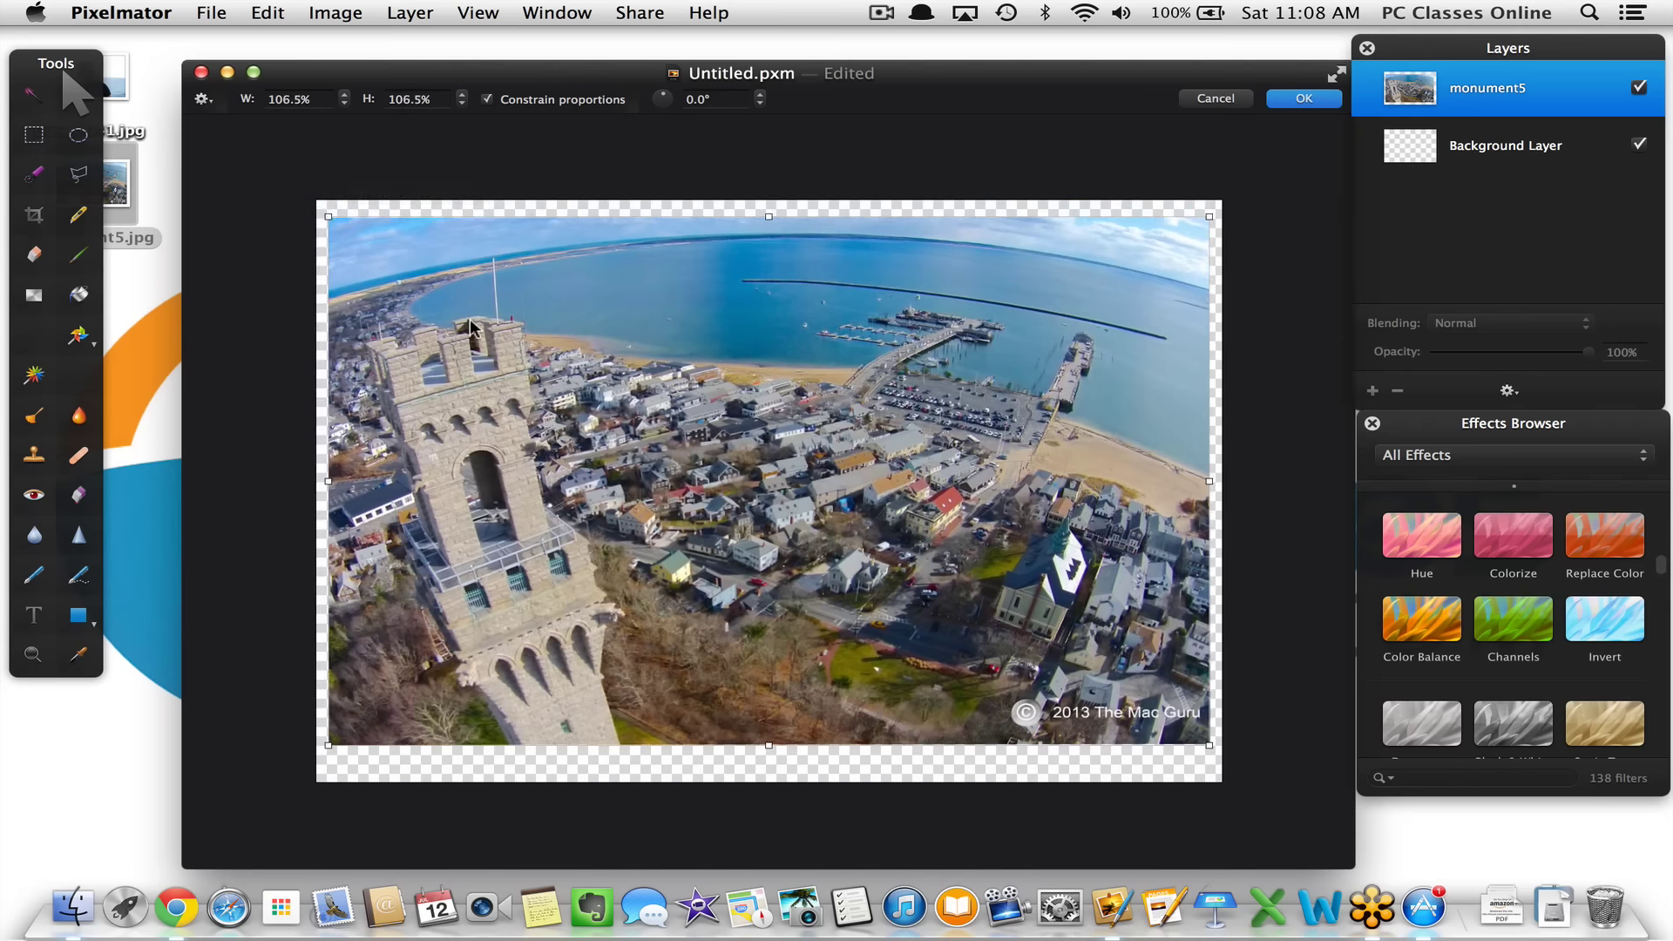
{"action": "left_click_drag", "start_coordinate": [478, 327], "coordinate": [489, 326]}
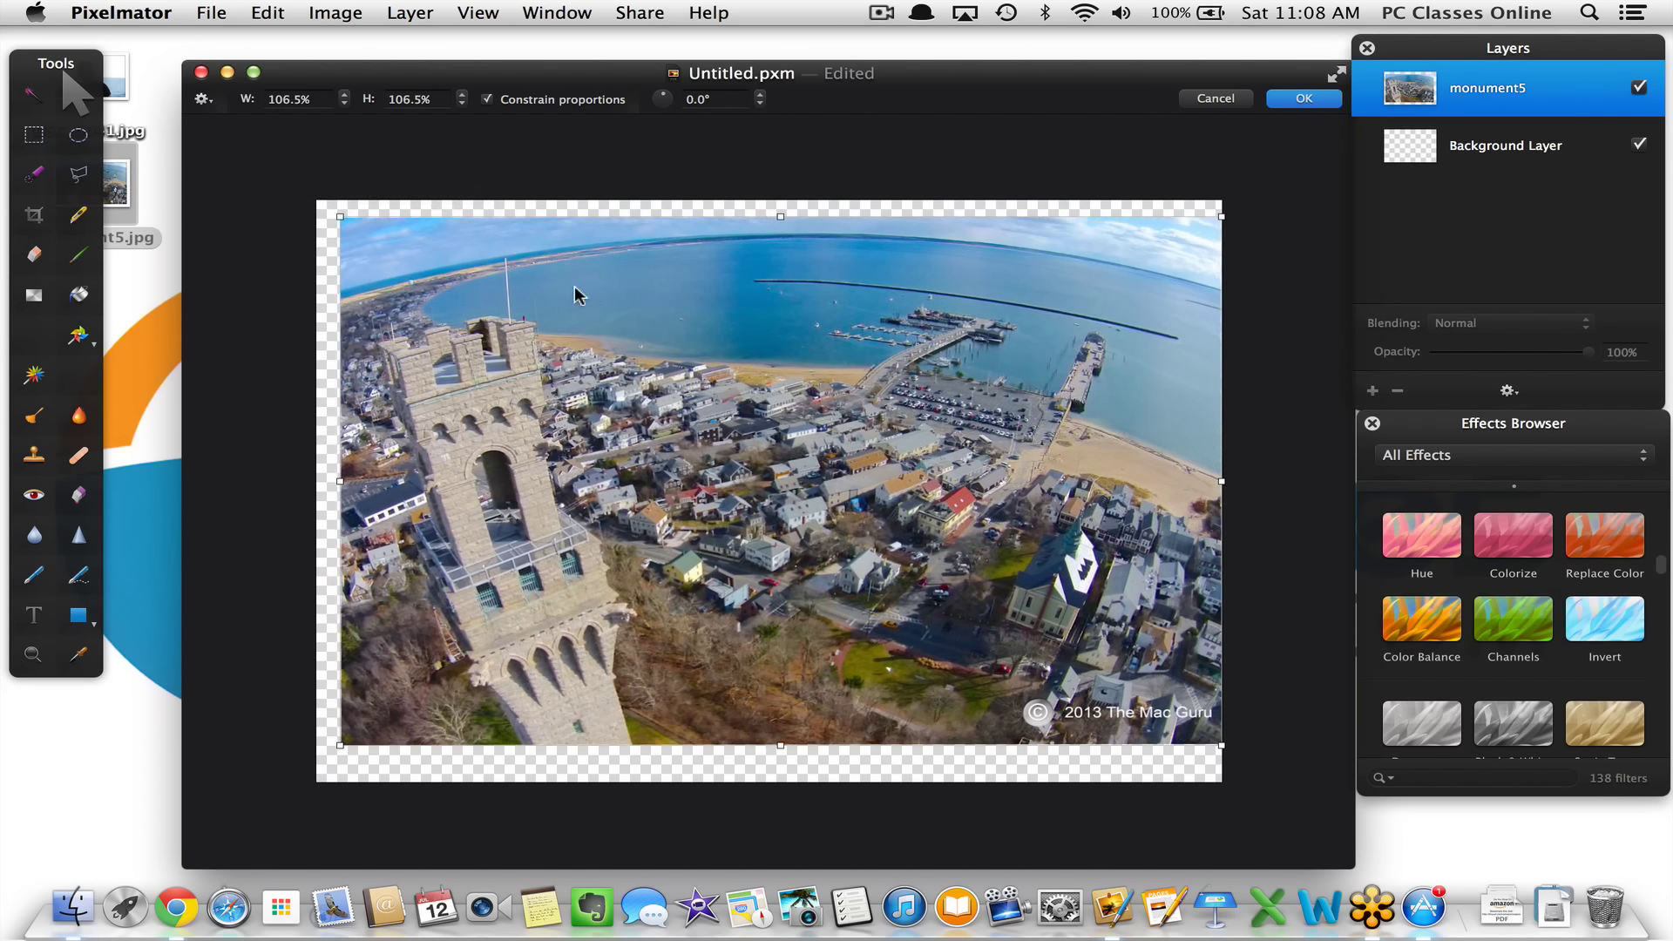
{"action": "left_click_drag", "start_coordinate": [580, 321], "coordinate": [569, 321]}
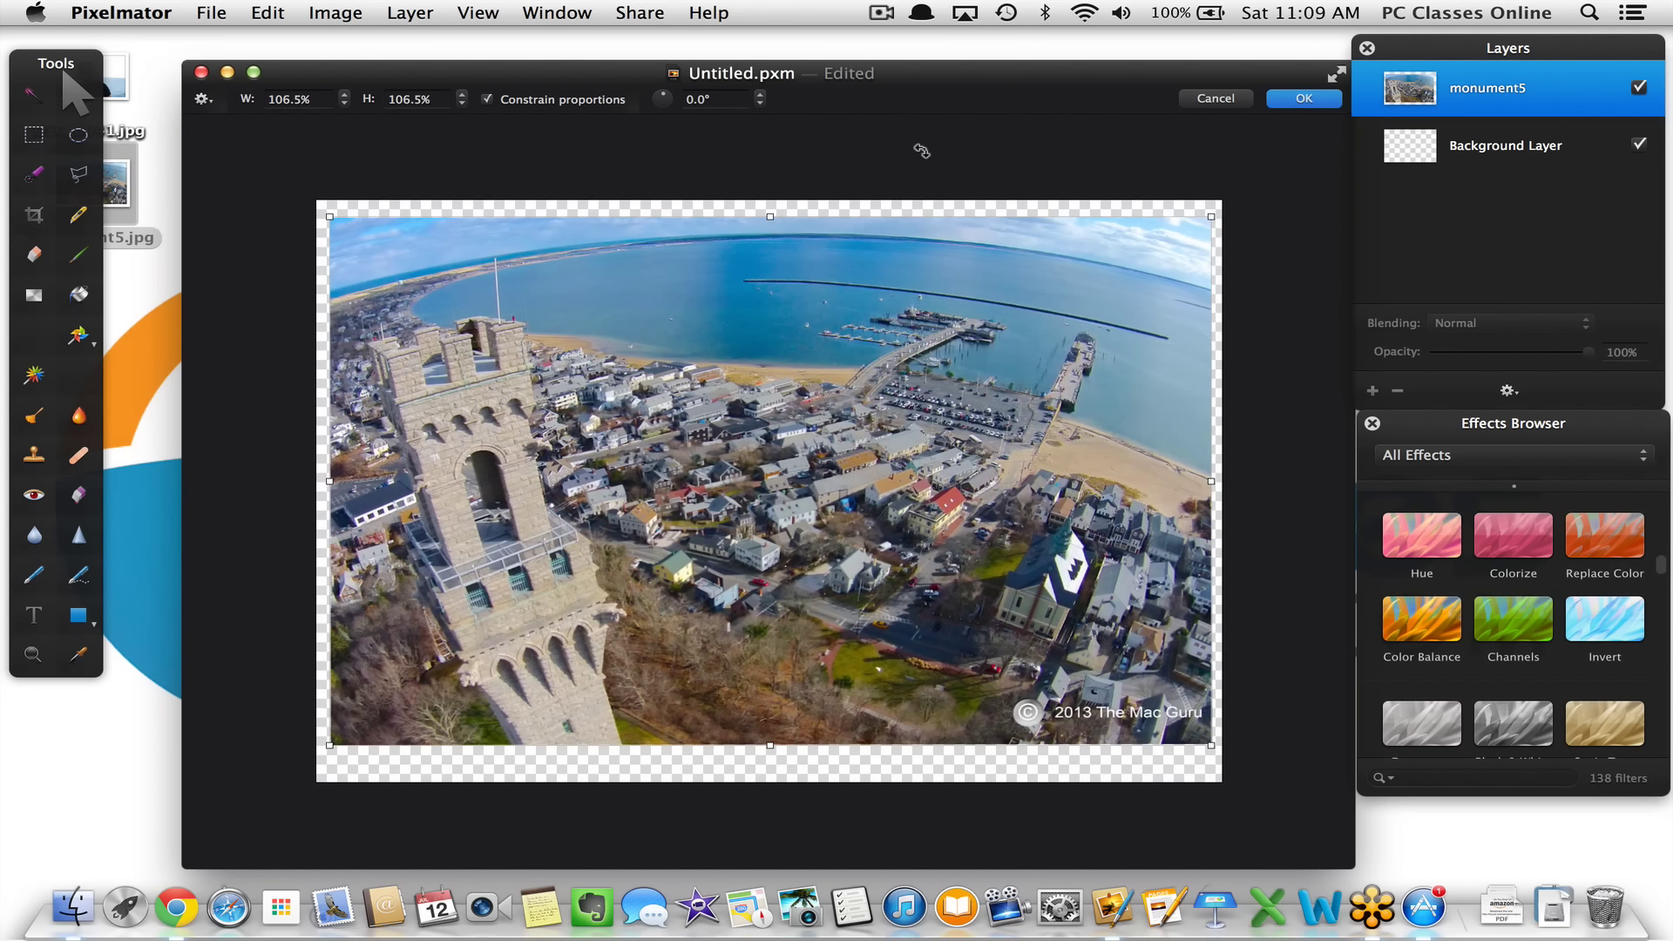
{"action": "left_click", "coordinate": [1303, 99]}
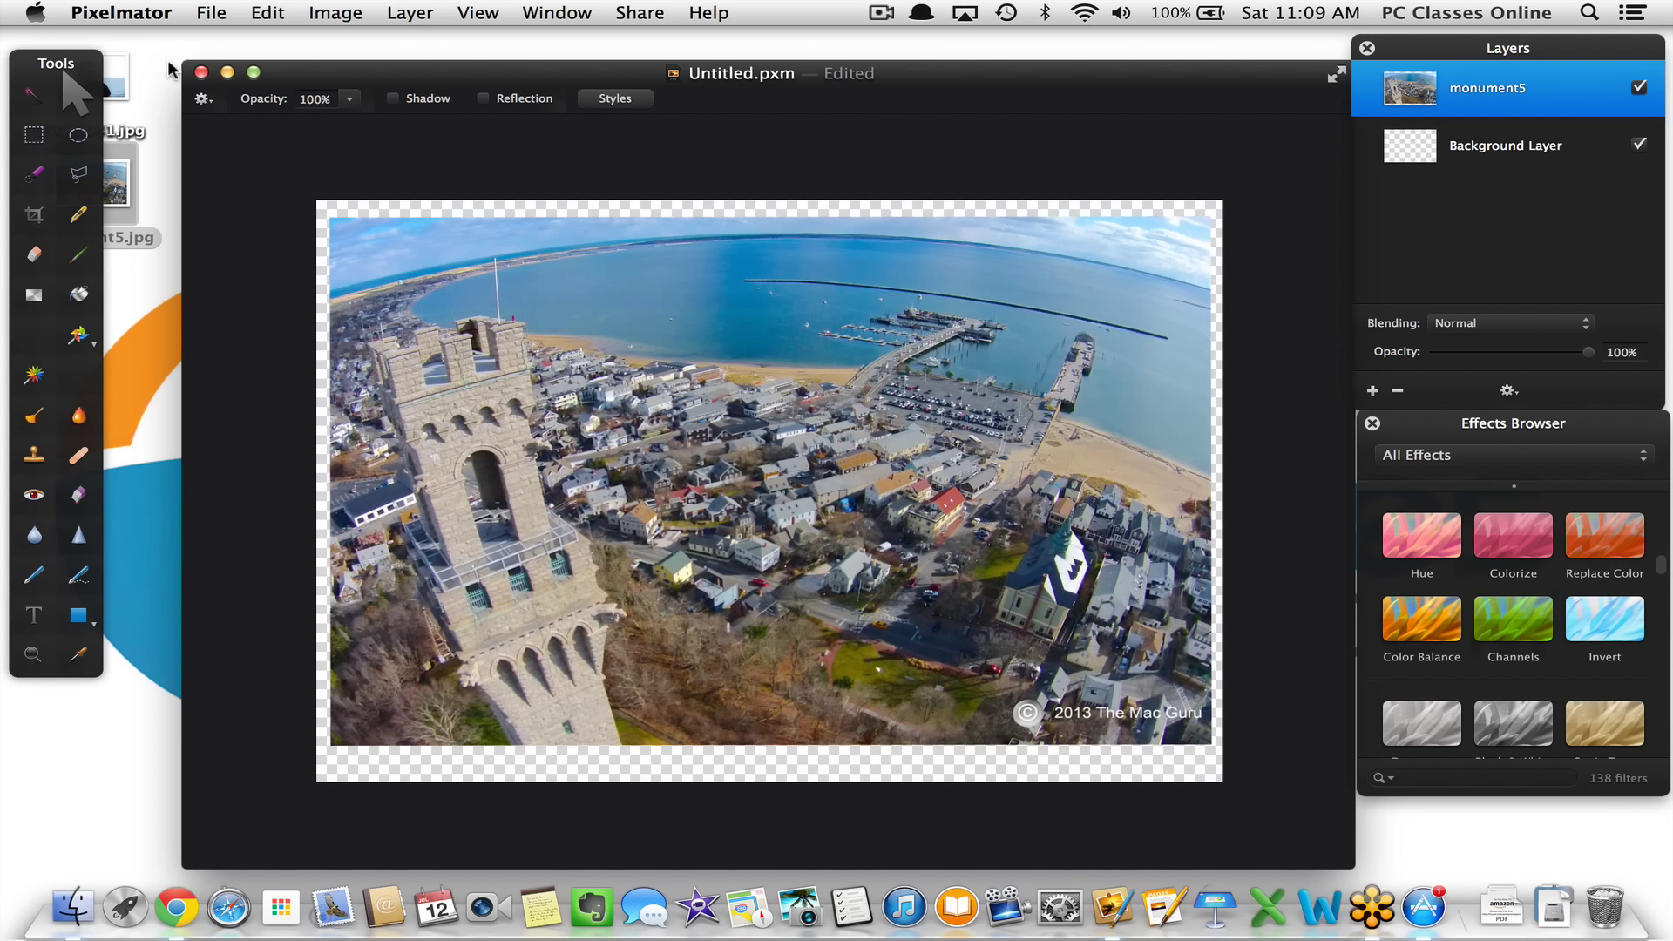
Switch to the Magic Wand Tool
{"action": "left_click", "coordinate": [35, 102]}
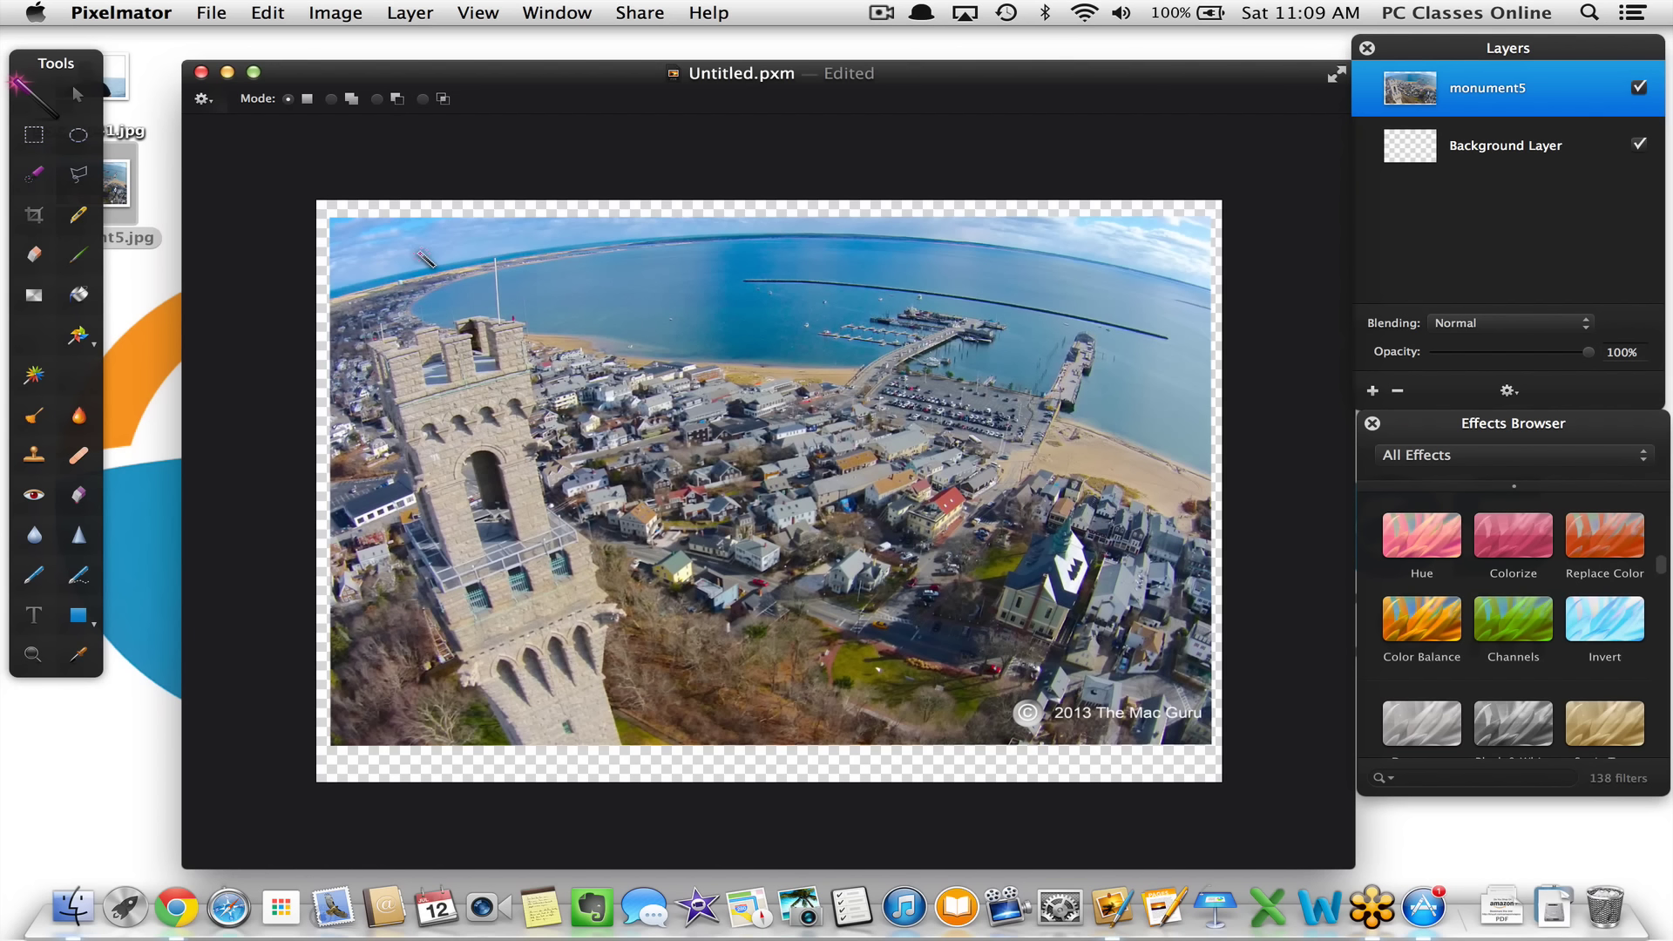
Magic-wand select and delete three leftover sky patches, undoing one accidental selection move
{"action": "left_click_drag", "start_coordinate": [422, 254], "coordinate": [383, 230]}
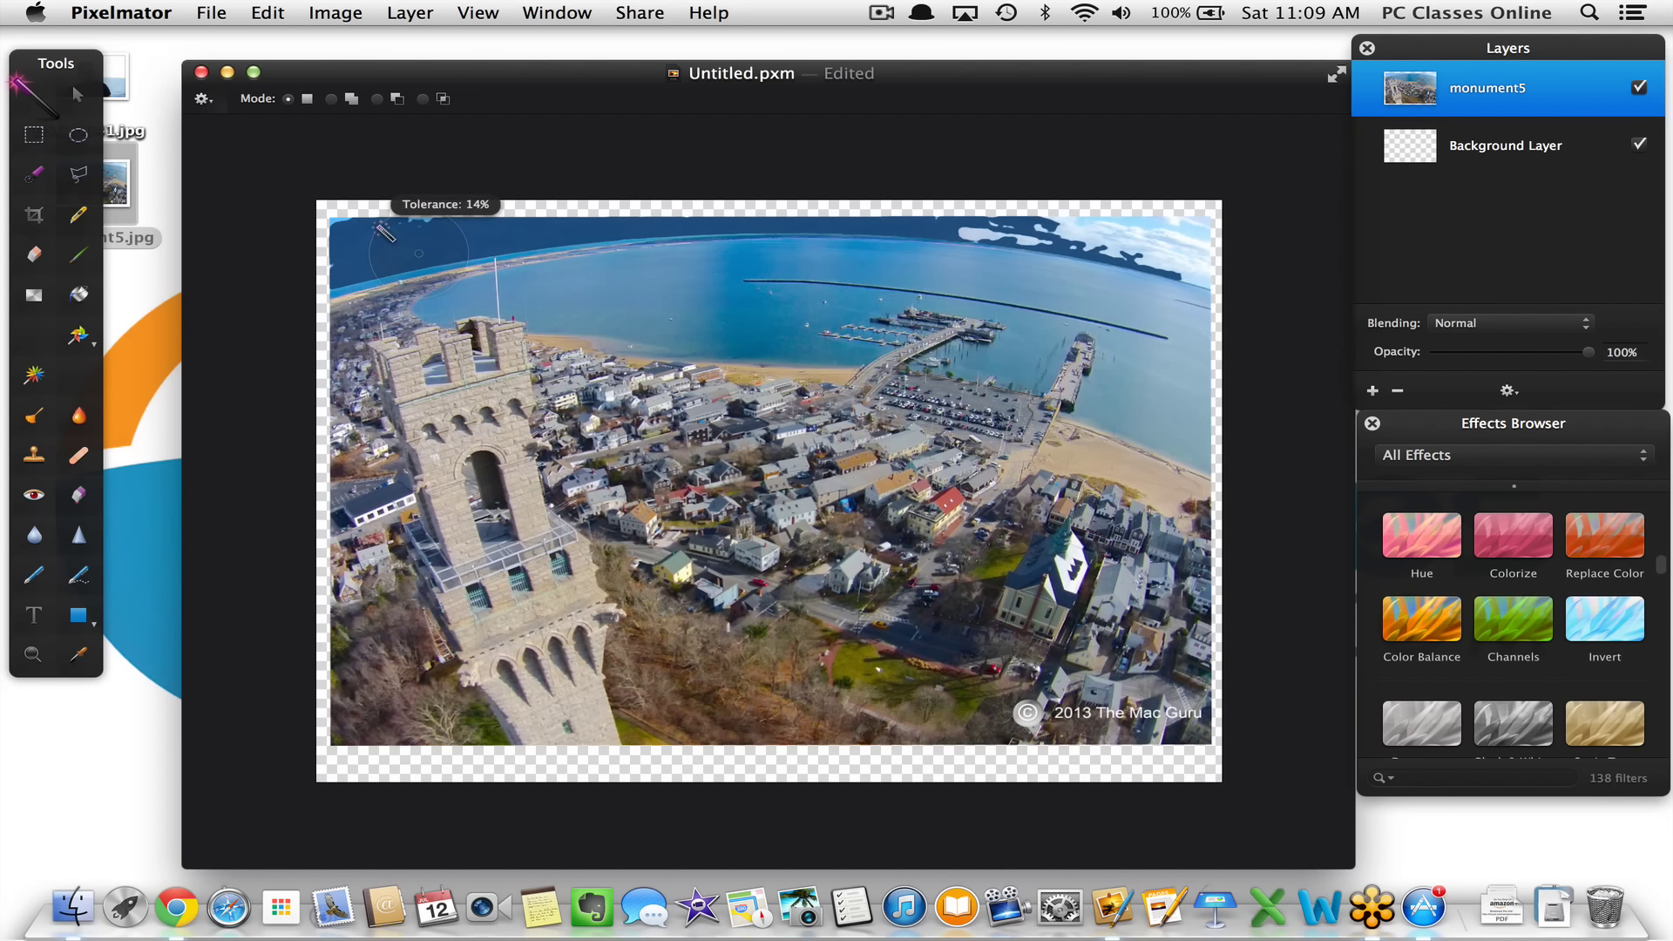
{"action": "left_click_drag", "start_coordinate": [383, 230], "coordinate": [382, 230]}
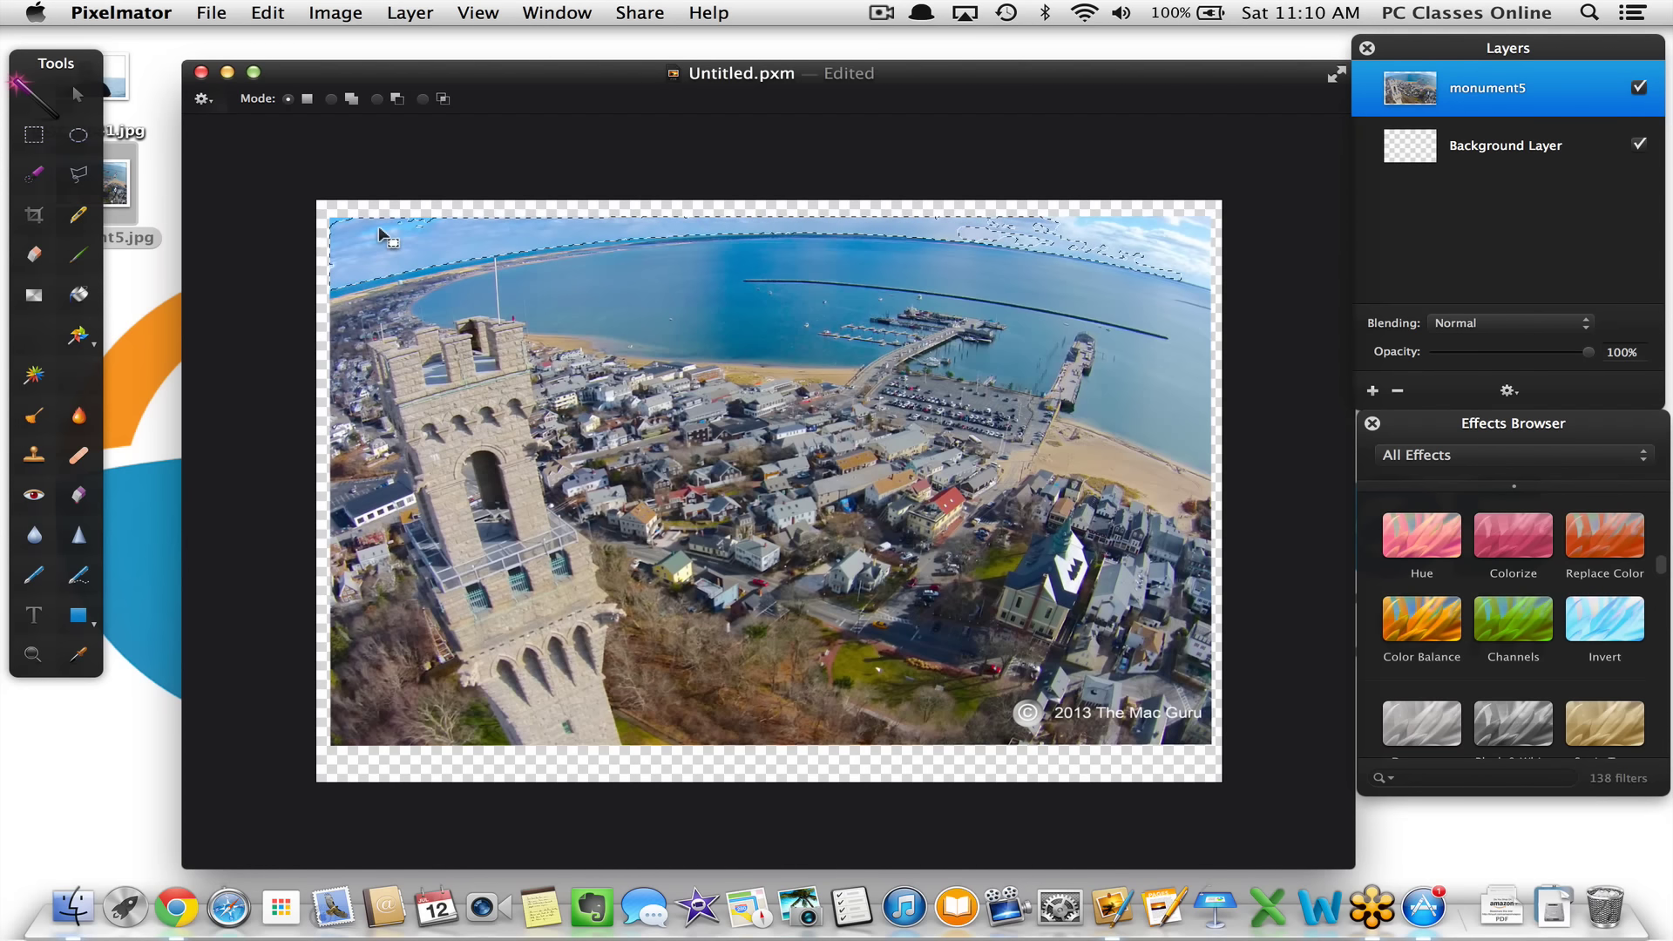
{"action": "key", "text": "Delete"}
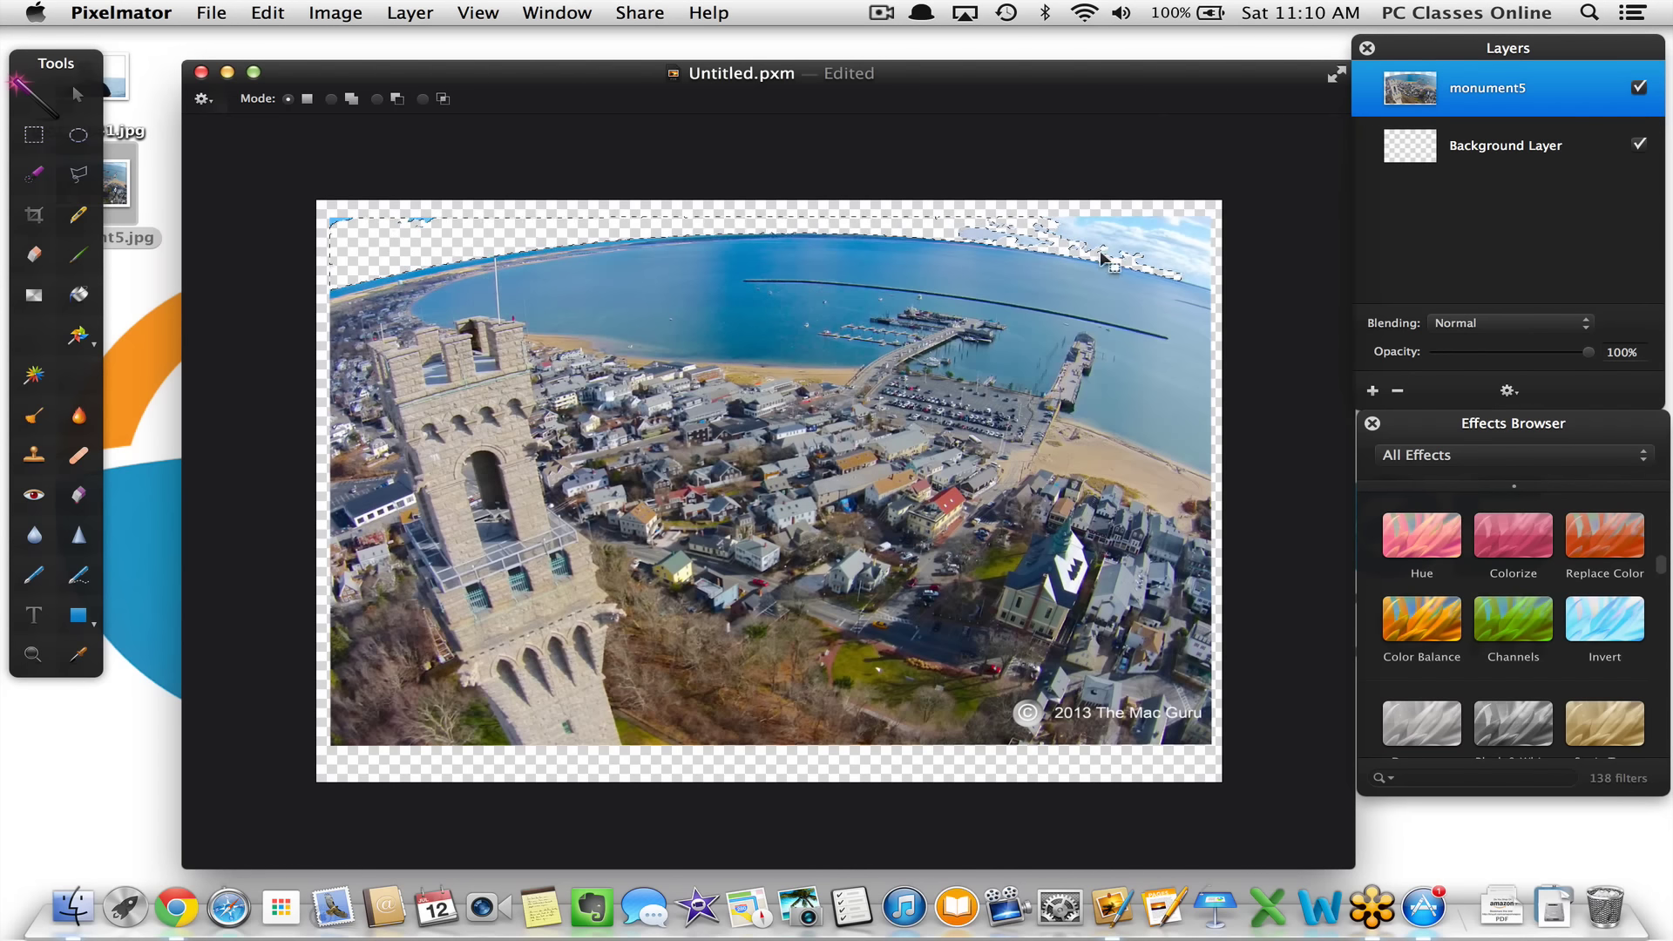
{"action": "left_click_drag", "start_coordinate": [1179, 250], "coordinate": [1146, 193]}
{"action": "key", "text": "Delete"}
{"action": "left_click_drag", "start_coordinate": [985, 215], "coordinate": [987, 217]}
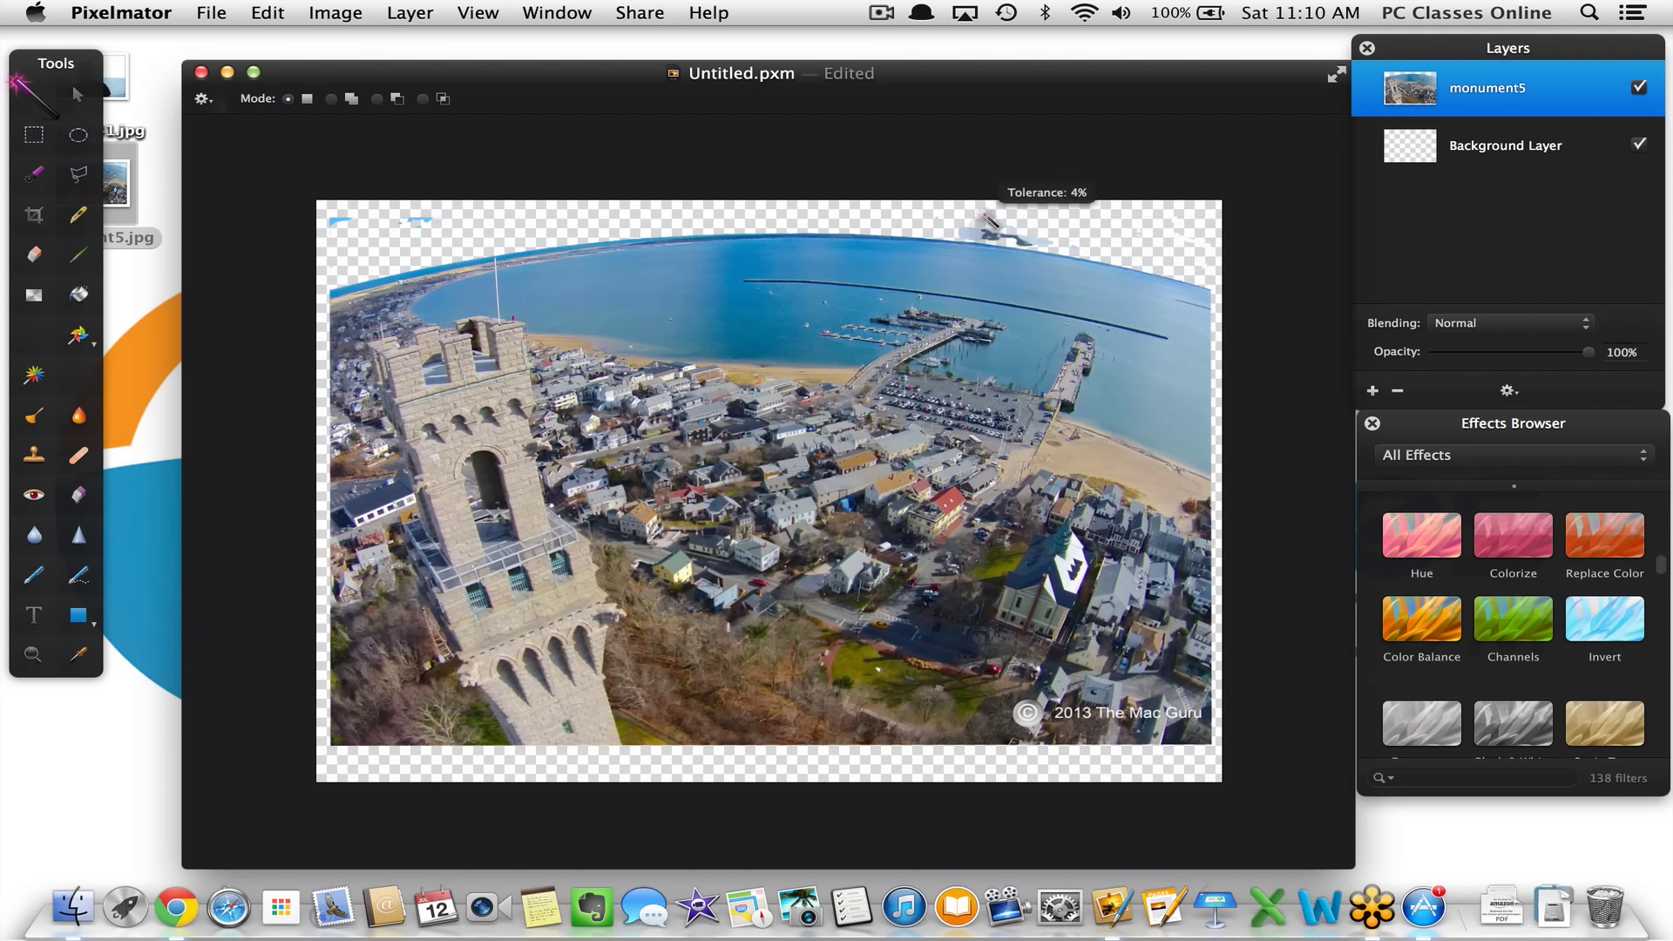
{"action": "key", "text": "Delete"}
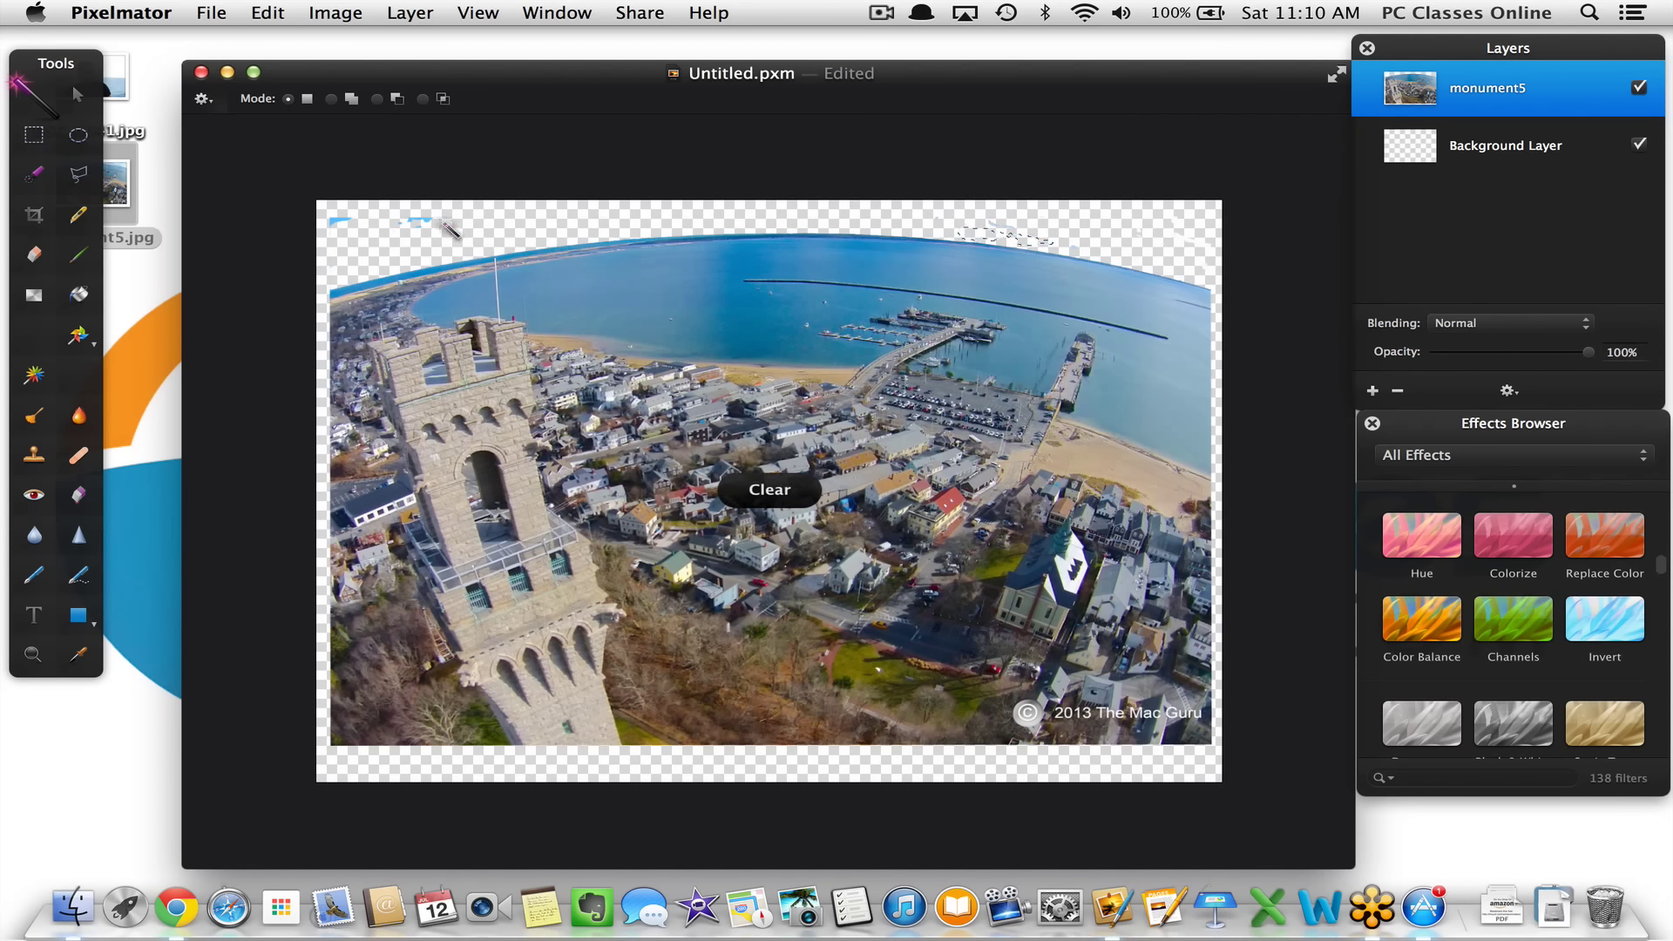
{"action": "left_click_drag", "start_coordinate": [419, 216], "coordinate": [338, 195]}
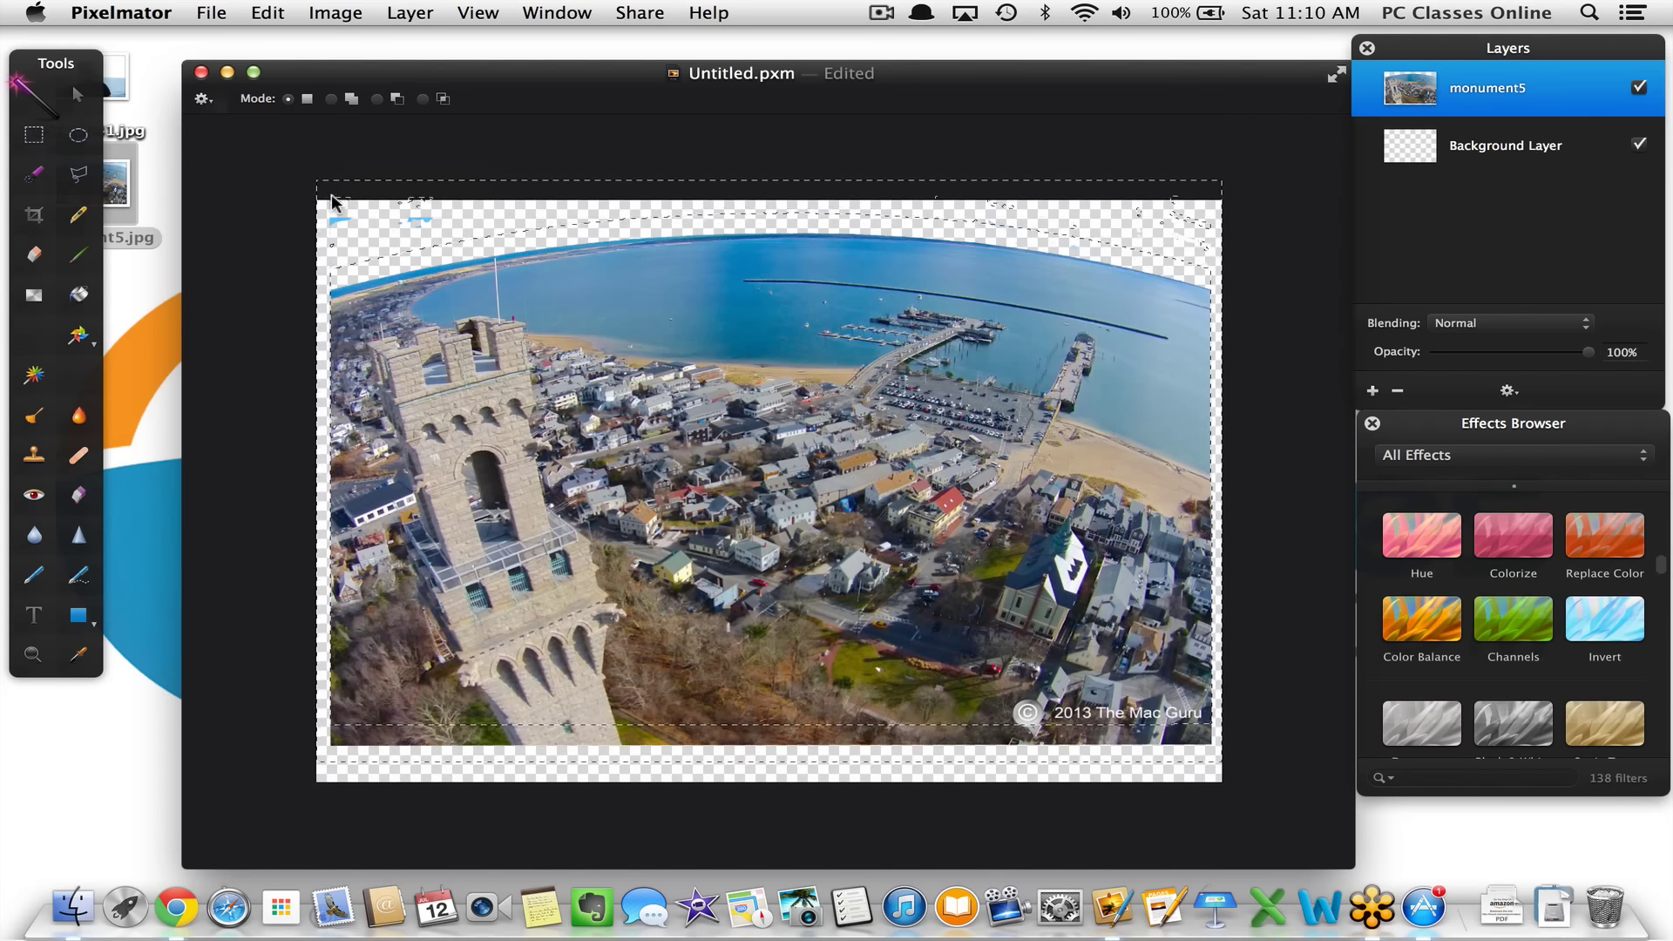
{"action": "key", "text": "super+z"}
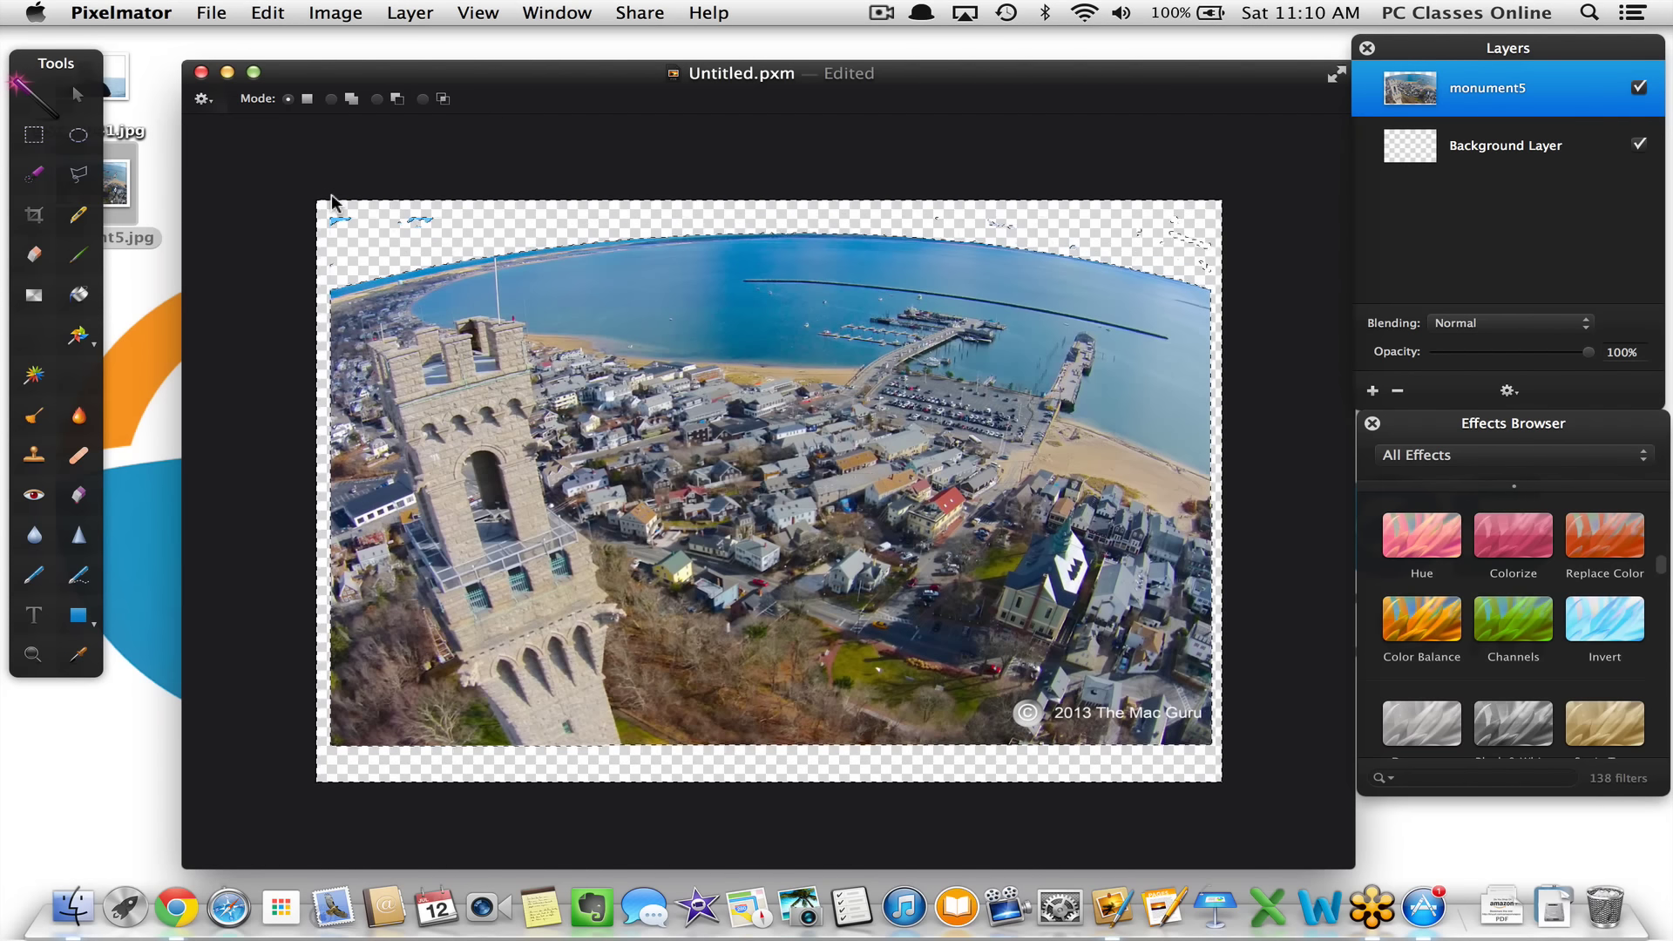
Zoom in, delete the stray blue patches at the top left and upper edge, then zoom out
{"action": "key", "text": "super+plus"}
{"action": "key", "text": "super+plus"}
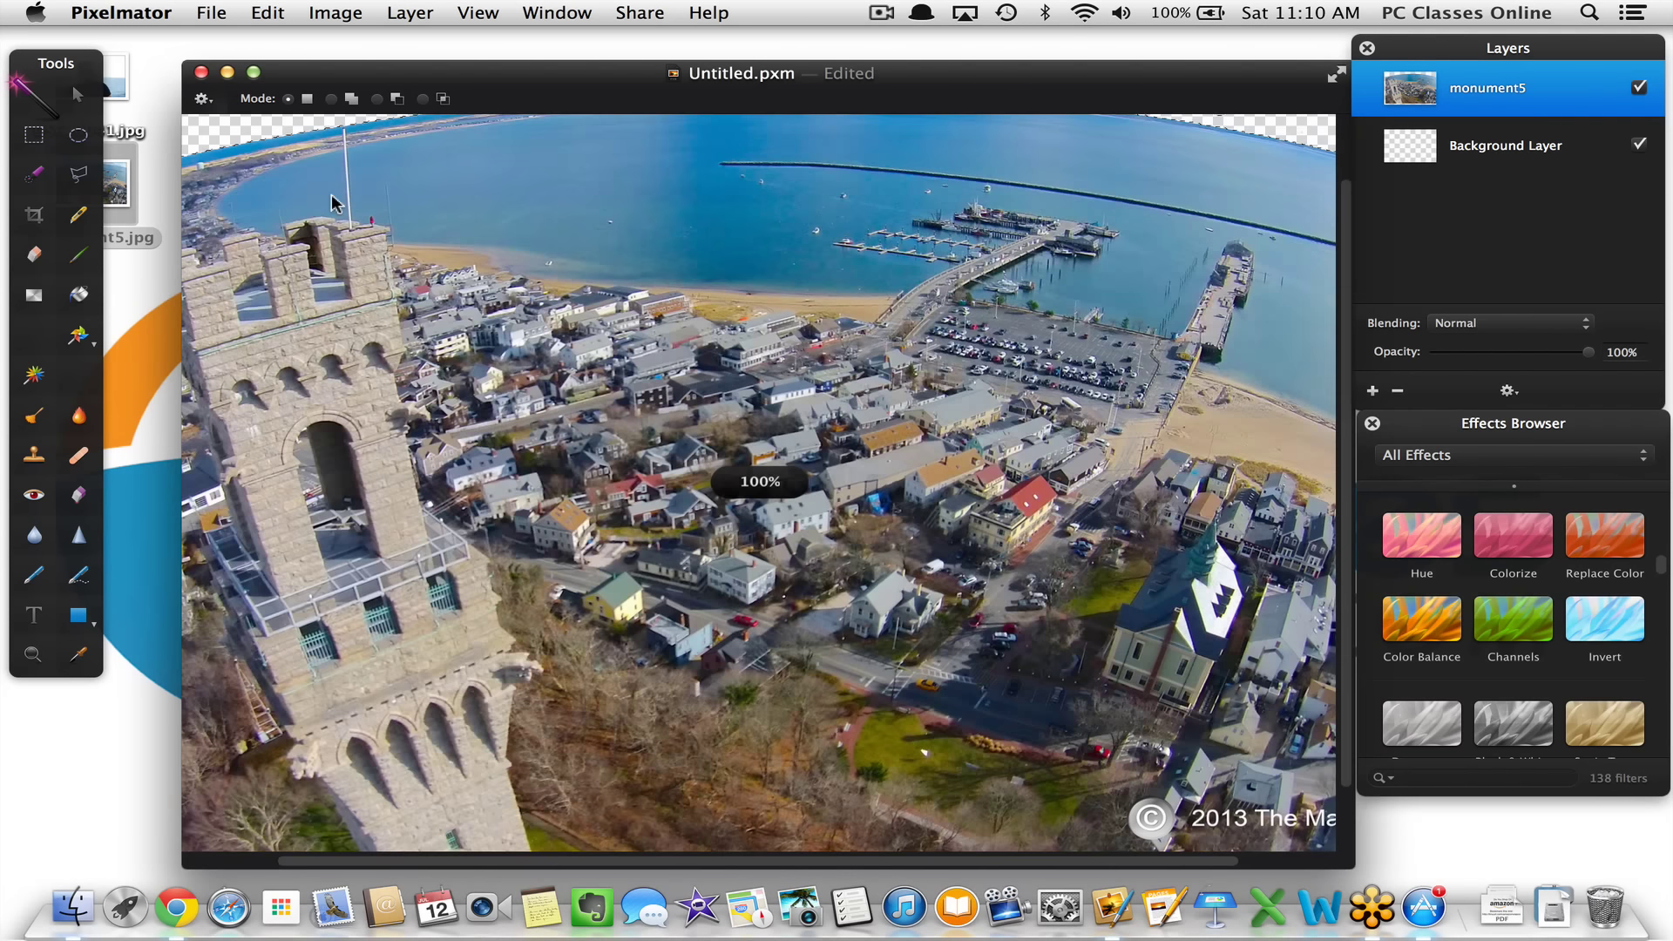
{"action": "scroll", "coordinate": [336, 202], "scroll_direction": "up", "scroll_amount": 3}
{"action": "scroll", "coordinate": [335, 201], "scroll_direction": "left", "scroll_amount": 5}
{"action": "scroll", "coordinate": [335, 202], "scroll_direction": "up", "scroll_amount": 5}
{"action": "scroll", "coordinate": [335, 201], "scroll_direction": "left", "scroll_amount": 4}
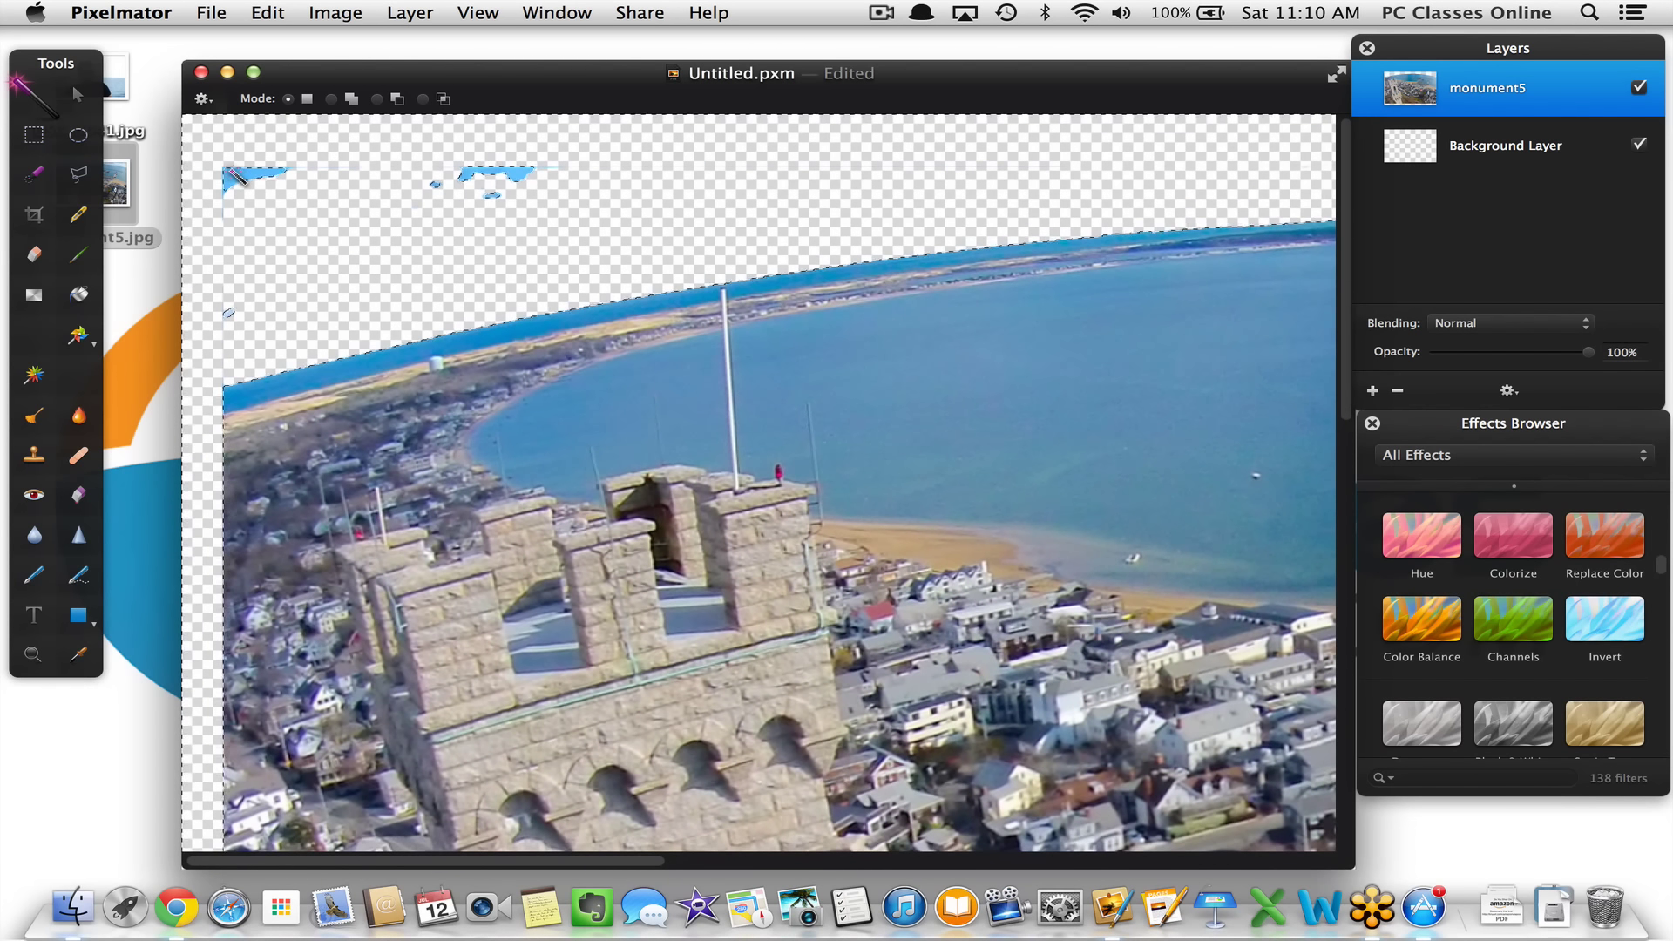
{"action": "left_click_drag", "start_coordinate": [236, 172], "coordinate": [335, 261]}
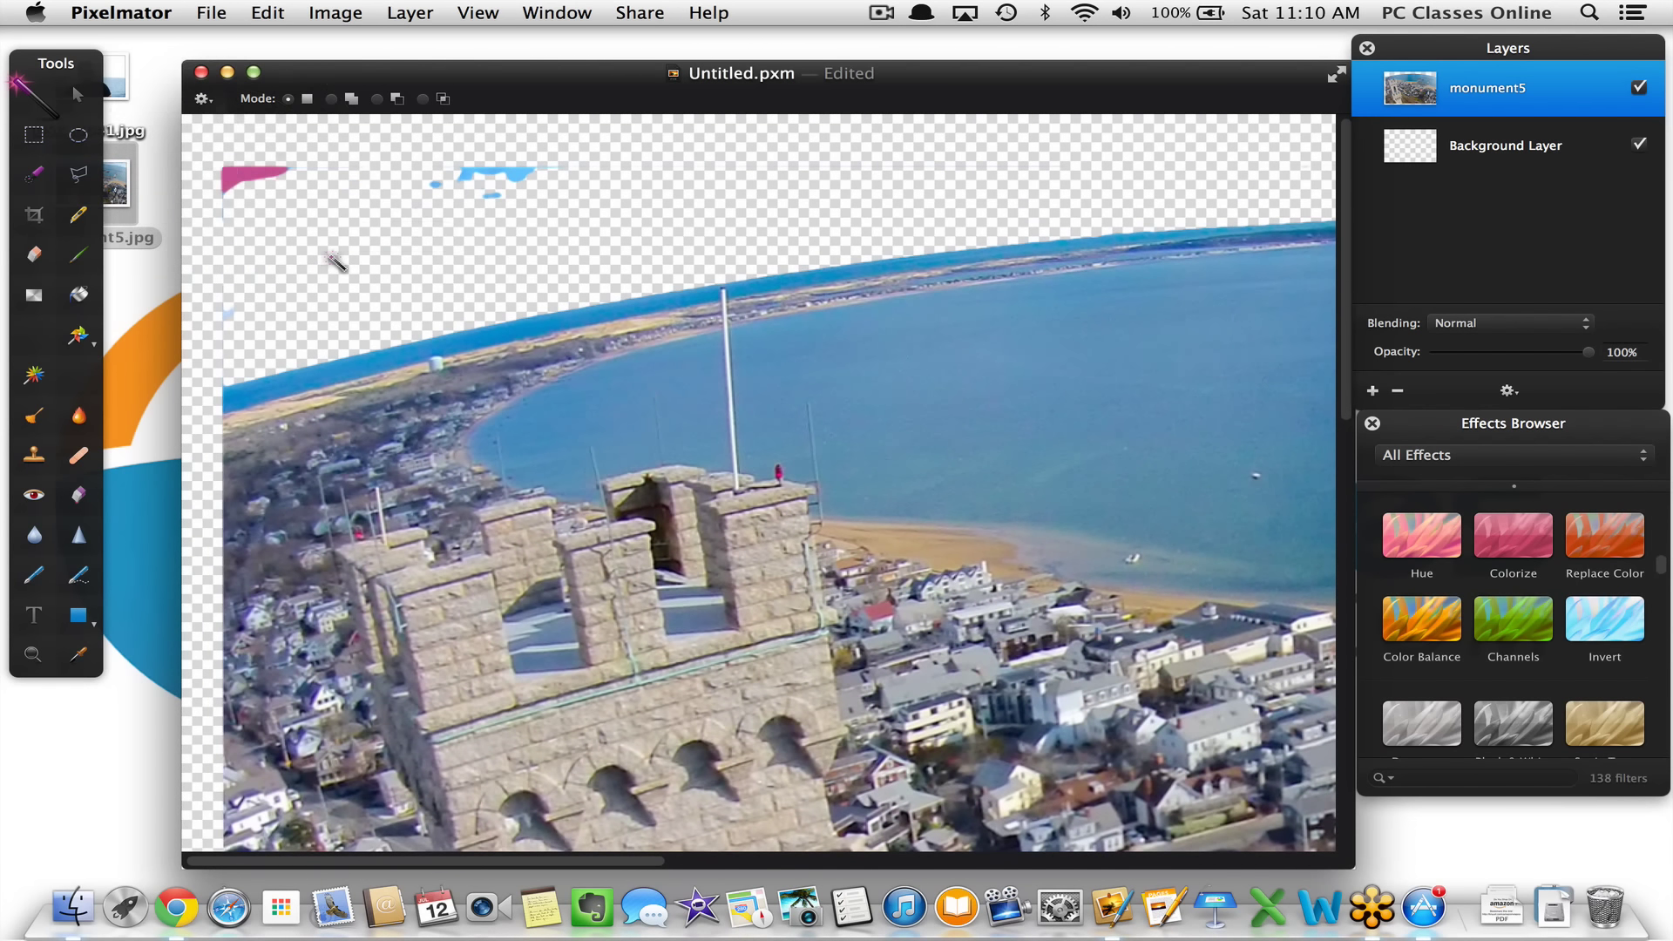
{"action": "key", "text": "Delete"}
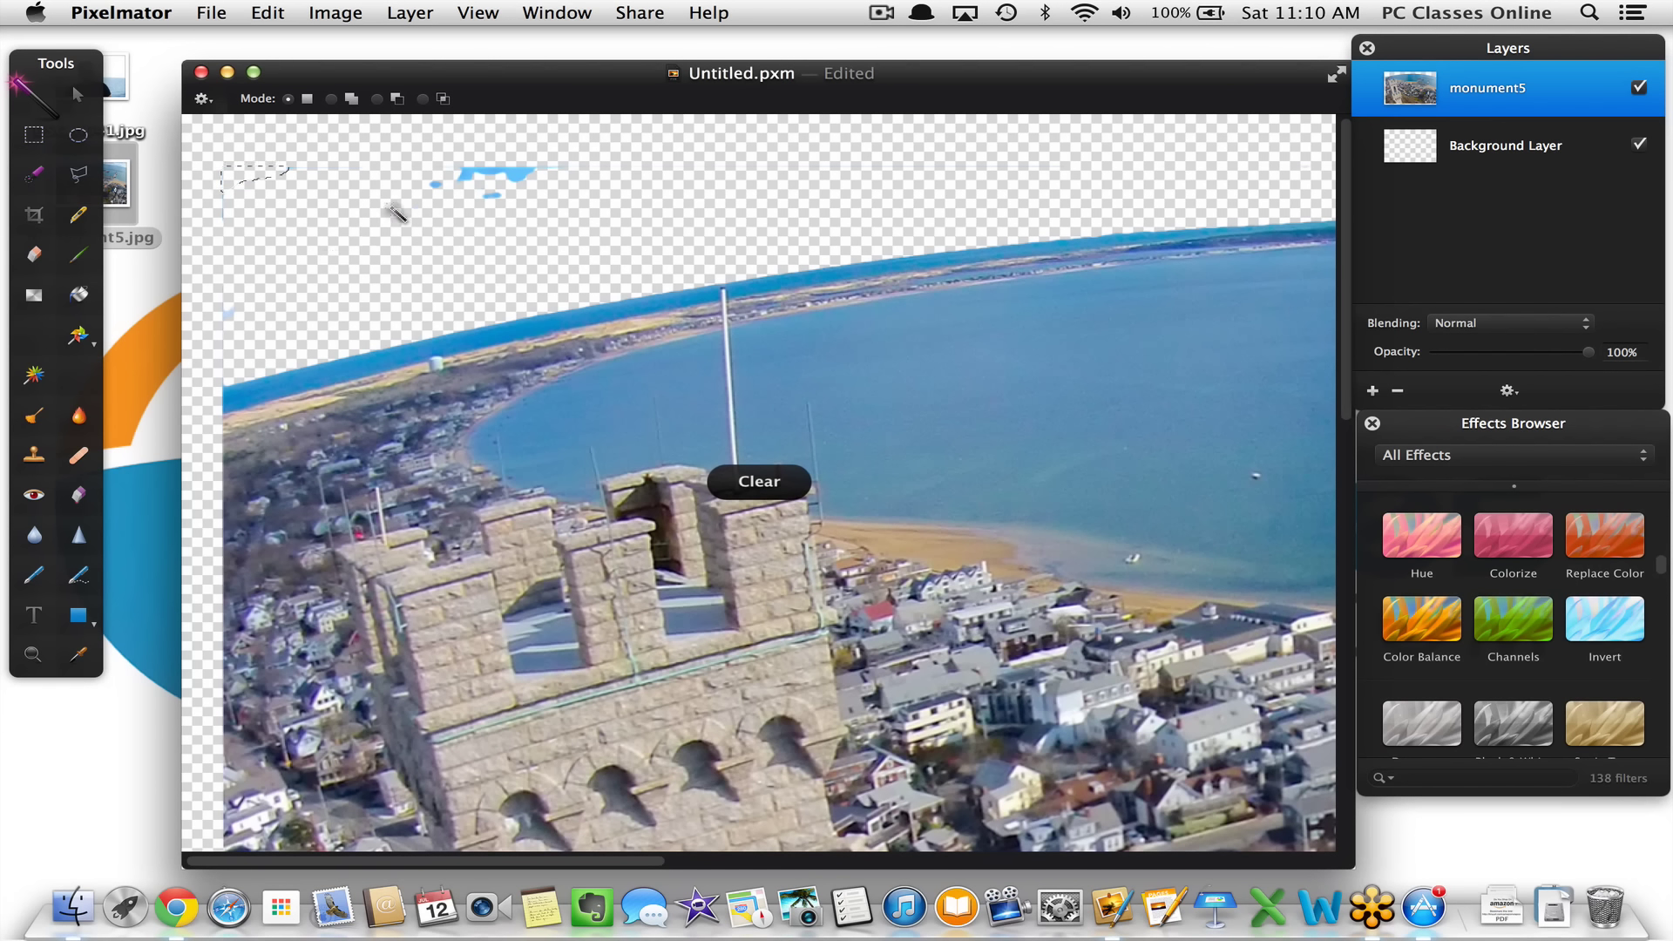
{"action": "left_click_drag", "start_coordinate": [510, 174], "coordinate": [540, 257]}
{"action": "key", "text": "Delete"}
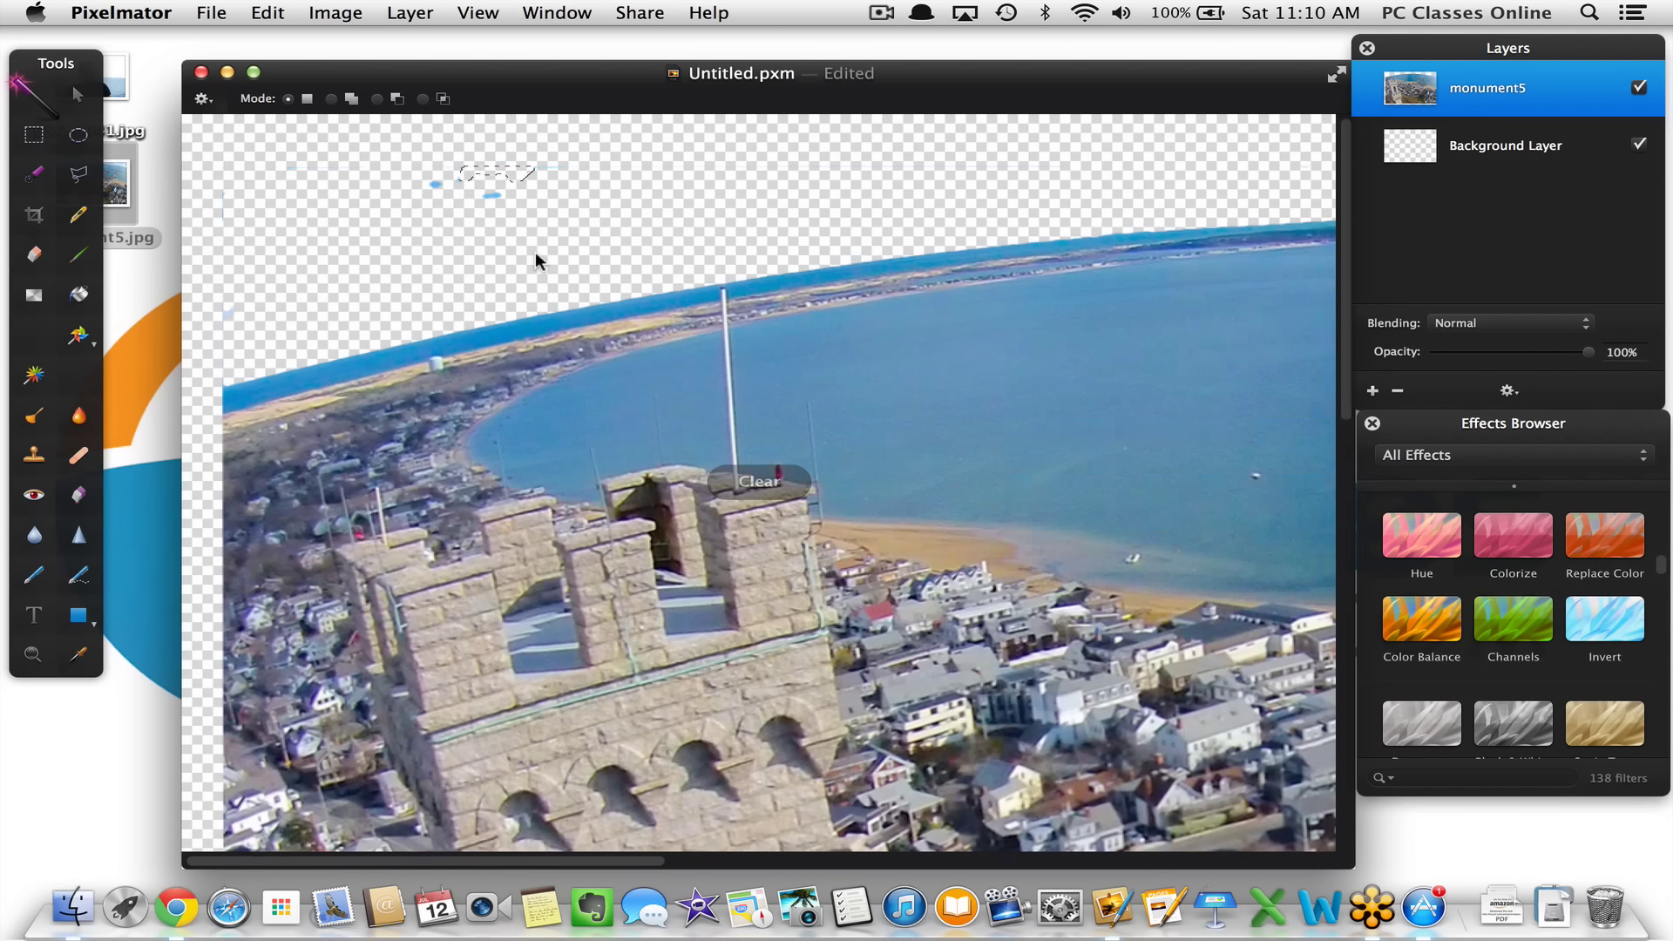
{"action": "key", "text": "super+minus"}
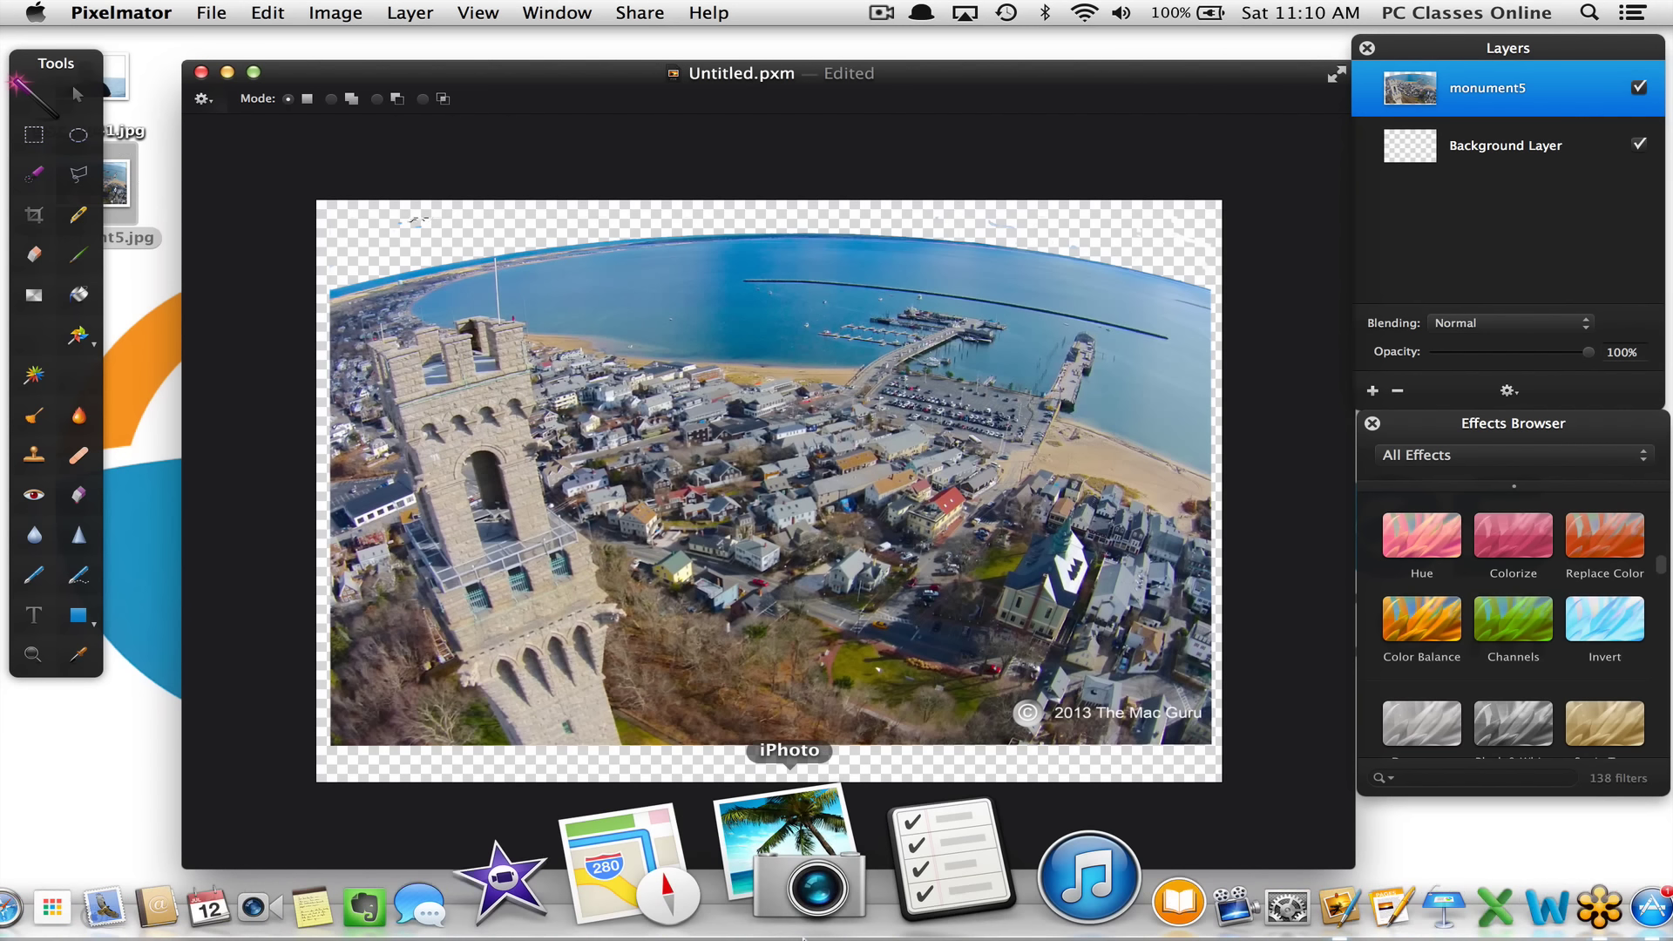
{"action": "left_click", "coordinate": [37, 142]}
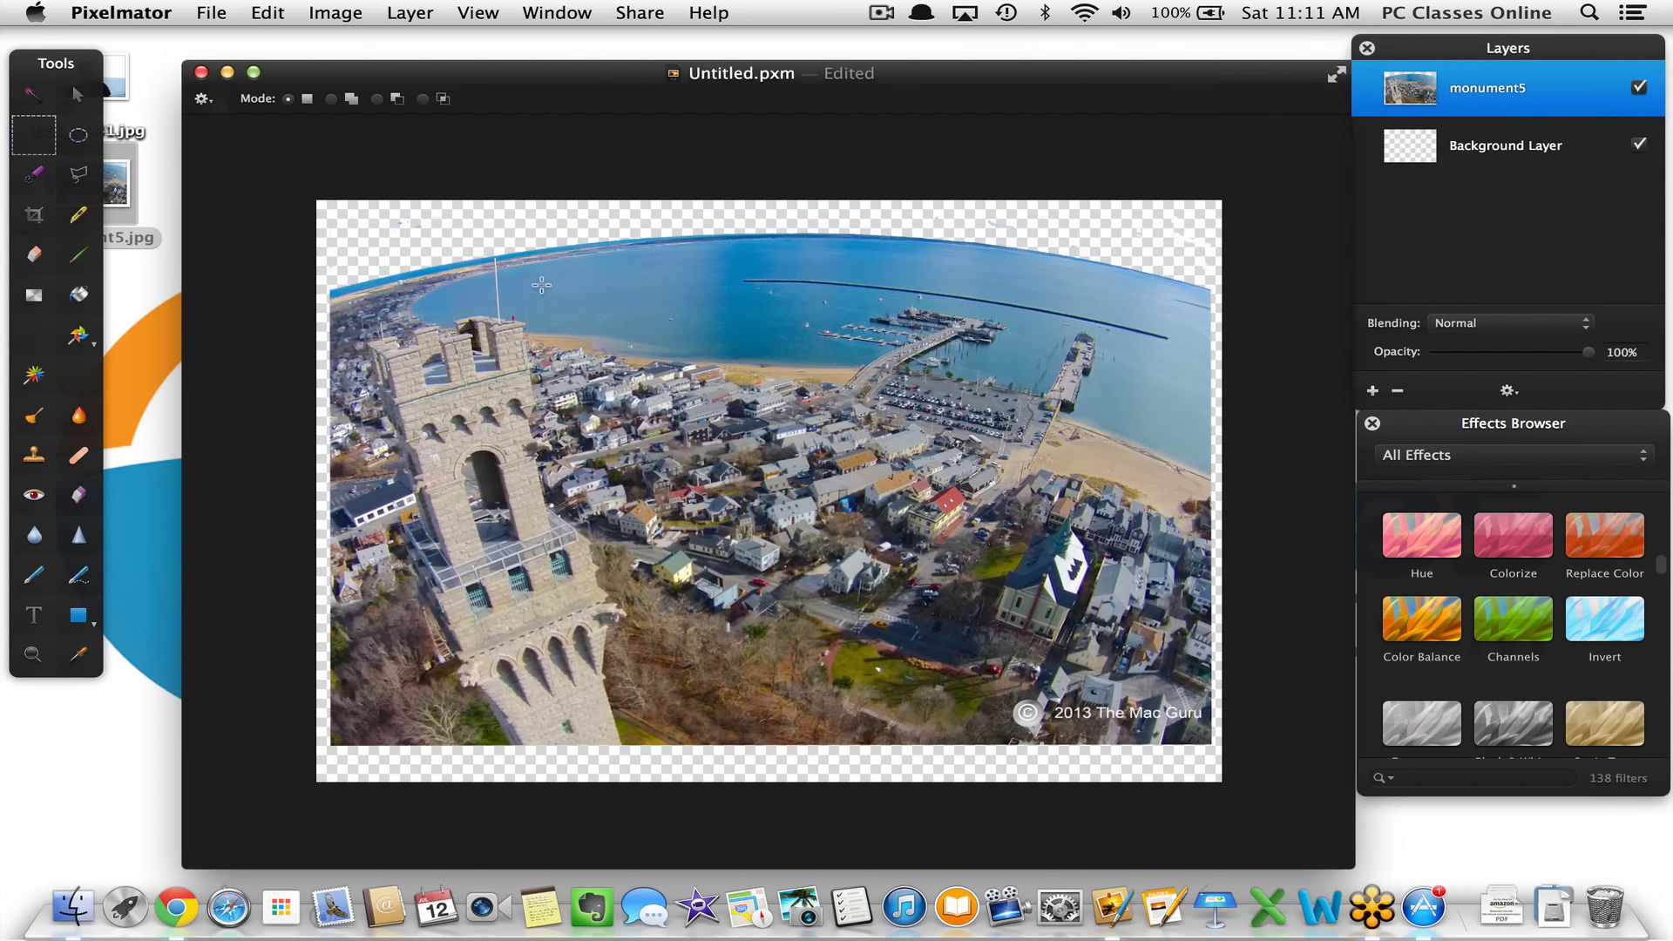
{"action": "left_click_drag", "start_coordinate": [542, 283], "coordinate": [511, 303]}
{"action": "left_click_drag", "start_coordinate": [709, 270], "coordinate": [591, 325]}
{"action": "mouse_move", "coordinate": [717, 326]}
{"action": "left_mouse_down"}
{"action": "mouse_move", "coordinate": [857, 405]}
{"action": "mouse_move", "coordinate": [695, 306]}
{"action": "left_mouse_up"}
{"action": "left_click", "coordinate": [78, 135]}
{"action": "left_click_drag", "start_coordinate": [547, 266], "coordinate": [629, 340]}
{"action": "mouse_move", "coordinate": [747, 340]}
{"action": "left_mouse_down"}
{"action": "mouse_move", "coordinate": [871, 401]}
{"action": "mouse_move", "coordinate": [760, 348]}
{"action": "left_mouse_up"}
{"action": "left_click", "coordinate": [535, 306]}
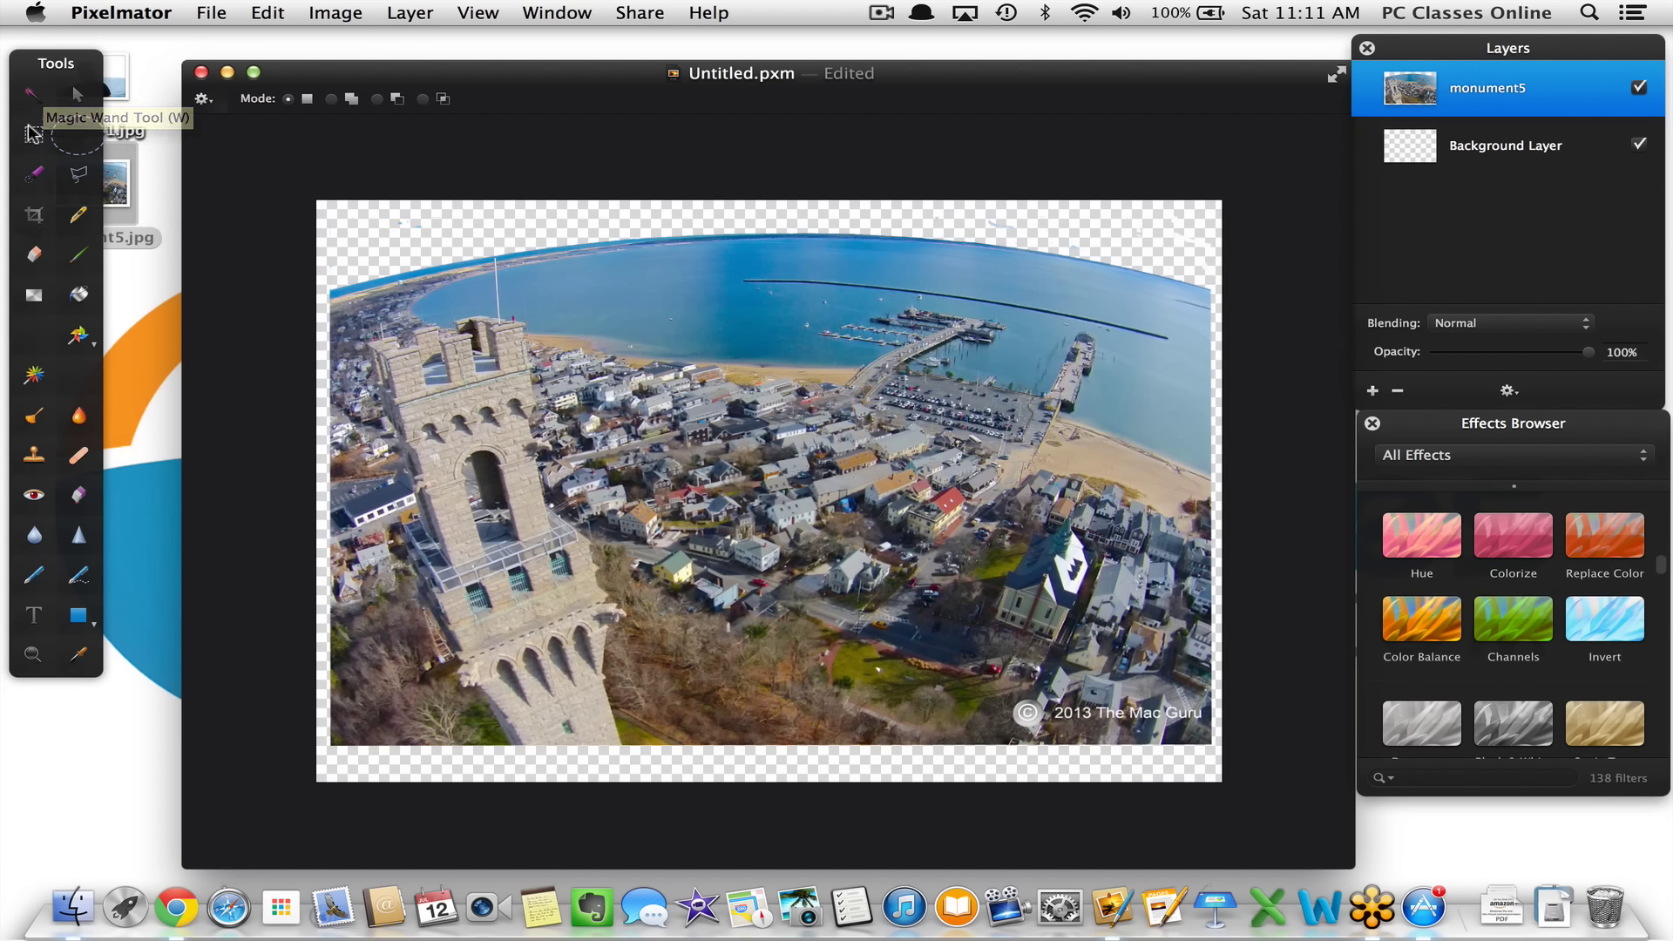
{"action": "left_click", "coordinate": [33, 181]}
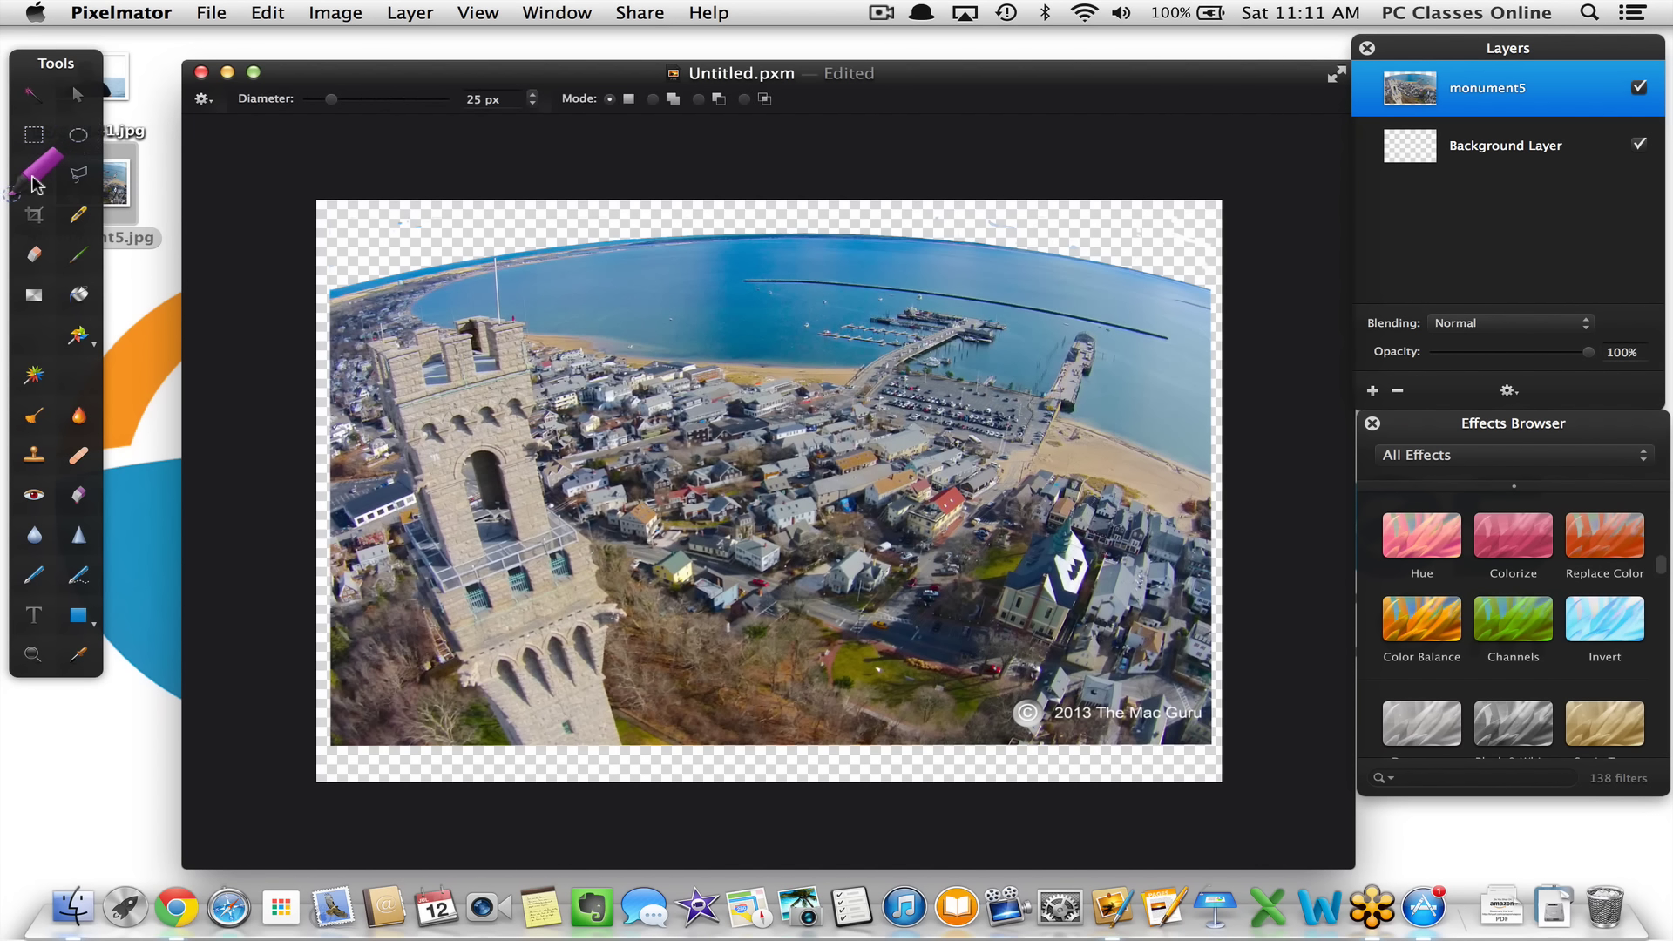
{"action": "key", "text": "super+alt+0"}
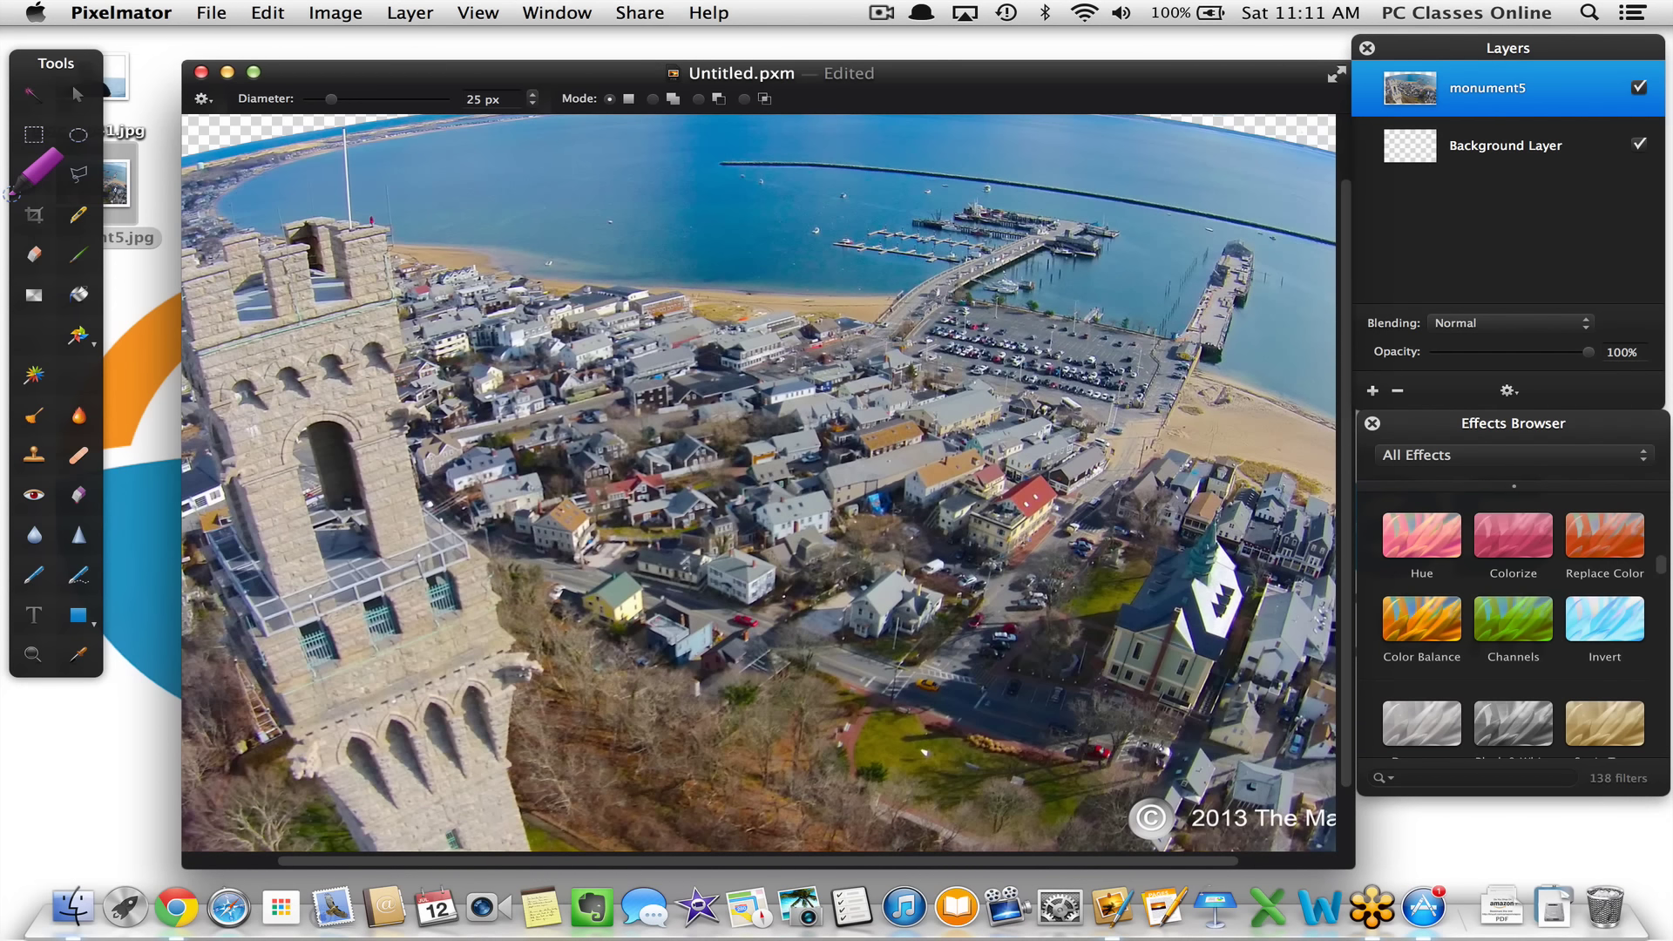
{"action": "scroll", "coordinate": [758, 482], "scroll_direction": "left", "scroll_amount": 5}
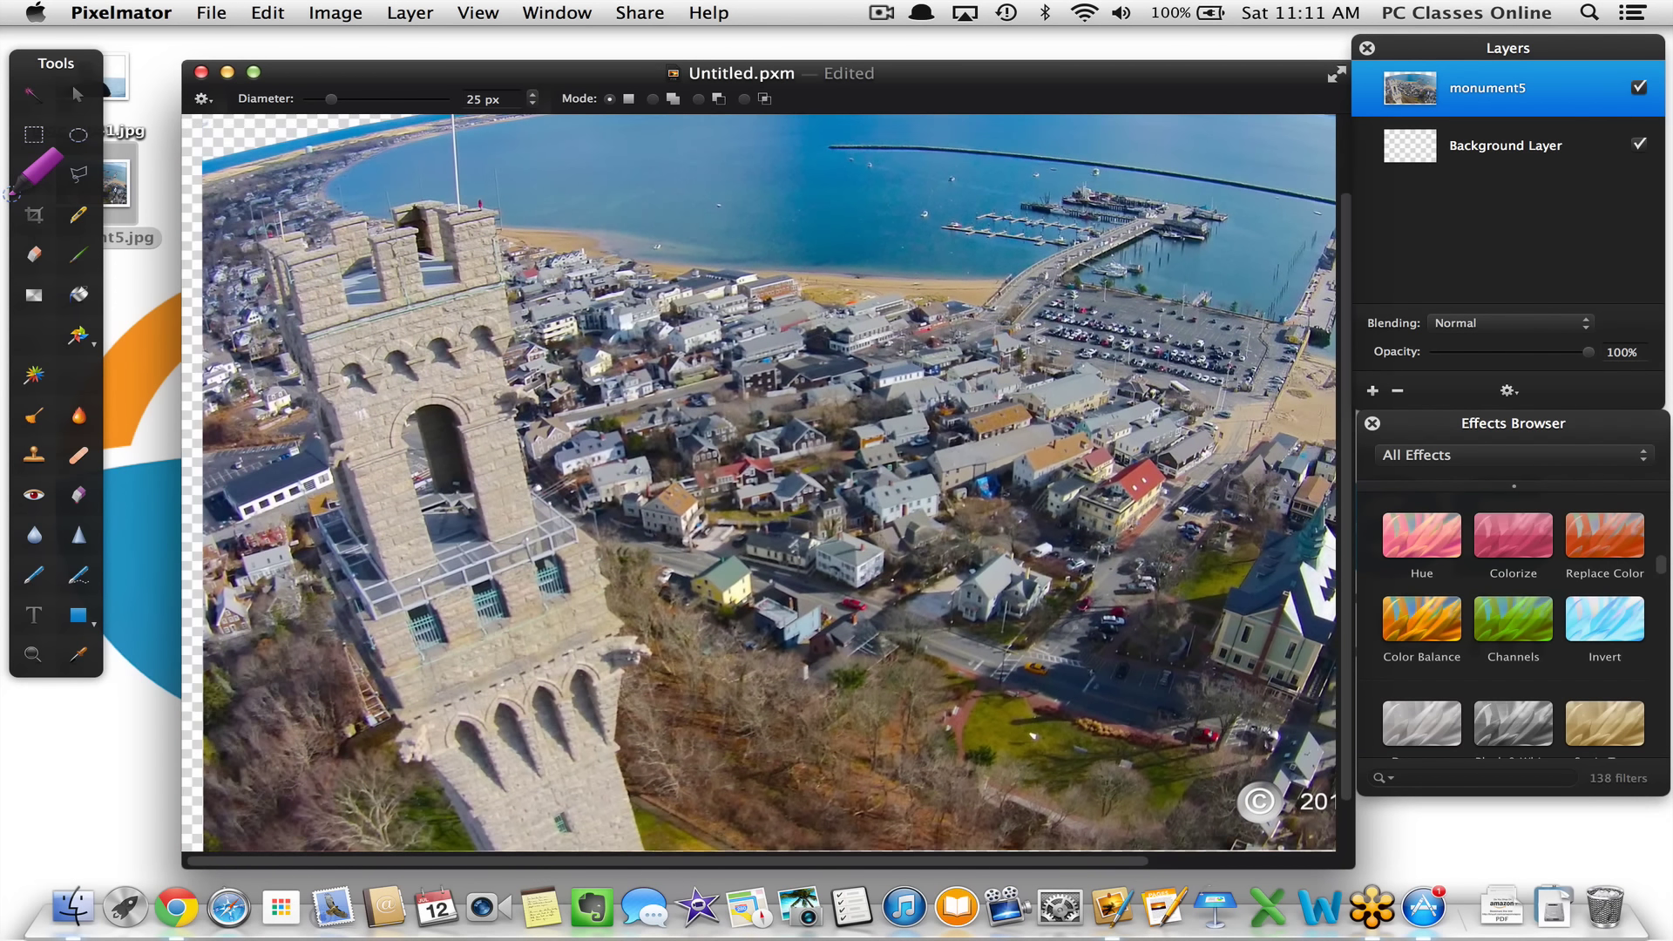
{"action": "scroll", "coordinate": [758, 482], "scroll_direction": "right", "scroll_amount": 1}
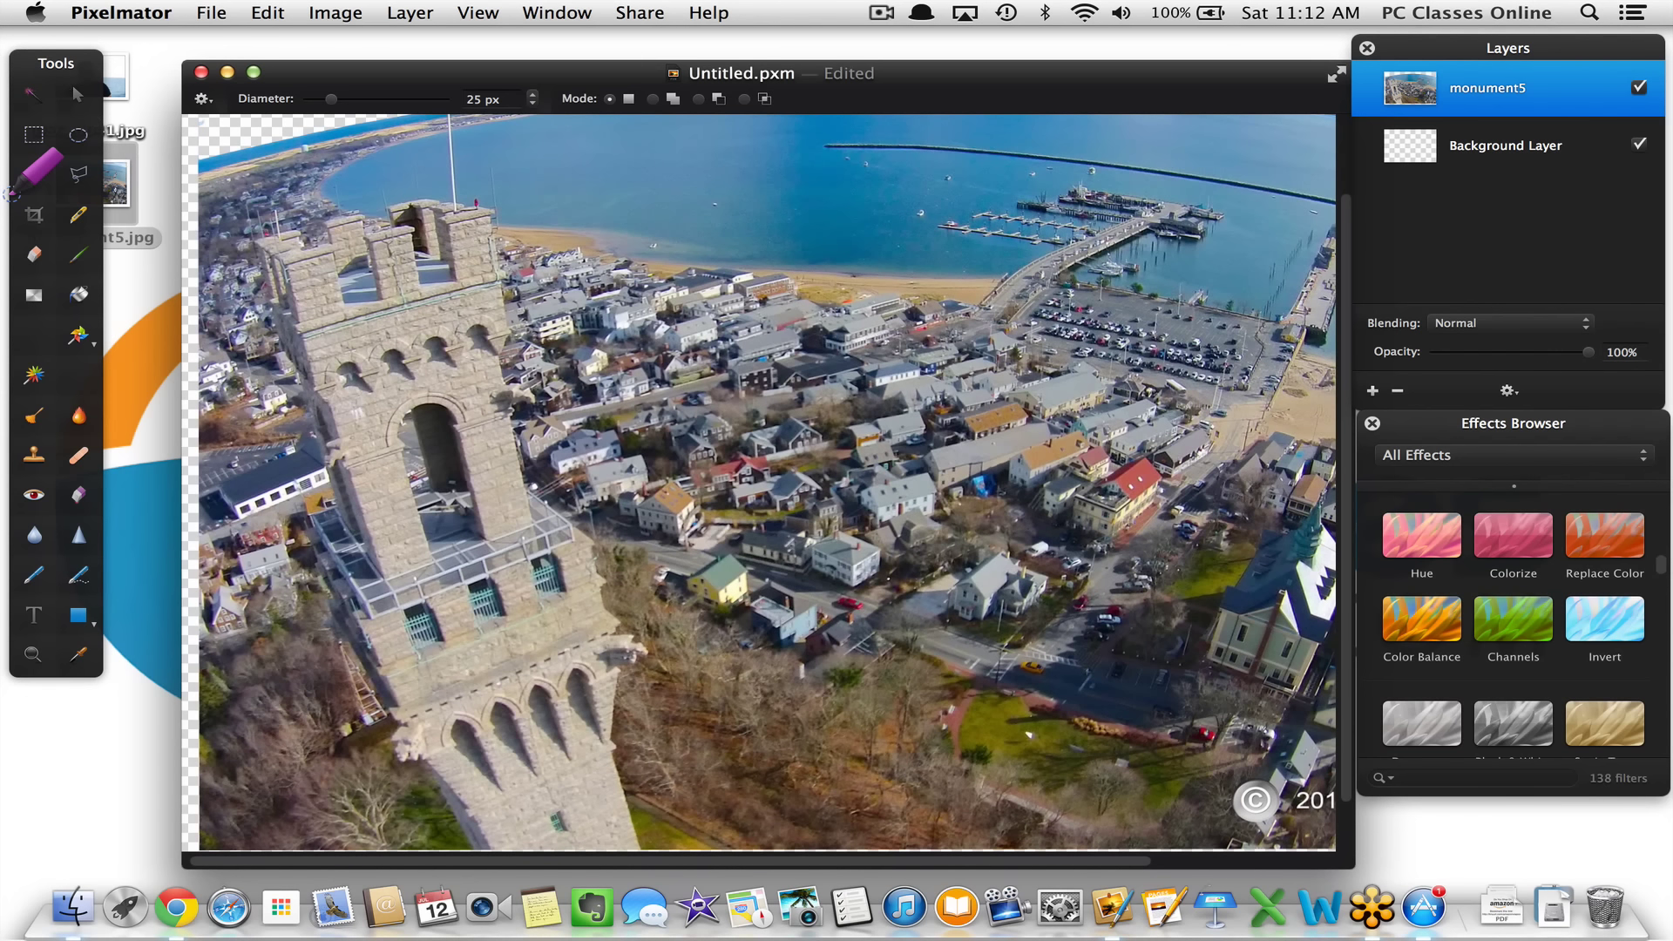
{"action": "mouse_move", "coordinate": [337, 359]}
{"action": "left_mouse_down"}
{"action": "mouse_move", "coordinate": [480, 296]}
{"action": "mouse_move", "coordinate": [399, 277]}
{"action": "mouse_move", "coordinate": [398, 232]}
{"action": "mouse_move", "coordinate": [429, 302]}
{"action": "mouse_move", "coordinate": [488, 292]}
{"action": "mouse_move", "coordinate": [461, 214]}
{"action": "mouse_move", "coordinate": [411, 211]}
{"action": "mouse_move", "coordinate": [406, 231]}
{"action": "mouse_move", "coordinate": [342, 235]}
{"action": "mouse_move", "coordinate": [300, 266]}
{"action": "mouse_move", "coordinate": [271, 247]}
{"action": "mouse_move", "coordinate": [286, 239]}
{"action": "mouse_move", "coordinate": [295, 301]}
{"action": "mouse_move", "coordinate": [287, 324]}
{"action": "mouse_move", "coordinate": [278, 306]}
{"action": "mouse_move", "coordinate": [283, 341]}
{"action": "mouse_move", "coordinate": [321, 395]}
{"action": "mouse_move", "coordinate": [382, 617]}
{"action": "mouse_move", "coordinate": [575, 615]}
{"action": "mouse_move", "coordinate": [540, 662]}
{"action": "mouse_move", "coordinate": [502, 630]}
{"action": "mouse_move", "coordinate": [549, 506]}
{"action": "mouse_move", "coordinate": [427, 510]}
{"action": "mouse_move", "coordinate": [470, 531]}
{"action": "mouse_move", "coordinate": [425, 492]}
{"action": "mouse_move", "coordinate": [348, 532]}
{"action": "mouse_move", "coordinate": [339, 584]}
{"action": "mouse_move", "coordinate": [326, 518]}
{"action": "mouse_move", "coordinate": [357, 610]}
{"action": "left_mouse_up"}
{"action": "key", "text": "Delete"}
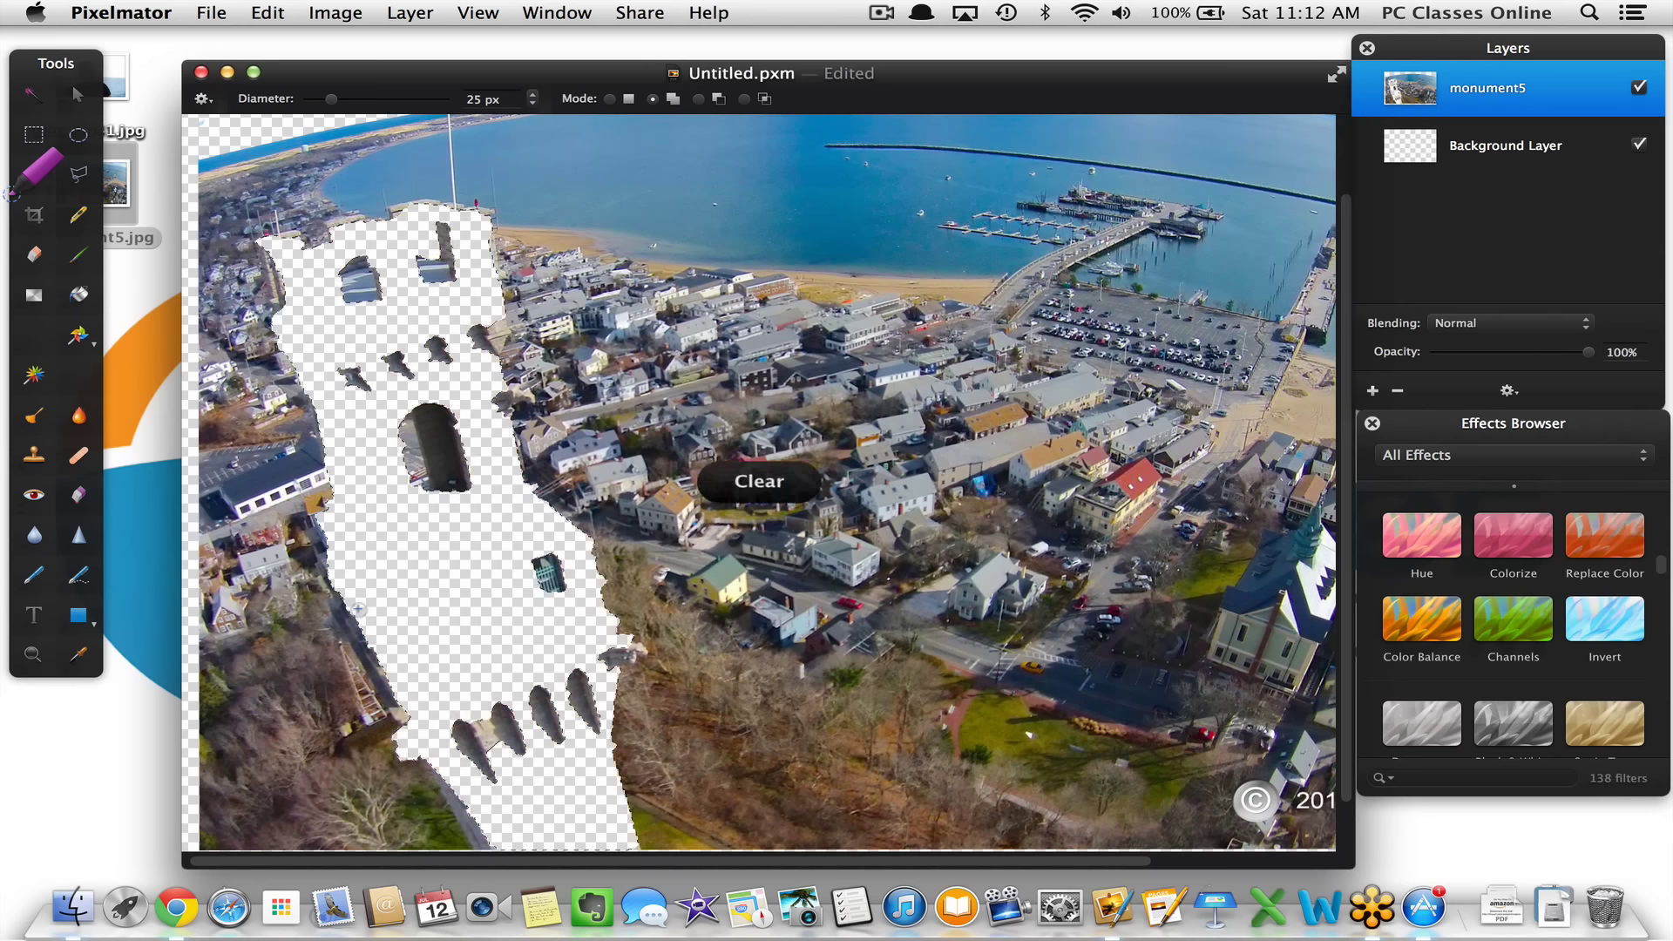
{"action": "key", "text": "super+z"}
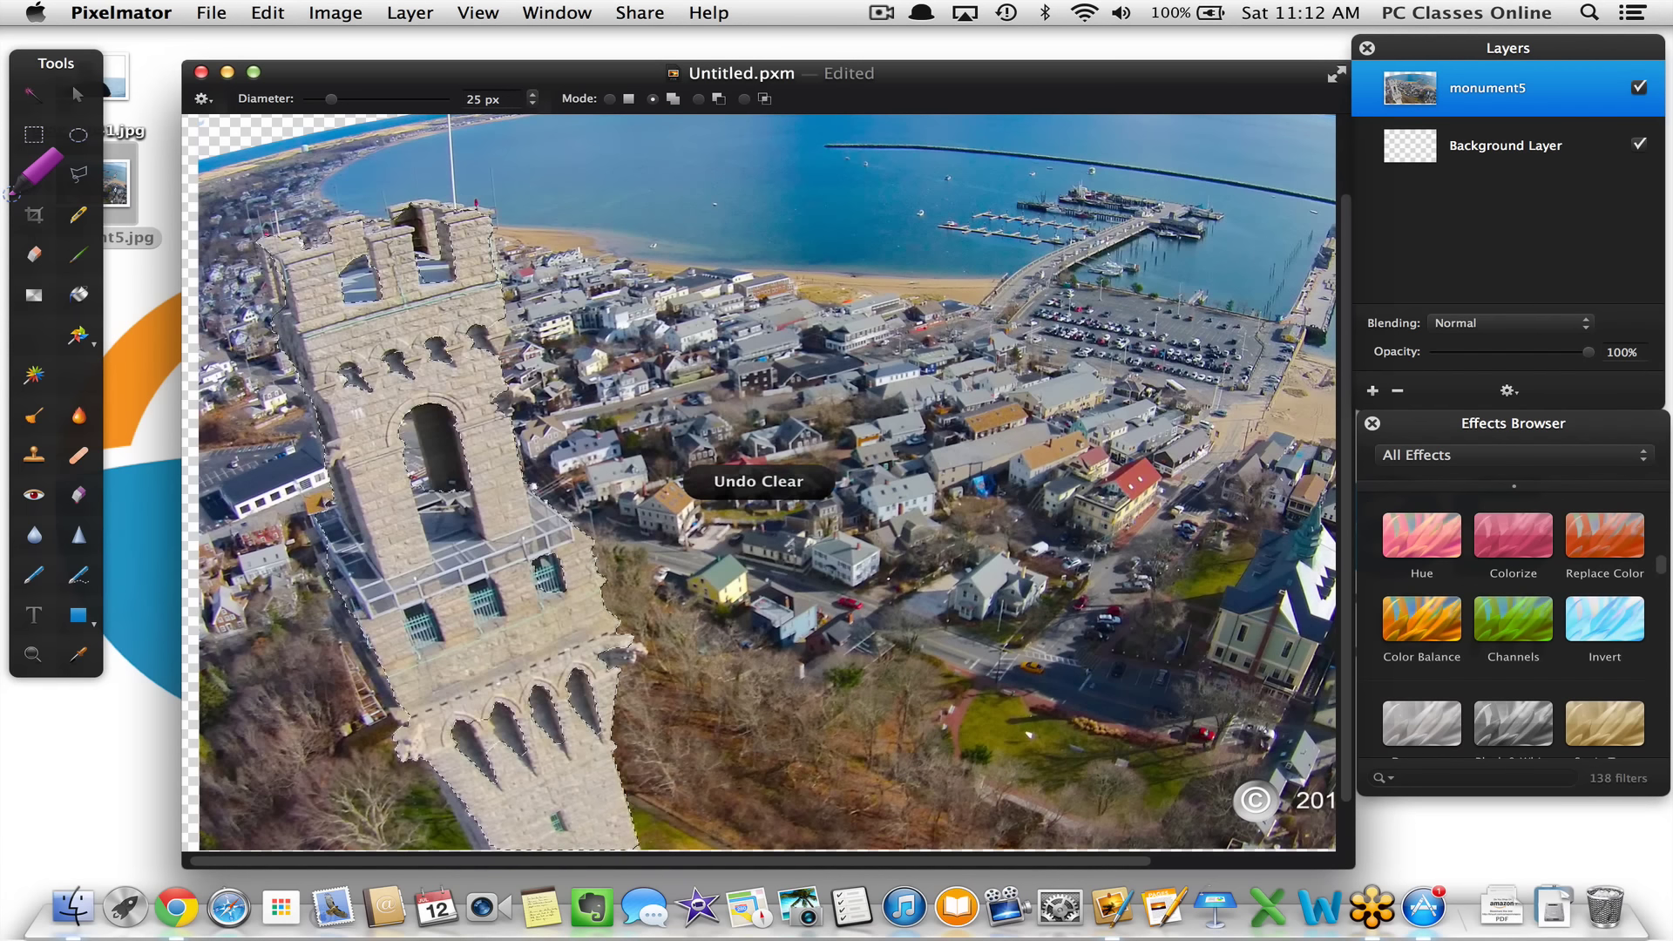
{"action": "left_click", "coordinate": [33, 135]}
{"action": "left_click", "coordinate": [264, 133]}
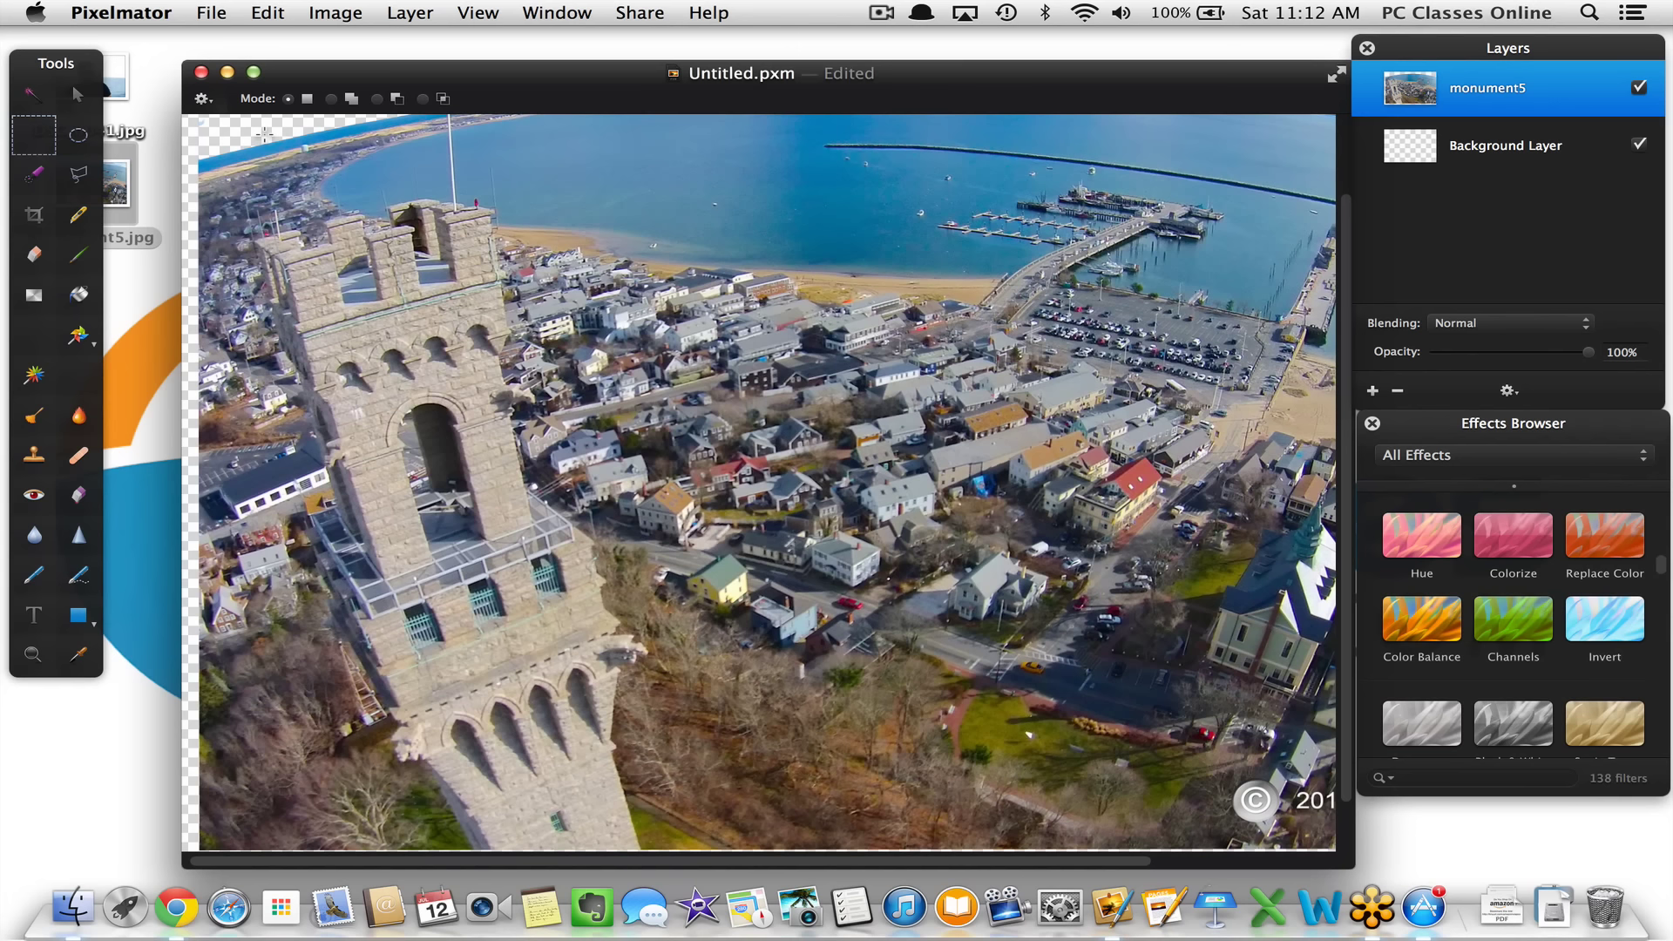
{"action": "key", "text": "super+z"}
{"action": "key", "text": "super+z"}
{"action": "key", "text": "super+z"}
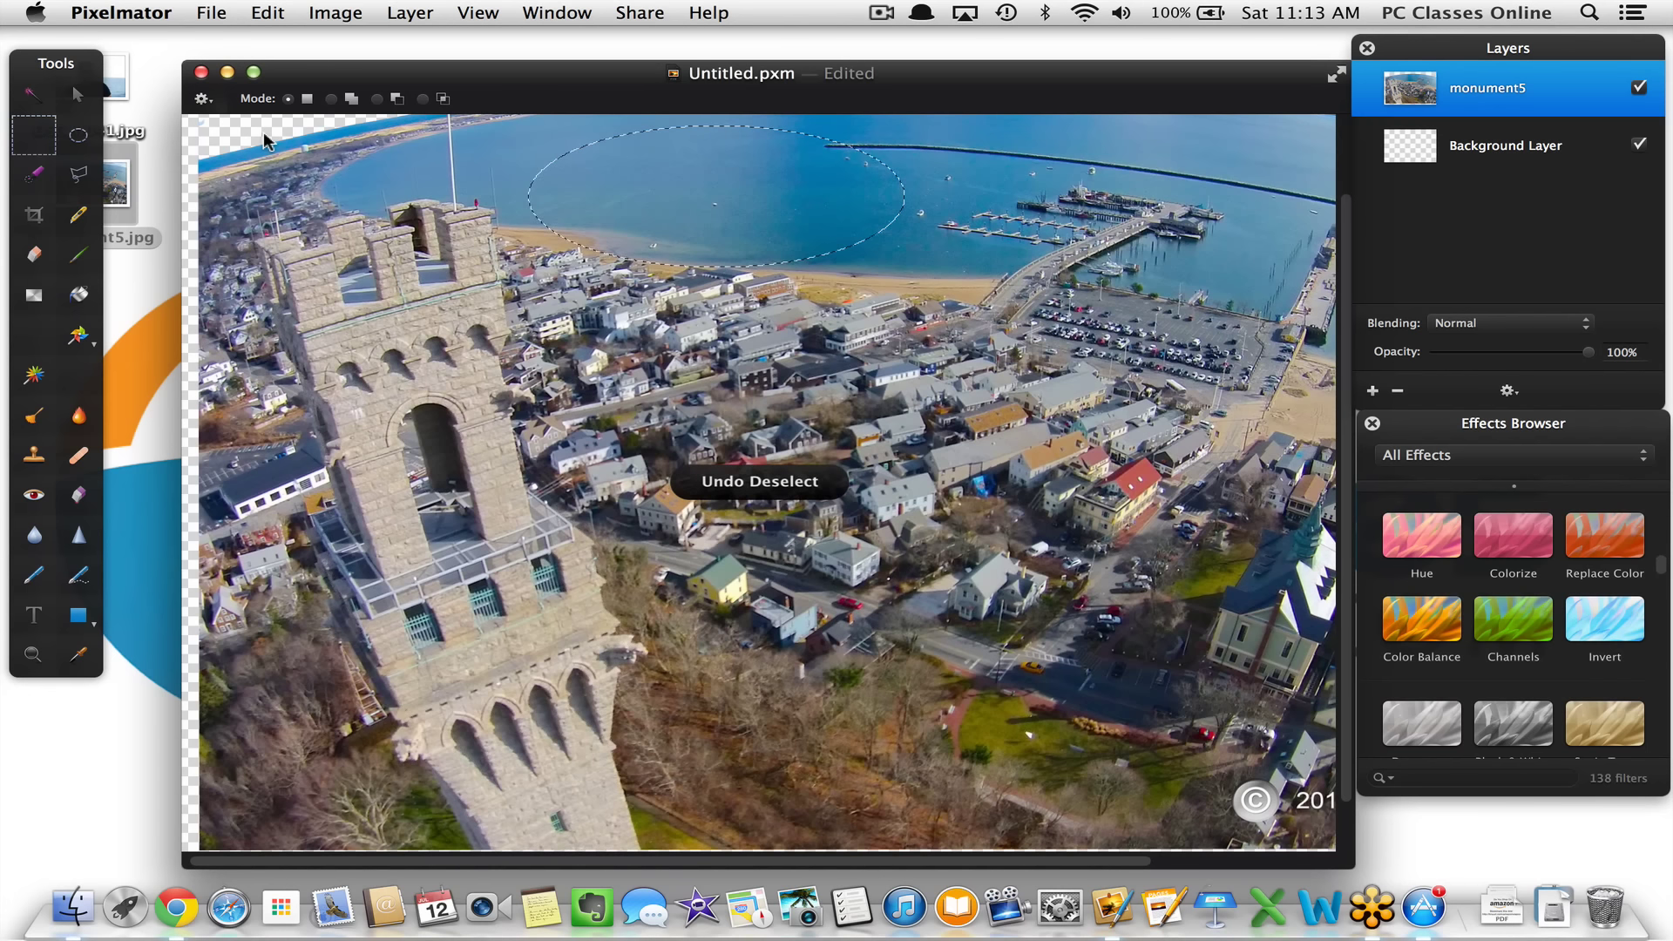
{"action": "key", "text": "super+z"}
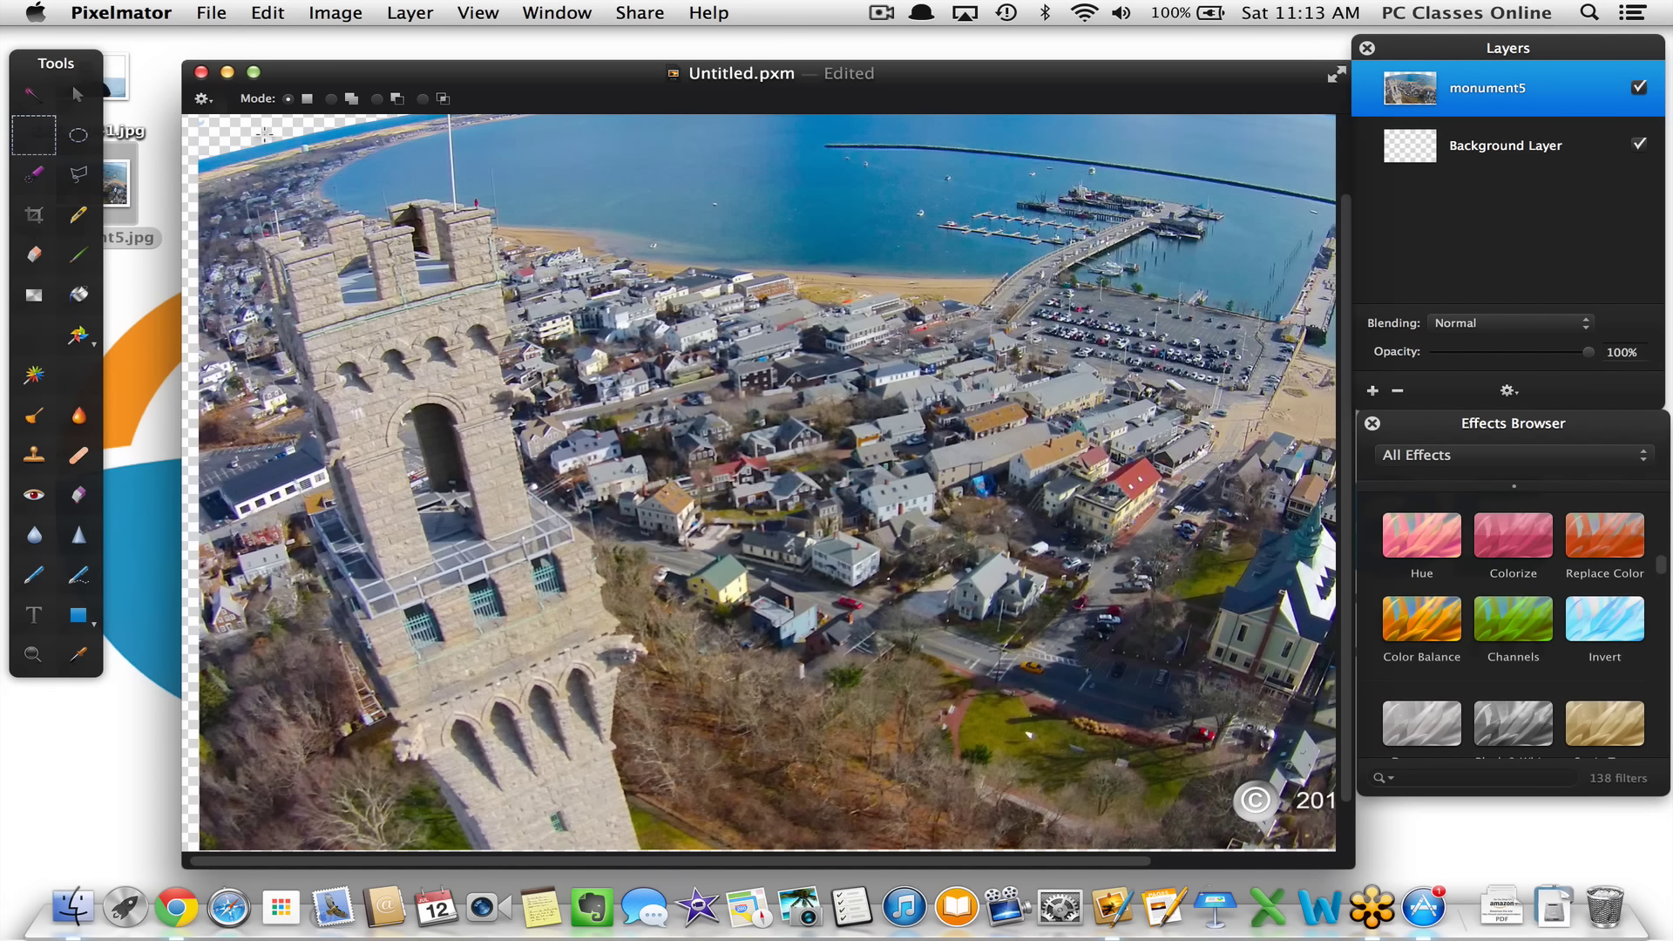
{"action": "left_click", "coordinate": [35, 254]}
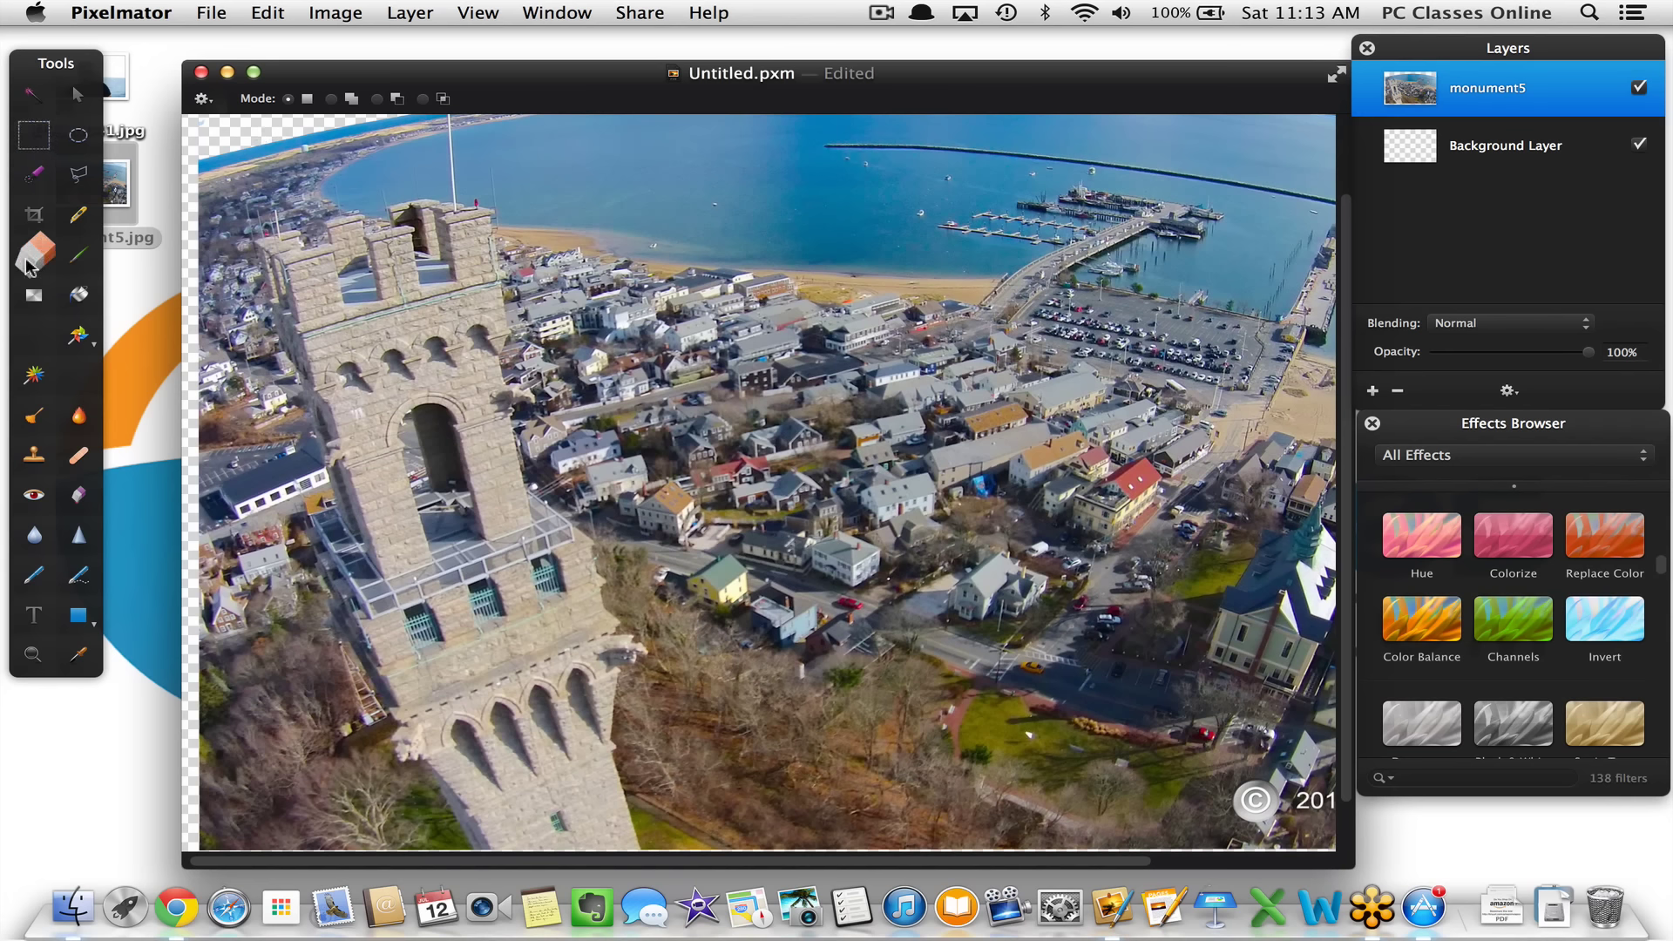
{"action": "left_click", "coordinate": [327, 361]}
{"action": "mouse_move", "coordinate": [327, 362]}
{"action": "left_mouse_down"}
{"action": "mouse_move", "coordinate": [455, 471]}
{"action": "mouse_move", "coordinate": [417, 441]}
{"action": "left_mouse_up"}
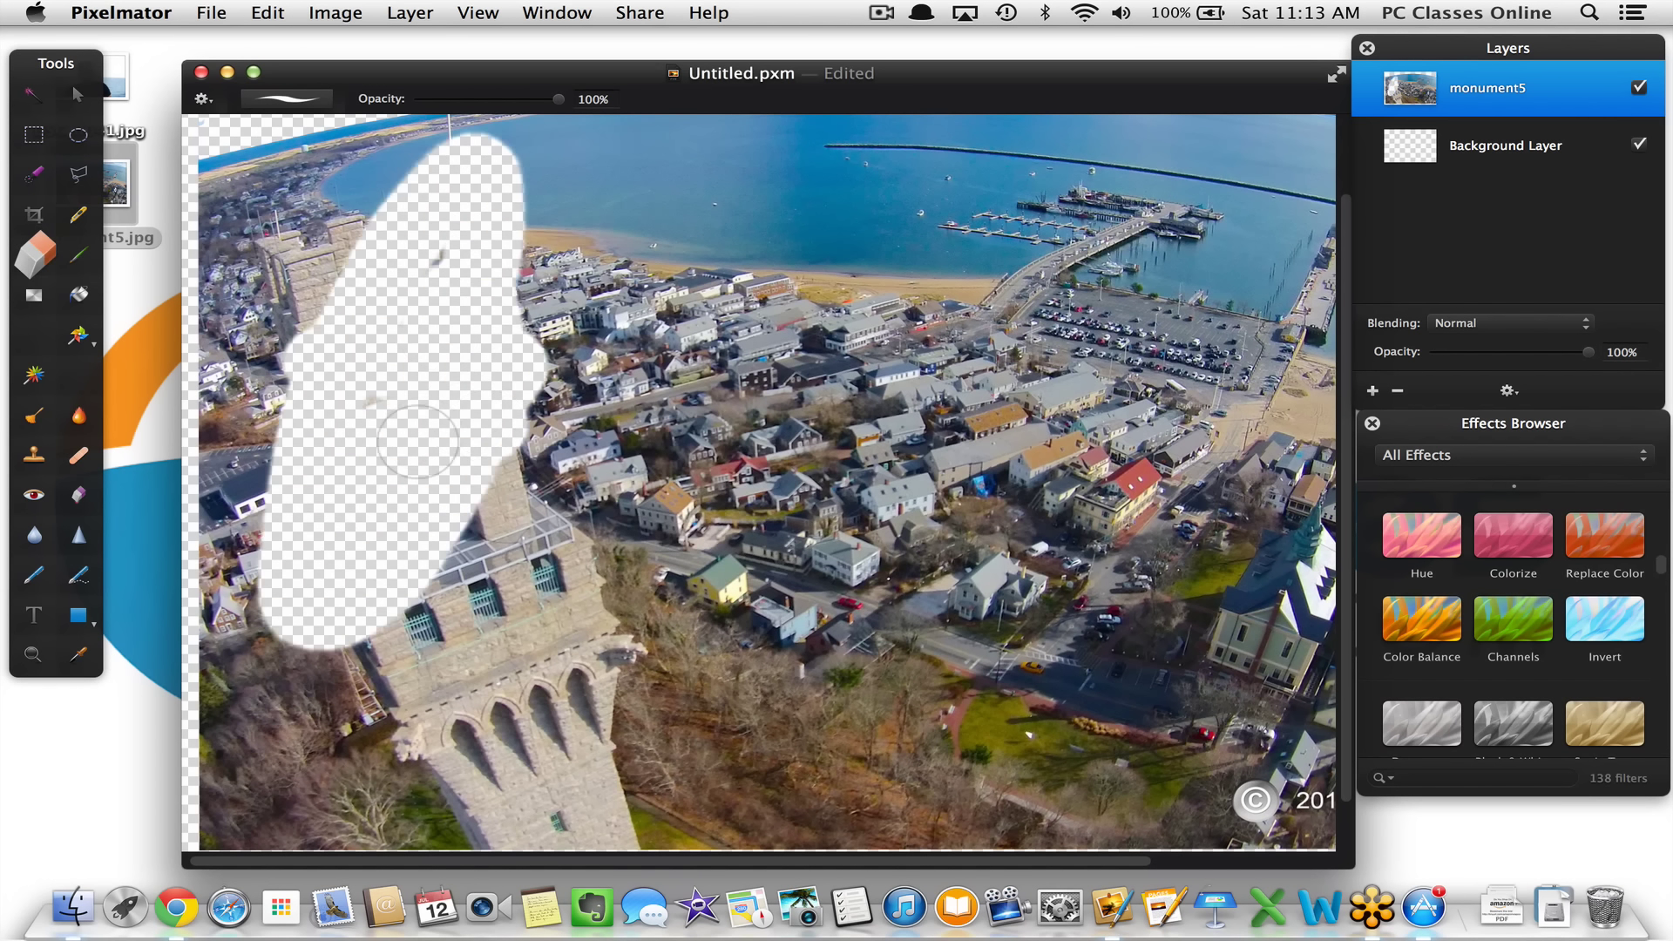
{"action": "key", "text": "super+z"}
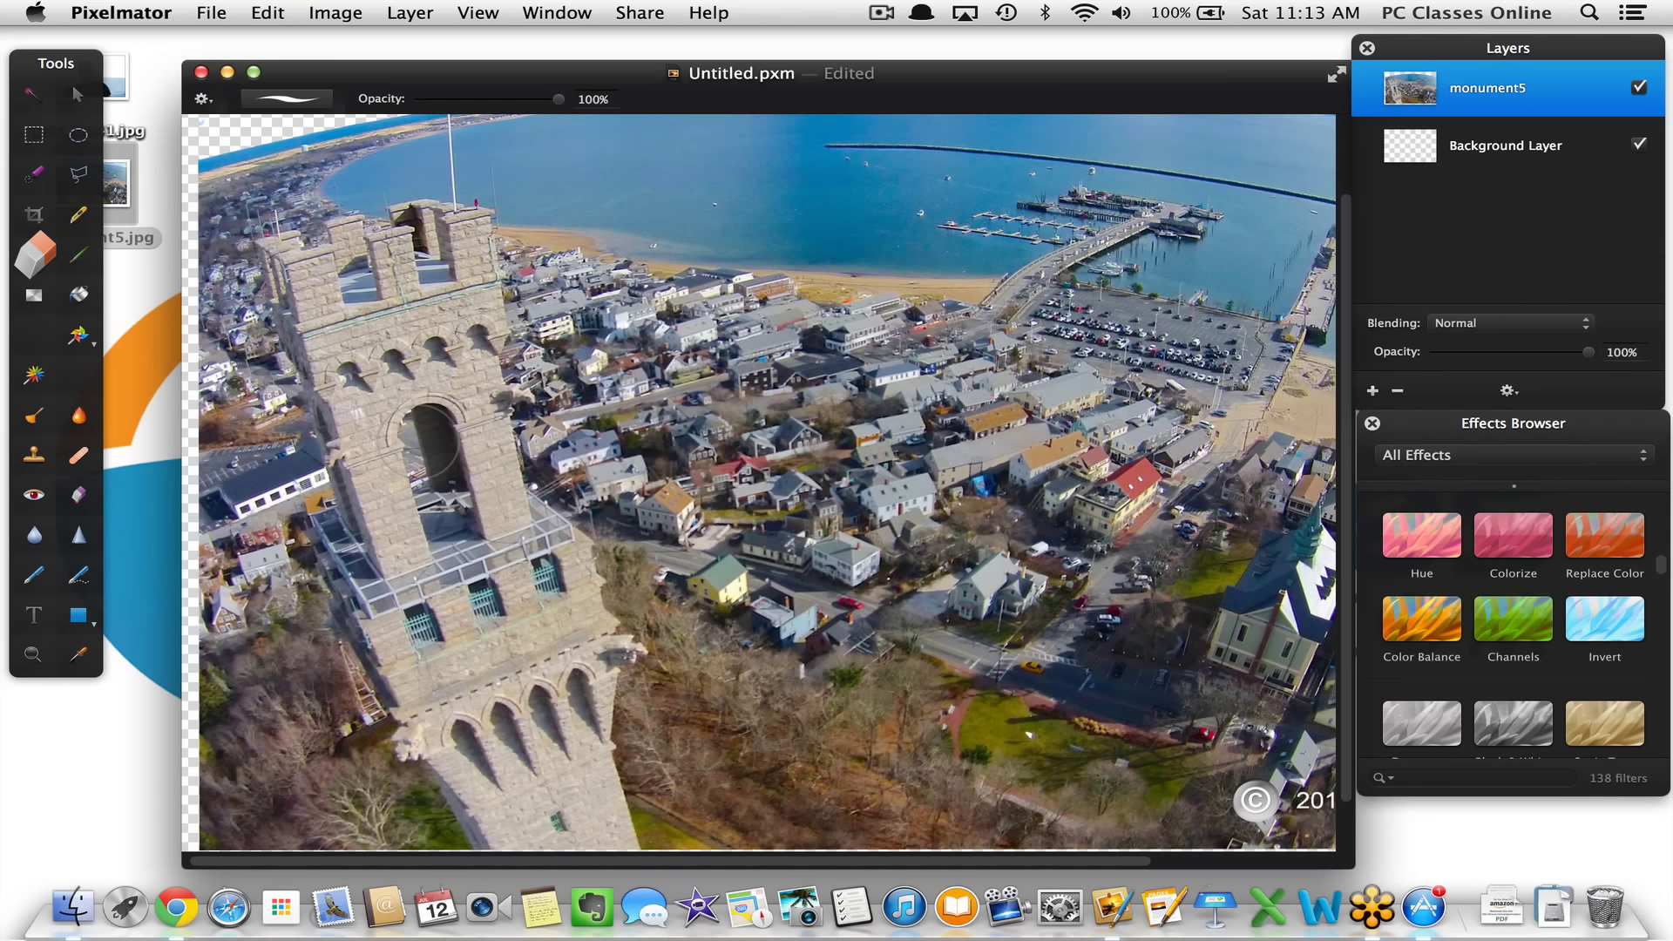
{"action": "key", "text": "super+shift+z"}
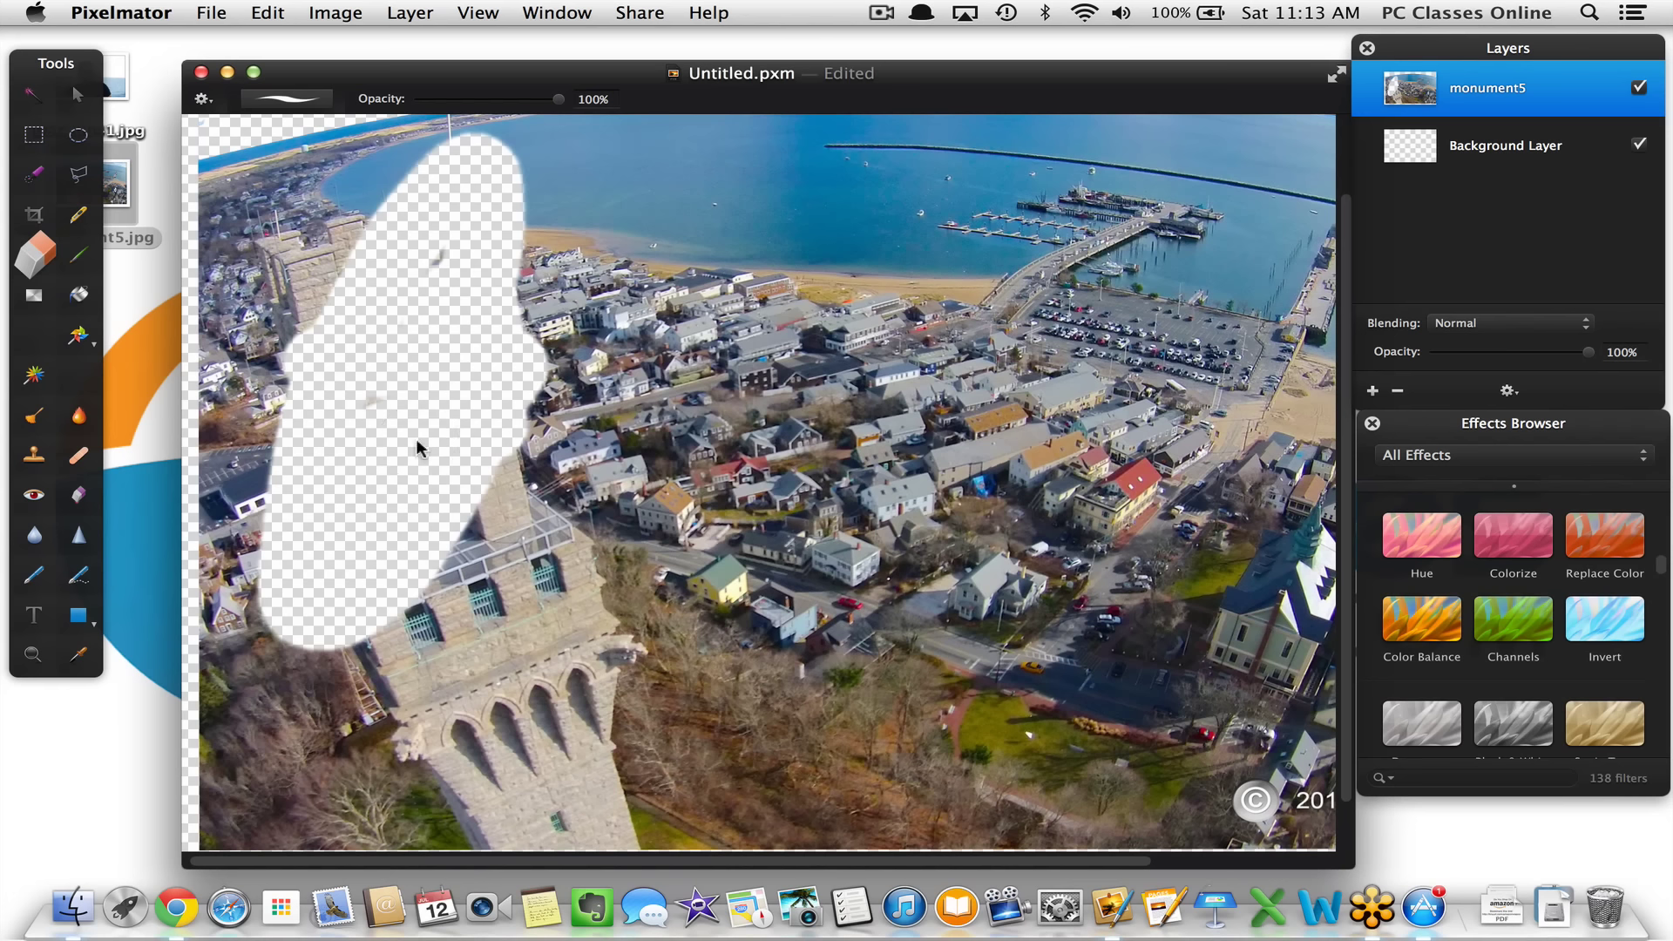
{"action": "key", "text": "super+z"}
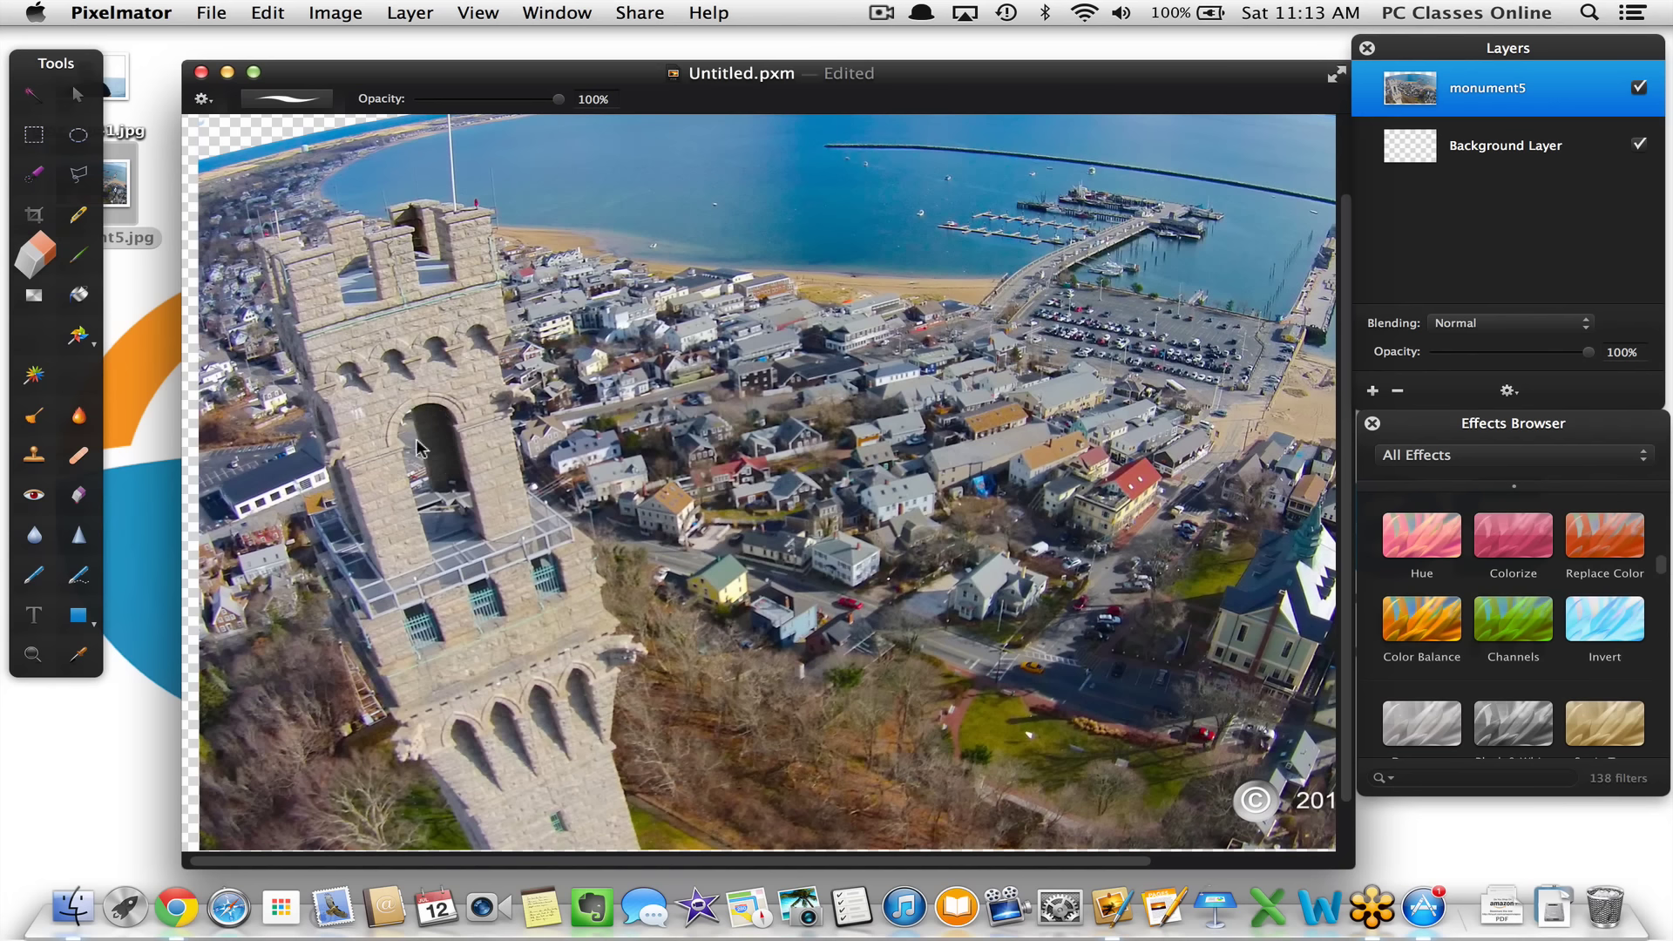
{"action": "key", "text": "super+shift+z"}
{"action": "key", "text": "super+z"}
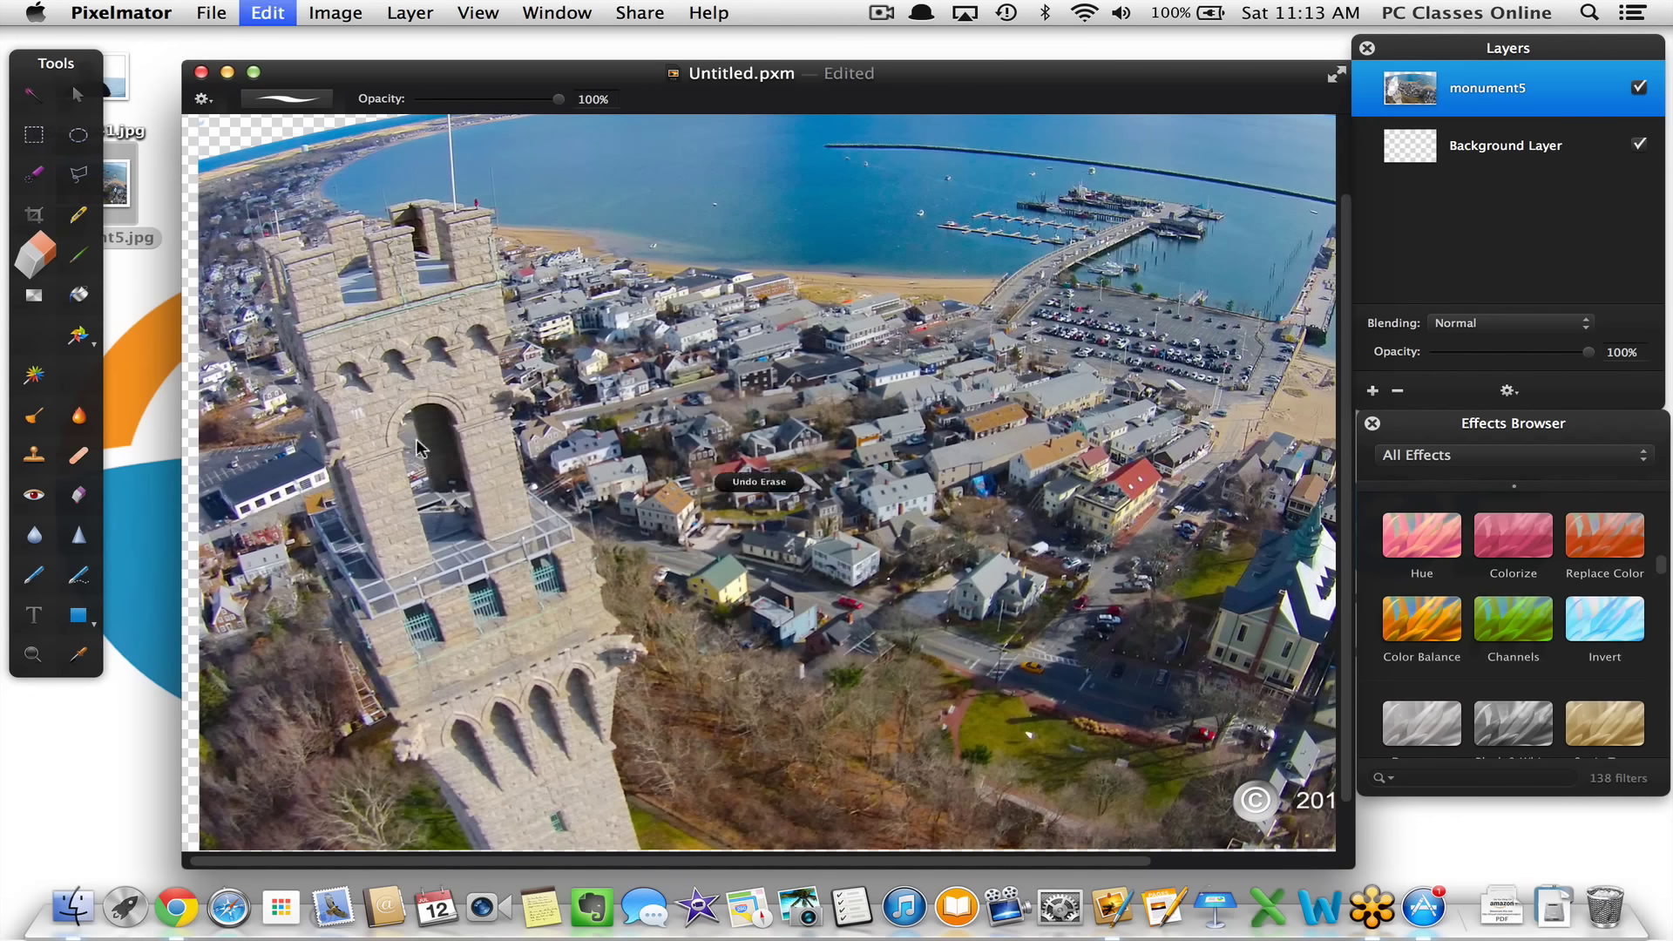
{"action": "left_click", "coordinate": [83, 177]}
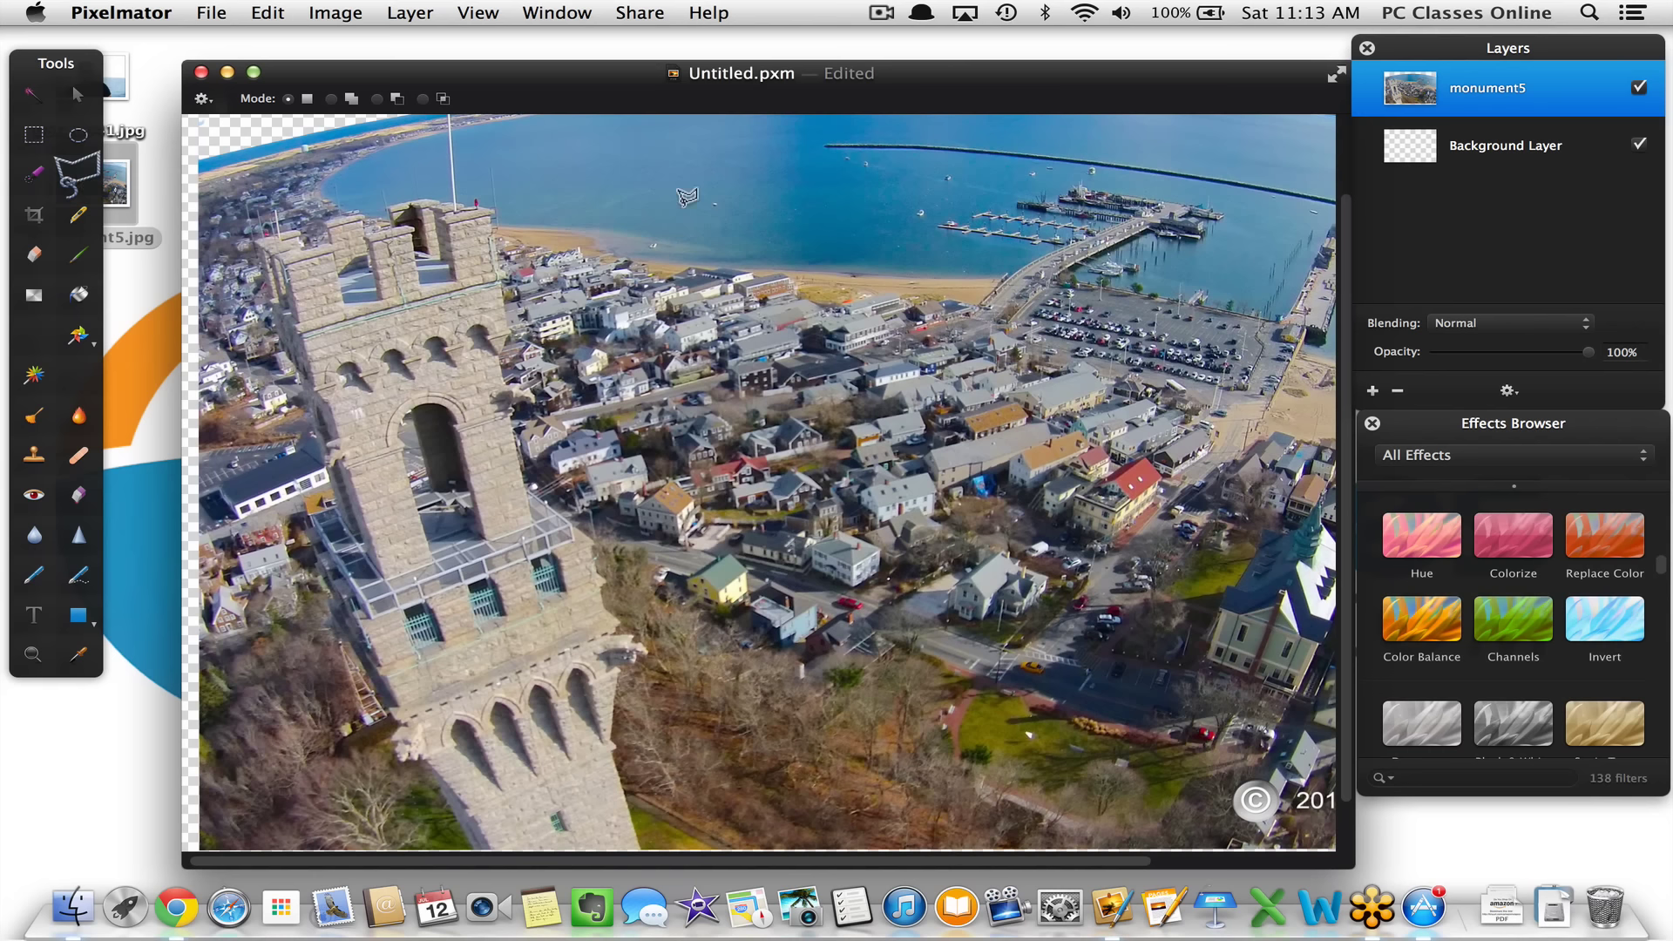
{"action": "mouse_move", "coordinate": [688, 165]}
{"action": "left_mouse_down"}
{"action": "mouse_move", "coordinate": [656, 229]}
{"action": "mouse_move", "coordinate": [691, 207]}
{"action": "mouse_move", "coordinate": [714, 223]}
{"action": "mouse_move", "coordinate": [684, 243]}
{"action": "mouse_move", "coordinate": [803, 237]}
{"action": "mouse_move", "coordinate": [776, 176]}
{"action": "mouse_move", "coordinate": [620, 136]}
{"action": "mouse_move", "coordinate": [564, 193]}
{"action": "mouse_move", "coordinate": [664, 179]}
{"action": "left_mouse_up"}
{"action": "key", "text": "super+d"}
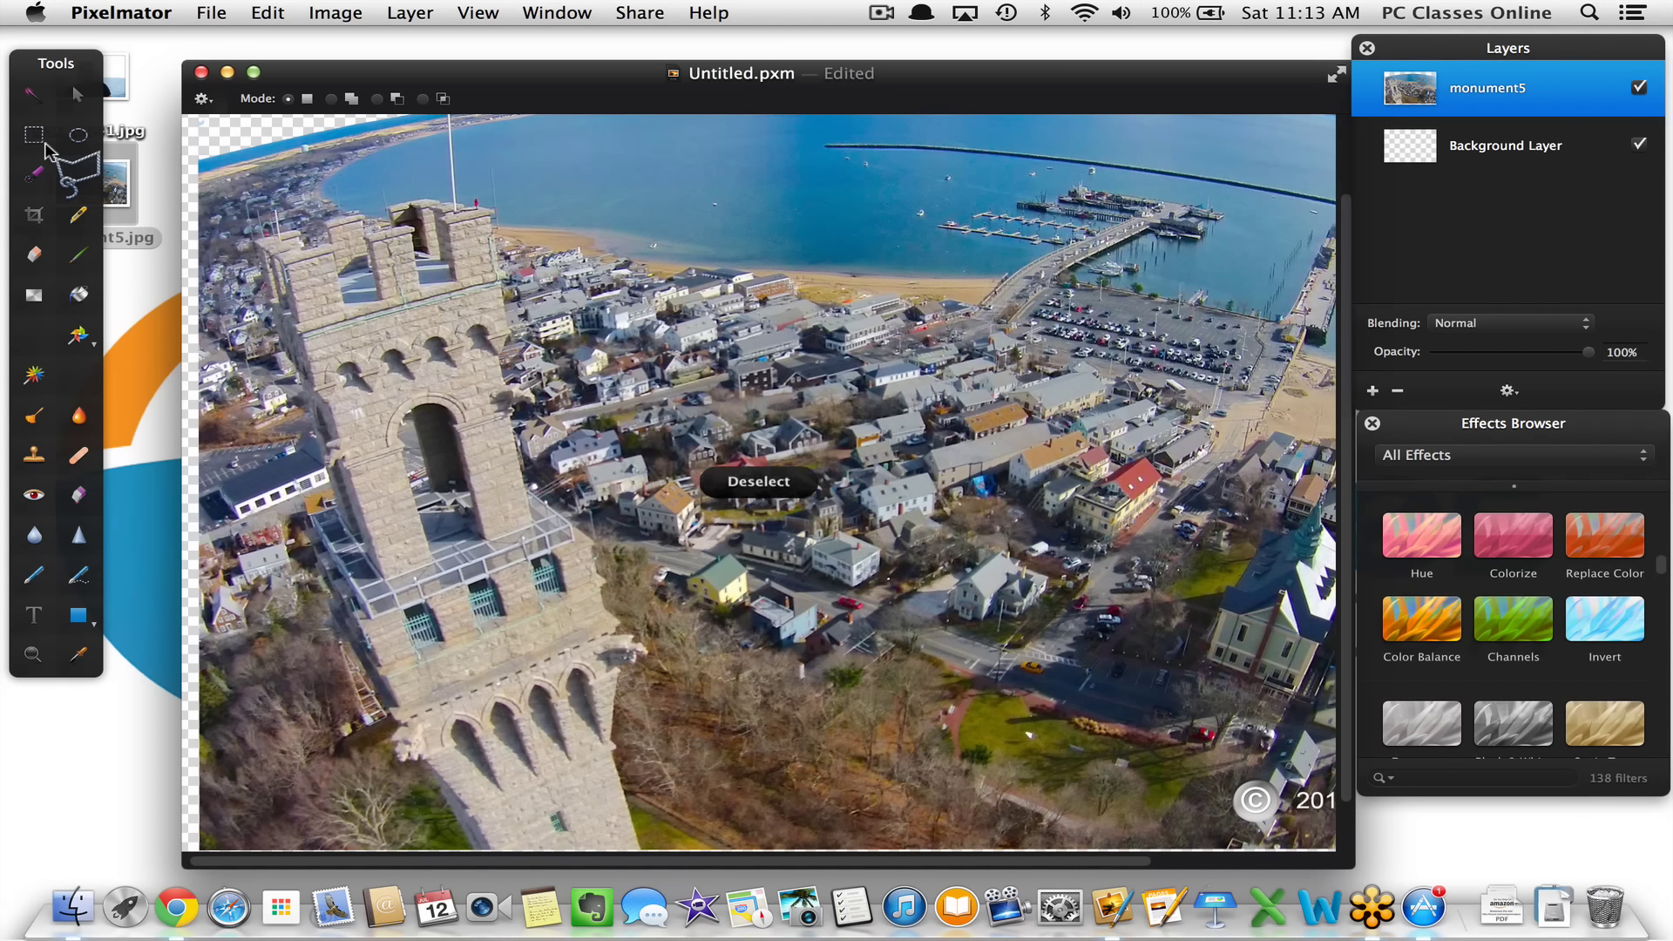
{"action": "left_click", "coordinate": [37, 223]}
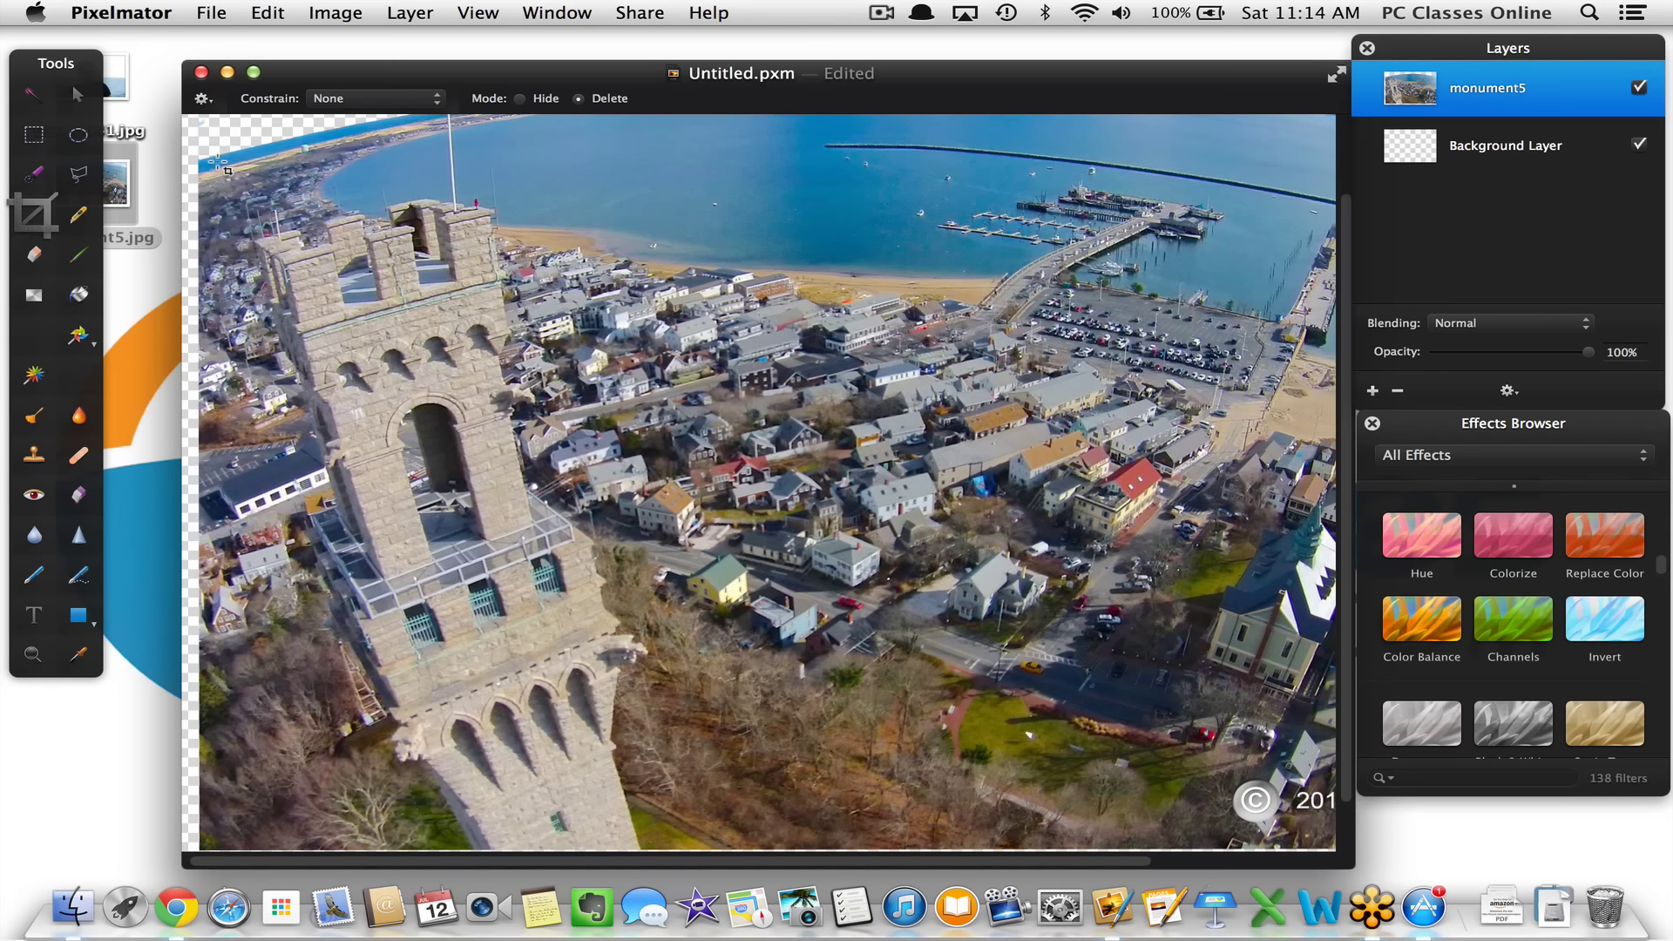
{"action": "left_click_drag", "start_coordinate": [218, 160], "coordinate": [707, 842]}
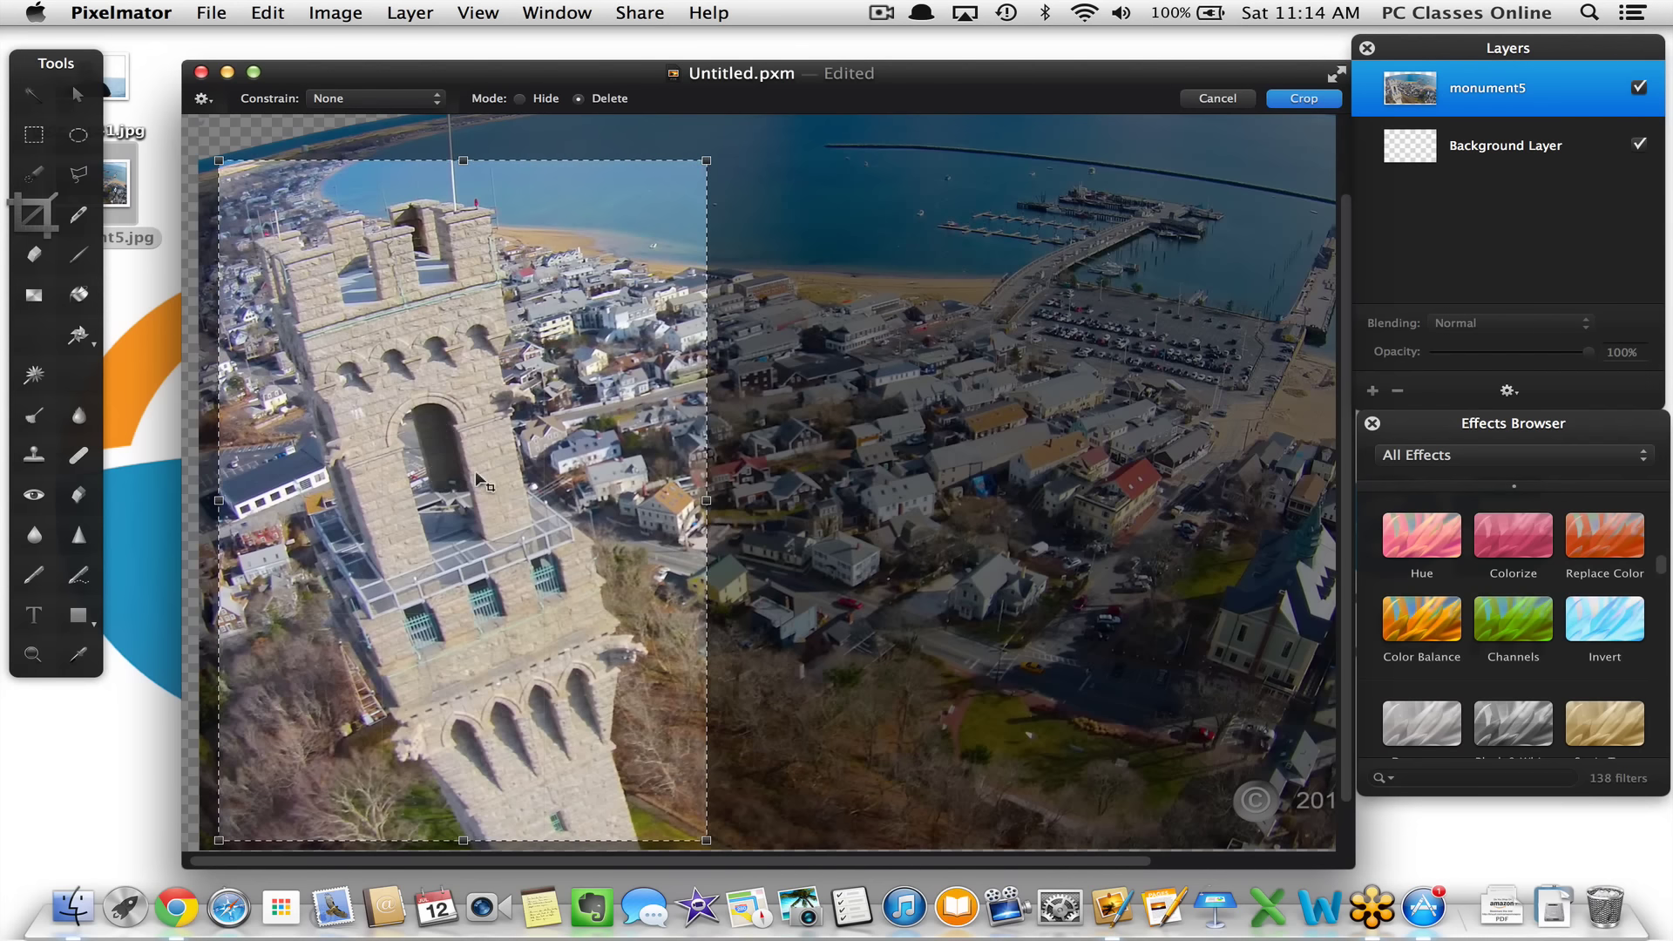
{"action": "mouse_move", "coordinate": [476, 476]}
{"action": "left_mouse_down"}
{"action": "mouse_move", "coordinate": [767, 475]}
{"action": "mouse_move", "coordinate": [645, 383]}
{"action": "mouse_move", "coordinate": [530, 528]}
{"action": "mouse_move", "coordinate": [490, 470]}
{"action": "left_mouse_up"}
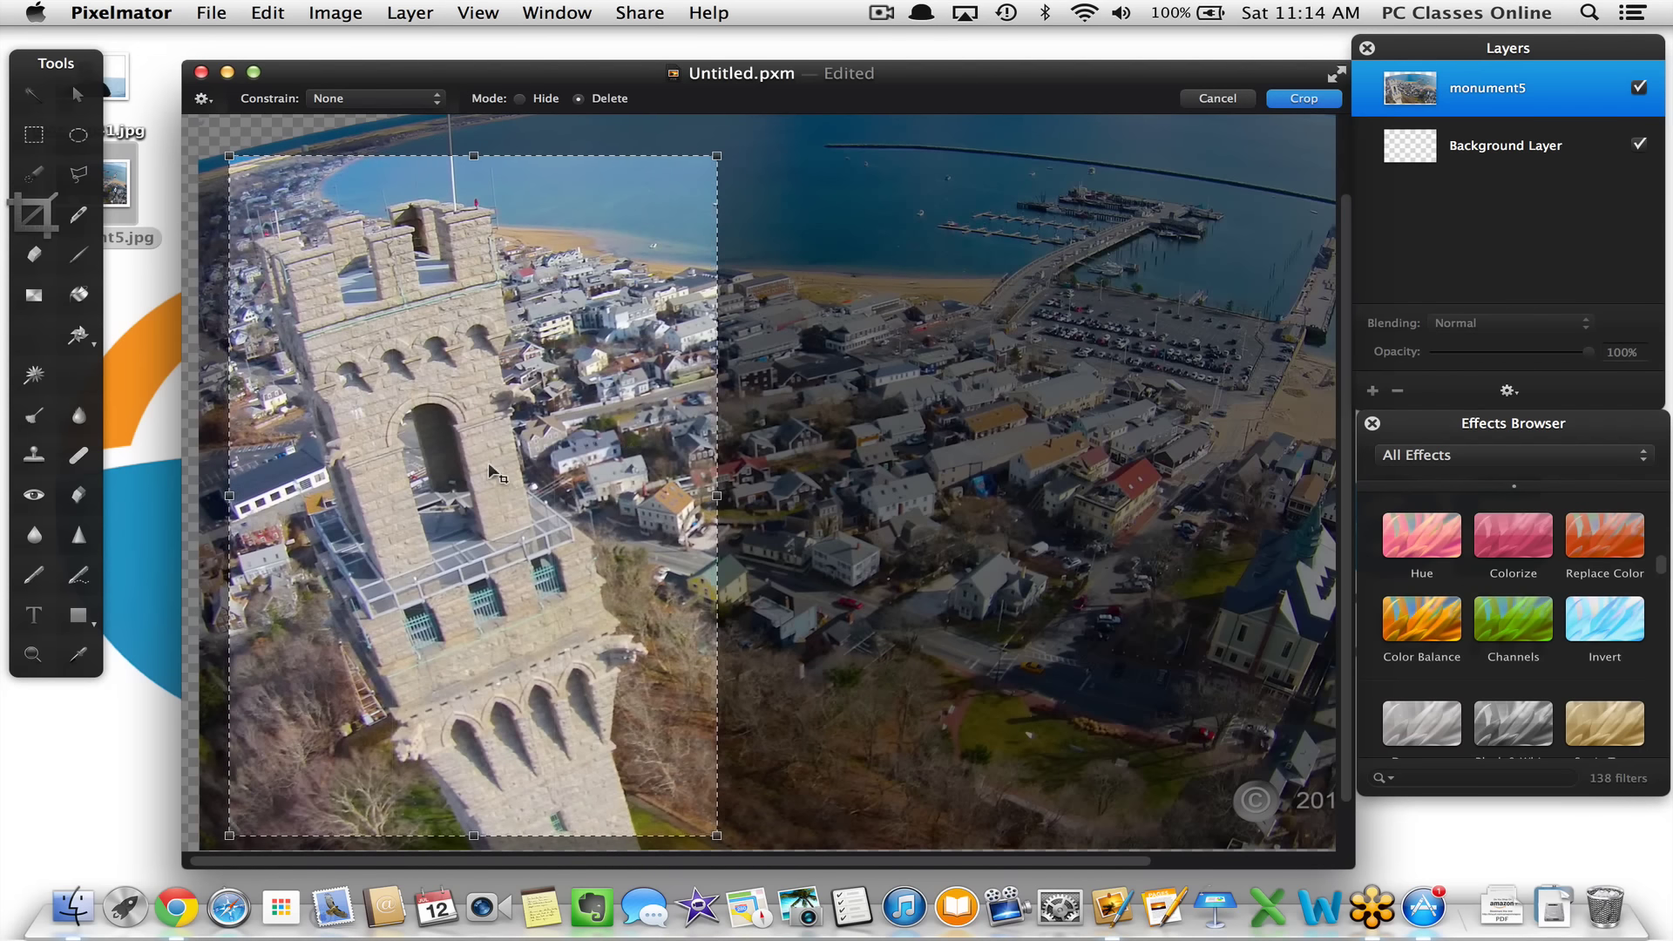
{"action": "left_click_drag", "start_coordinate": [475, 158], "coordinate": [478, 399]}
{"action": "left_click_drag", "start_coordinate": [479, 665], "coordinate": [471, 451]}
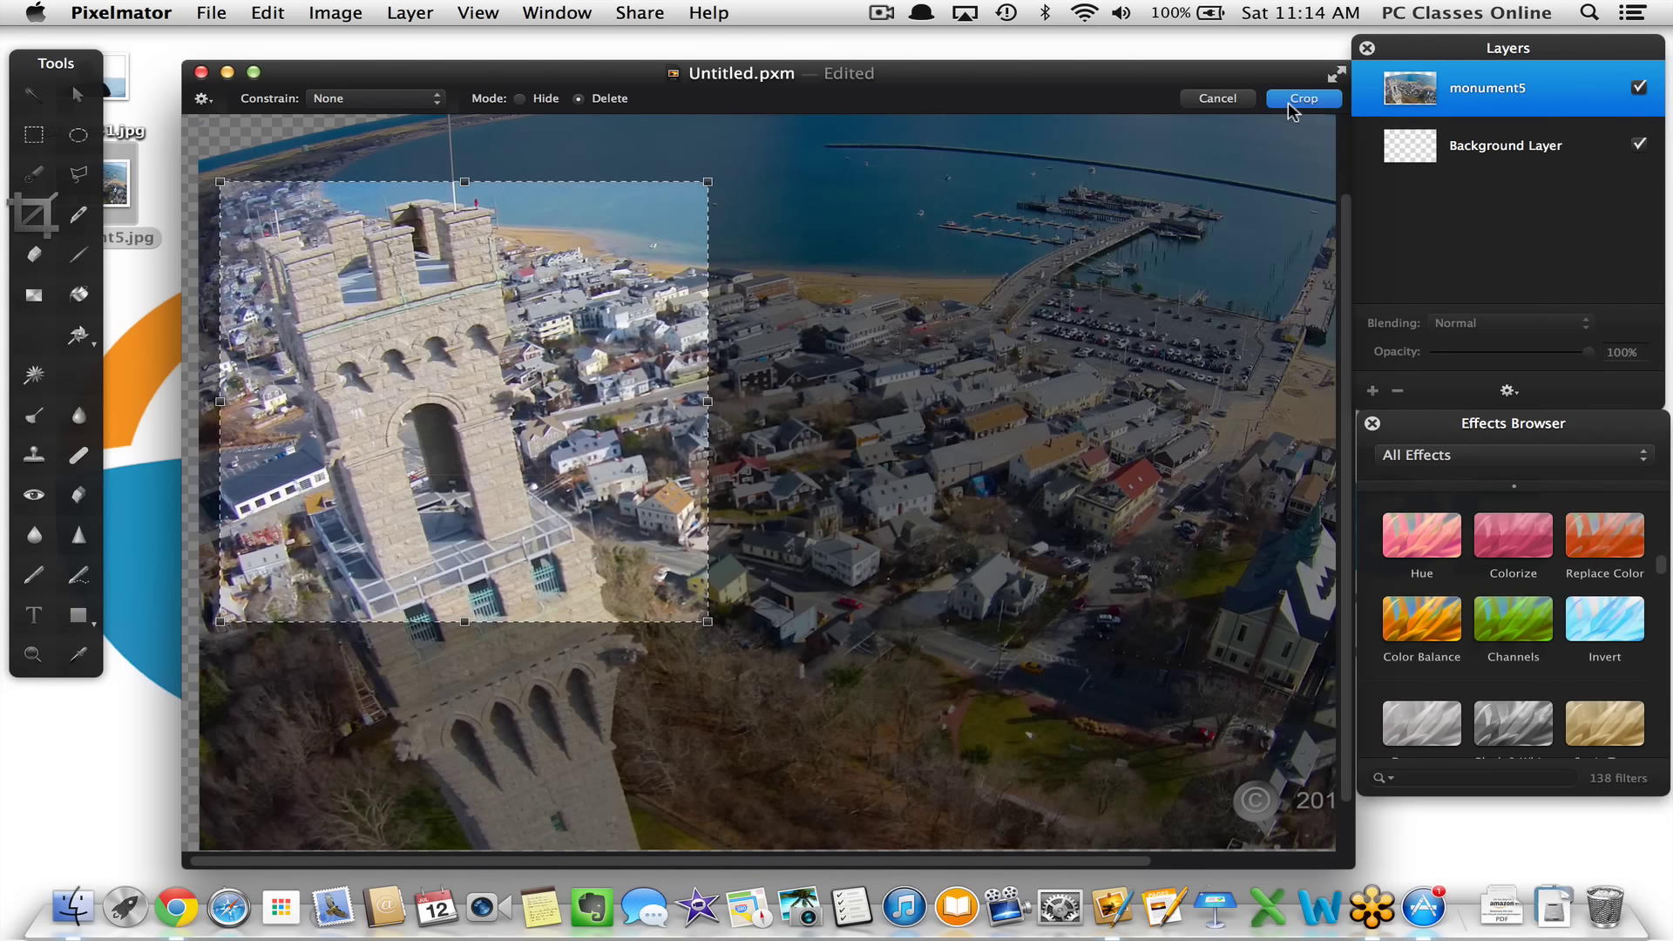
{"action": "left_click", "coordinate": [1217, 100]}
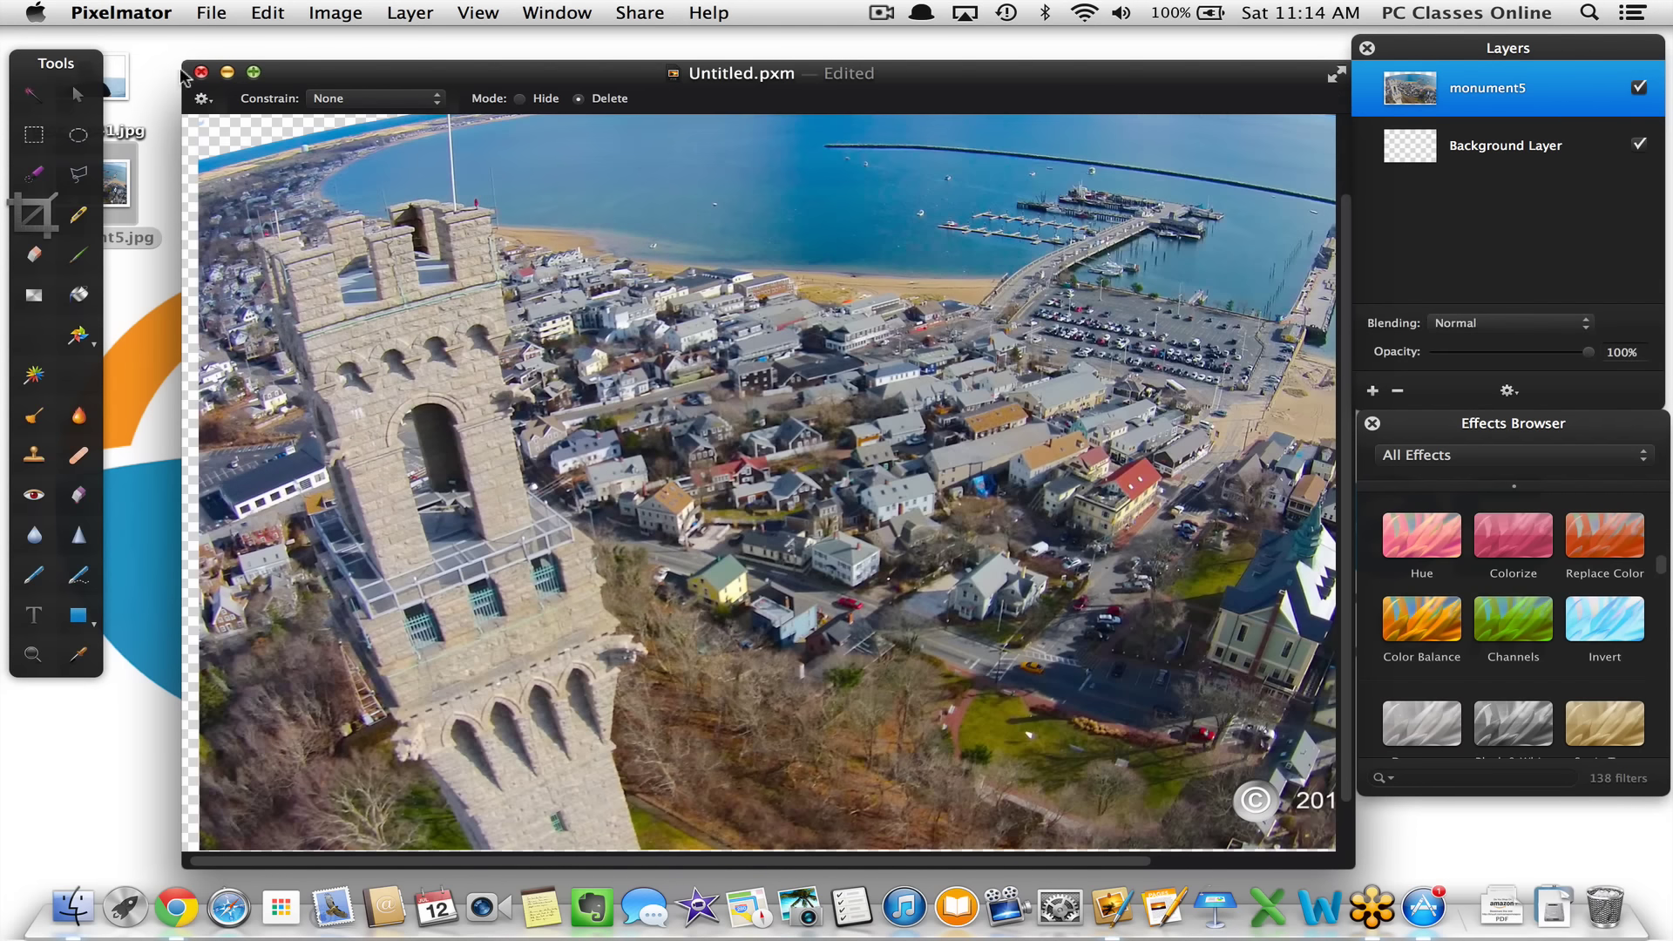
Zoom out to fit the image and move the Tools palette beside the Untitled.pxm window
{"action": "left_click", "coordinate": [79, 217]}
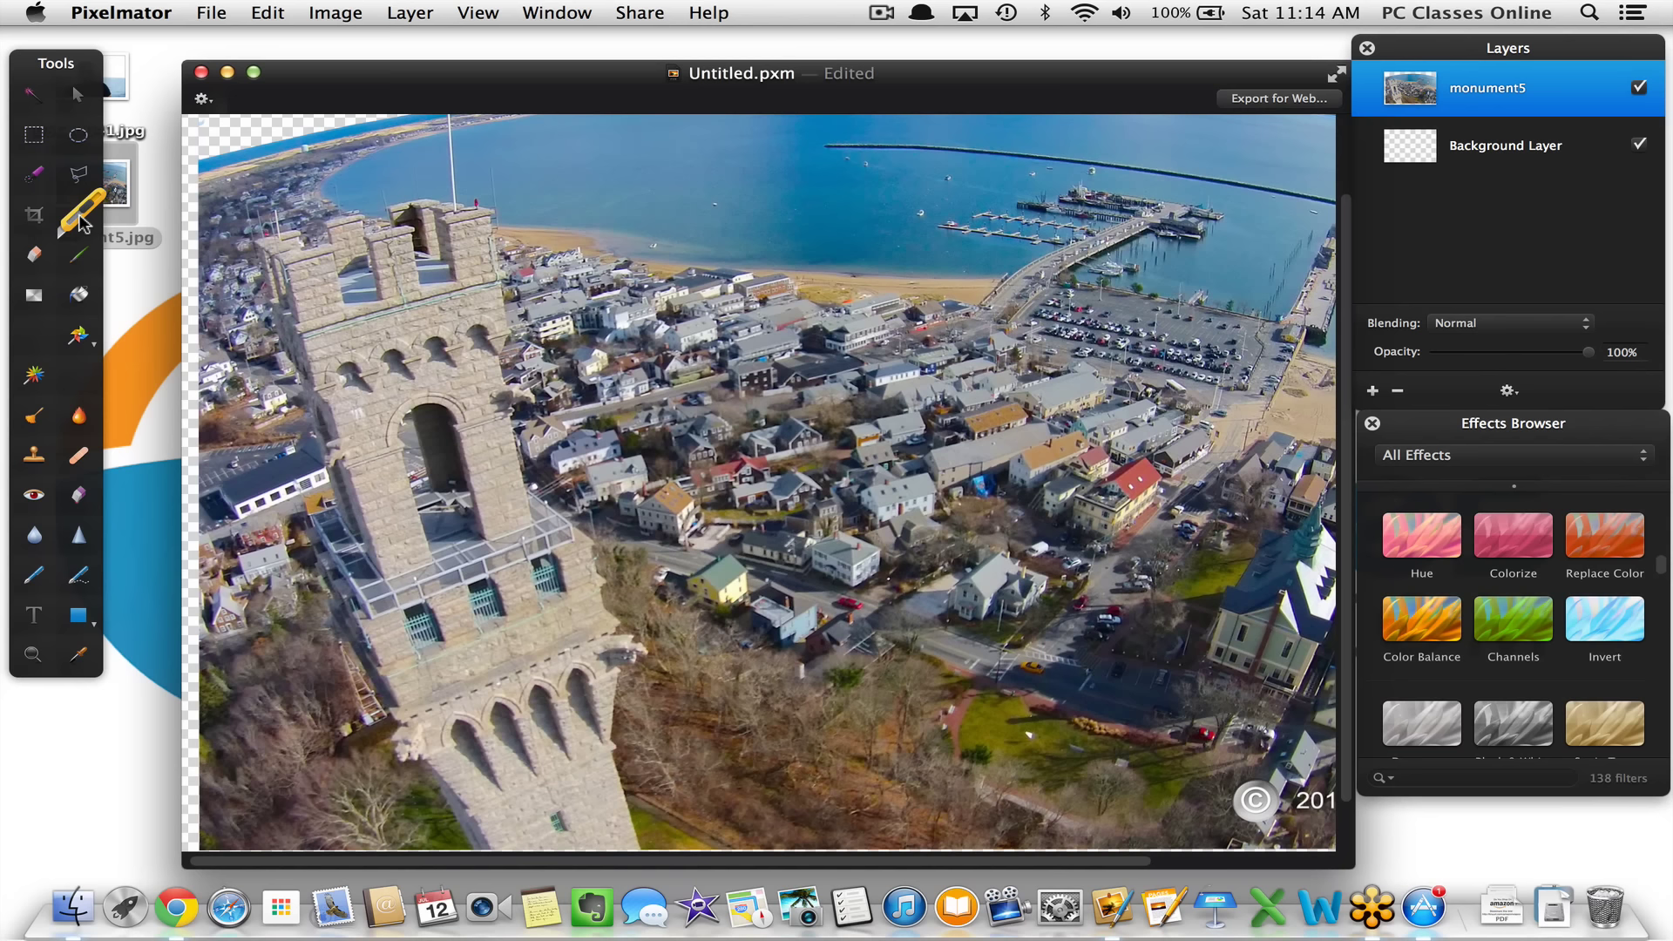
{"action": "key", "text": "super+minus"}
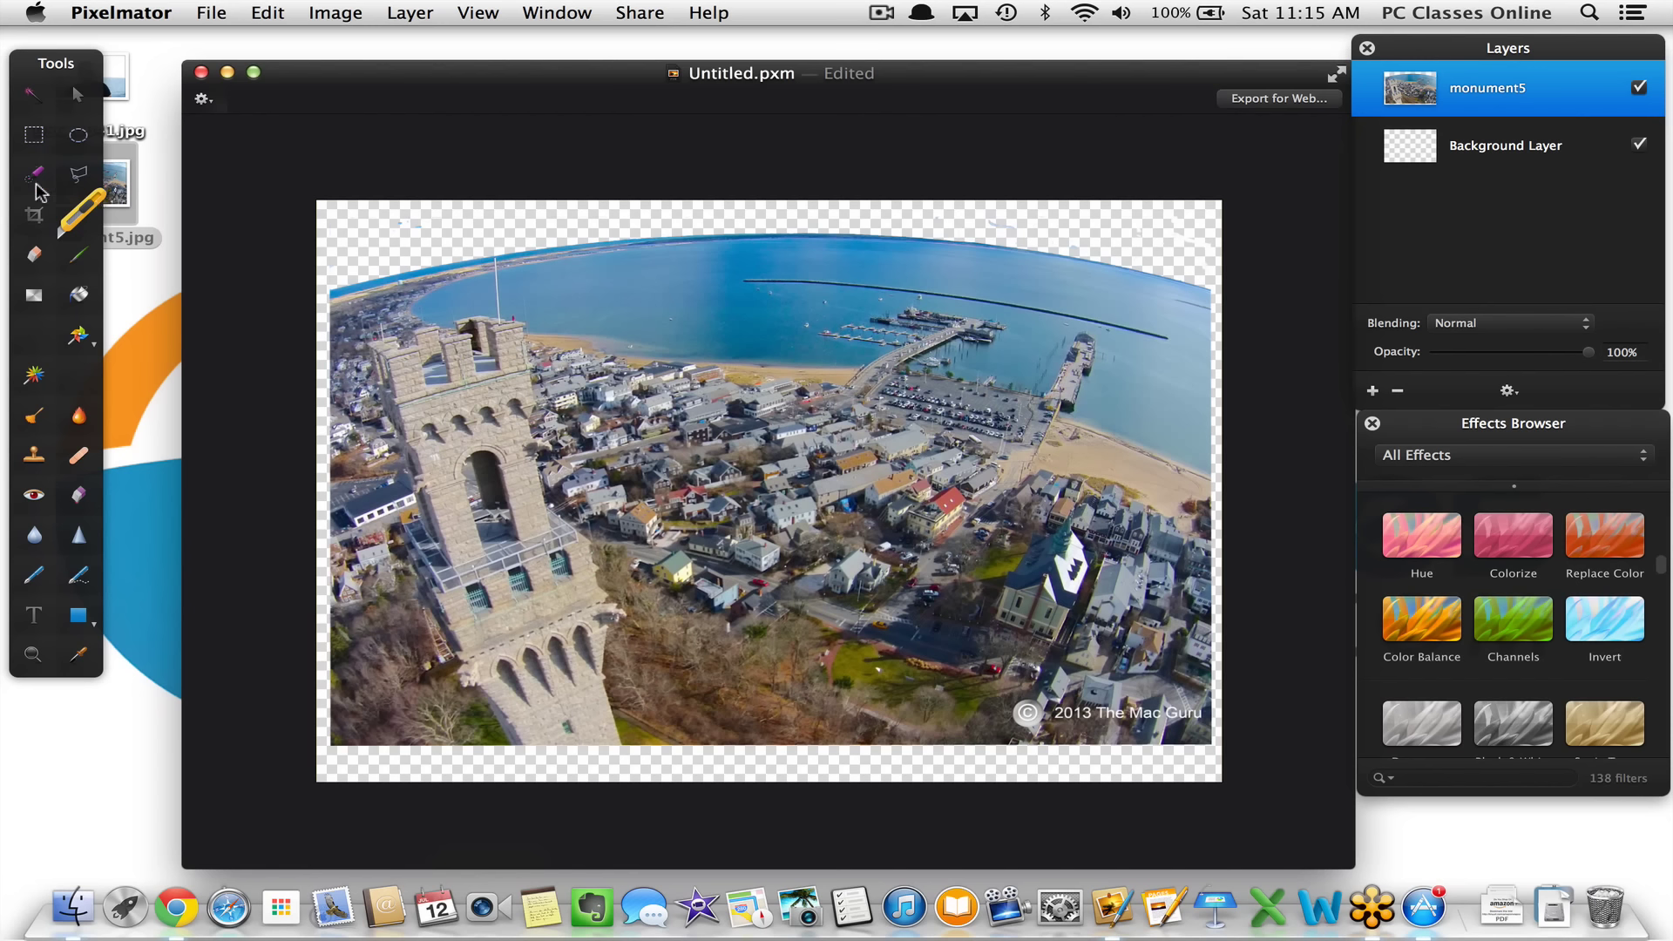
{"action": "mouse_move", "coordinate": [44, 259]}
{"action": "left_mouse_down"}
{"action": "mouse_move", "coordinate": [168, 261]}
{"action": "mouse_move", "coordinate": [76, 260]}
{"action": "left_mouse_up"}
Erase a curved band of sky above the harbour, then loop a size-10 eraser around the tower arch
{"action": "left_click", "coordinate": [76, 258]}
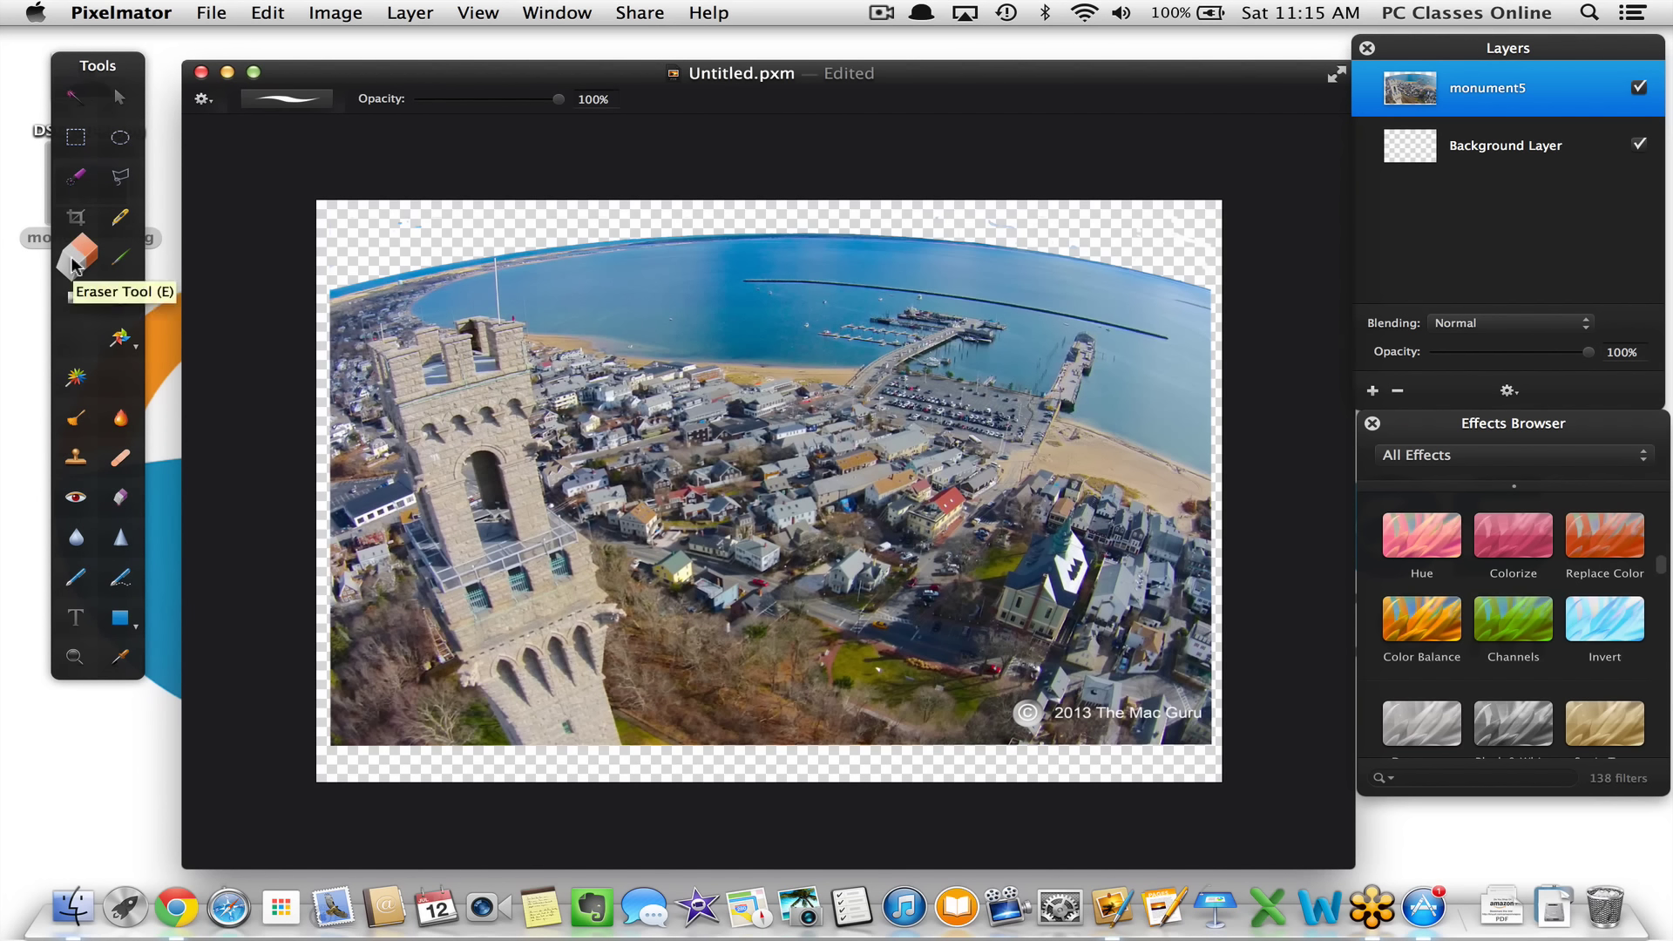
{"action": "mouse_move", "coordinate": [692, 305]}
{"action": "left_mouse_down"}
{"action": "mouse_move", "coordinate": [862, 242]}
{"action": "mouse_move", "coordinate": [729, 316]}
{"action": "mouse_move", "coordinate": [757, 332]}
{"action": "mouse_move", "coordinate": [815, 274]}
{"action": "mouse_move", "coordinate": [786, 332]}
{"action": "mouse_move", "coordinate": [797, 309]}
{"action": "mouse_move", "coordinate": [876, 280]}
{"action": "mouse_move", "coordinate": [804, 339]}
{"action": "mouse_move", "coordinate": [651, 298]}
{"action": "mouse_move", "coordinate": [514, 309]}
{"action": "mouse_move", "coordinate": [364, 279]}
{"action": "mouse_move", "coordinate": [760, 242]}
{"action": "mouse_move", "coordinate": [549, 248]}
{"action": "mouse_move", "coordinate": [644, 331]}
{"action": "mouse_move", "coordinate": [710, 350]}
{"action": "mouse_move", "coordinate": [340, 305]}
{"action": "mouse_move", "coordinate": [520, 273]}
{"action": "left_mouse_up"}
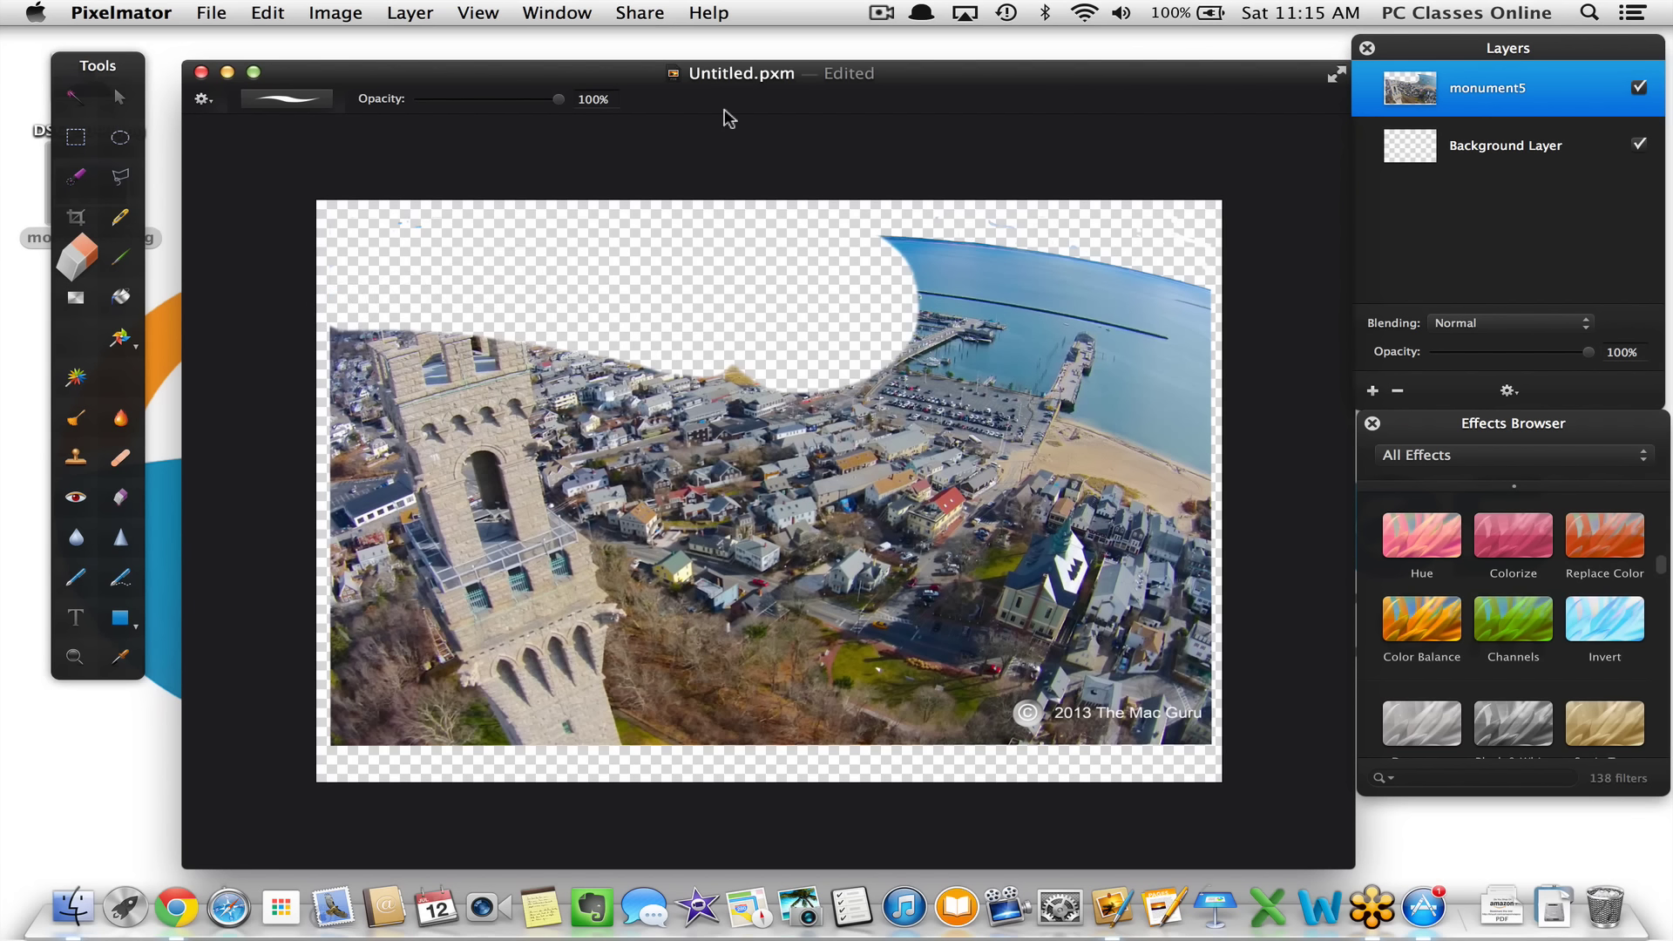
{"action": "left_click", "coordinate": [296, 108]}
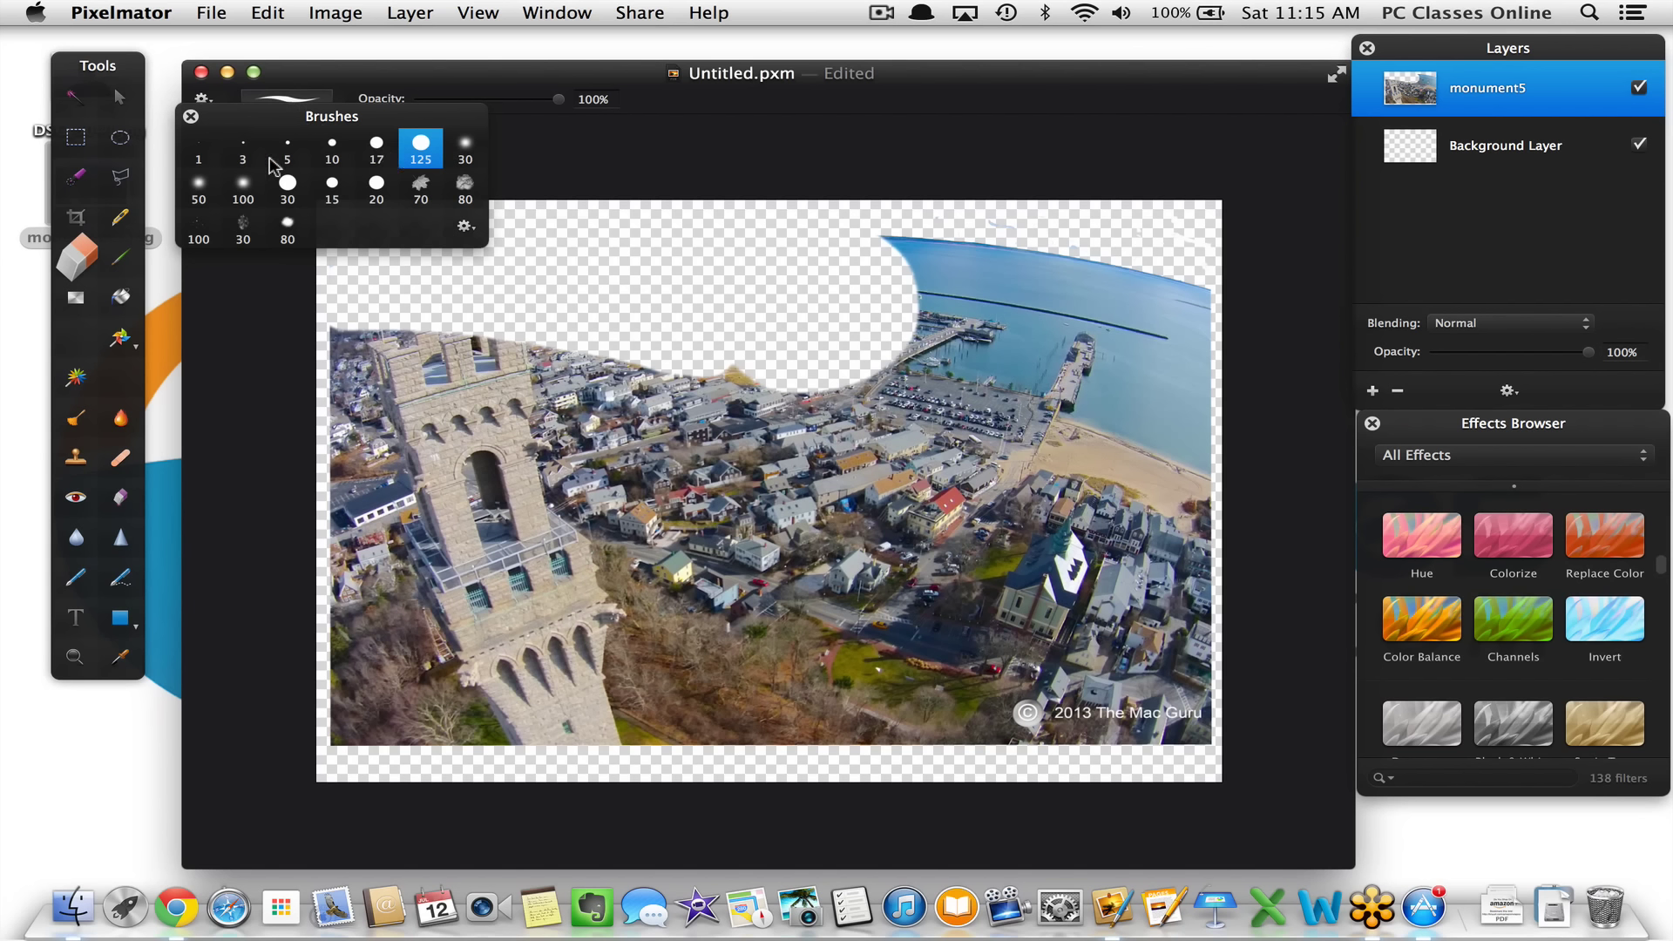
{"action": "left_click", "coordinate": [347, 154]}
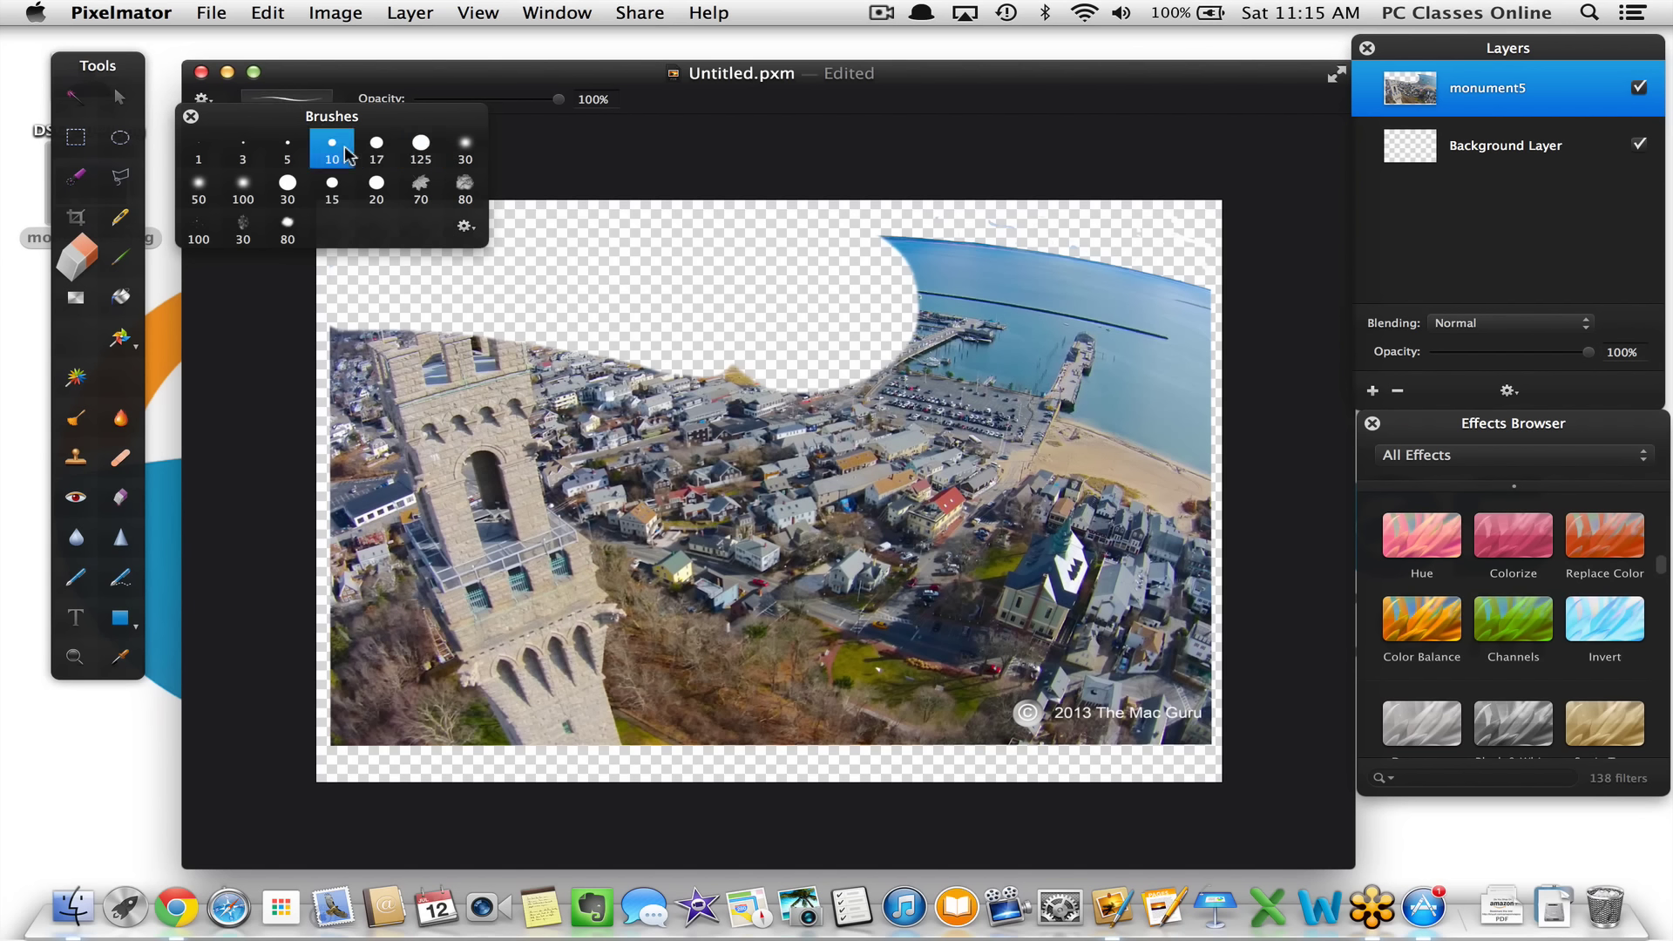
{"action": "mouse_move", "coordinate": [549, 385]}
{"action": "left_mouse_down"}
{"action": "mouse_move", "coordinate": [536, 496]}
{"action": "mouse_move", "coordinate": [417, 539]}
{"action": "mouse_move", "coordinate": [431, 460]}
{"action": "left_mouse_up"}
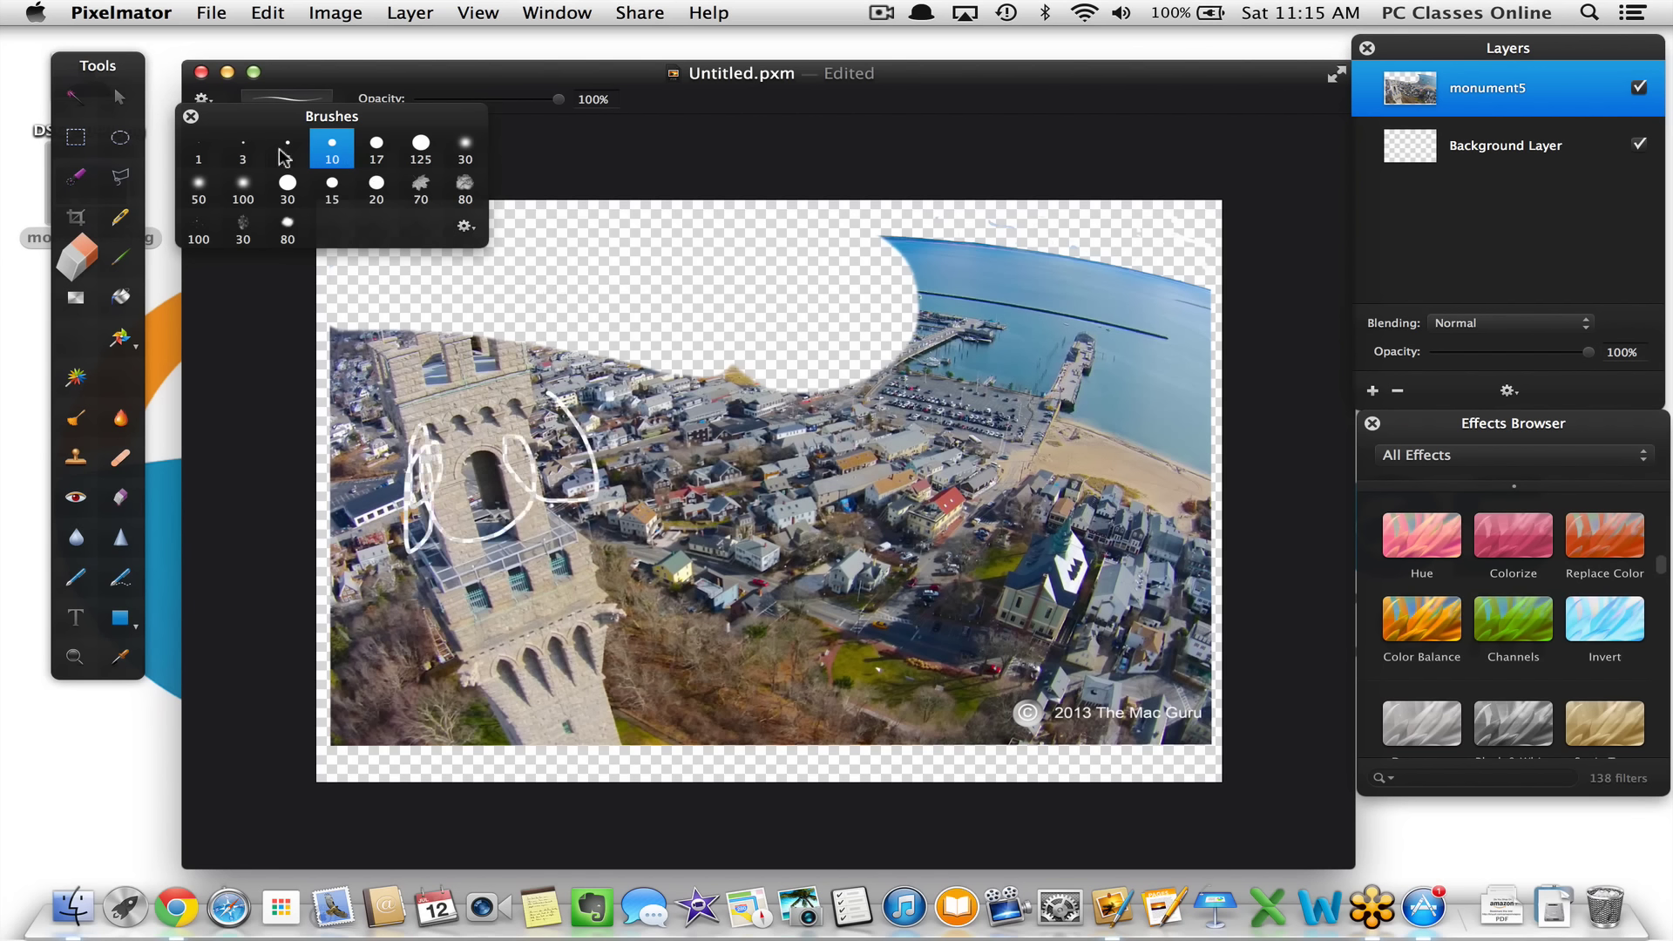
Load the Abstract brush collection and erase a sparkle trail across the harbour with brush 47
{"action": "left_click", "coordinate": [464, 228]}
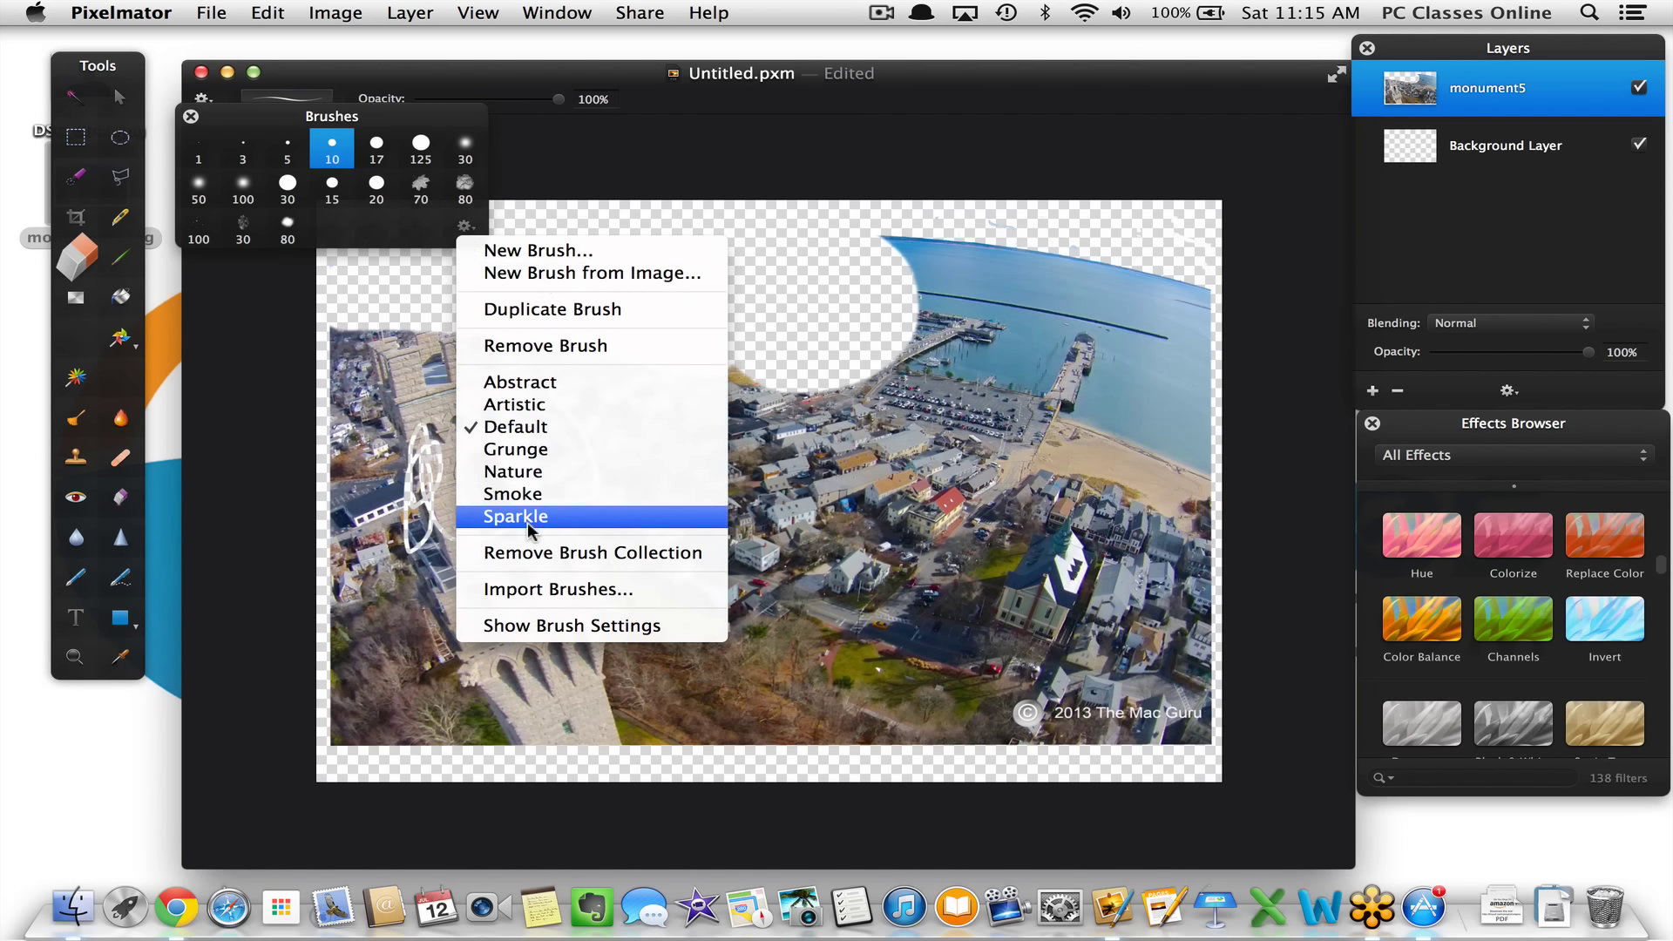
{"action": "left_click", "coordinate": [520, 382]}
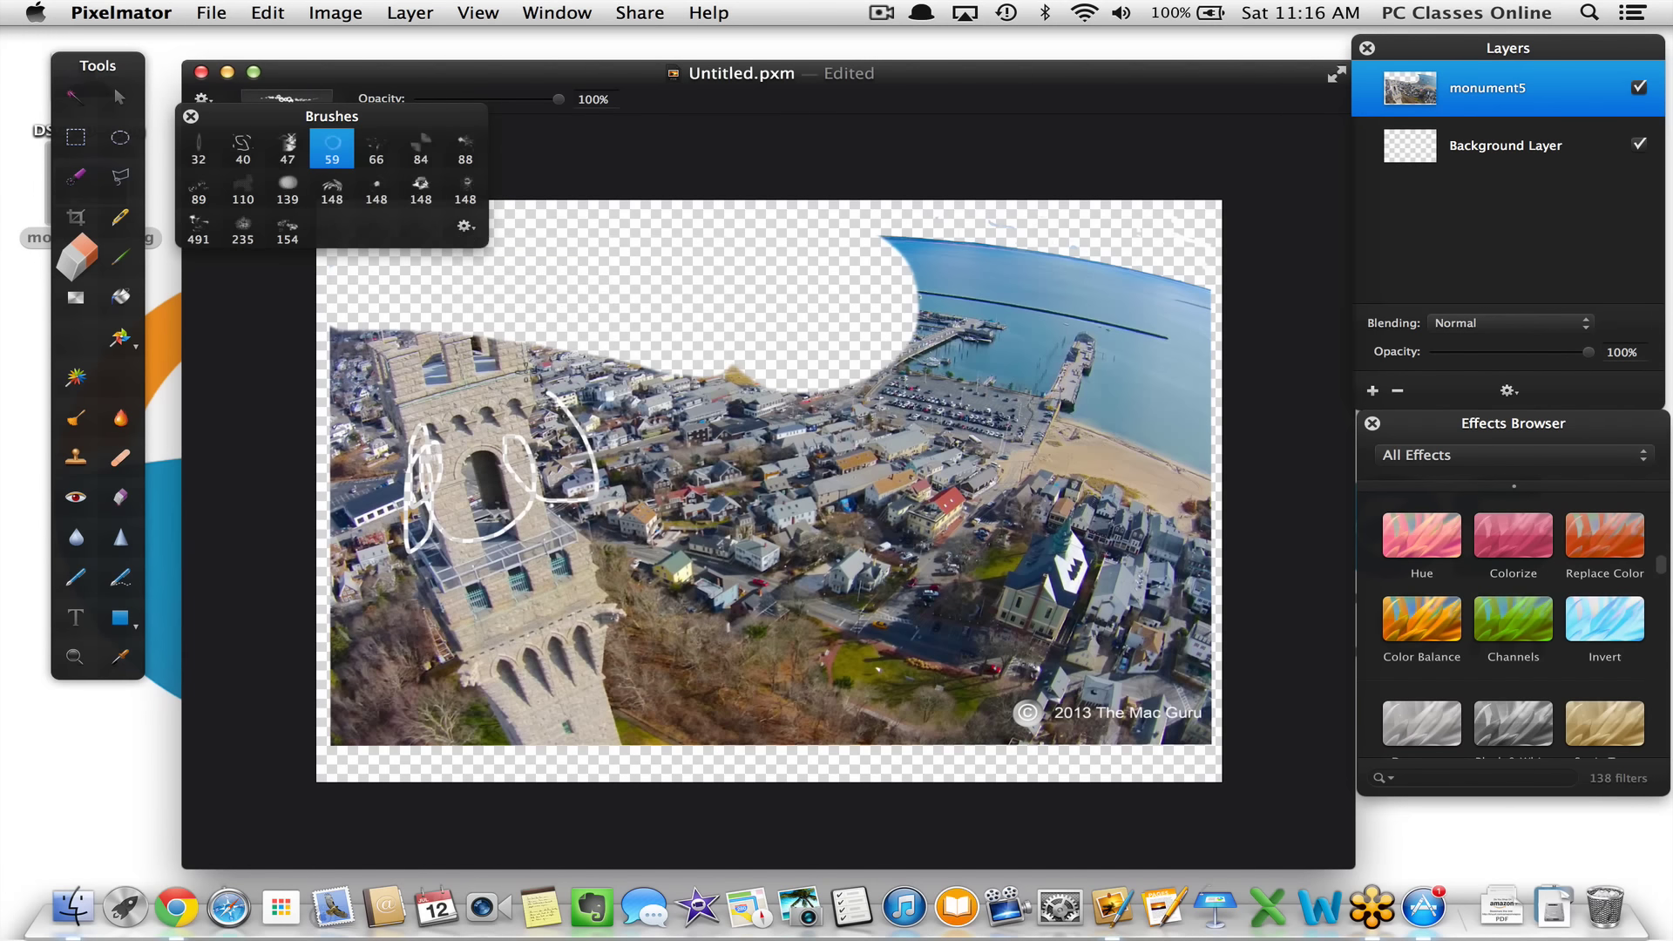
{"action": "left_click", "coordinate": [291, 153]}
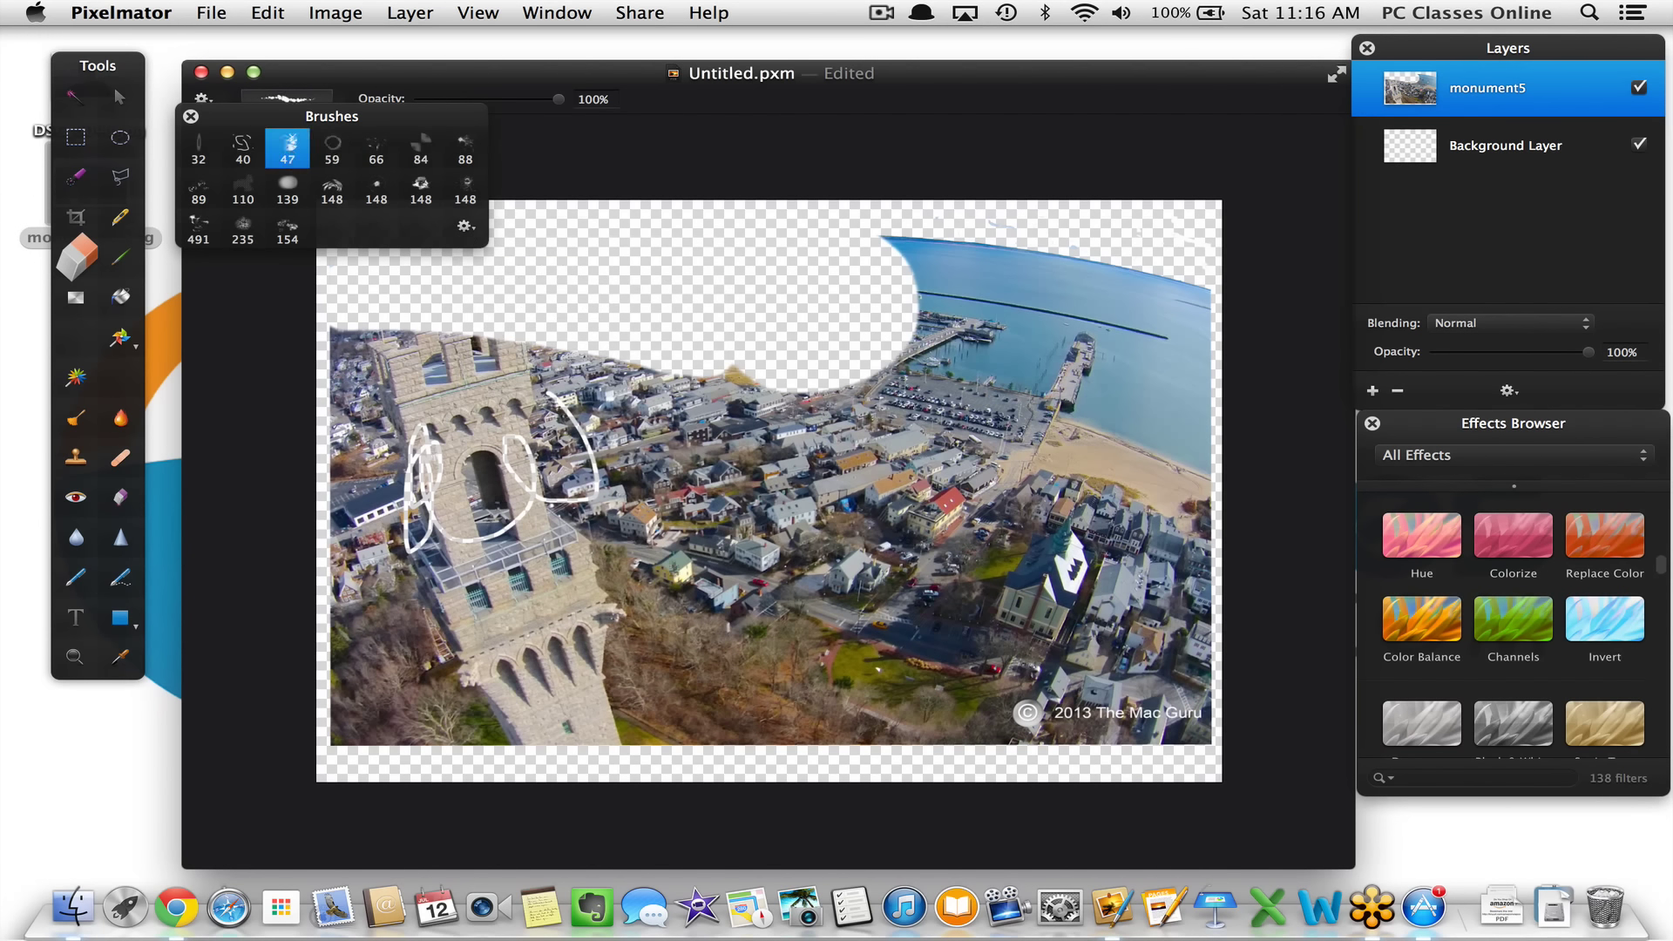
{"action": "mouse_move", "coordinate": [771, 562]}
{"action": "left_mouse_down"}
{"action": "mouse_move", "coordinate": [863, 556]}
{"action": "mouse_move", "coordinate": [939, 409]}
{"action": "mouse_move", "coordinate": [1059, 462]}
{"action": "mouse_move", "coordinate": [997, 405]}
{"action": "mouse_move", "coordinate": [1105, 353]}
{"action": "mouse_move", "coordinate": [974, 322]}
{"action": "left_mouse_up"}
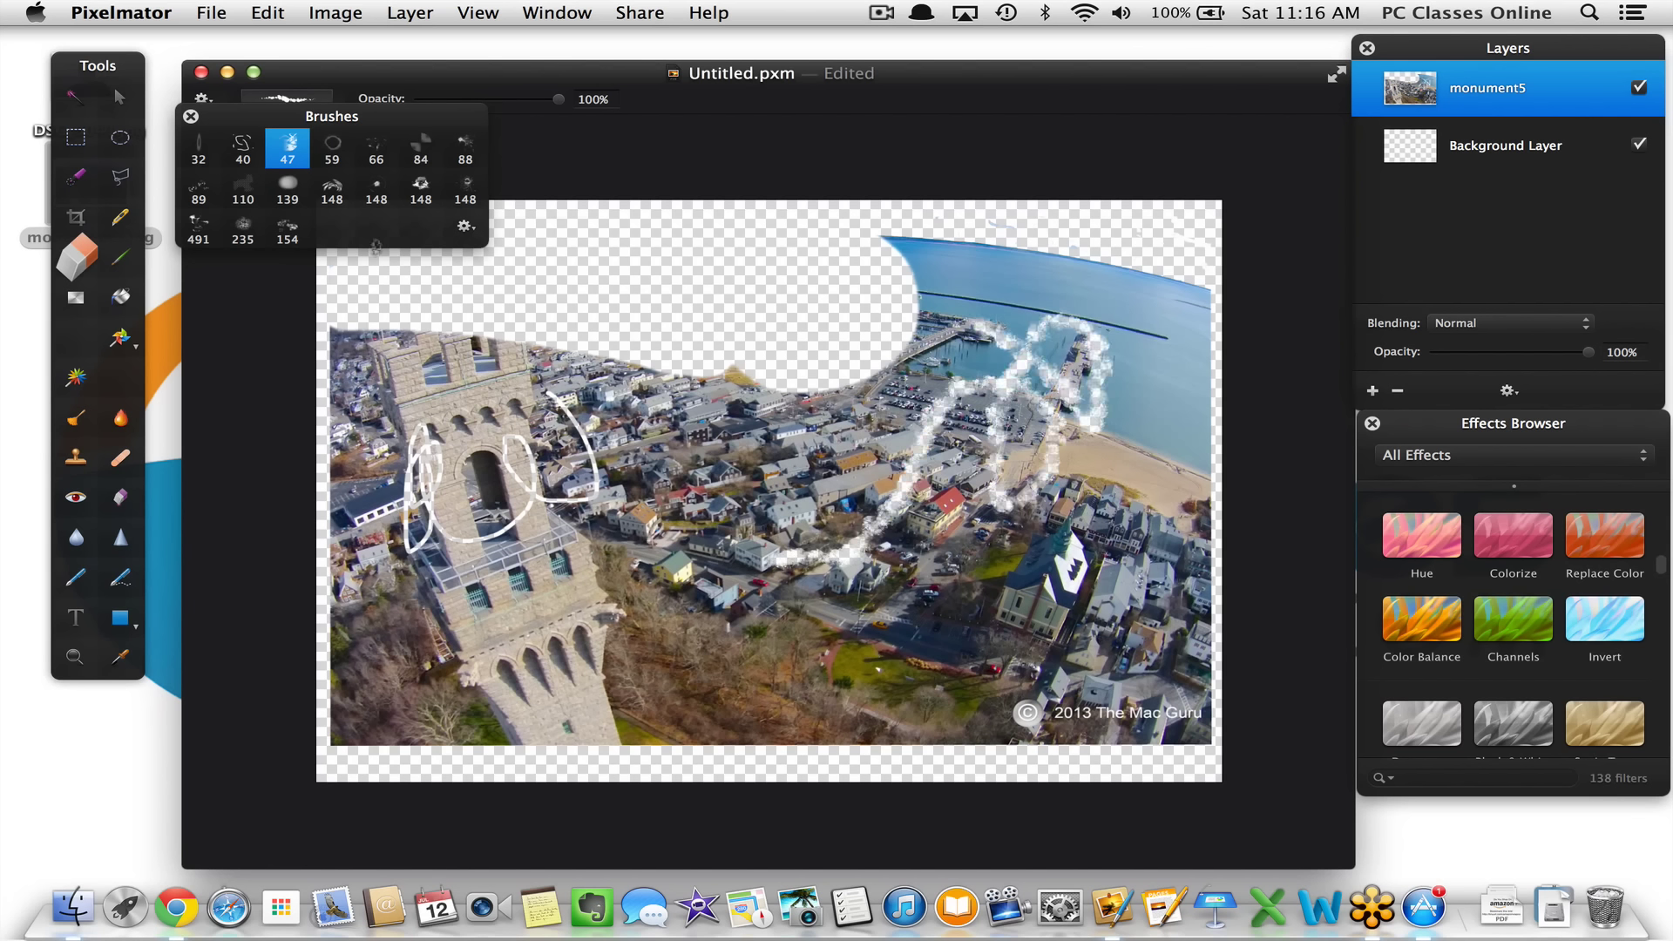
{"action": "left_click", "coordinate": [190, 118]}
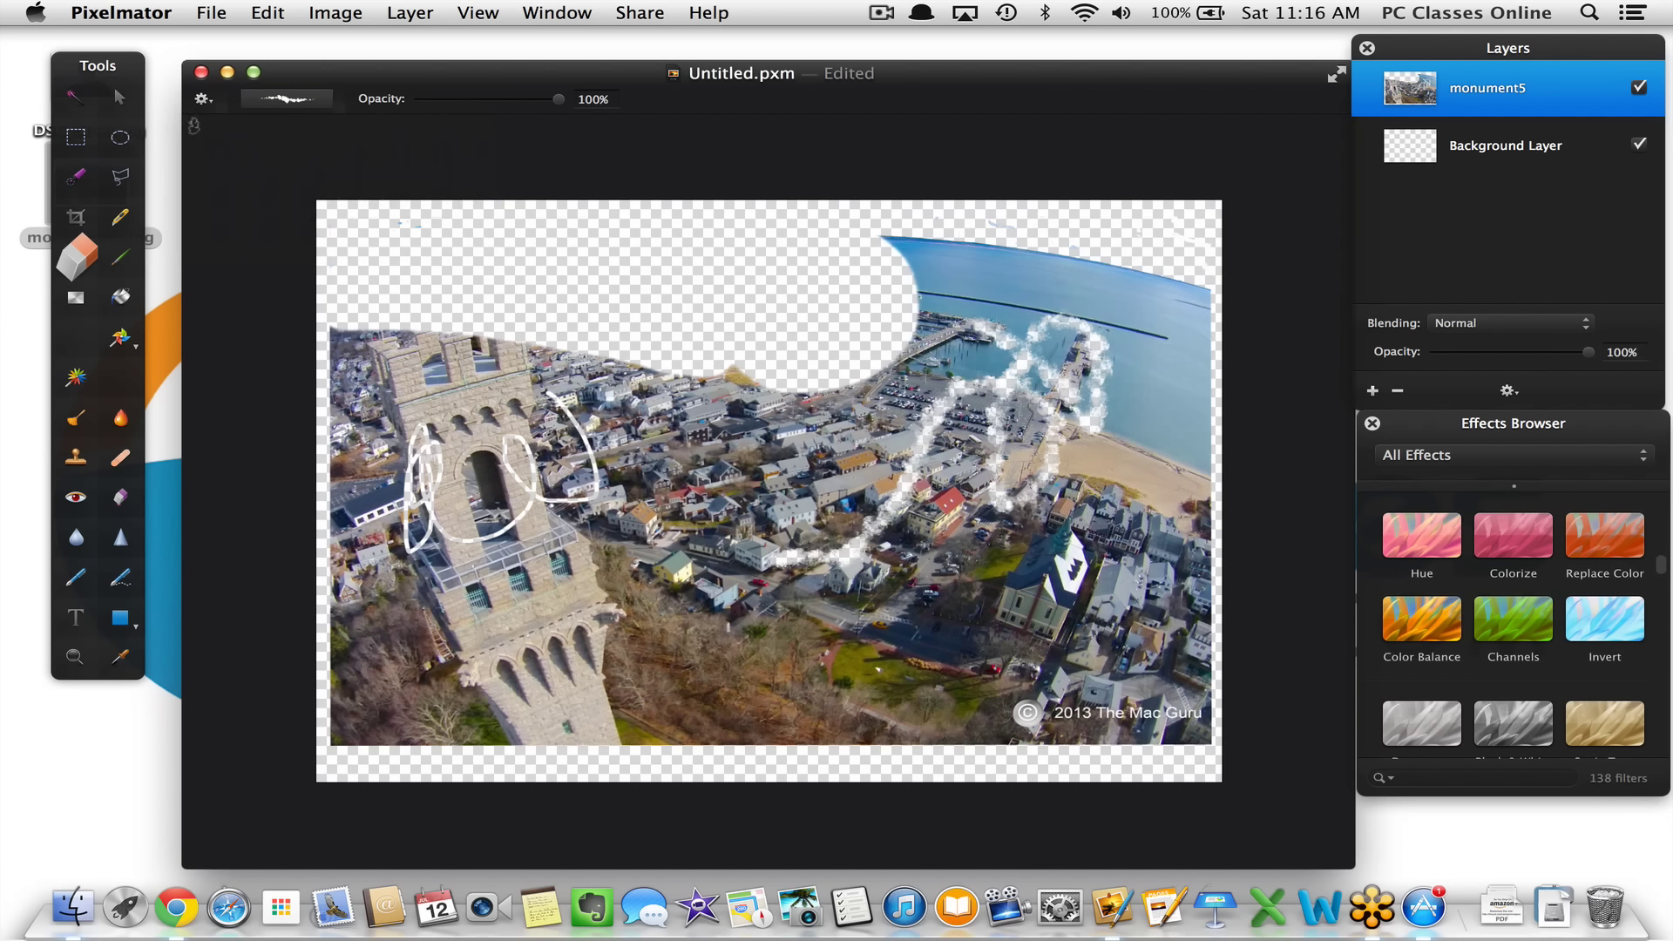
Paint yellow over the tower top with the Brush tool, then undo back to the original photo
{"action": "left_click", "coordinate": [122, 263]}
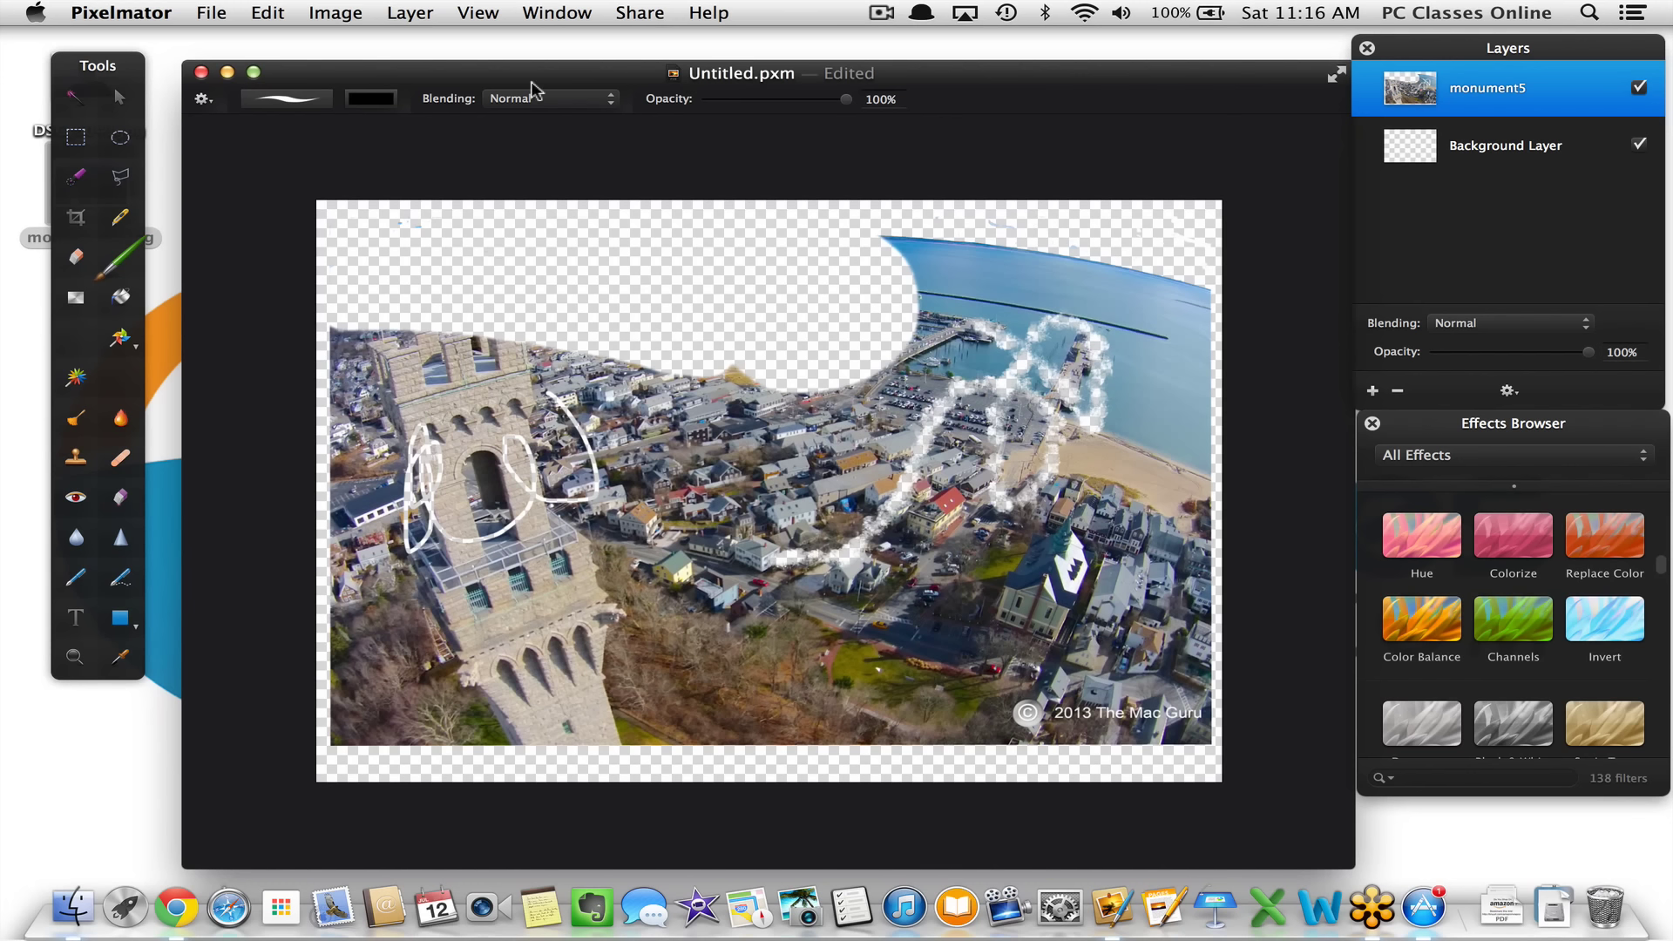
{"action": "left_click", "coordinate": [373, 97]}
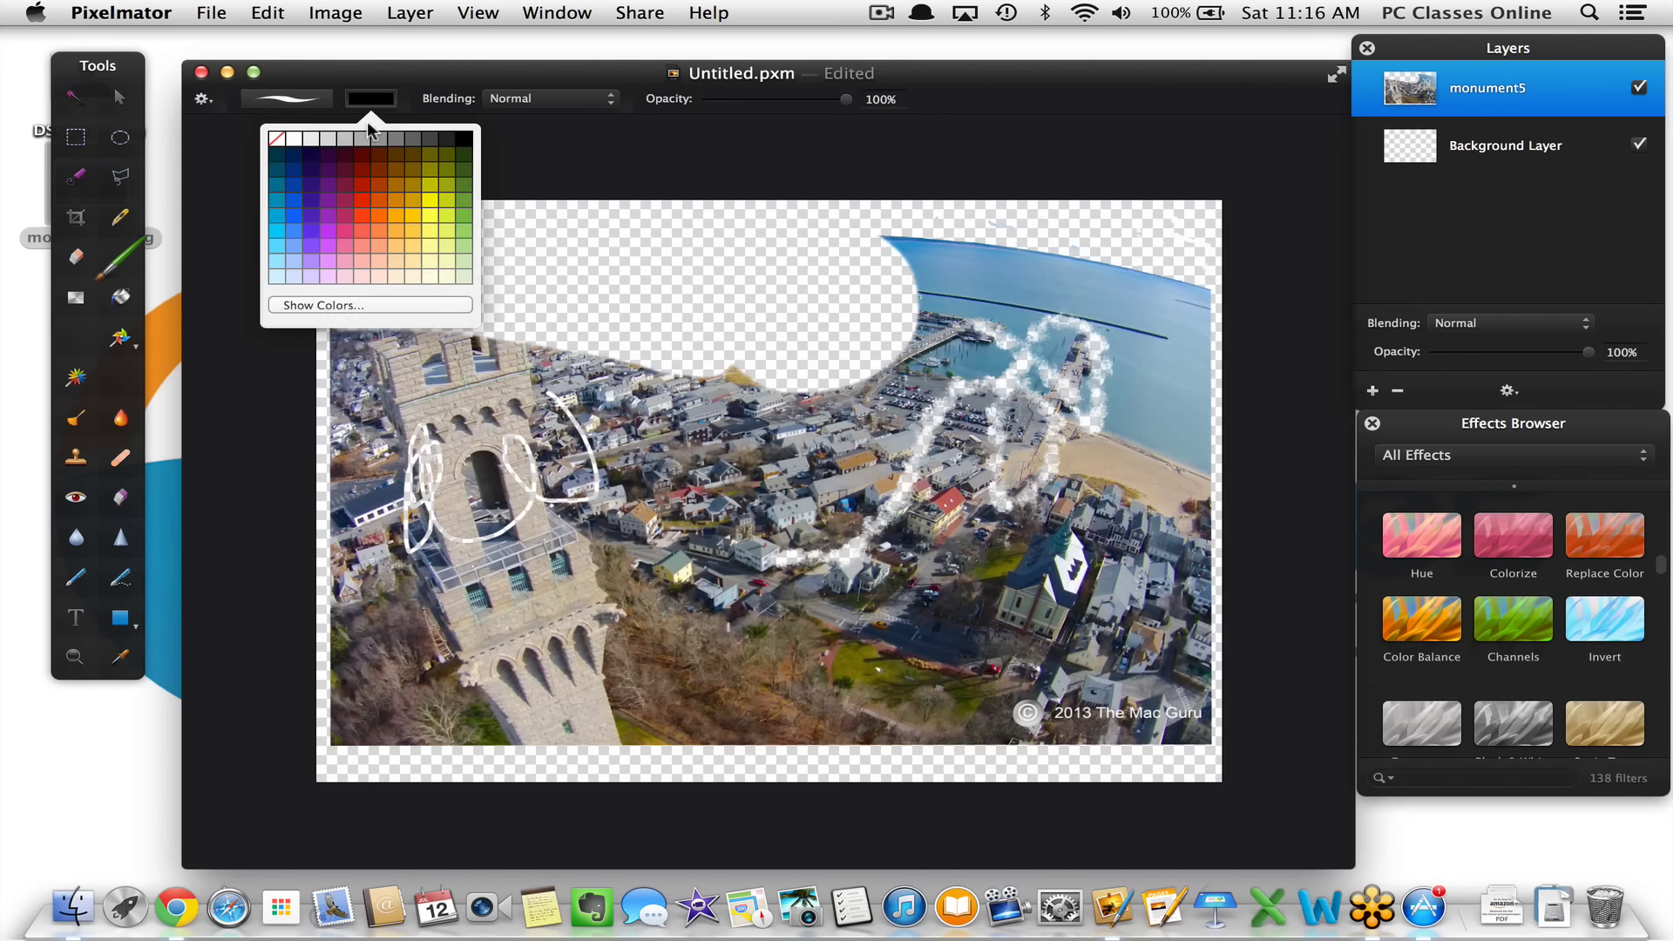
{"action": "left_click", "coordinate": [413, 216]}
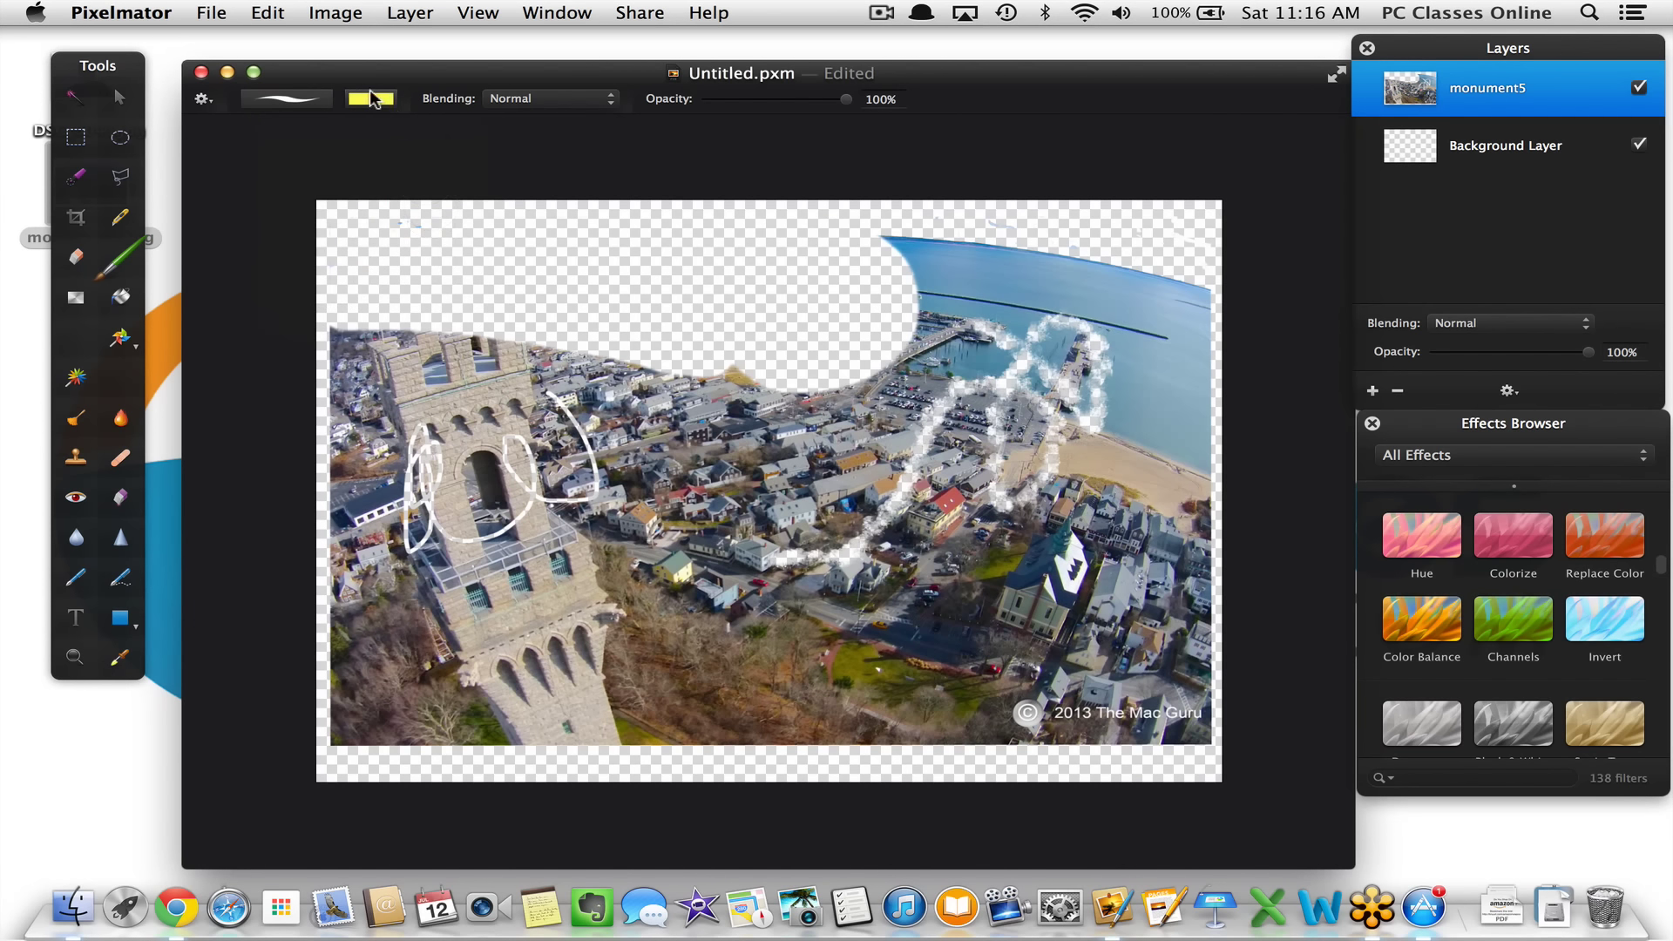
{"action": "mouse_move", "coordinate": [400, 419]}
{"action": "left_mouse_down"}
{"action": "mouse_move", "coordinate": [484, 361]}
{"action": "mouse_move", "coordinate": [444, 275]}
{"action": "mouse_move", "coordinate": [318, 414]}
{"action": "mouse_move", "coordinate": [440, 485]}
{"action": "mouse_move", "coordinate": [498, 453]}
{"action": "mouse_move", "coordinate": [562, 466]}
{"action": "mouse_move", "coordinate": [453, 514]}
{"action": "mouse_move", "coordinate": [451, 427]}
{"action": "left_mouse_up"}
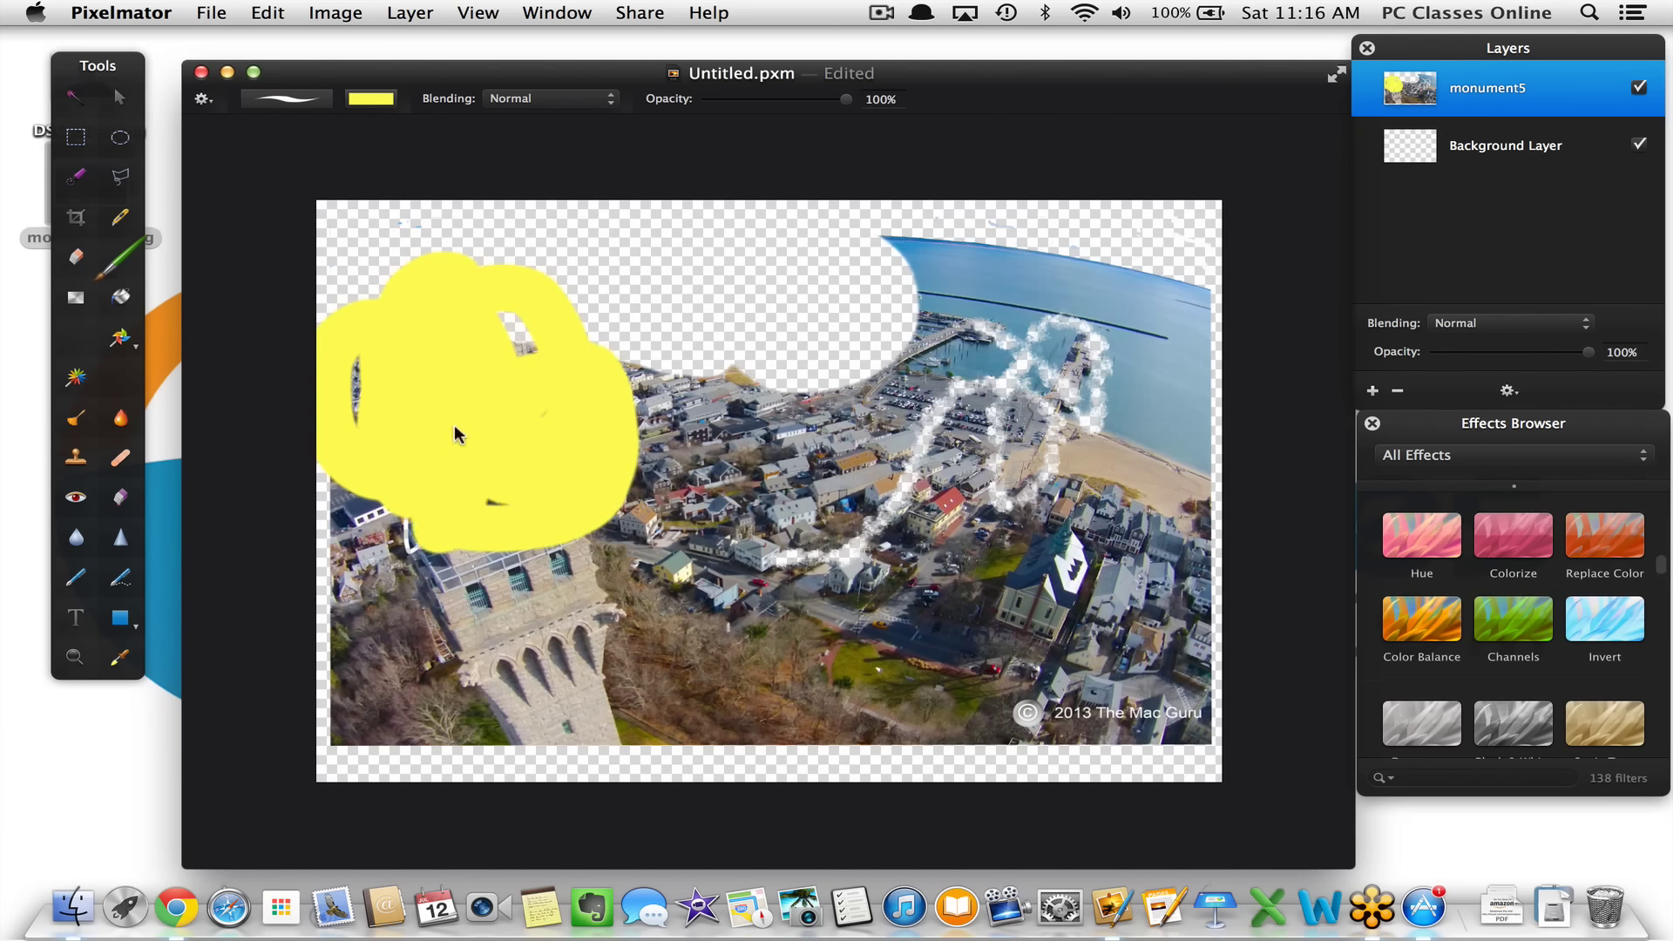
{"action": "key", "text": "super+z"}
{"action": "key", "text": "super+z"}
{"action": "key", "text": "super+z"}
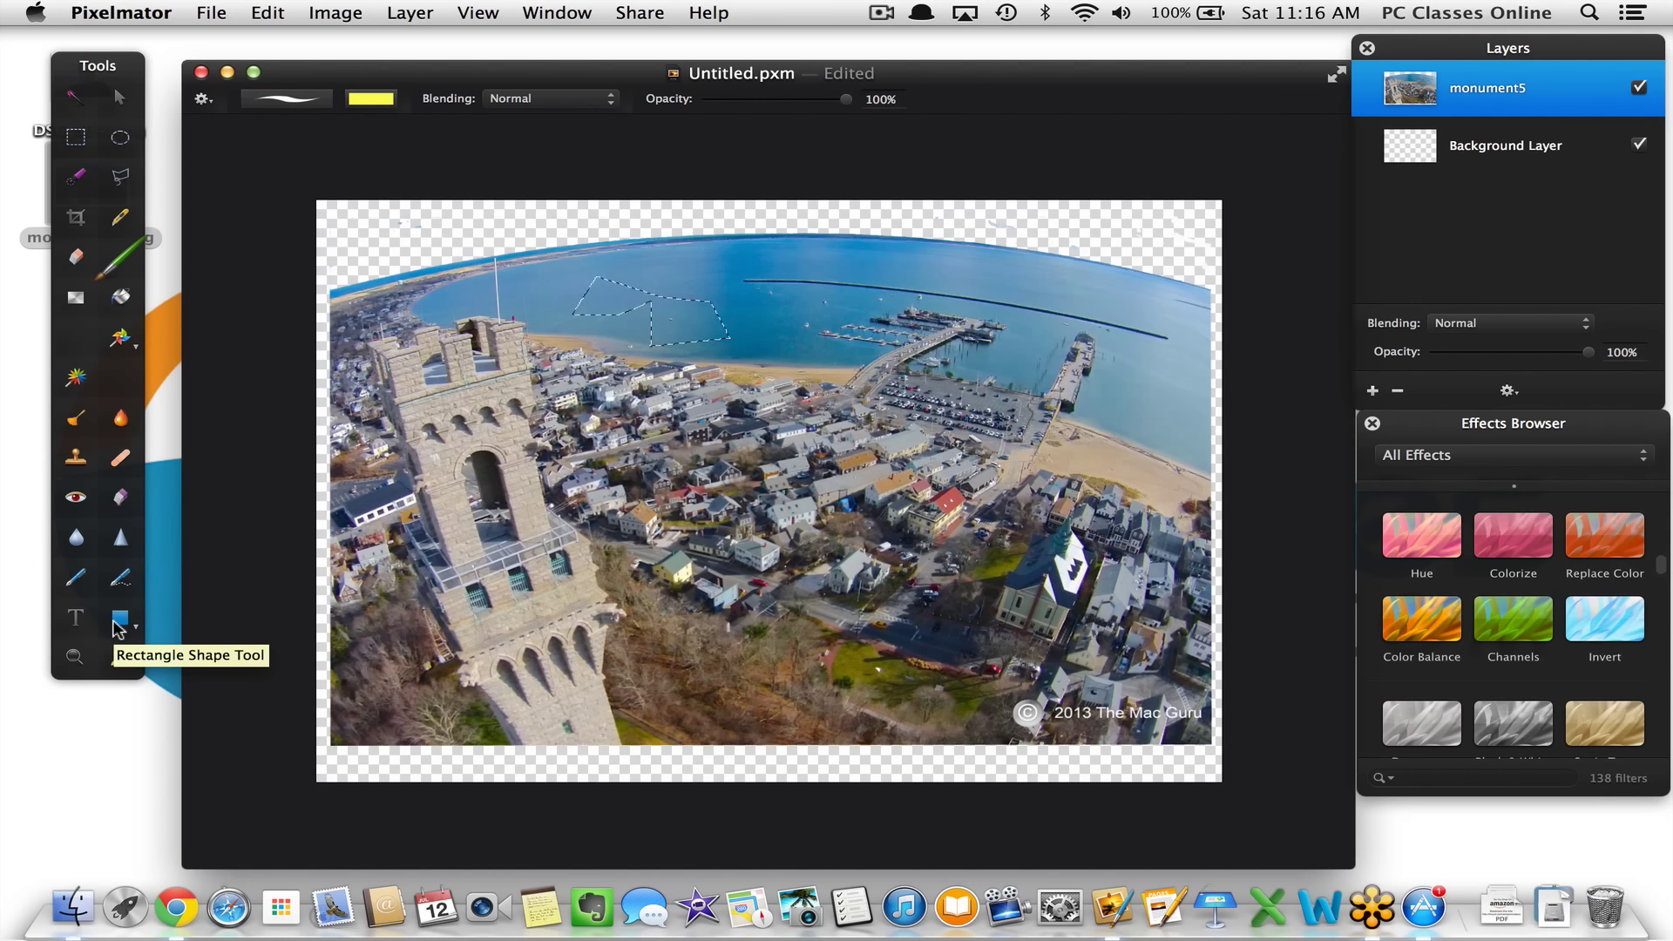
Deselect and drag grey gradients across the monument5 layer with the Gradient tool
{"action": "left_click", "coordinate": [77, 311]}
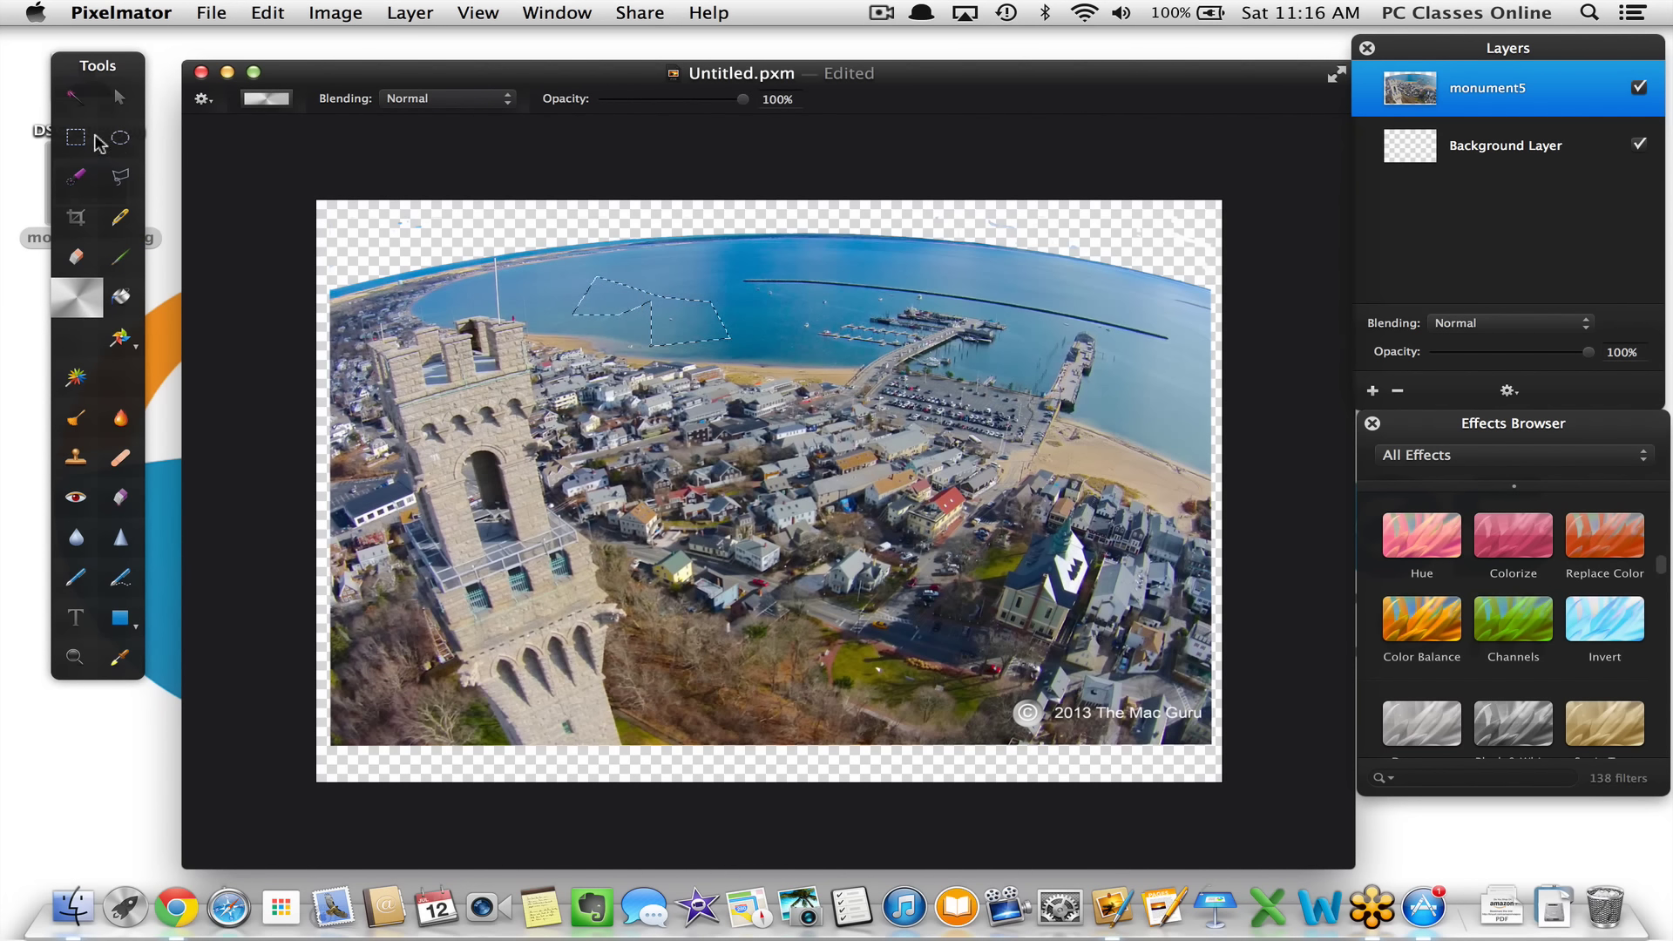
{"action": "key", "text": "super+d"}
{"action": "left_click_drag", "start_coordinate": [362, 248], "coordinate": [775, 620]}
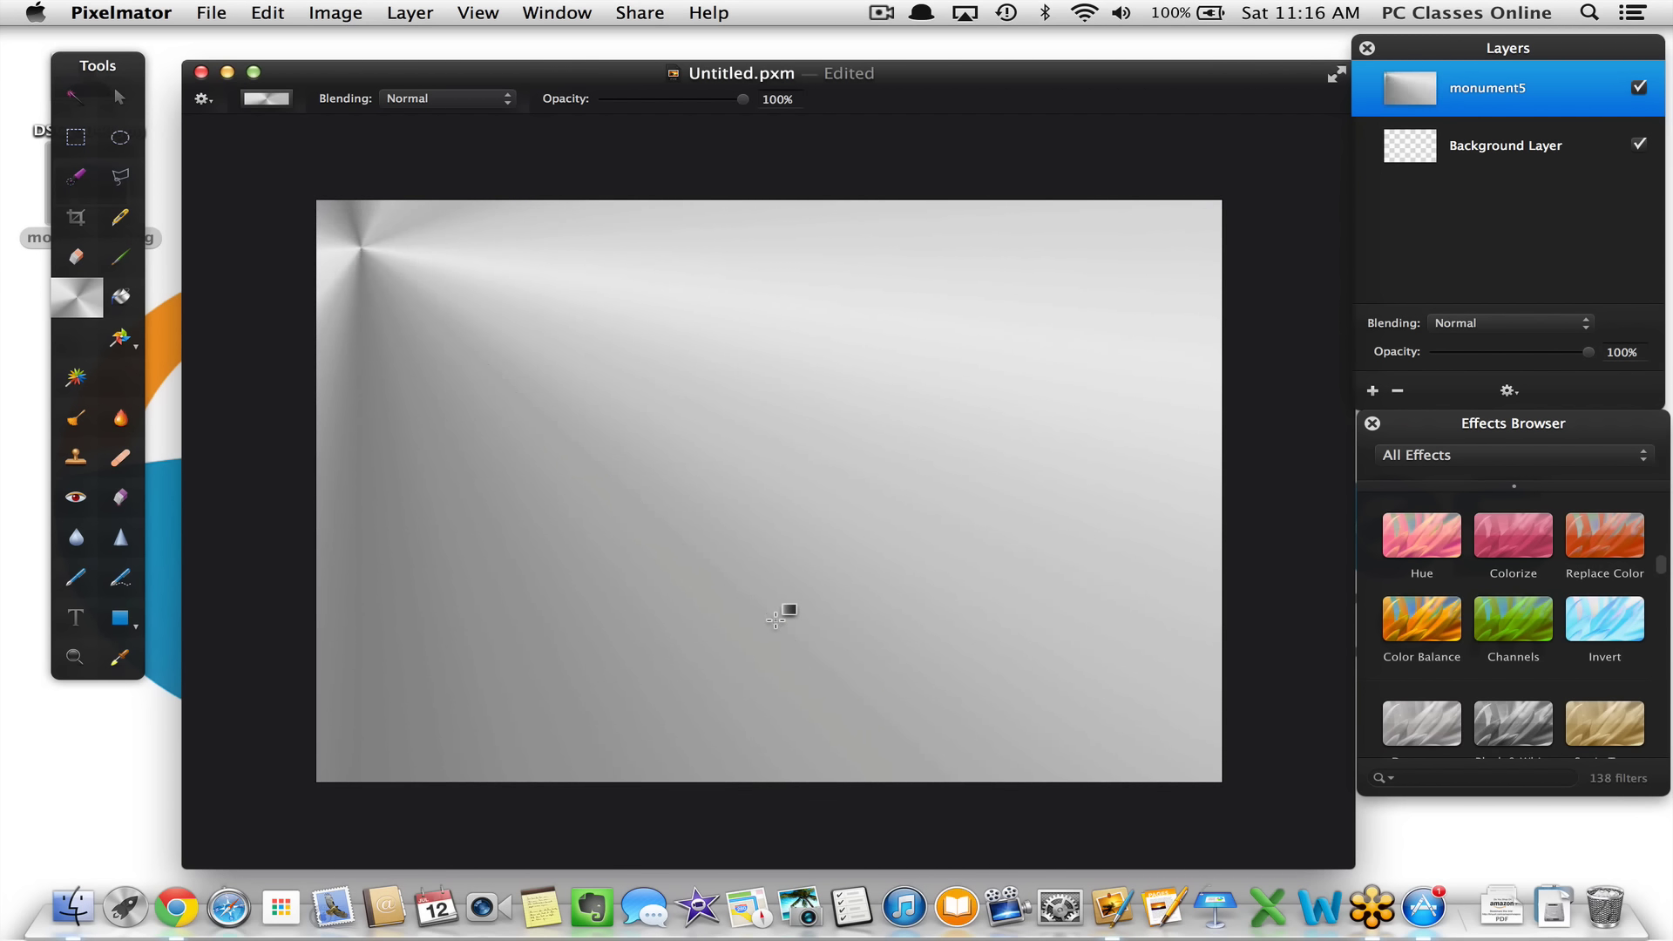
{"action": "left_click_drag", "start_coordinate": [360, 249], "coordinate": [430, 378]}
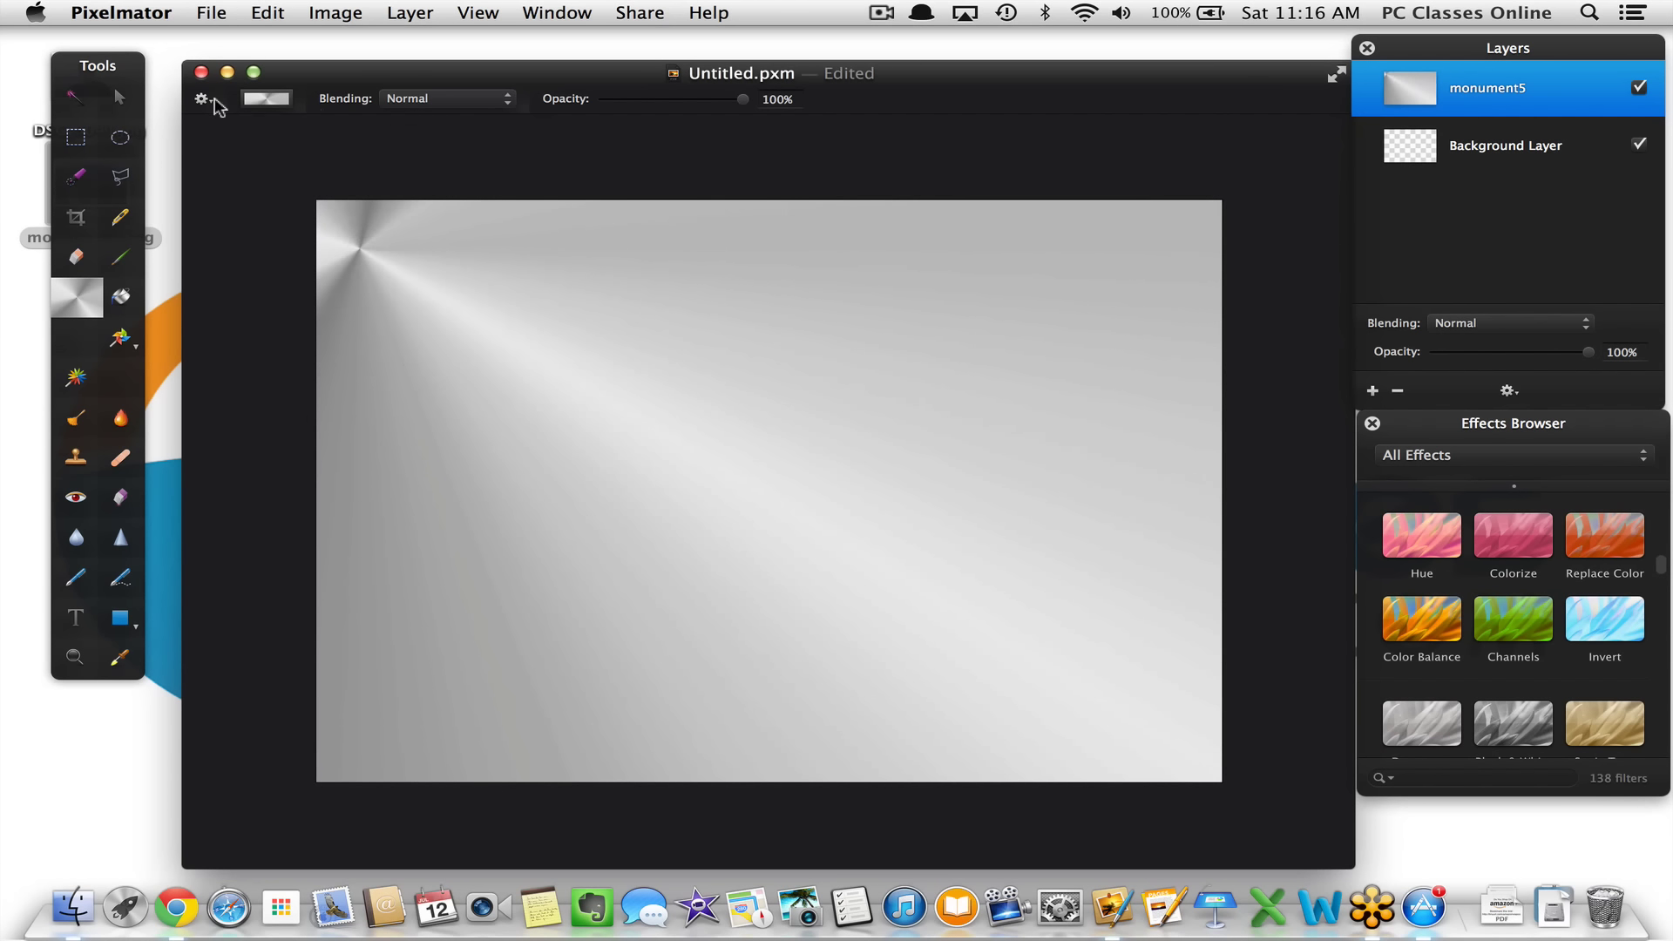
Refill the monument5 layer with a diagonal purple gradient from the presets
{"action": "left_click", "coordinate": [264, 102]}
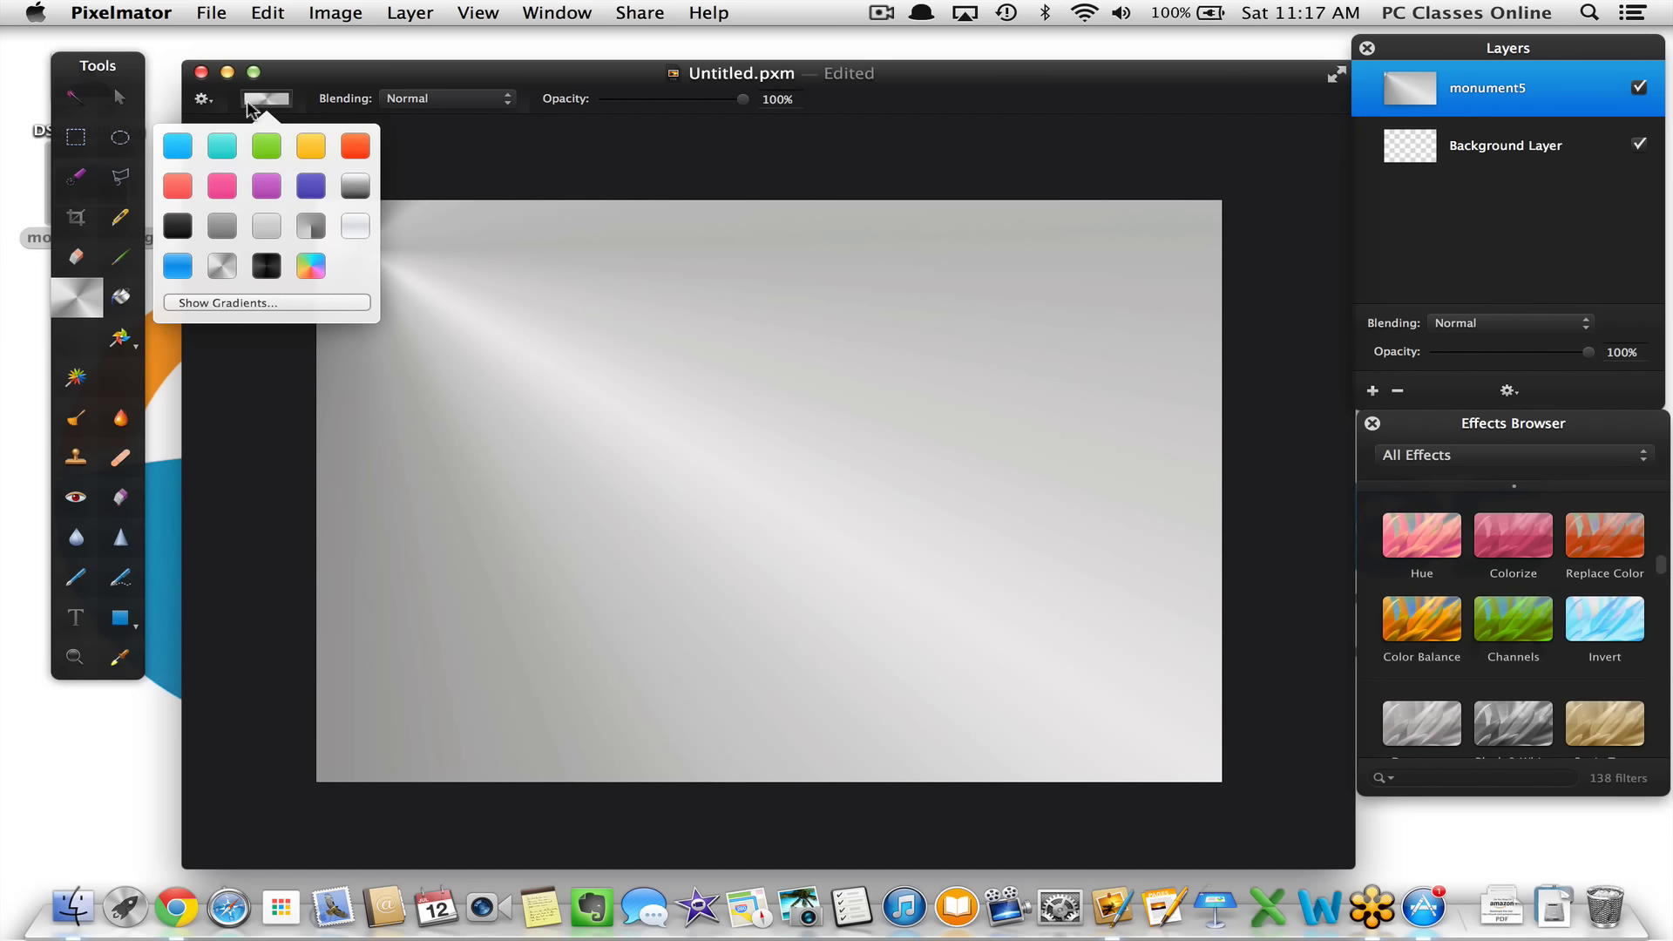
{"action": "key", "text": "Escape"}
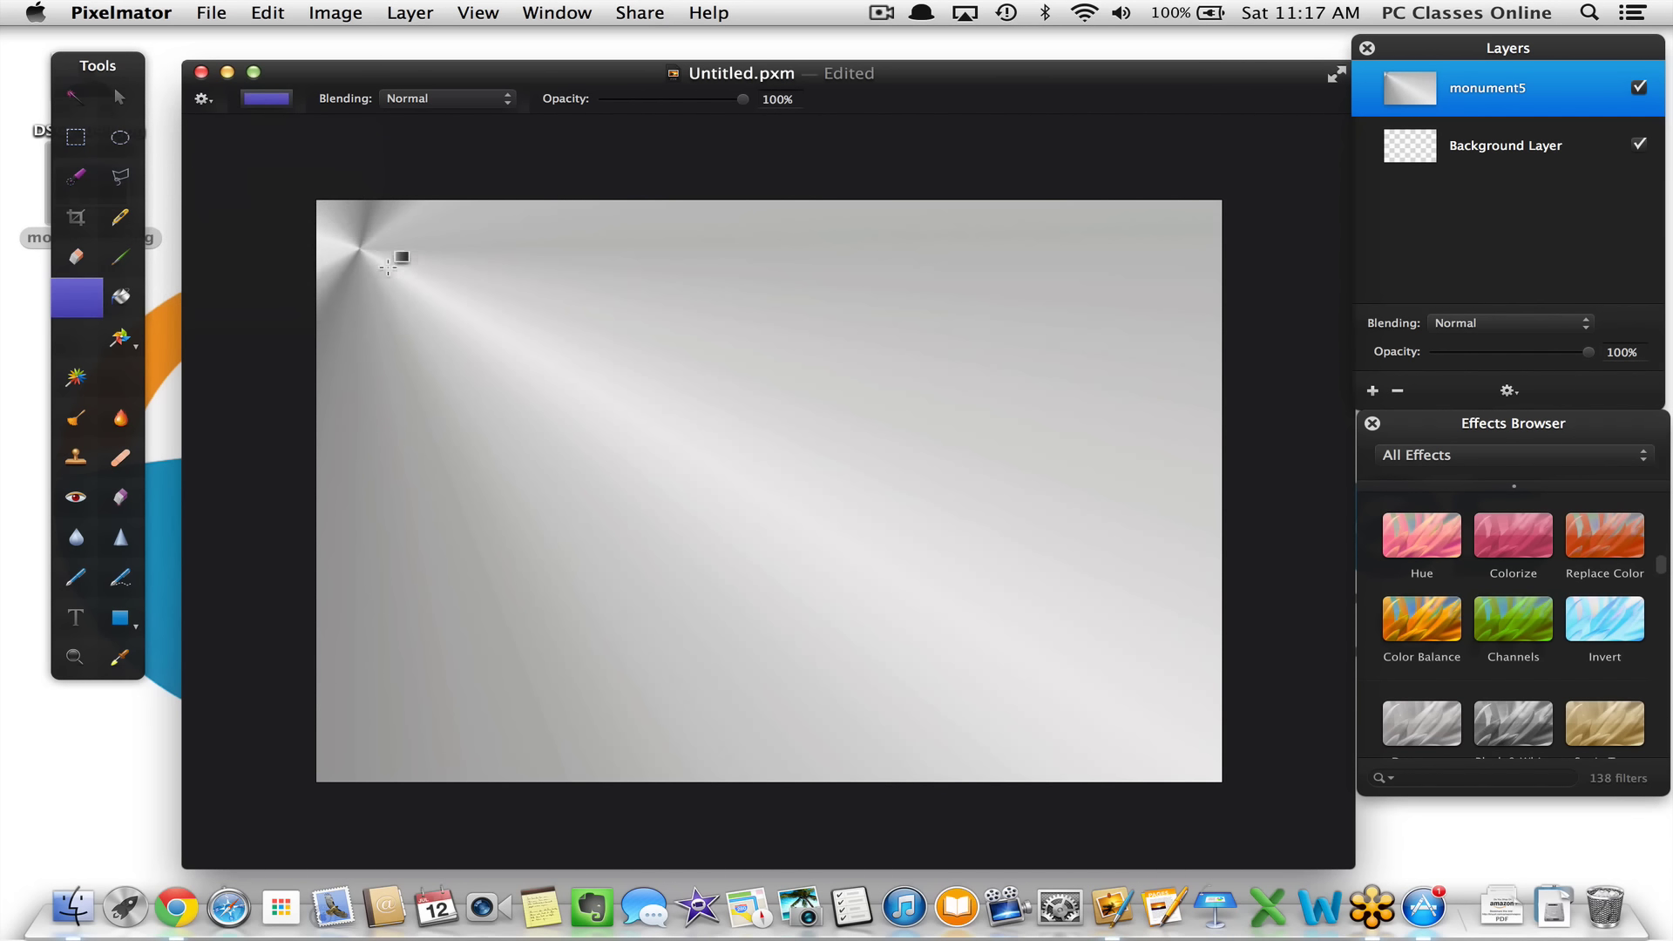
{"action": "left_click_drag", "start_coordinate": [370, 224], "coordinate": [412, 619]}
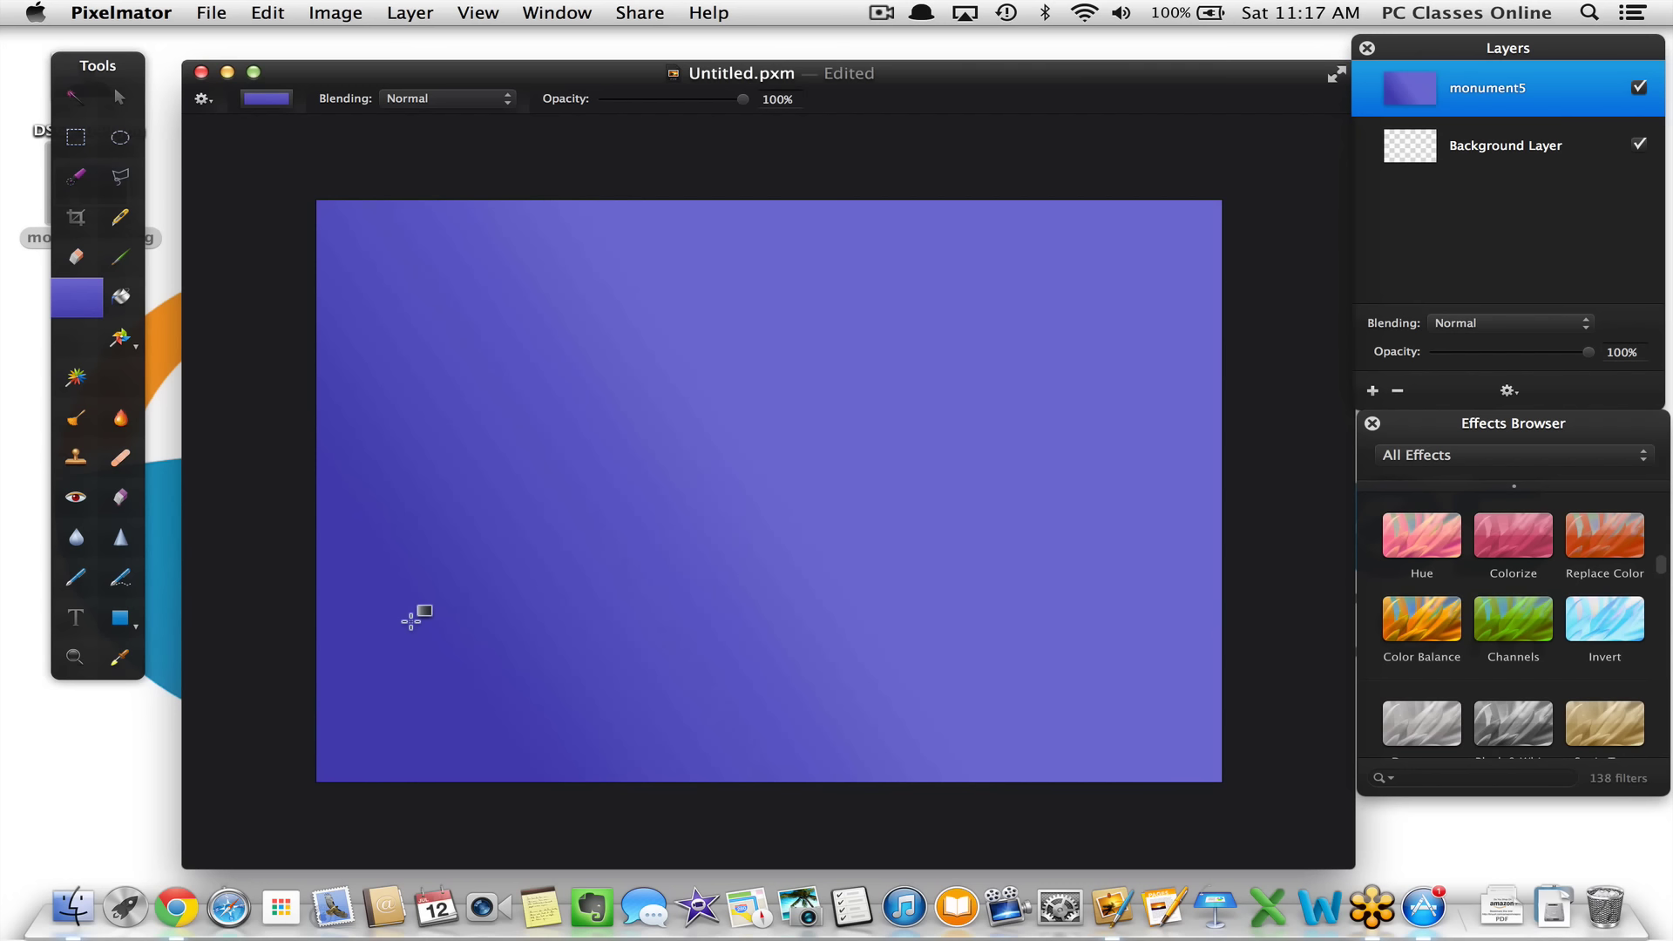
Fill the layer with a silver angle gradient, then a rainbow angle gradient from the centre
{"action": "left_click", "coordinate": [252, 98]}
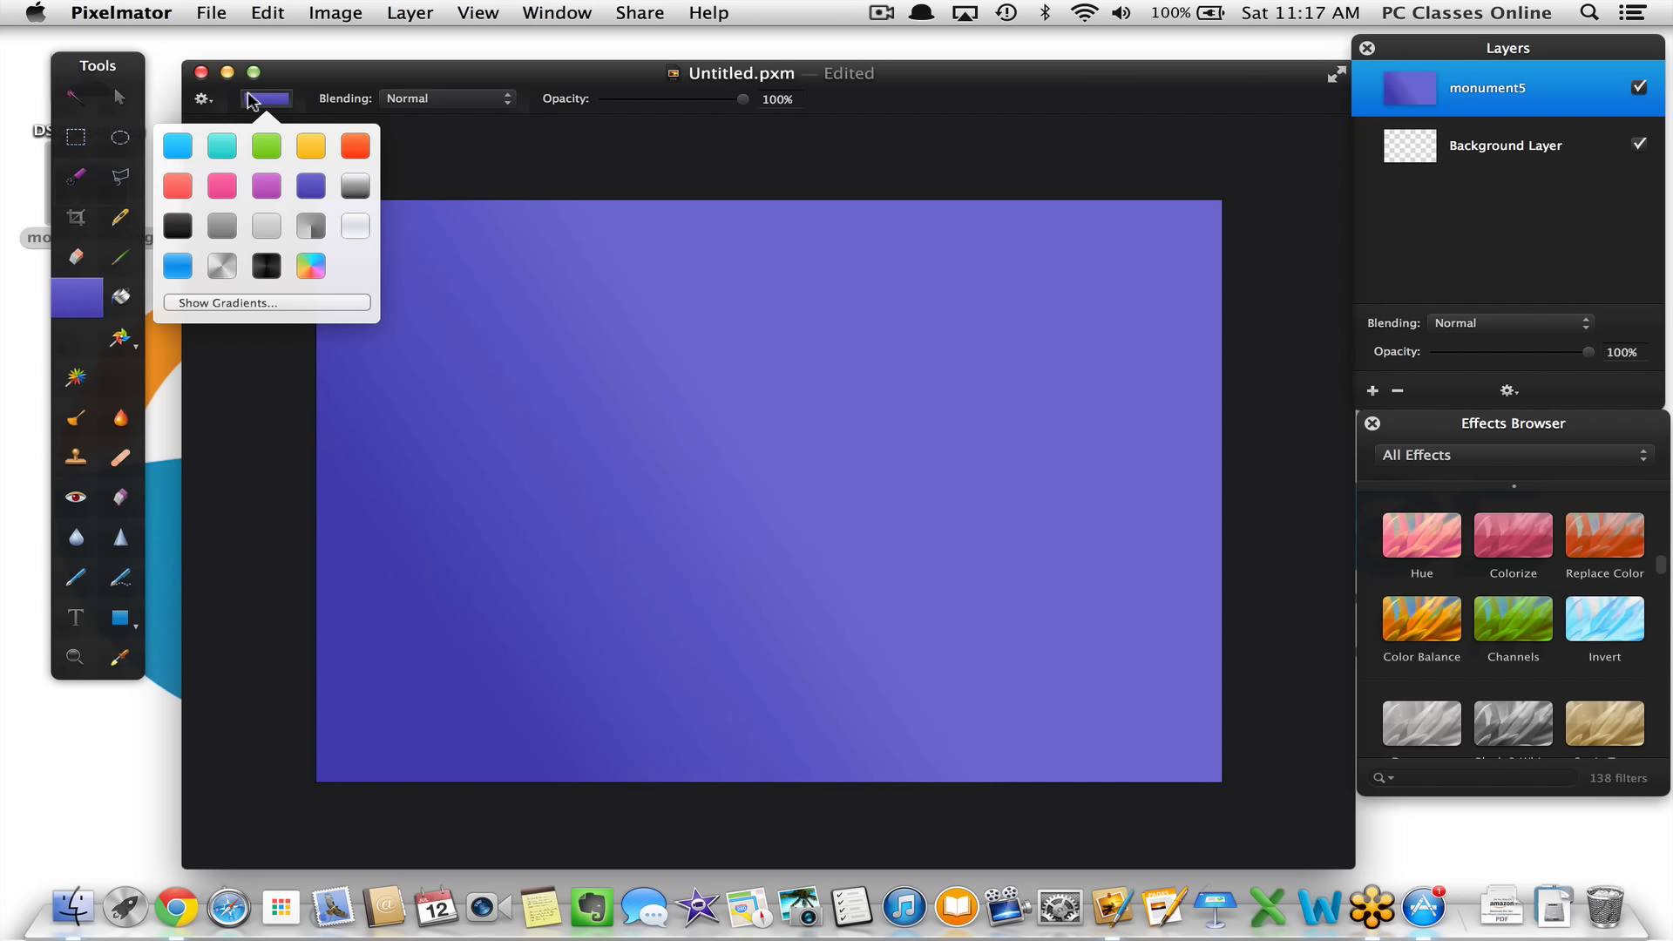
{"action": "left_click", "coordinate": [222, 266]}
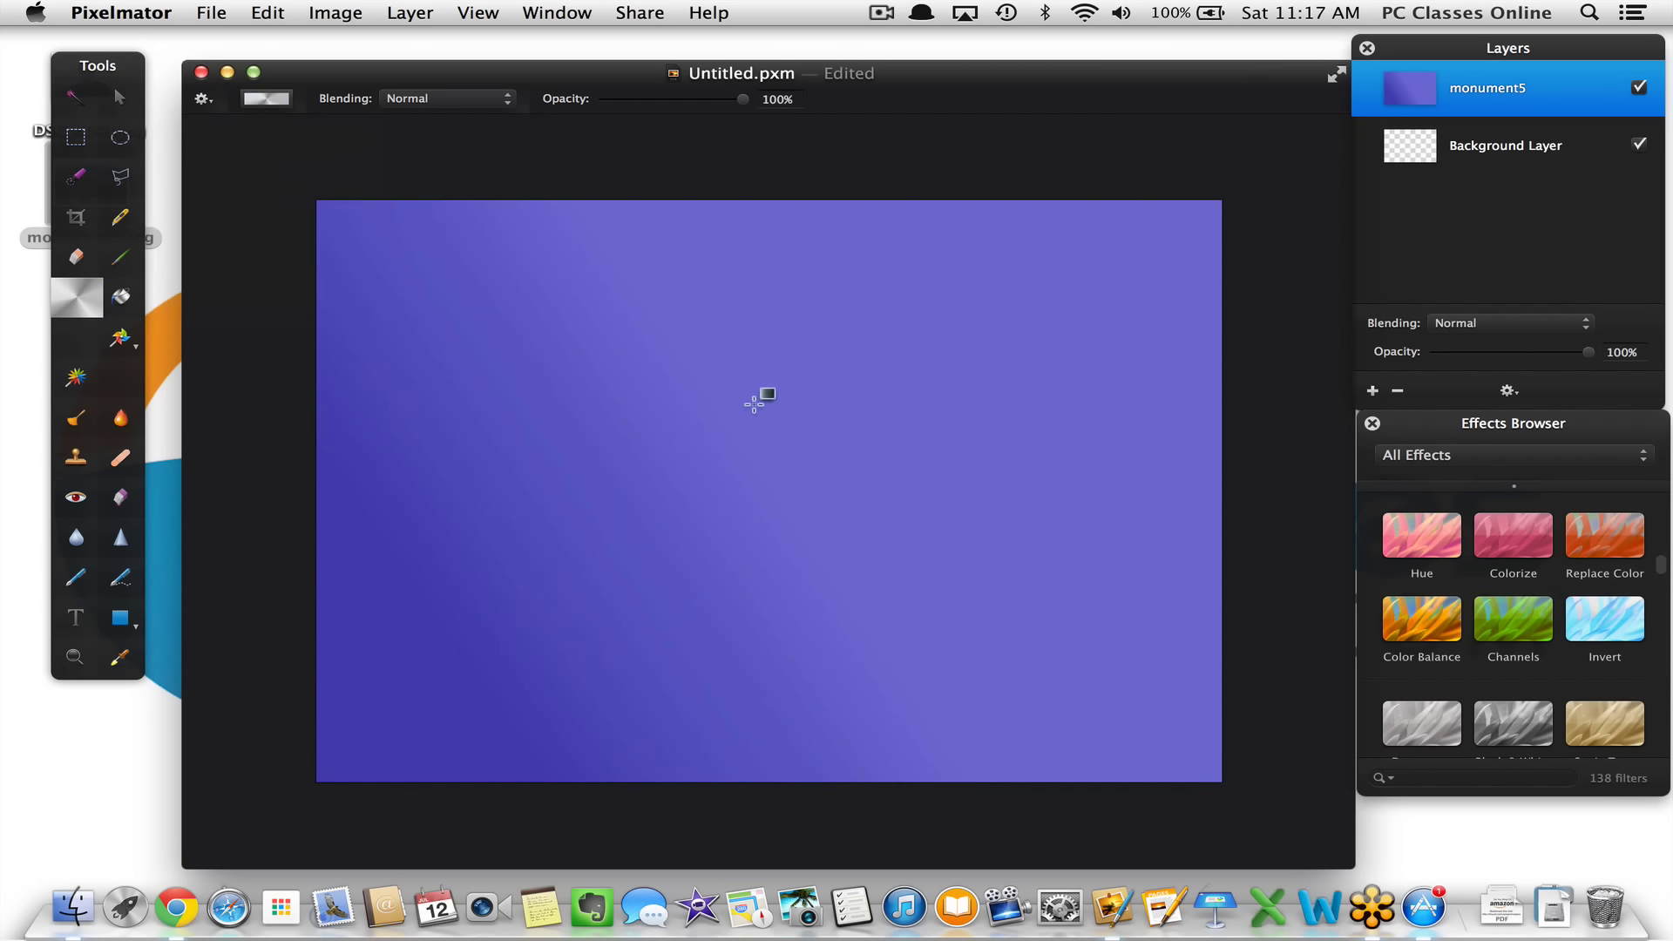
{"action": "left_click_drag", "start_coordinate": [760, 466], "coordinate": [747, 397]}
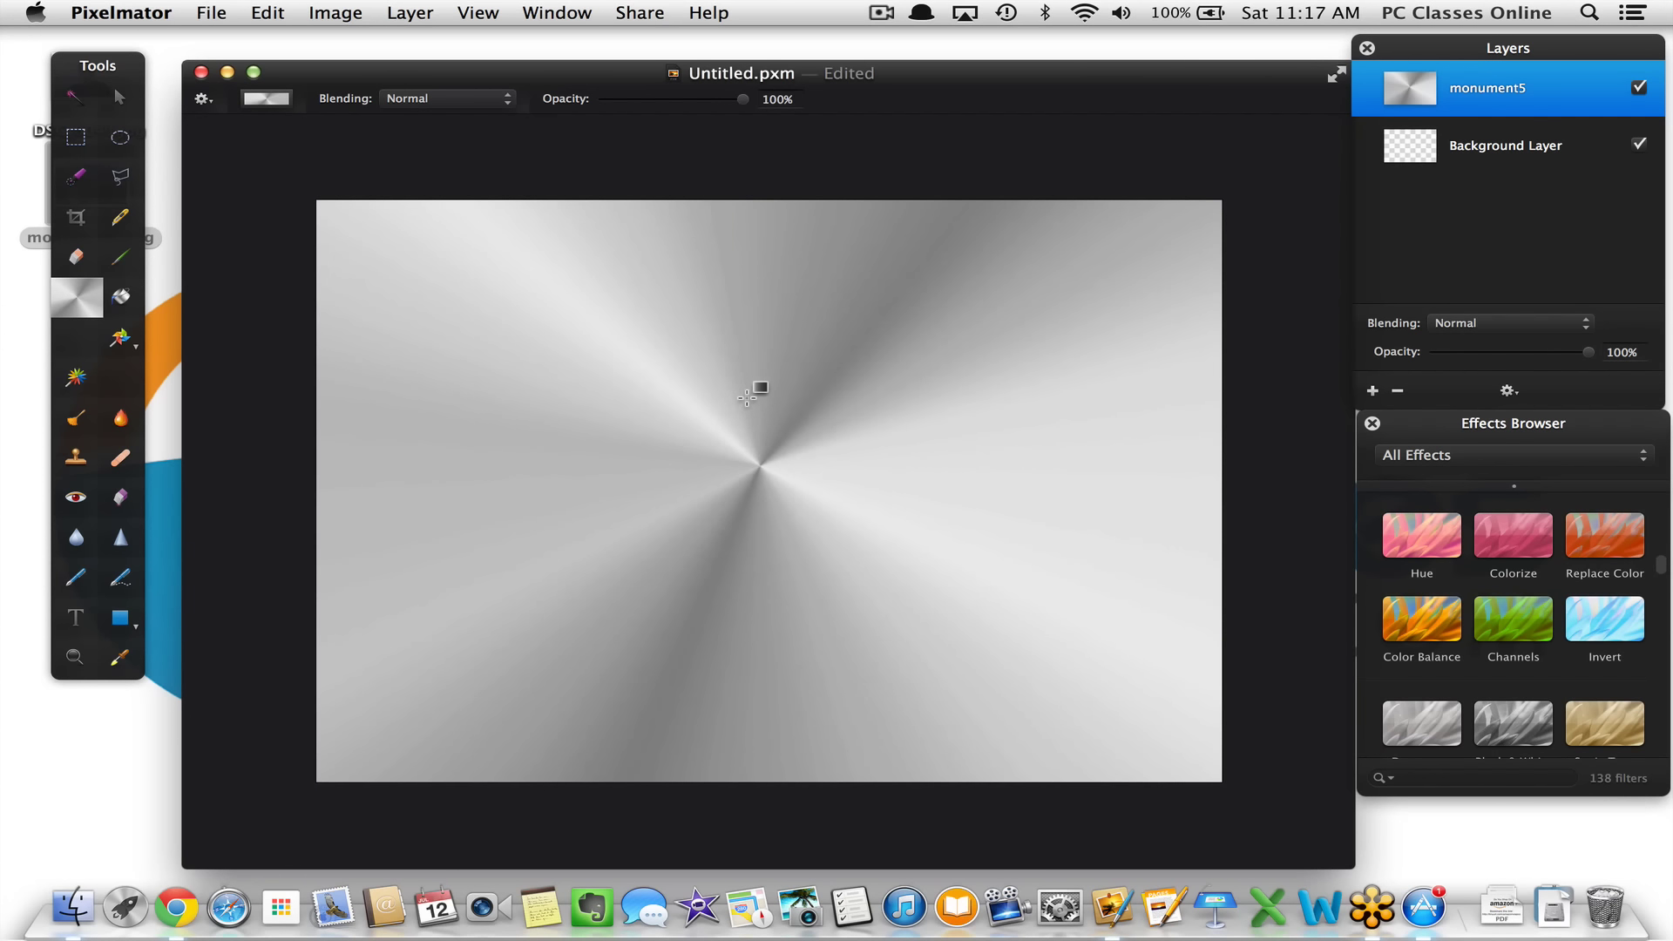
{"action": "left_click", "coordinate": [276, 101]}
{"action": "left_click", "coordinate": [311, 266]}
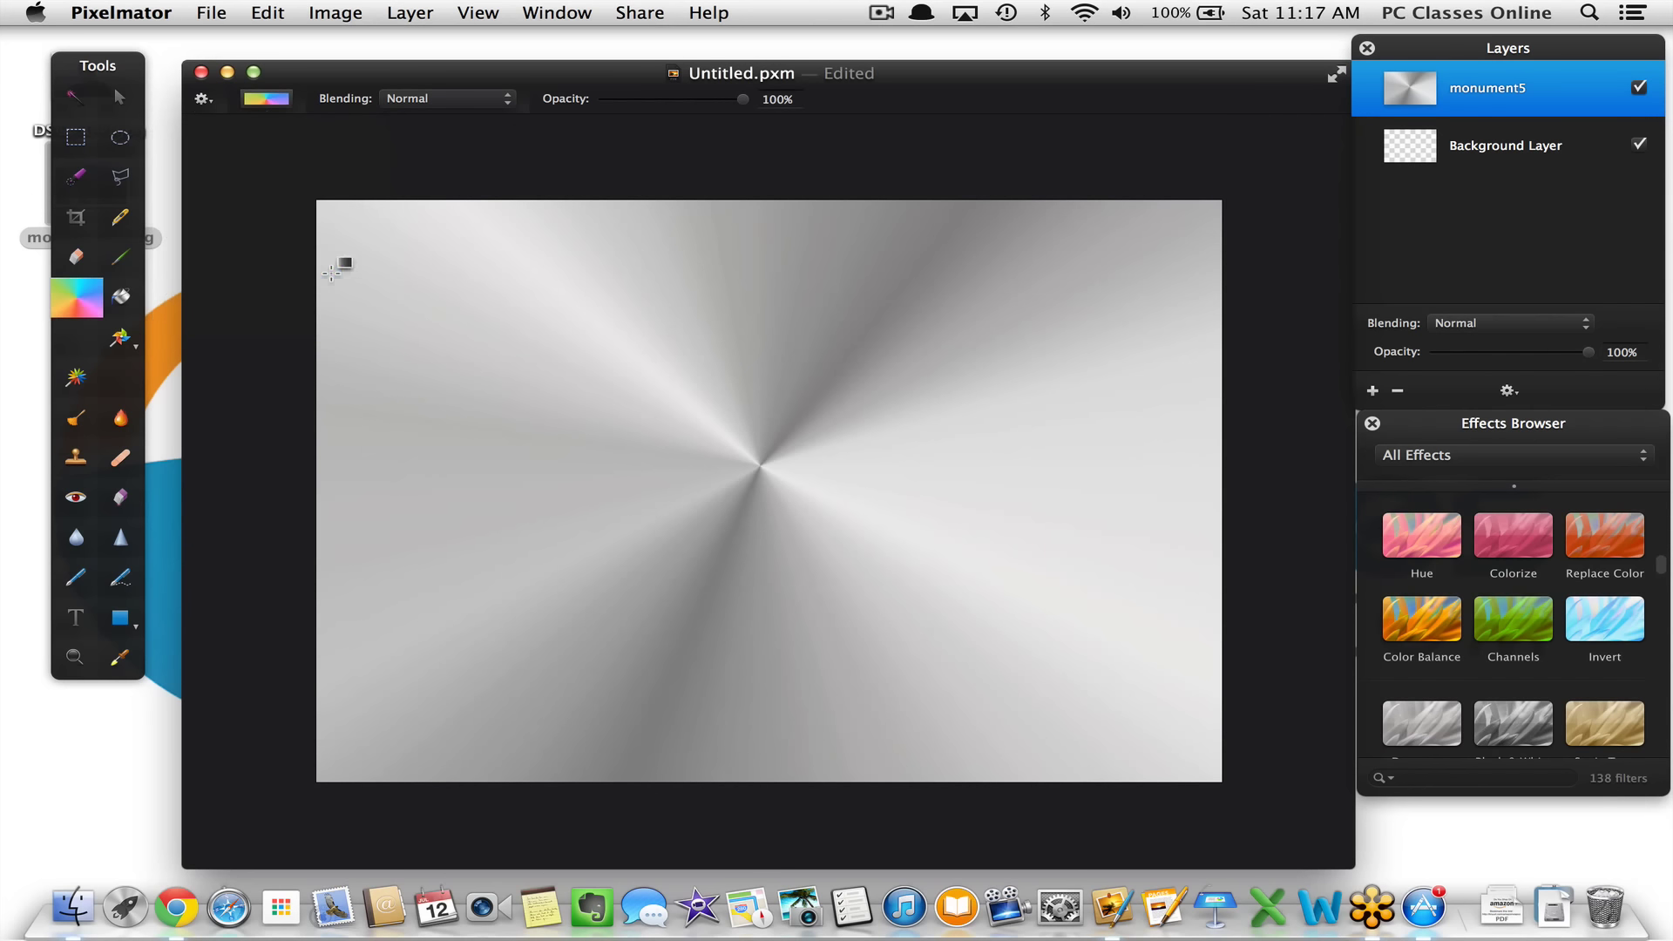
{"action": "left_click_drag", "start_coordinate": [773, 534], "coordinate": [759, 429]}
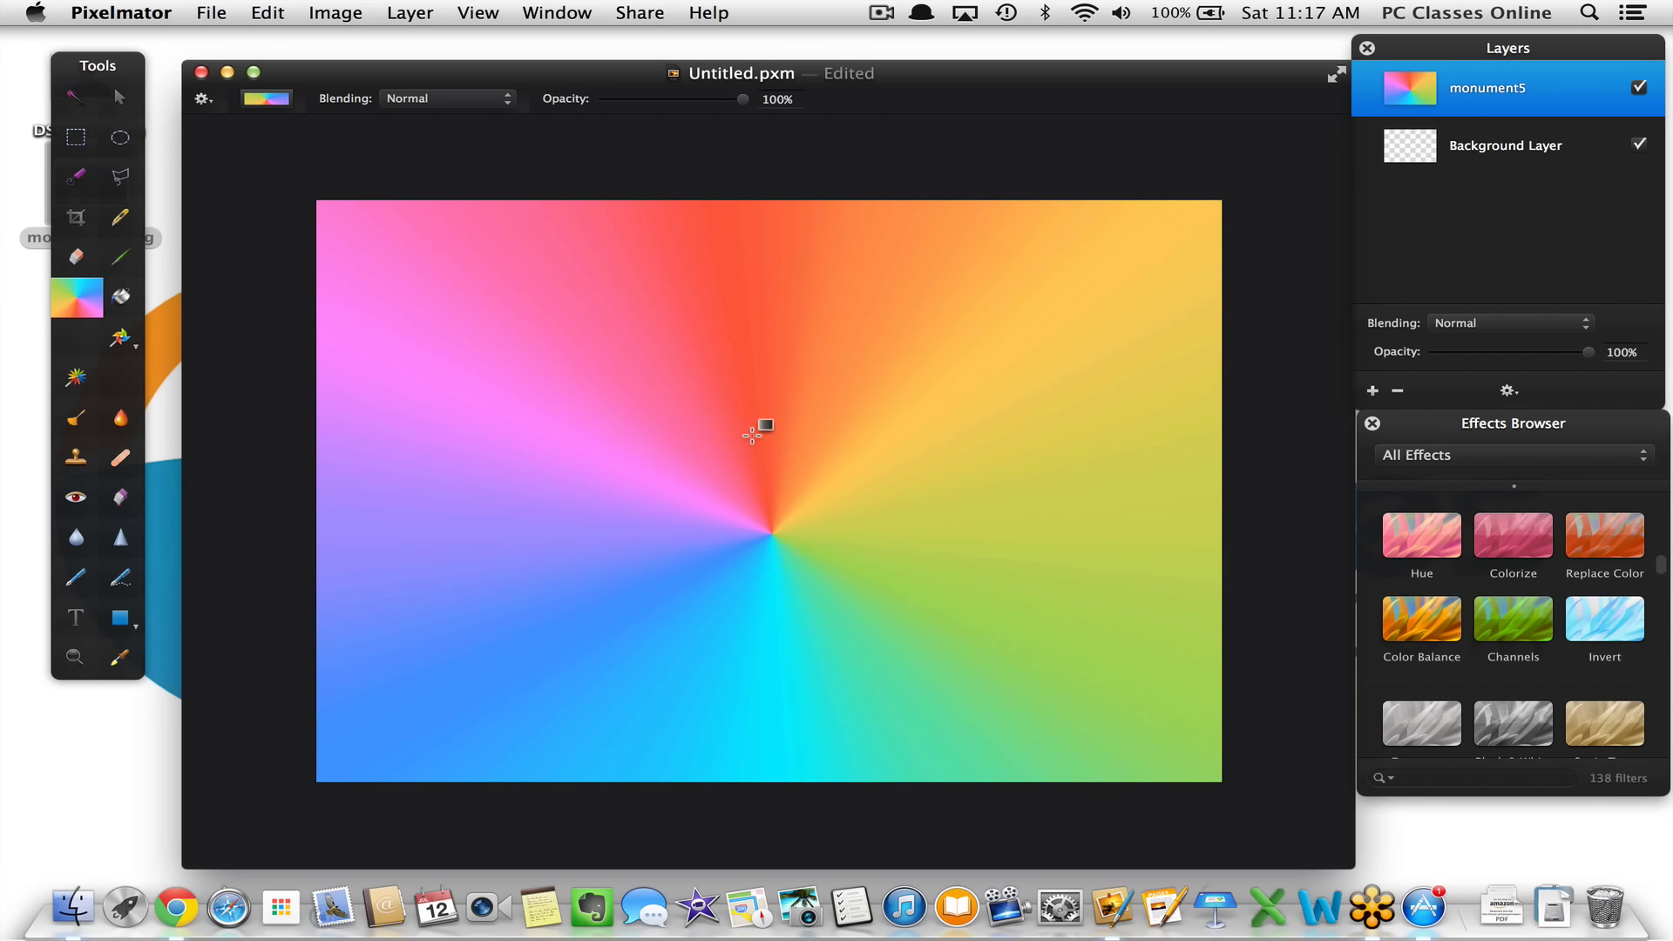
Open the full Gradients editor from the preset gradient list
{"action": "left_click", "coordinate": [275, 101]}
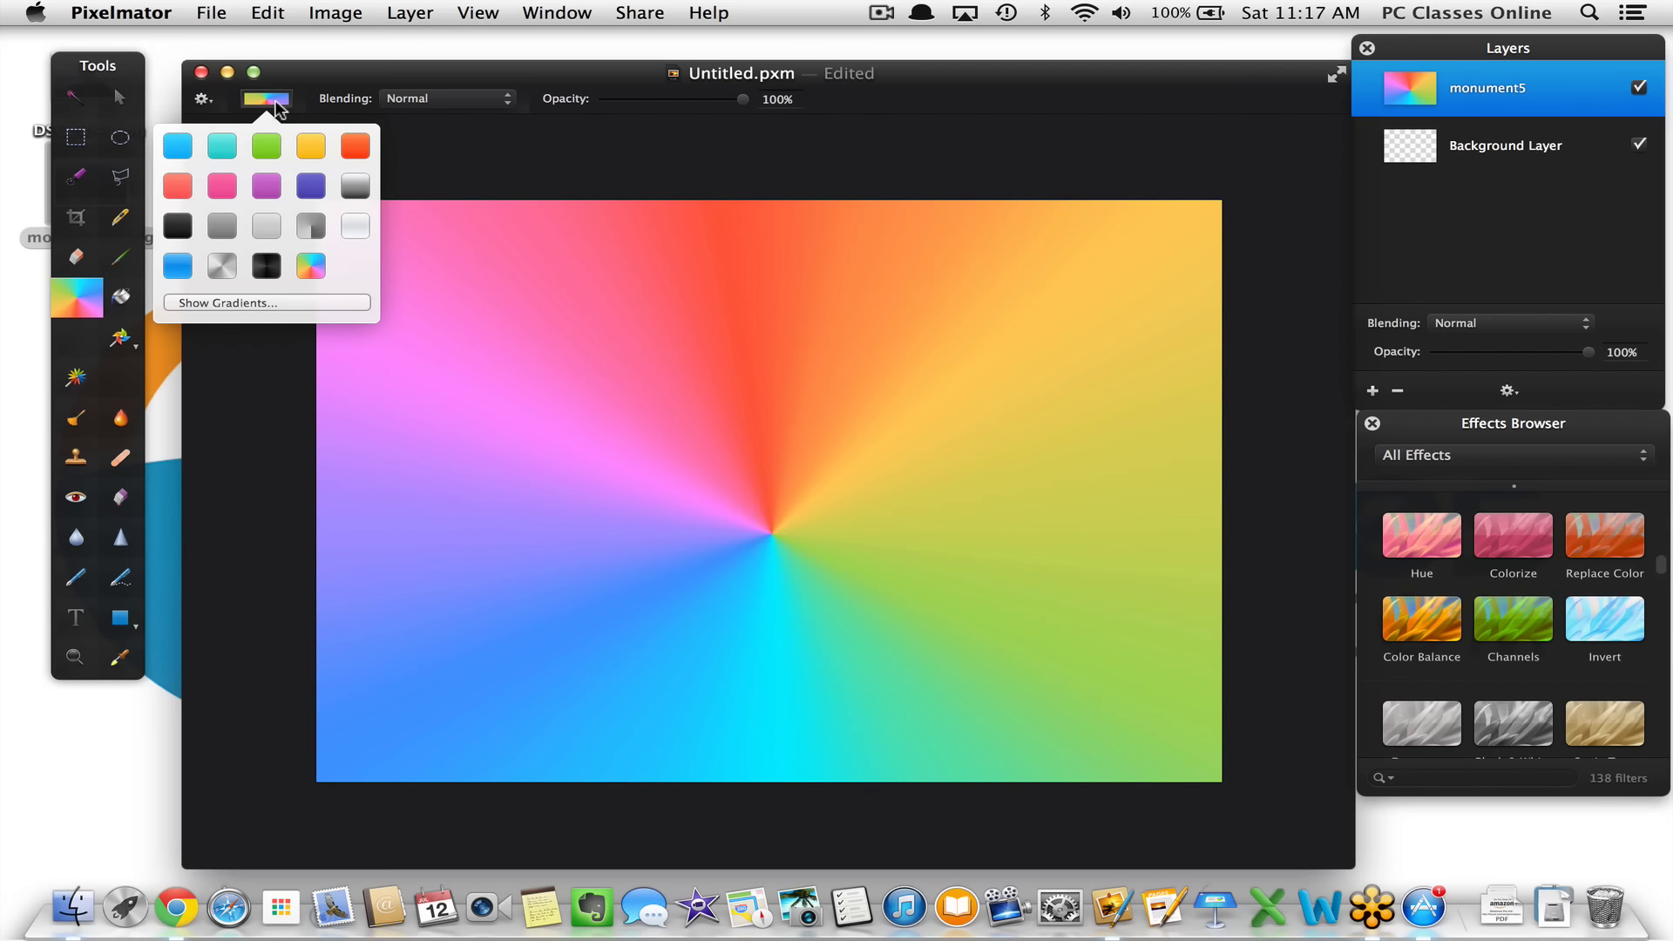
{"action": "left_click", "coordinate": [277, 102]}
{"action": "left_click", "coordinate": [277, 102]}
{"action": "left_click", "coordinate": [262, 302]}
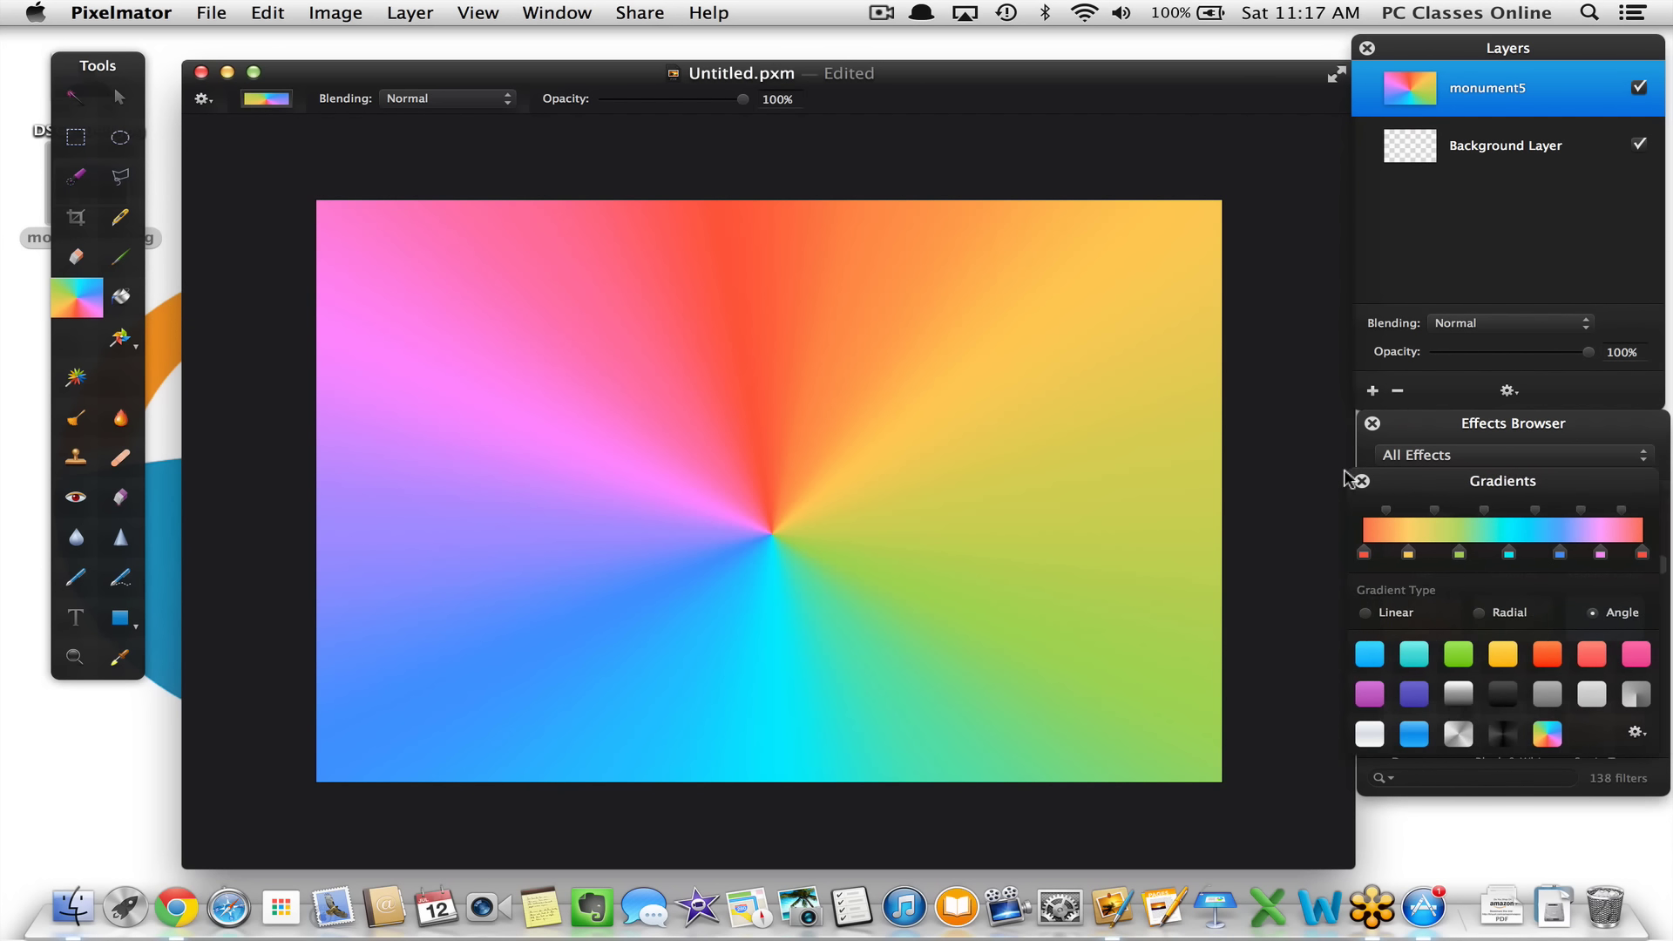
Detach the Gradients panel and draw linear, then radial rainbow gradients across the canvas
{"action": "left_click_drag", "start_coordinate": [1501, 485], "coordinate": [1054, 343]}
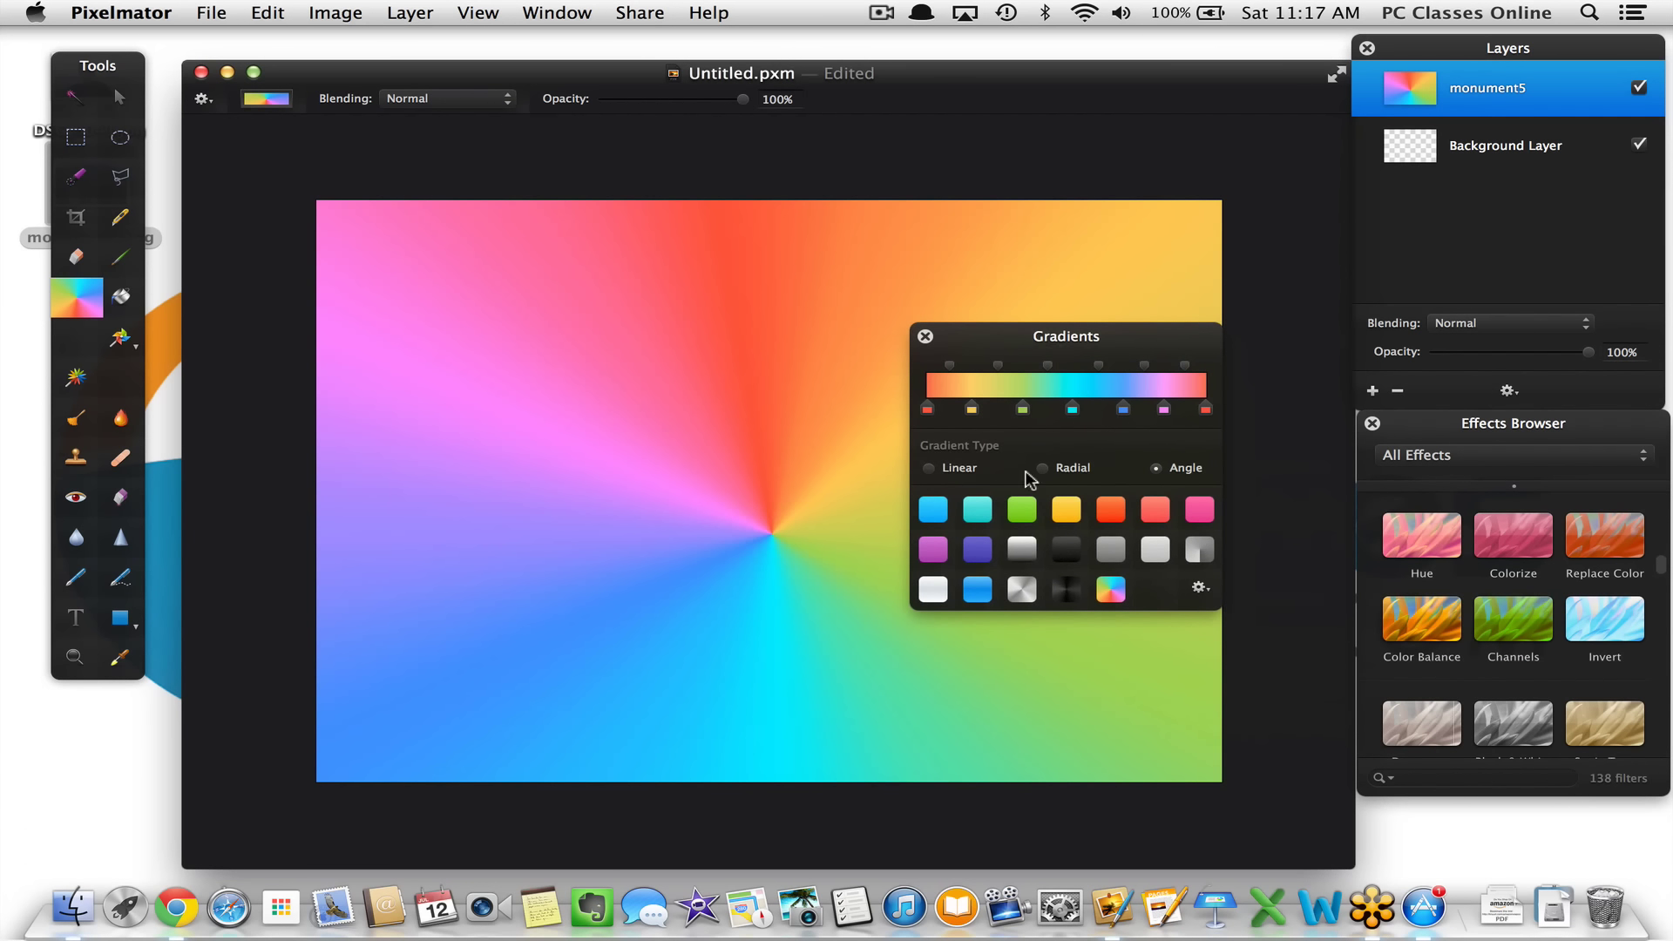
{"action": "left_click", "coordinate": [940, 471]}
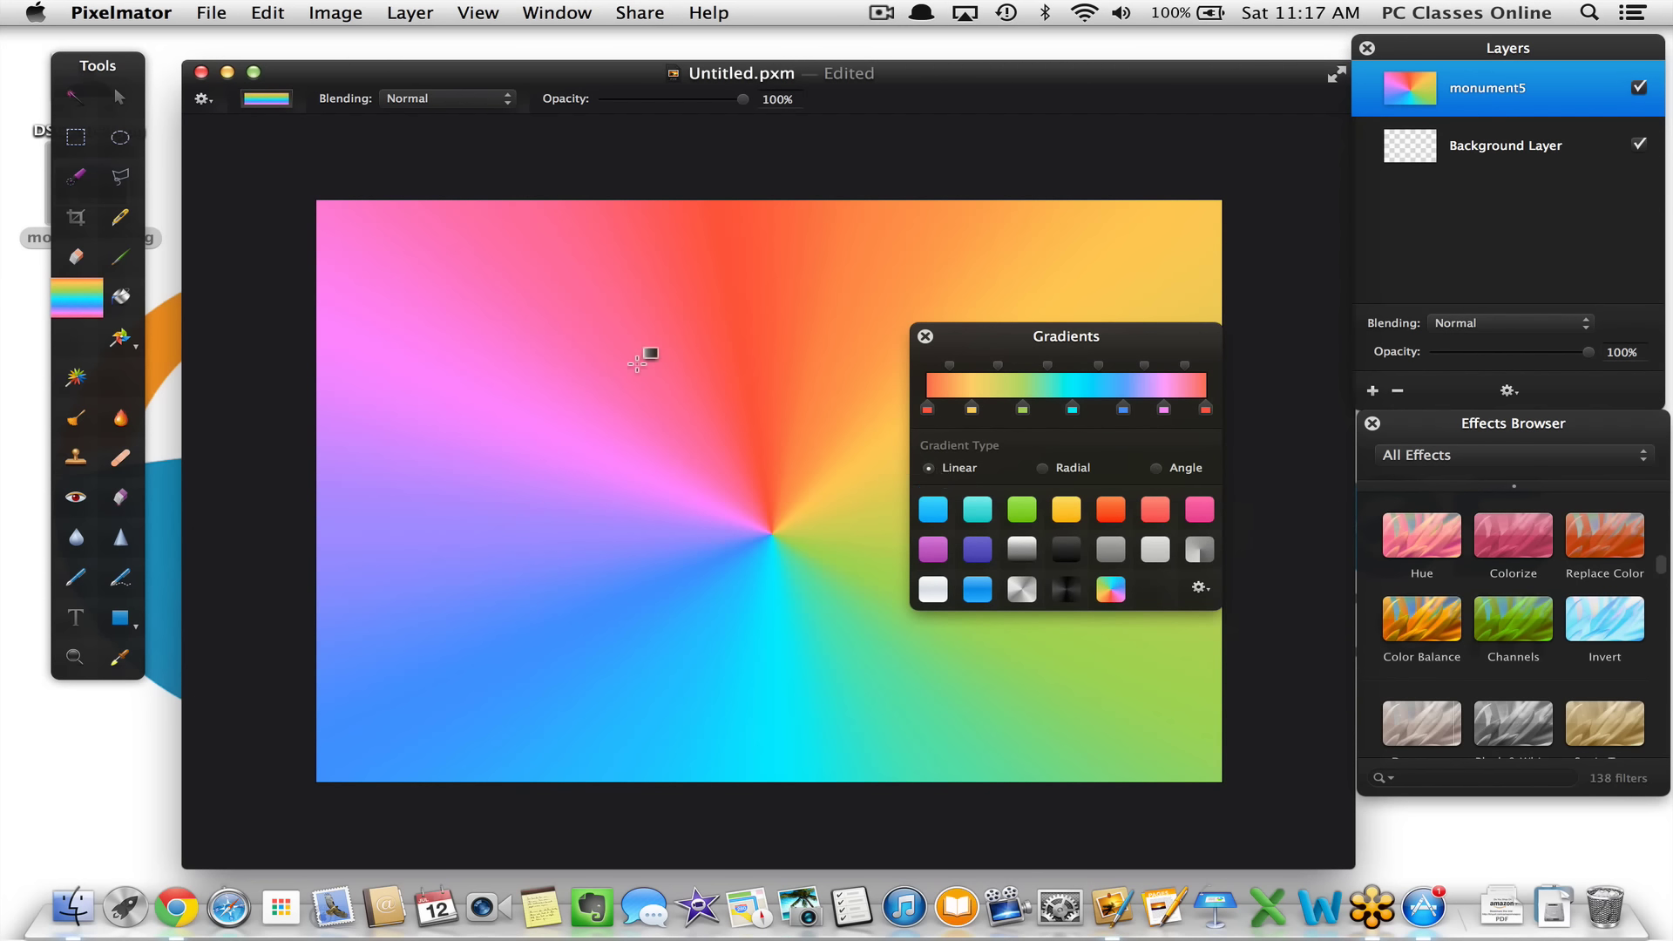
{"action": "left_click_drag", "start_coordinate": [457, 302], "coordinate": [479, 702]}
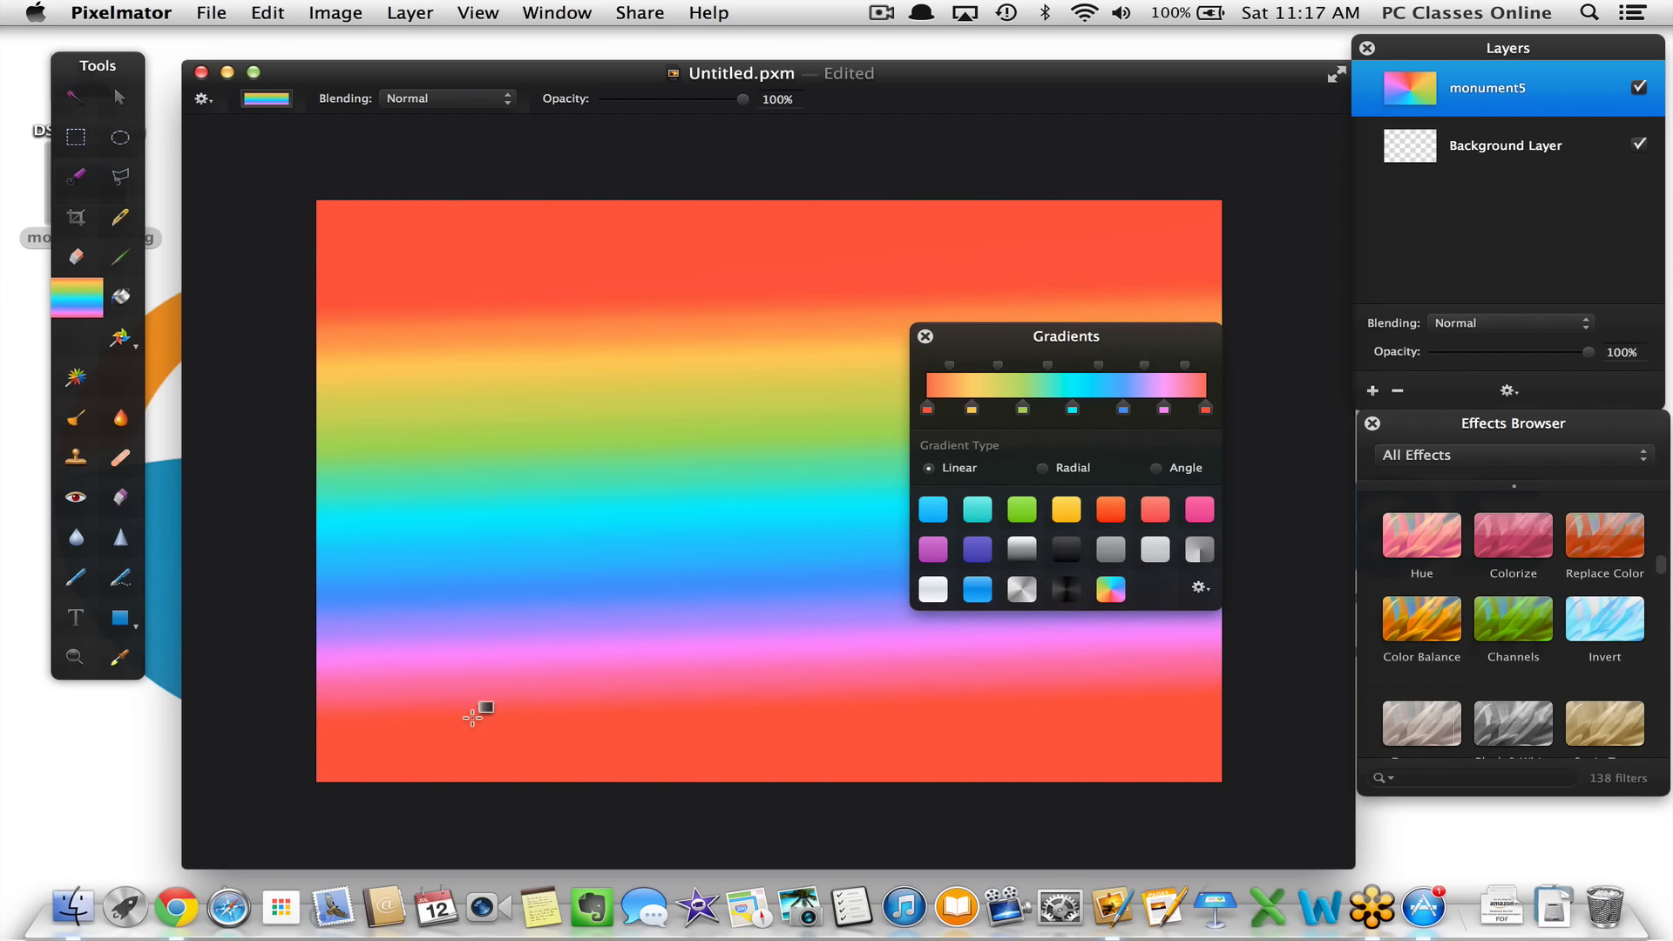
{"action": "left_click", "coordinate": [1042, 469]}
{"action": "left_click_drag", "start_coordinate": [812, 512], "coordinate": [584, 58]}
Draw an angle rainbow gradient centred near the upper left and close the Gradients panel
{"action": "left_click", "coordinate": [1155, 468]}
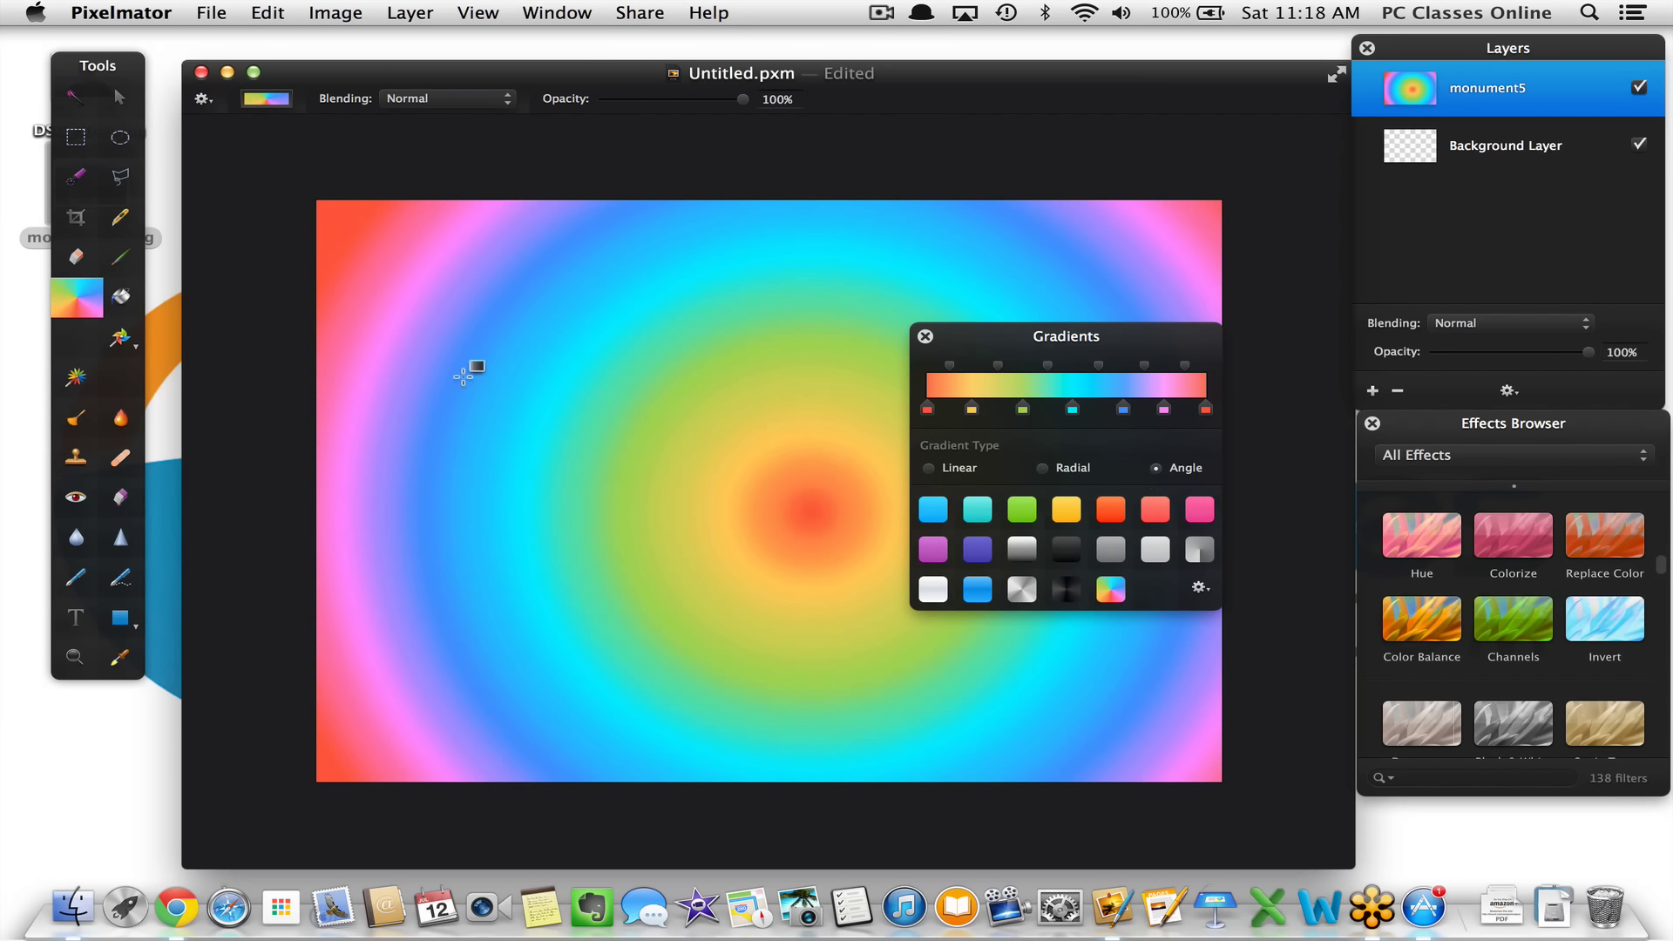
{"action": "left_click_drag", "start_coordinate": [459, 378], "coordinate": [657, 534]}
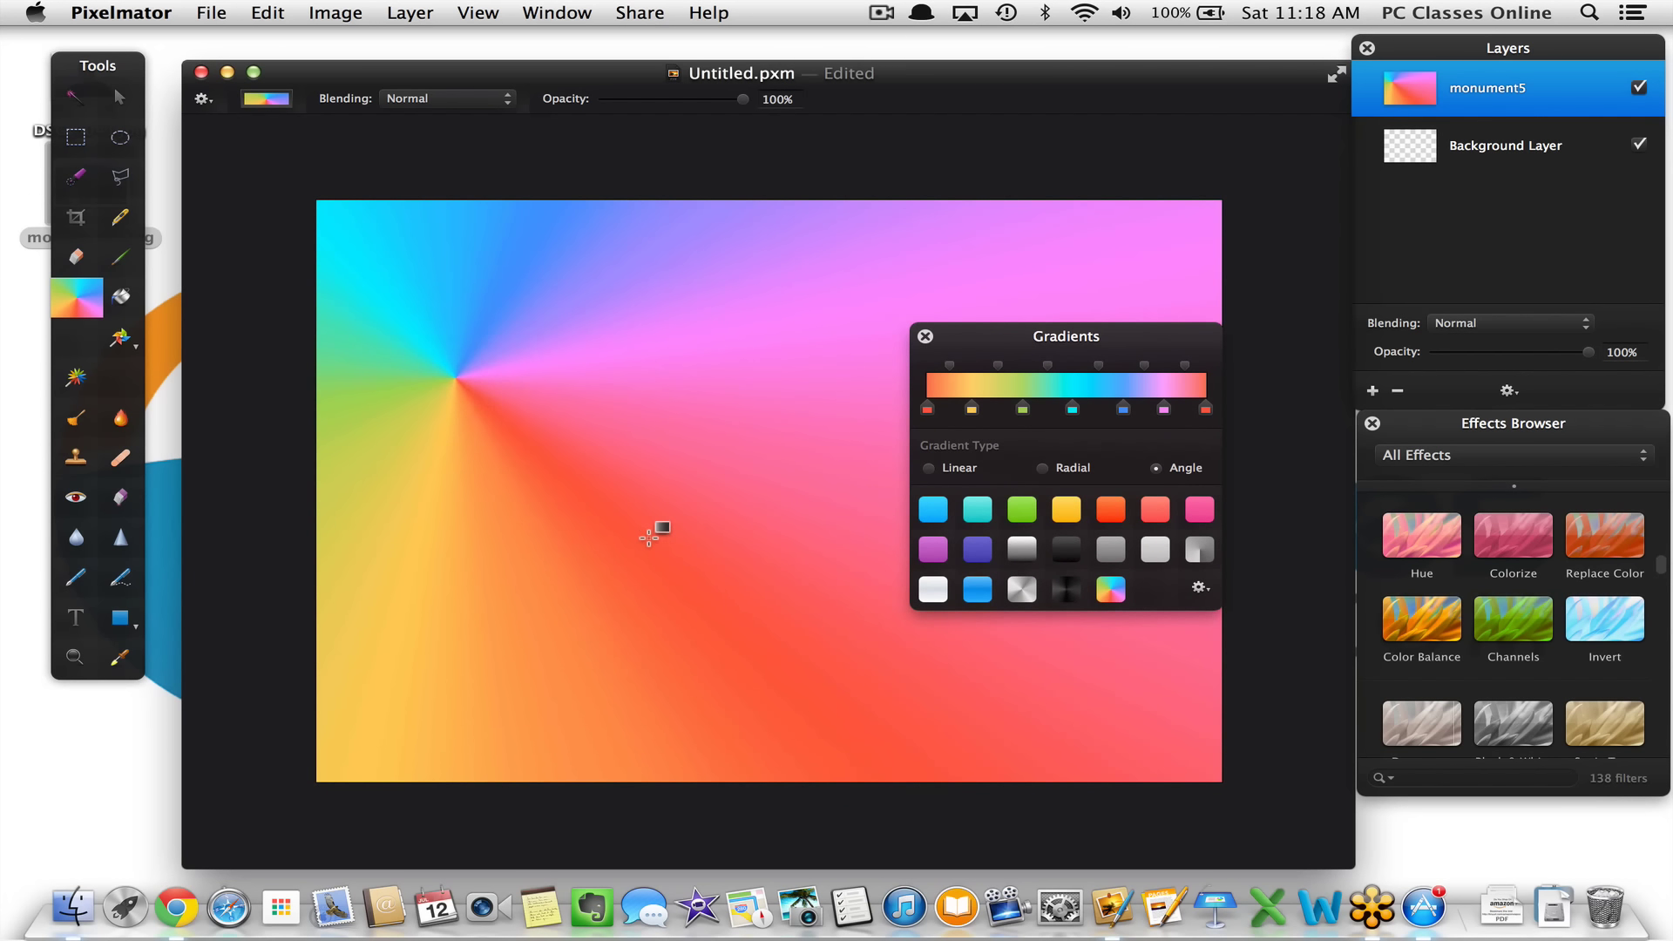
{"action": "left_click", "coordinate": [927, 336]}
Paint Bucket the gradient yellow, flooding most of the canvas by raising the tolerance
{"action": "left_click", "coordinate": [128, 298]}
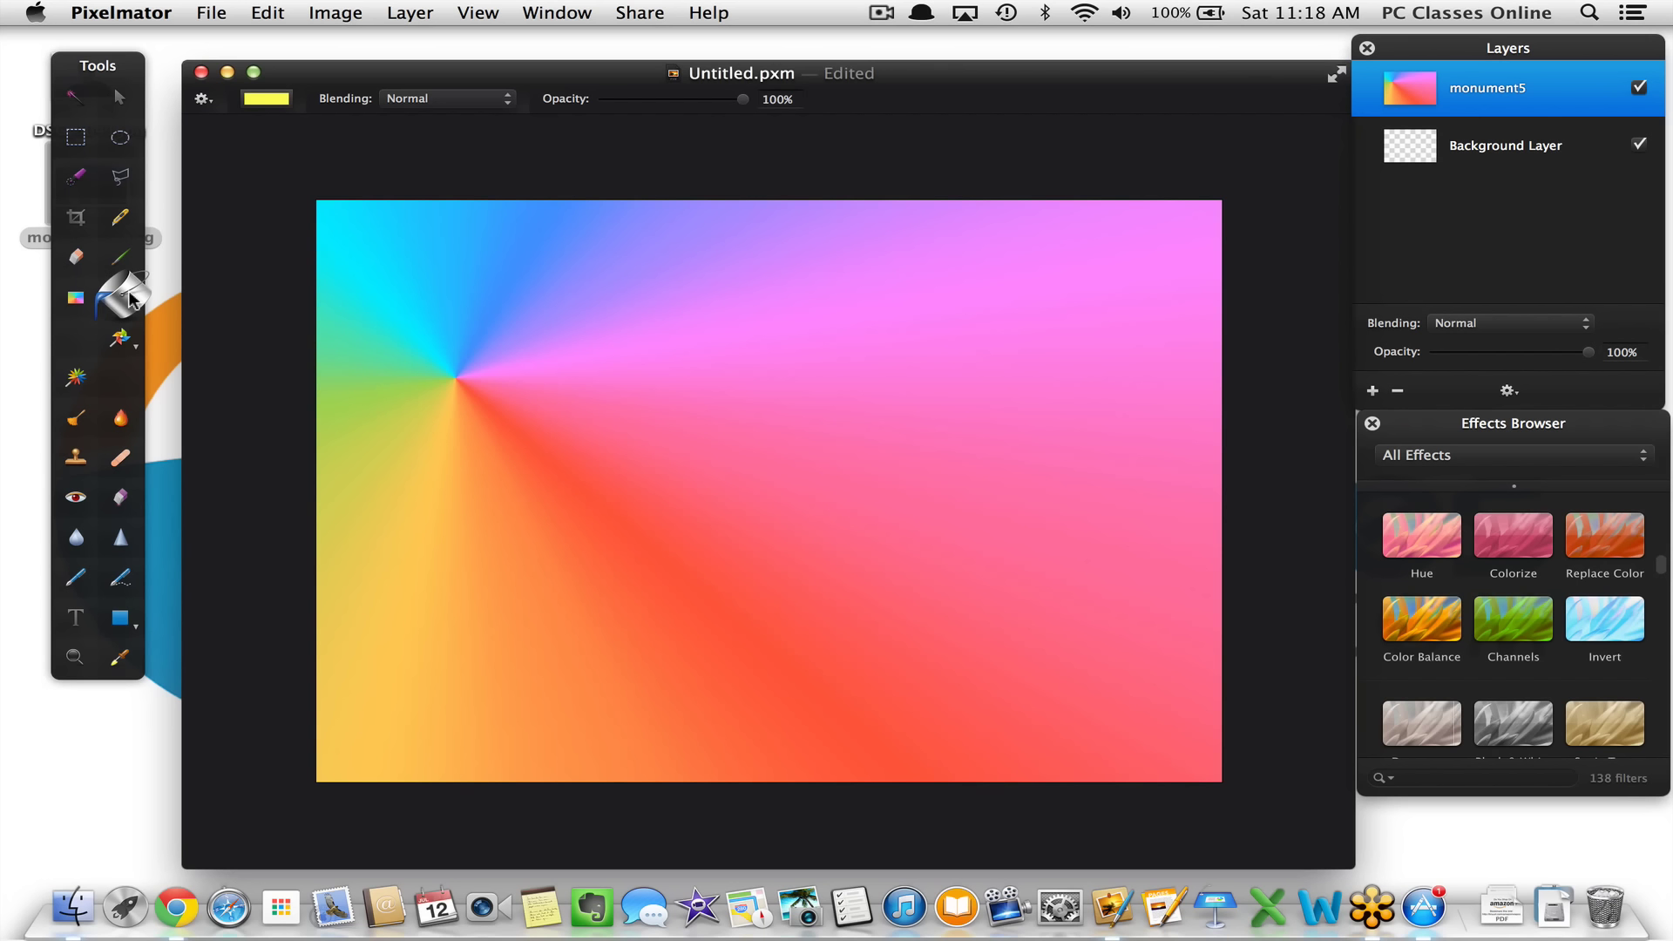
{"action": "left_click", "coordinate": [447, 362]}
{"action": "left_click", "coordinate": [479, 371]}
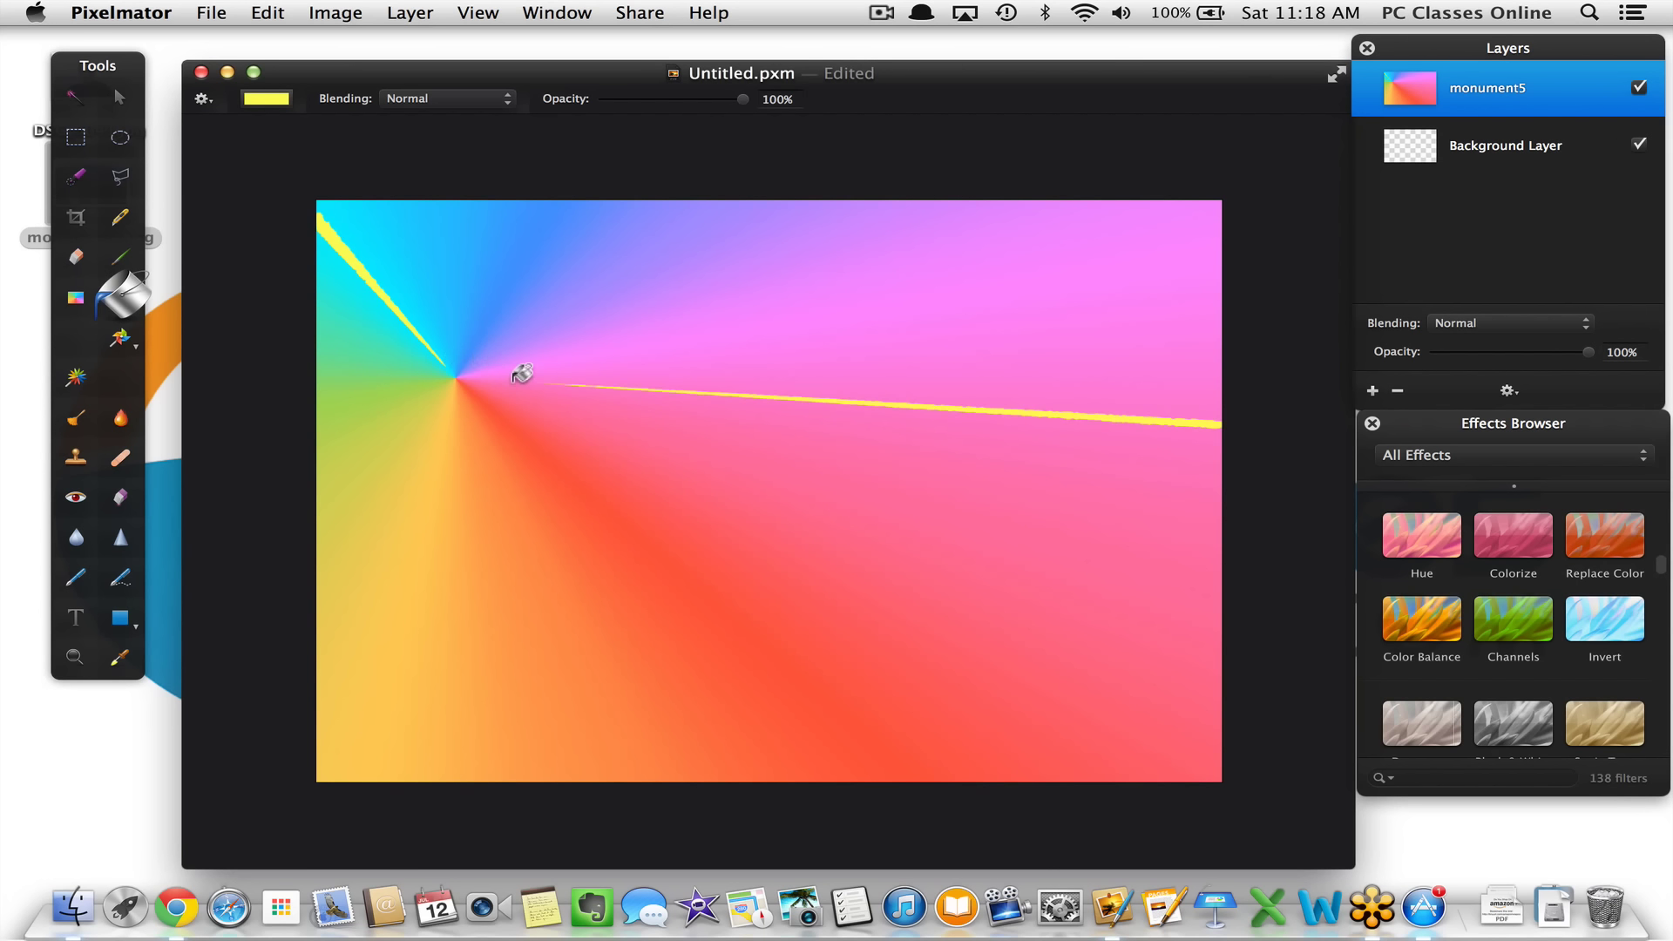
{"action": "mouse_move", "coordinate": [680, 357]}
{"action": "left_mouse_down"}
{"action": "mouse_move", "coordinate": [624, 272]}
{"action": "mouse_move", "coordinate": [566, 258]}
{"action": "mouse_move", "coordinate": [486, 262]}
{"action": "mouse_move", "coordinate": [394, 306]}
{"action": "mouse_move", "coordinate": [374, 407]}
{"action": "mouse_move", "coordinate": [392, 512]}
{"action": "mouse_move", "coordinate": [509, 574]}
{"action": "left_mouse_up"}
Fill the remaining cyan corner yellow, then close the untitled document without saving
{"action": "mouse_move", "coordinate": [394, 247]}
{"action": "left_mouse_down"}
{"action": "mouse_move", "coordinate": [385, 142]}
{"action": "mouse_move", "coordinate": [377, 160]}
{"action": "left_mouse_up"}
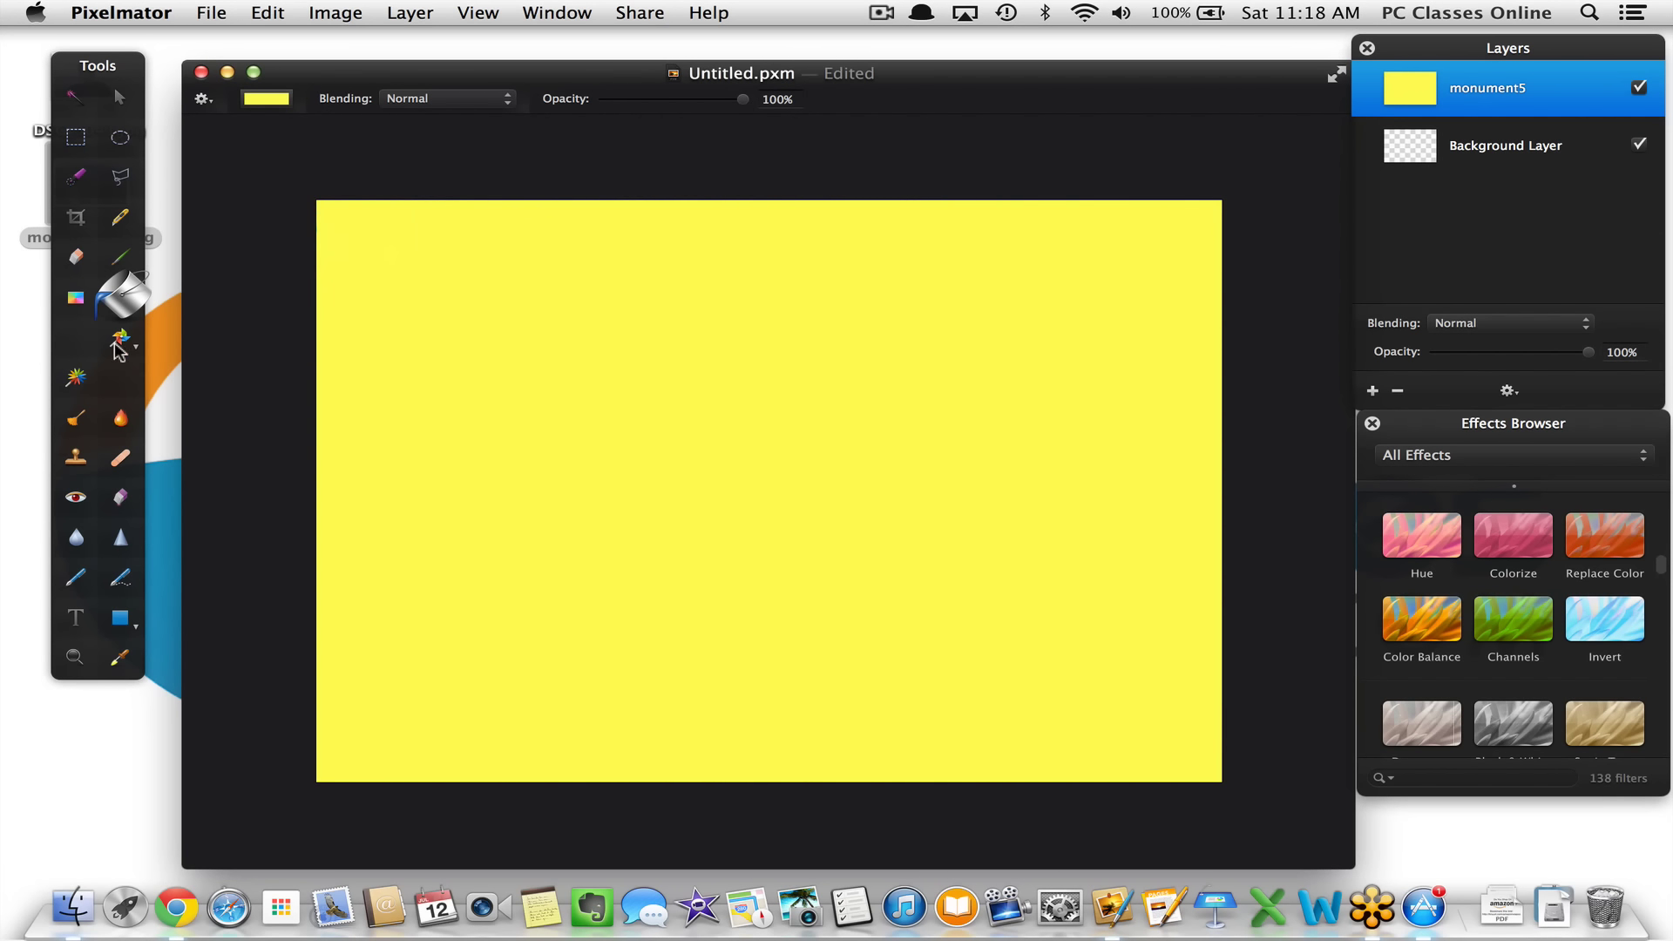
{"action": "left_click", "coordinate": [201, 74]}
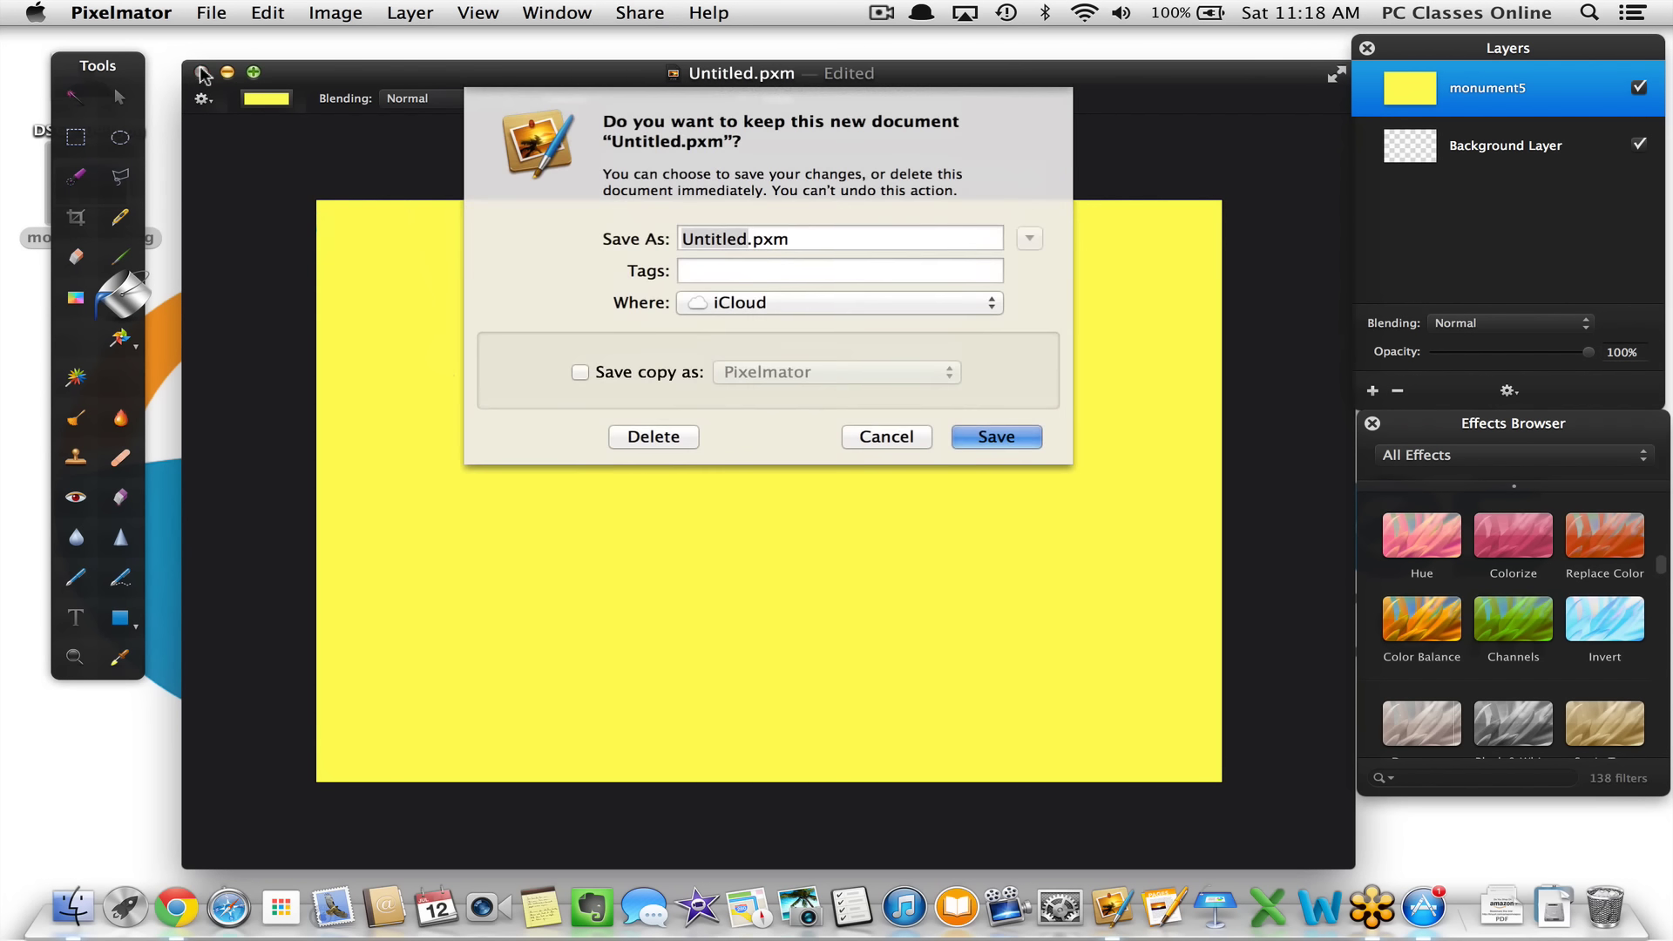
{"action": "left_click", "coordinate": [645, 433]}
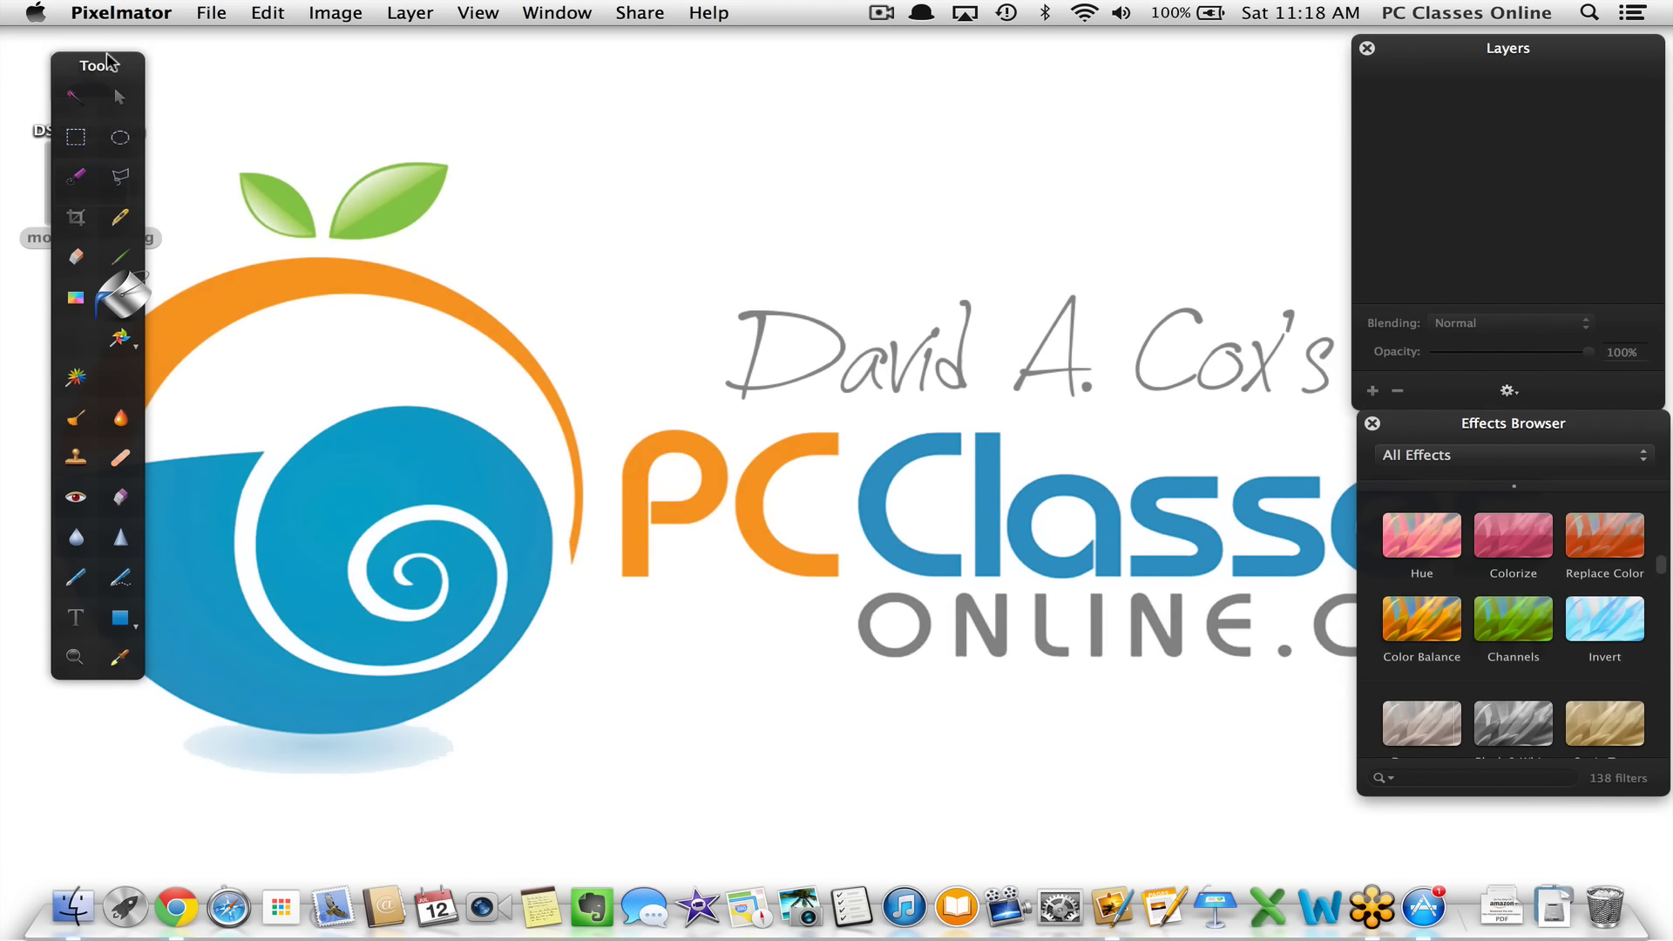
Open DSC_0041.jpg in Pixelmator by dragging it from the desktop onto the Dock icon
{"action": "left_click_drag", "start_coordinate": [112, 64], "coordinate": [206, 65]}
{"action": "left_click_drag", "start_coordinate": [101, 87], "coordinate": [1121, 894]}
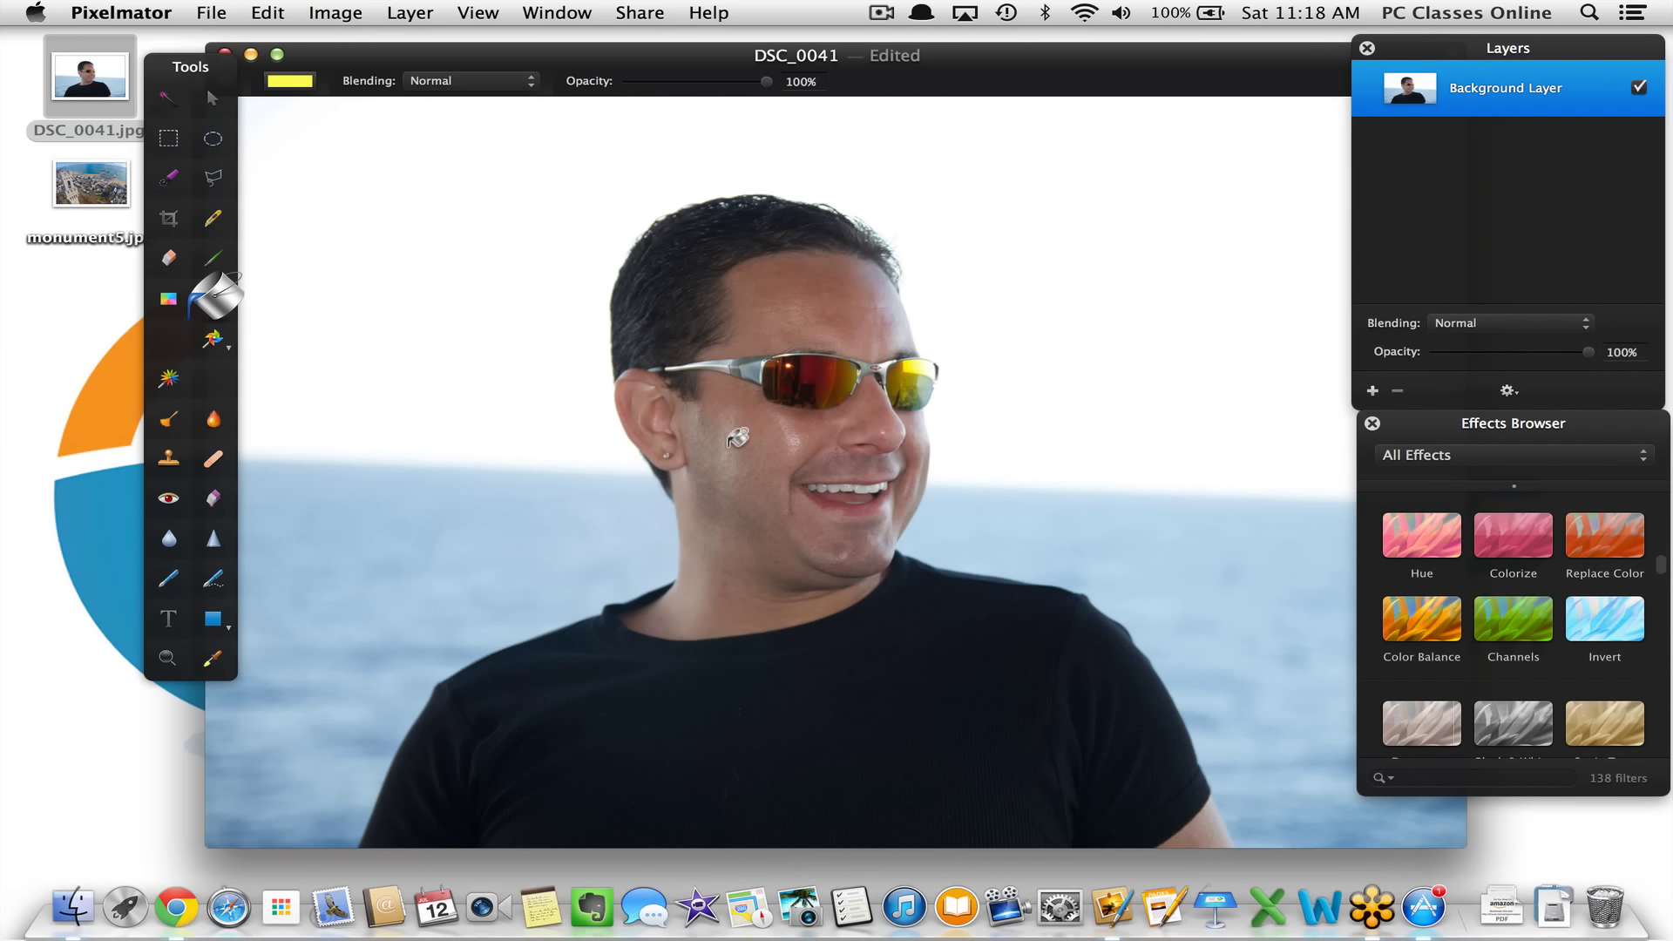
{"action": "left_click", "coordinate": [206, 98]}
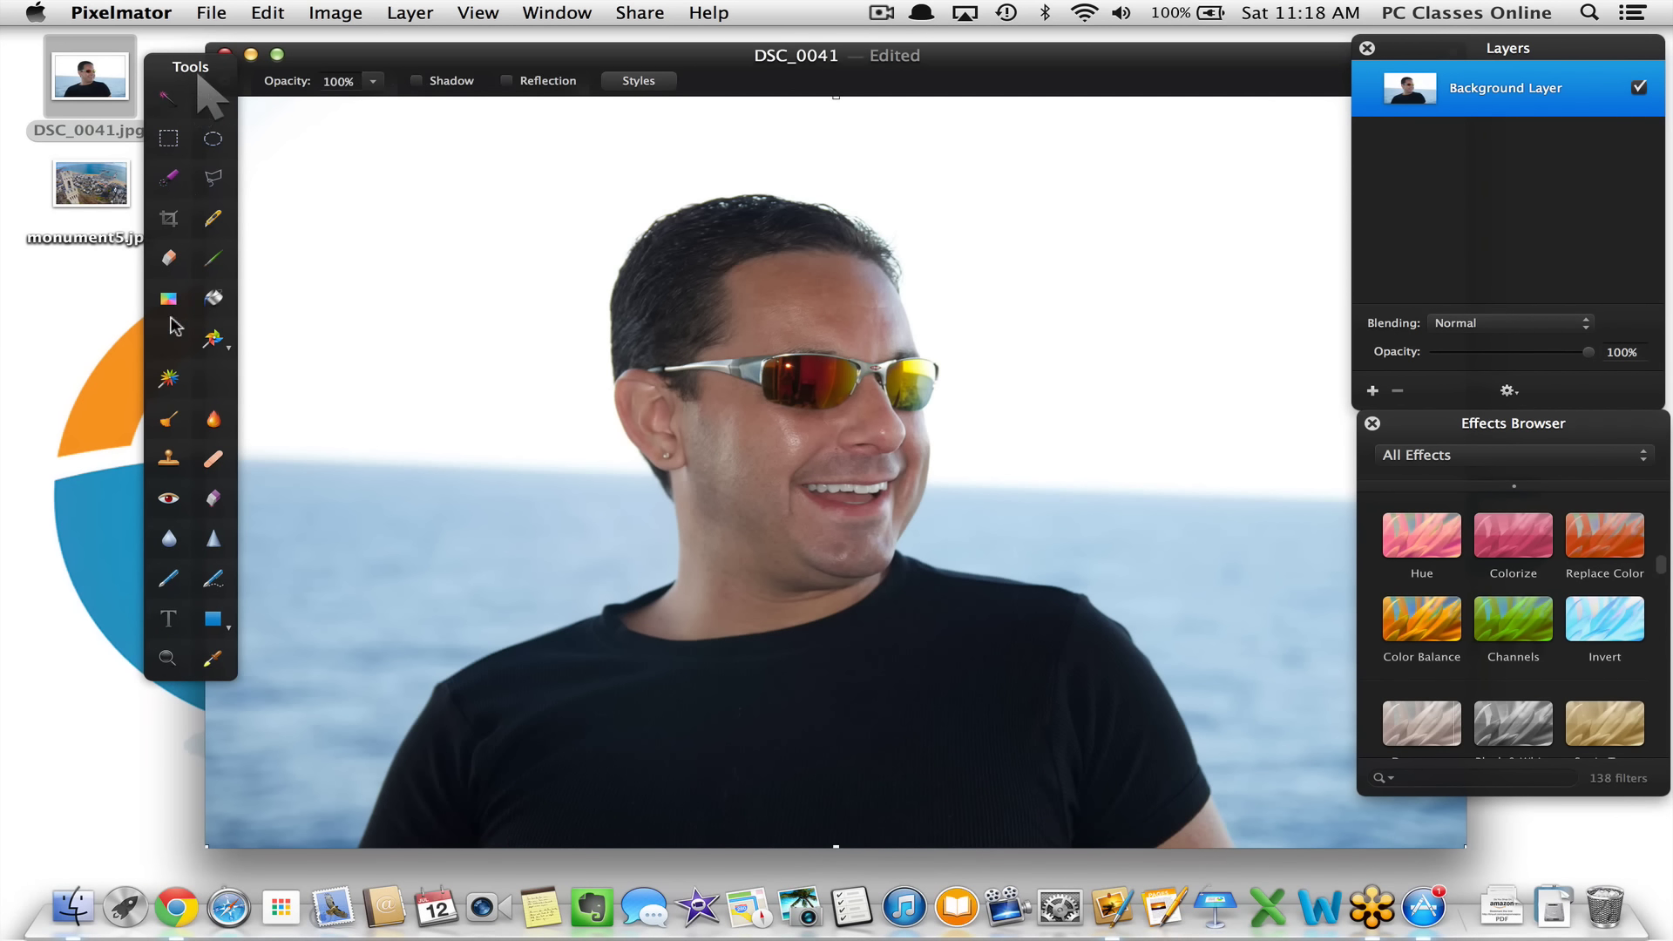
Pinch the man's face with the 350 px Pinch tool and zoom out to the whole photo
{"action": "left_click", "coordinate": [216, 338]}
{"action": "left_click", "coordinate": [166, 379]}
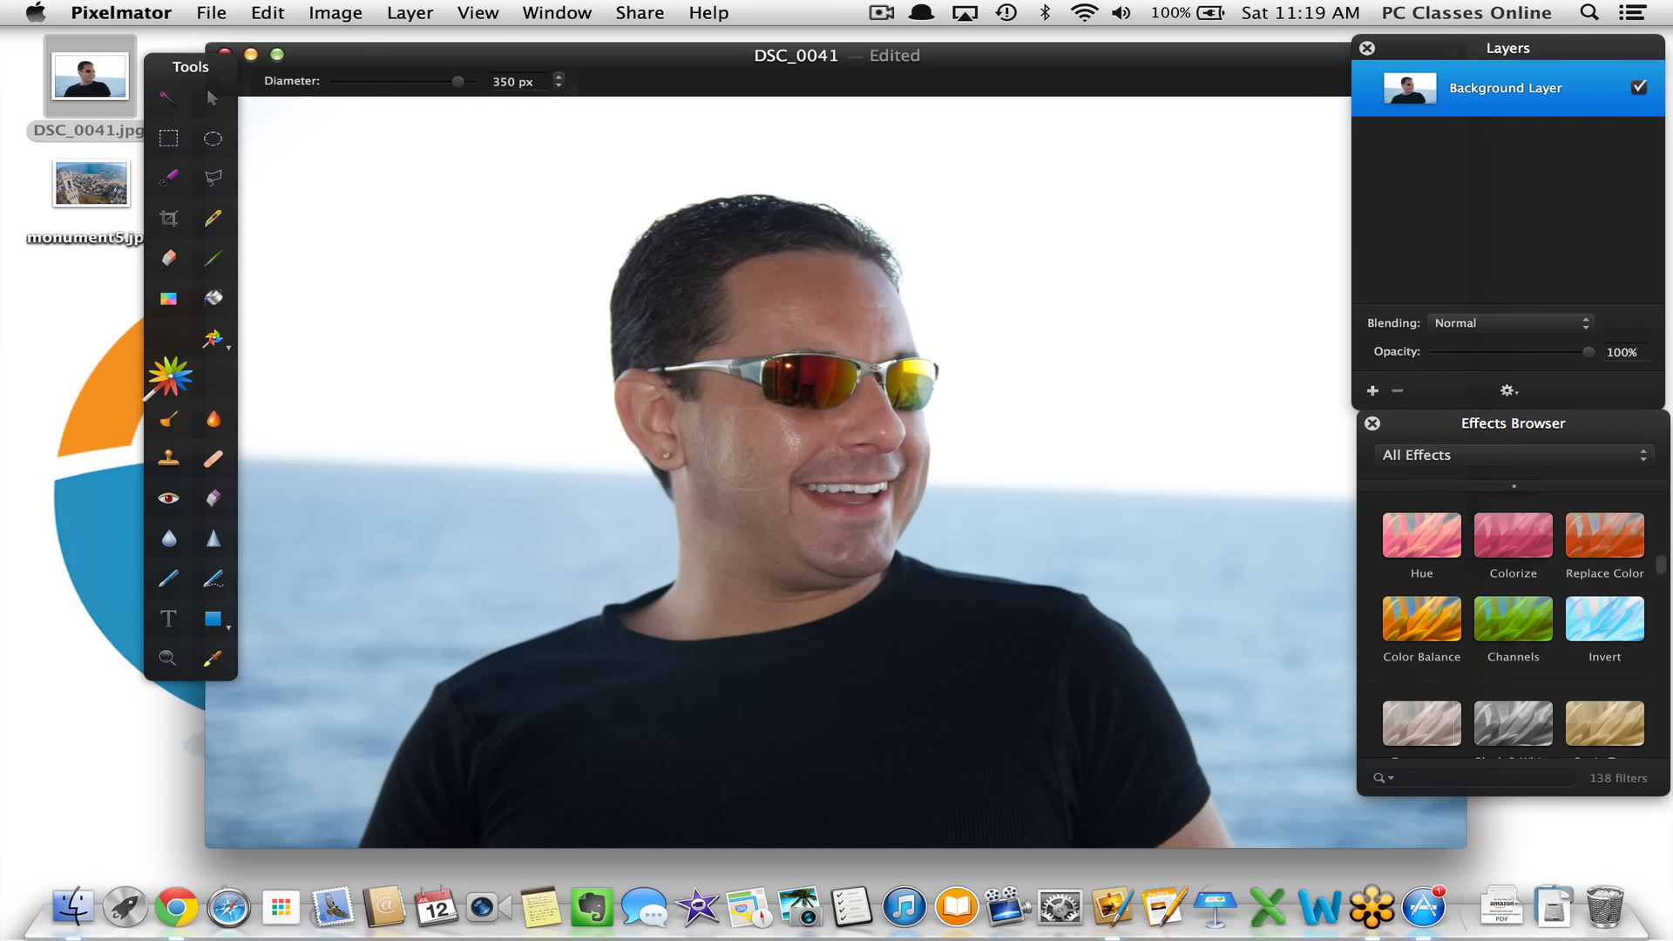
{"action": "scroll", "coordinate": [750, 446], "scroll_direction": "up", "scroll_amount": 3}
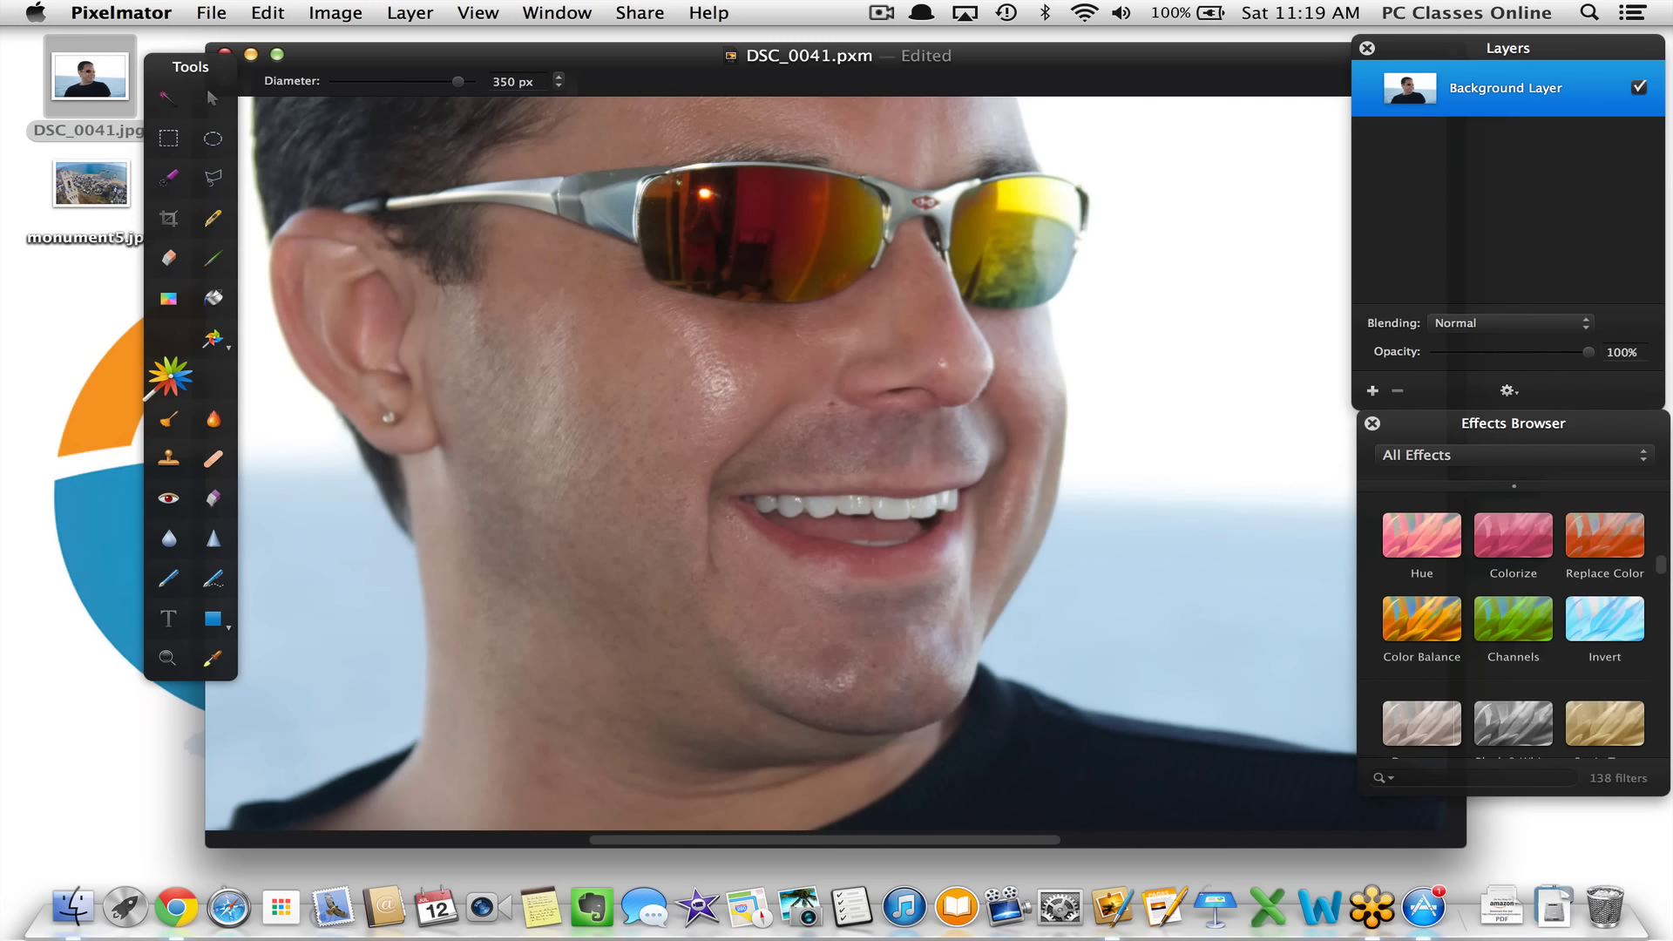
{"action": "key", "text": "super+minus"}
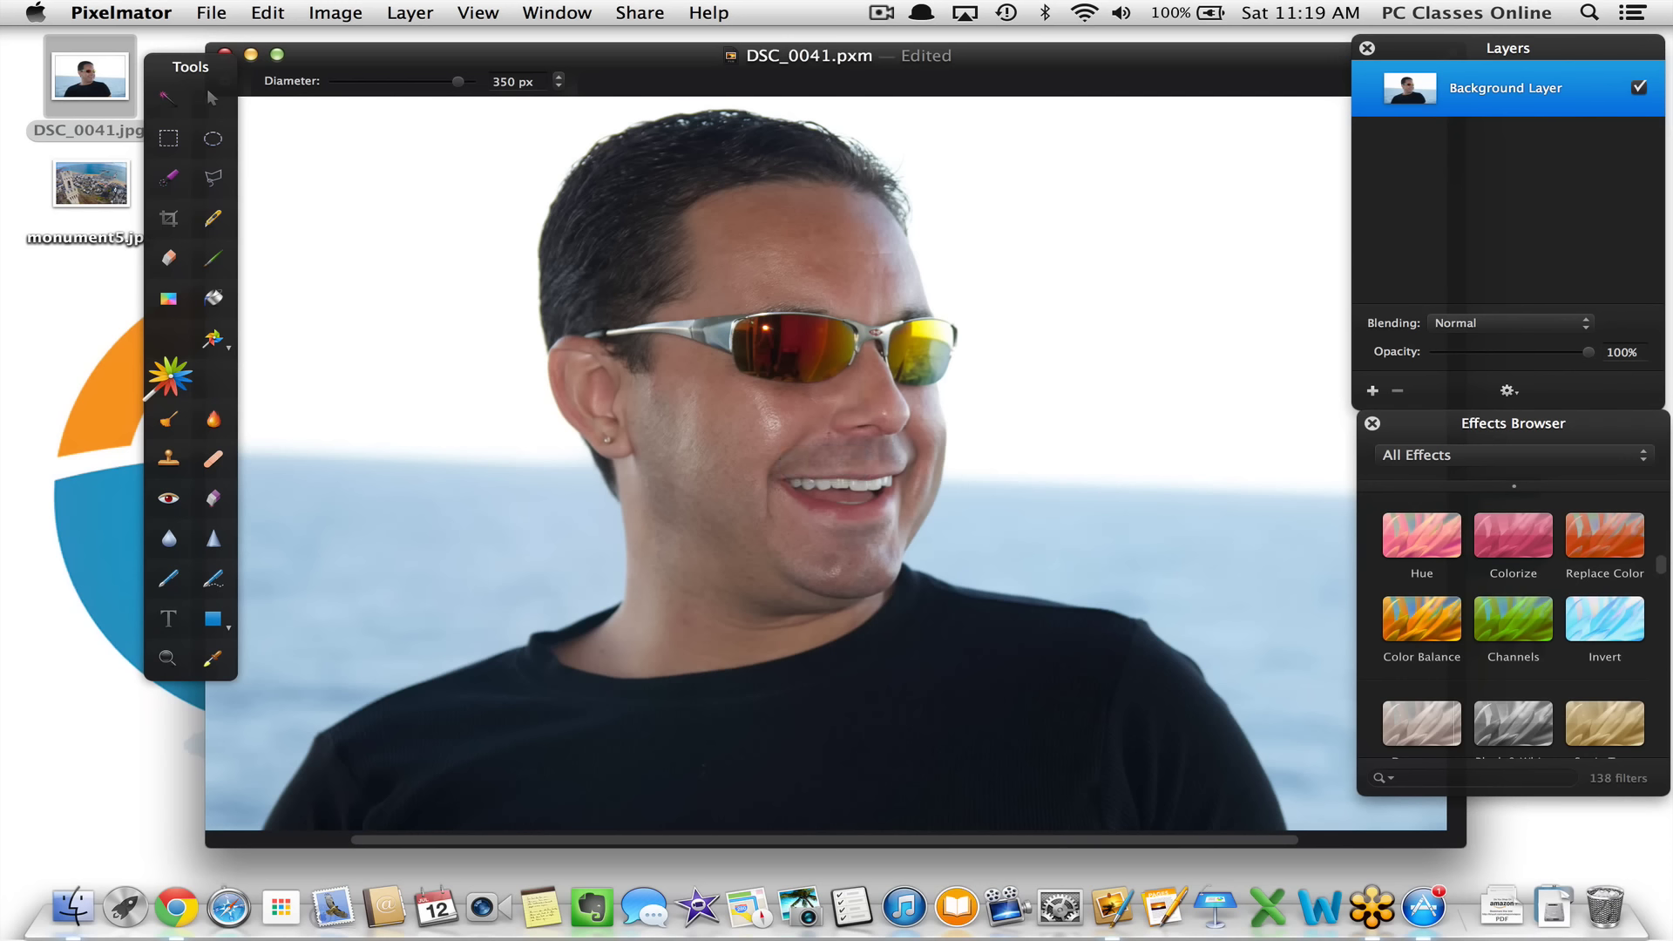
Undo the pinch strokes with Cmd+Z, then redo them with Shift+Cmd+Z
{"action": "key", "text": "super+z"}
{"action": "key", "text": "super+z"}
{"action": "key", "text": "super+z"}
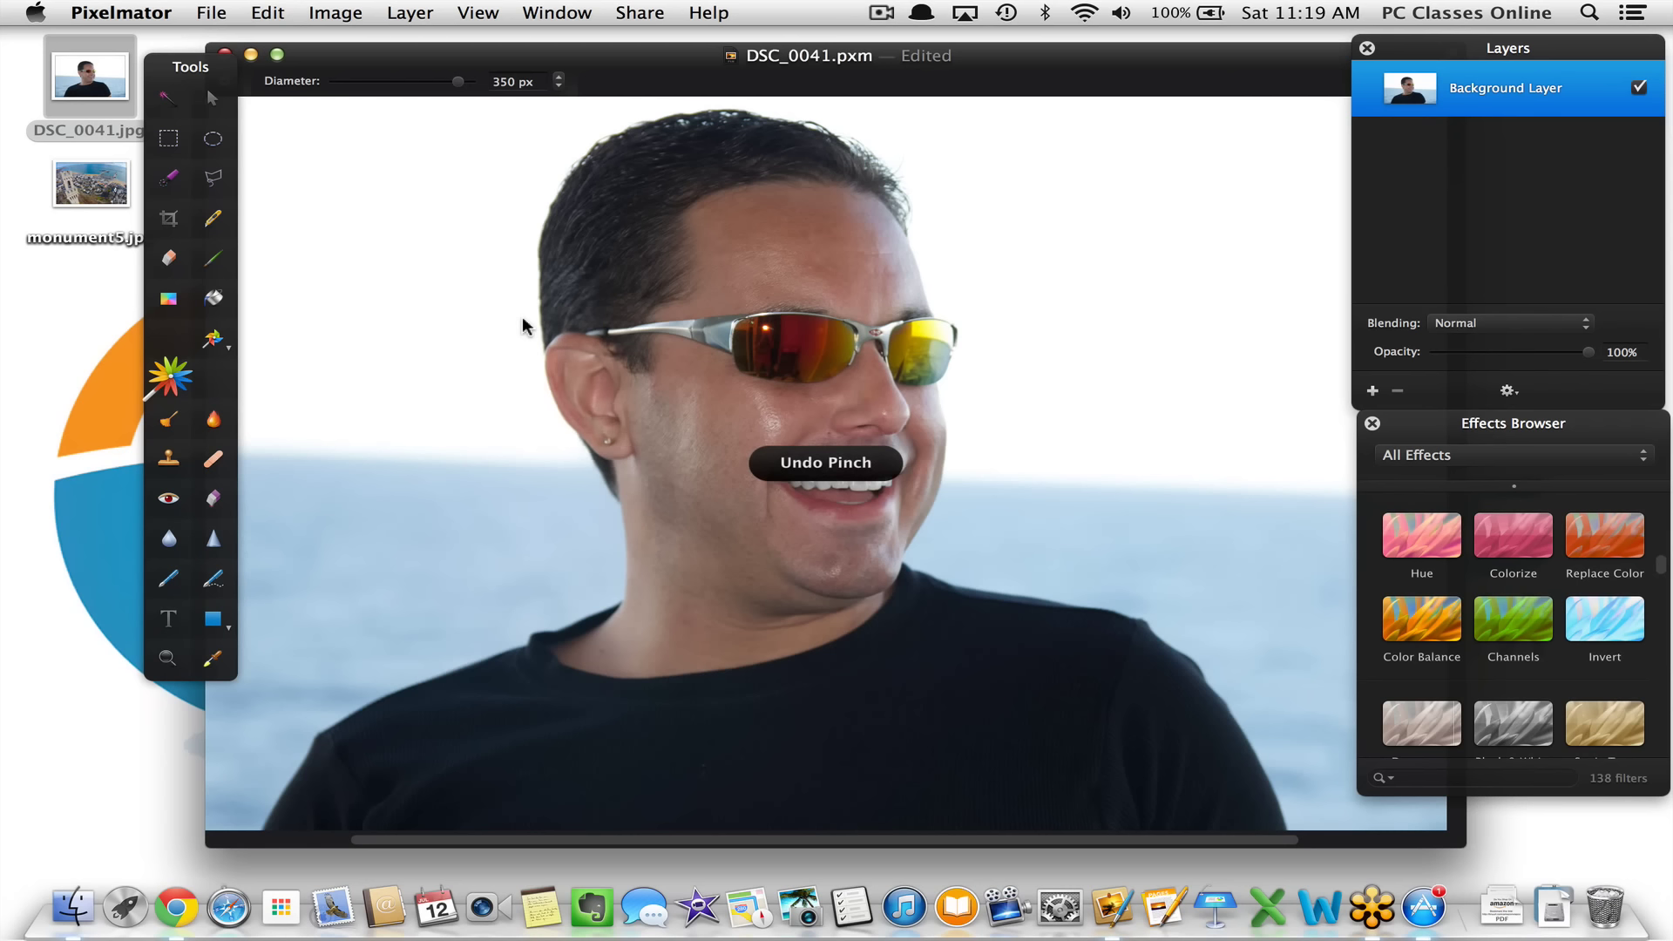
{"action": "key", "text": "super+z"}
{"action": "key", "text": "super+z"}
{"action": "key", "text": "super+z"}
{"action": "key", "text": "super+z"}
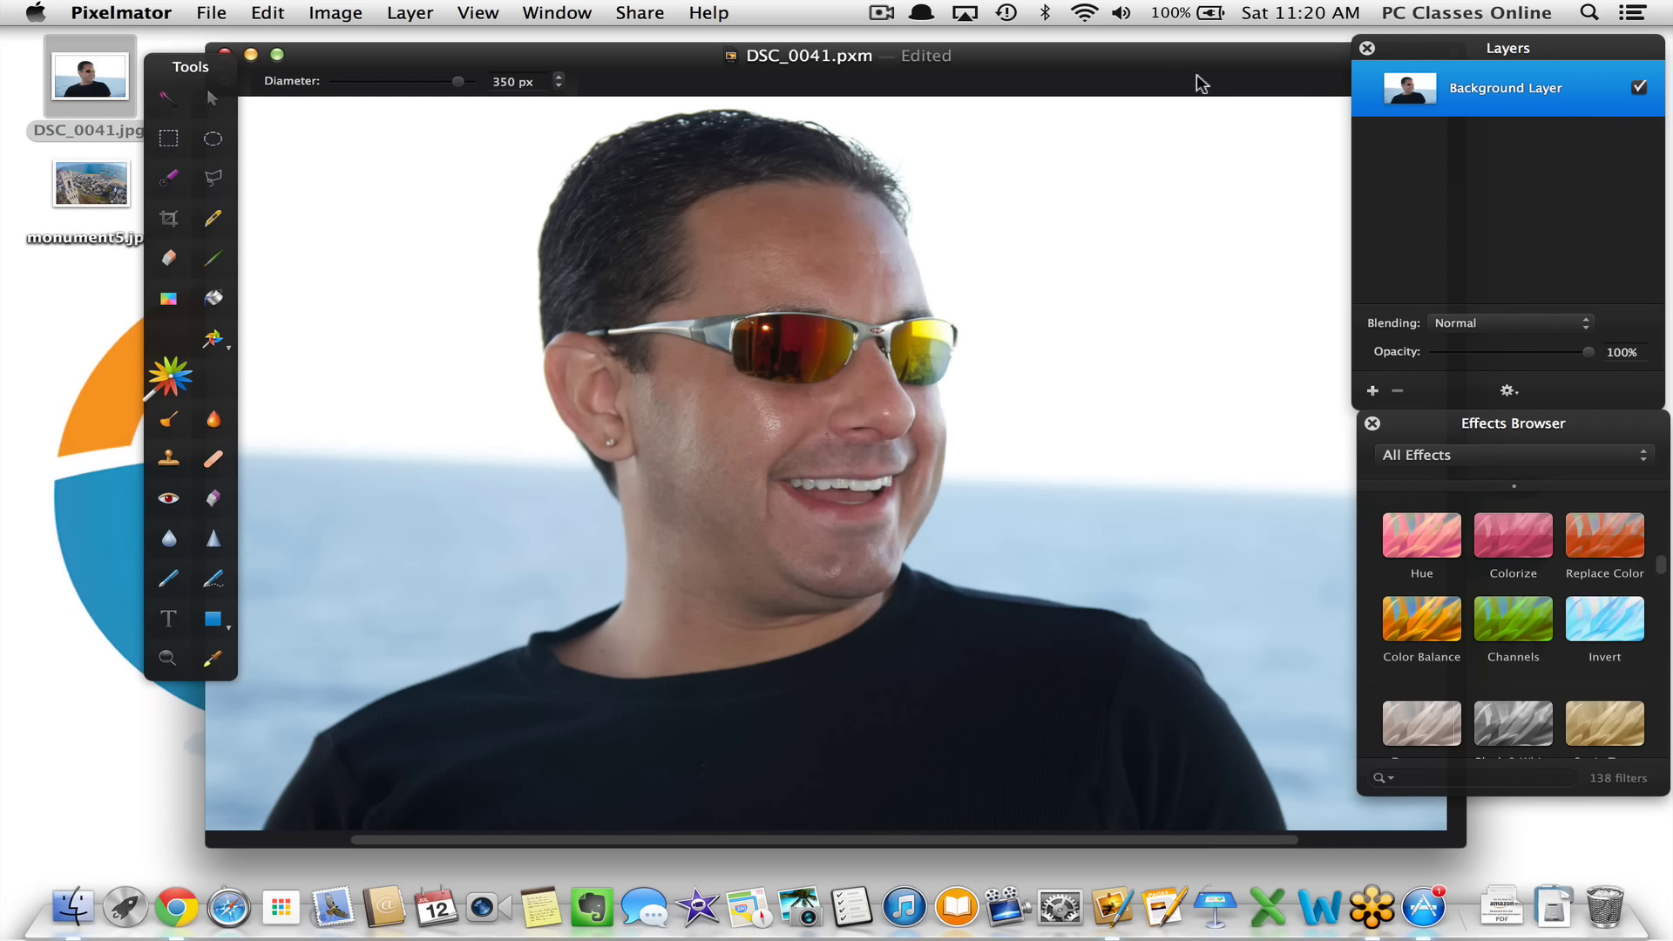
{"action": "key", "text": "super+shift+z"}
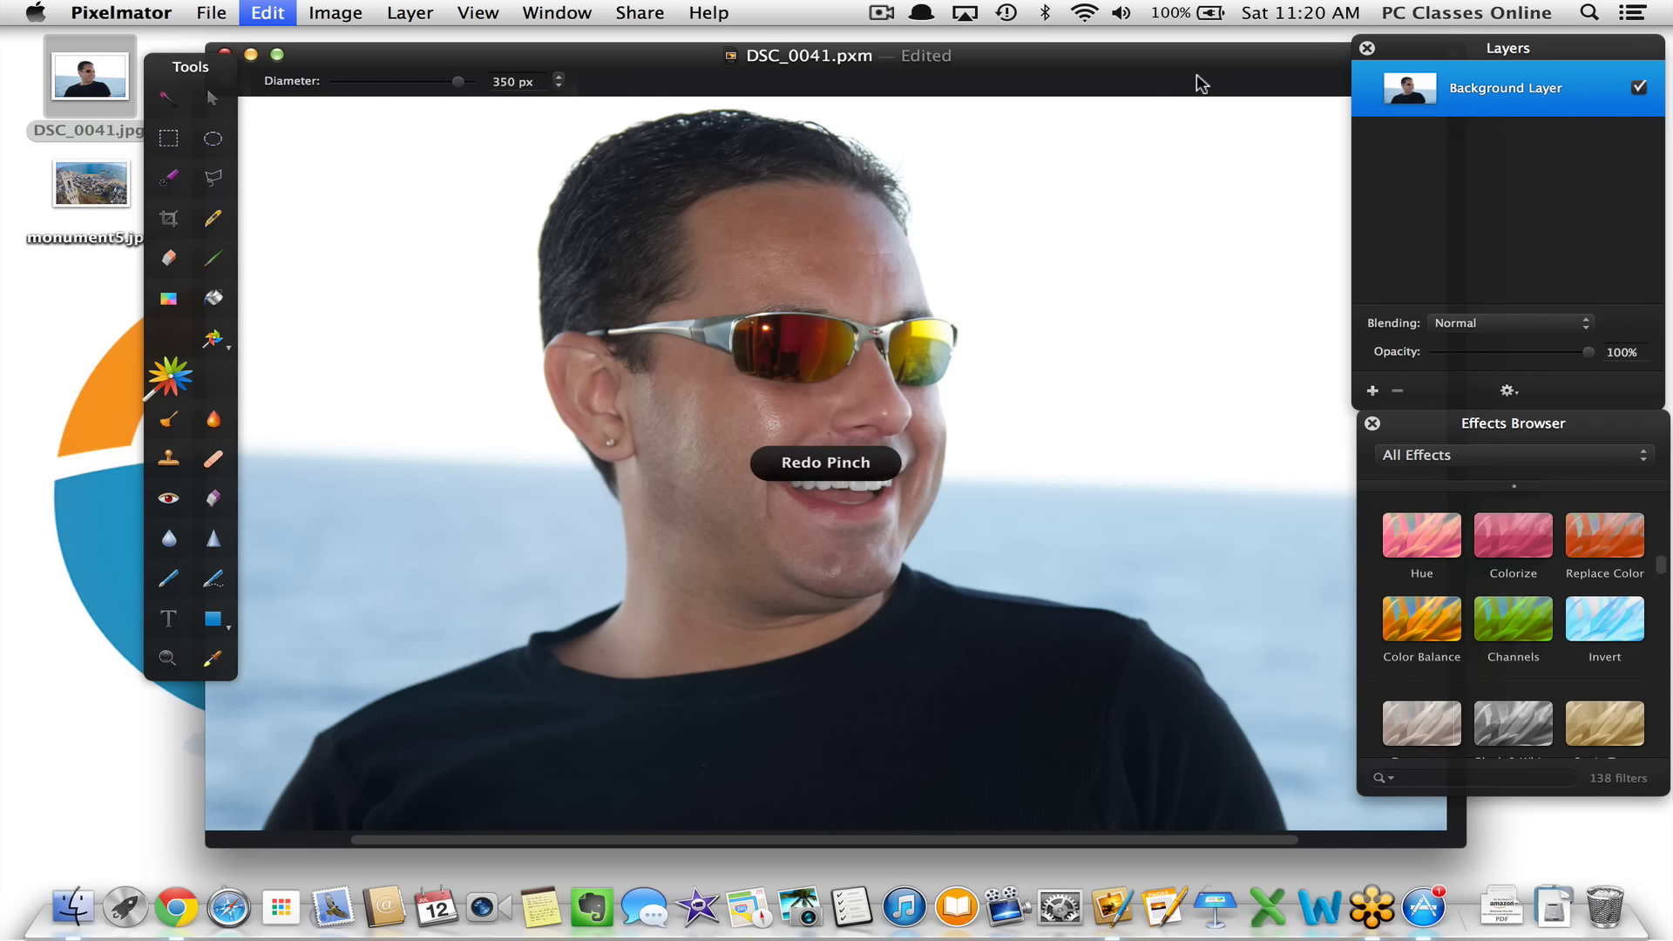
{"action": "key", "text": "super+shift+z"}
{"action": "key", "text": "super+shift+z"}
{"action": "key", "text": "super+shift+z"}
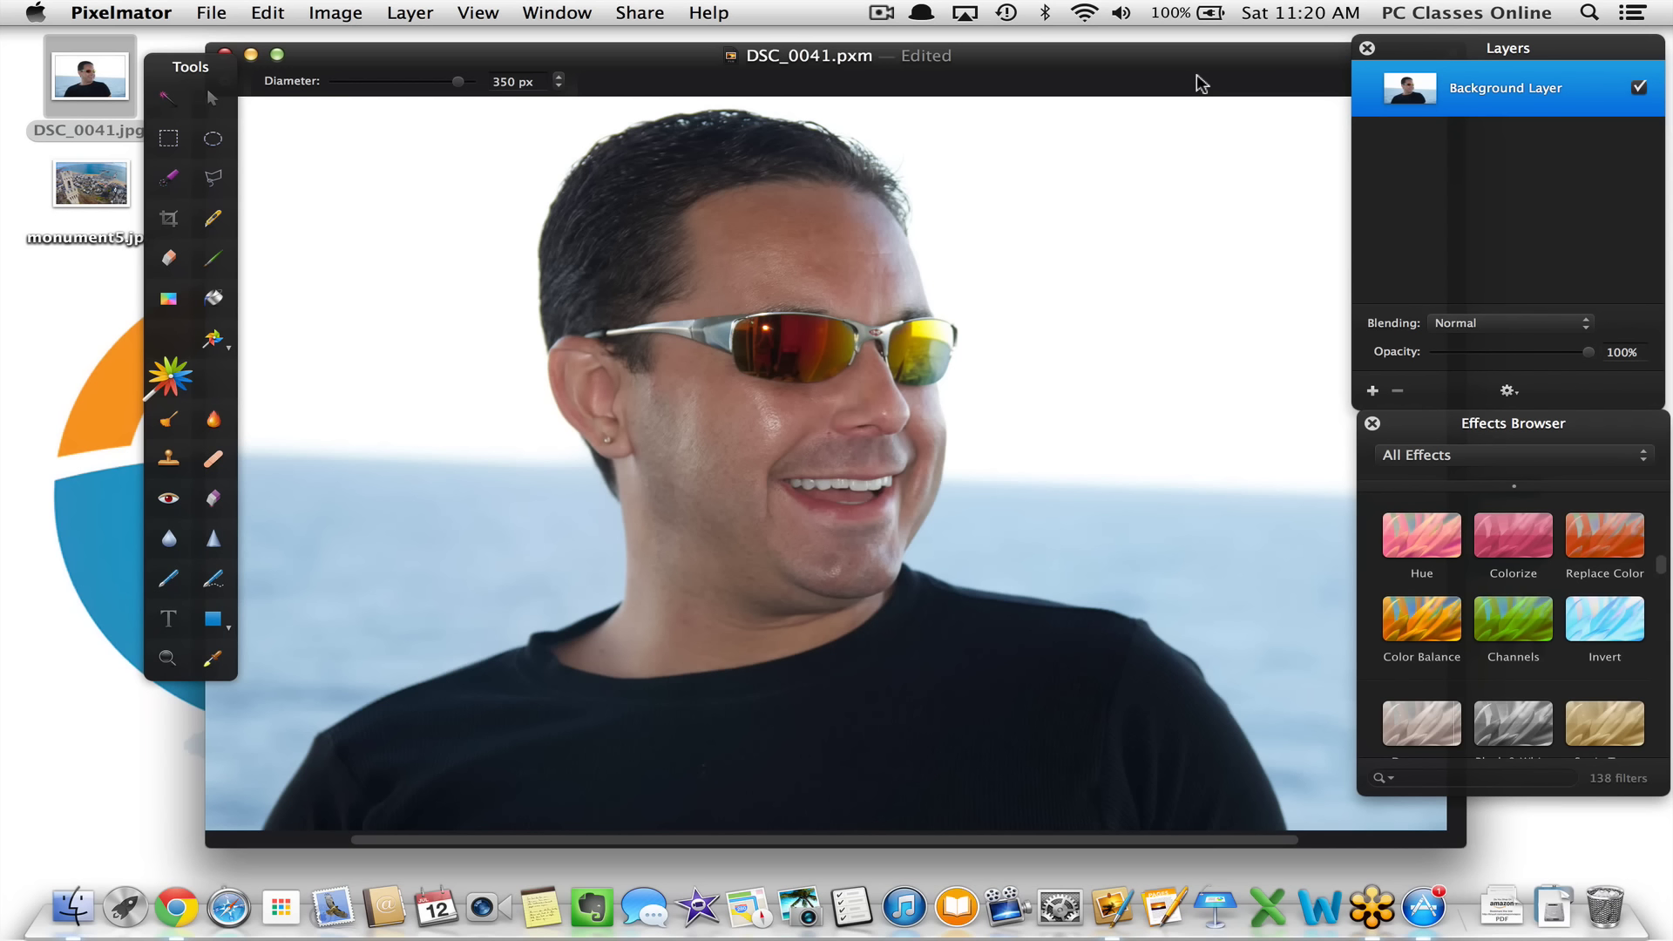
Apply the Bump distortion to the face, then twirl the skin around the ear and neck
{"action": "left_click", "coordinate": [213, 348]}
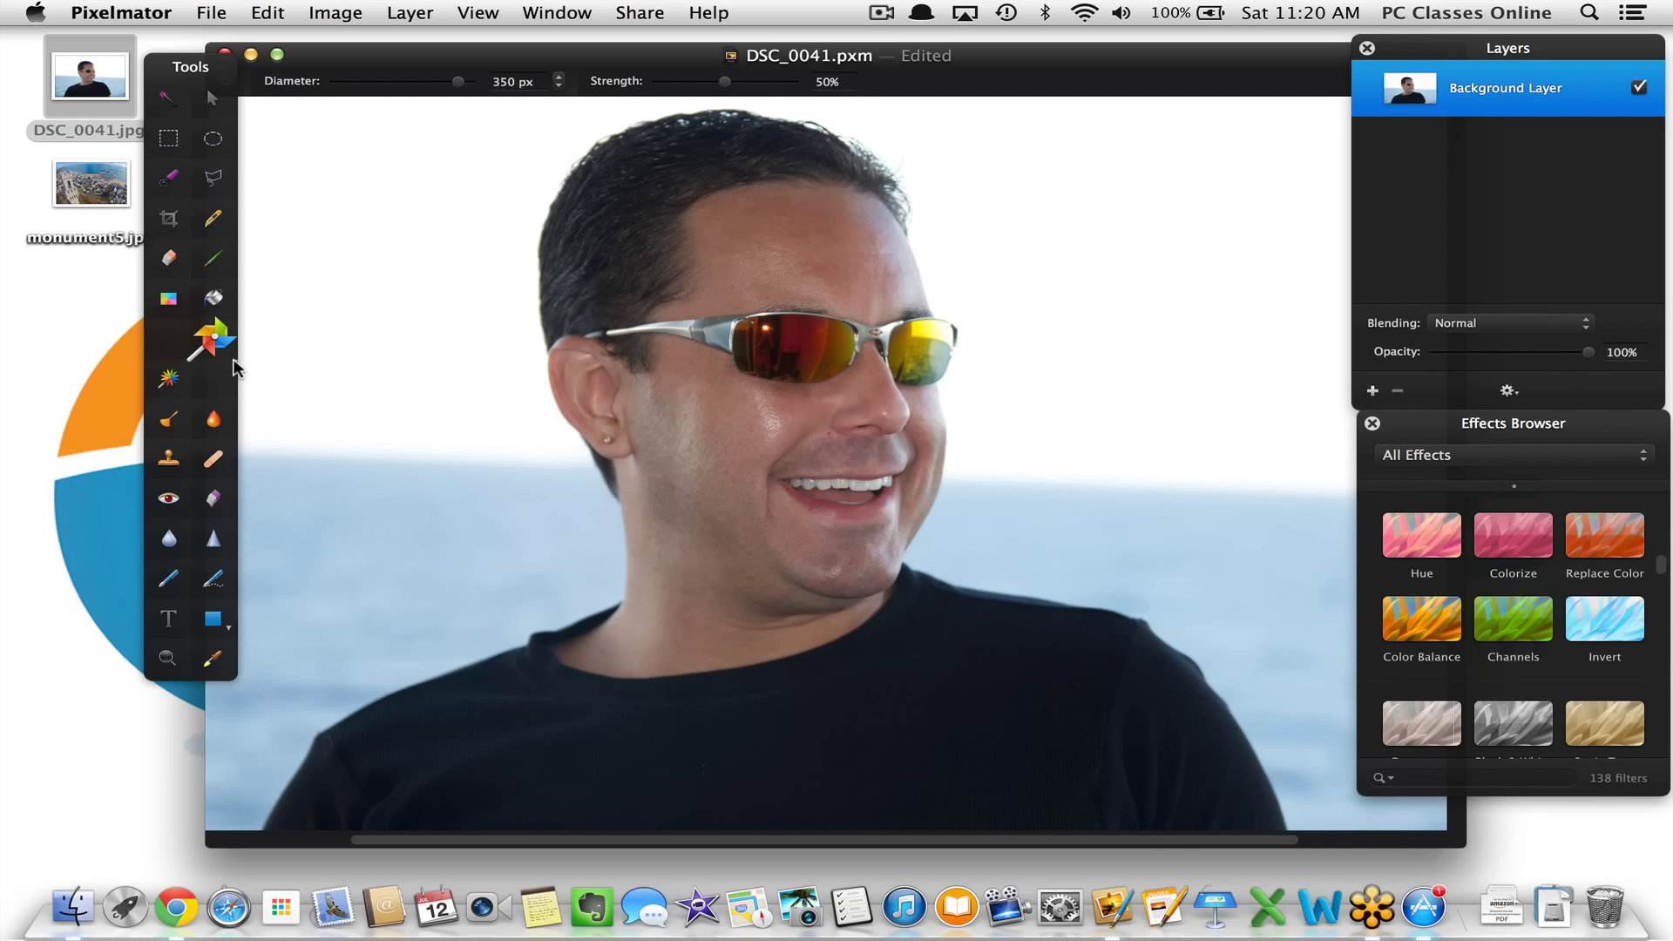
{"action": "left_click", "coordinate": [209, 347]}
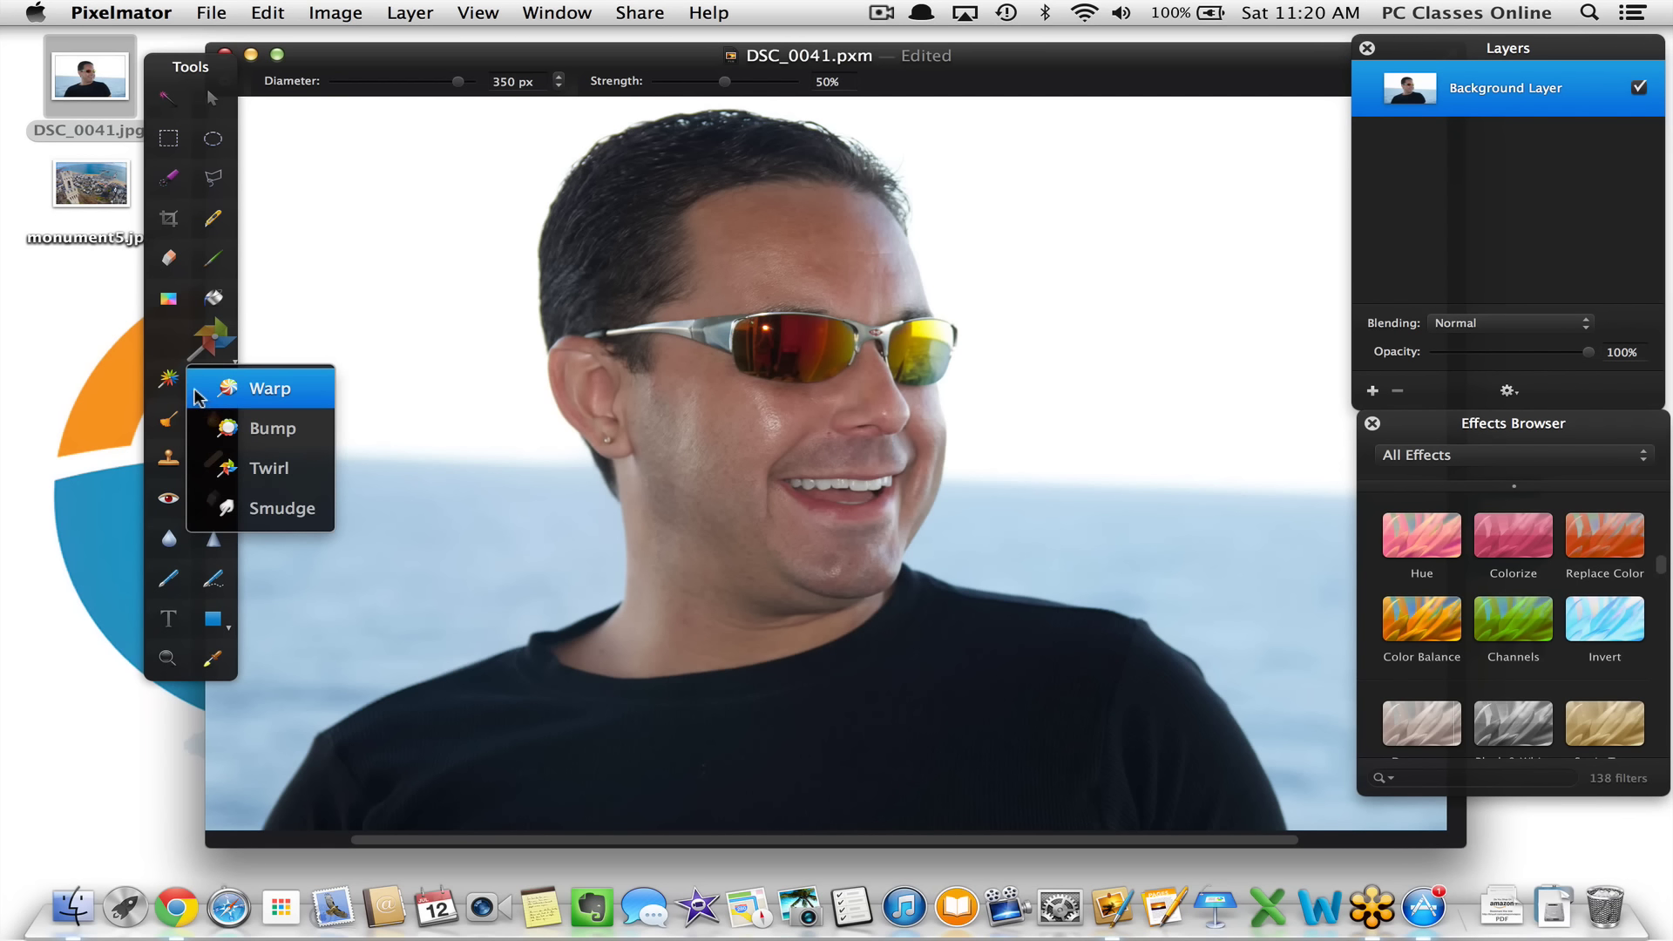
{"action": "left_click", "coordinate": [244, 436]}
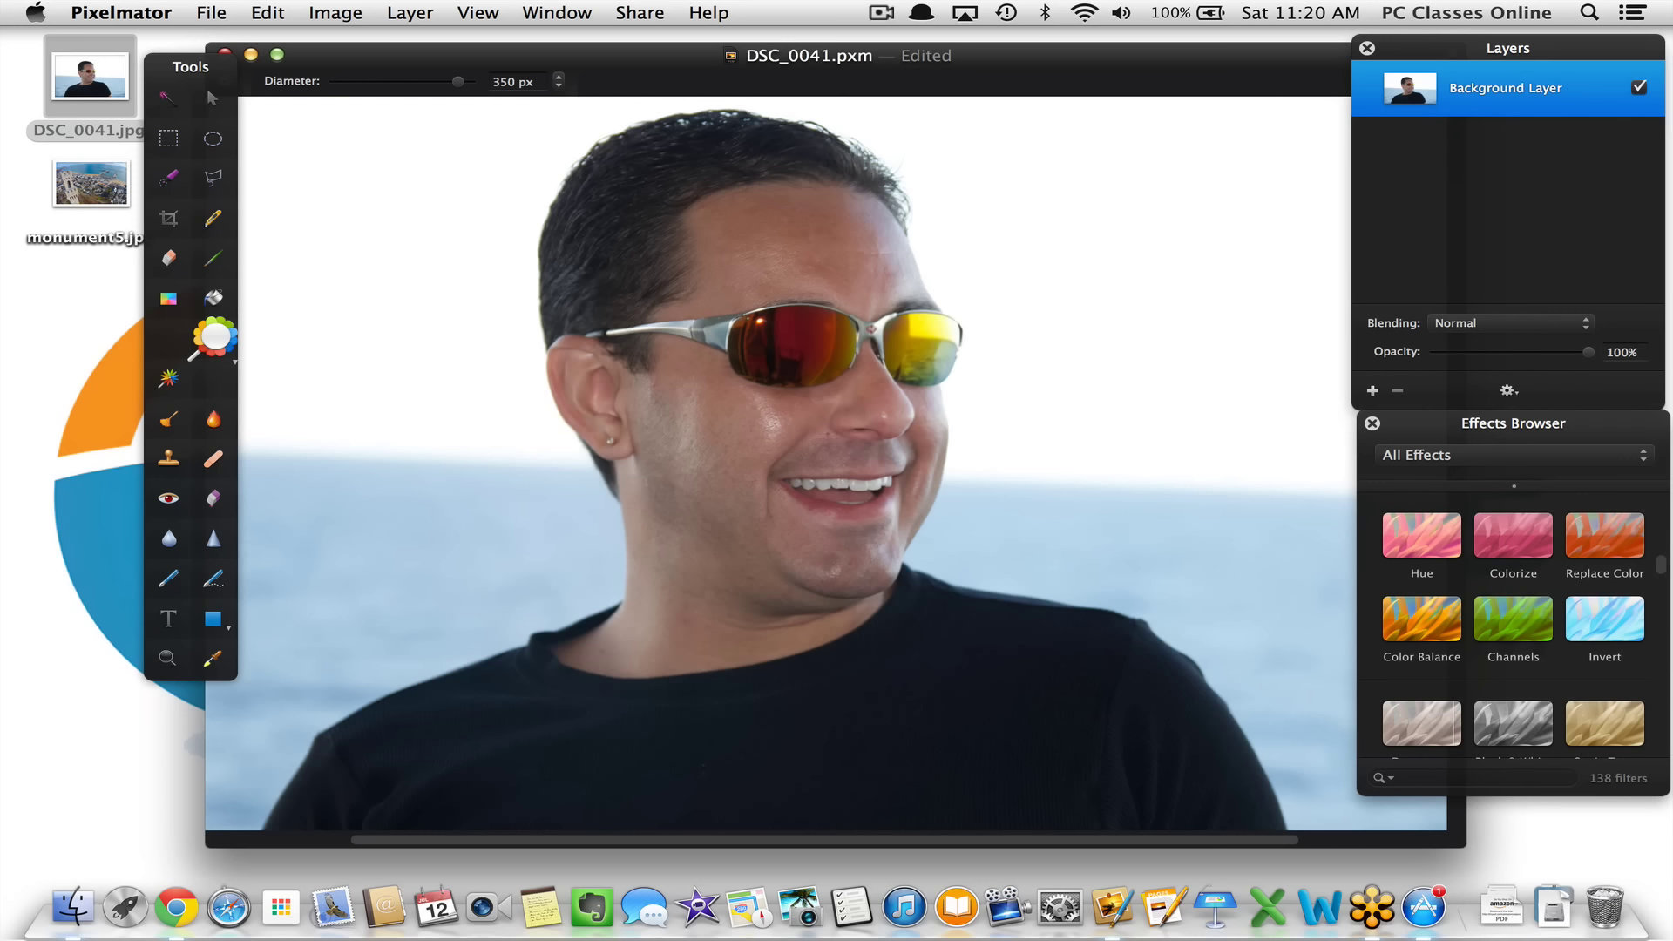
{"action": "left_click", "coordinate": [227, 357]}
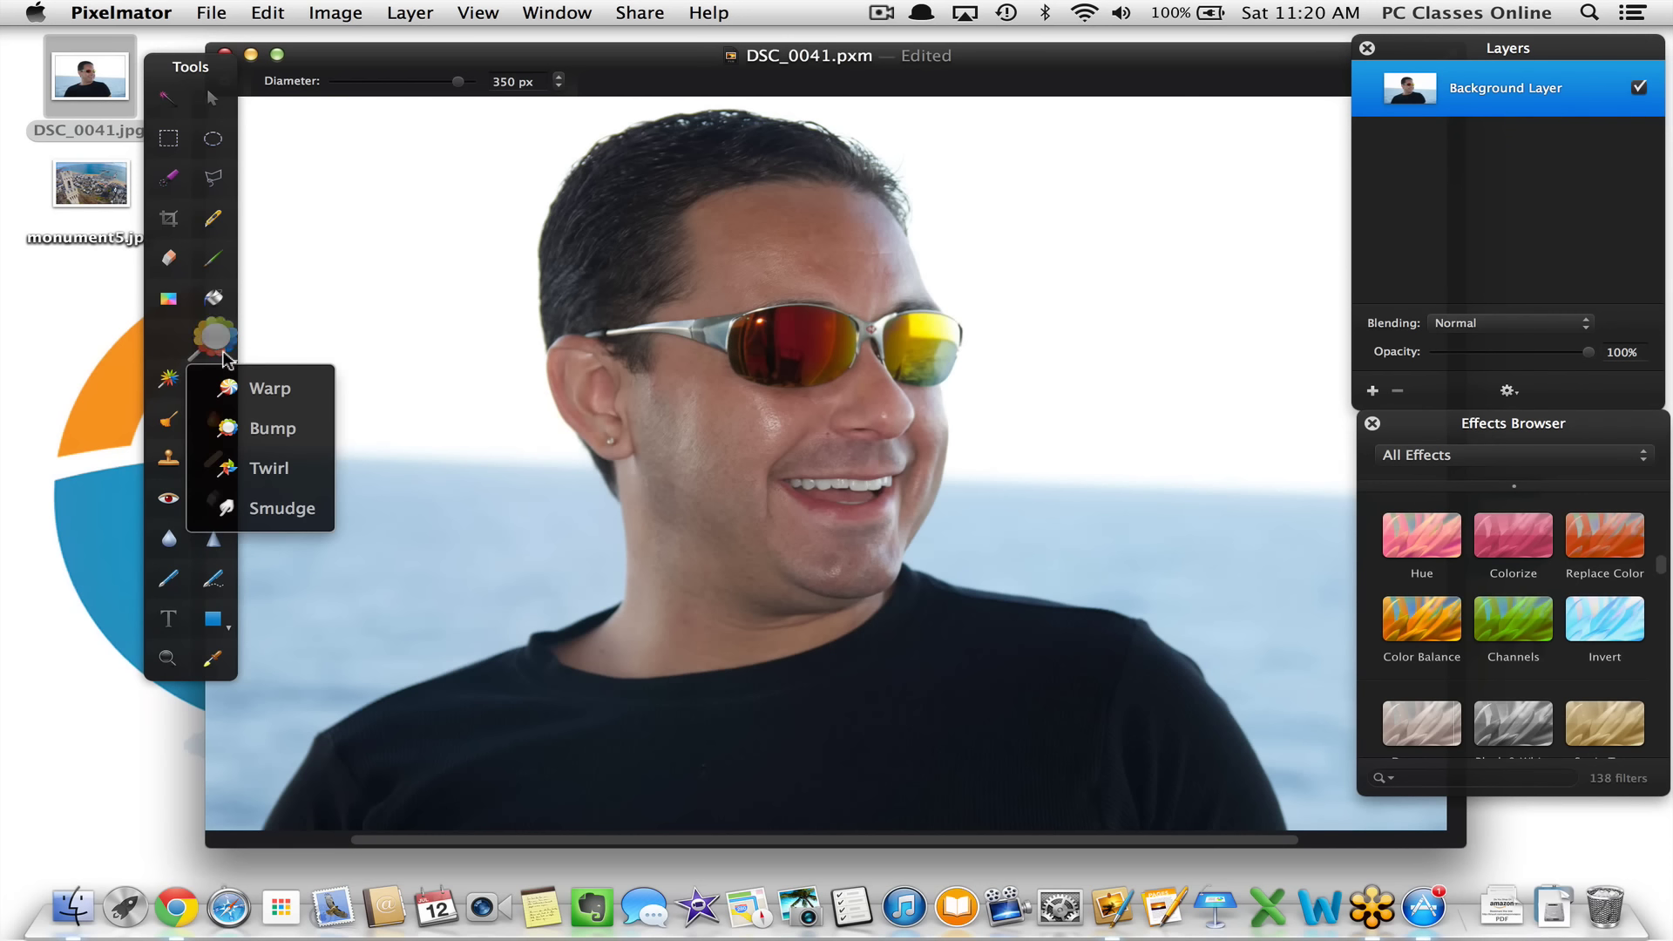
{"action": "left_click", "coordinate": [244, 471]}
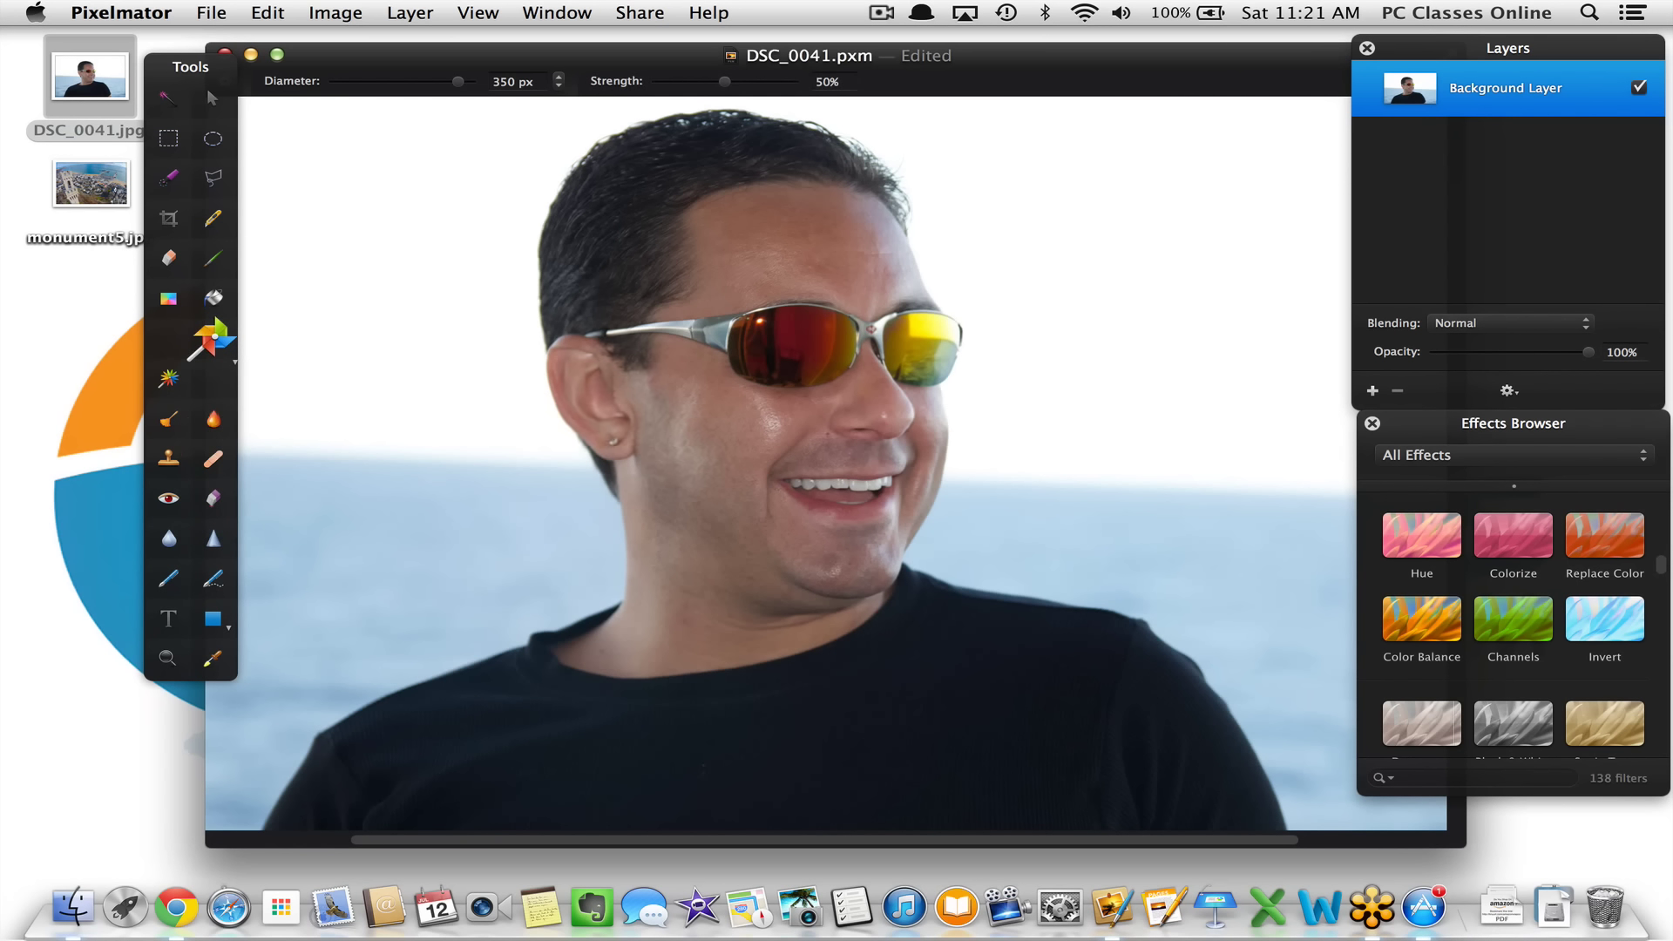
{"action": "left_click_drag", "start_coordinate": [609, 458], "coordinate": [612, 459]}
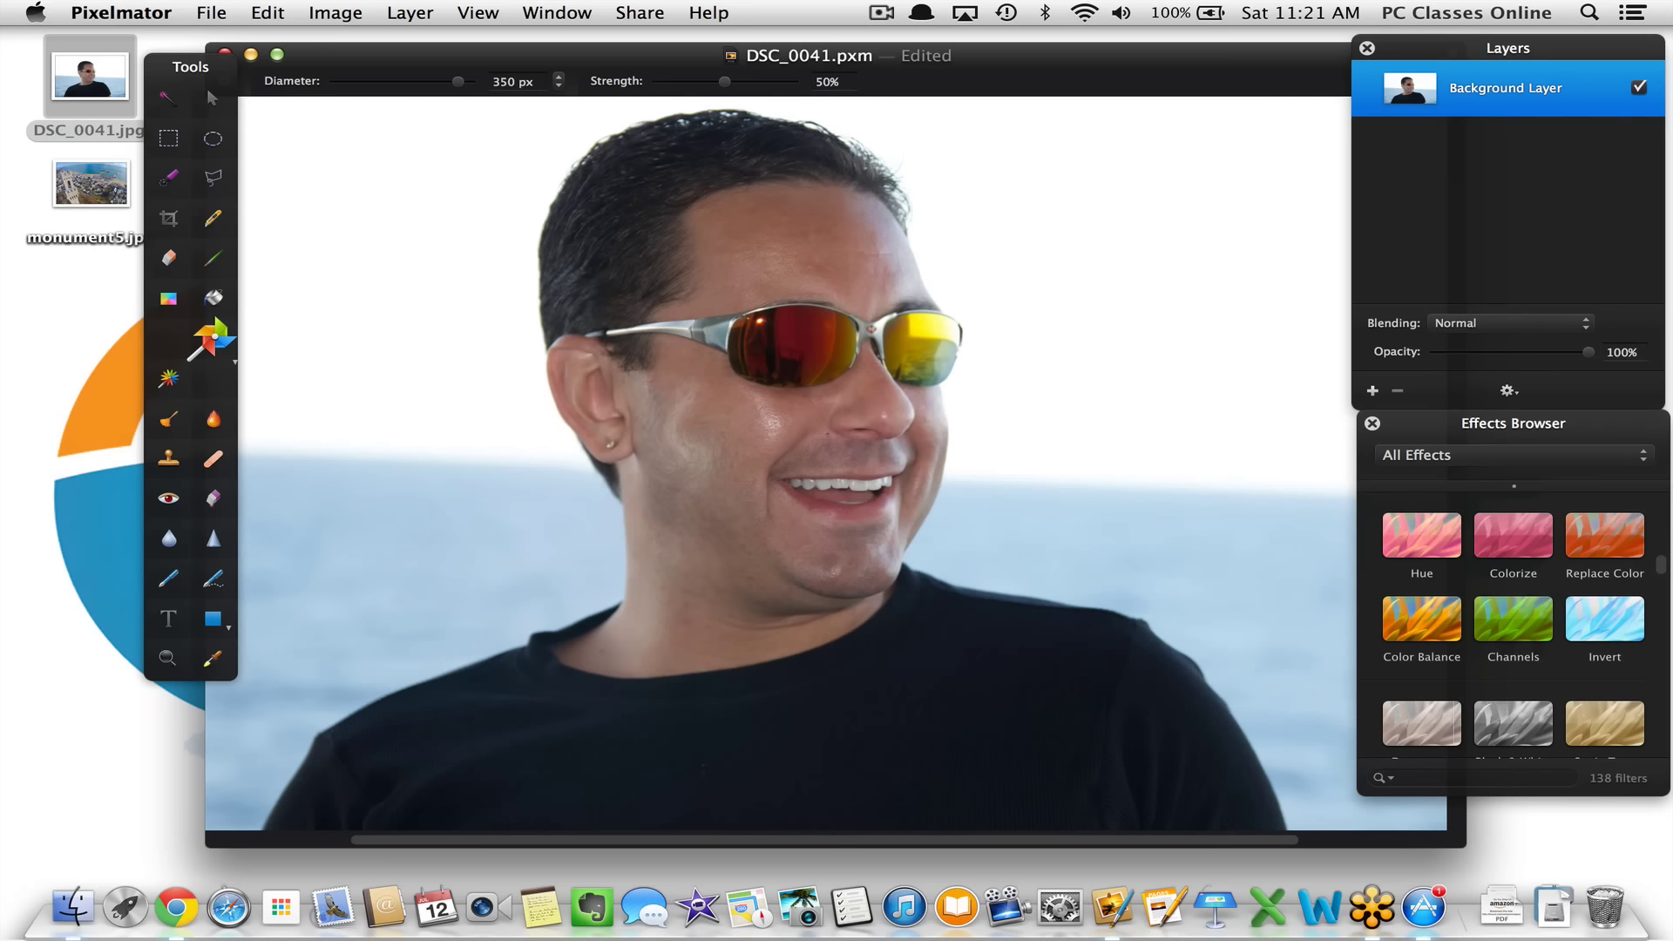
{"action": "left_click", "coordinate": [216, 359]}
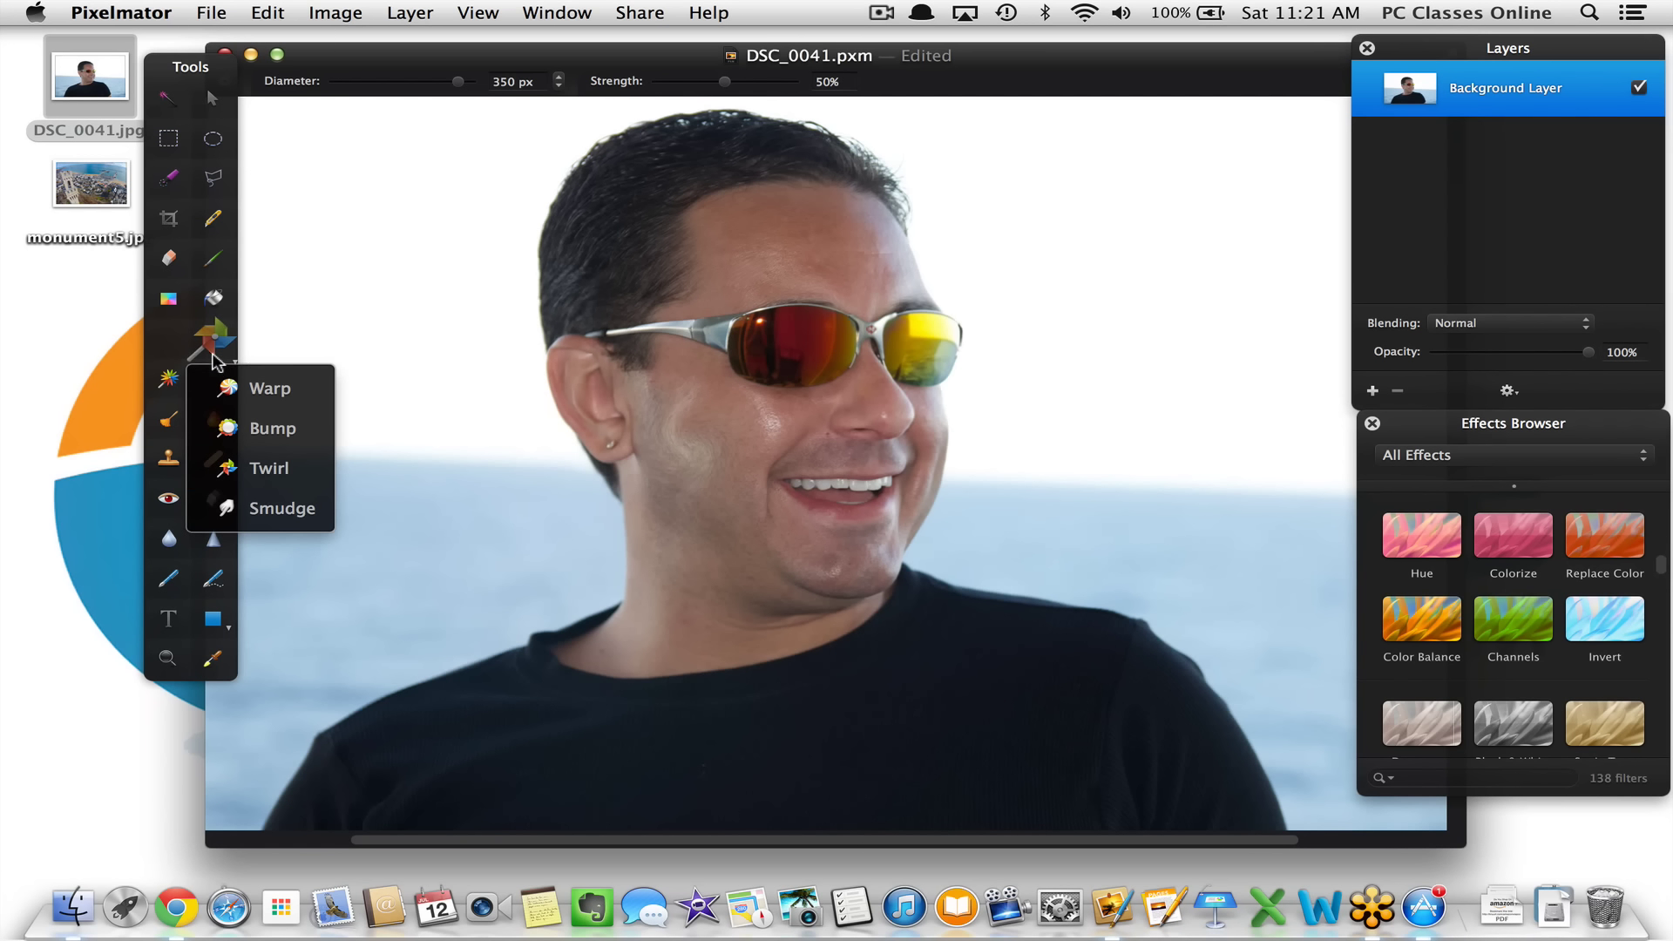
Smudge dark shirt colour along the collar and neck, then undo the smudge, twirl and bump edits
{"action": "left_click", "coordinate": [261, 504]}
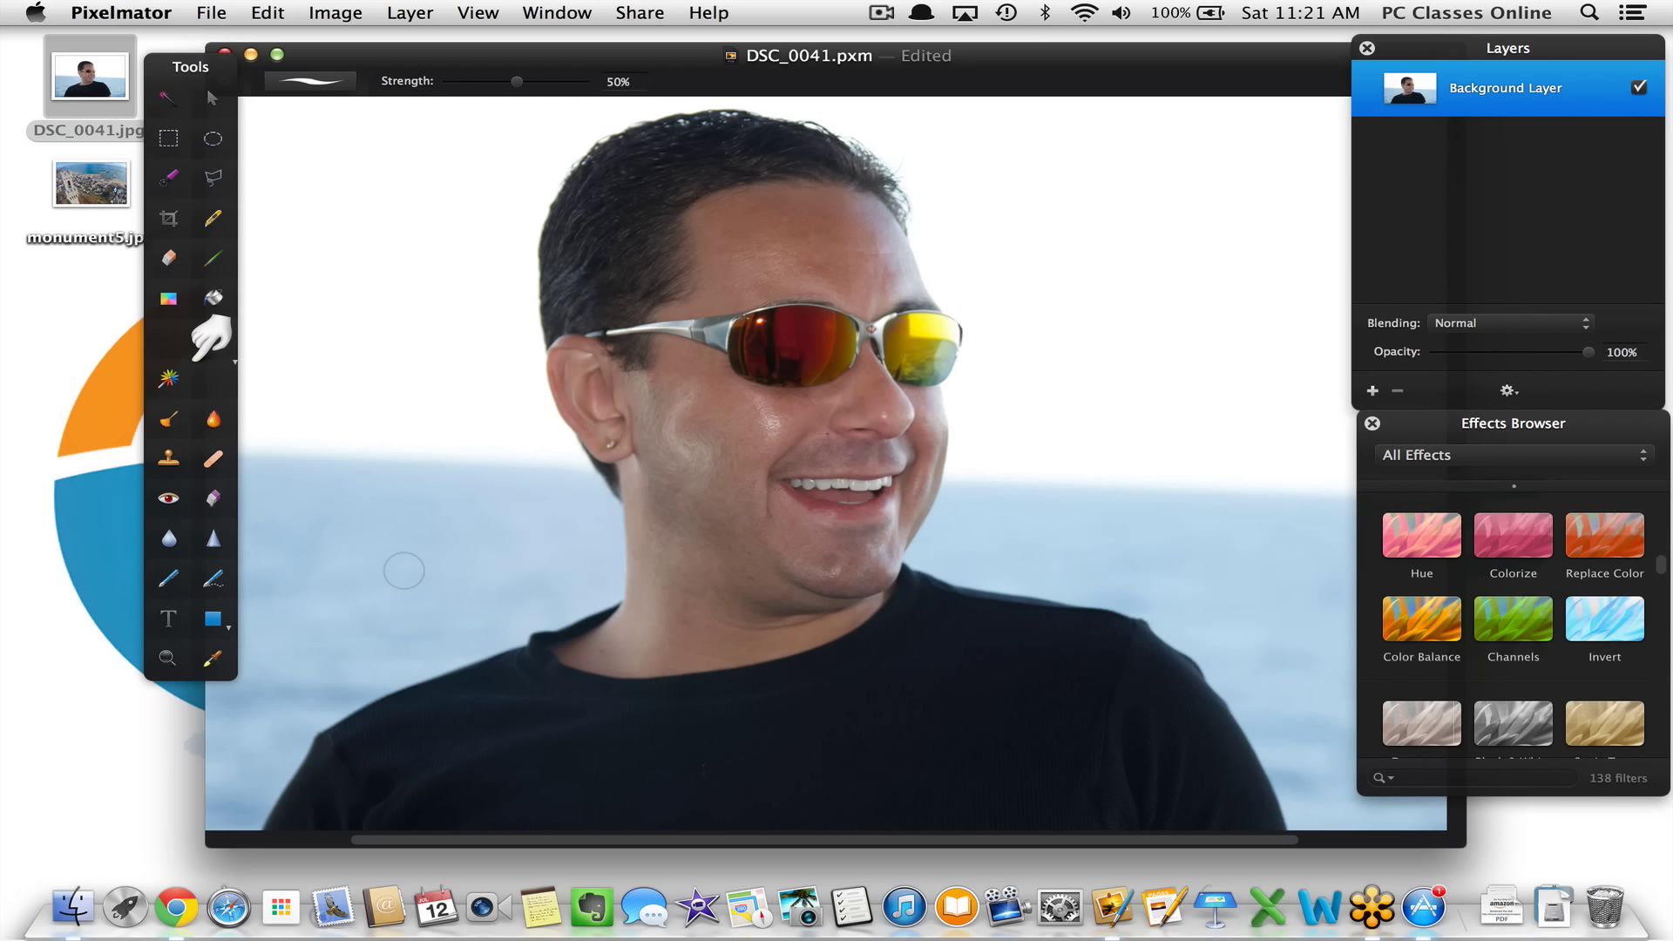
{"action": "mouse_move", "coordinate": [644, 660]}
{"action": "left_mouse_down"}
{"action": "mouse_move", "coordinate": [715, 693]}
{"action": "mouse_move", "coordinate": [566, 558]}
{"action": "mouse_move", "coordinate": [750, 689]}
{"action": "mouse_move", "coordinate": [622, 608]}
{"action": "left_mouse_up"}
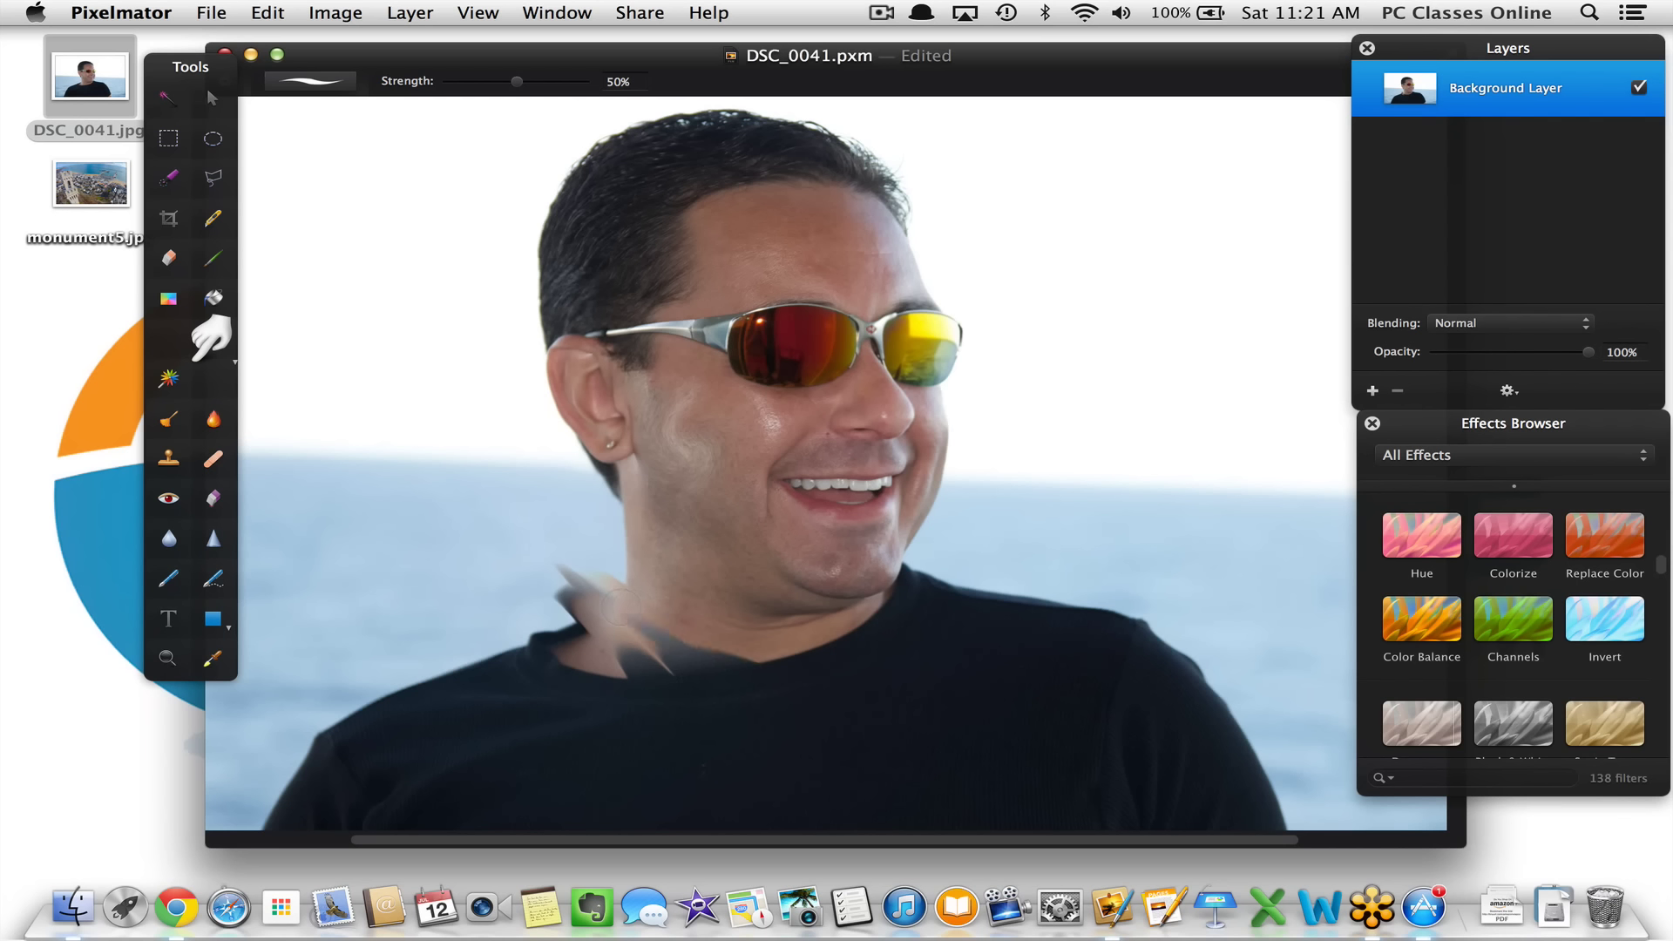
{"action": "left_click_drag", "start_coordinate": [542, 636], "coordinate": [697, 645]}
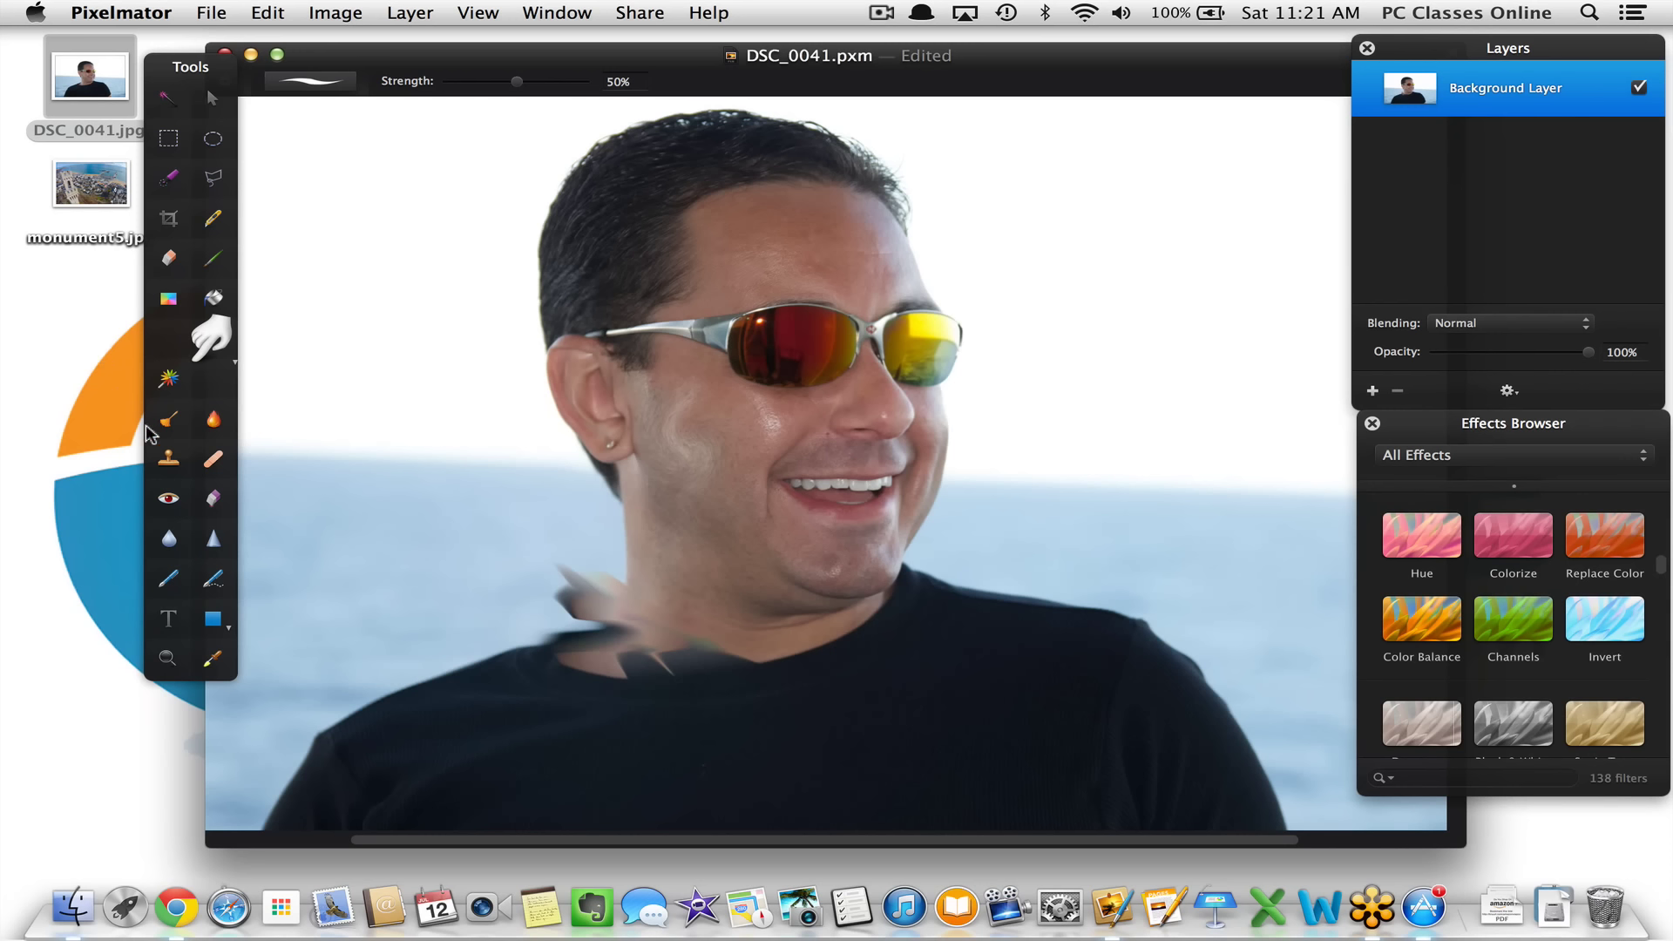
{"action": "key", "text": "super+z"}
{"action": "key", "text": "super+z"}
{"action": "key", "text": "super+z"}
{"action": "key", "text": "super+z"}
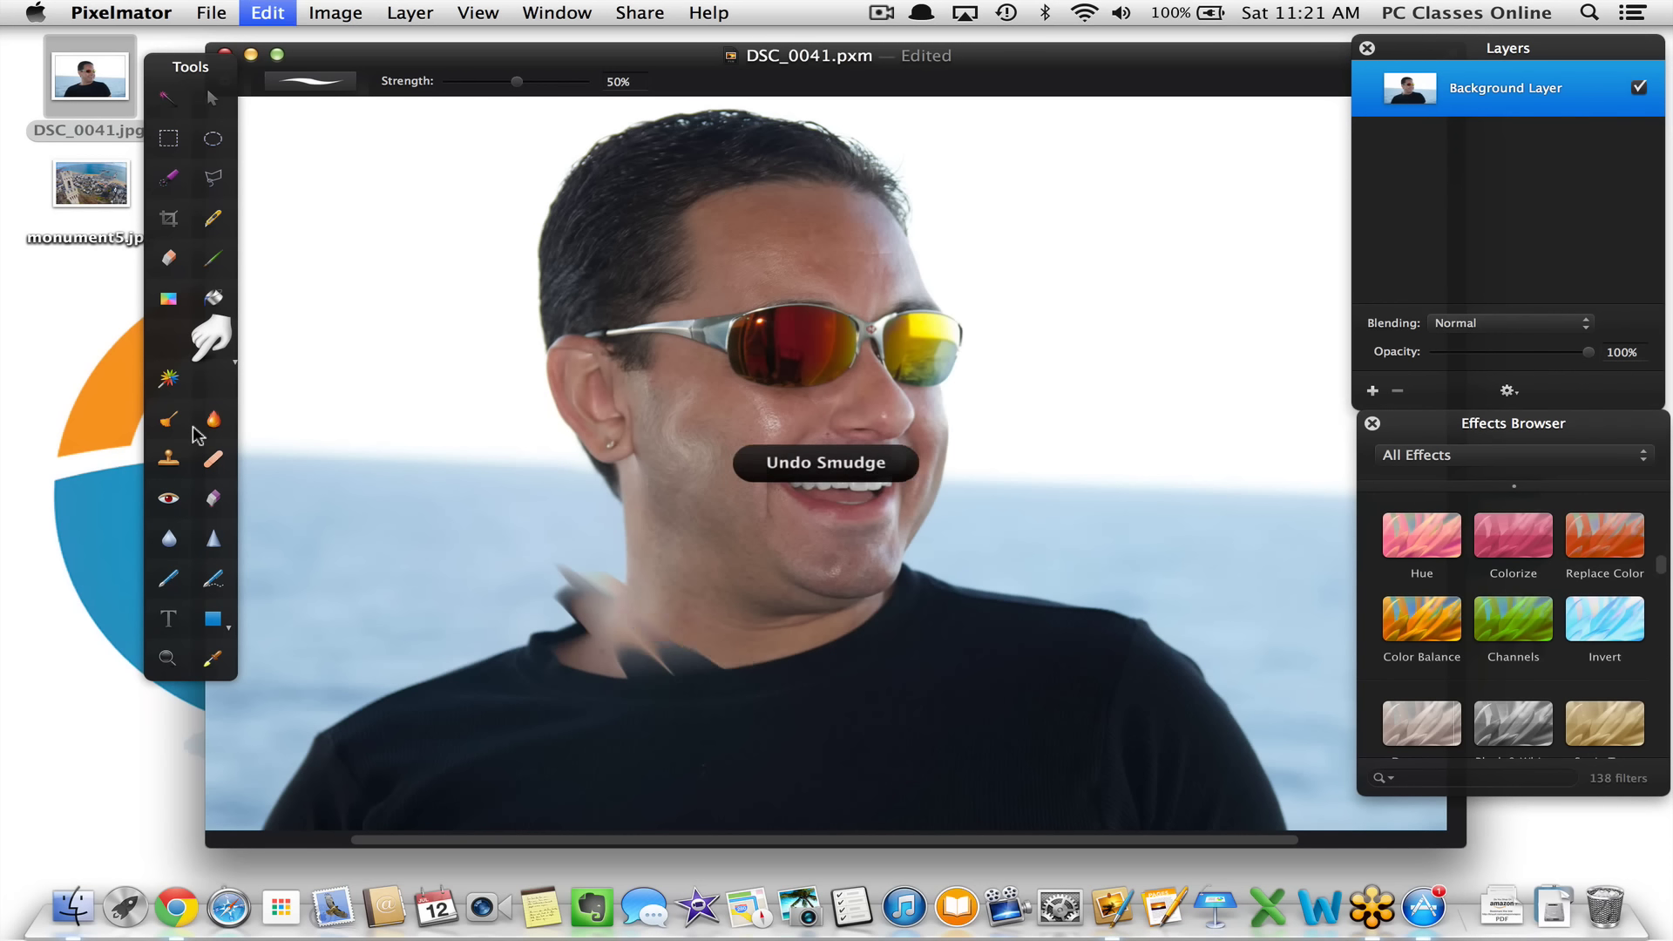
{"action": "key", "text": "super+z"}
{"action": "key", "text": "super+z"}
{"action": "key", "text": "super+z"}
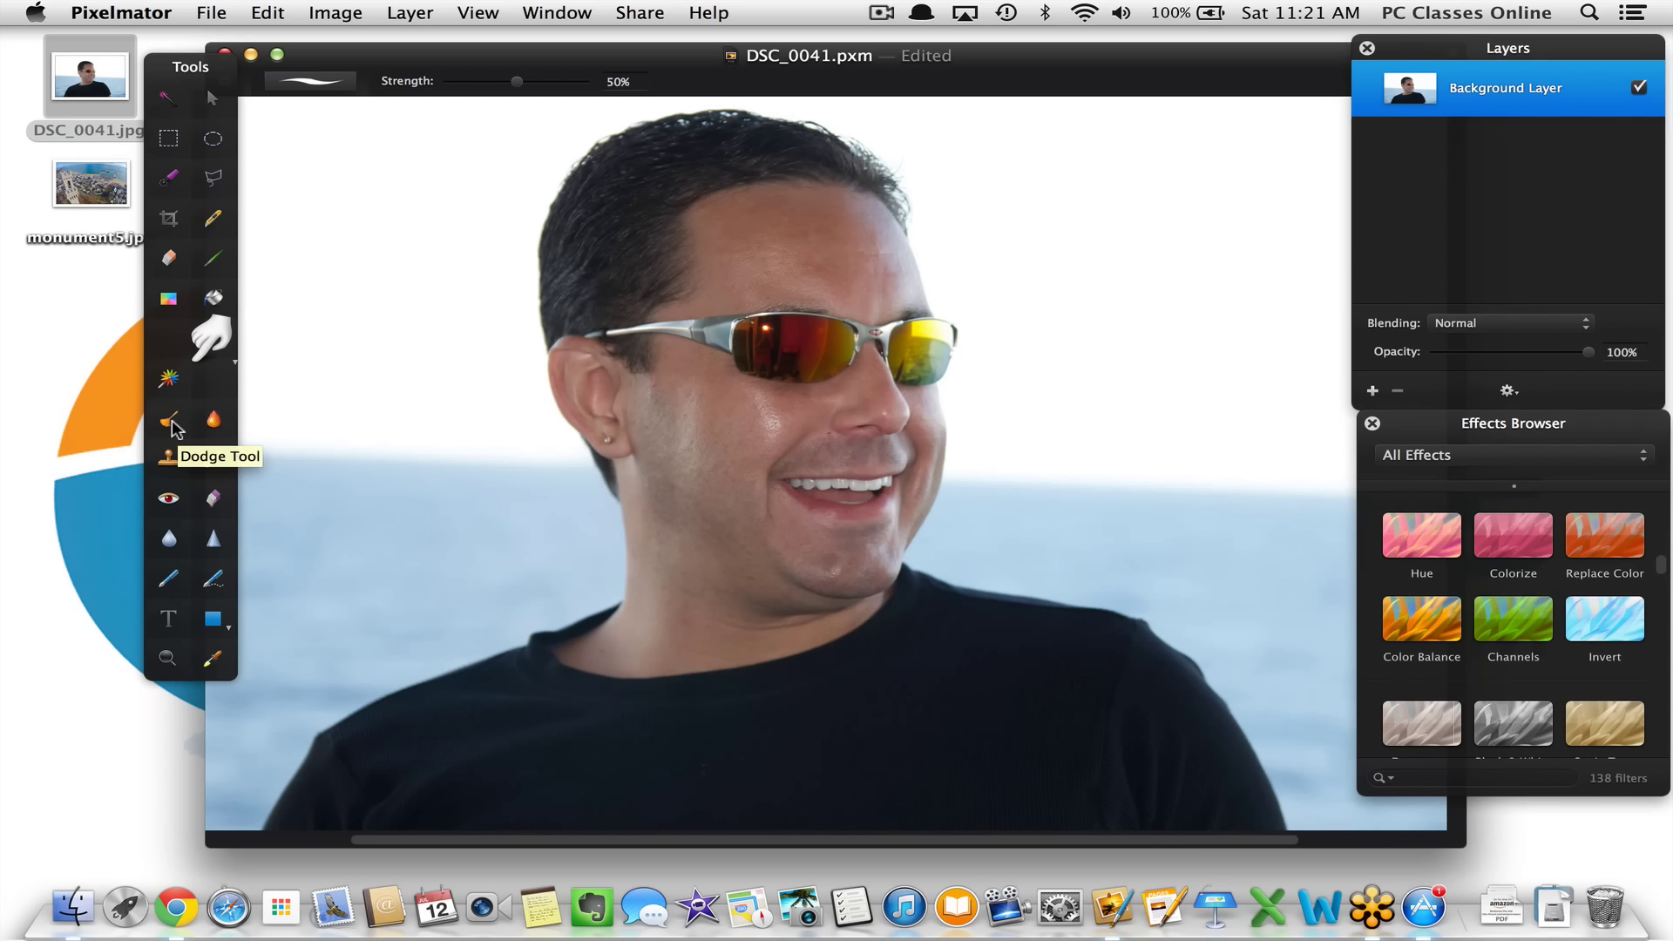
{"action": "left_click", "coordinate": [171, 421]}
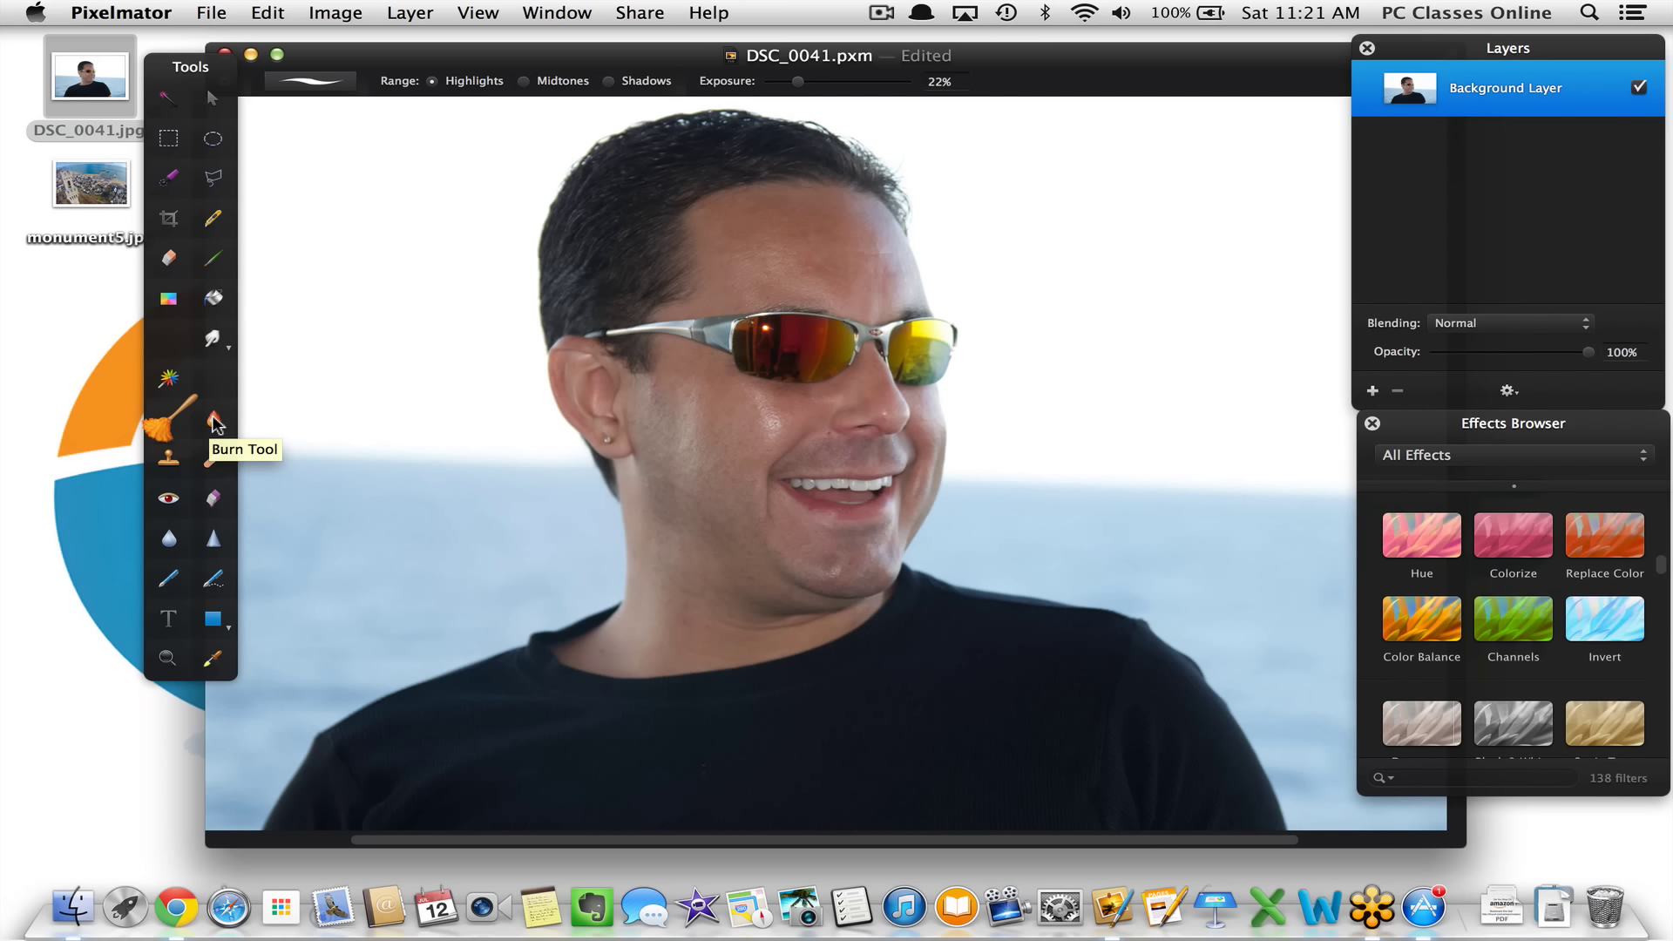
Burn the forehead with the Burn Tool at 100% exposure, then undo it
{"action": "left_click", "coordinate": [214, 423]}
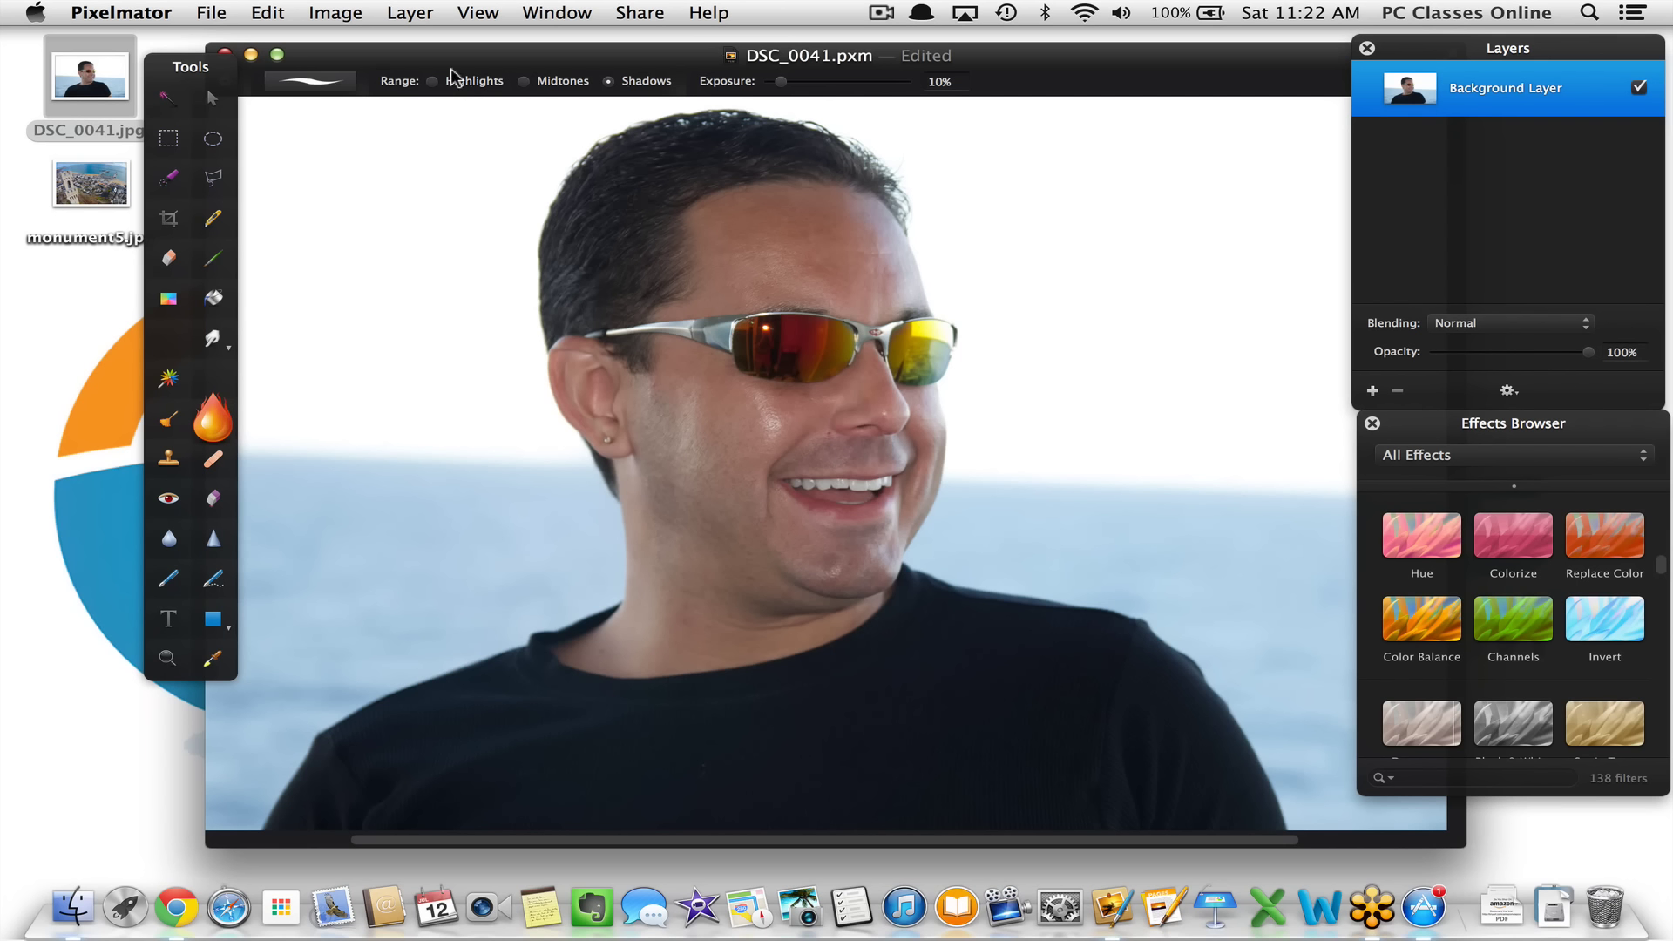
{"action": "left_click_drag", "start_coordinate": [781, 81], "coordinate": [812, 83]}
{"action": "left_click_drag", "start_coordinate": [814, 81], "coordinate": [931, 87]}
{"action": "mouse_move", "coordinate": [736, 244]}
{"action": "left_mouse_down"}
{"action": "mouse_move", "coordinate": [853, 243]}
{"action": "mouse_move", "coordinate": [715, 277]}
{"action": "mouse_move", "coordinate": [800, 255]}
{"action": "mouse_move", "coordinate": [804, 219]}
{"action": "mouse_move", "coordinate": [832, 257]}
{"action": "left_mouse_up"}
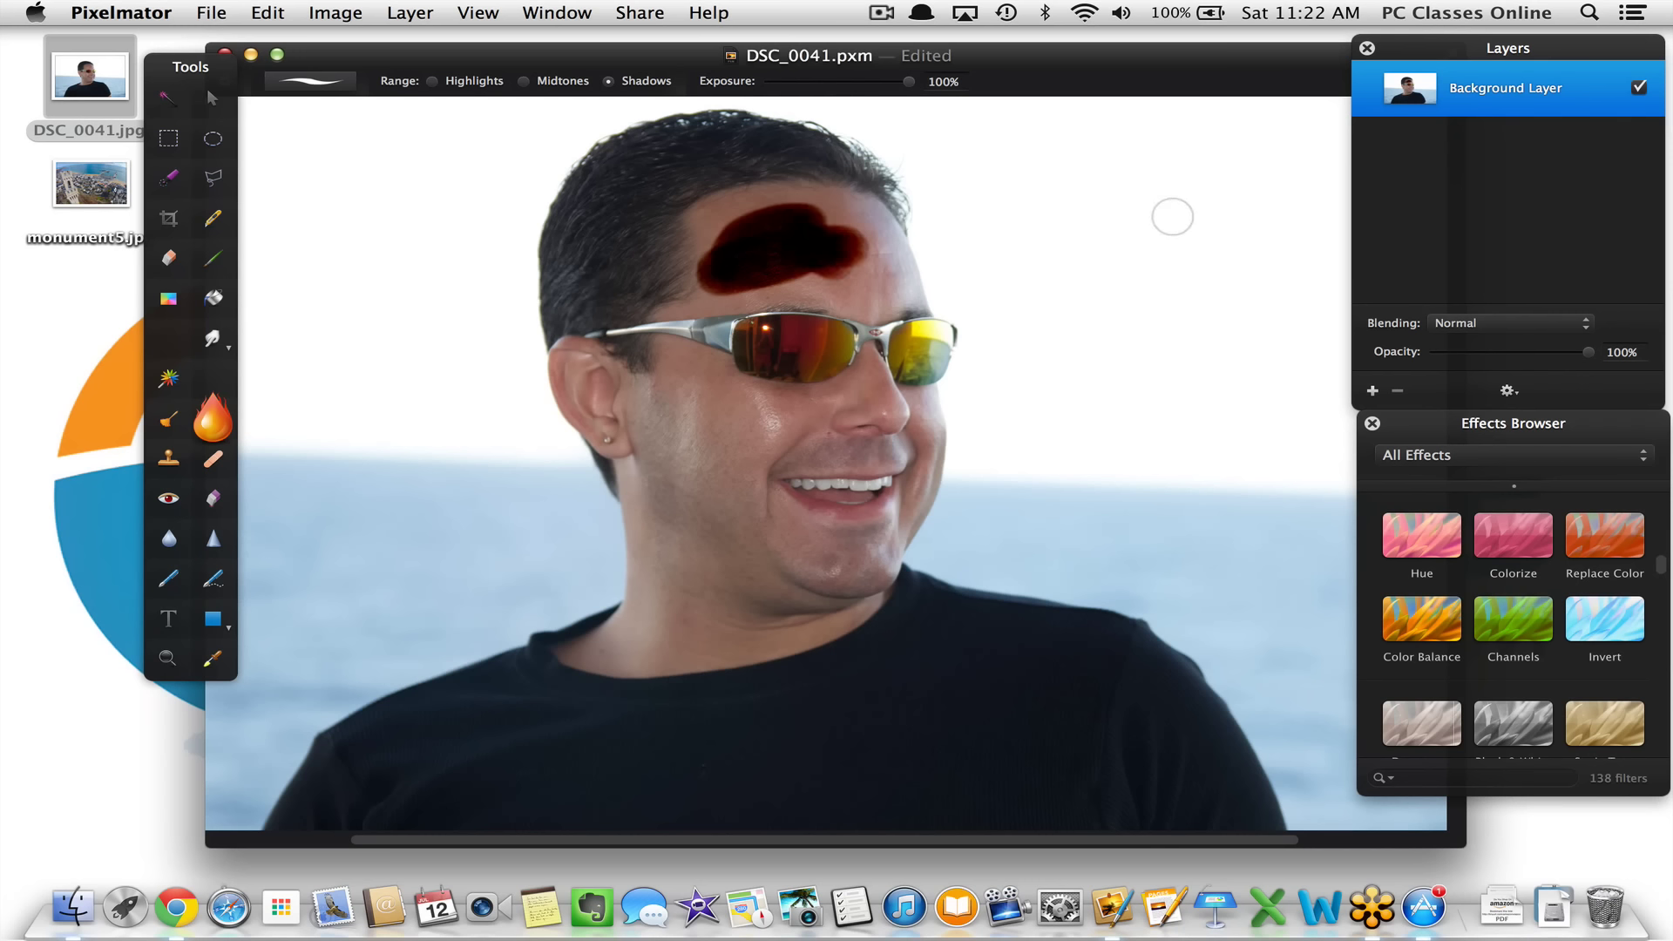
{"action": "key", "text": "super+z"}
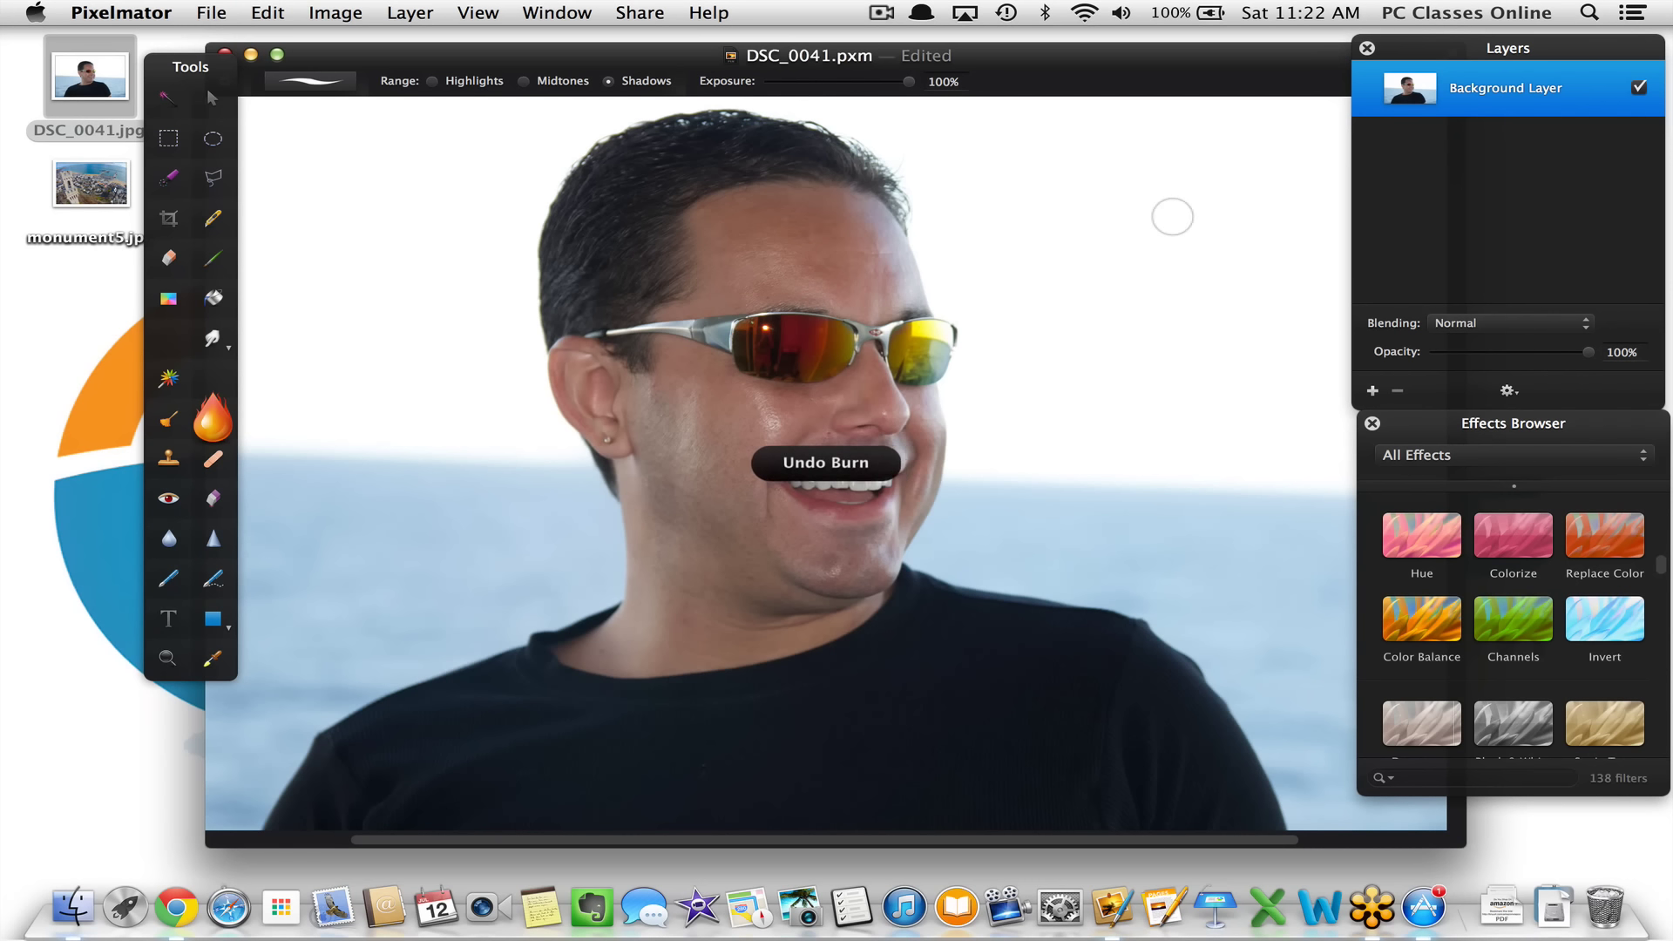
Burn the forehead, cheek and jaw at 22% exposure, then undo those strokes
{"action": "left_click_drag", "start_coordinate": [839, 82], "coordinate": [787, 80]}
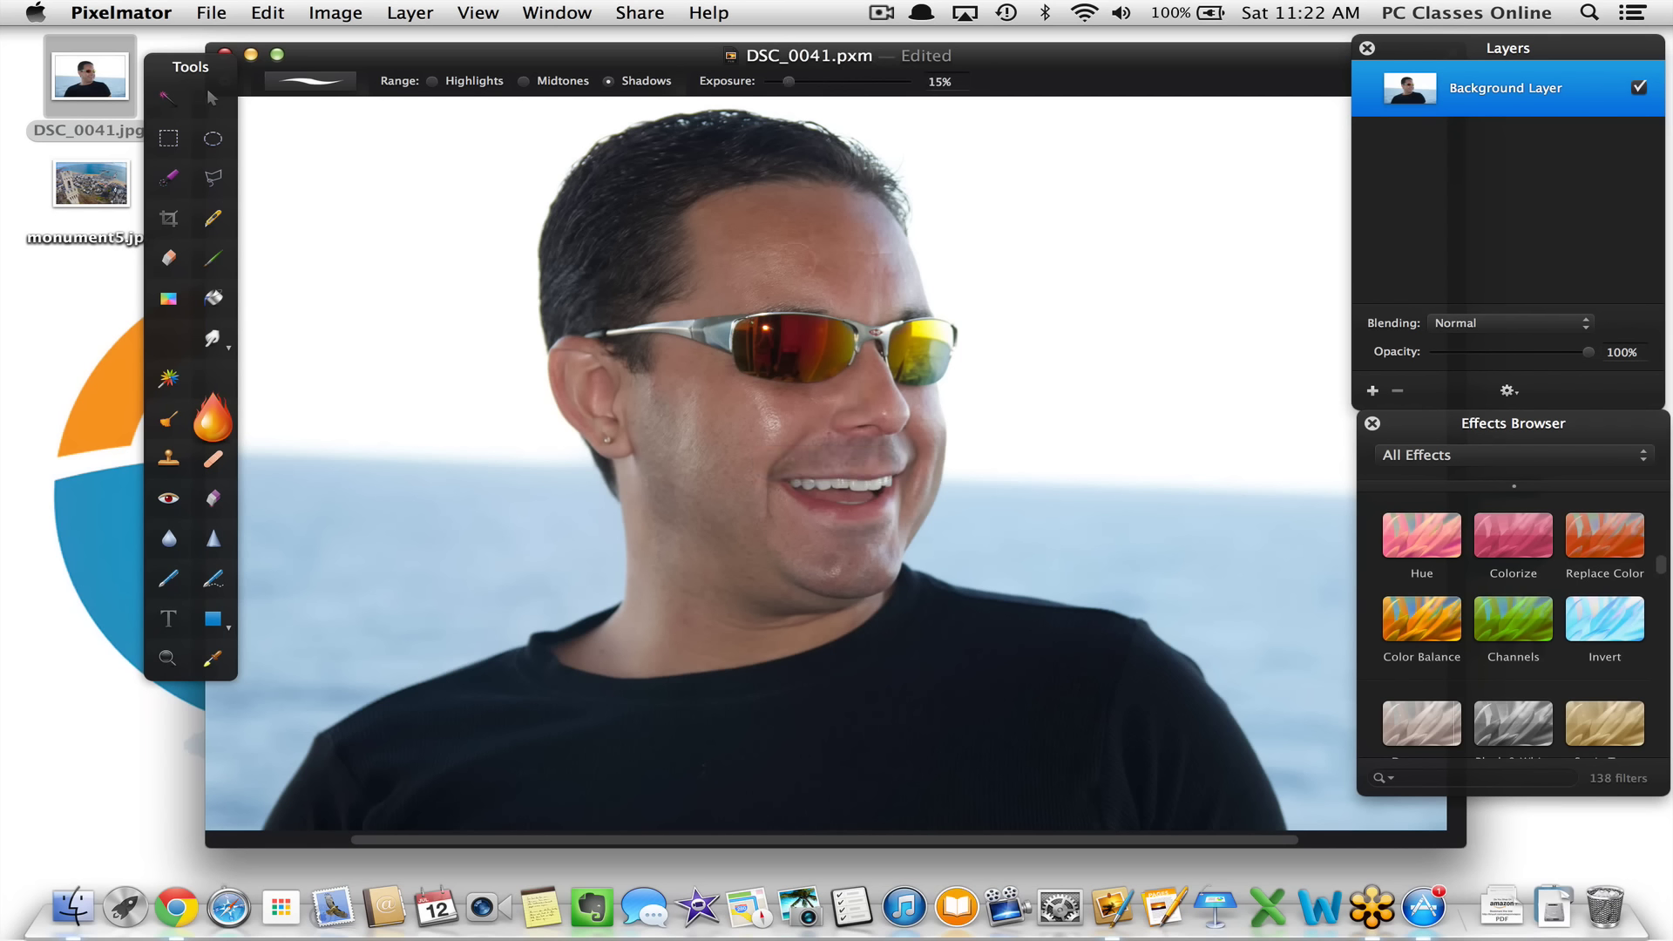
{"action": "mouse_move", "coordinate": [689, 262]}
{"action": "left_mouse_down"}
{"action": "mouse_move", "coordinate": [795, 227]}
{"action": "mouse_move", "coordinate": [663, 259]}
{"action": "mouse_move", "coordinate": [677, 209]}
{"action": "mouse_move", "coordinate": [747, 197]}
{"action": "mouse_move", "coordinate": [795, 251]}
{"action": "mouse_move", "coordinate": [862, 262]}
{"action": "mouse_move", "coordinate": [819, 323]}
{"action": "left_mouse_up"}
{"action": "mouse_move", "coordinate": [693, 401]}
{"action": "left_mouse_down"}
{"action": "mouse_move", "coordinate": [671, 369]}
{"action": "mouse_move", "coordinate": [749, 467]}
{"action": "mouse_move", "coordinate": [763, 389]}
{"action": "mouse_move", "coordinate": [884, 382]}
{"action": "mouse_move", "coordinate": [755, 426]}
{"action": "mouse_move", "coordinate": [877, 402]}
{"action": "mouse_move", "coordinate": [928, 428]}
{"action": "mouse_move", "coordinate": [958, 472]}
{"action": "mouse_move", "coordinate": [739, 537]}
{"action": "mouse_move", "coordinate": [908, 570]}
{"action": "mouse_move", "coordinate": [770, 493]}
{"action": "mouse_move", "coordinate": [869, 527]}
{"action": "mouse_move", "coordinate": [883, 504]}
{"action": "mouse_move", "coordinate": [811, 560]}
{"action": "mouse_move", "coordinate": [712, 492]}
{"action": "mouse_move", "coordinate": [665, 497]}
{"action": "mouse_move", "coordinate": [652, 579]}
{"action": "mouse_move", "coordinate": [831, 594]}
{"action": "mouse_move", "coordinate": [648, 565]}
{"action": "mouse_move", "coordinate": [774, 616]}
{"action": "mouse_move", "coordinate": [587, 688]}
{"action": "mouse_move", "coordinate": [662, 672]}
{"action": "mouse_move", "coordinate": [692, 637]}
{"action": "mouse_move", "coordinate": [599, 630]}
{"action": "mouse_move", "coordinate": [528, 707]}
{"action": "mouse_move", "coordinate": [584, 541]}
{"action": "mouse_move", "coordinate": [616, 516]}
{"action": "mouse_move", "coordinate": [654, 546]}
{"action": "mouse_move", "coordinate": [655, 453]}
{"action": "mouse_move", "coordinate": [705, 583]}
{"action": "mouse_move", "coordinate": [702, 645]}
{"action": "mouse_move", "coordinate": [679, 644]}
{"action": "mouse_move", "coordinate": [877, 638]}
{"action": "mouse_move", "coordinate": [584, 319]}
{"action": "left_mouse_up"}
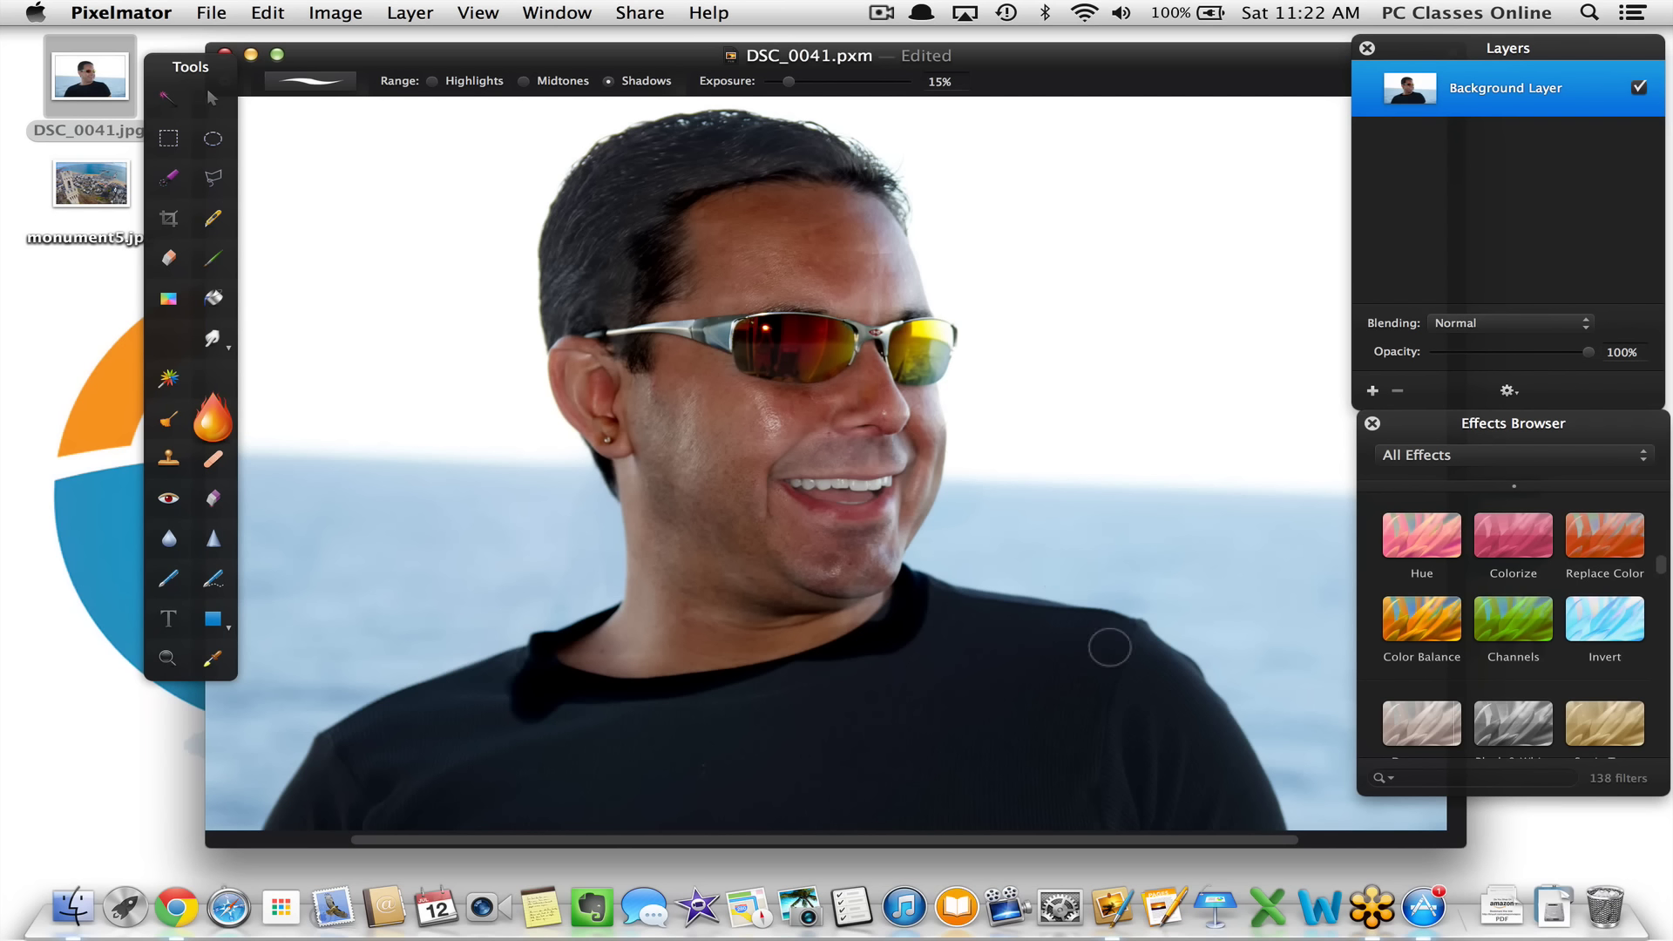
{"action": "key", "text": "super+z"}
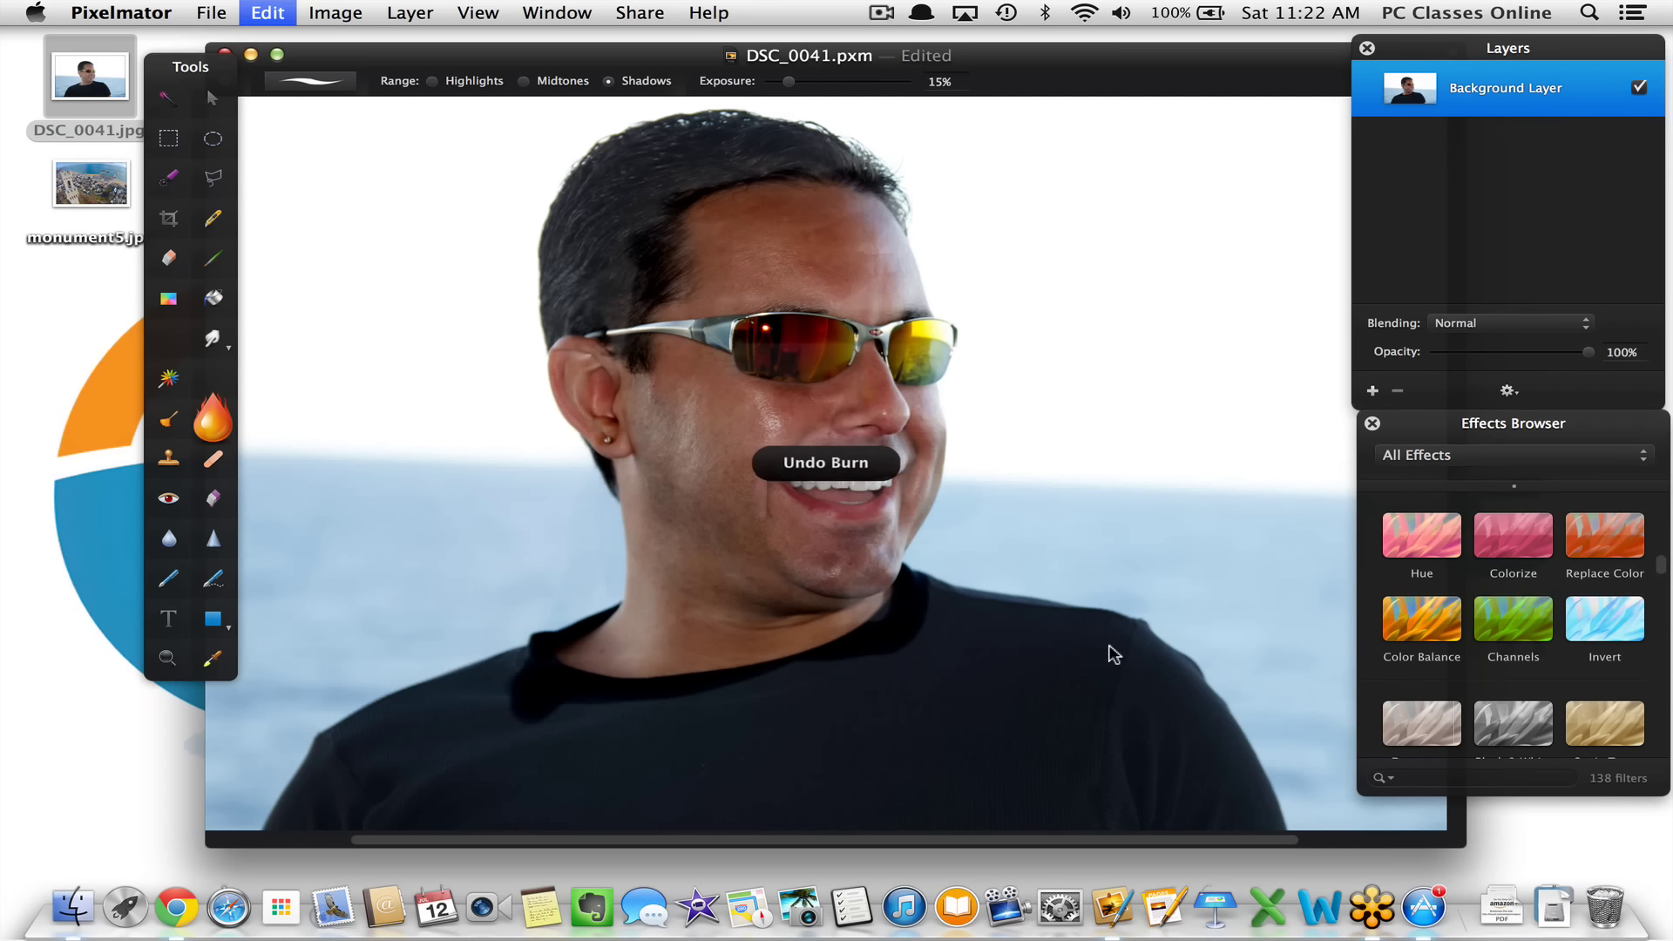
{"action": "key", "text": "super+z"}
{"action": "key", "text": "super+z"}
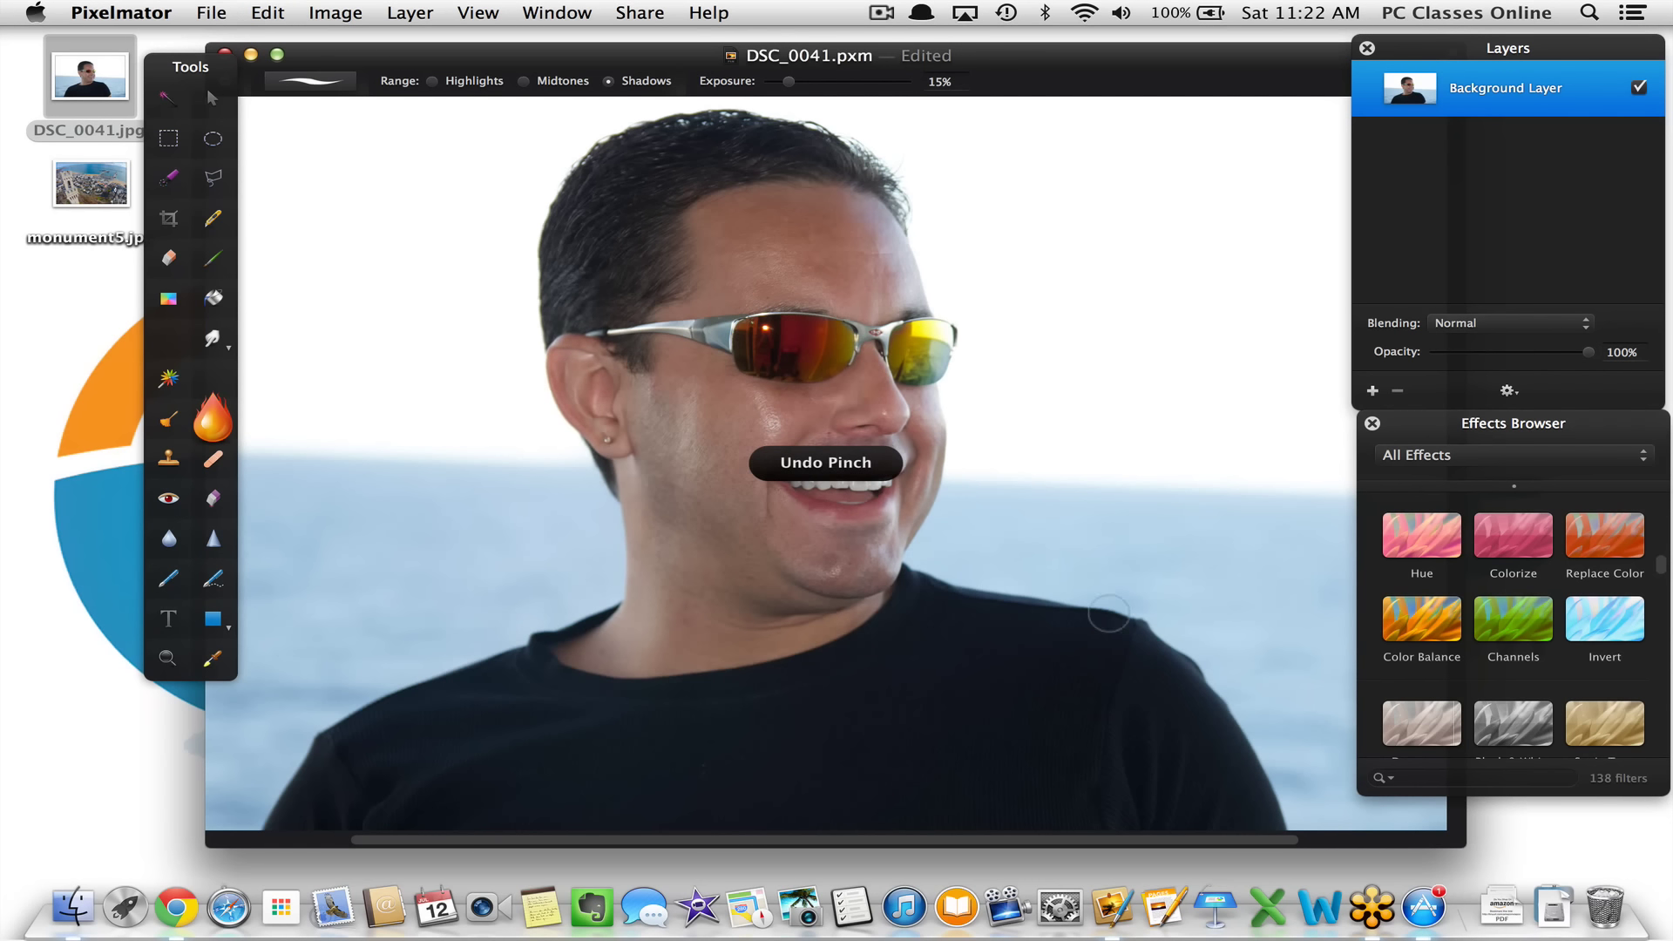
{"action": "left_click", "coordinate": [312, 82]}
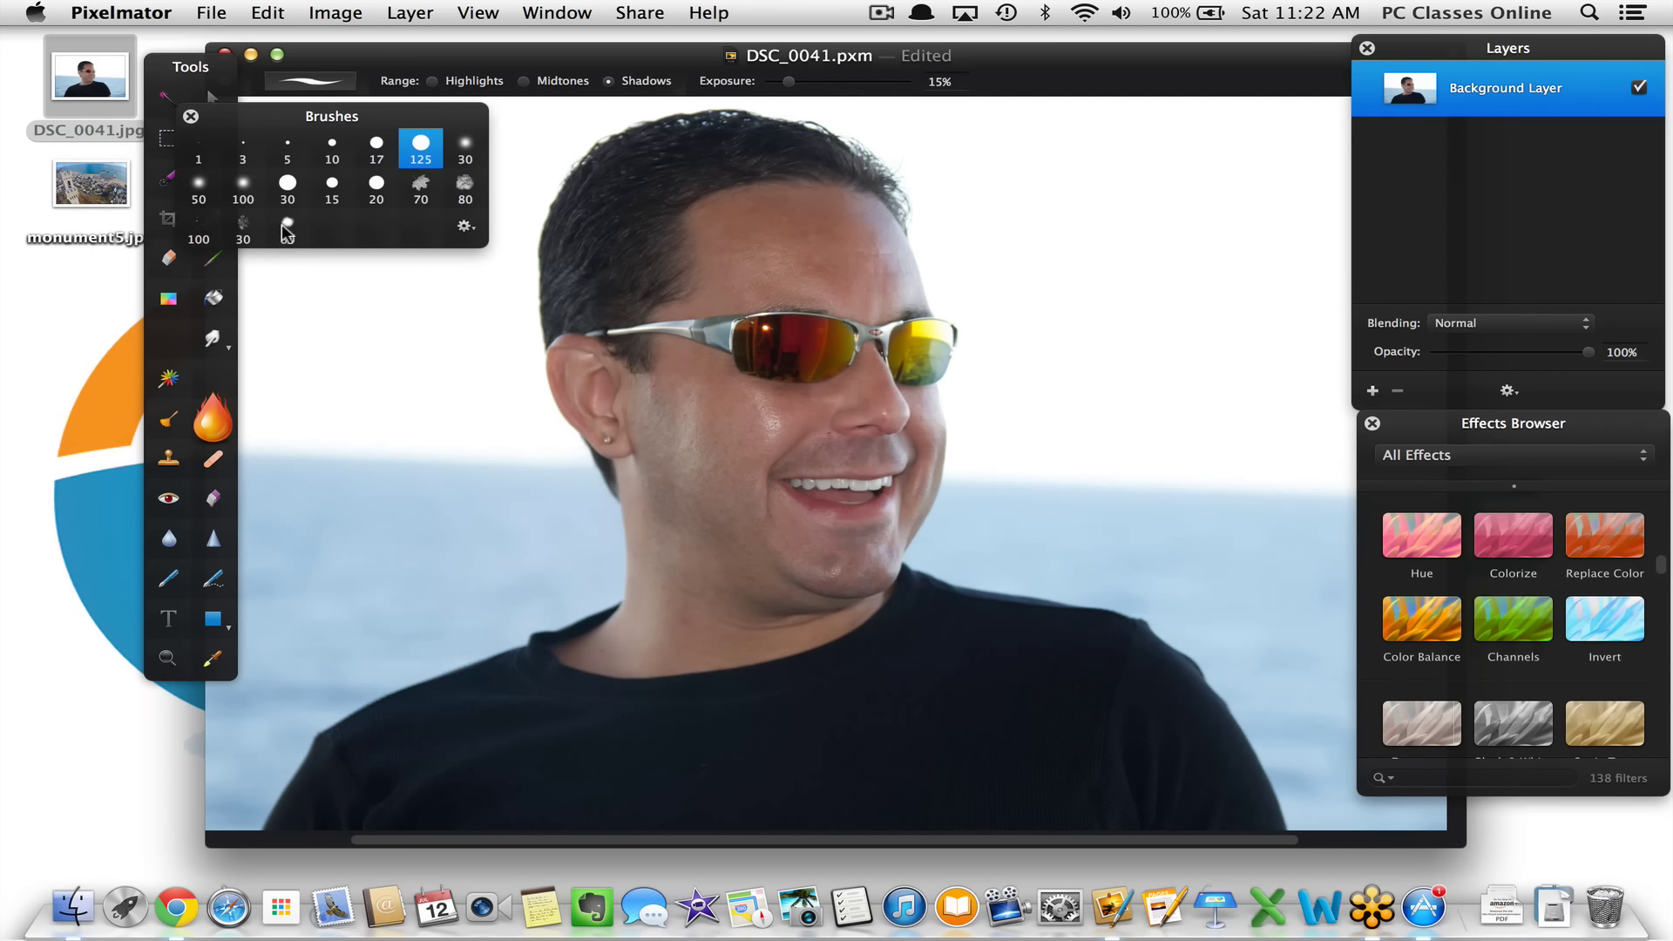
{"action": "left_click", "coordinate": [295, 195]}
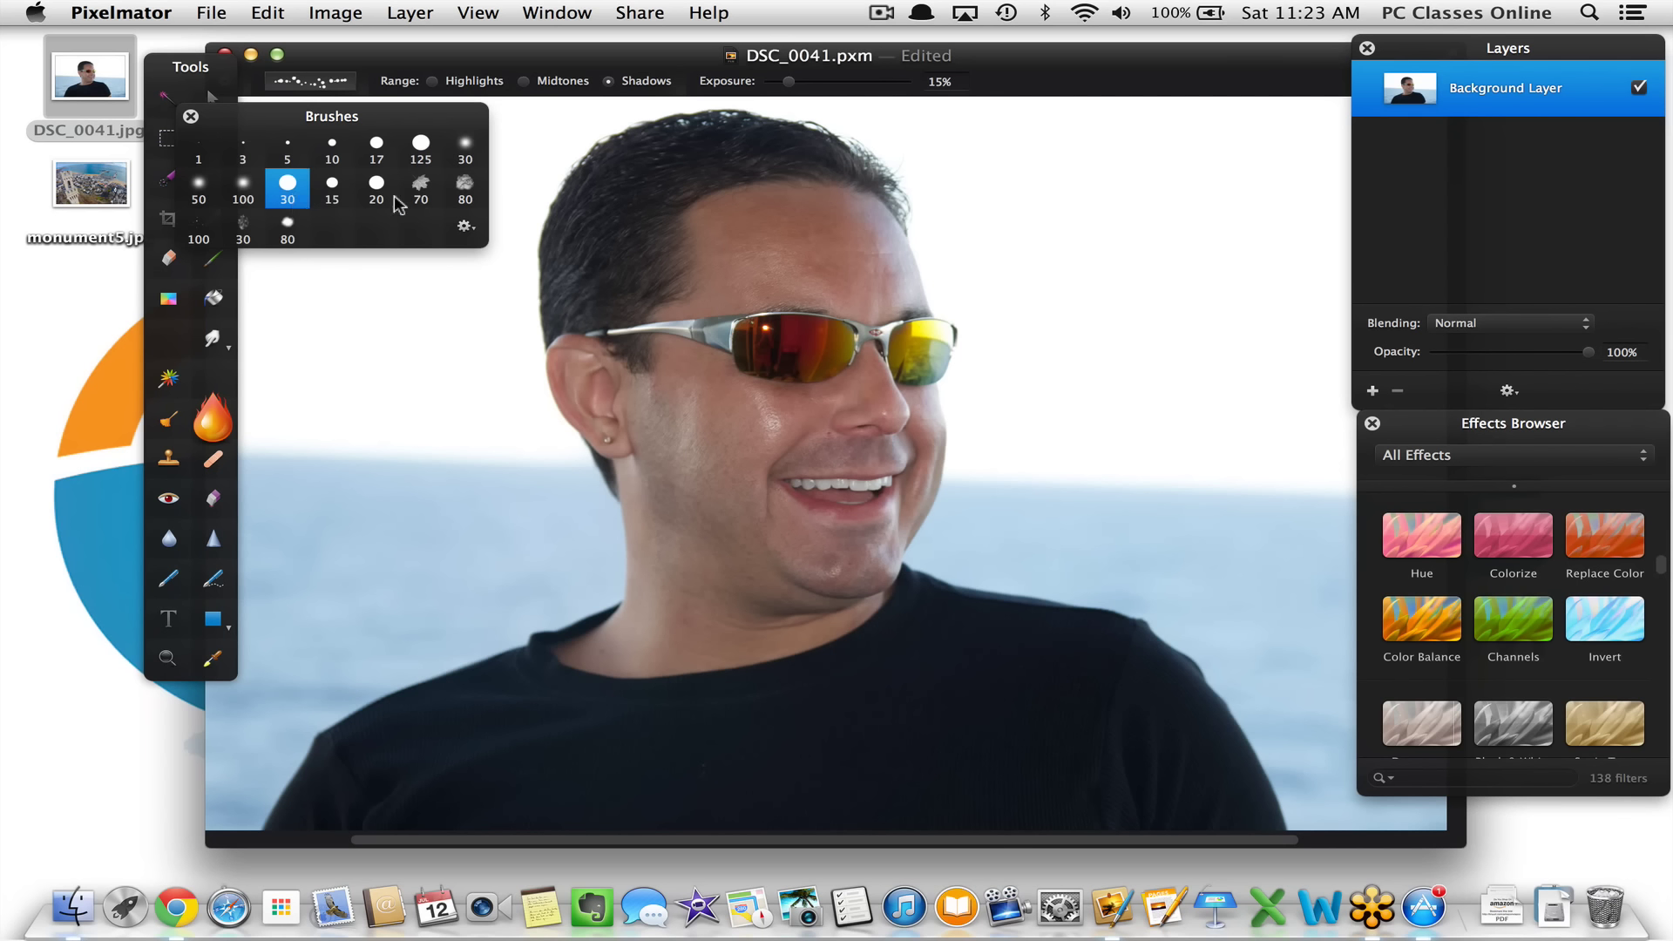
{"action": "left_click", "coordinate": [415, 150]}
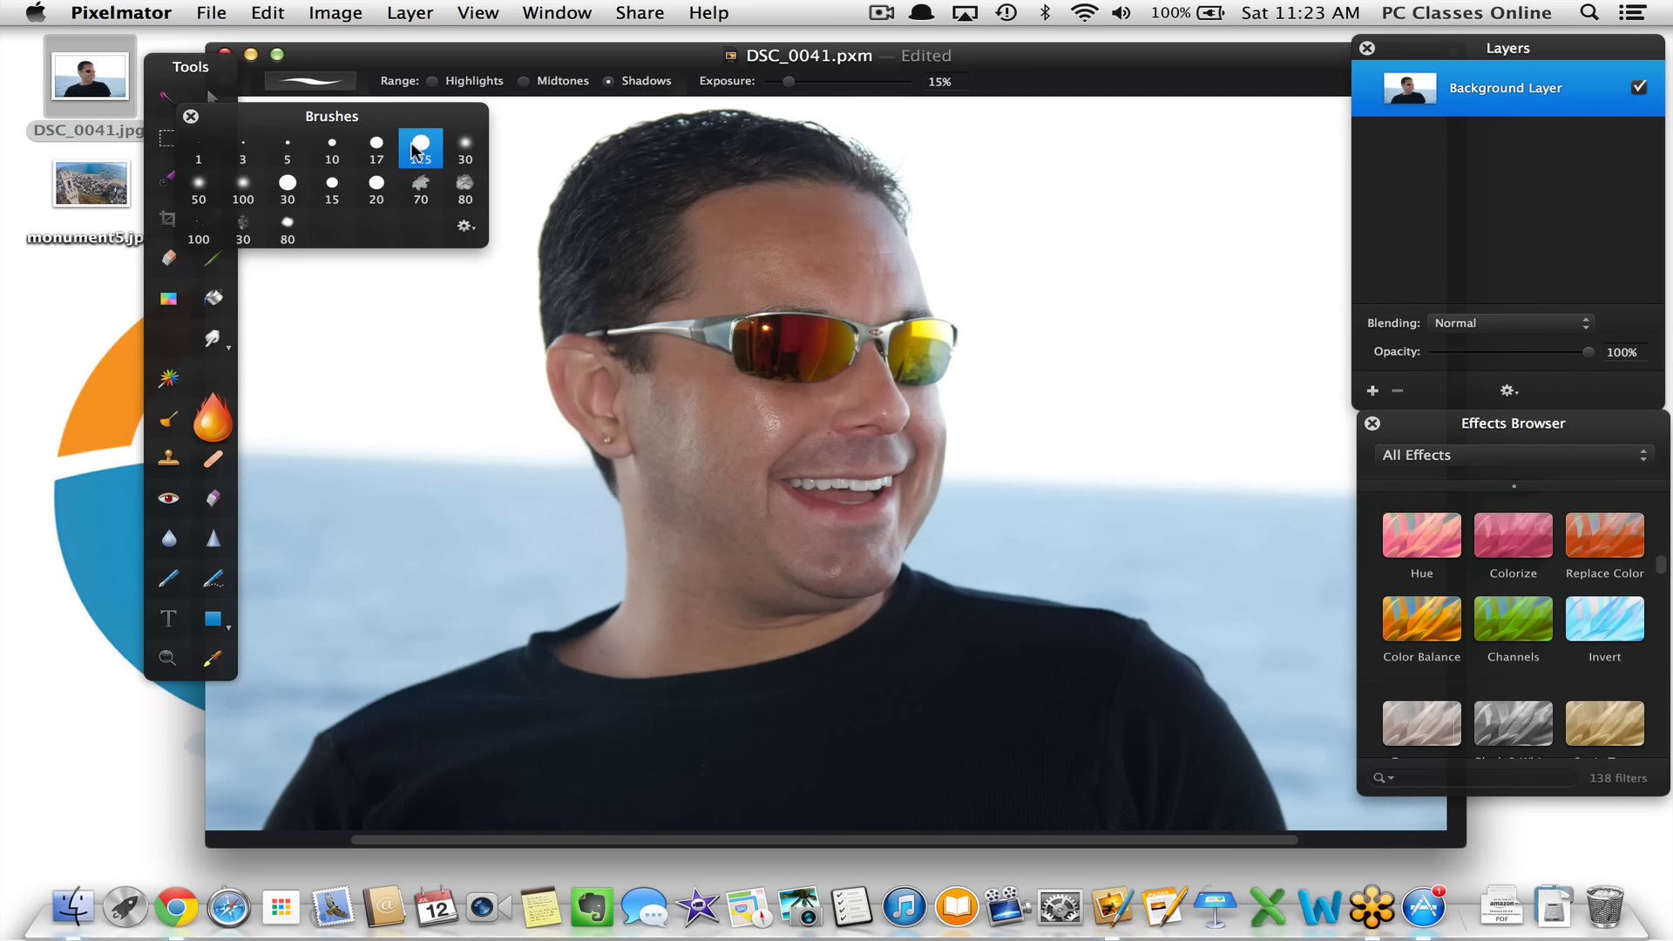
{"action": "left_click", "coordinate": [191, 115]}
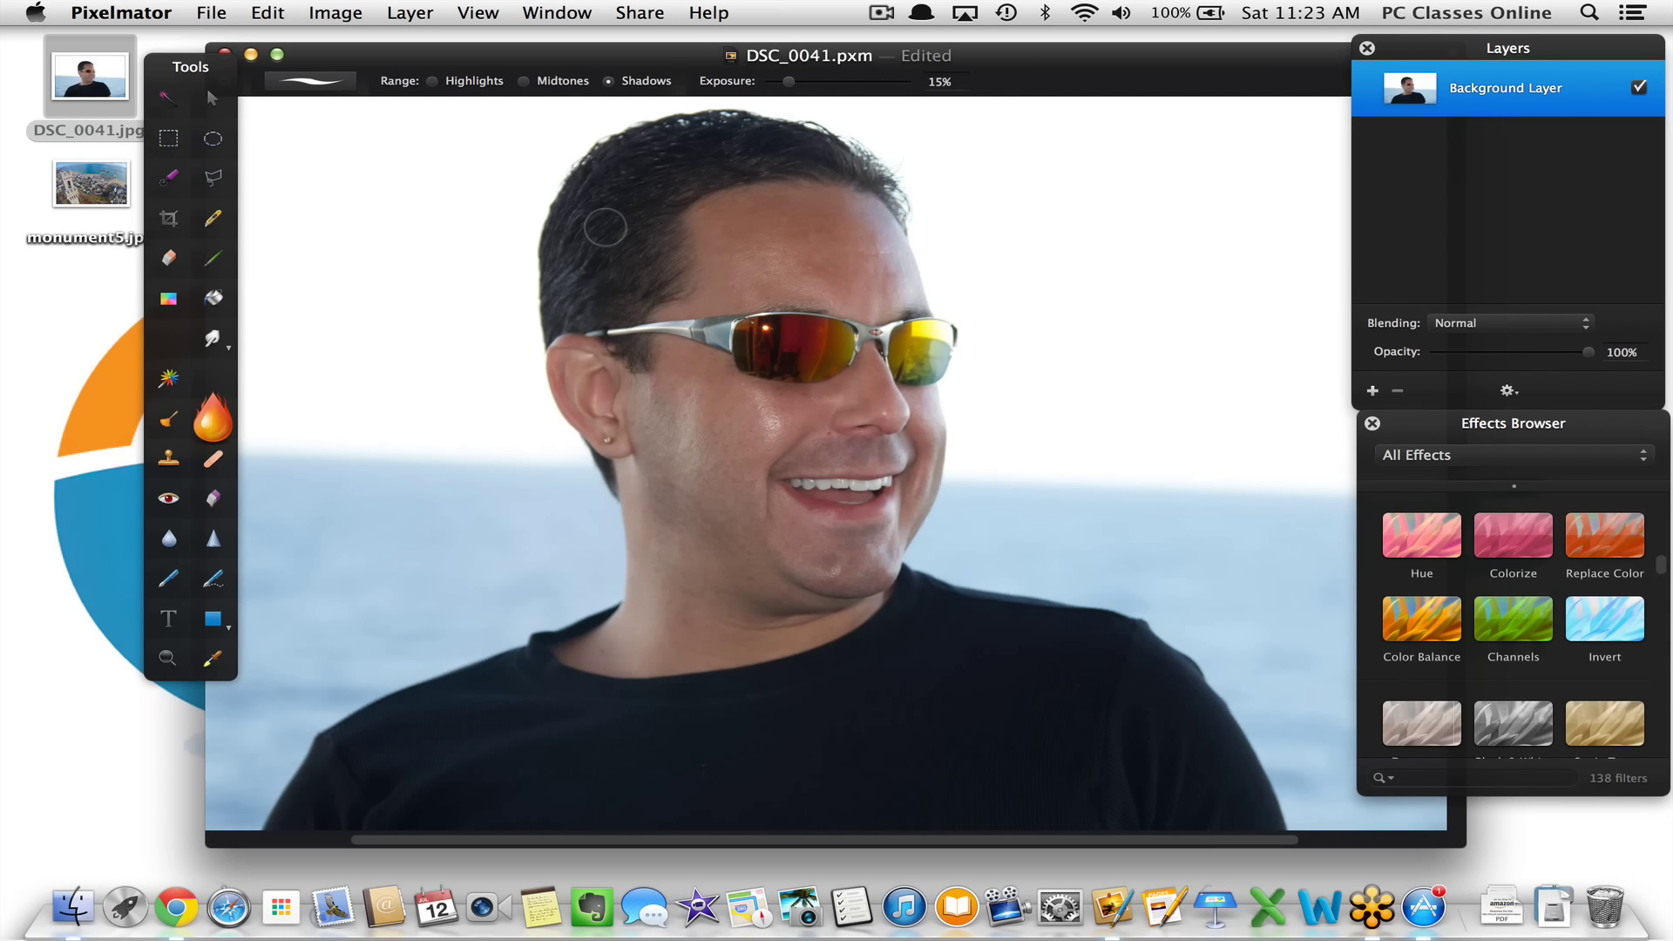
Enlarge the burn brush, undo a face burn, and try the Highlights then Midtones range
{"action": "key", "text": "bracketleft"}
{"action": "key", "text": "bracketleft"}
{"action": "key", "text": "bracketright"}
{"action": "key", "text": "bracketright"}
{"action": "key", "text": "bracketright"}
{"action": "key", "text": "bracketright"}
{"action": "key", "text": "bracketright"}
{"action": "key", "text": "bracketright"}
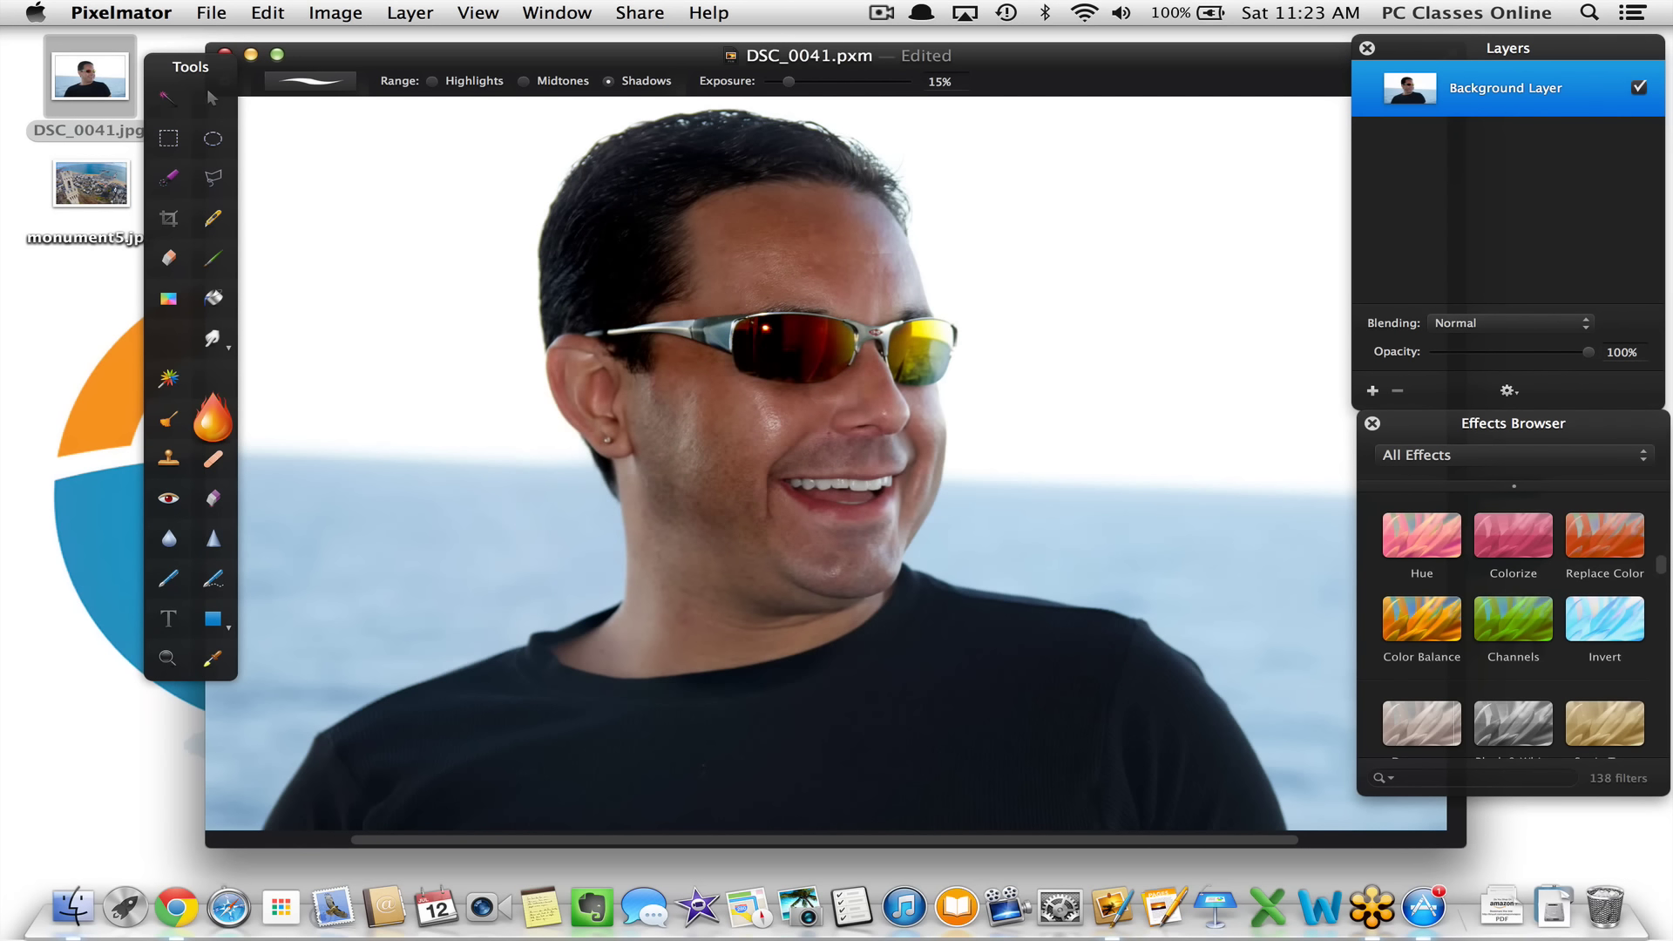
{"action": "key", "text": "super+z"}
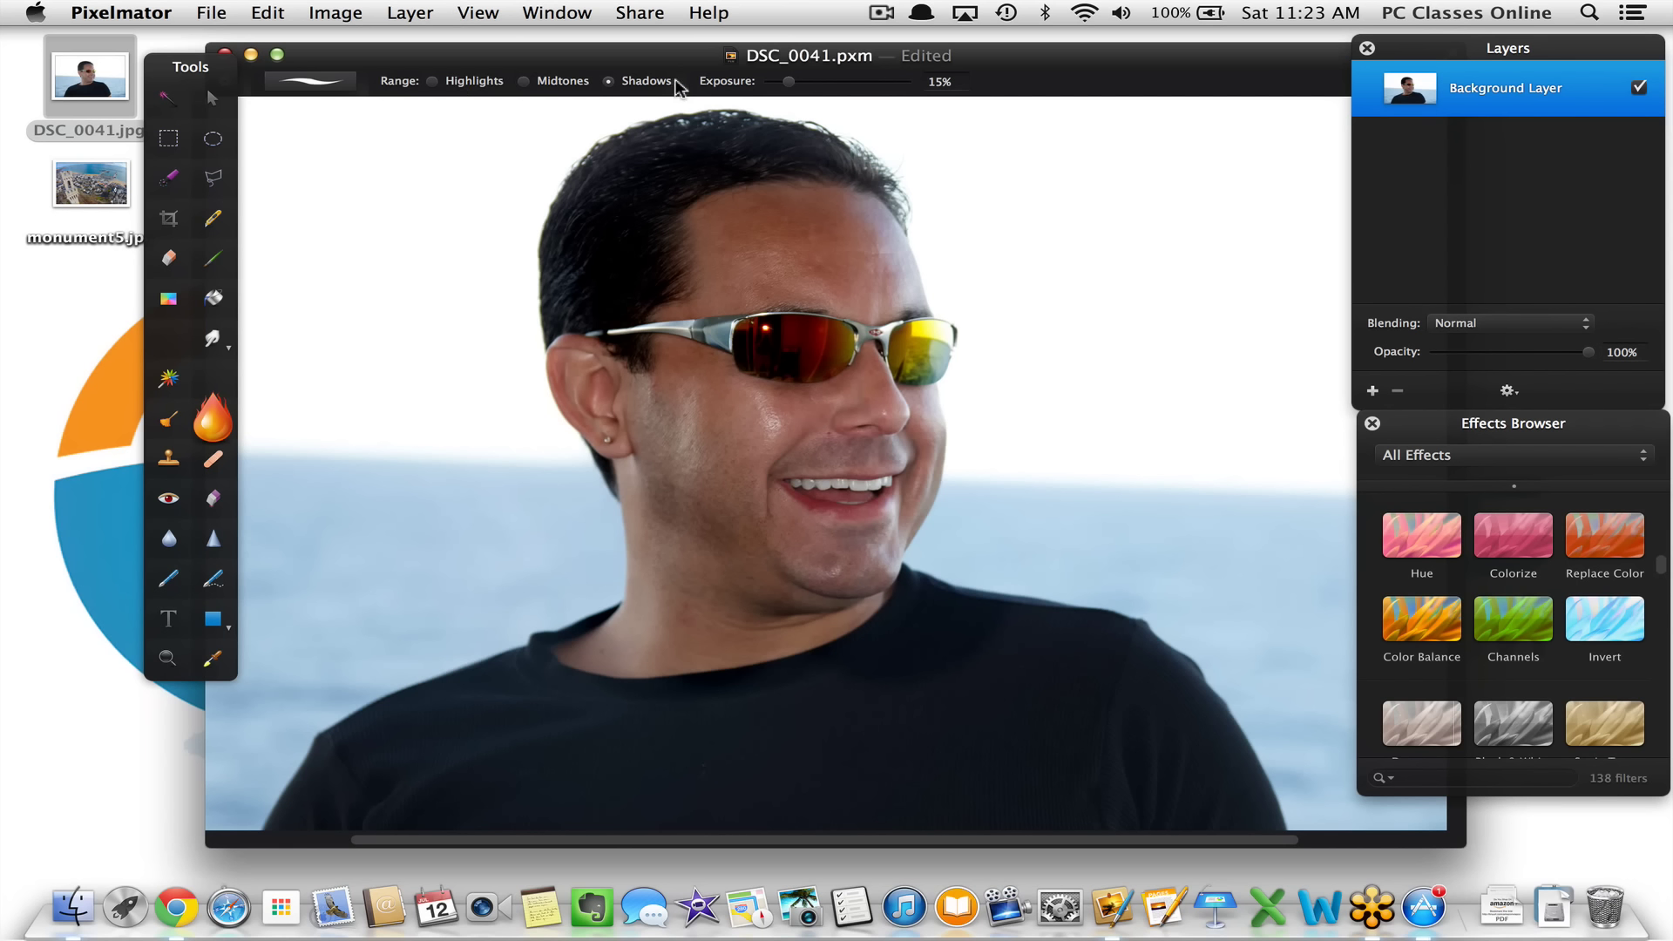
{"action": "left_click", "coordinate": [431, 81]}
{"action": "left_click", "coordinate": [523, 81]}
Add monument5.jpg as a new layer and set the Dodge Tool exposure to 67%
{"action": "left_click_drag", "start_coordinate": [90, 183], "coordinate": [806, 312]}
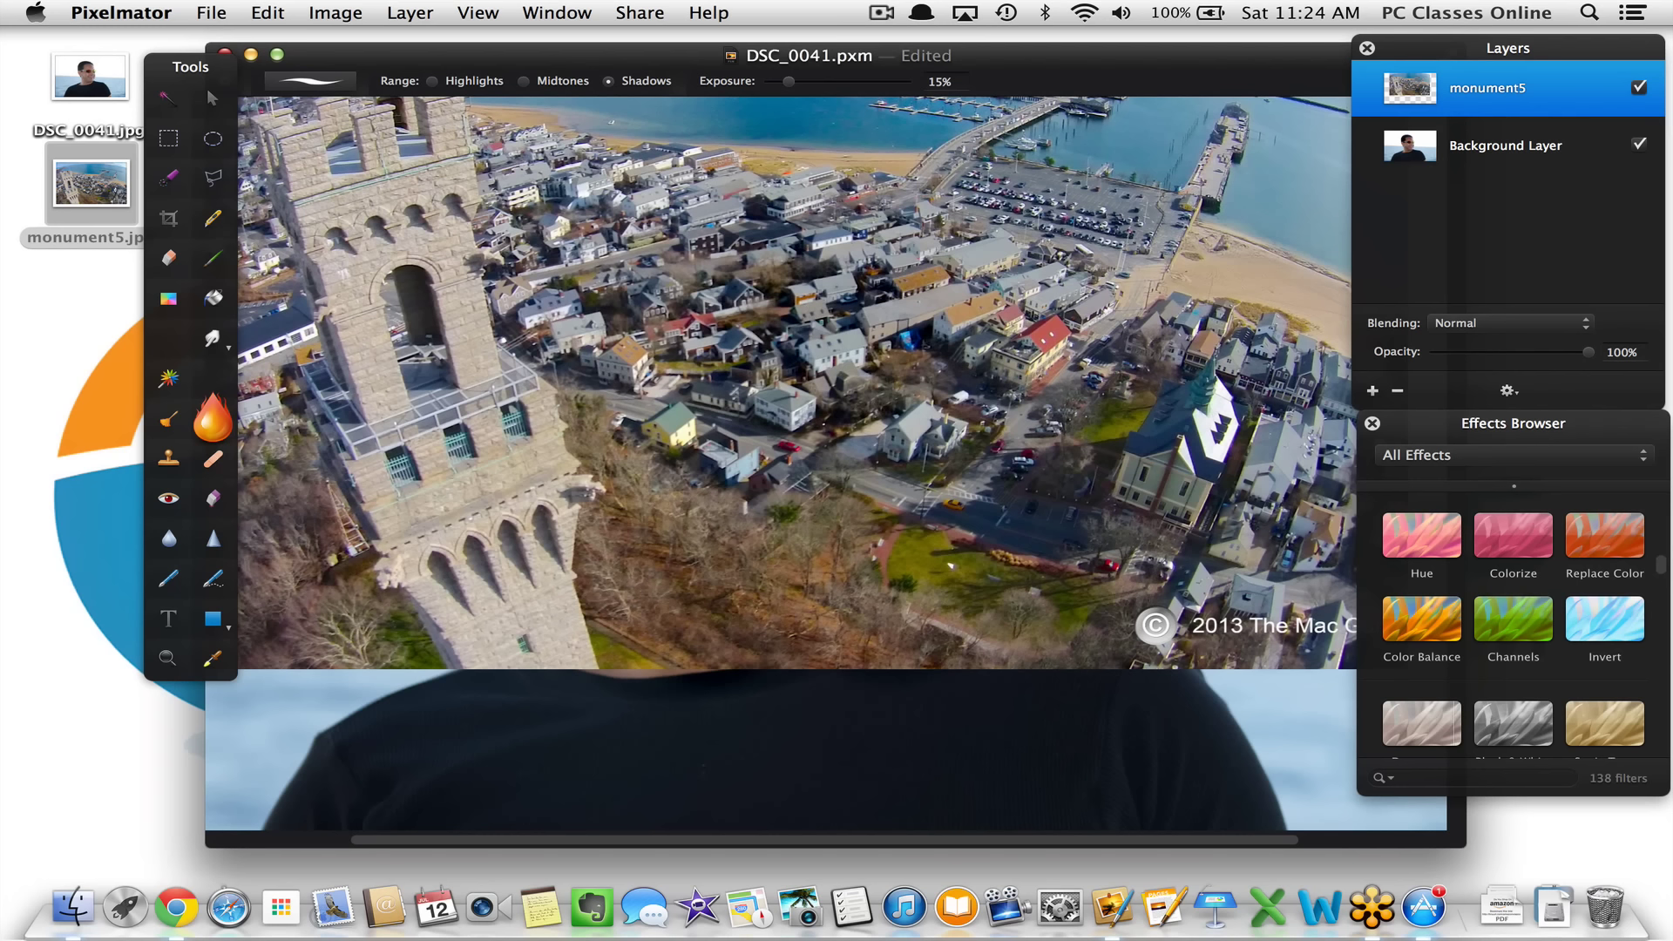
{"action": "left_click", "coordinate": [167, 426]}
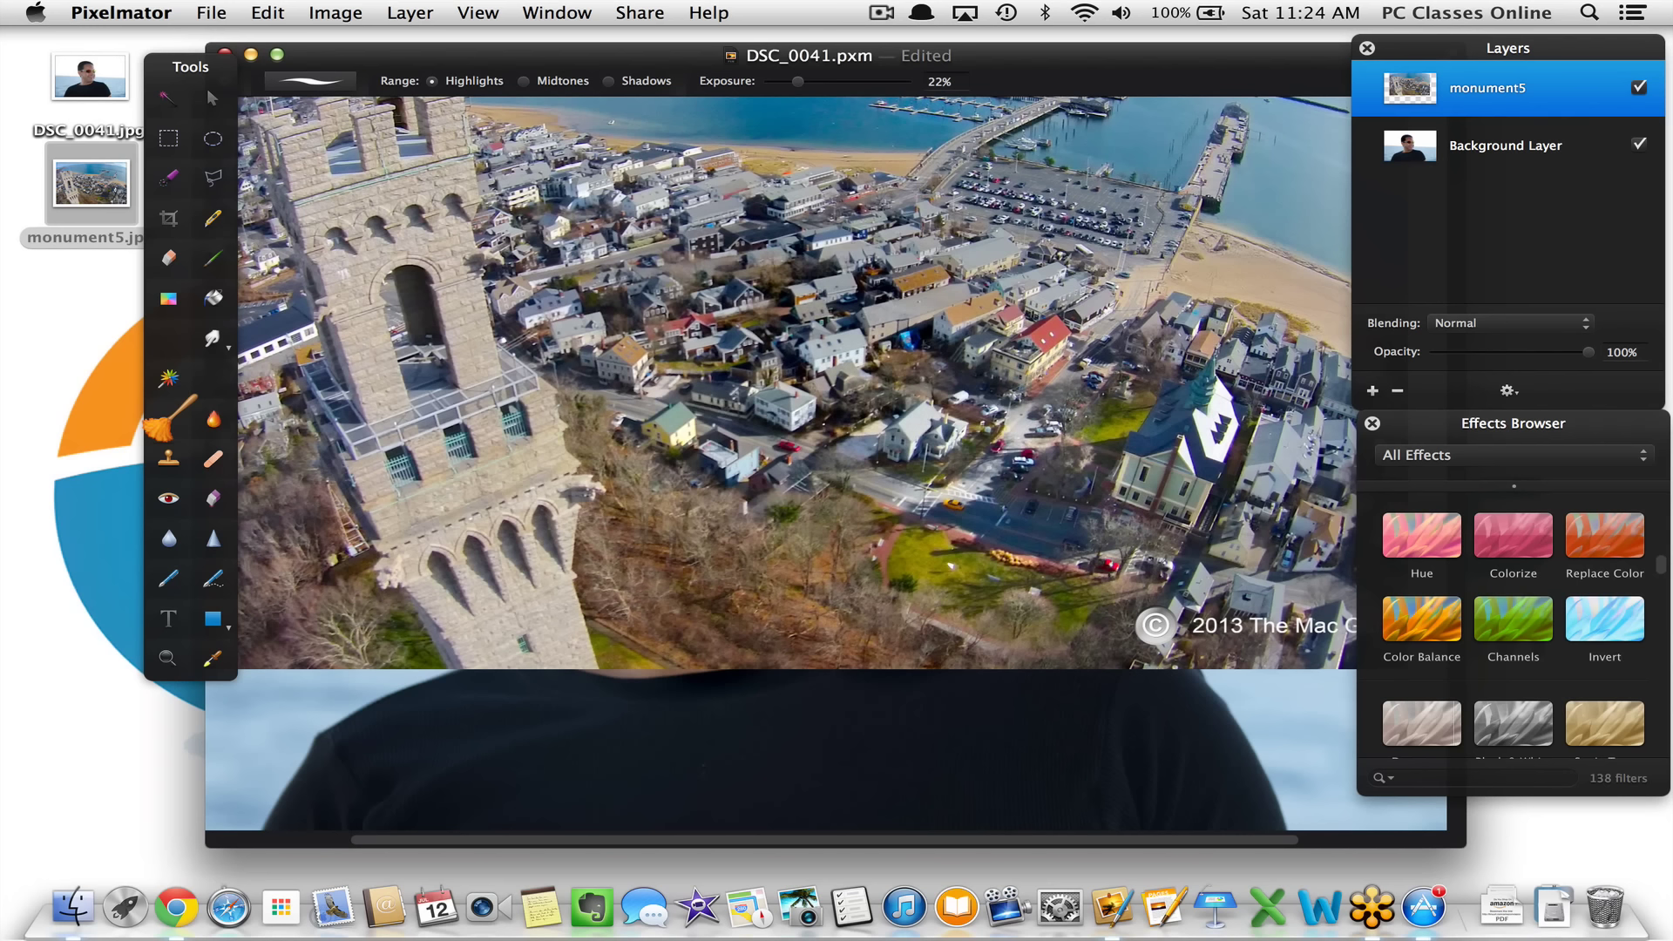
{"action": "left_click", "coordinate": [863, 81]}
Dodge the central town roofs, undo it, and select the Clone Stamp Tool
{"action": "mouse_move", "coordinate": [959, 218]}
{"action": "left_mouse_down"}
{"action": "mouse_move", "coordinate": [827, 366]}
{"action": "mouse_move", "coordinate": [871, 201]}
{"action": "mouse_move", "coordinate": [662, 305]}
{"action": "left_mouse_up"}
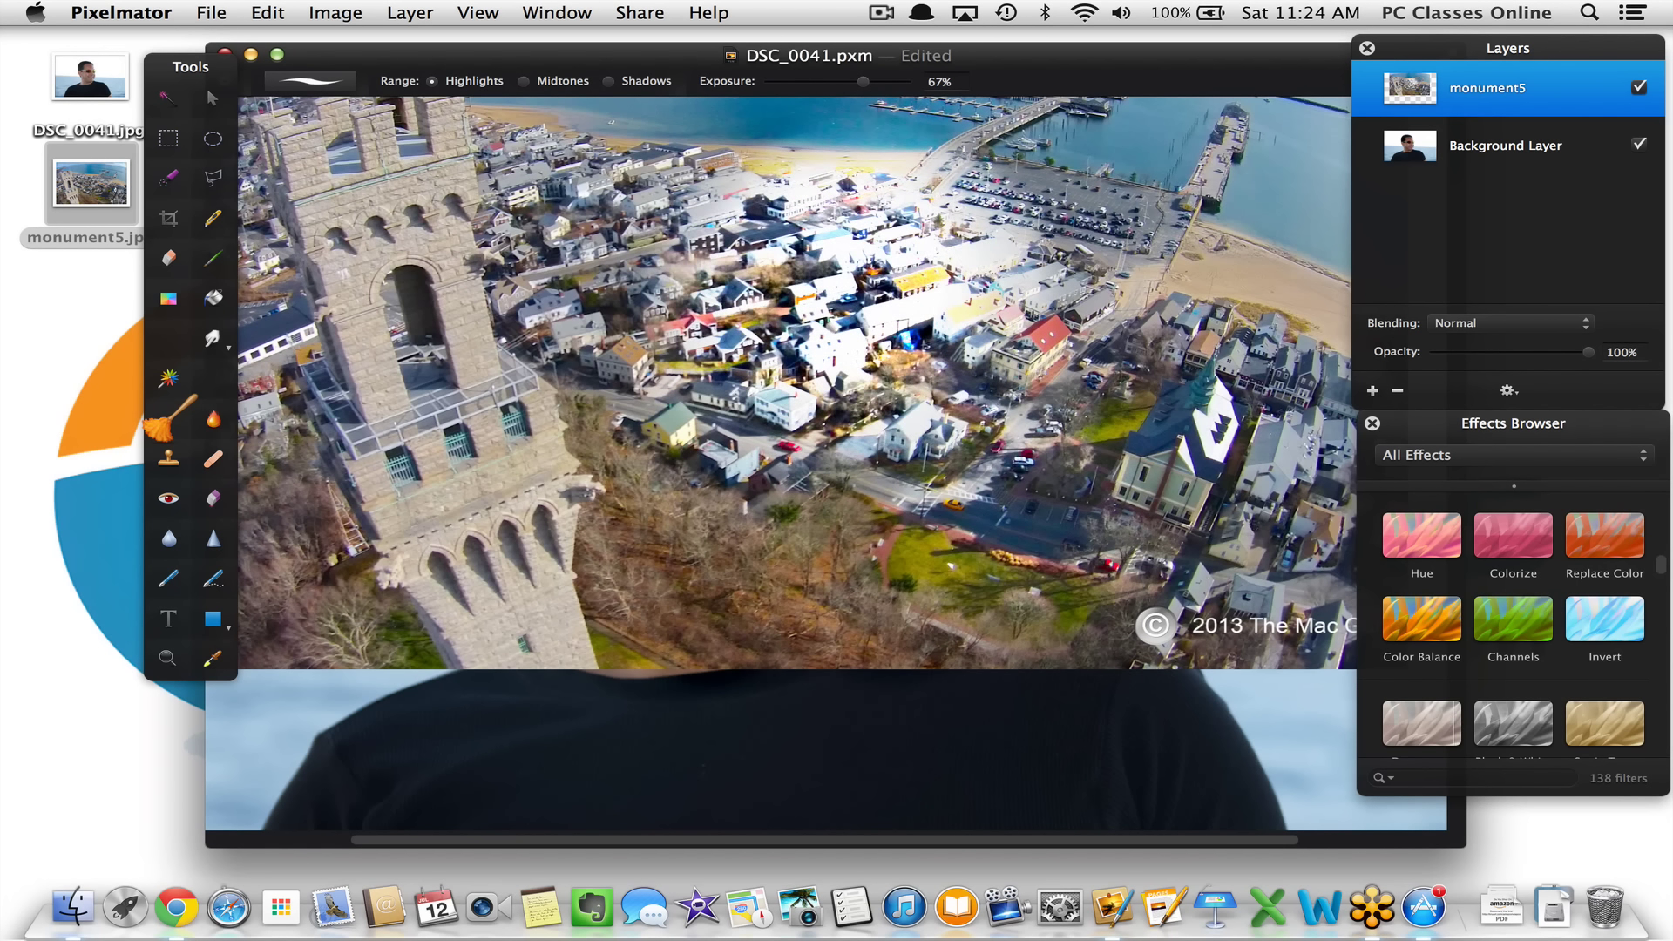
{"action": "key", "text": "super+z"}
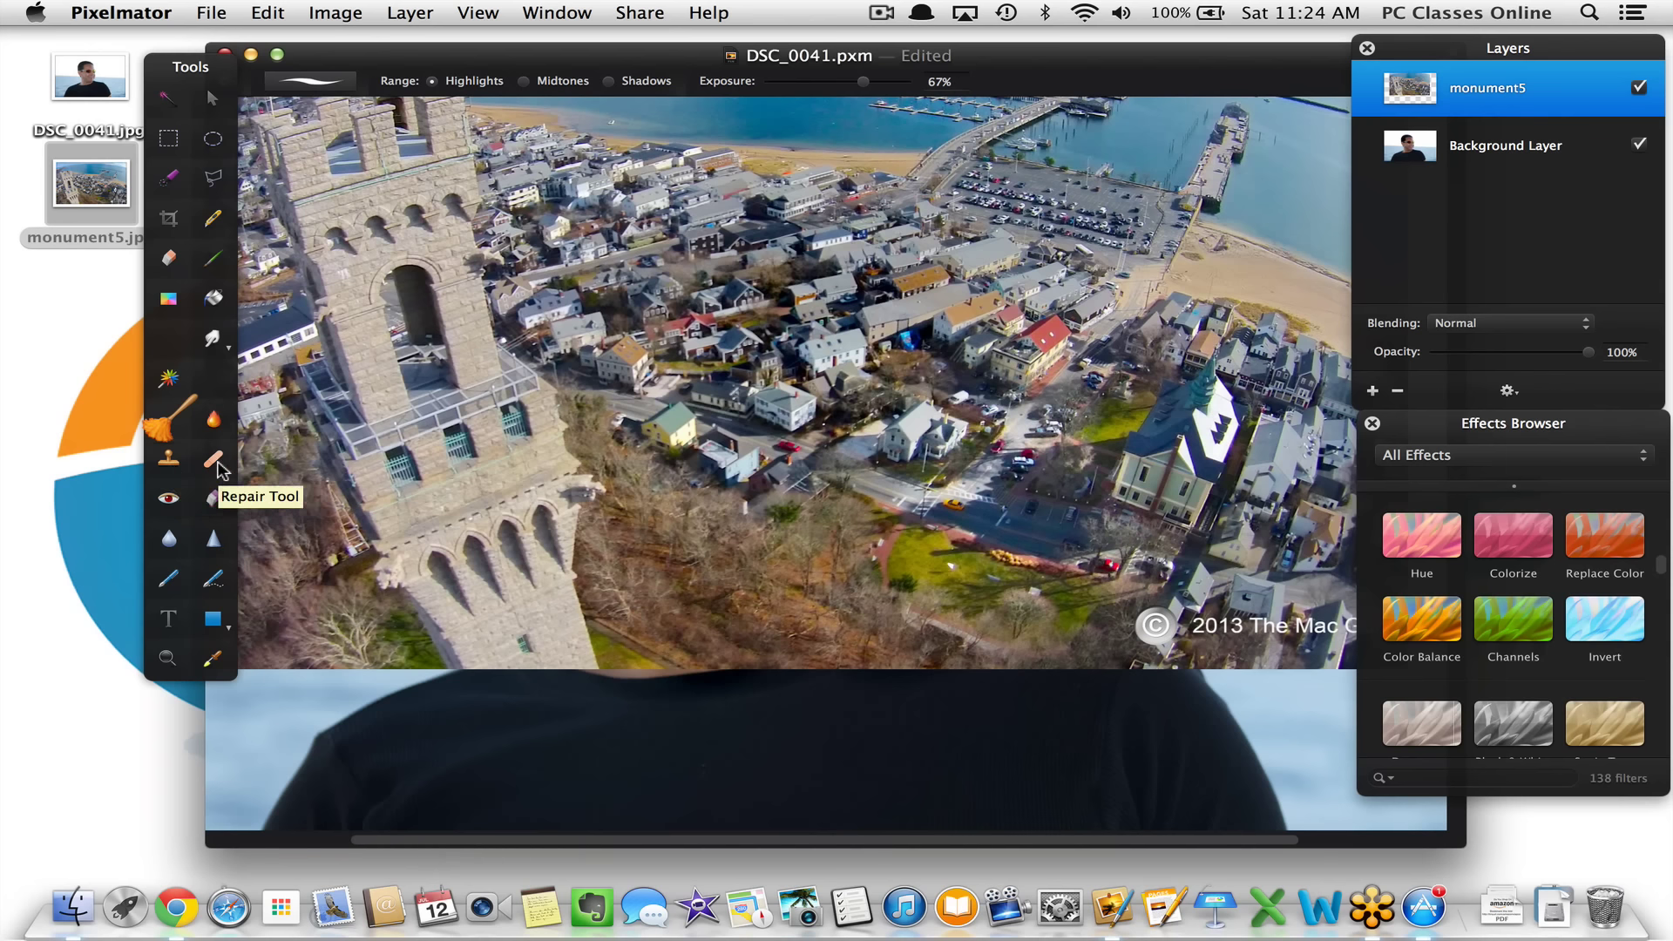
{"action": "left_click", "coordinate": [161, 459]}
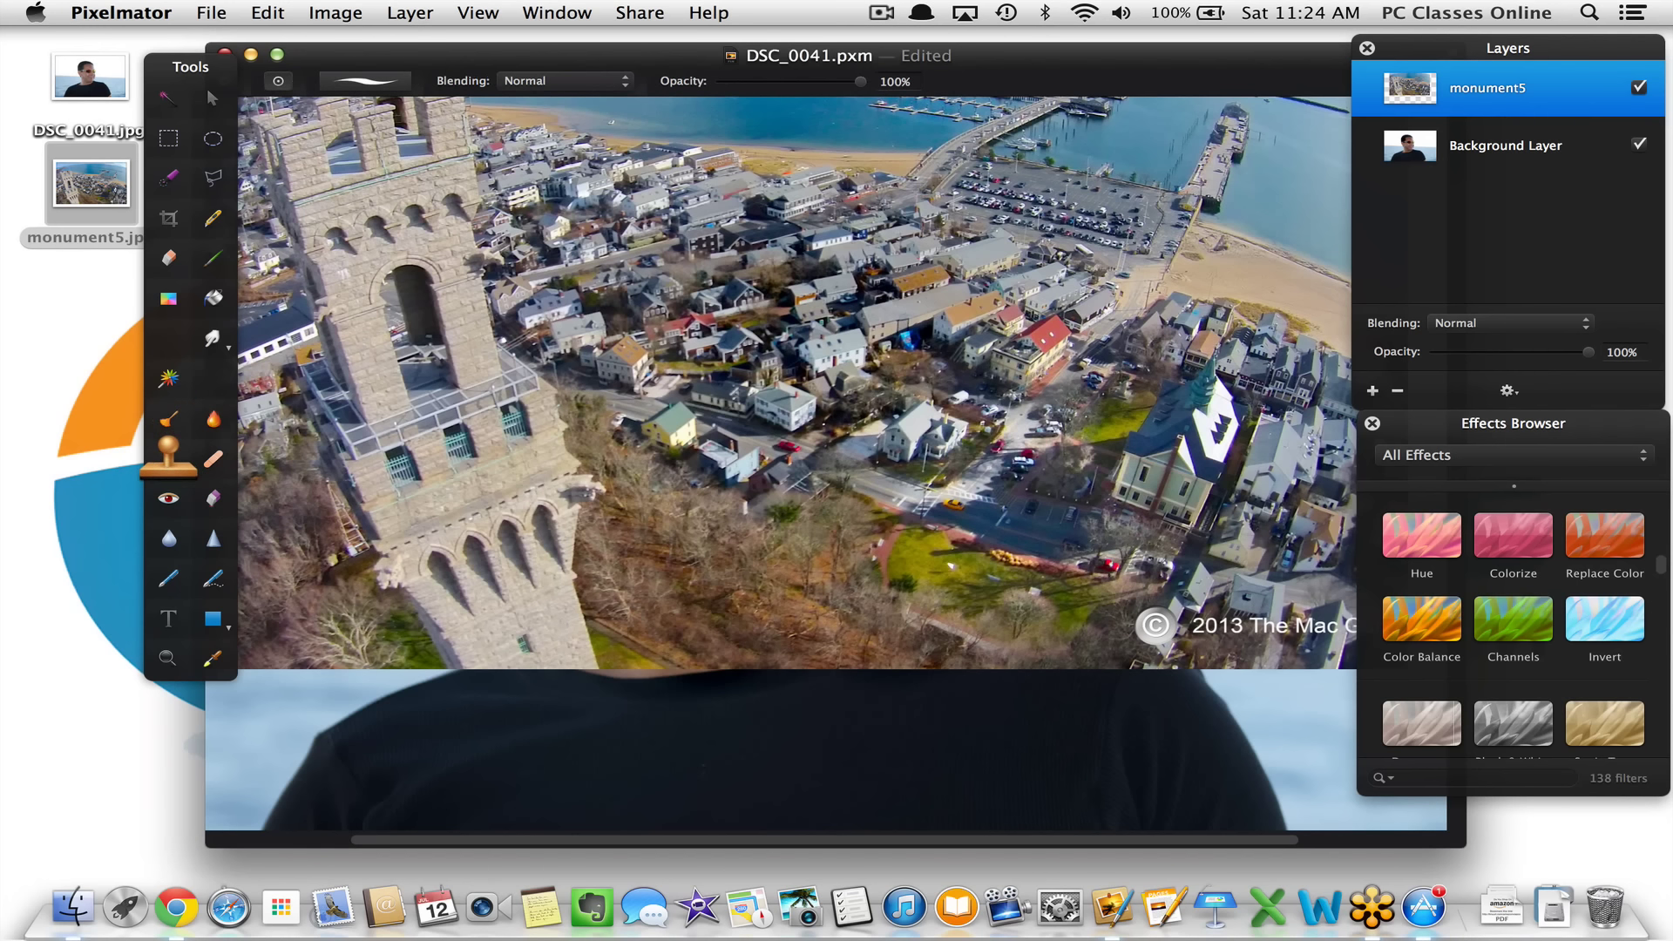
Move and heighten the document window, then zoom onto the harbour, town and tower
{"action": "left_click_drag", "start_coordinate": [1061, 55], "coordinate": [950, 203]}
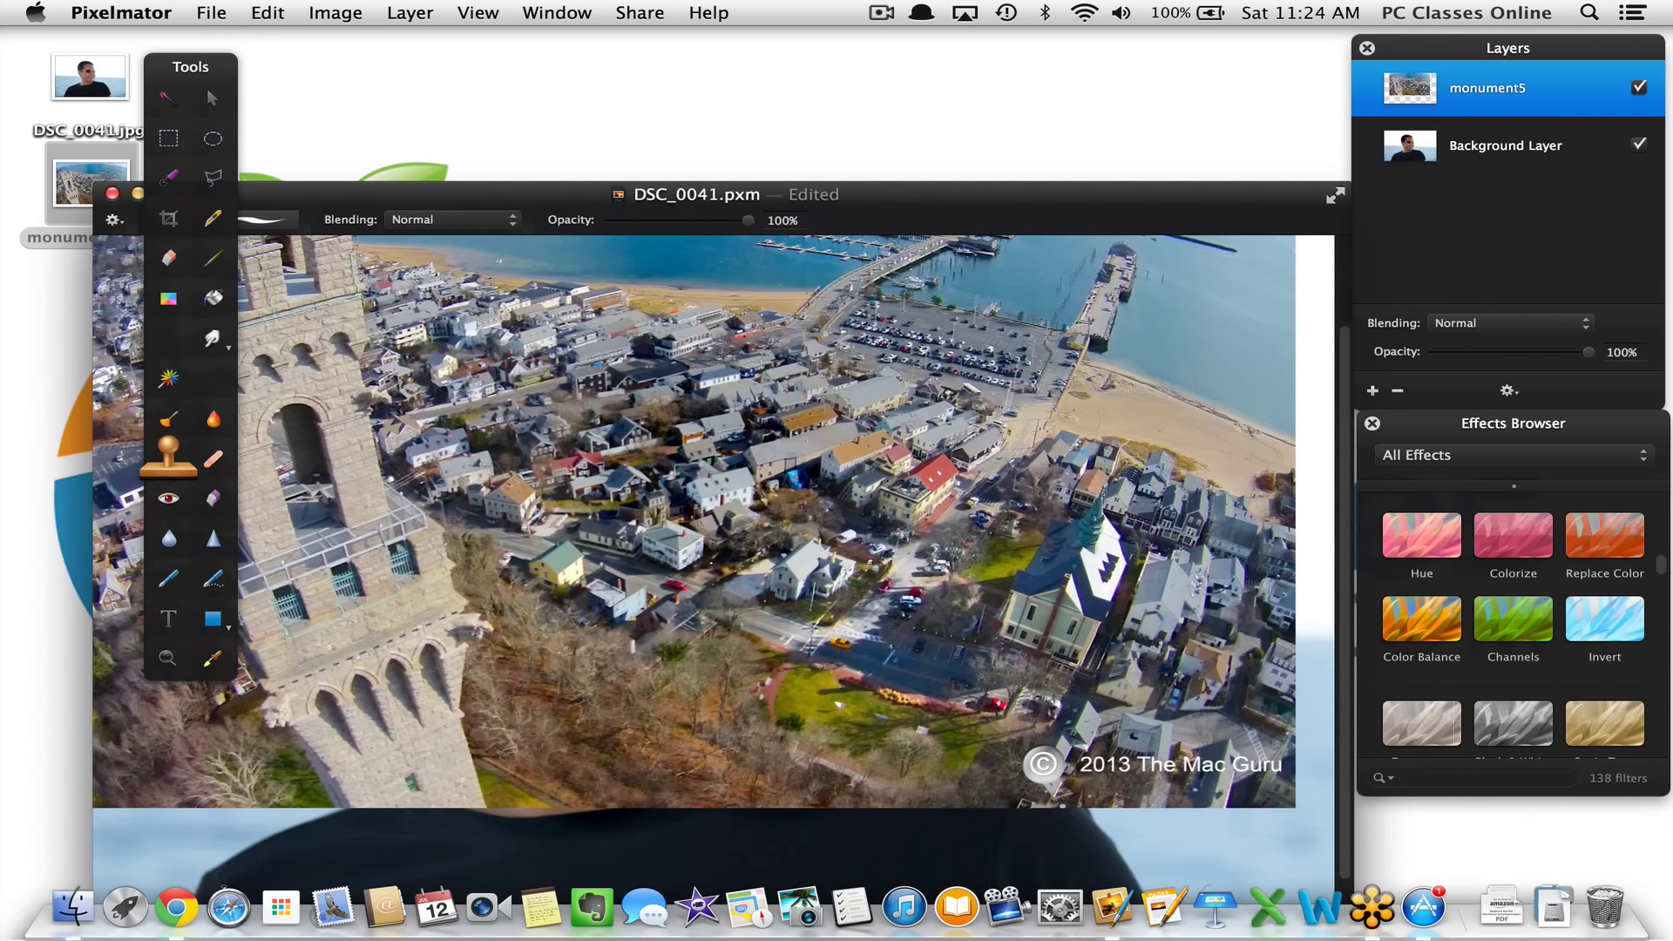
{"action": "left_click_drag", "start_coordinate": [1200, 182], "coordinate": [1201, 74]}
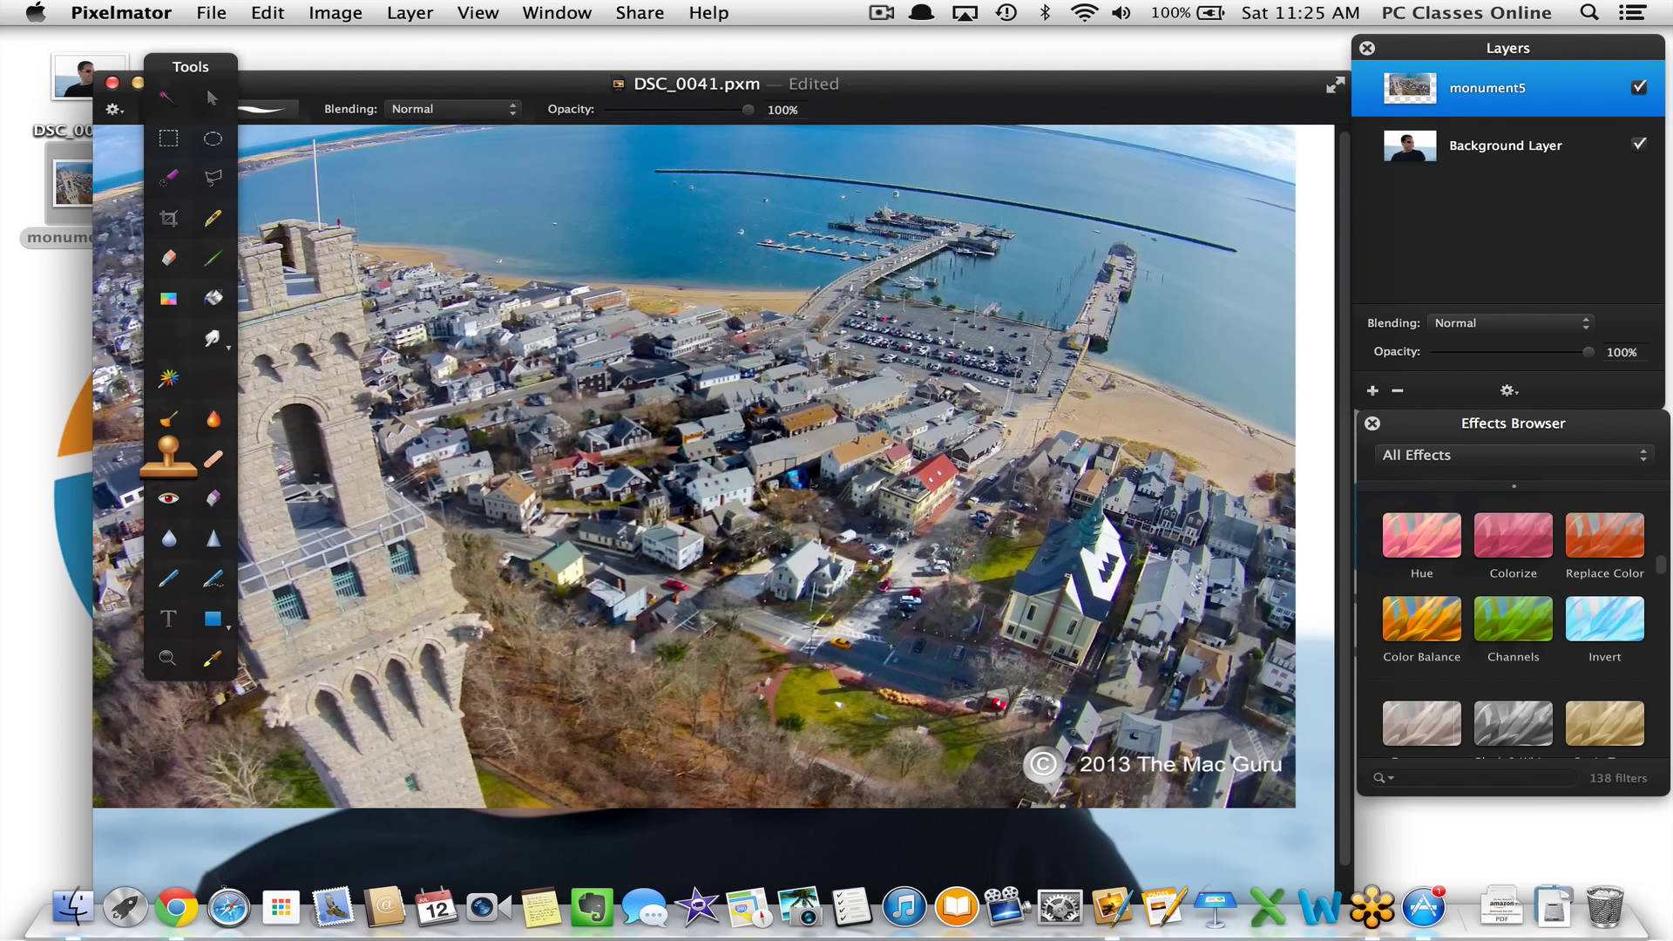
{"action": "scroll", "coordinate": [739, 302], "scroll_direction": "up", "scroll_amount": 5}
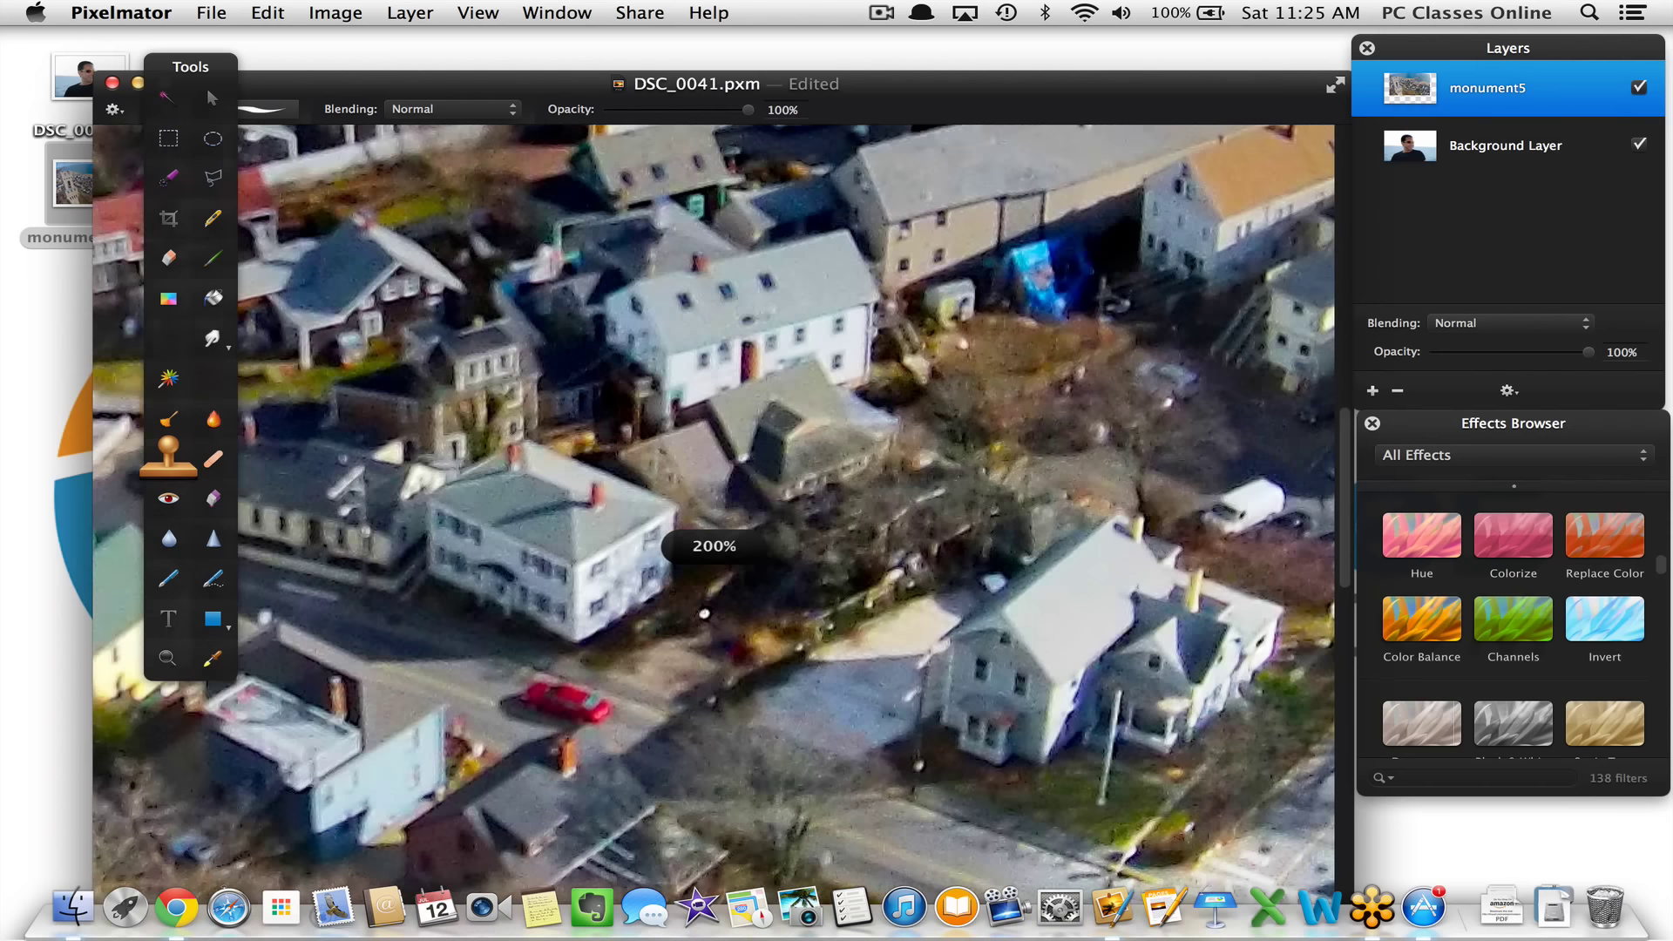
{"action": "scroll", "coordinate": [739, 294], "scroll_direction": "up", "scroll_amount": 5}
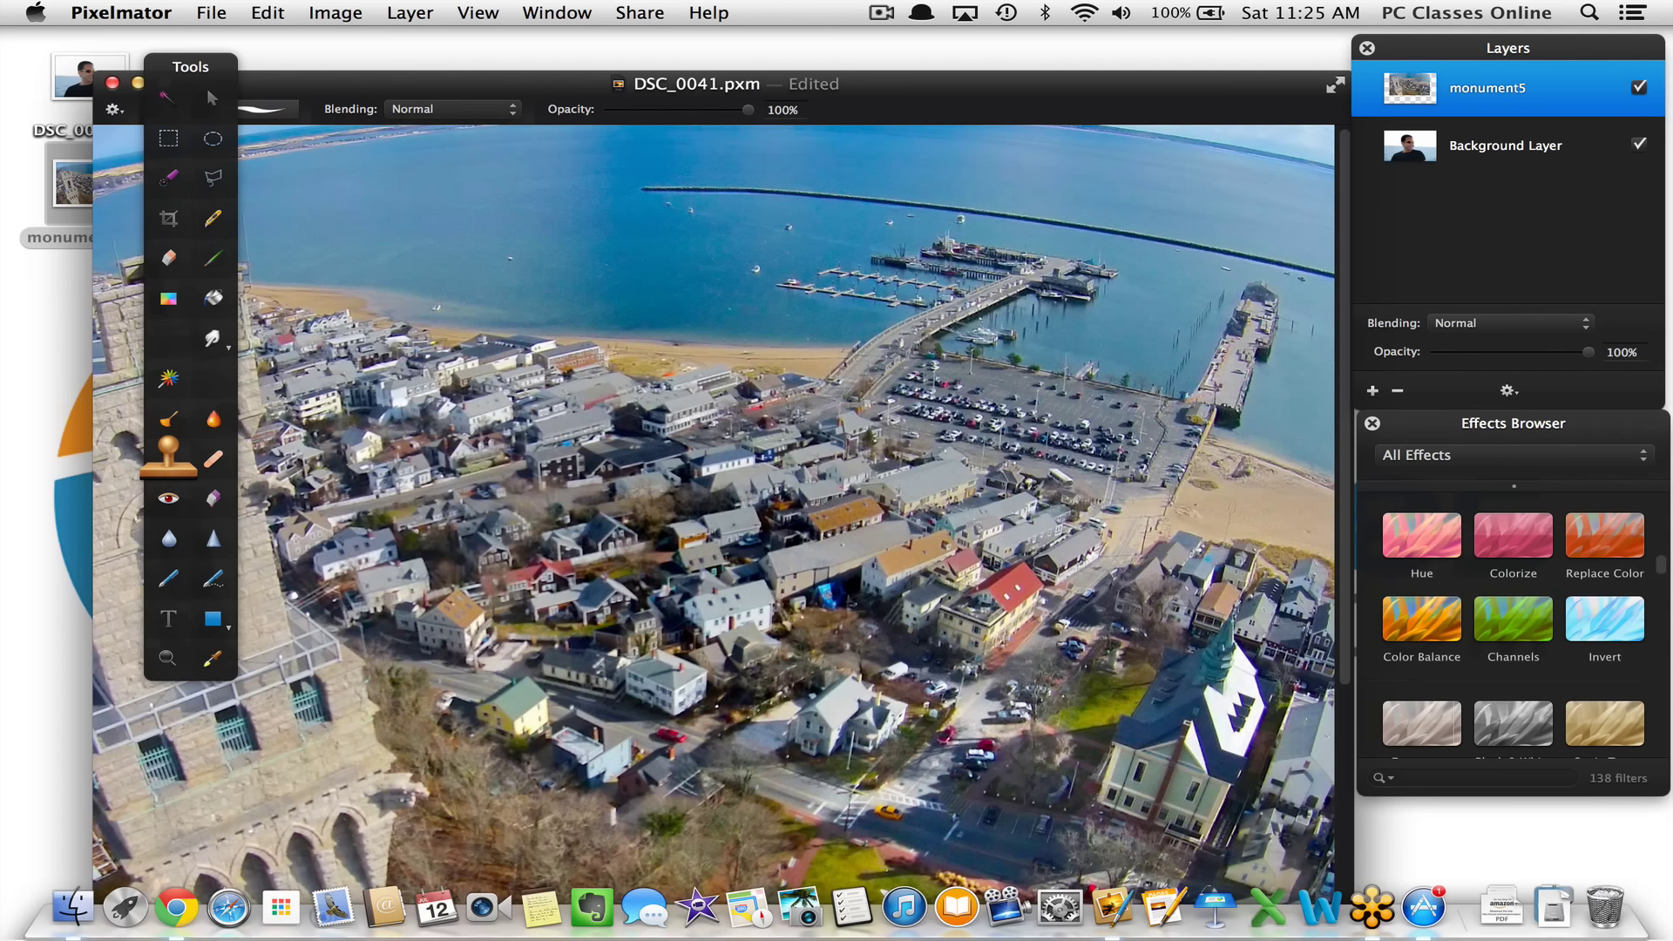
Compare the photo with and without the cloned beach patch by undoing and redoing it
{"action": "key", "text": "super+shift+z"}
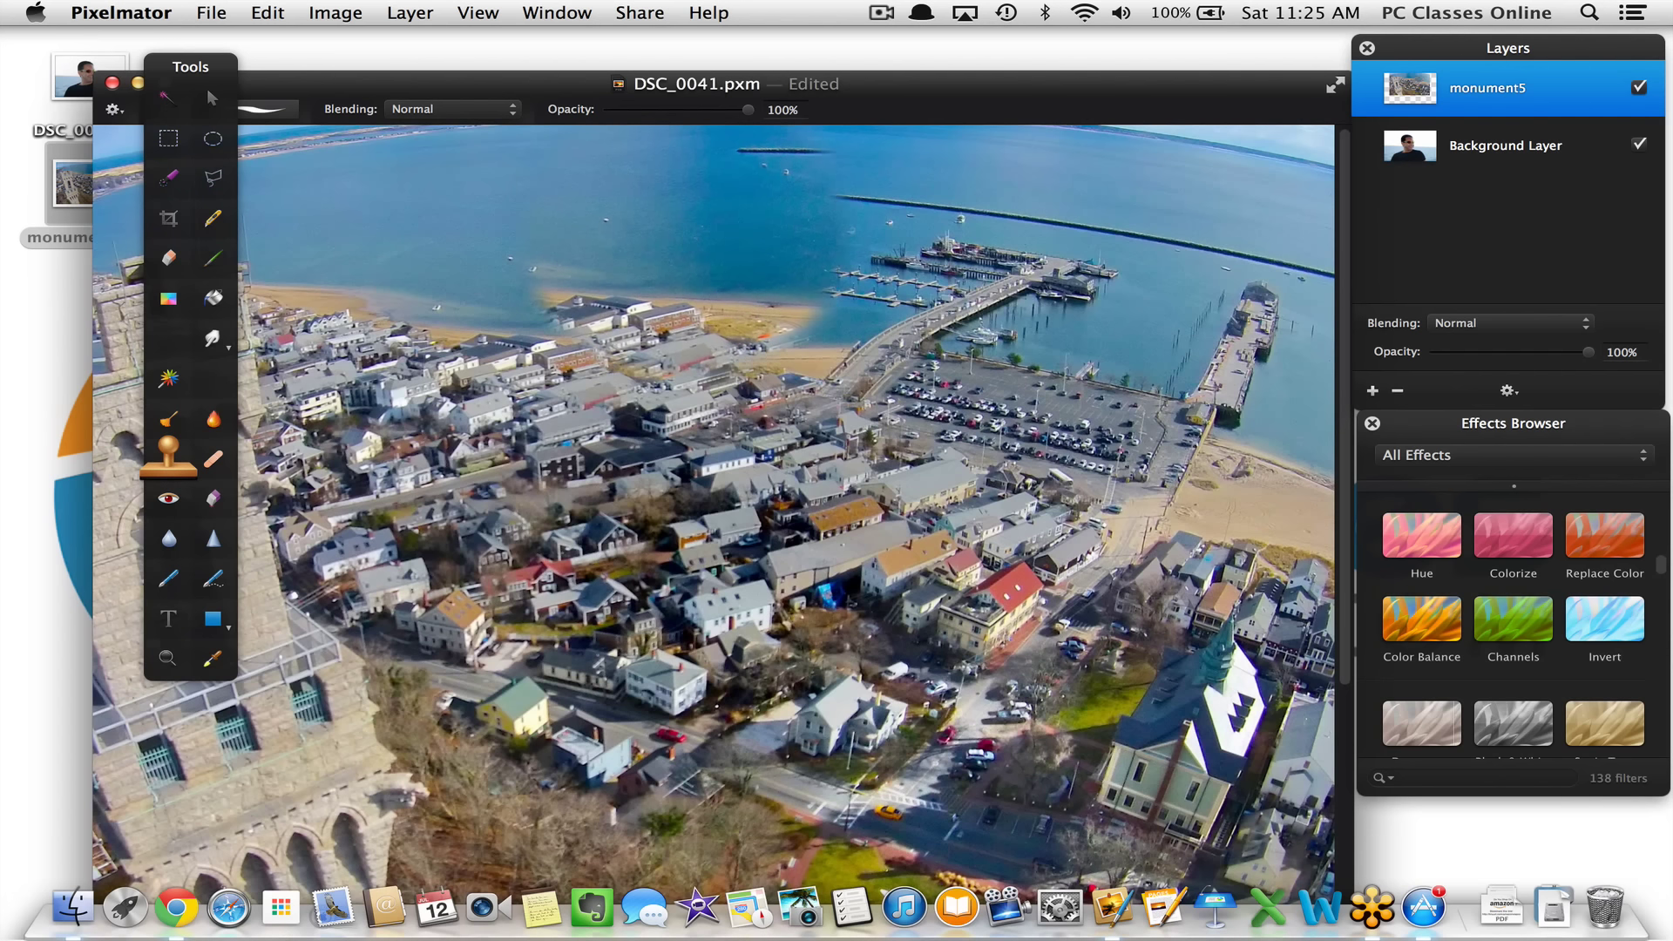
{"action": "key", "text": "super+z"}
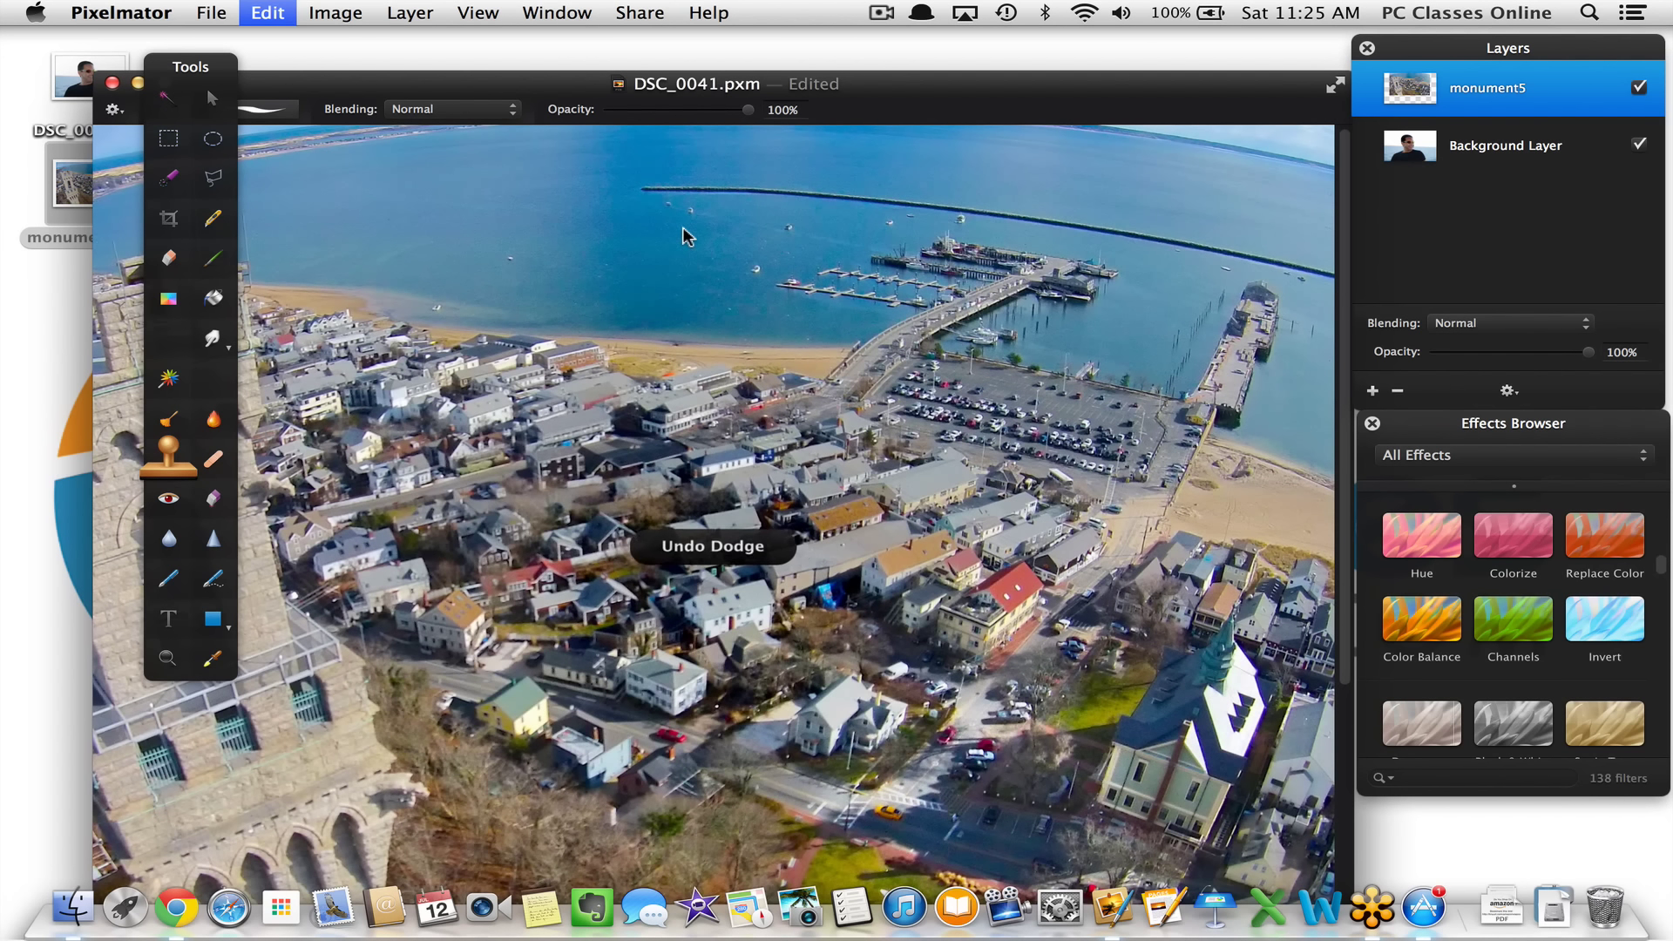
{"action": "key", "text": "super+shift+z"}
{"action": "key", "text": "super+z"}
{"action": "key", "text": "super+z"}
{"action": "key", "text": "super+z"}
{"action": "key", "text": "super+z"}
{"action": "key", "text": "super+z"}
{"action": "key", "text": "super+z"}
{"action": "key", "text": "super+z"}
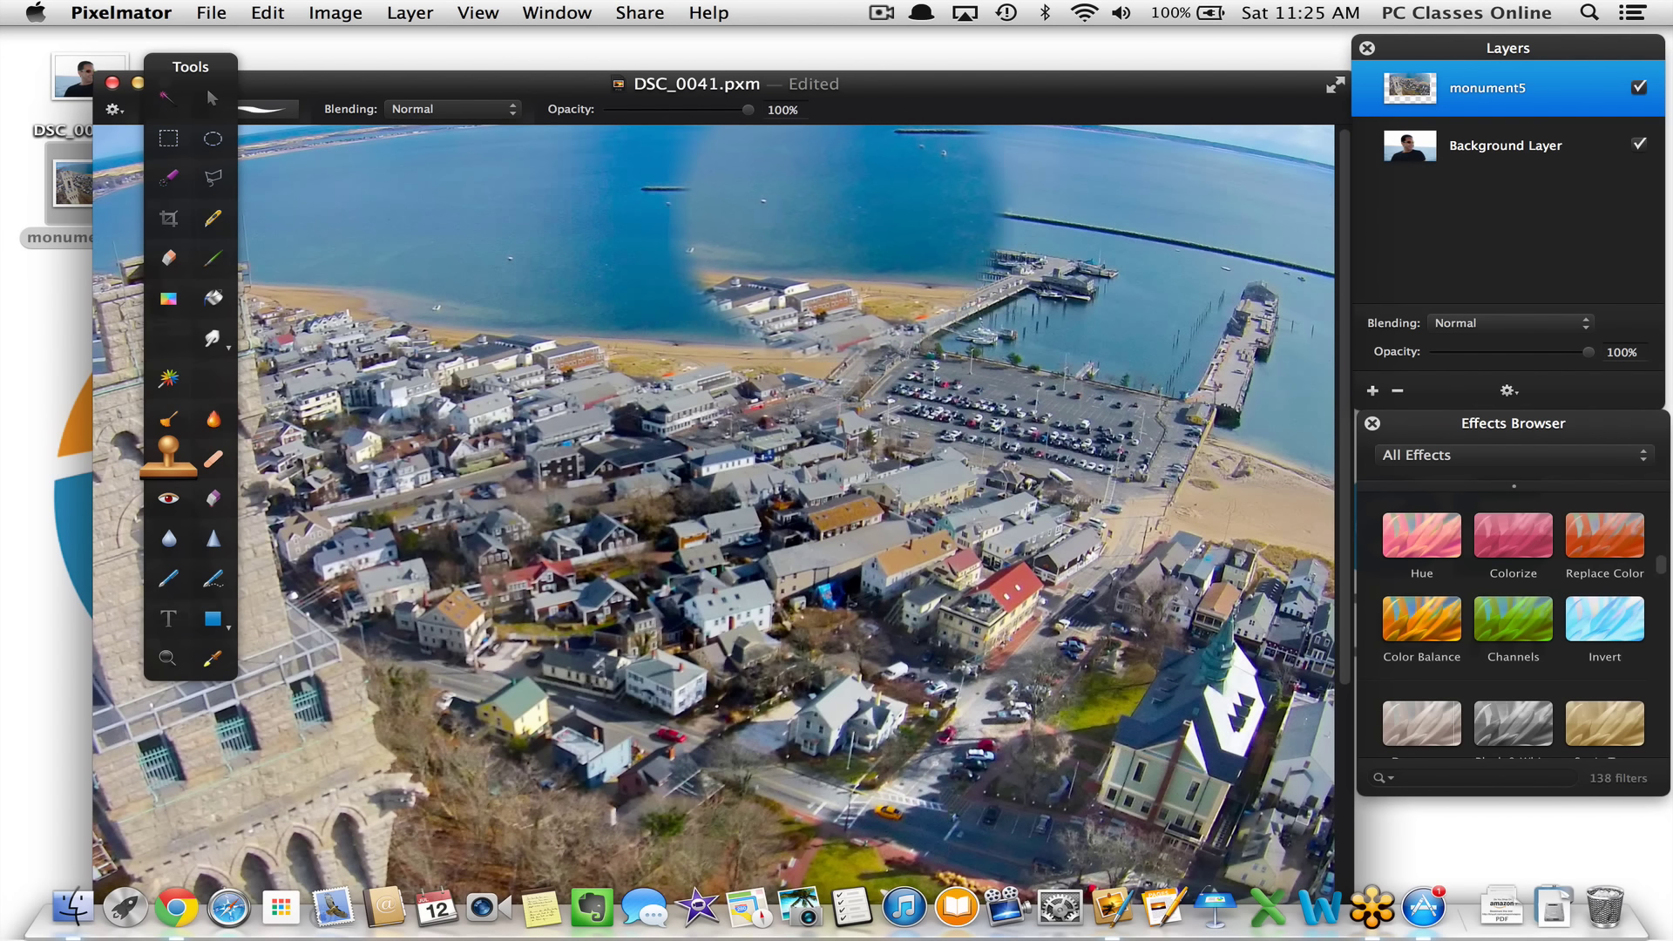
{"action": "key", "text": "super+shift+z"}
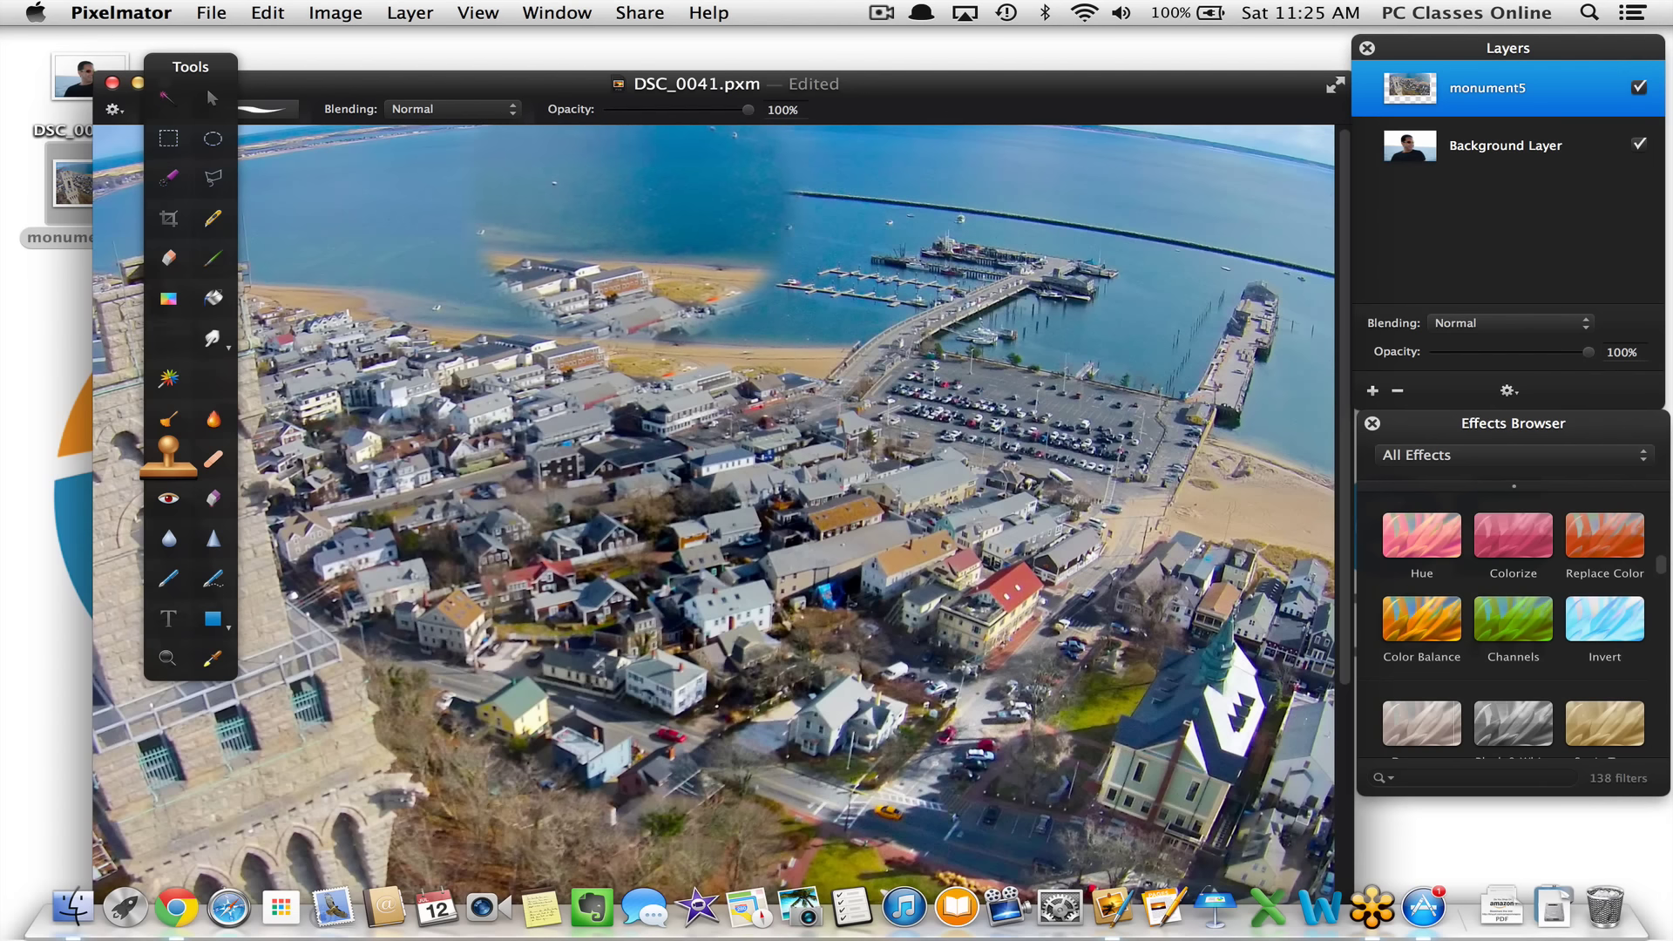
{"action": "key", "text": "super+z"}
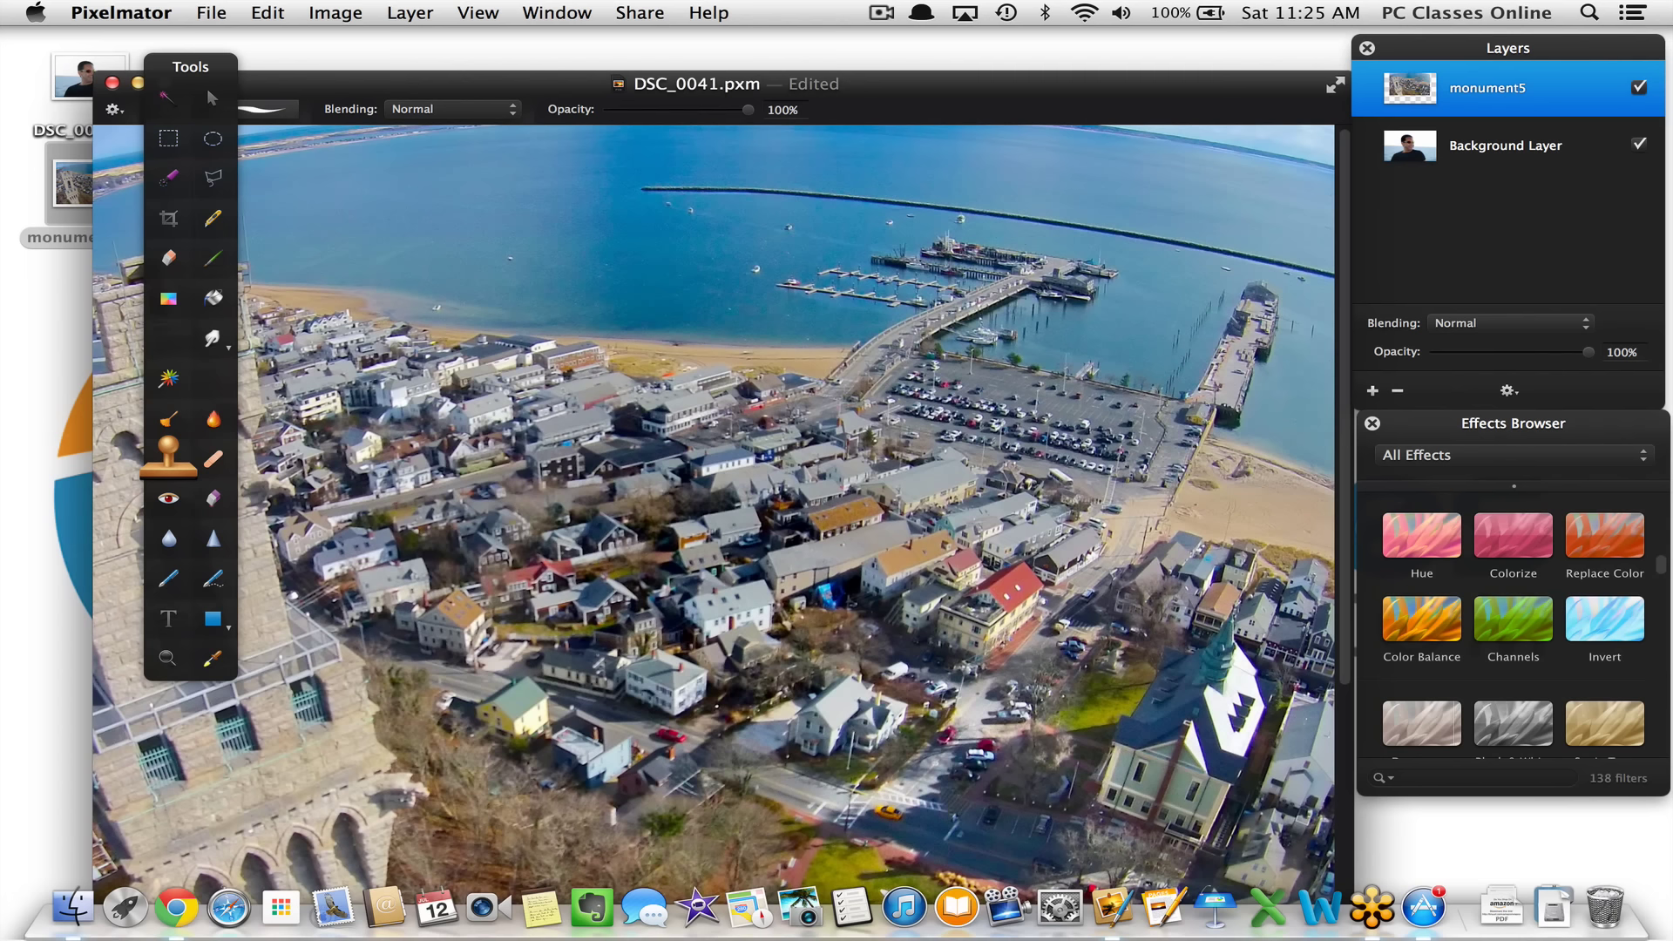
{"action": "key", "text": "super+shift+z"}
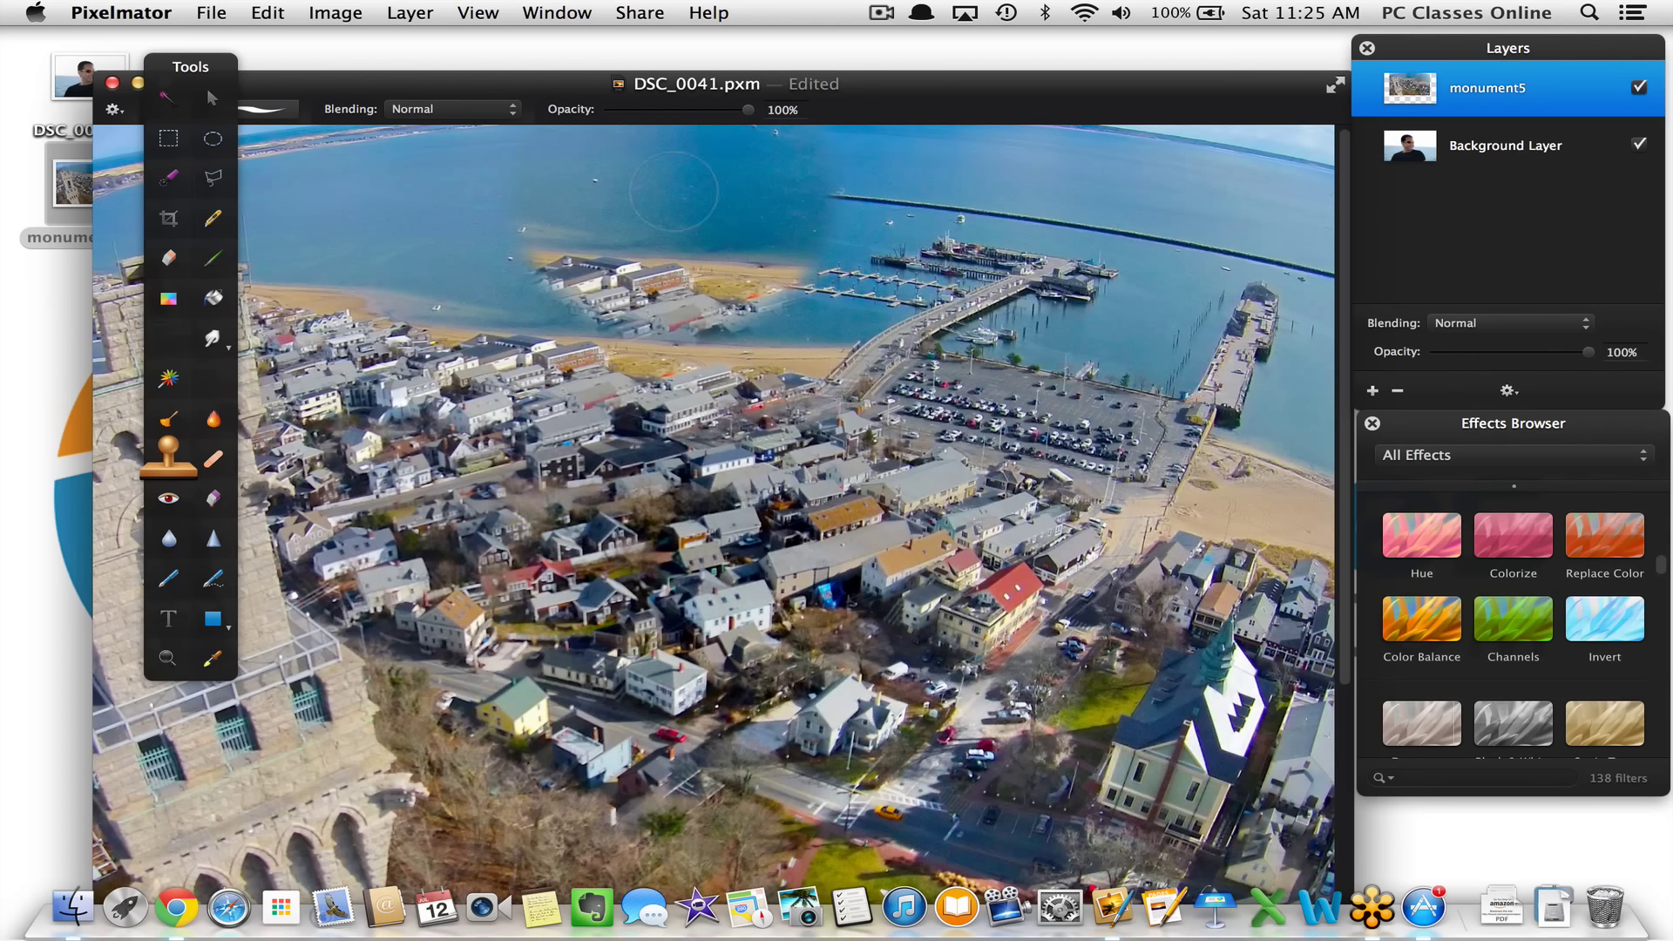
Remove the cloned patch, then clone water leftward over the breakwater's left end
{"action": "key", "text": "super+z"}
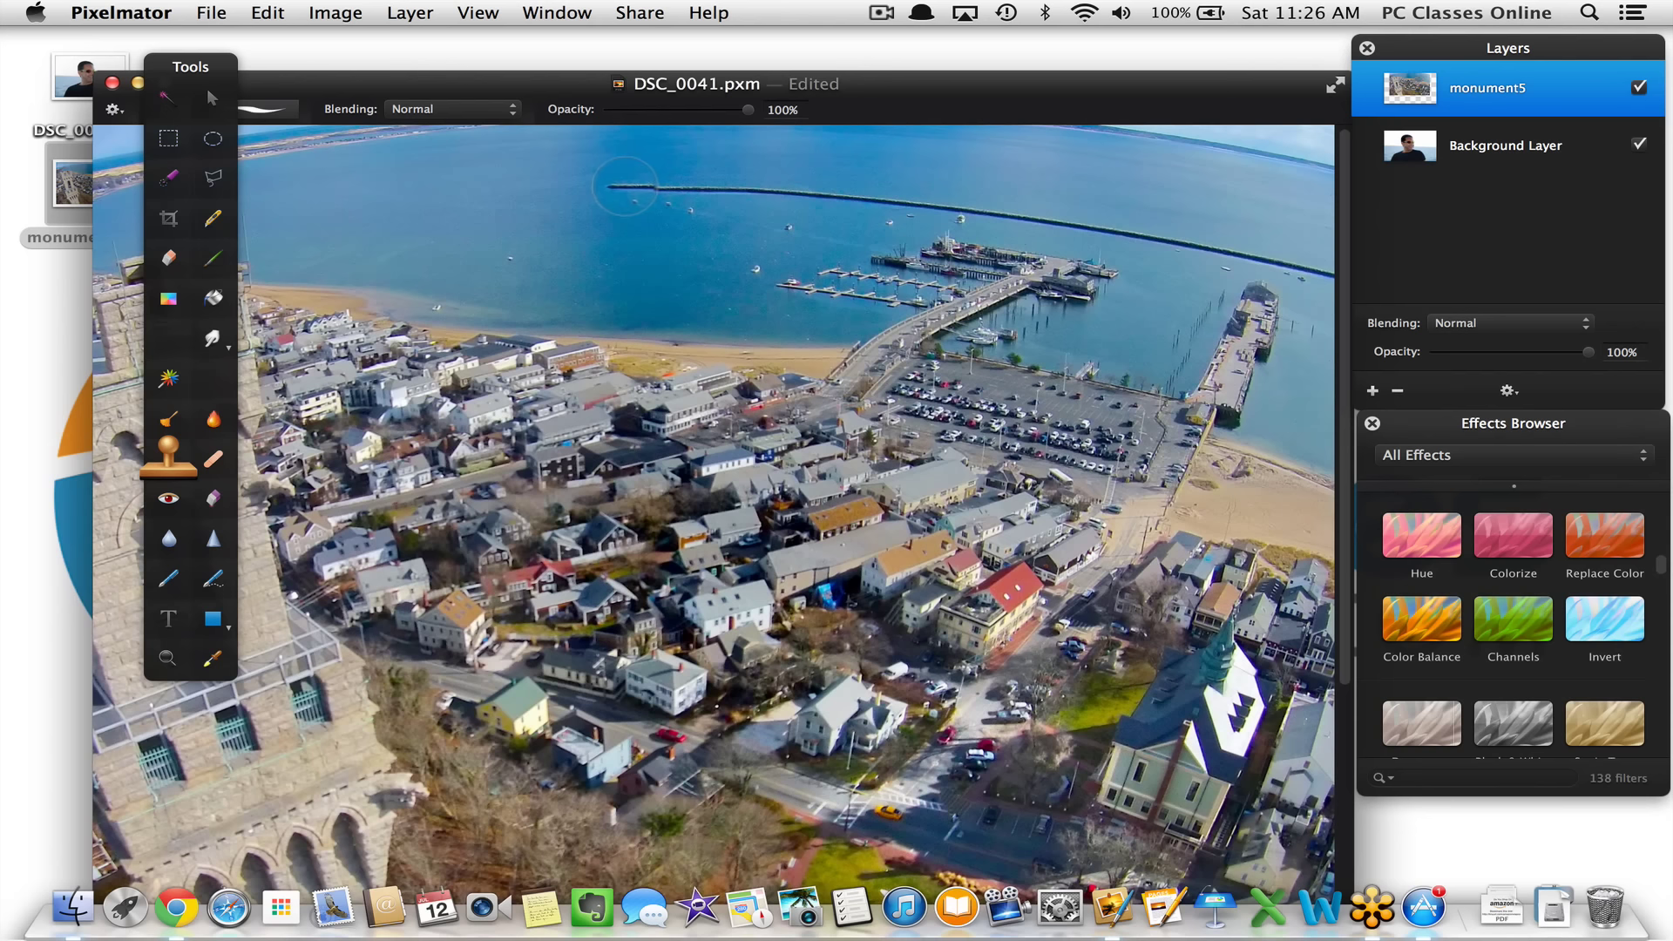
{"action": "left_click", "coordinate": [624, 187]}
{"action": "left_click_drag", "start_coordinate": [624, 186], "coordinate": [547, 183]}
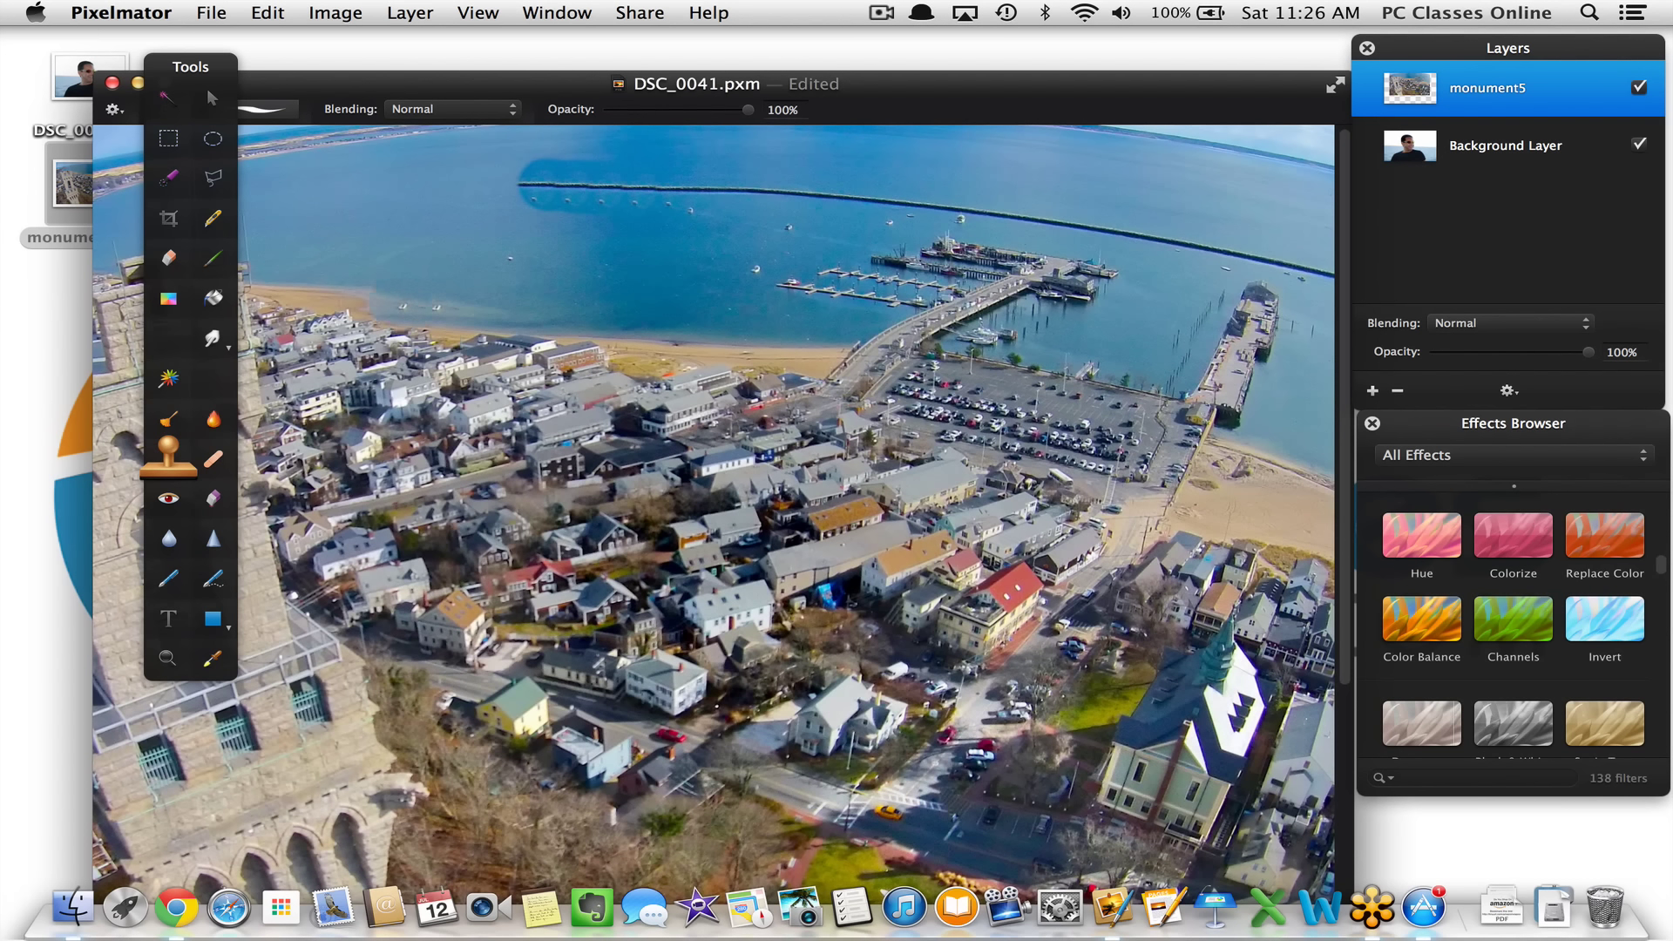
With the Healing tool chosen, move the portrait layer above monument5 and zoom in on the nose
{"action": "left_click", "coordinate": [213, 461]}
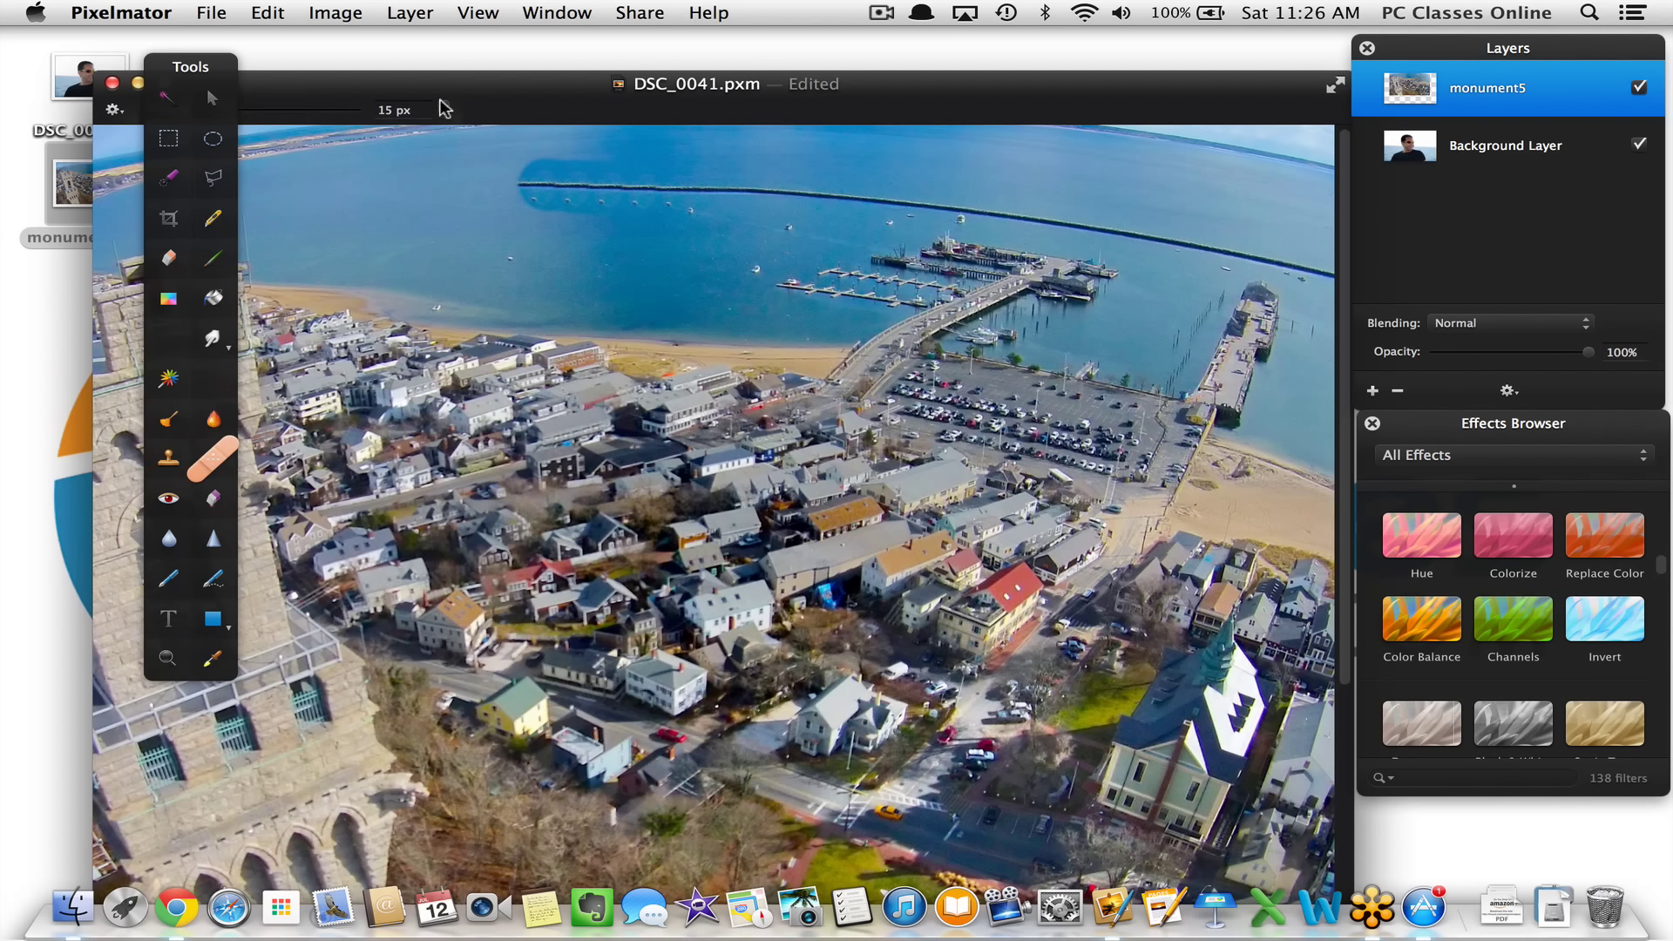
{"action": "double_click", "coordinate": [528, 101]}
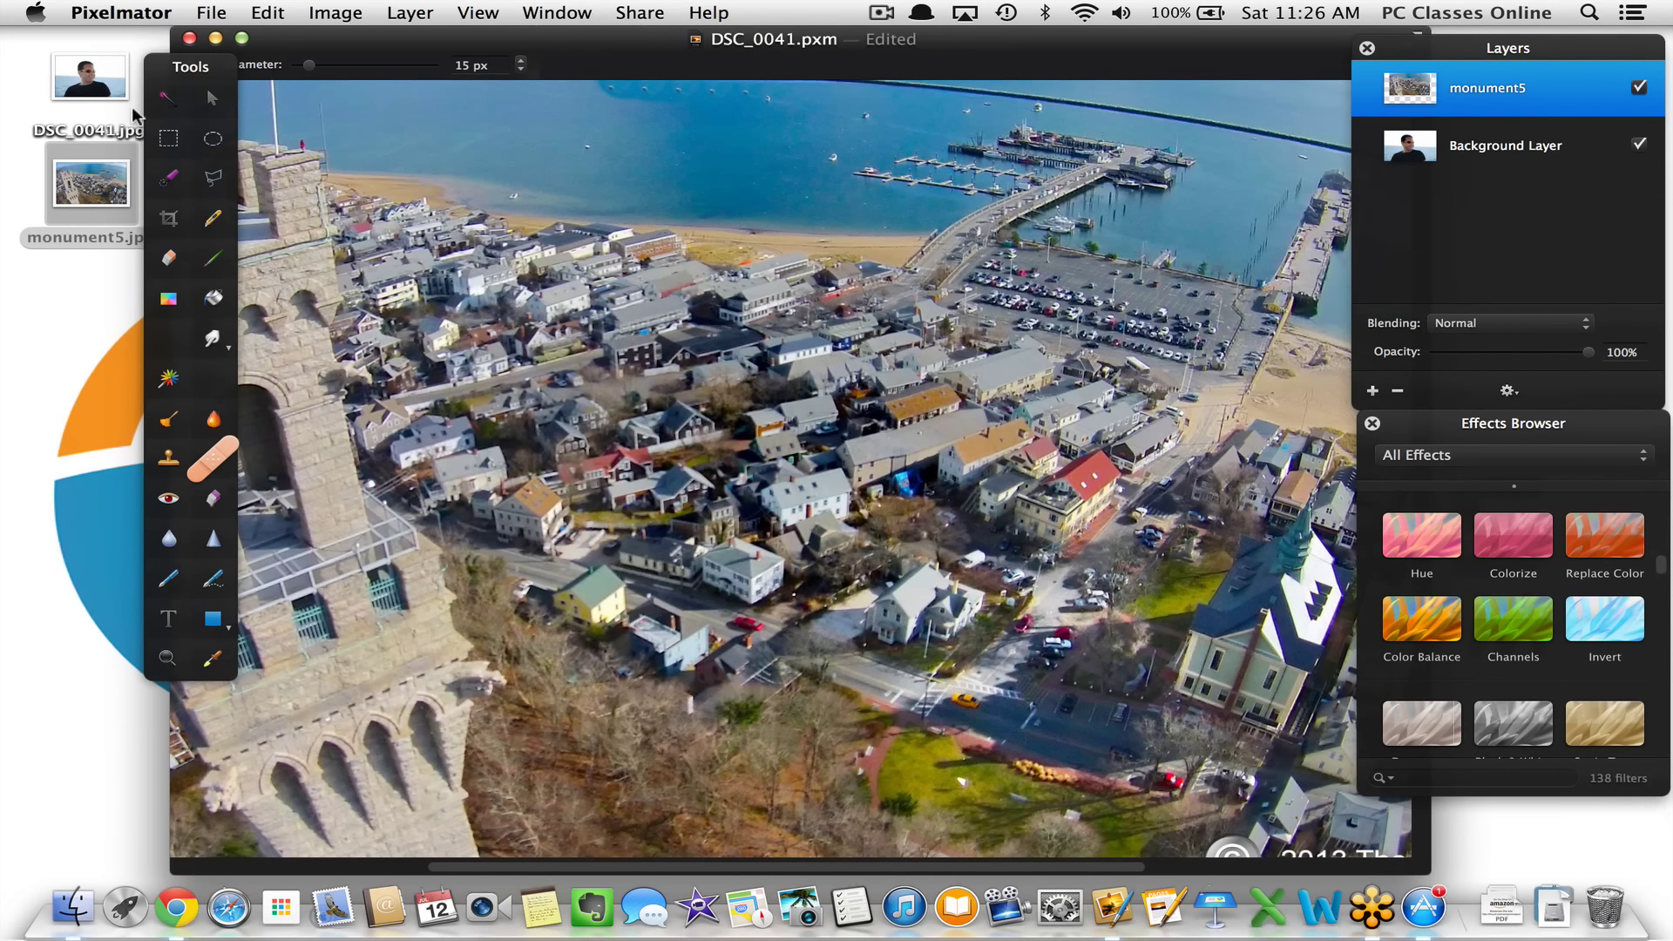
{"action": "left_click_drag", "start_coordinate": [1508, 144], "coordinate": [1511, 69]}
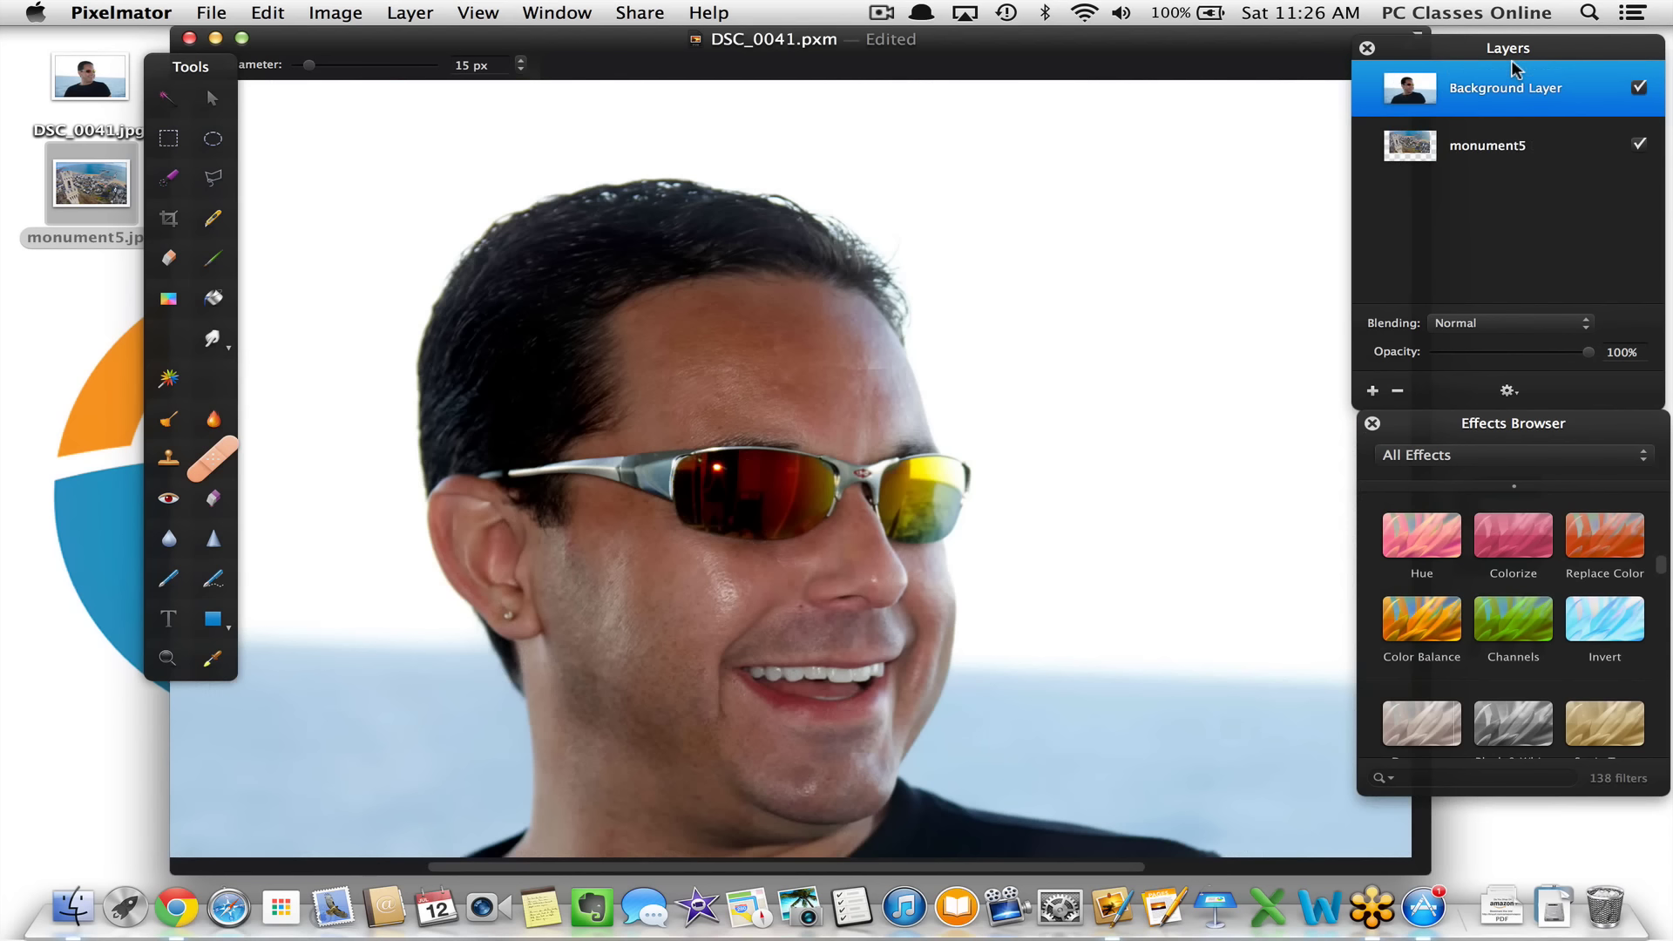
{"action": "scroll", "coordinate": [798, 467], "scroll_direction": "down", "scroll_amount": 5}
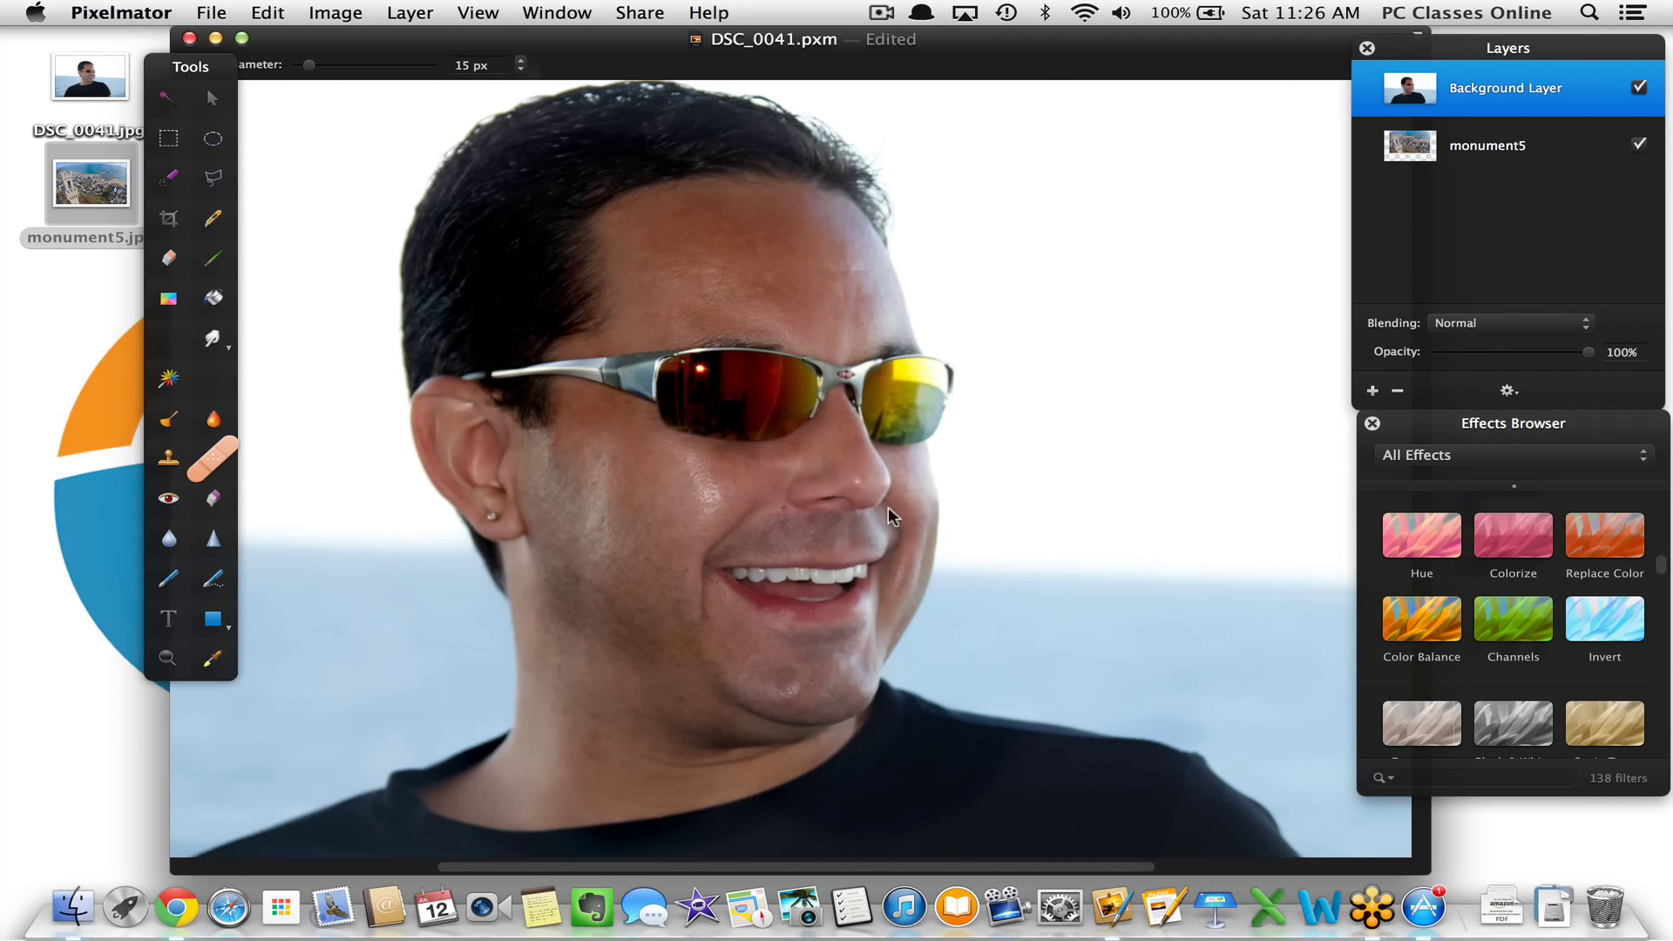
{"action": "key", "text": "super+equal"}
{"action": "key", "text": "super+equal"}
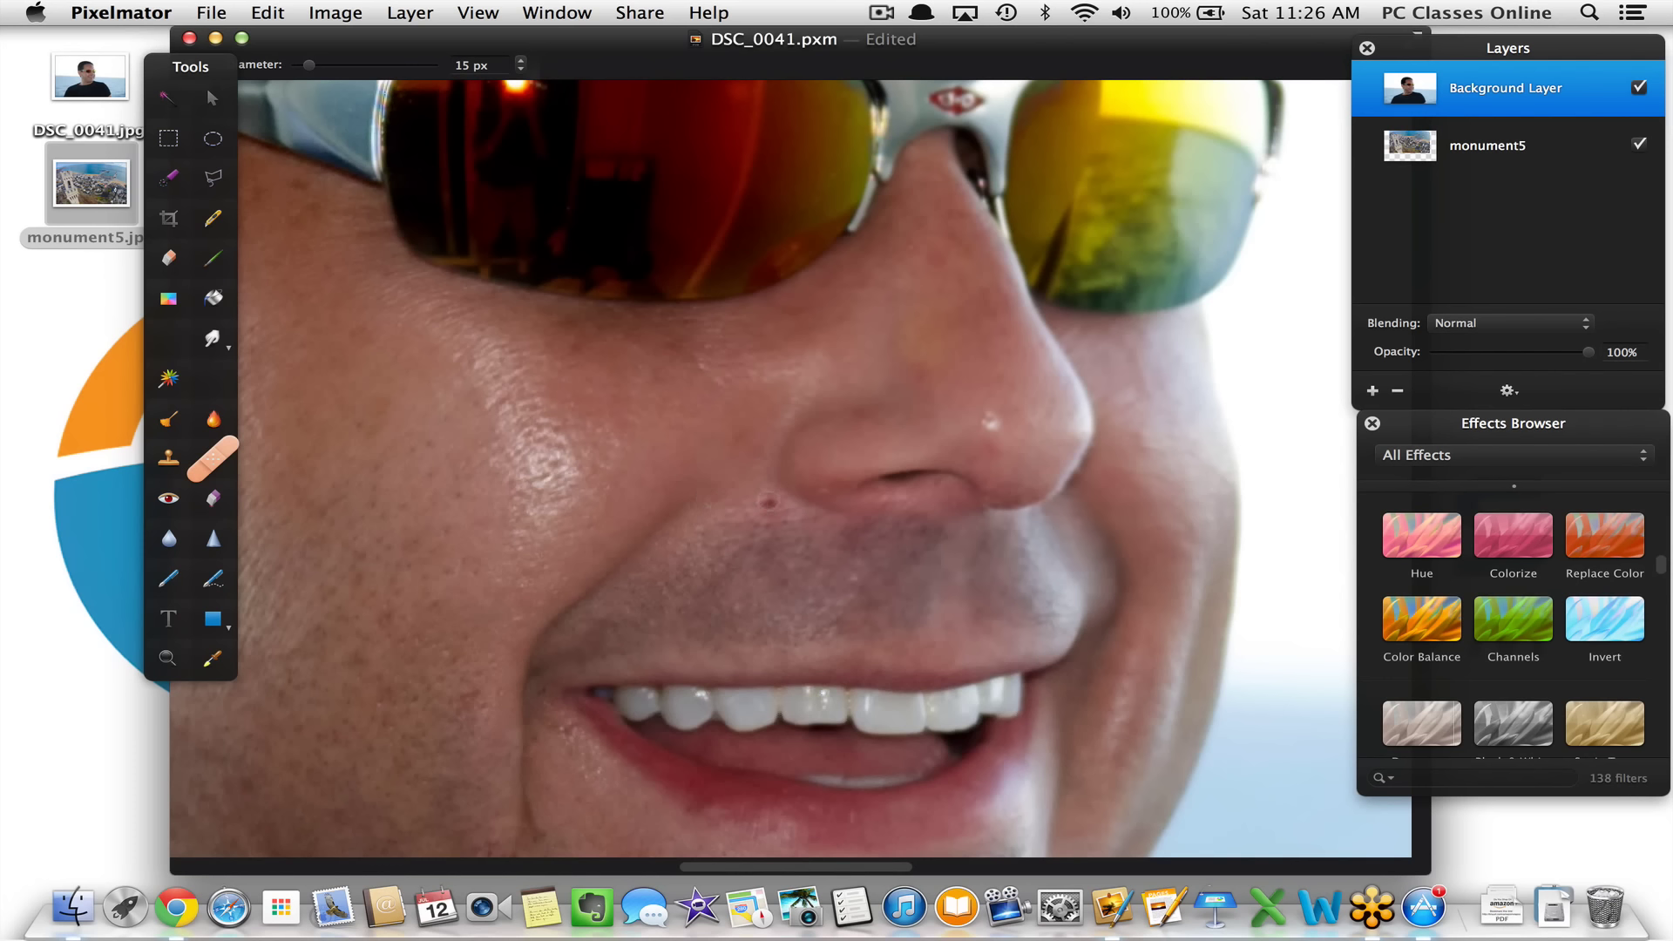
Heal the nose mole, enlarge the brush to 35 px, and heal two cheek blemishes
{"action": "left_click", "coordinate": [767, 501]}
{"action": "key", "text": "bracketright"}
{"action": "key", "text": "bracketright"}
{"action": "left_click", "coordinate": [366, 438]}
{"action": "left_click", "coordinate": [436, 447]}
Heal three blemishes across the forehead
{"action": "scroll", "coordinate": [434, 447], "scroll_direction": "up", "scroll_amount": 10}
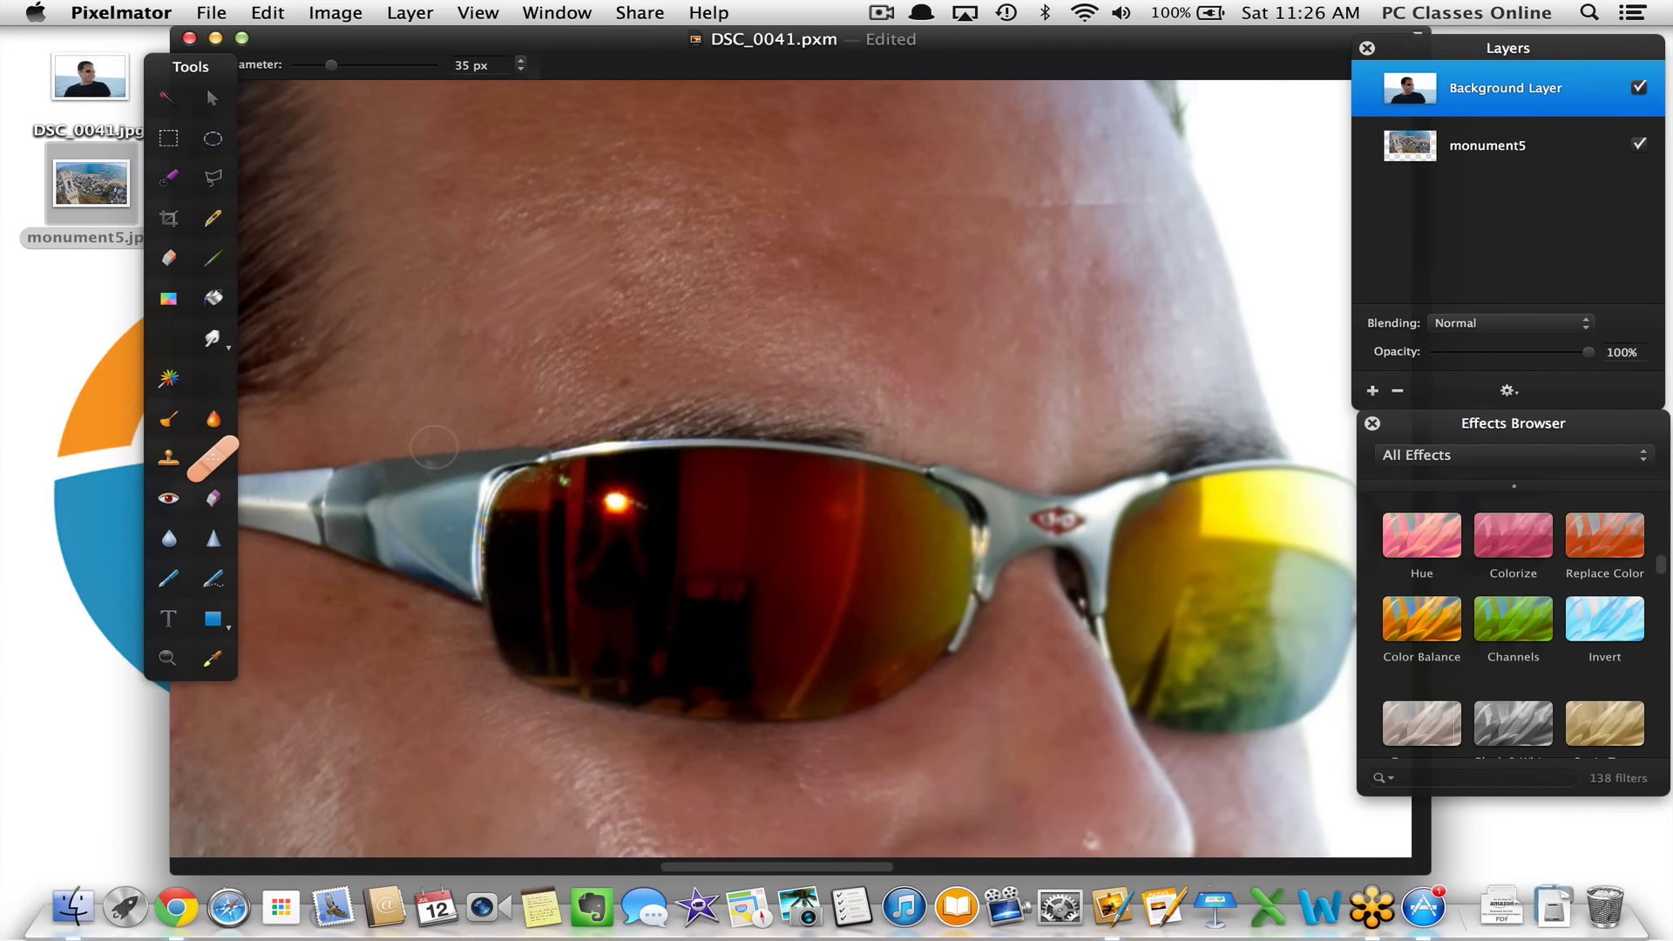
{"action": "scroll", "coordinate": [434, 447], "scroll_direction": "up", "scroll_amount": 2}
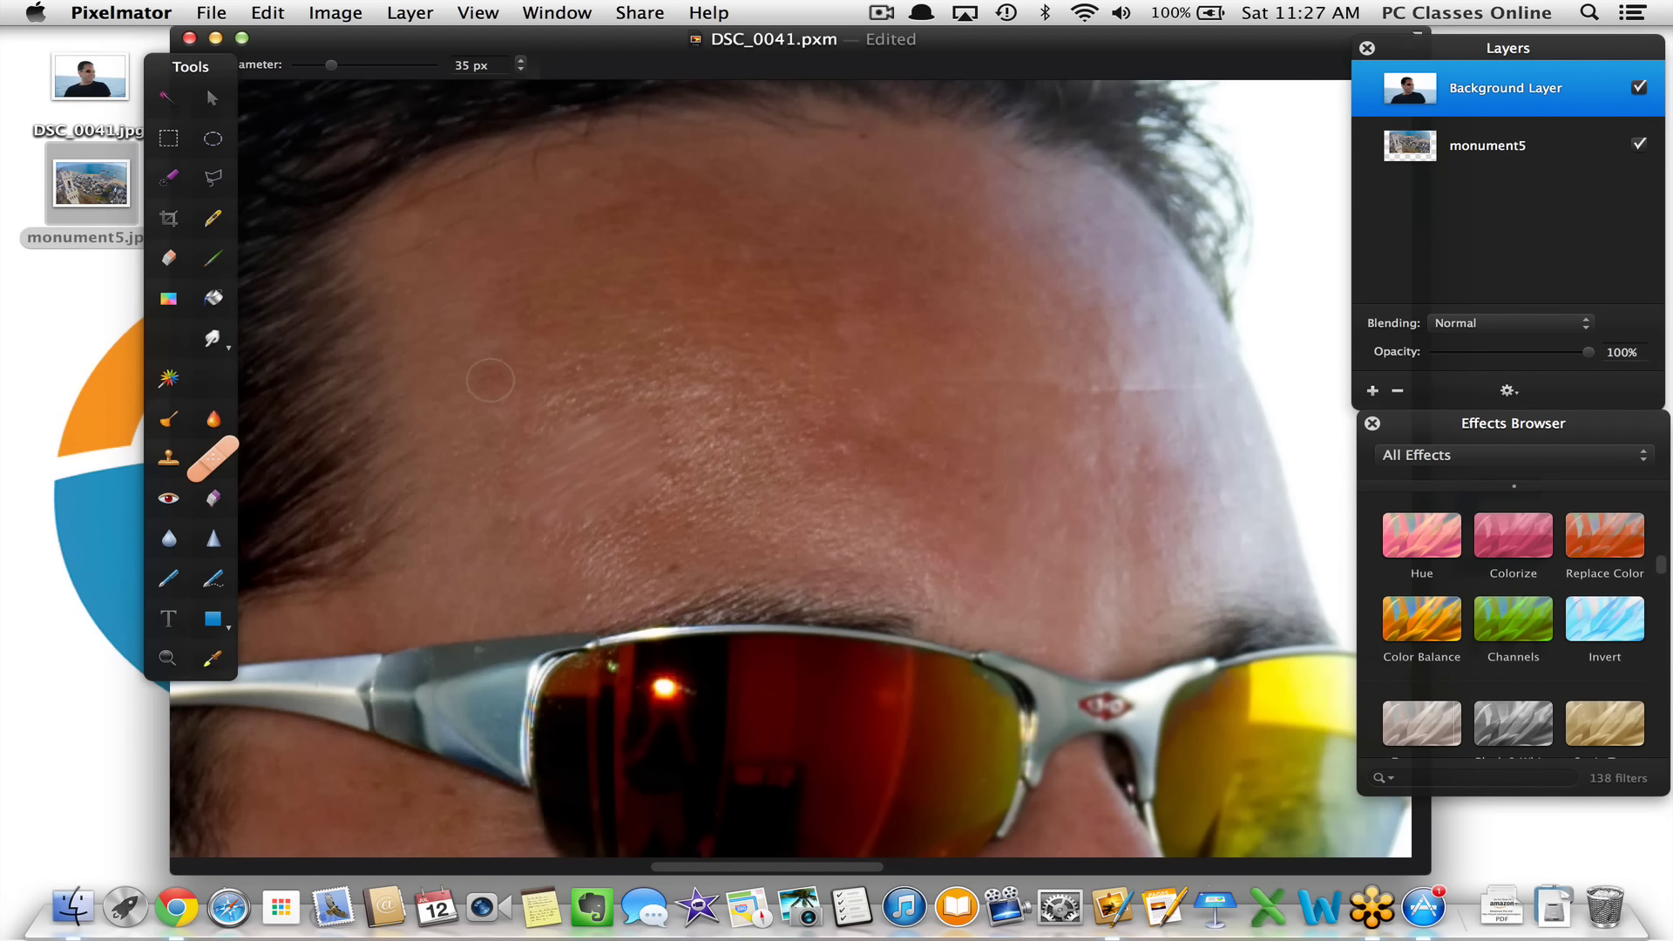
{"action": "left_click", "coordinate": [490, 377]}
{"action": "left_click", "coordinate": [844, 456]}
{"action": "left_click", "coordinate": [987, 496]}
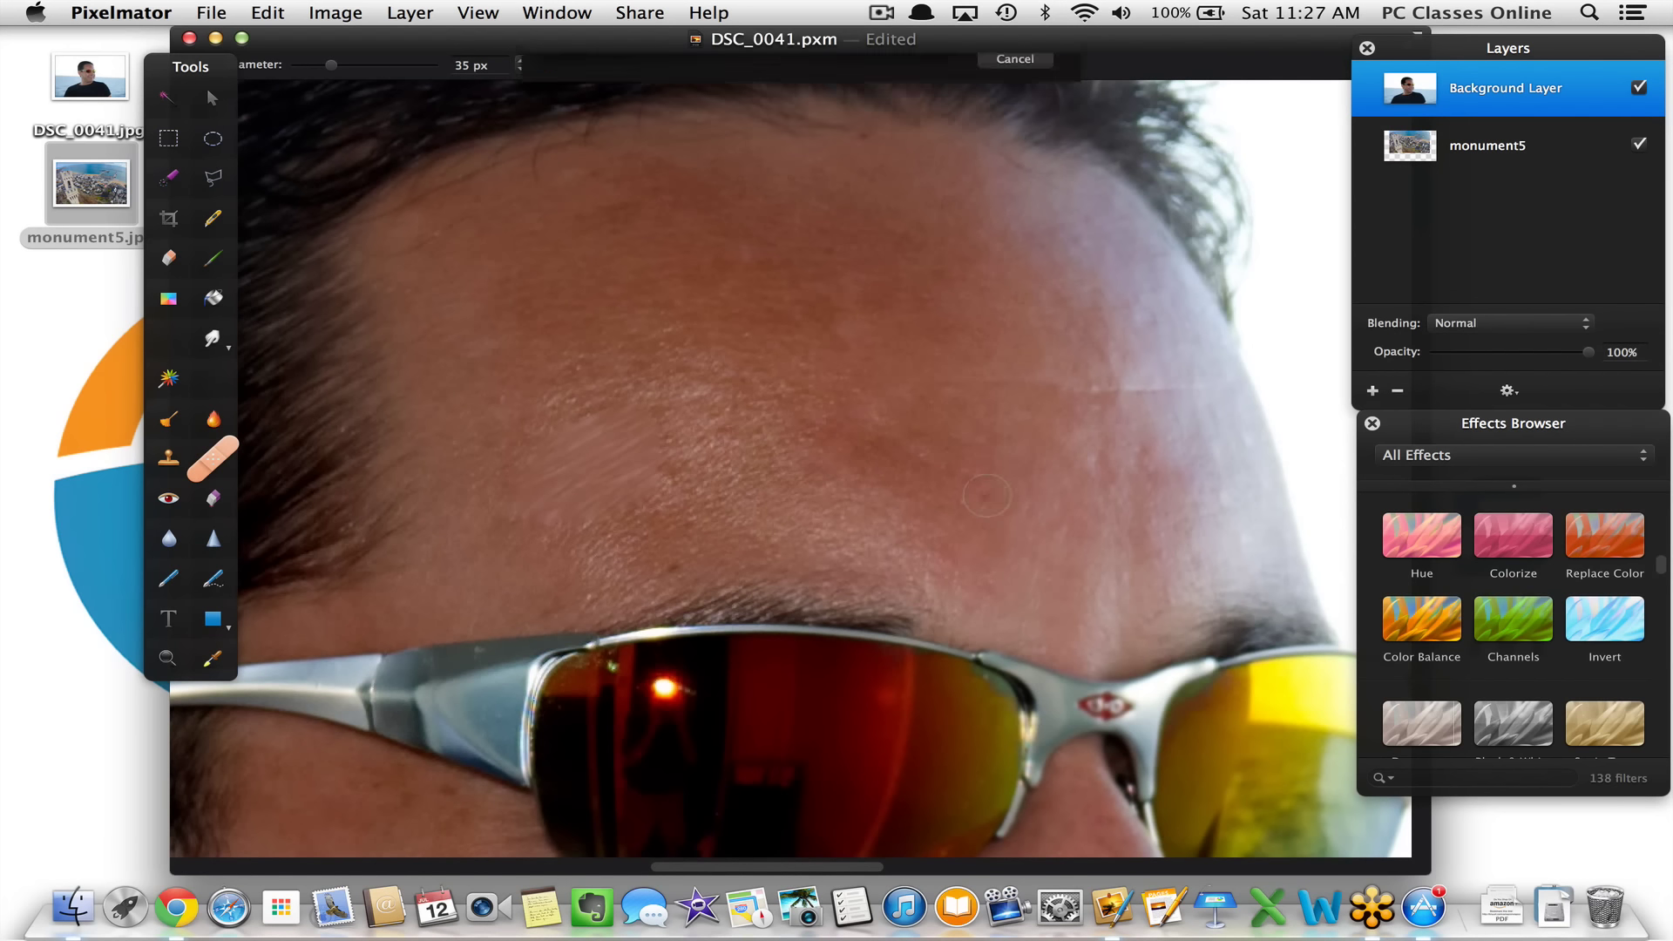
Heal the two red spots on the neck
{"action": "scroll", "coordinate": [987, 503], "scroll_direction": "down", "scroll_amount": 15}
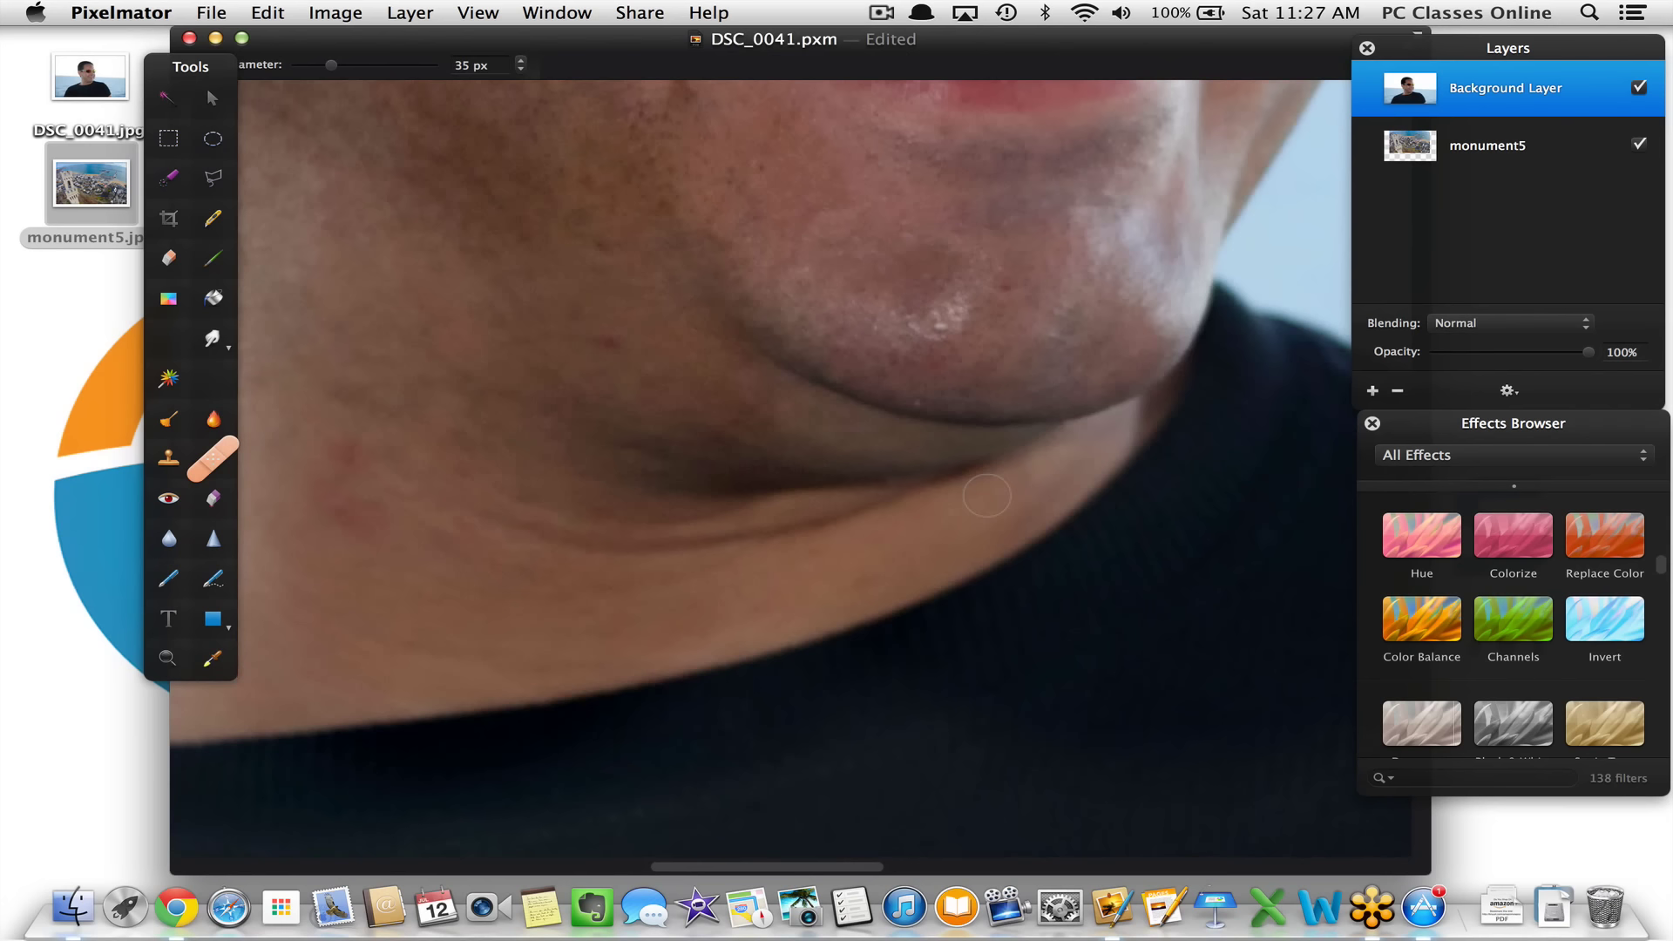
{"action": "scroll", "coordinate": [987, 496], "scroll_direction": "down", "scroll_amount": 3}
{"action": "left_click", "coordinate": [525, 451]}
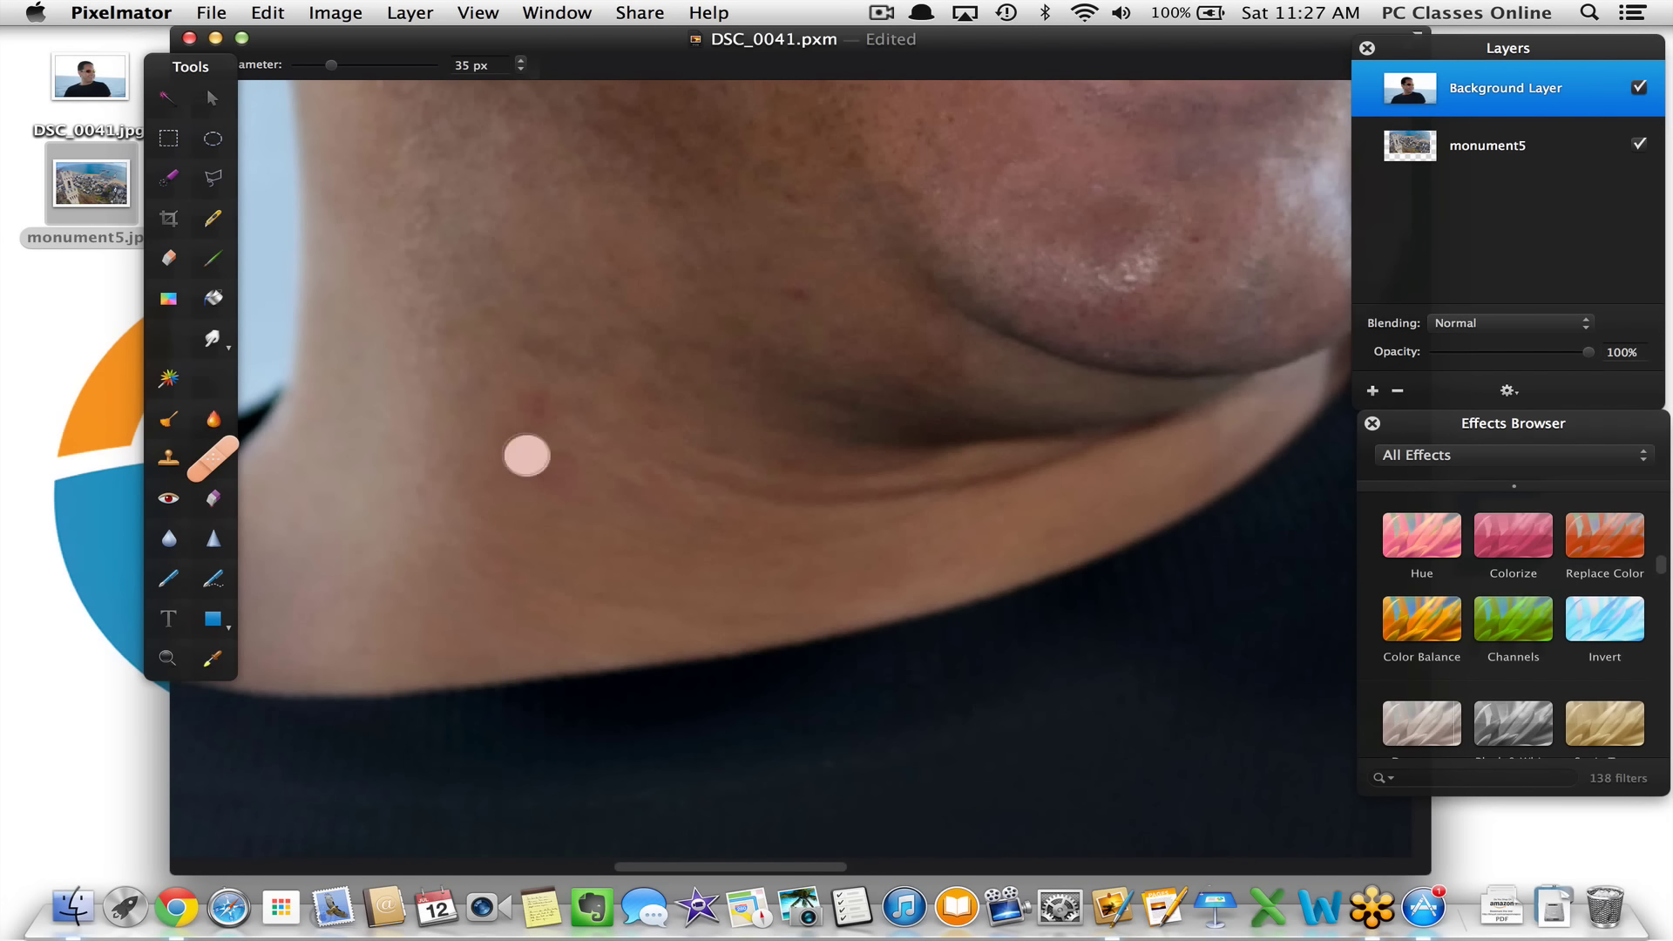
{"action": "left_click", "coordinate": [534, 403]}
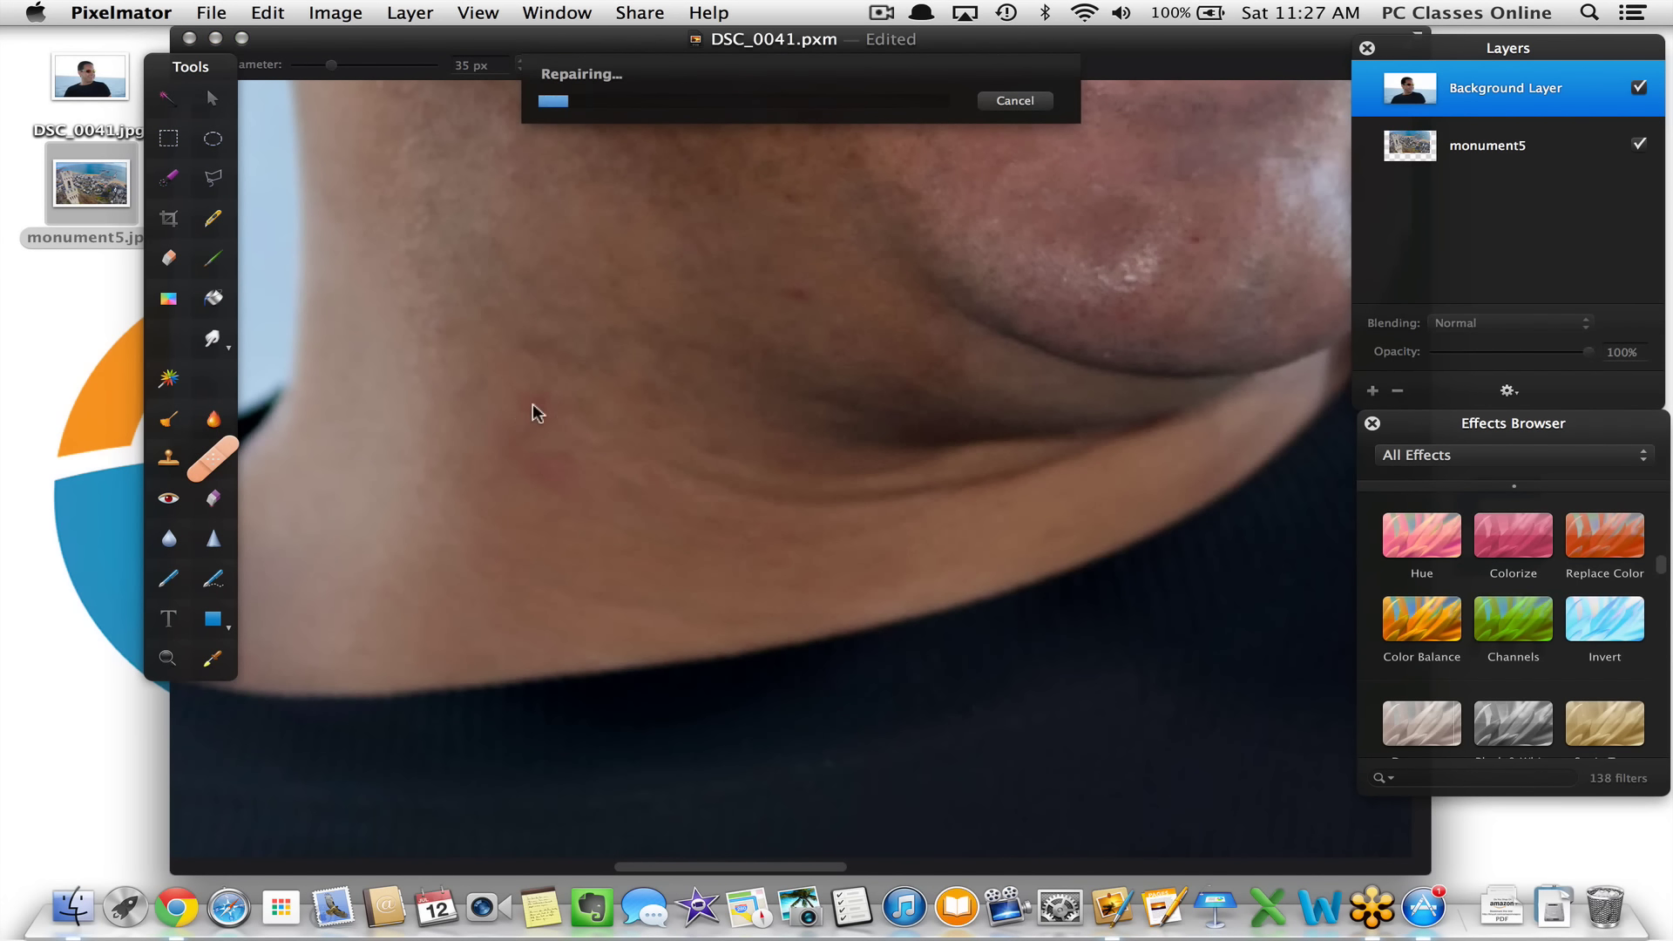
{"action": "mouse_move", "coordinate": [694, 39]}
{"action": "left_mouse_down"}
{"action": "mouse_move", "coordinate": [488, 35]}
{"action": "mouse_move", "coordinate": [663, 35]}
{"action": "left_mouse_up"}
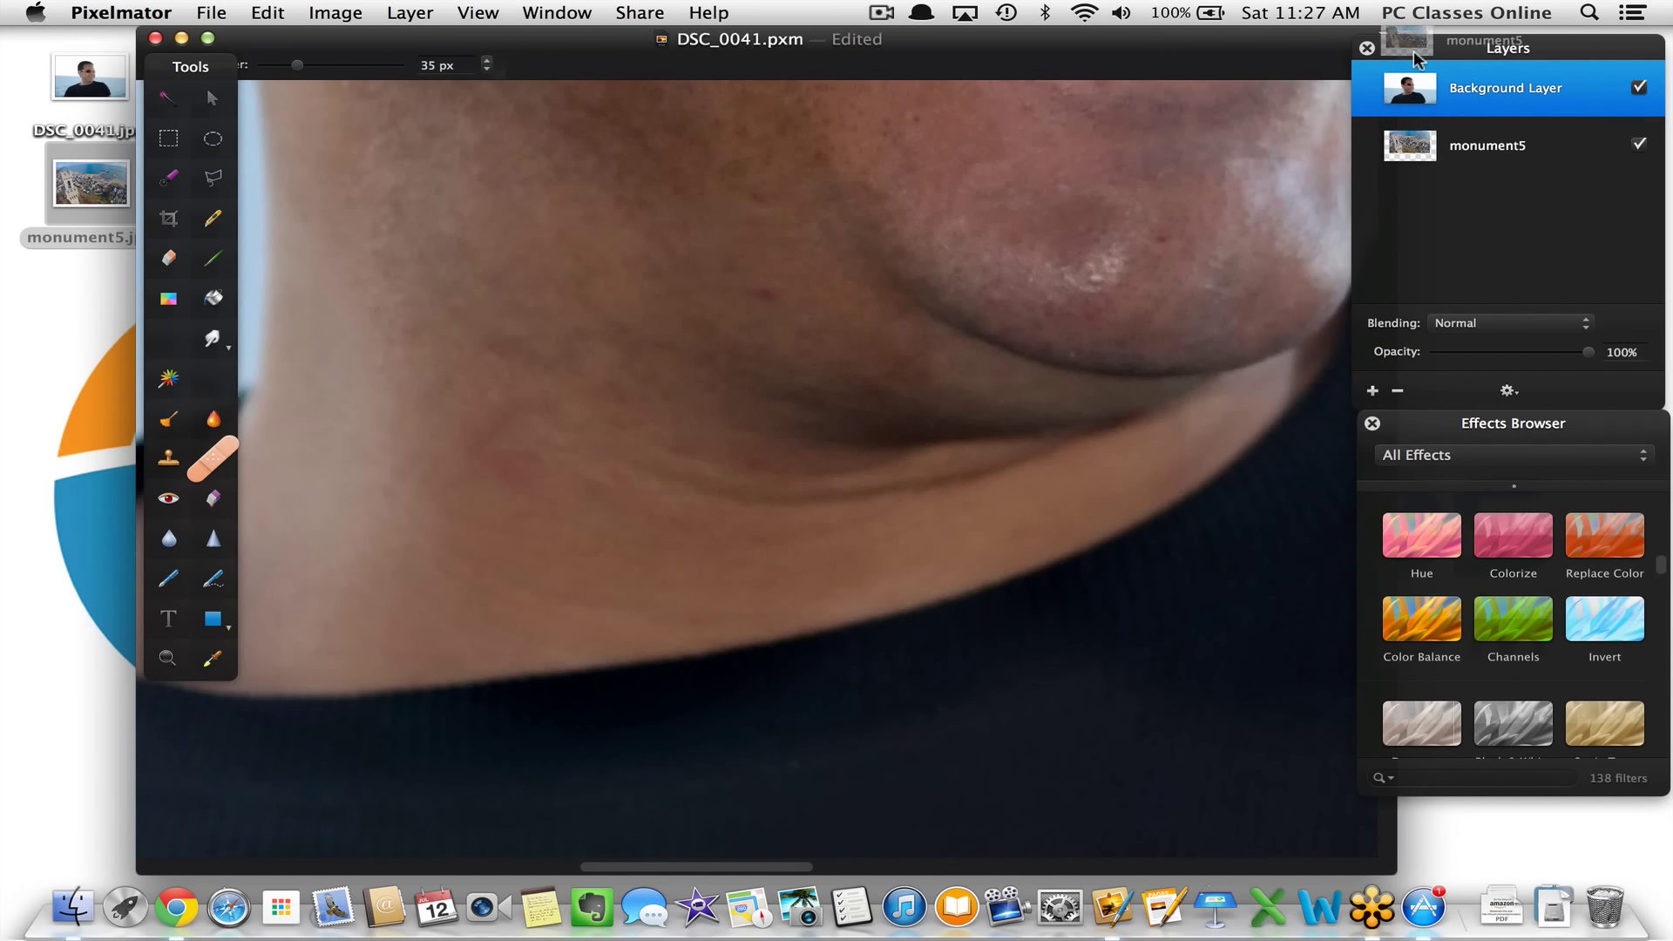
Move Background Layer below monument5 so the harbour photo is on top again
{"action": "left_click", "coordinate": [1419, 87]}
{"action": "left_click_drag", "start_coordinate": [1418, 87], "coordinate": [1419, 146]}
{"action": "scroll", "coordinate": [598, 396], "scroll_direction": "up", "scroll_amount": 10}
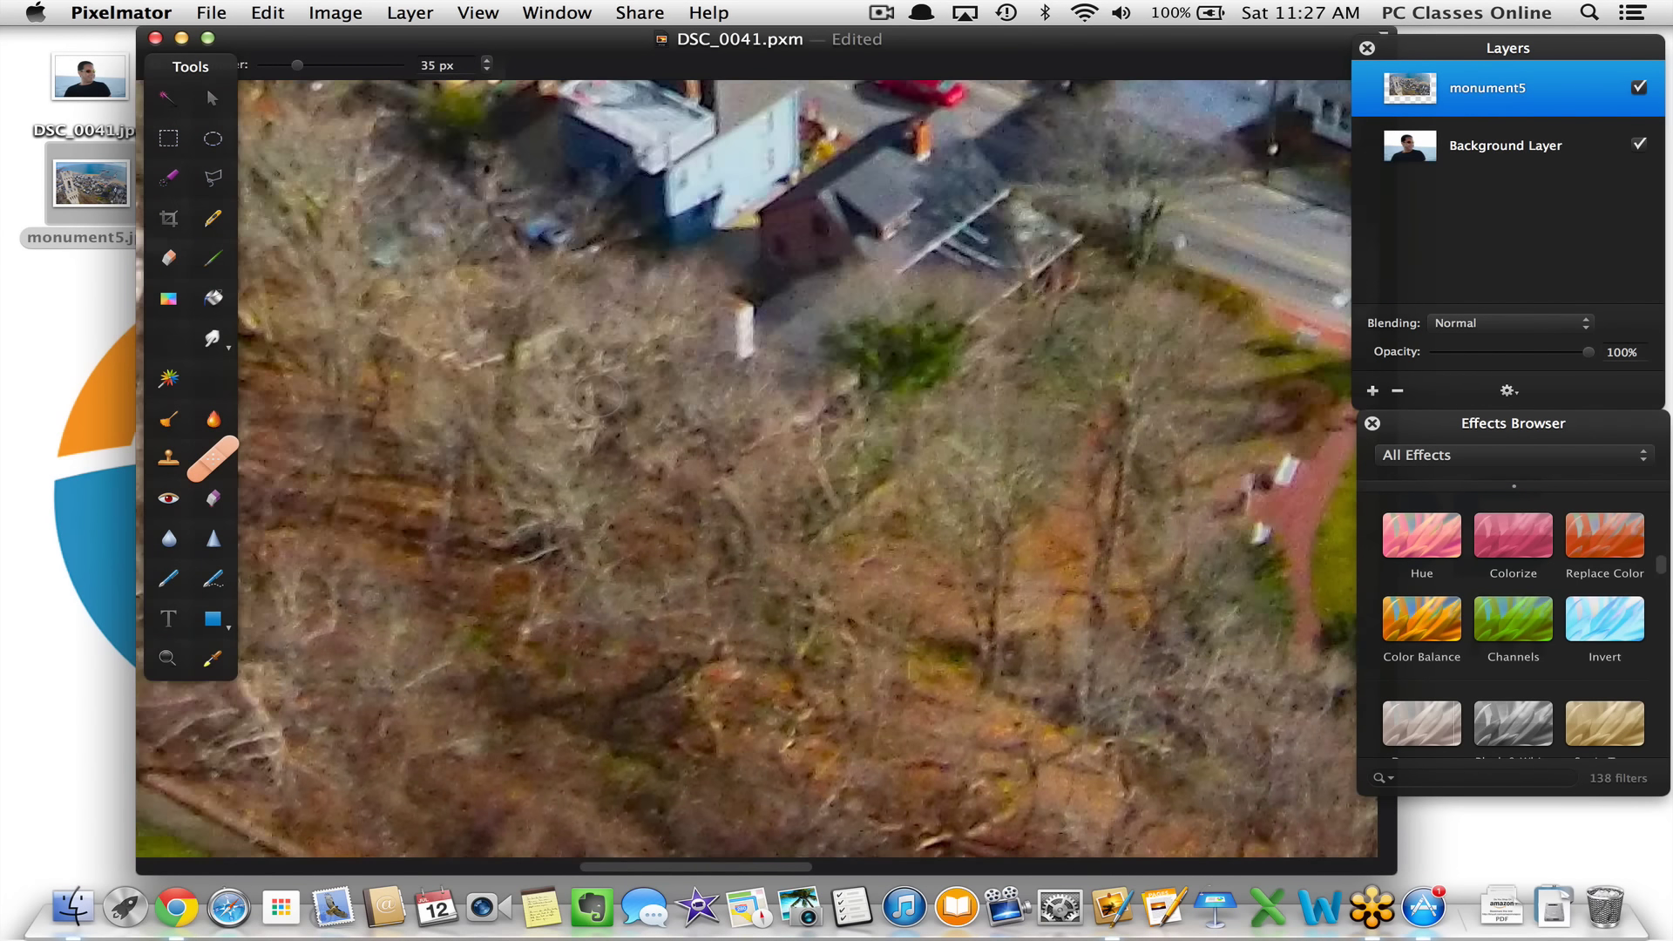
{"action": "scroll", "coordinate": [598, 397], "scroll_direction": "up", "scroll_amount": 15}
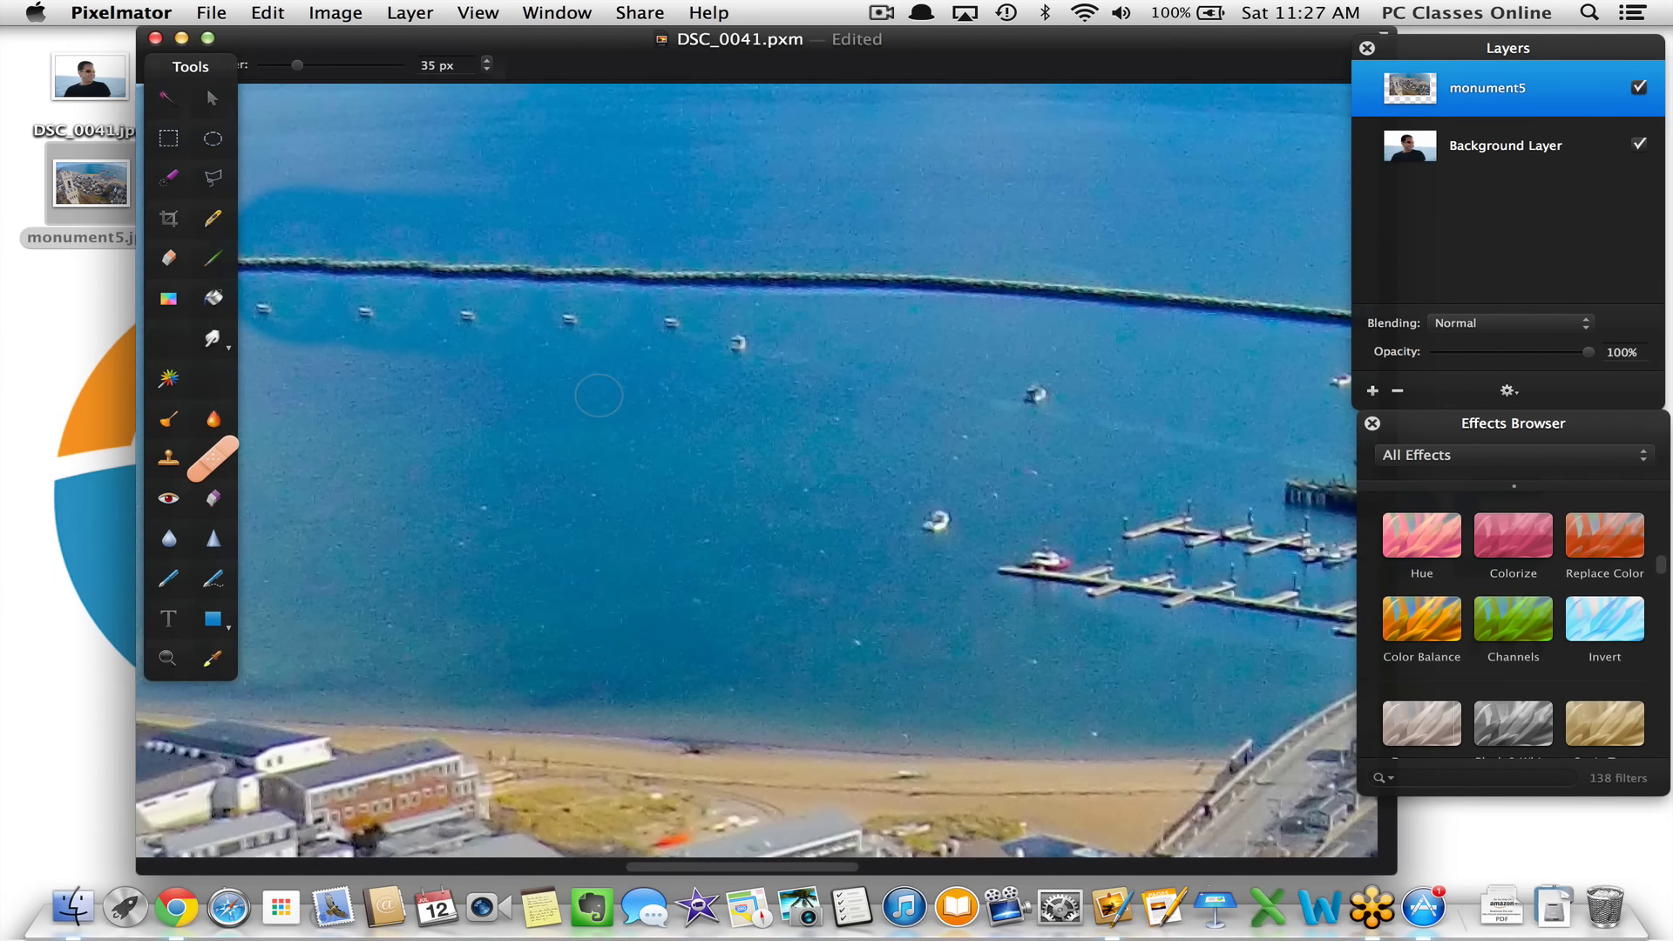
{"action": "scroll", "coordinate": [599, 397], "scroll_direction": "left", "scroll_amount": 5}
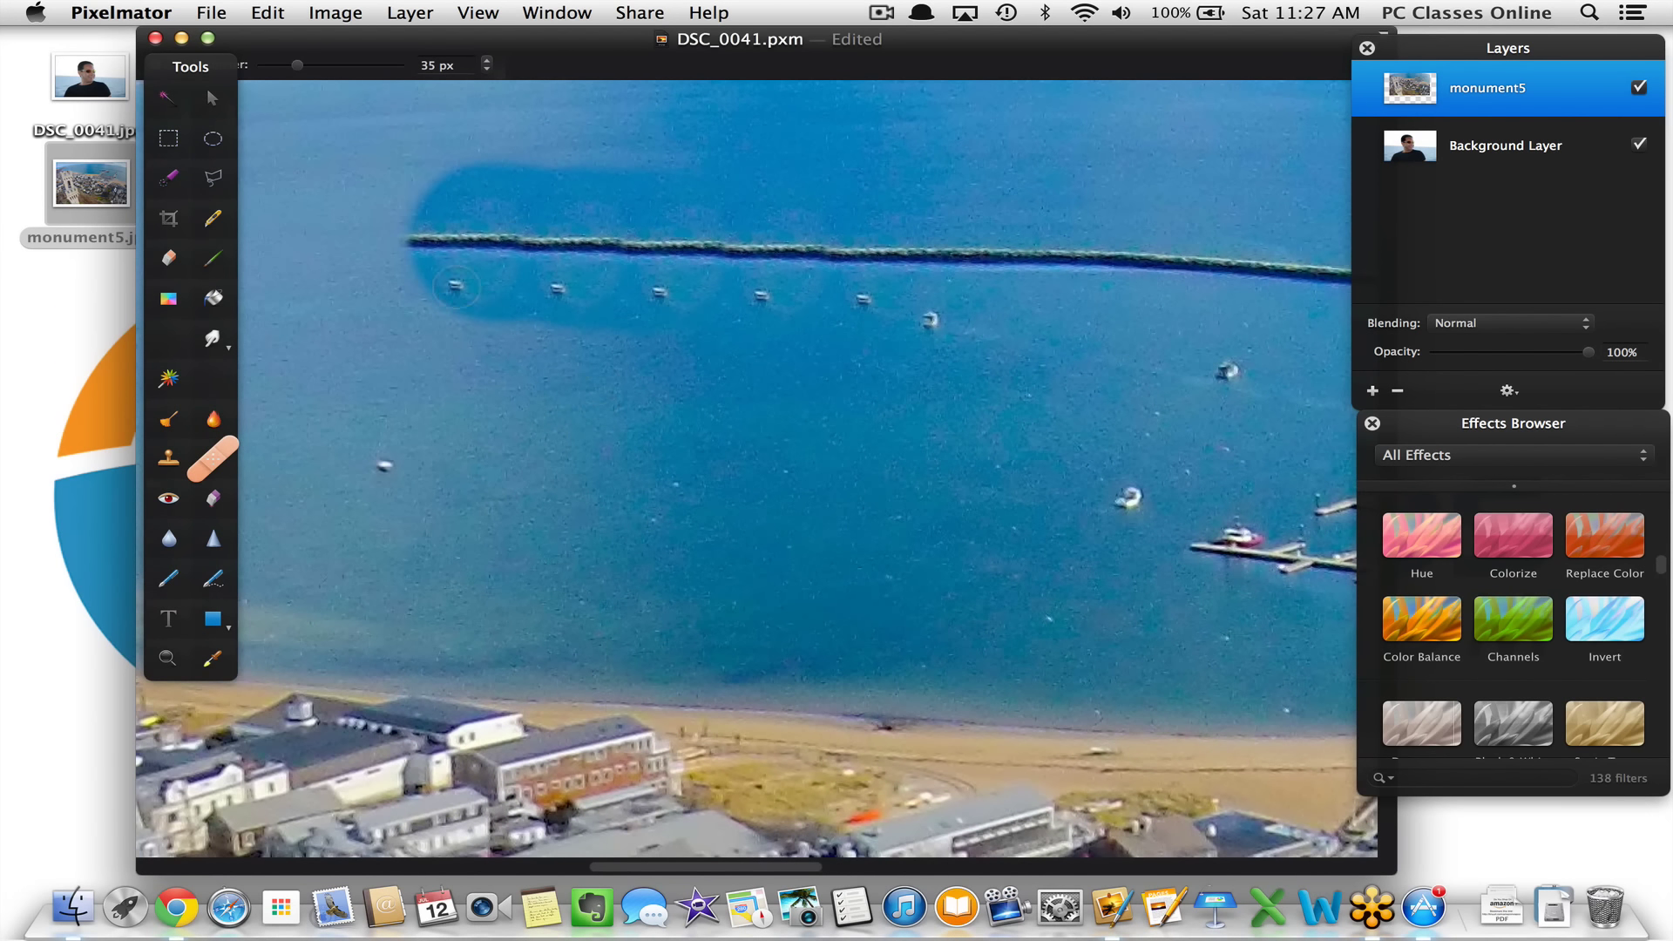
Heal away the five boats along the breakwater, then pick the Red Eye tool
{"action": "left_click", "coordinate": [455, 288]}
{"action": "left_click", "coordinate": [636, 300]}
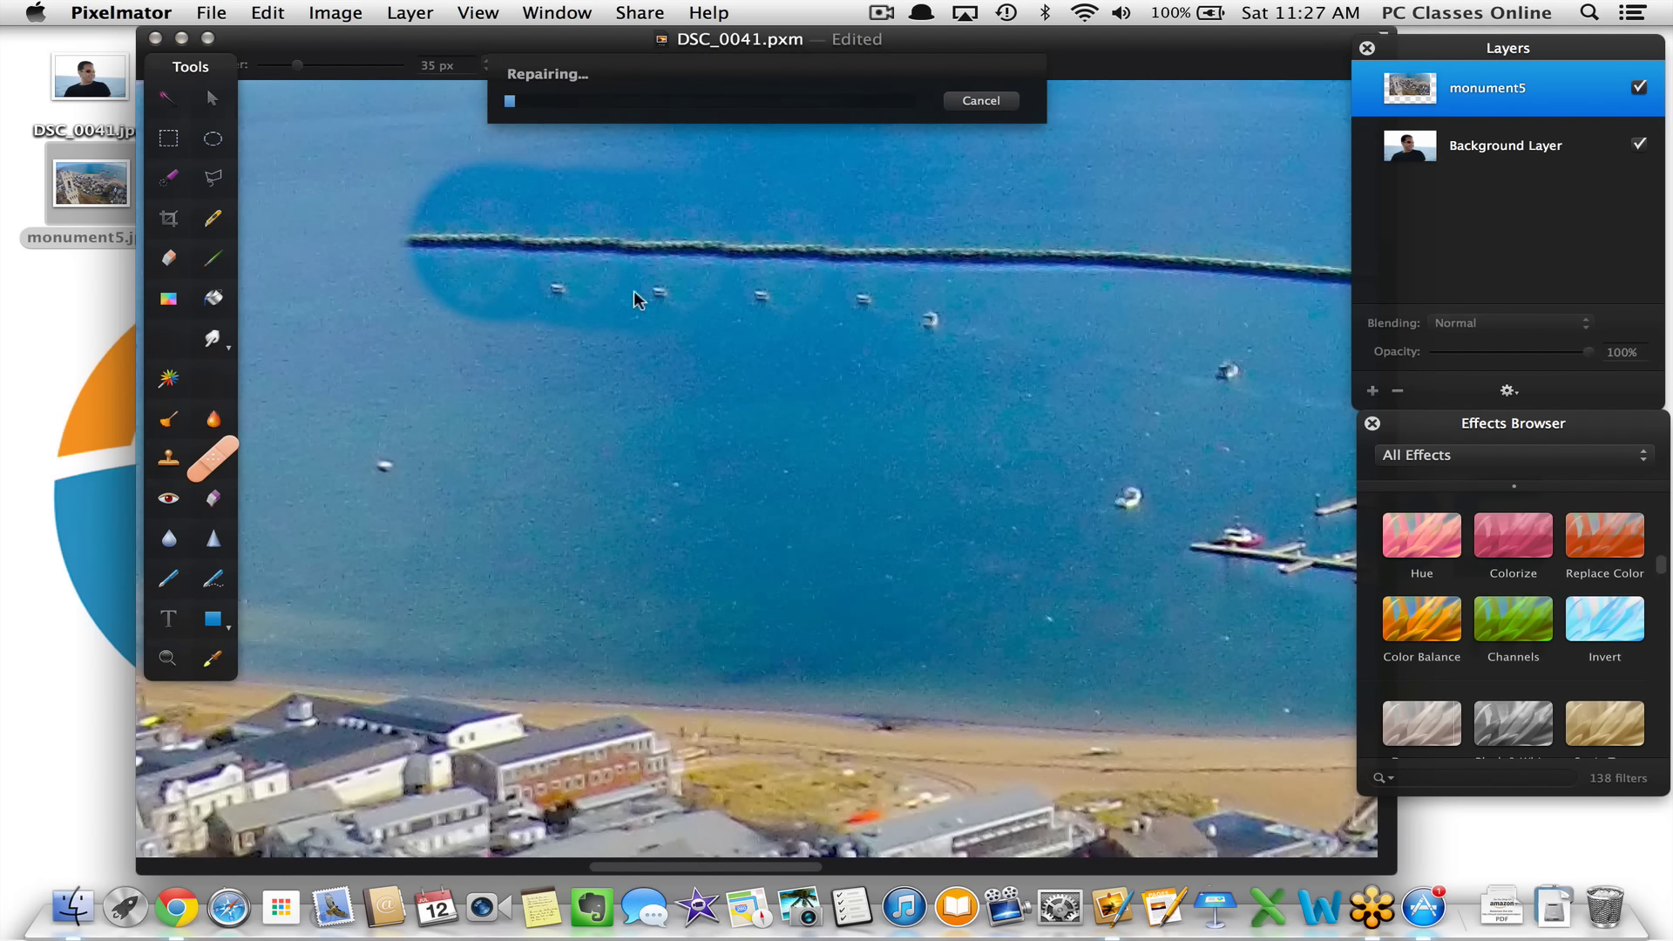
{"action": "left_click", "coordinate": [557, 289]}
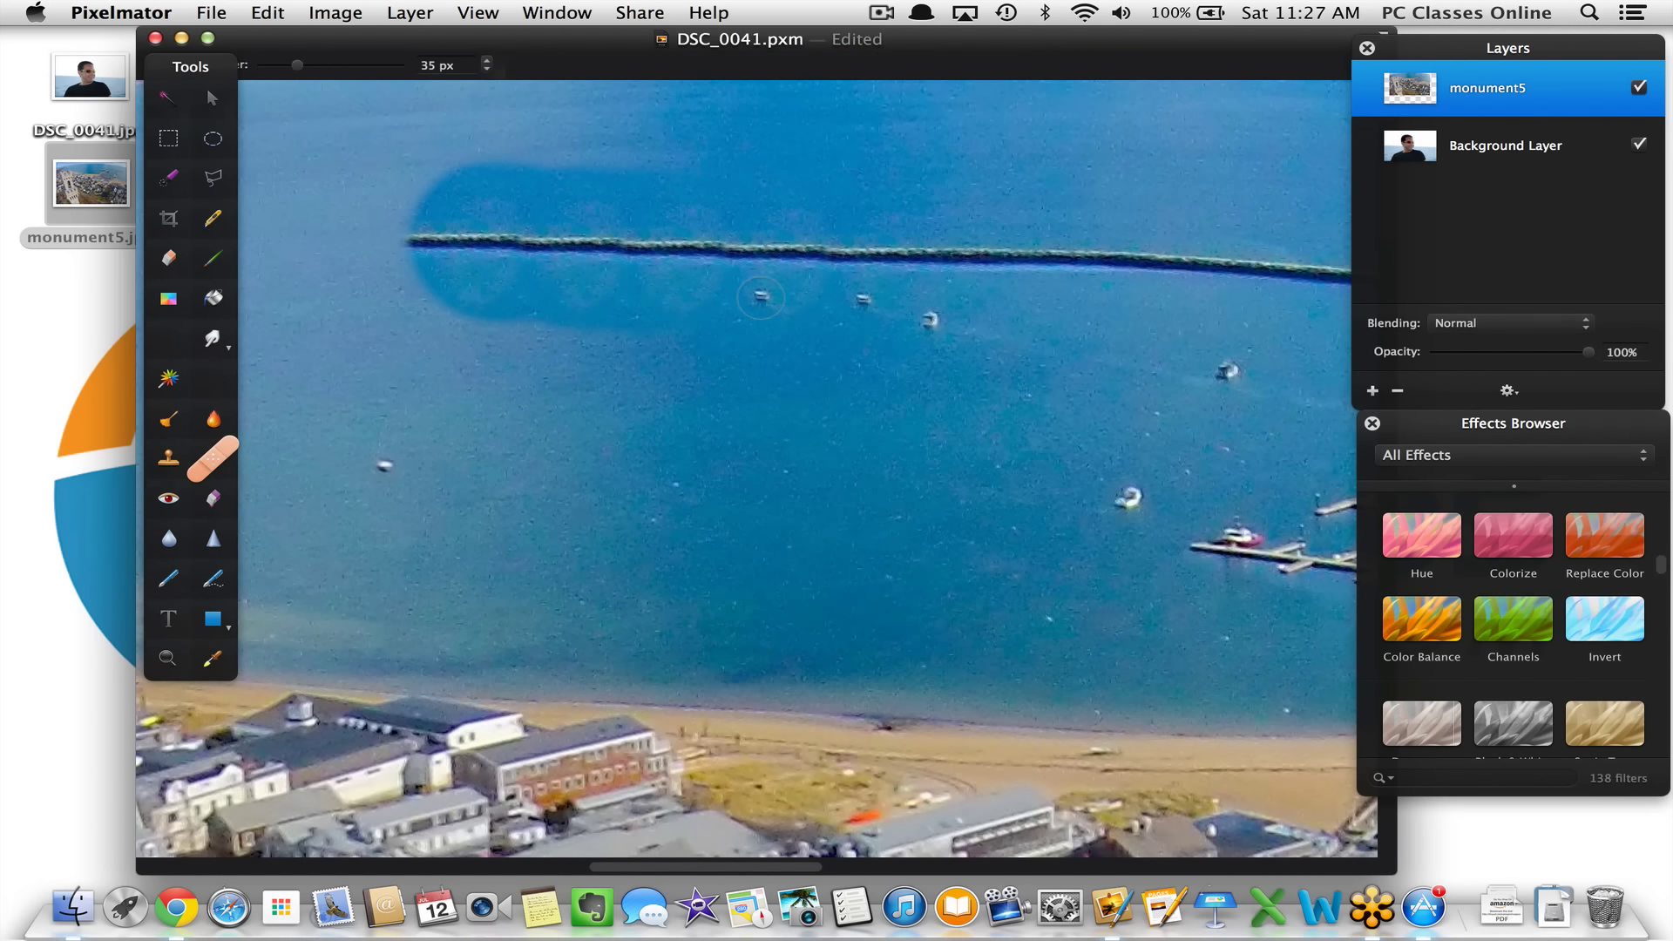
{"action": "left_click", "coordinate": [760, 299]}
{"action": "left_click", "coordinate": [861, 301]}
{"action": "left_click", "coordinate": [170, 504]}
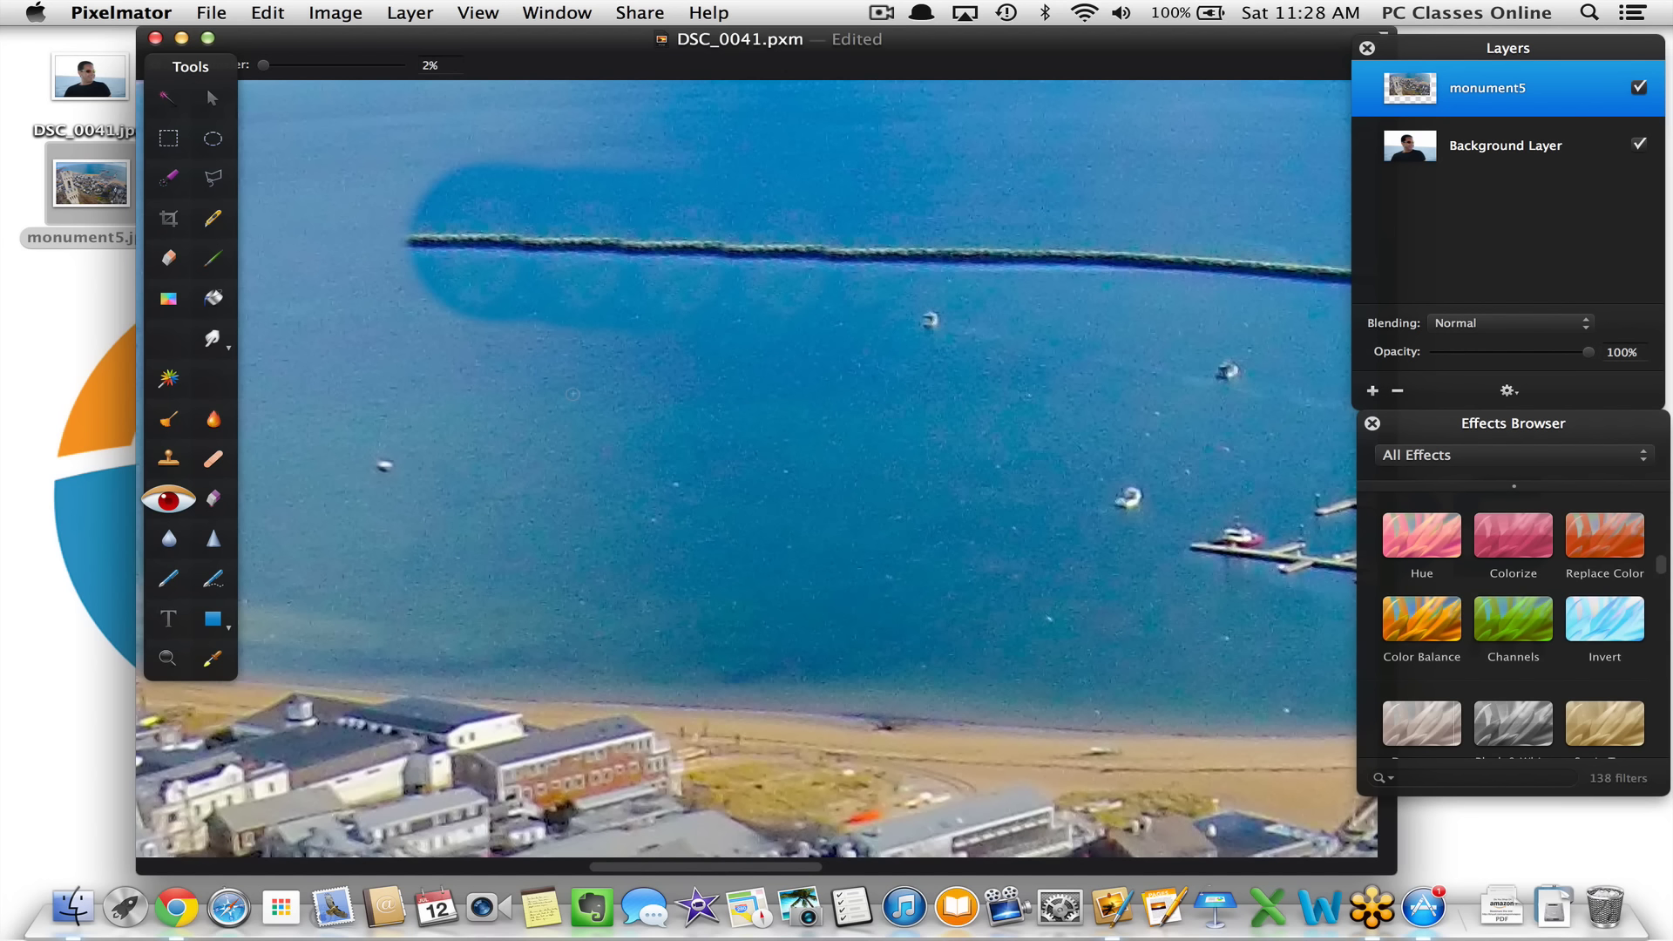
{"action": "left_click", "coordinate": [212, 499]}
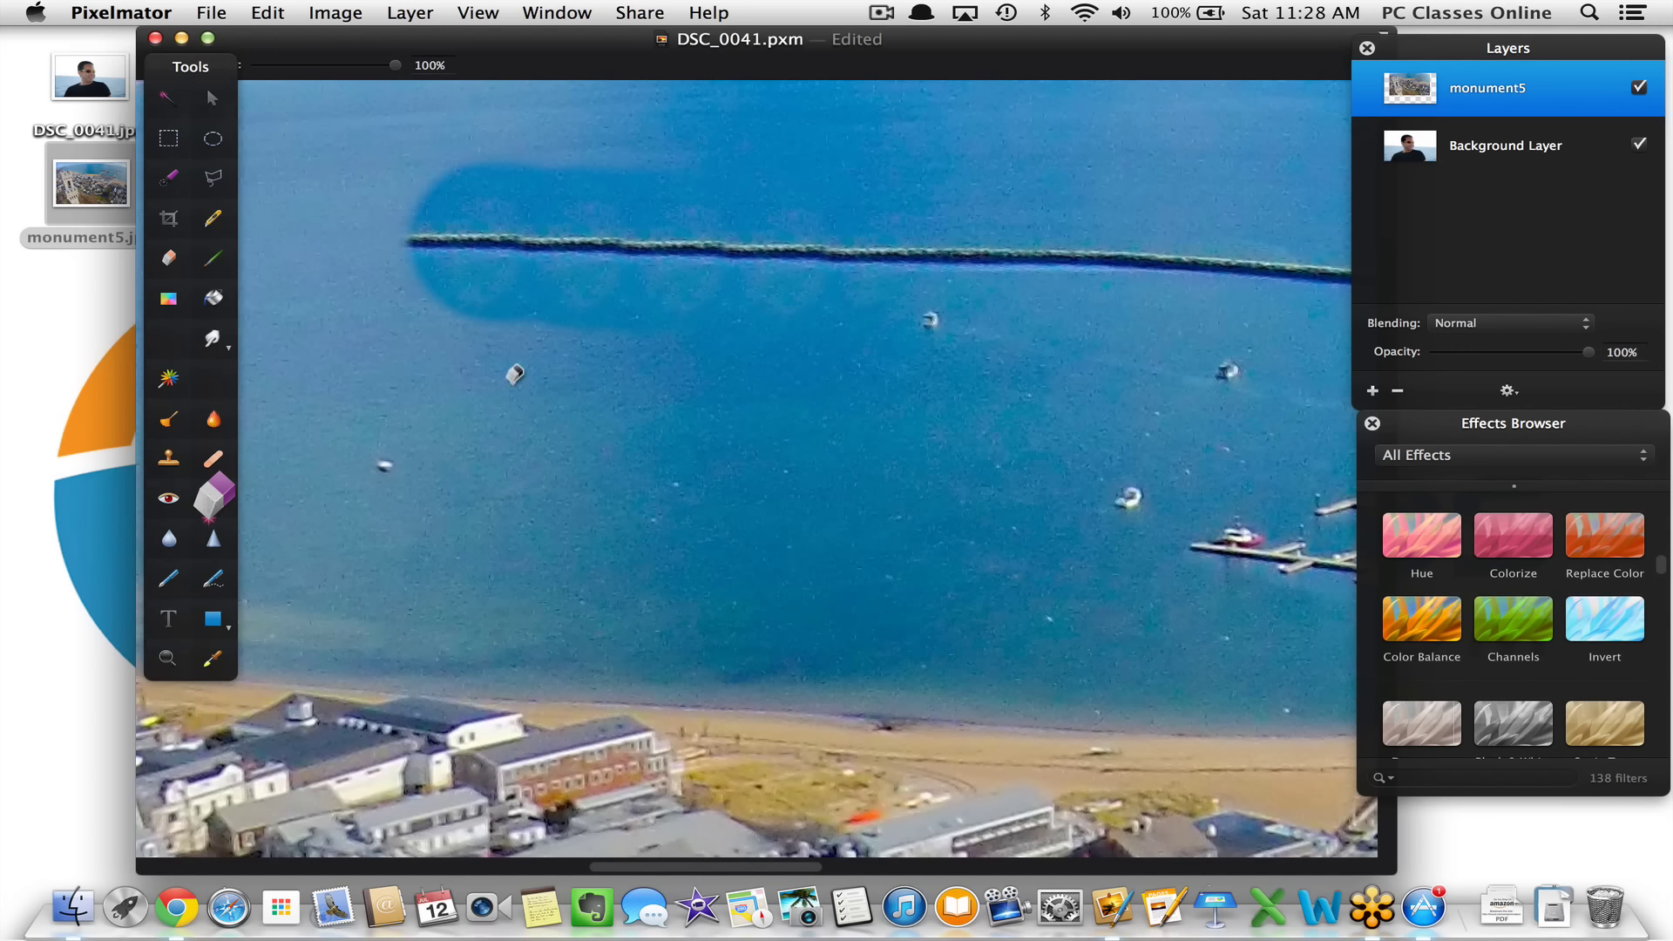
{"action": "mouse_move", "coordinate": [614, 340]}
{"action": "left_mouse_down"}
{"action": "mouse_move", "coordinate": [489, 327]}
{"action": "mouse_move", "coordinate": [590, 363]}
{"action": "mouse_move", "coordinate": [624, 346]}
{"action": "left_mouse_up"}
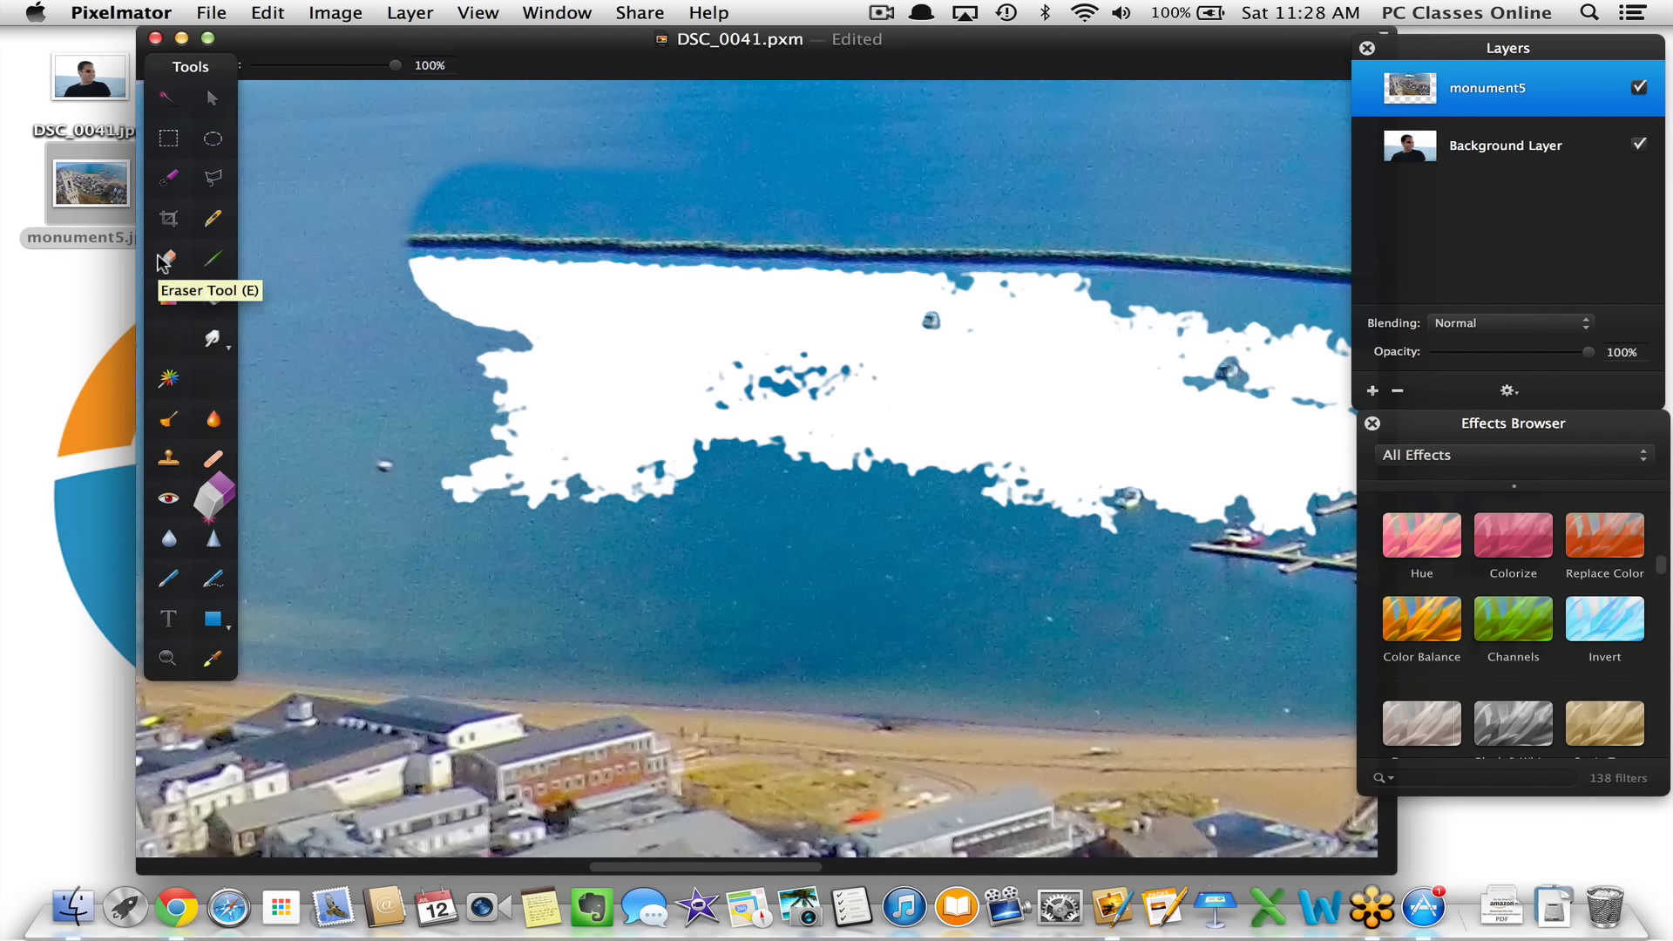
{"action": "key", "text": "super+z"}
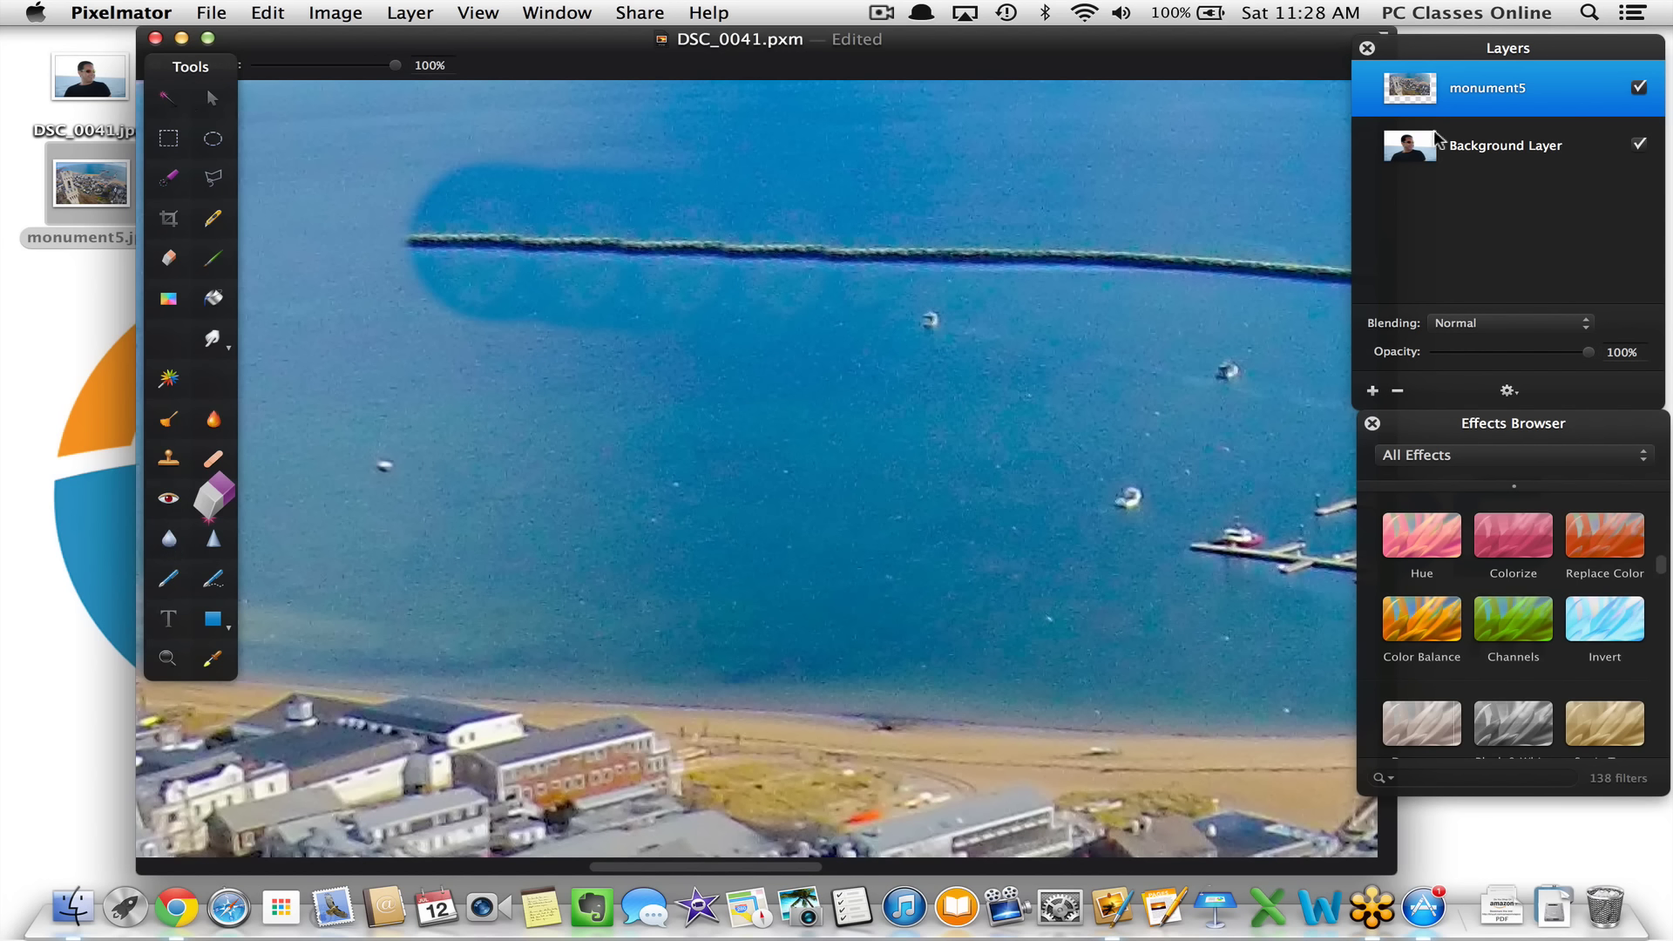
Bring the portrait layer back above monument5 and zoom out to the whole face
{"action": "left_click_drag", "start_coordinate": [1472, 157], "coordinate": [1475, 82]}
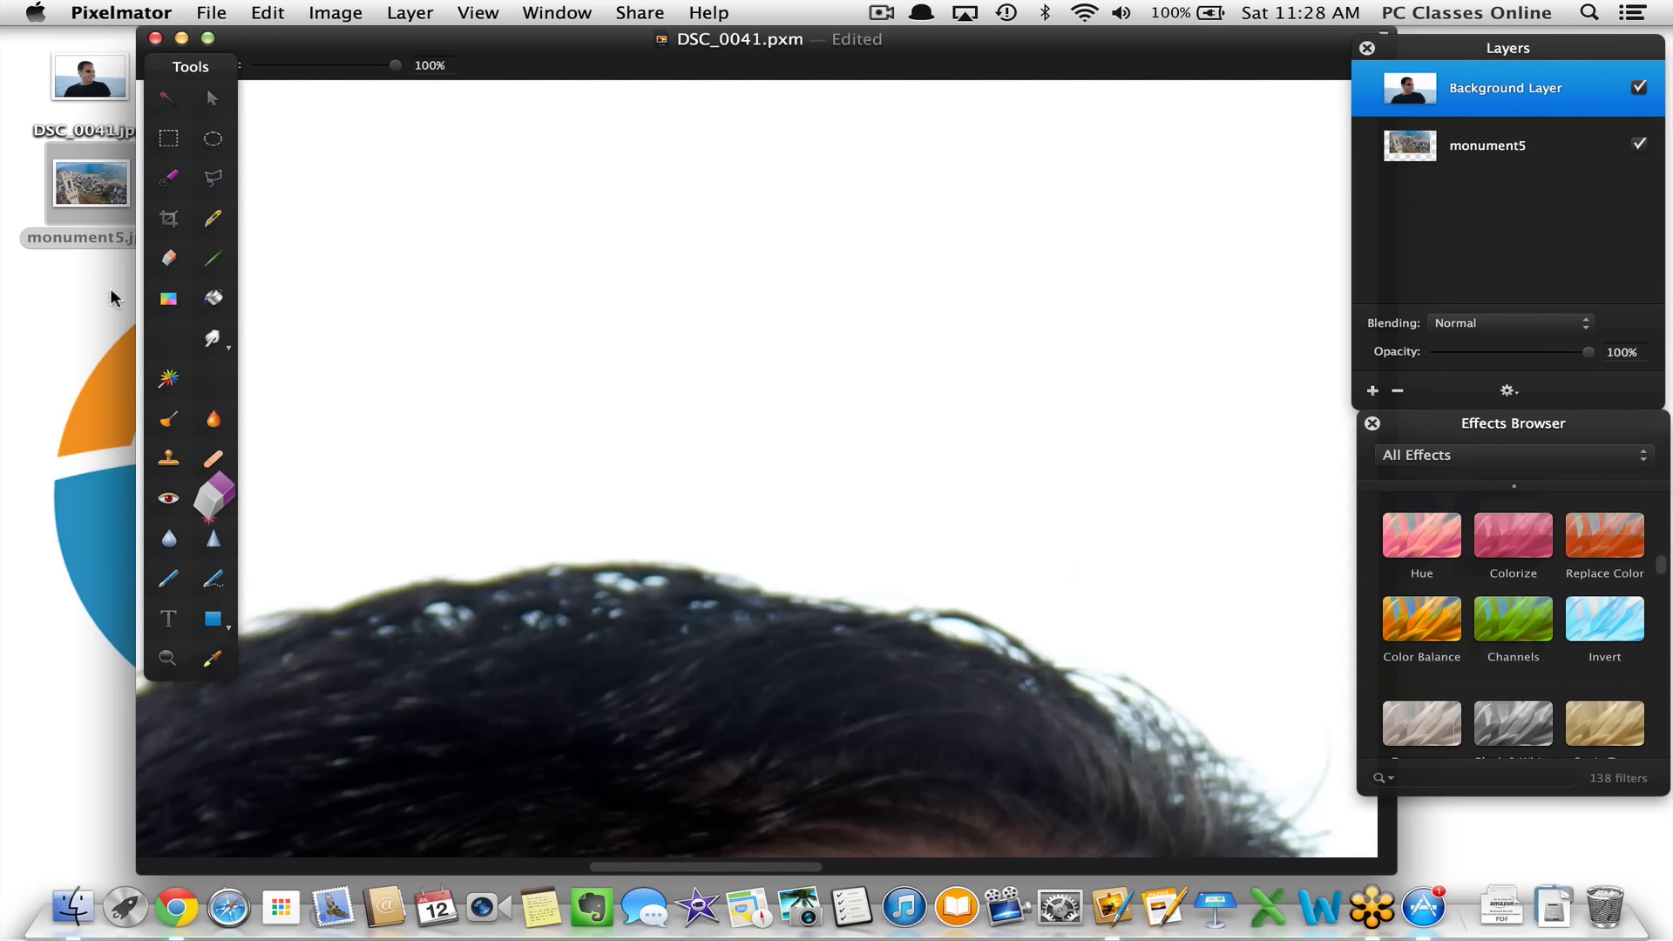
{"action": "key", "text": "super+minus"}
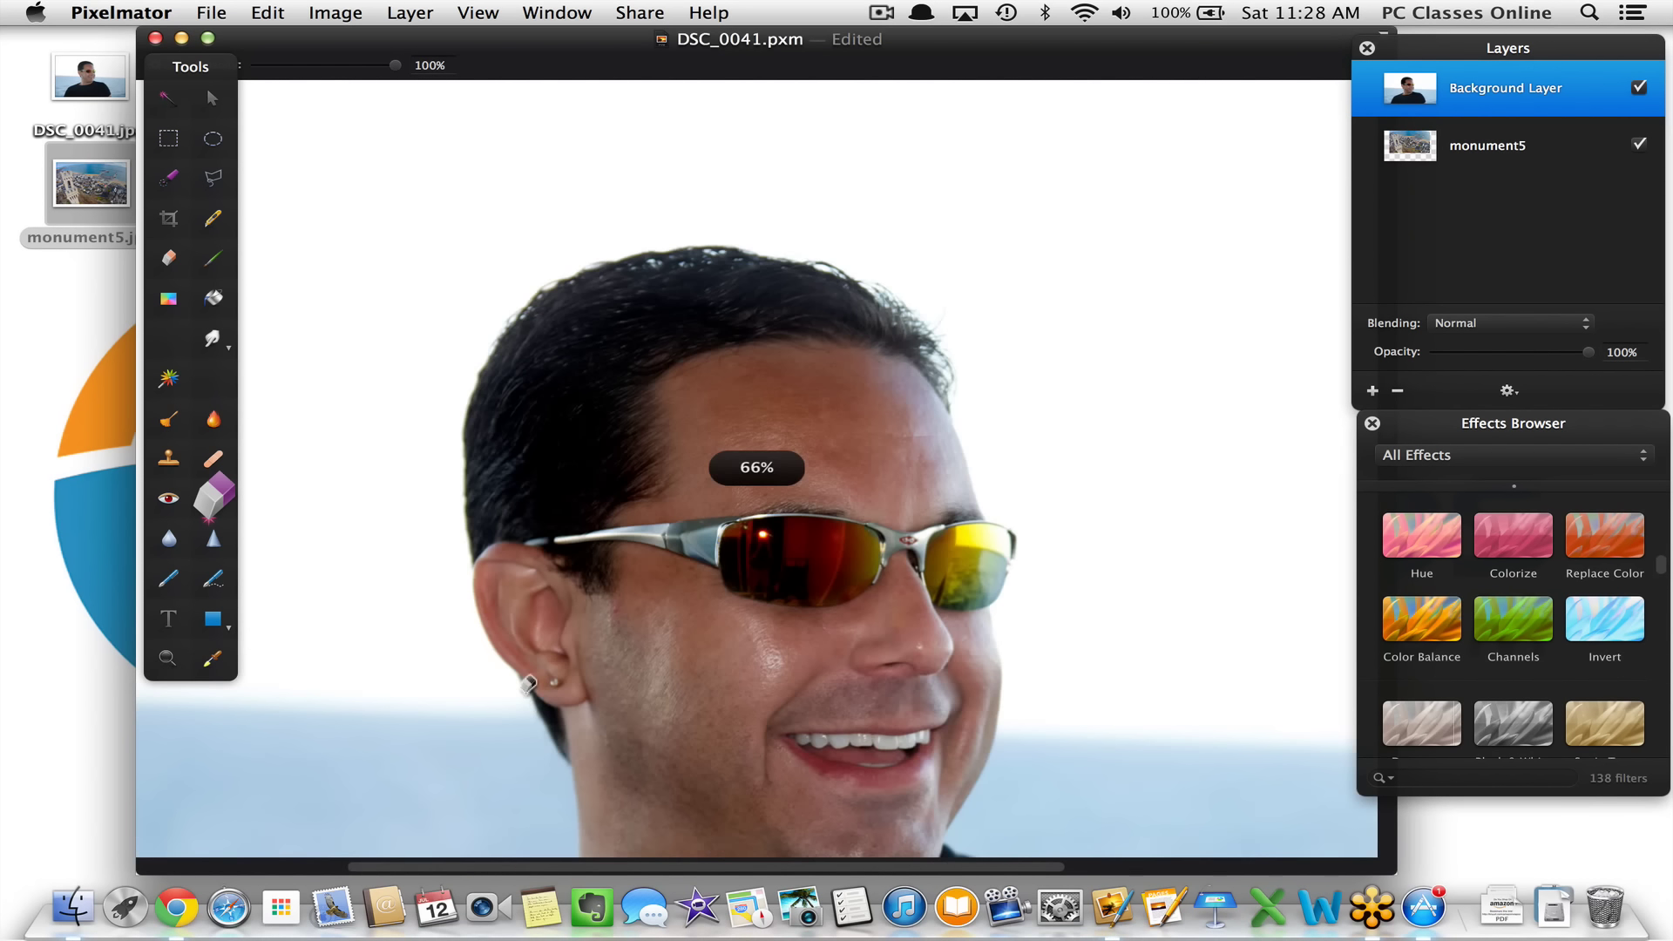
{"action": "scroll", "coordinate": [527, 684], "scroll_direction": "down", "scroll_amount": 5}
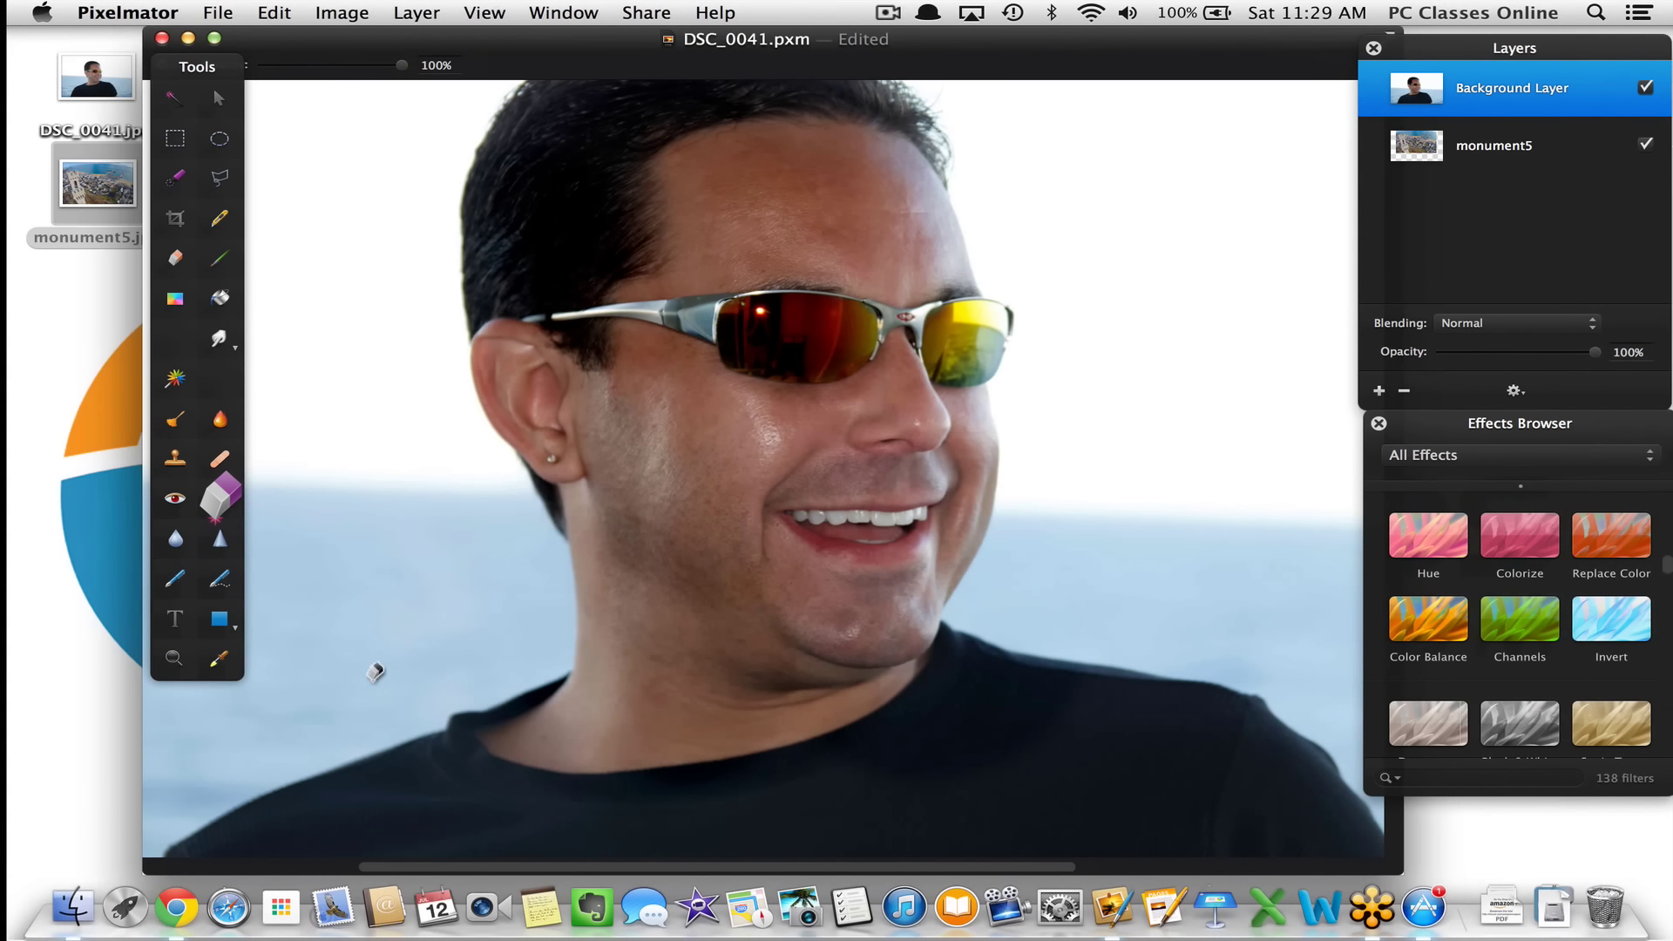
Blur the forehead with the Blur tool at 14% strength, then choose the Sharpen tool
{"action": "left_click", "coordinate": [171, 547]}
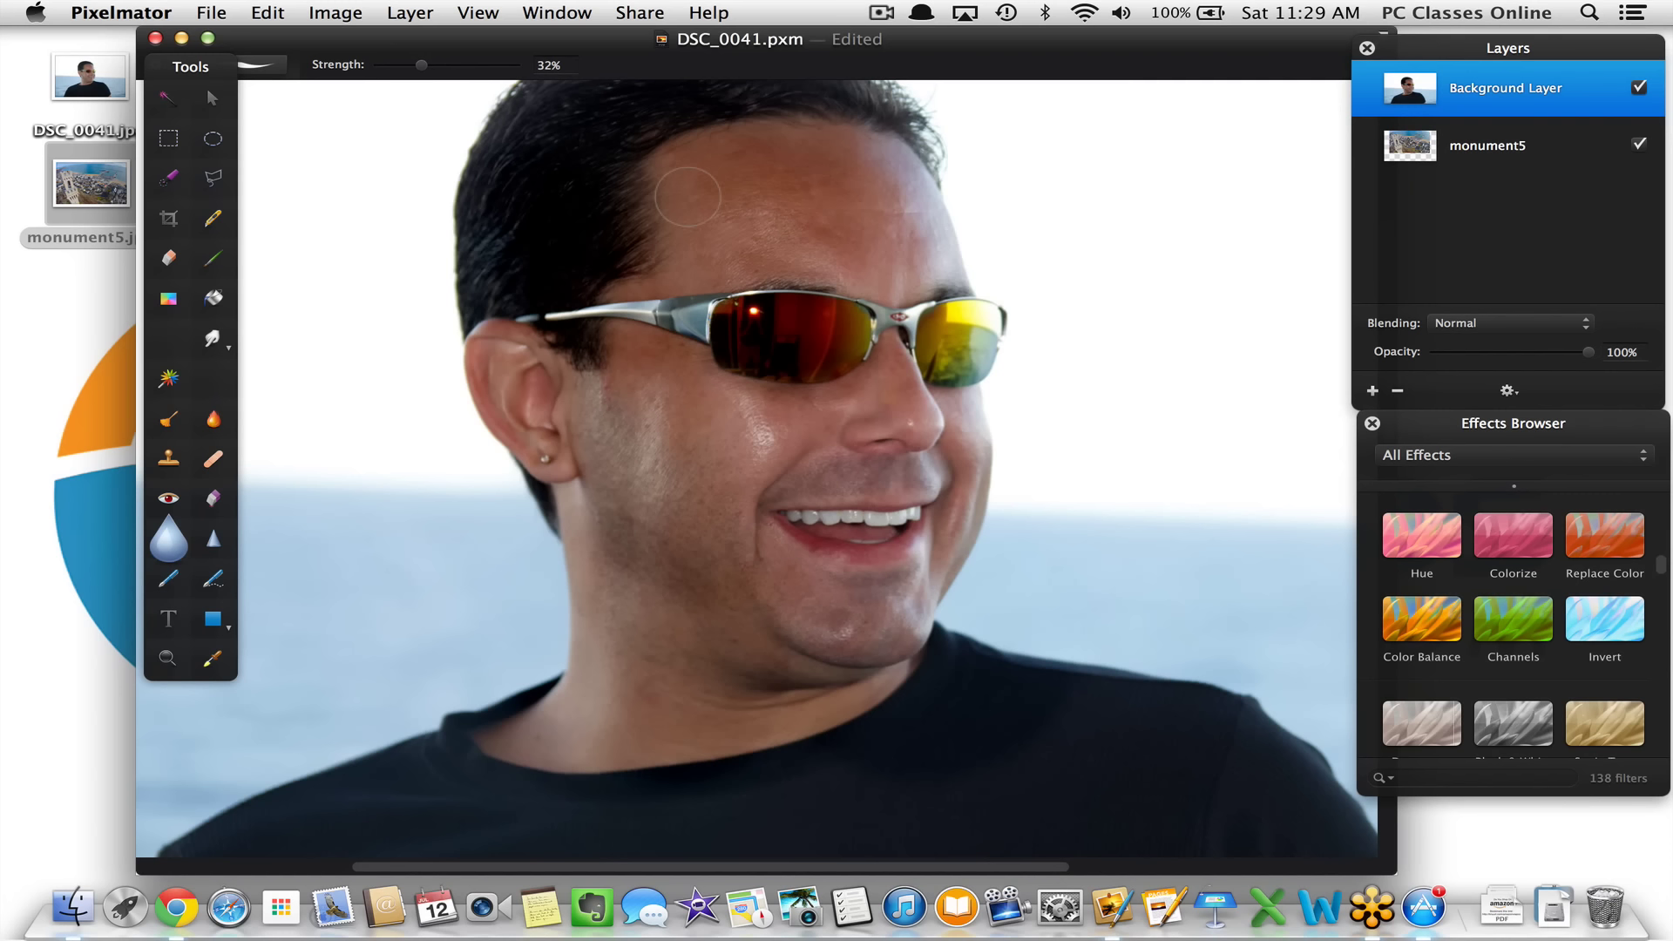
{"action": "left_click_drag", "start_coordinate": [187, 68], "coordinate": [94, 73]}
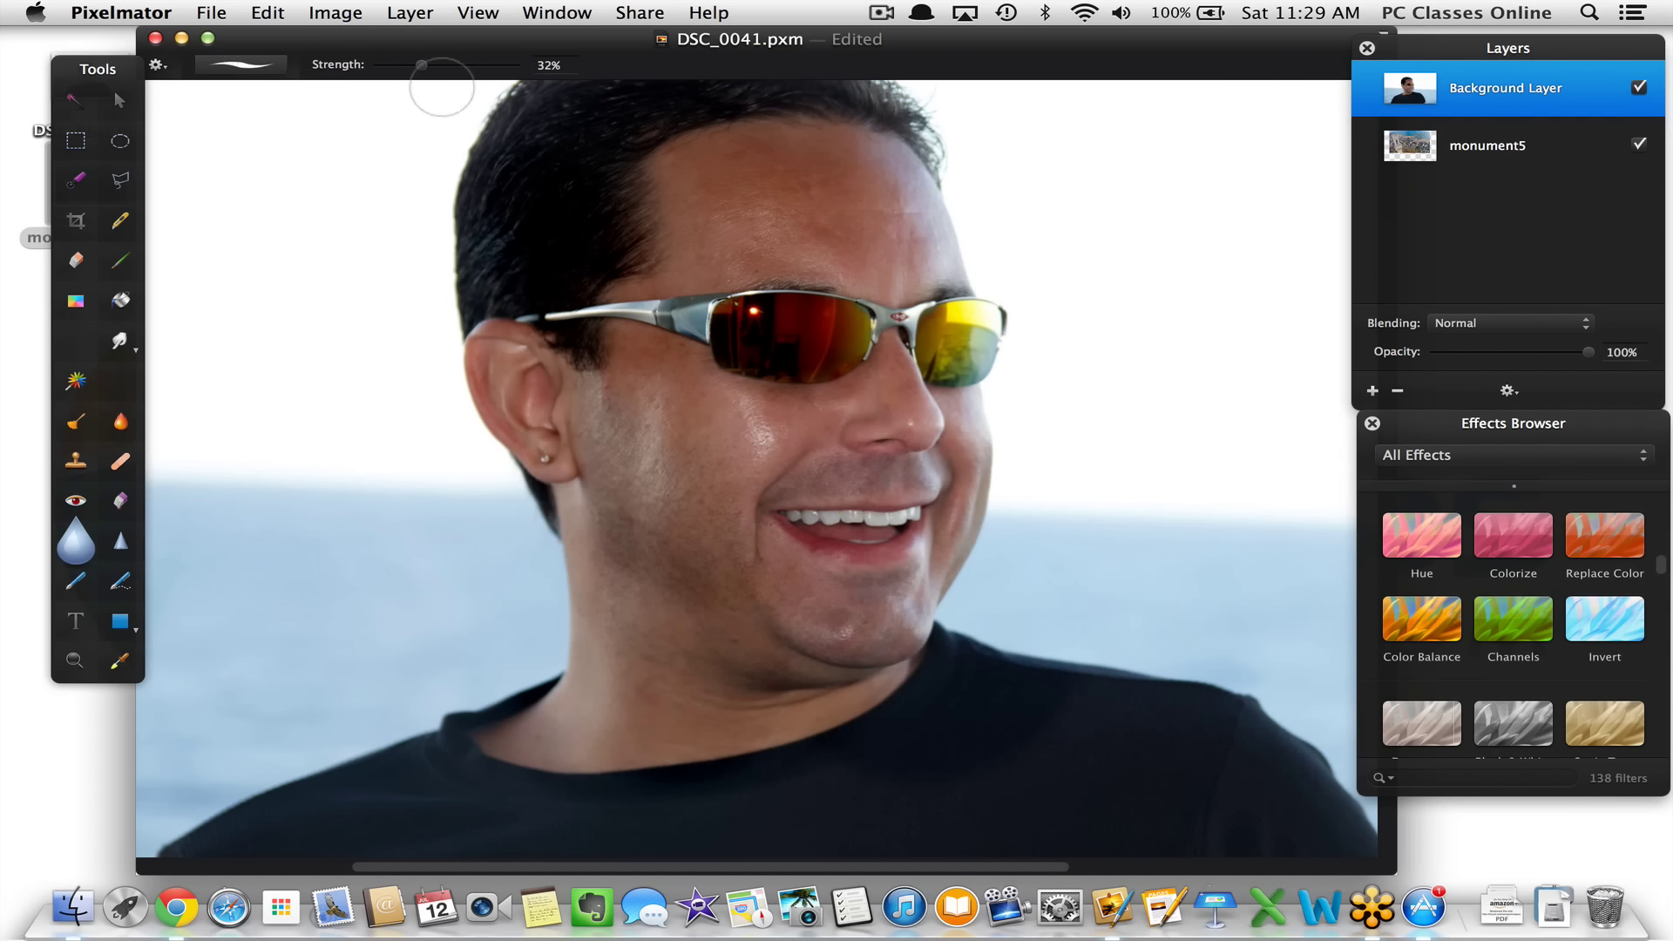
{"action": "left_click_drag", "start_coordinate": [422, 66], "coordinate": [393, 74]}
{"action": "mouse_move", "coordinate": [745, 164]}
{"action": "left_mouse_down"}
{"action": "mouse_move", "coordinate": [834, 174]}
{"action": "mouse_move", "coordinate": [713, 154]}
{"action": "mouse_move", "coordinate": [685, 191]}
{"action": "mouse_move", "coordinate": [835, 189]}
{"action": "left_mouse_up"}
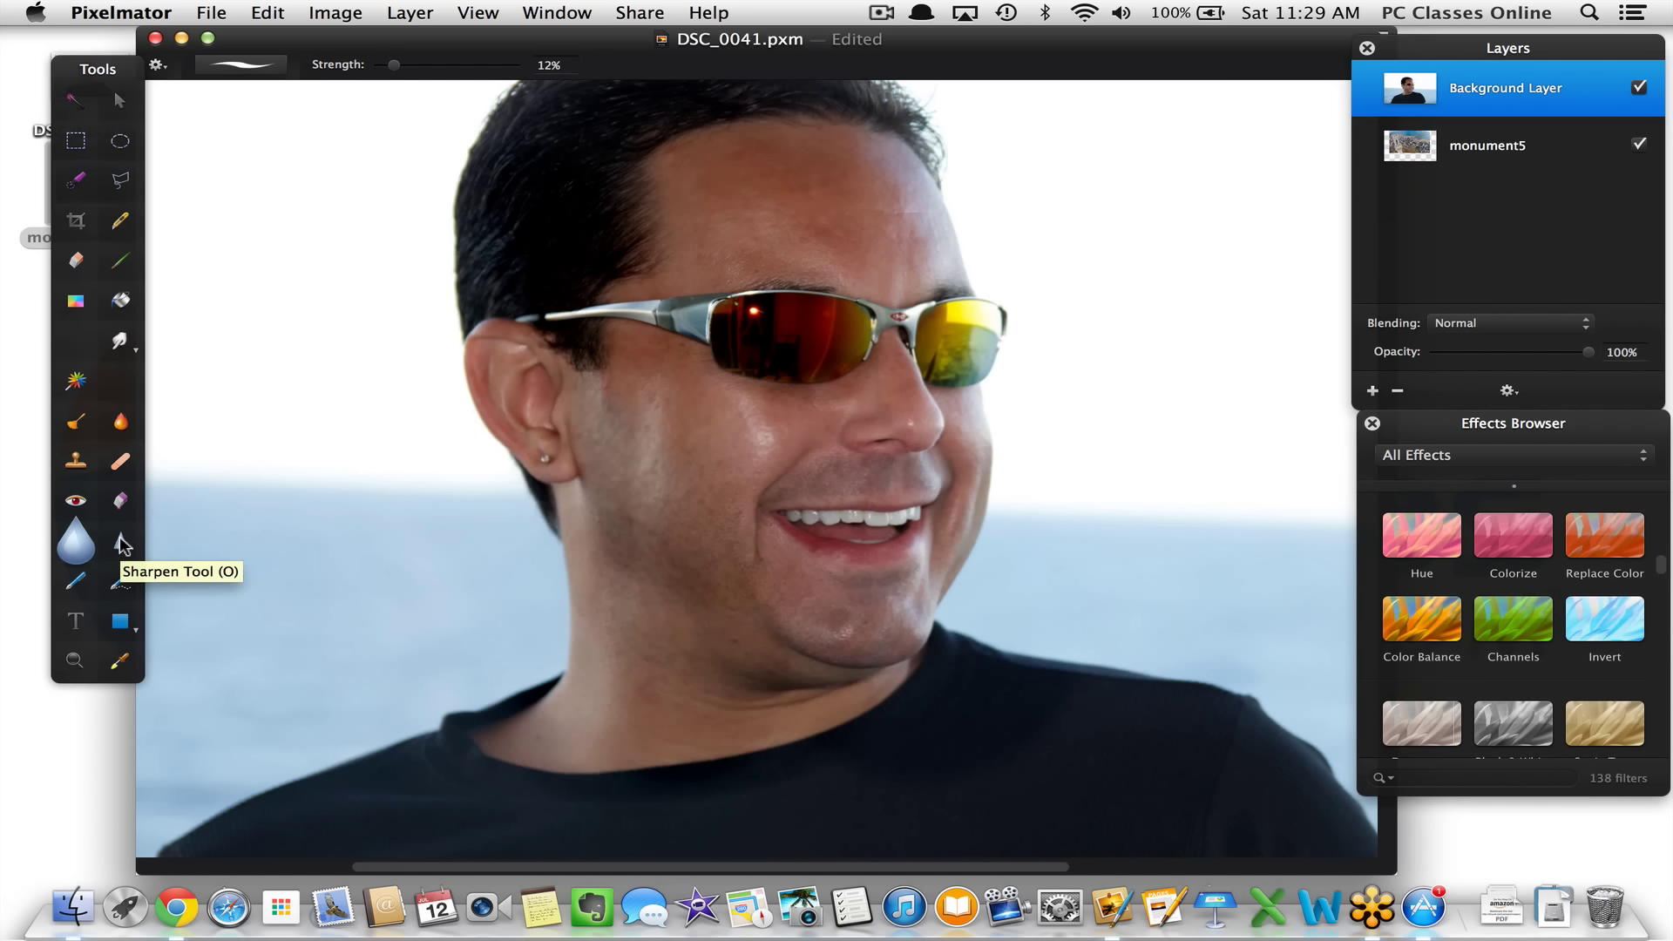
{"action": "left_click", "coordinate": [122, 545]}
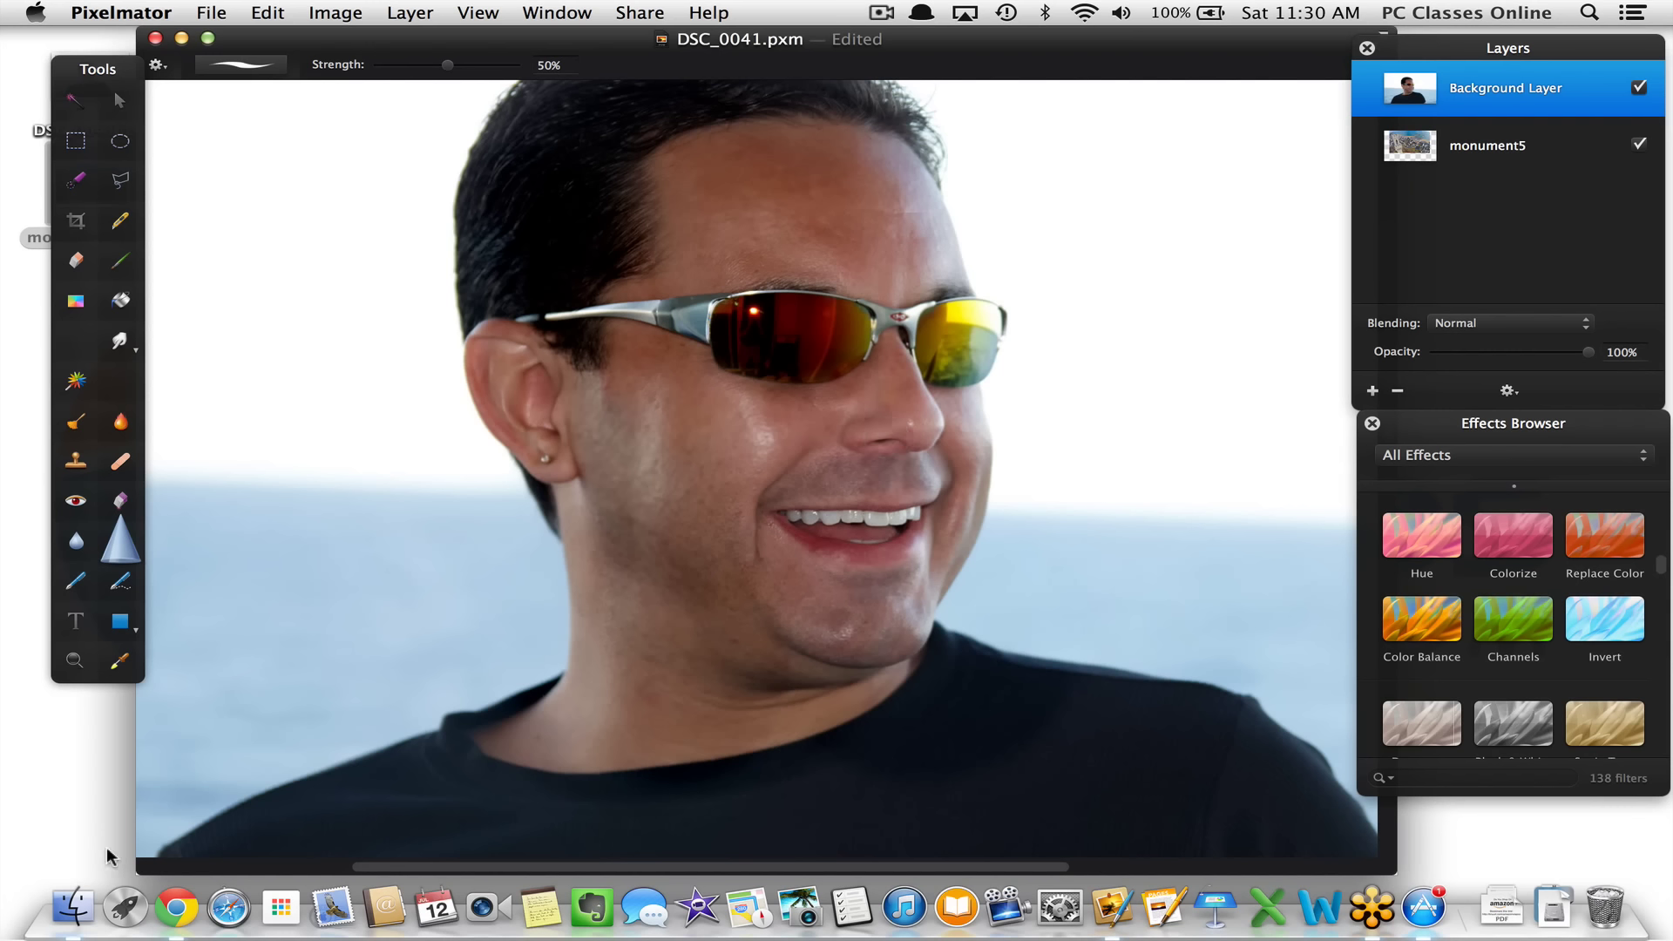
Draw a curved, arch-shaped anchor-point path on the photo, then delete the resulting Shape layer
{"action": "left_click", "coordinate": [77, 594]}
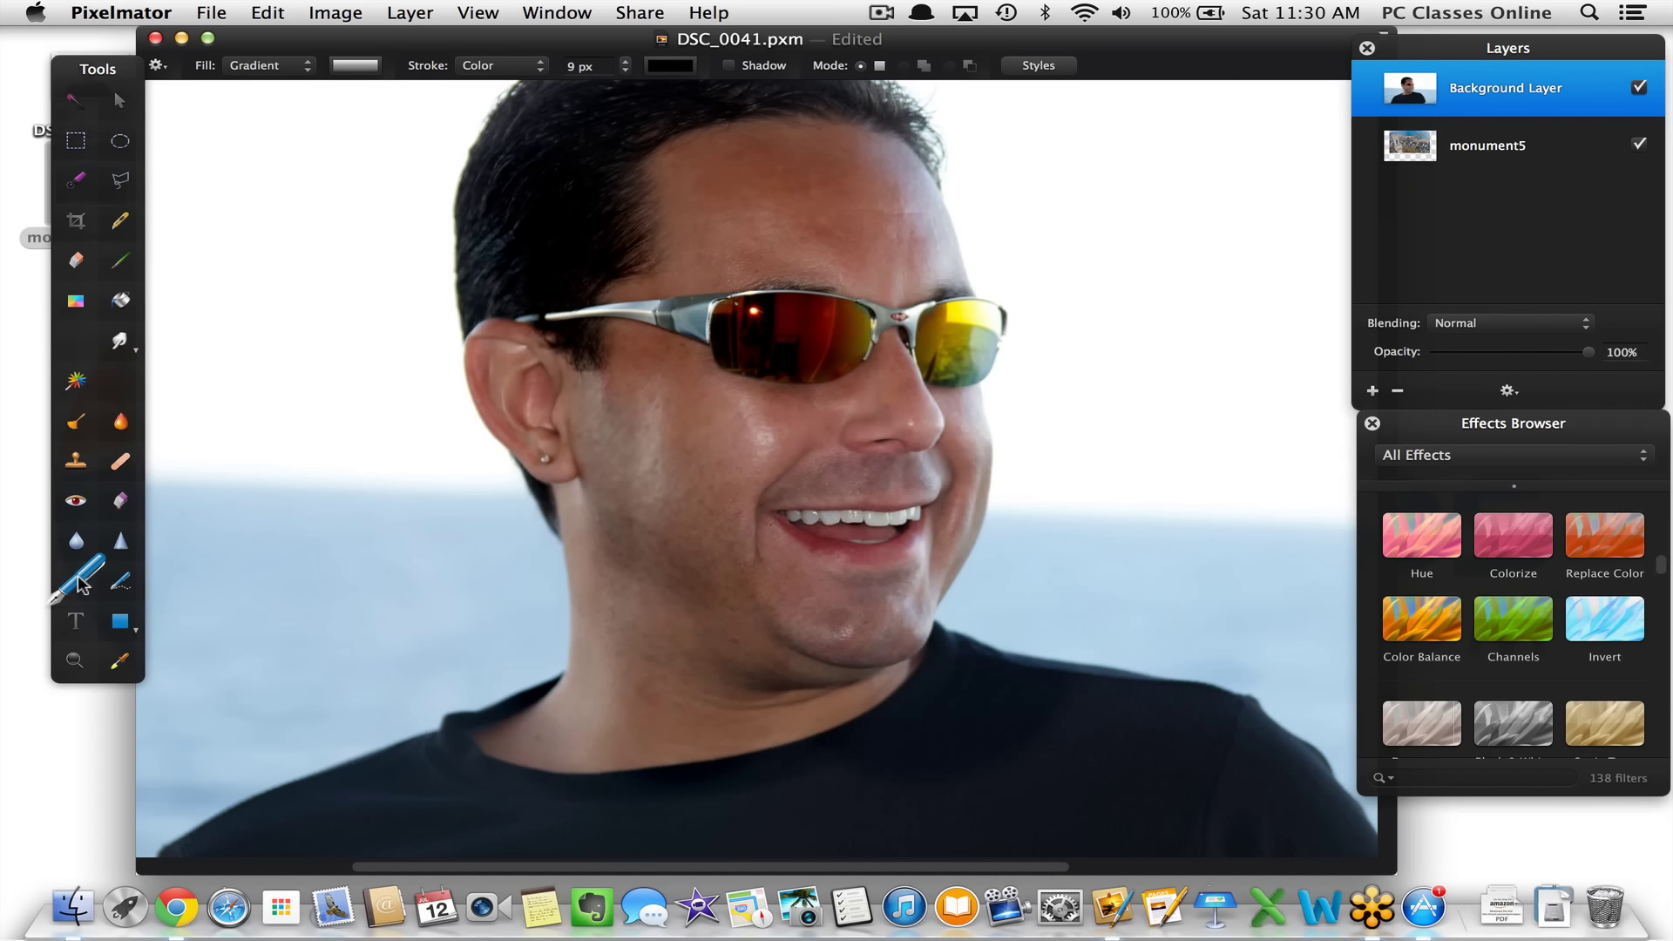
{"action": "left_click", "coordinate": [272, 525]}
{"action": "left_click_drag", "start_coordinate": [404, 359], "coordinate": [405, 357]}
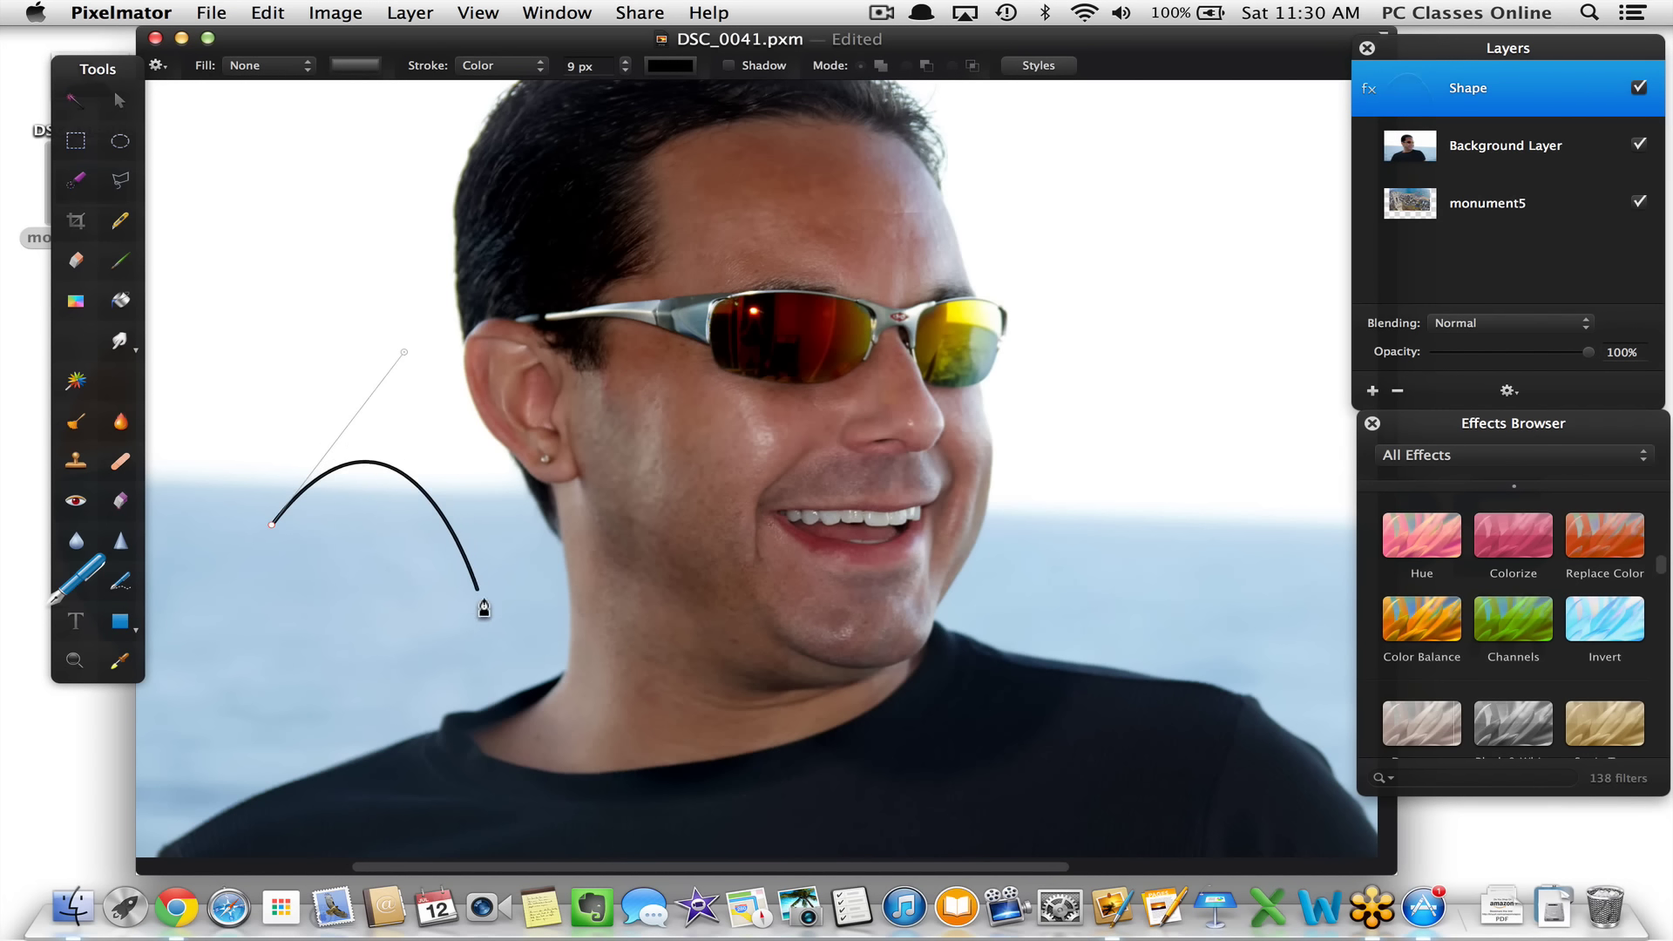
{"action": "left_click", "coordinate": [534, 479]}
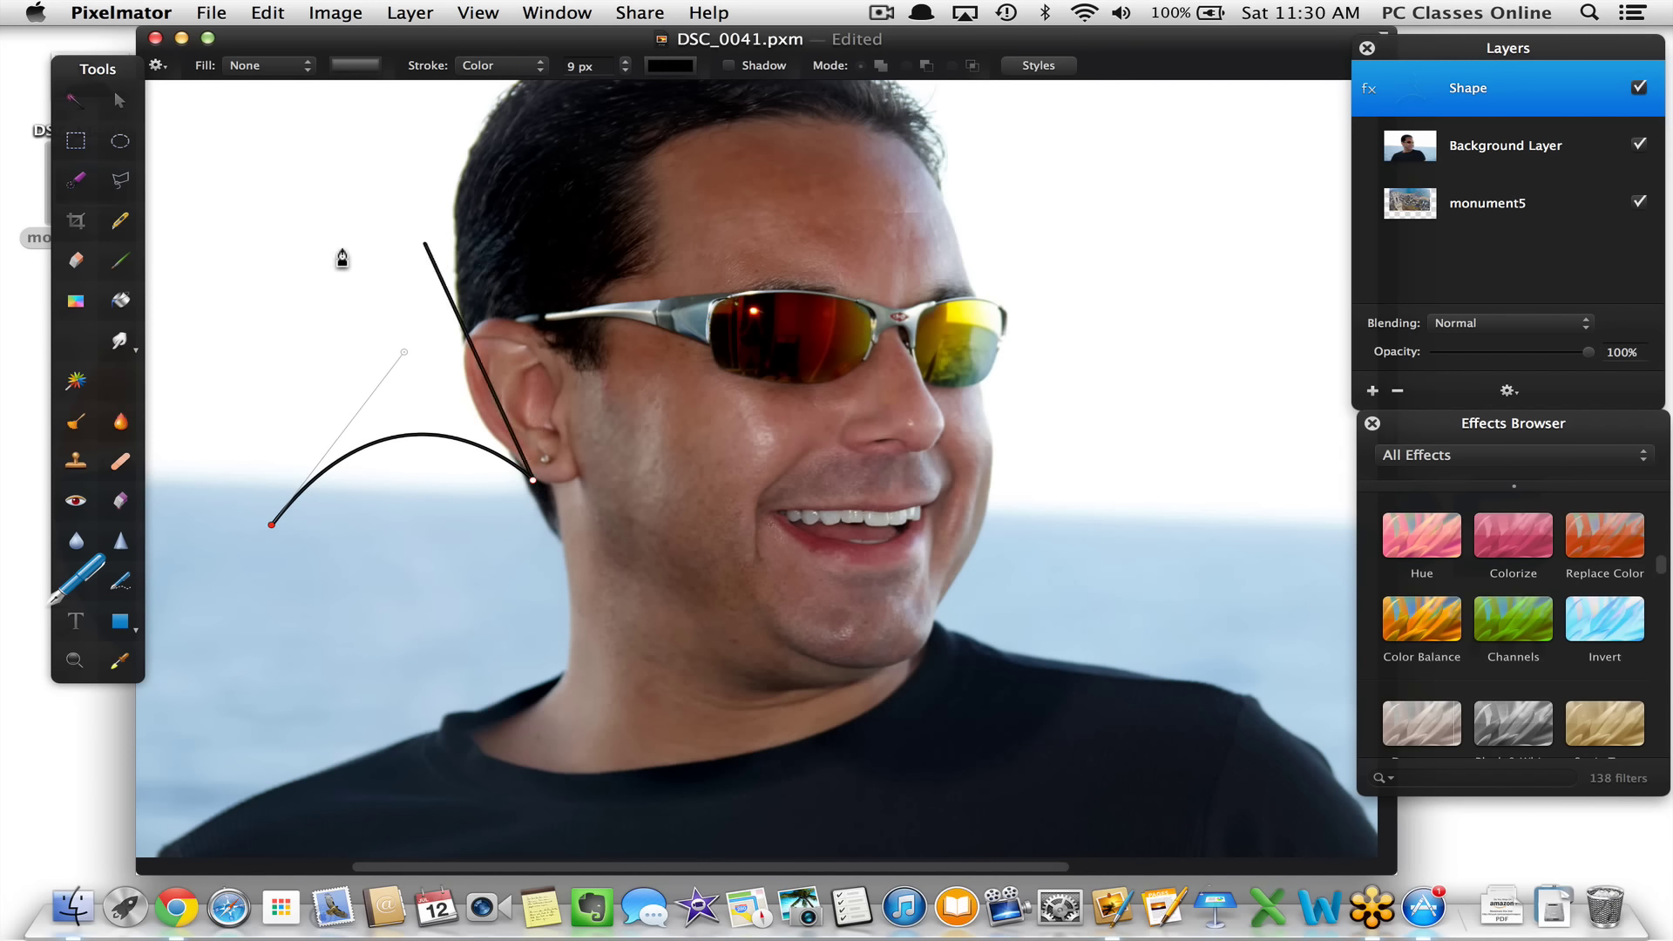
{"action": "left_click", "coordinate": [284, 301]}
{"action": "left_click_drag", "start_coordinate": [404, 281], "coordinate": [256, 198]}
{"action": "left_click_drag", "start_coordinate": [608, 282], "coordinate": [592, 523]}
{"action": "left_click", "coordinate": [275, 468]}
{"action": "key", "text": "Return"}
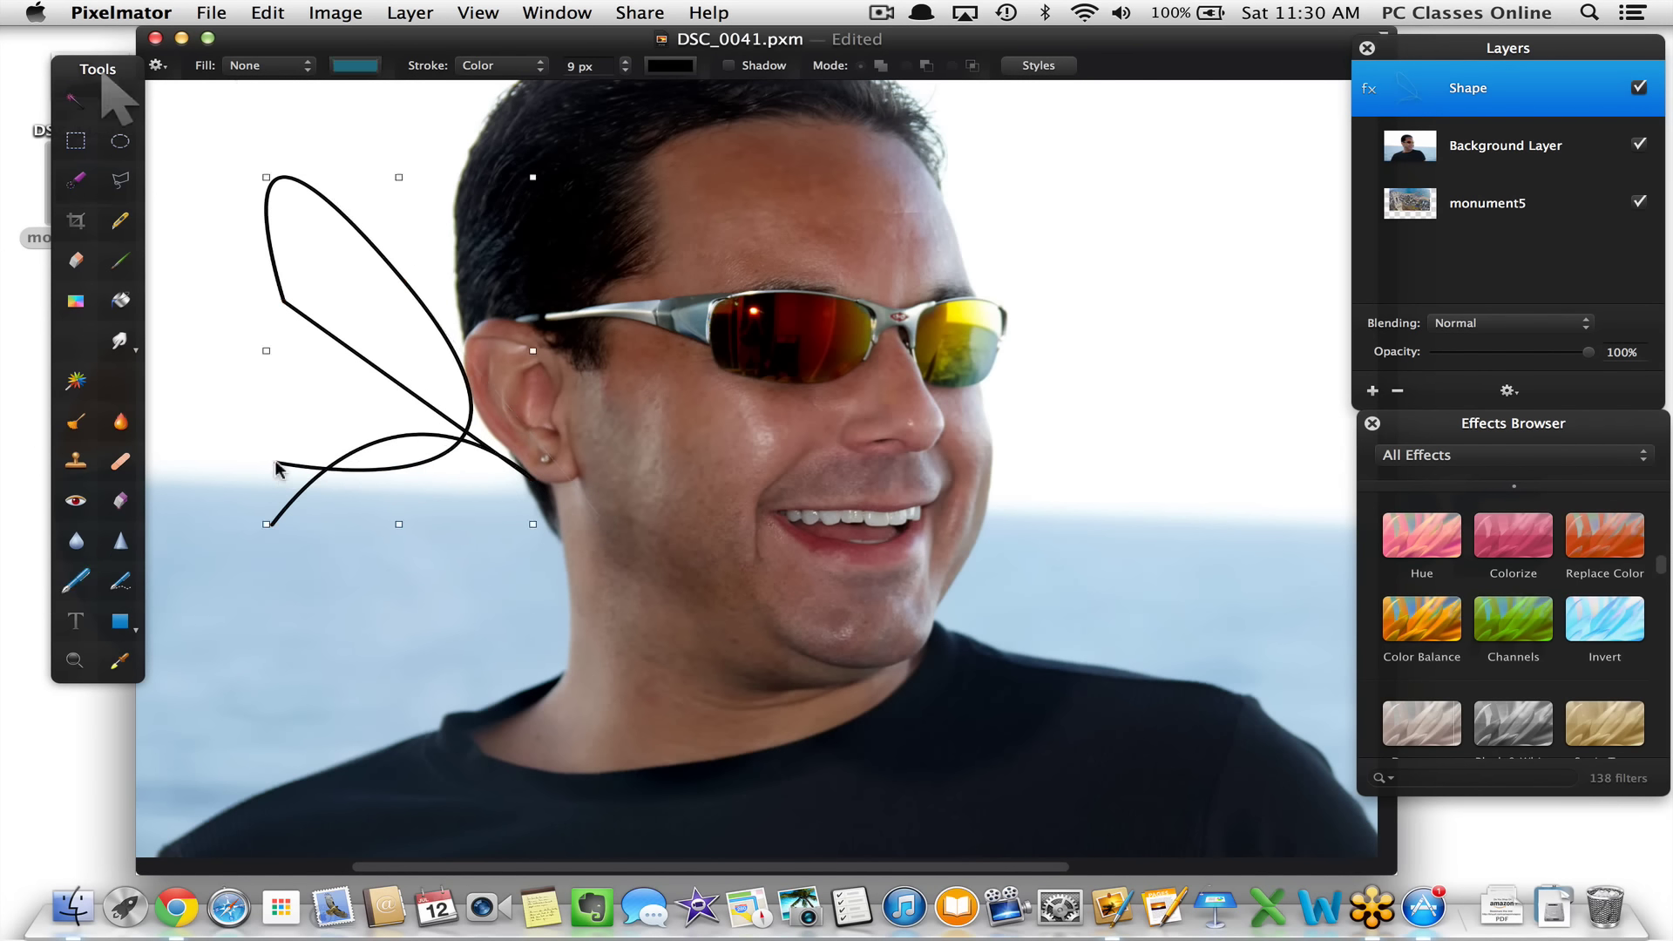
{"action": "key", "text": "BackSpace"}
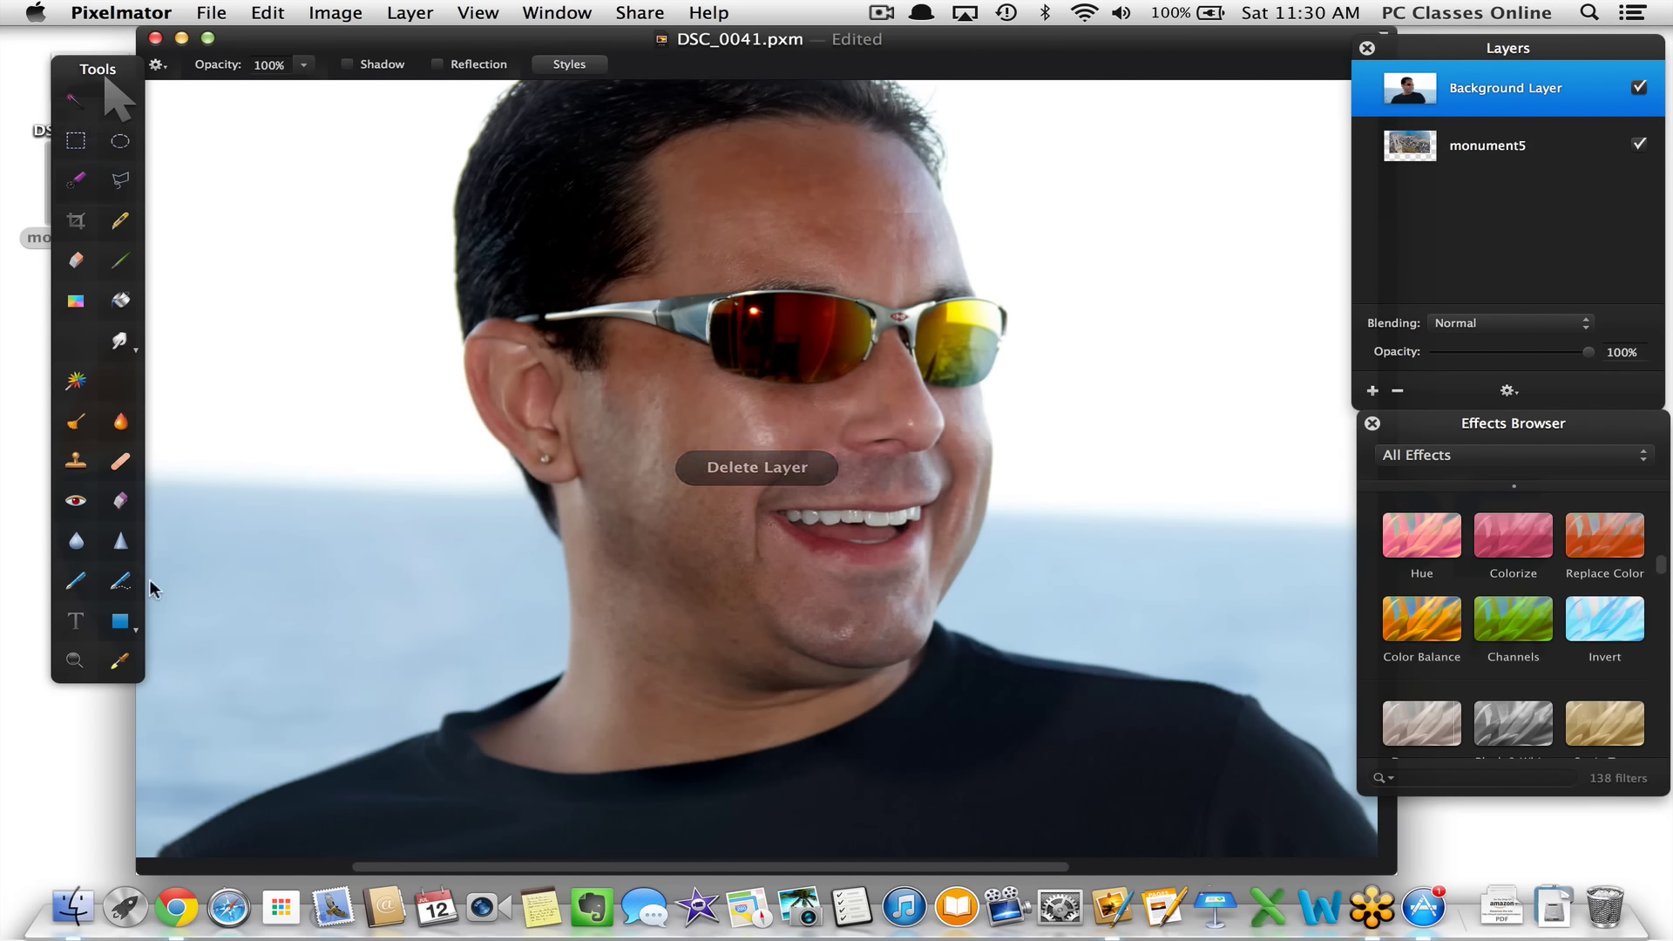
Restore the deleted Shape layer and draw a freehand scribble over the ear and cheek
{"action": "left_click", "coordinate": [121, 581]}
{"action": "key", "text": "super+z"}
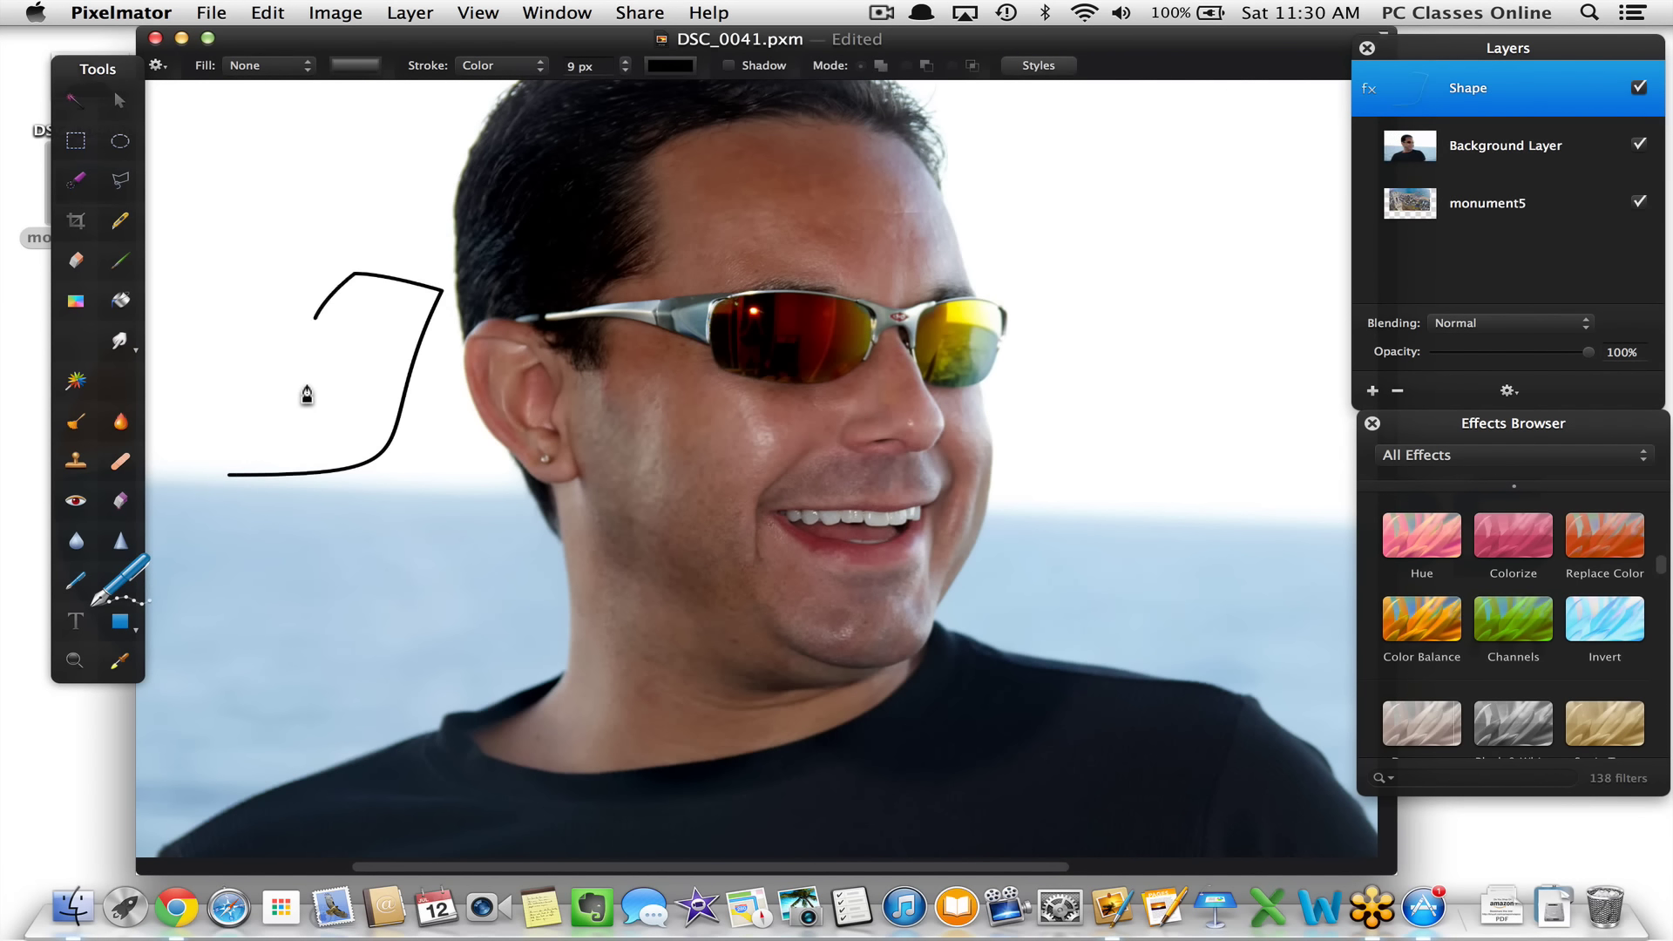
{"action": "mouse_move", "coordinate": [307, 395]}
{"action": "left_mouse_down"}
{"action": "mouse_move", "coordinate": [496, 496]}
{"action": "mouse_move", "coordinate": [827, 480]}
{"action": "mouse_move", "coordinate": [481, 638]}
{"action": "mouse_move", "coordinate": [467, 468]}
{"action": "mouse_move", "coordinate": [674, 370]}
{"action": "mouse_move", "coordinate": [376, 369]}
{"action": "mouse_move", "coordinate": [272, 319]}
{"action": "mouse_move", "coordinate": [240, 421]}
{"action": "mouse_move", "coordinate": [296, 318]}
{"action": "mouse_move", "coordinate": [340, 373]}
{"action": "mouse_move", "coordinate": [226, 216]}
{"action": "mouse_move", "coordinate": [308, 235]}
{"action": "mouse_move", "coordinate": [326, 311]}
{"action": "mouse_move", "coordinate": [199, 402]}
{"action": "mouse_move", "coordinate": [273, 449]}
{"action": "mouse_move", "coordinate": [337, 407]}
{"action": "mouse_move", "coordinate": [290, 385]}
{"action": "mouse_move", "coordinate": [231, 472]}
{"action": "mouse_move", "coordinate": [357, 541]}
{"action": "left_mouse_up"}
{"action": "key", "text": "v"}
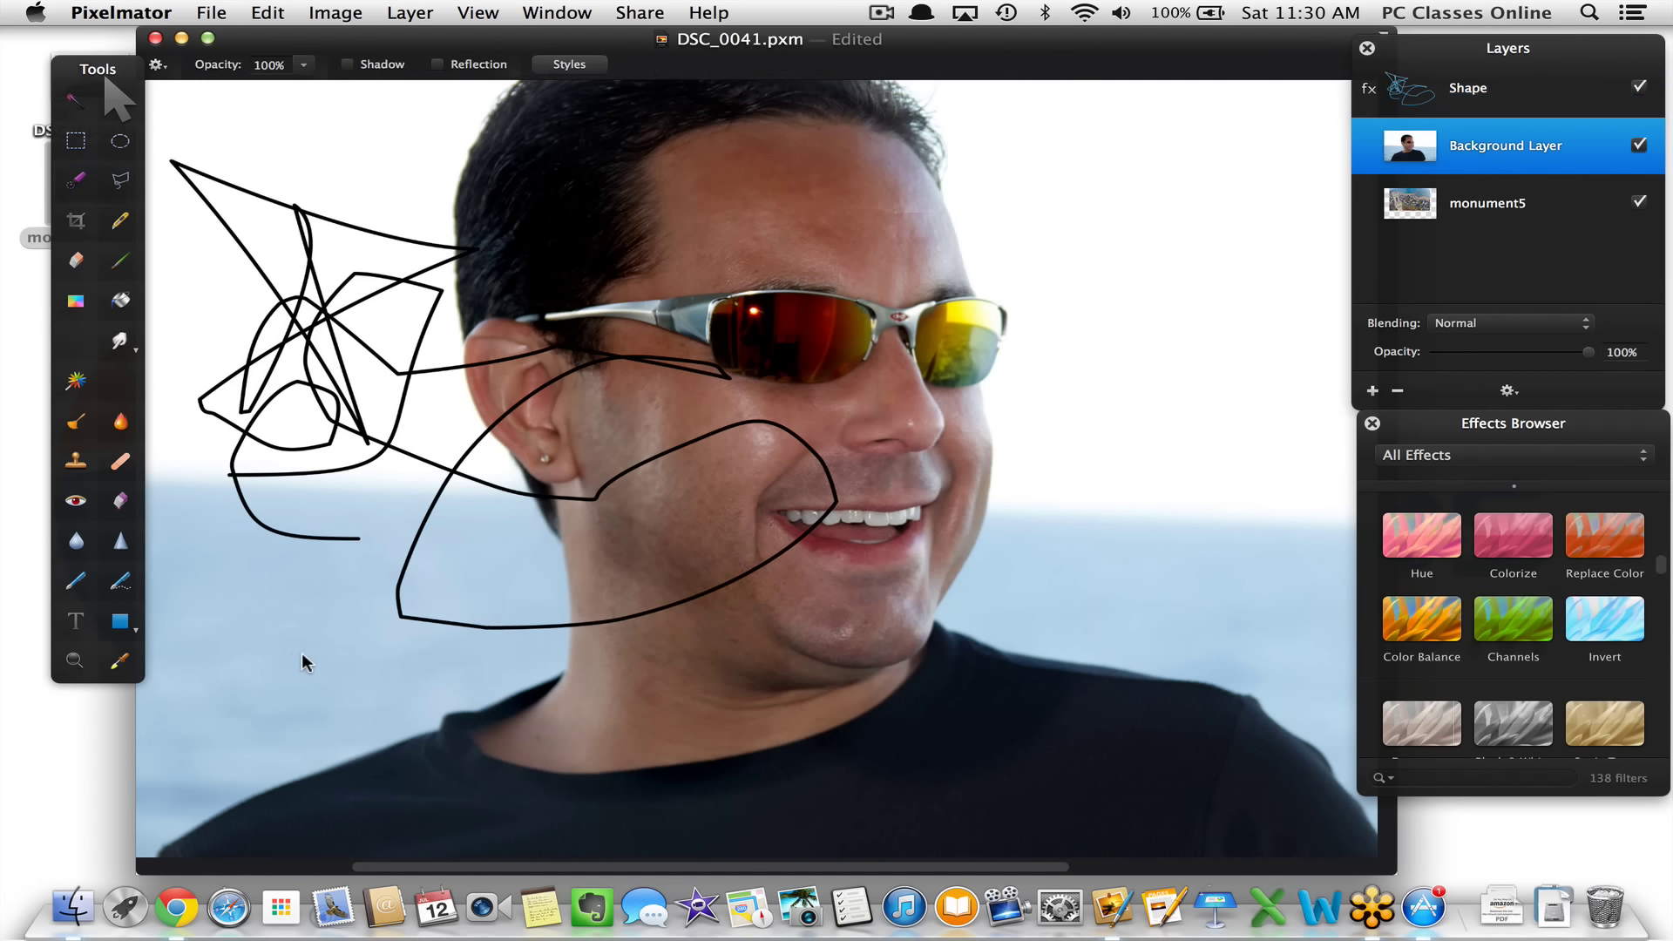
Try moving the photo and deleting Background Layer, undo both, and fit the photo in the window
{"action": "left_click_drag", "start_coordinate": [303, 665], "coordinate": [389, 624]}
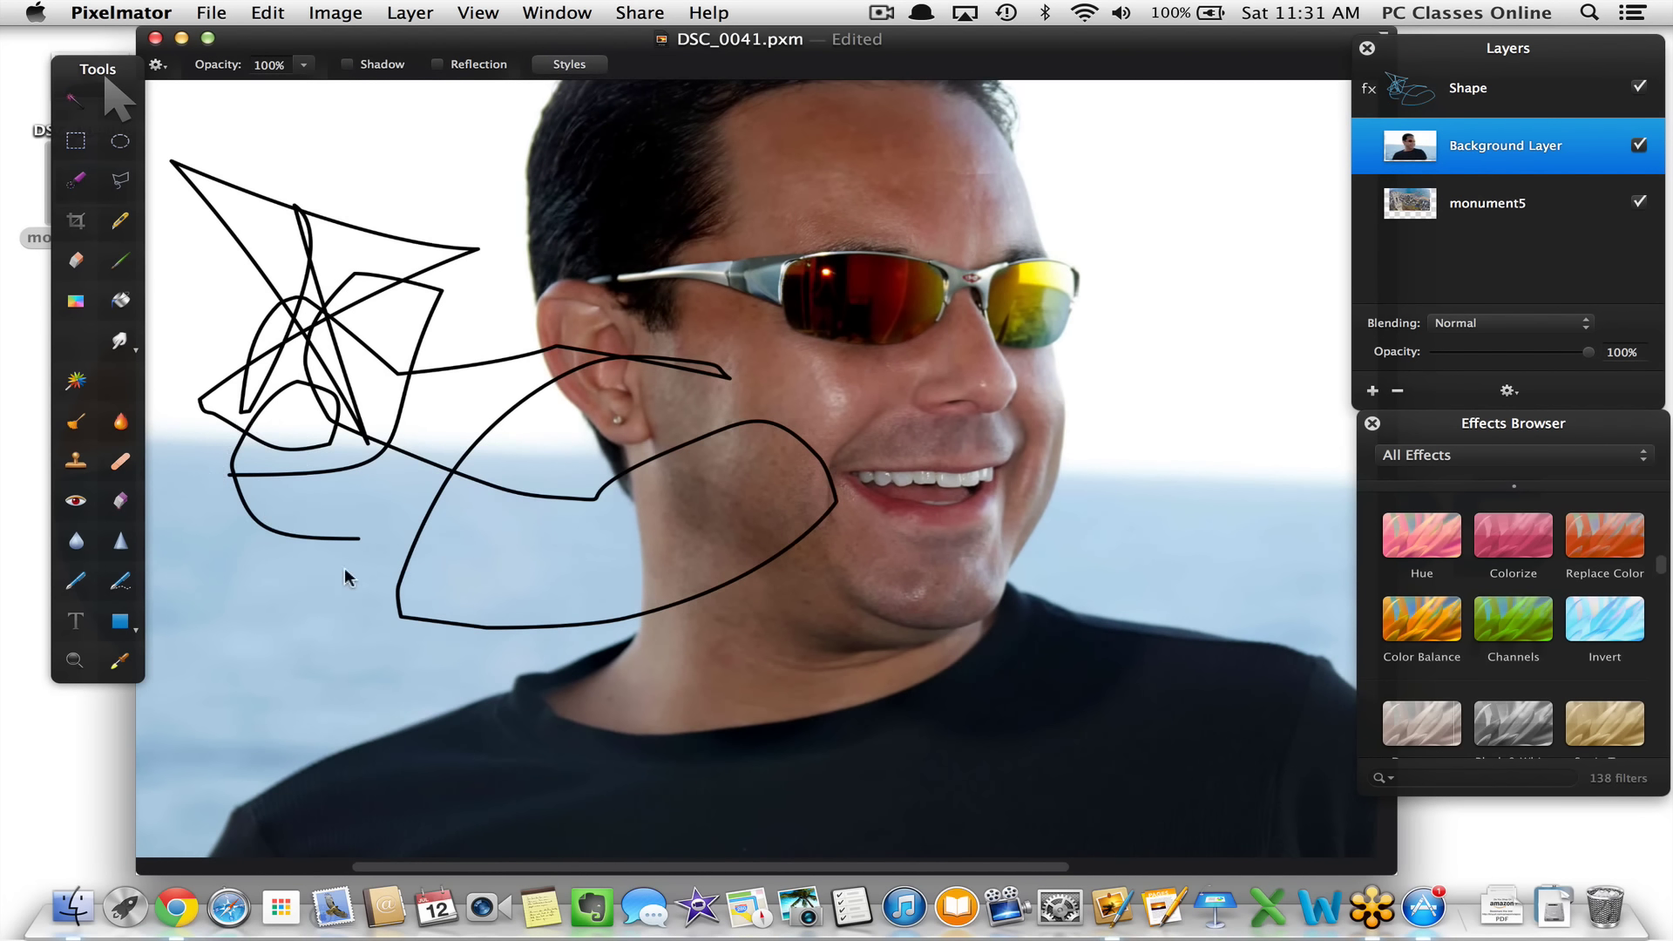
{"action": "key", "text": "Delete"}
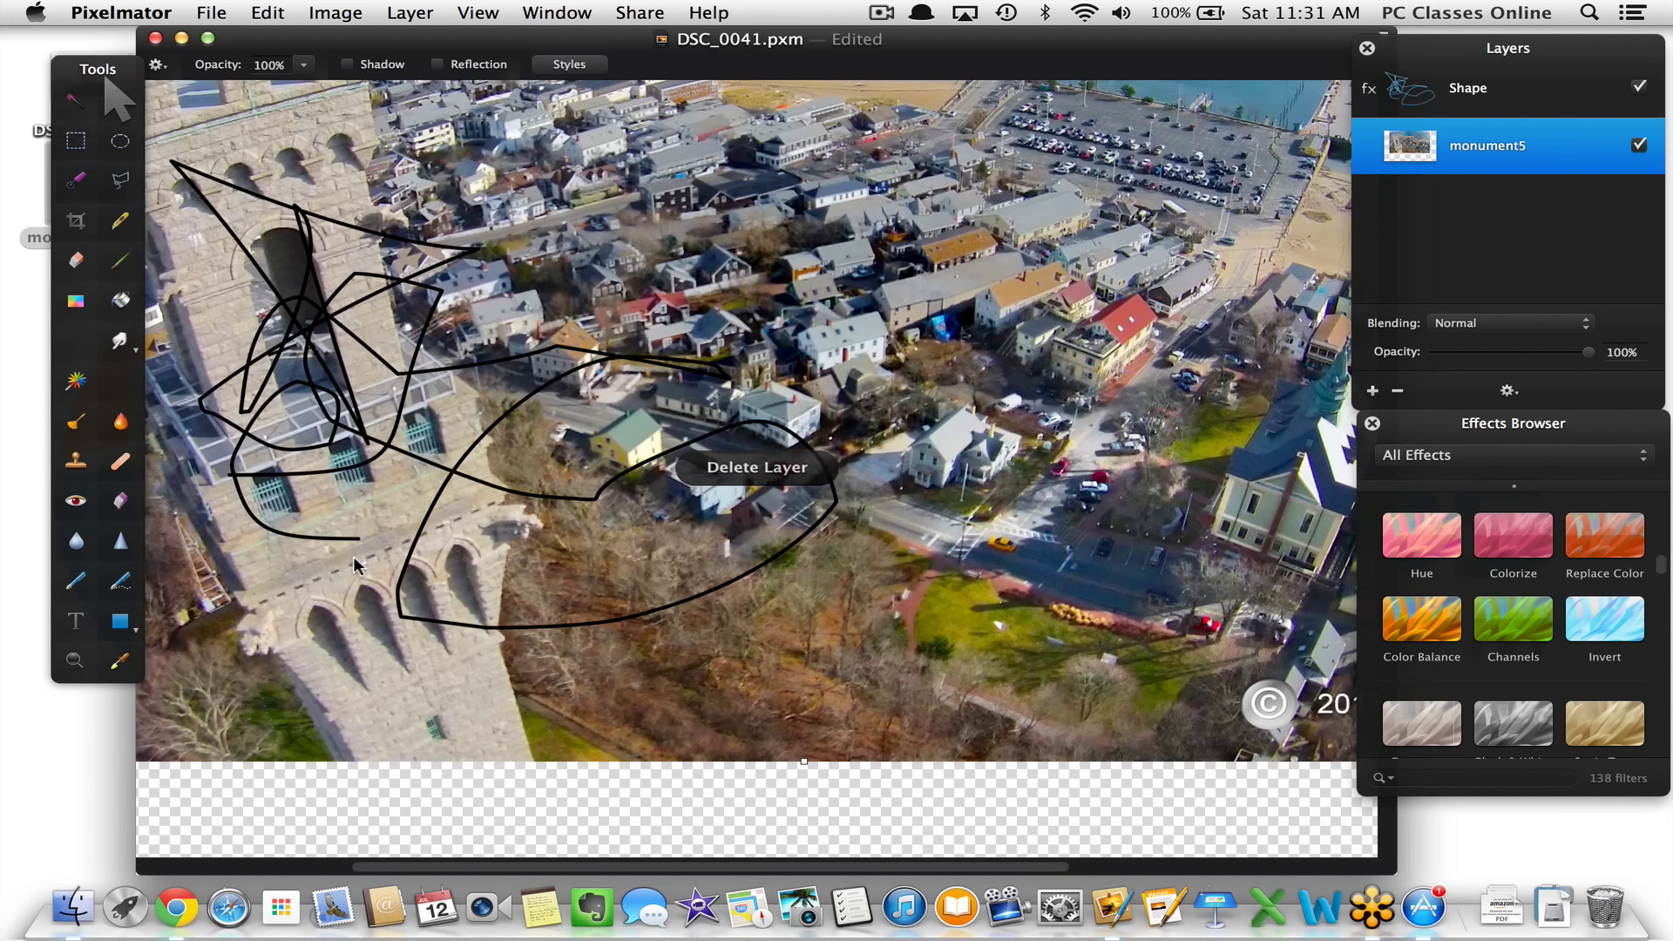
{"action": "key", "text": "super+z"}
{"action": "key", "text": "super+z"}
{"action": "key", "text": "super+z"}
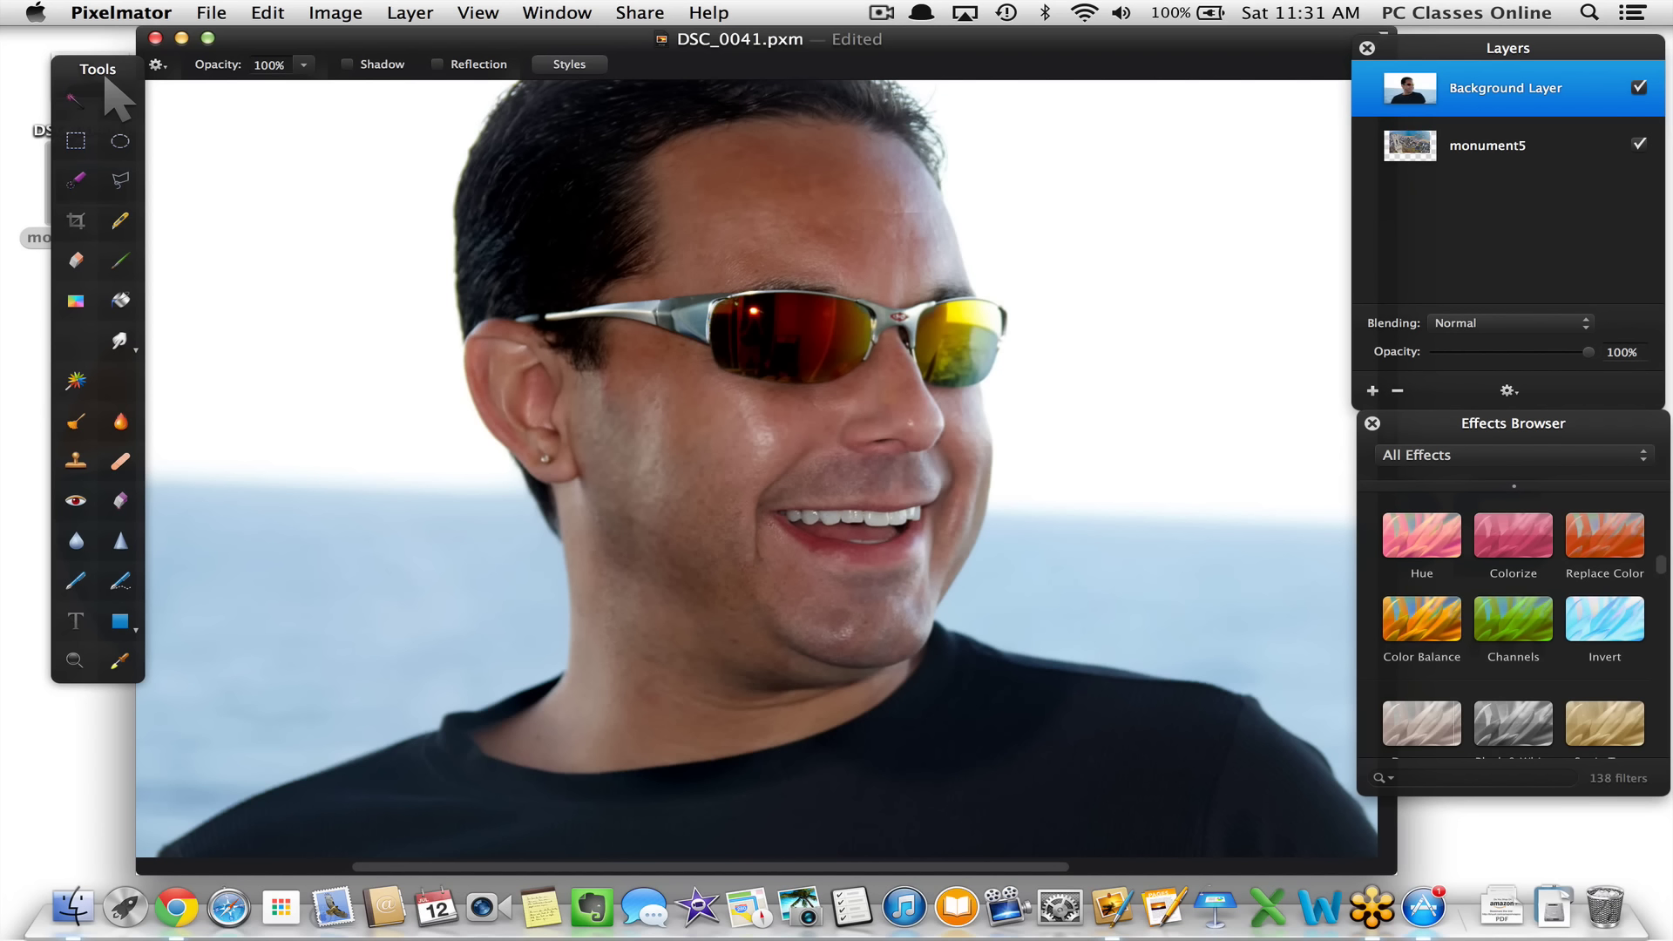
{"action": "key", "text": "super+minus"}
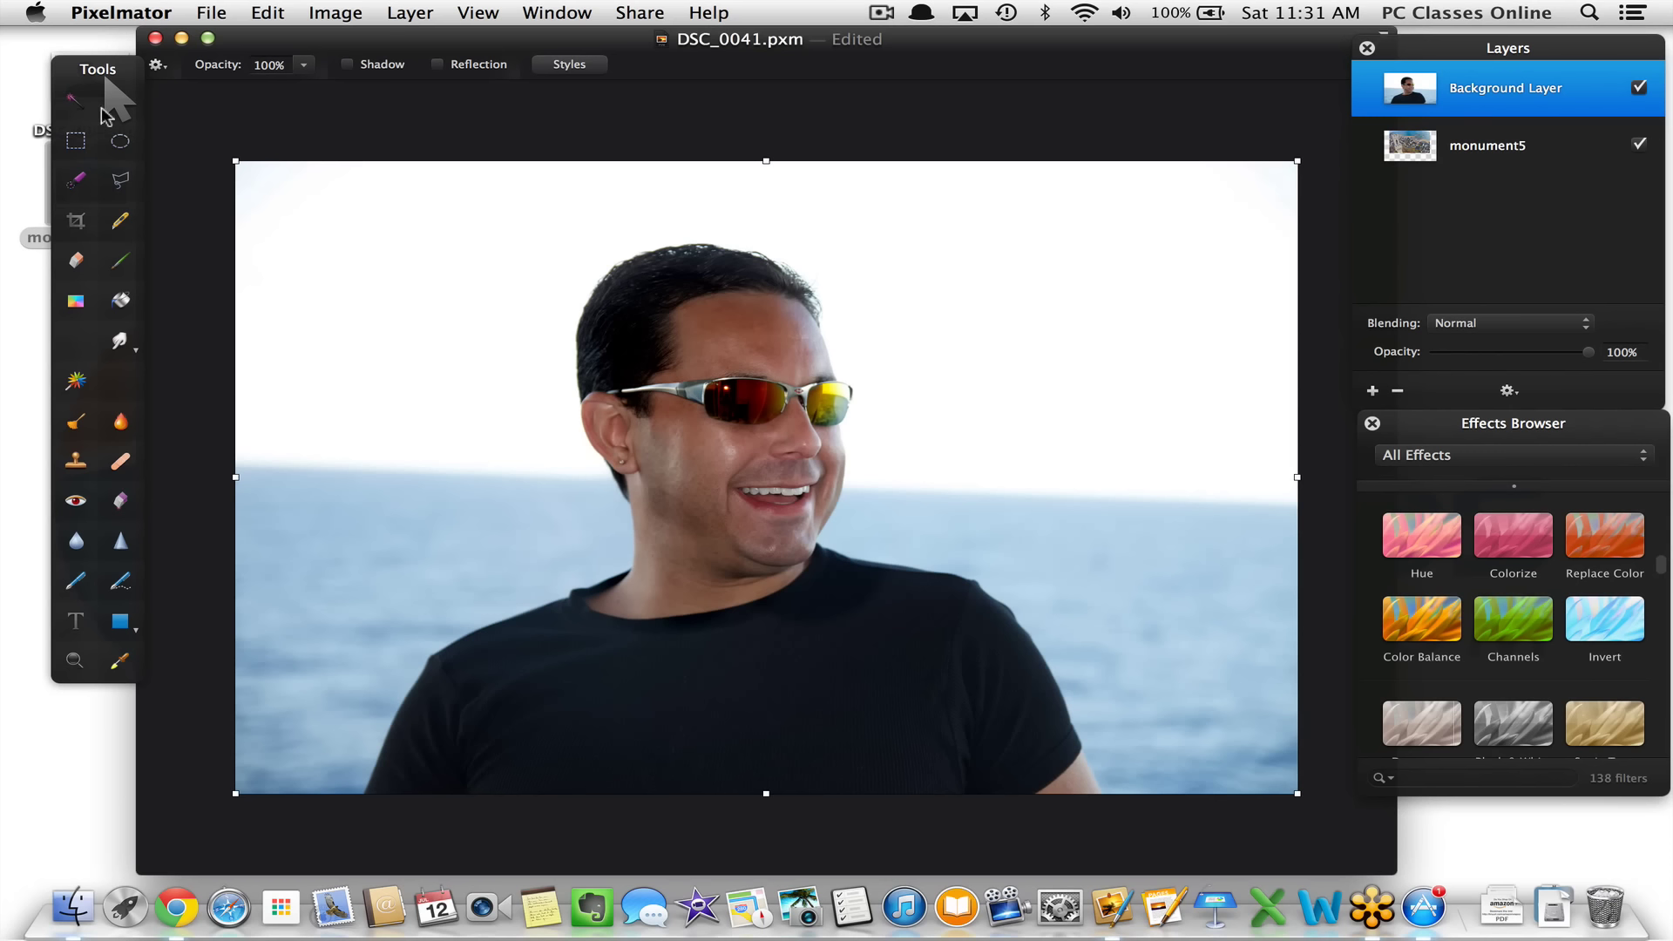
Create a new text box on the photo and type the greeting 'Greetings from Italy'
{"action": "left_click", "coordinate": [76, 624]}
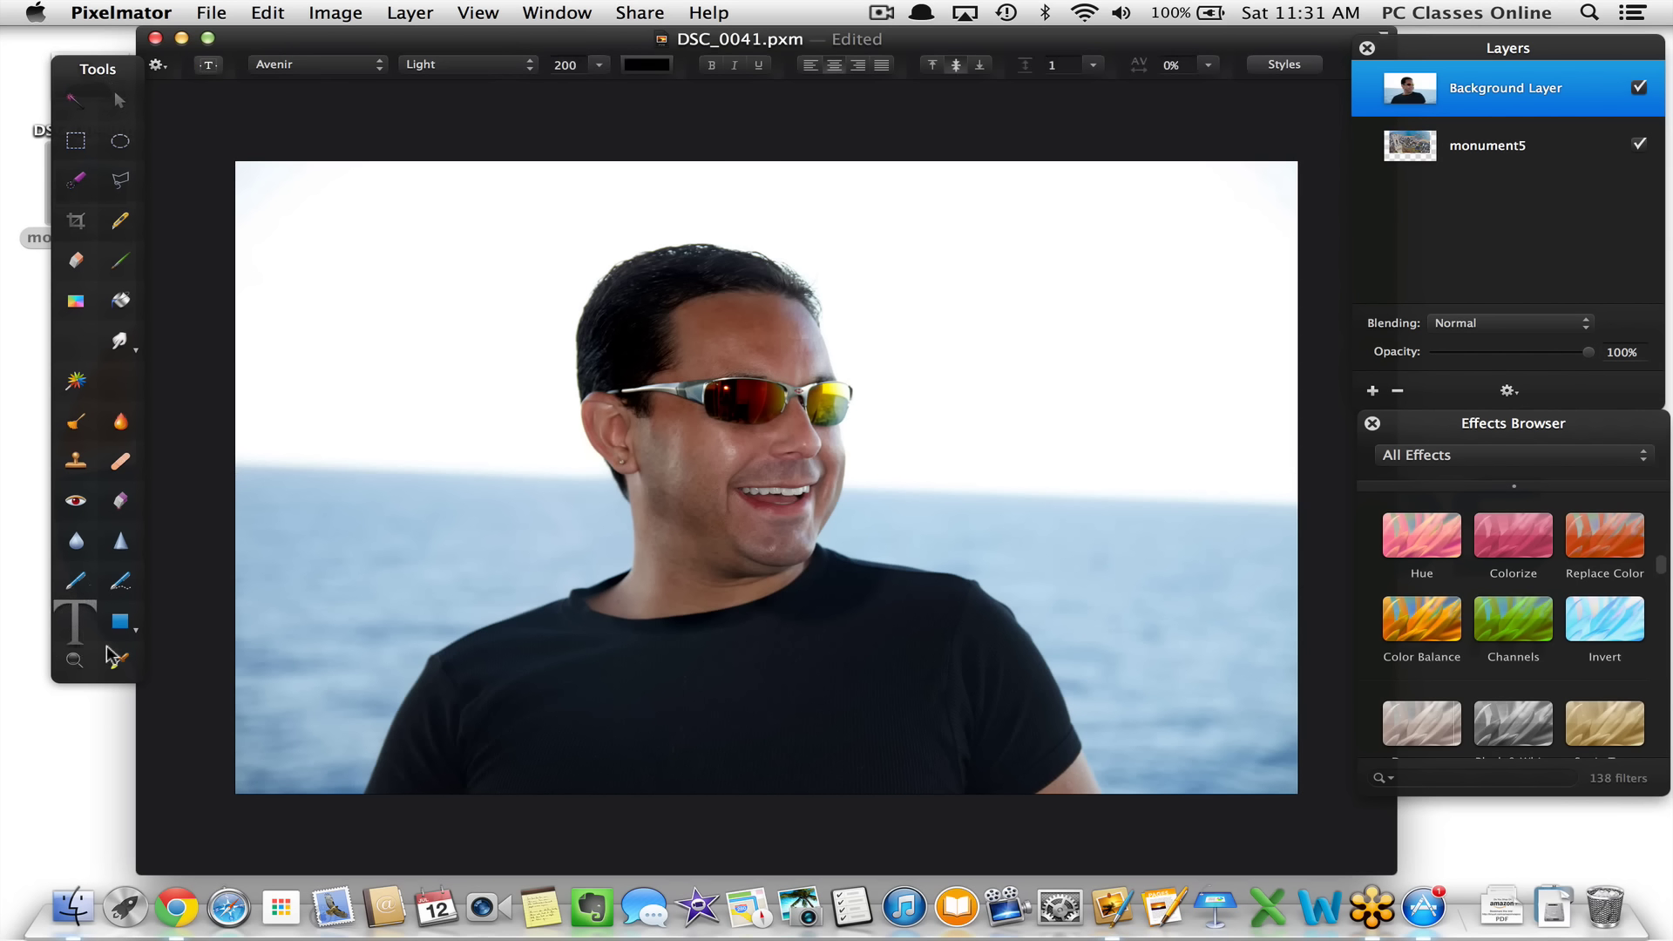
{"action": "left_click_drag", "start_coordinate": [303, 195], "coordinate": [336, 519]}
{"action": "key", "text": "v"}
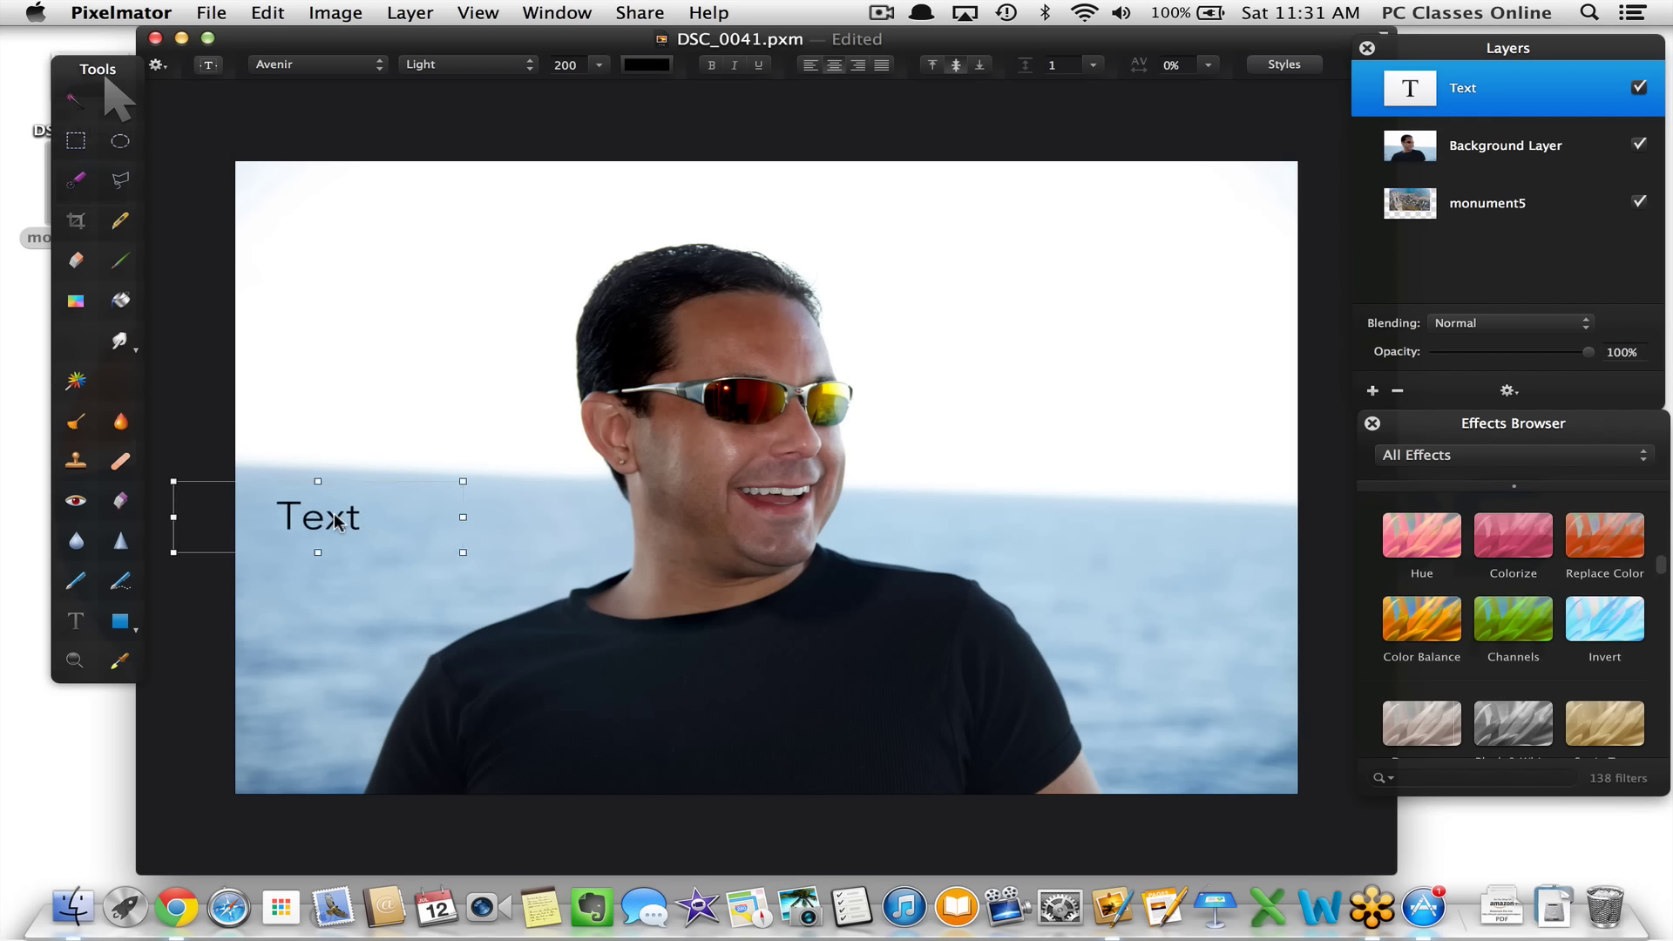
{"action": "double_click", "coordinate": [334, 516]}
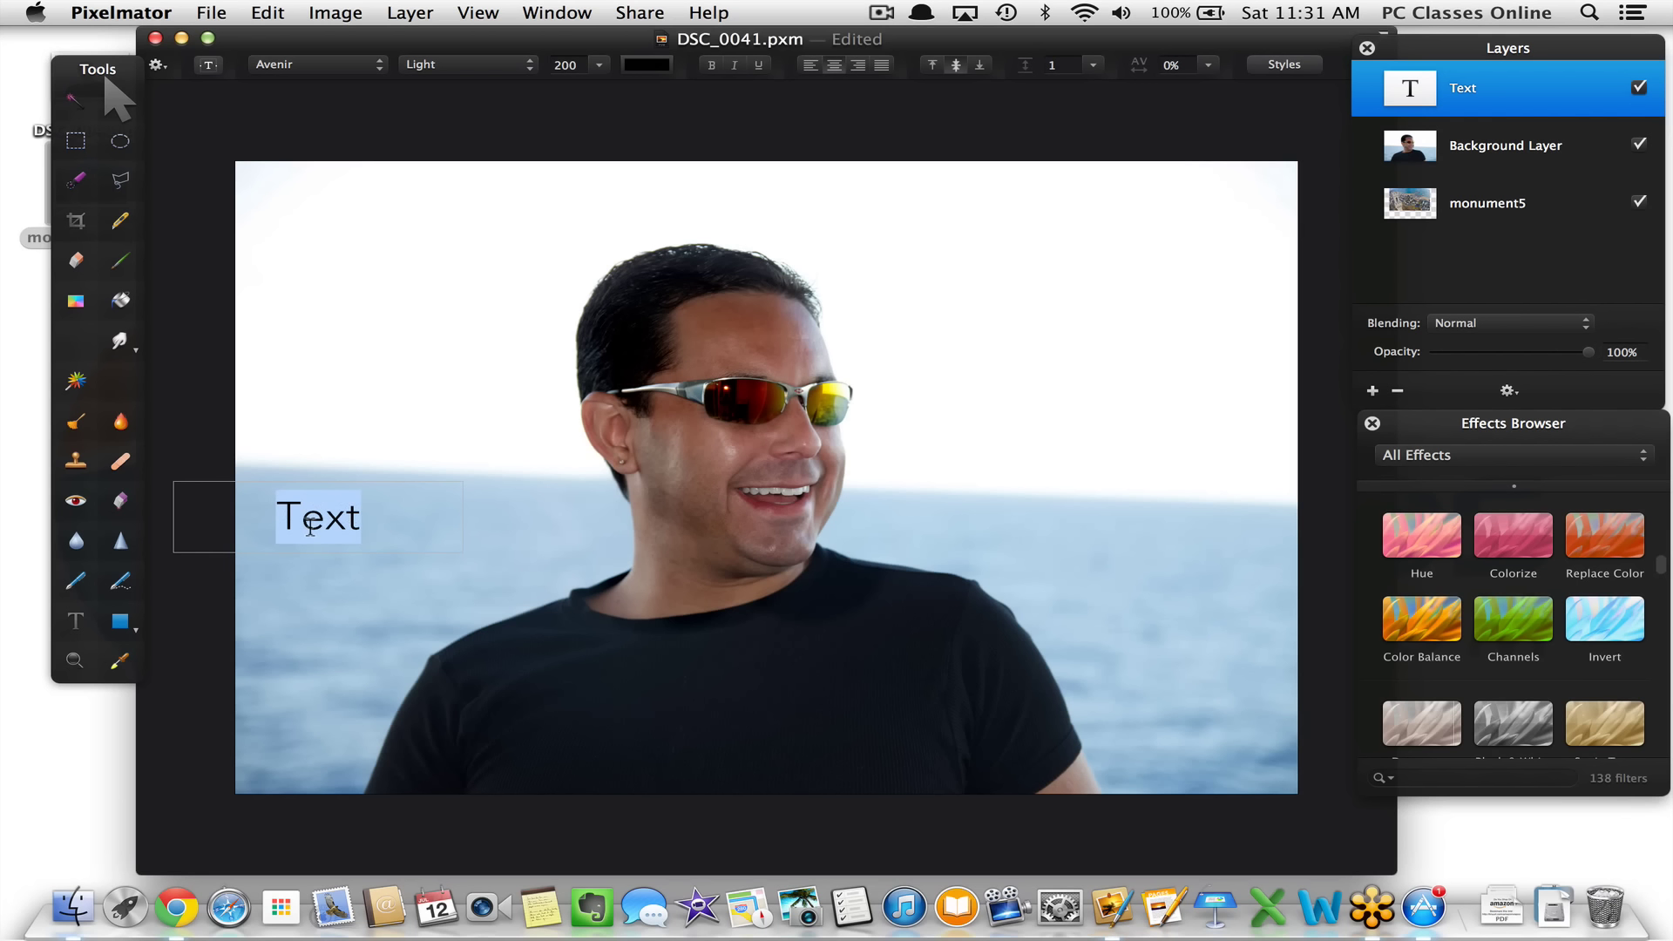
{"action": "type", "text": "Greetings"}
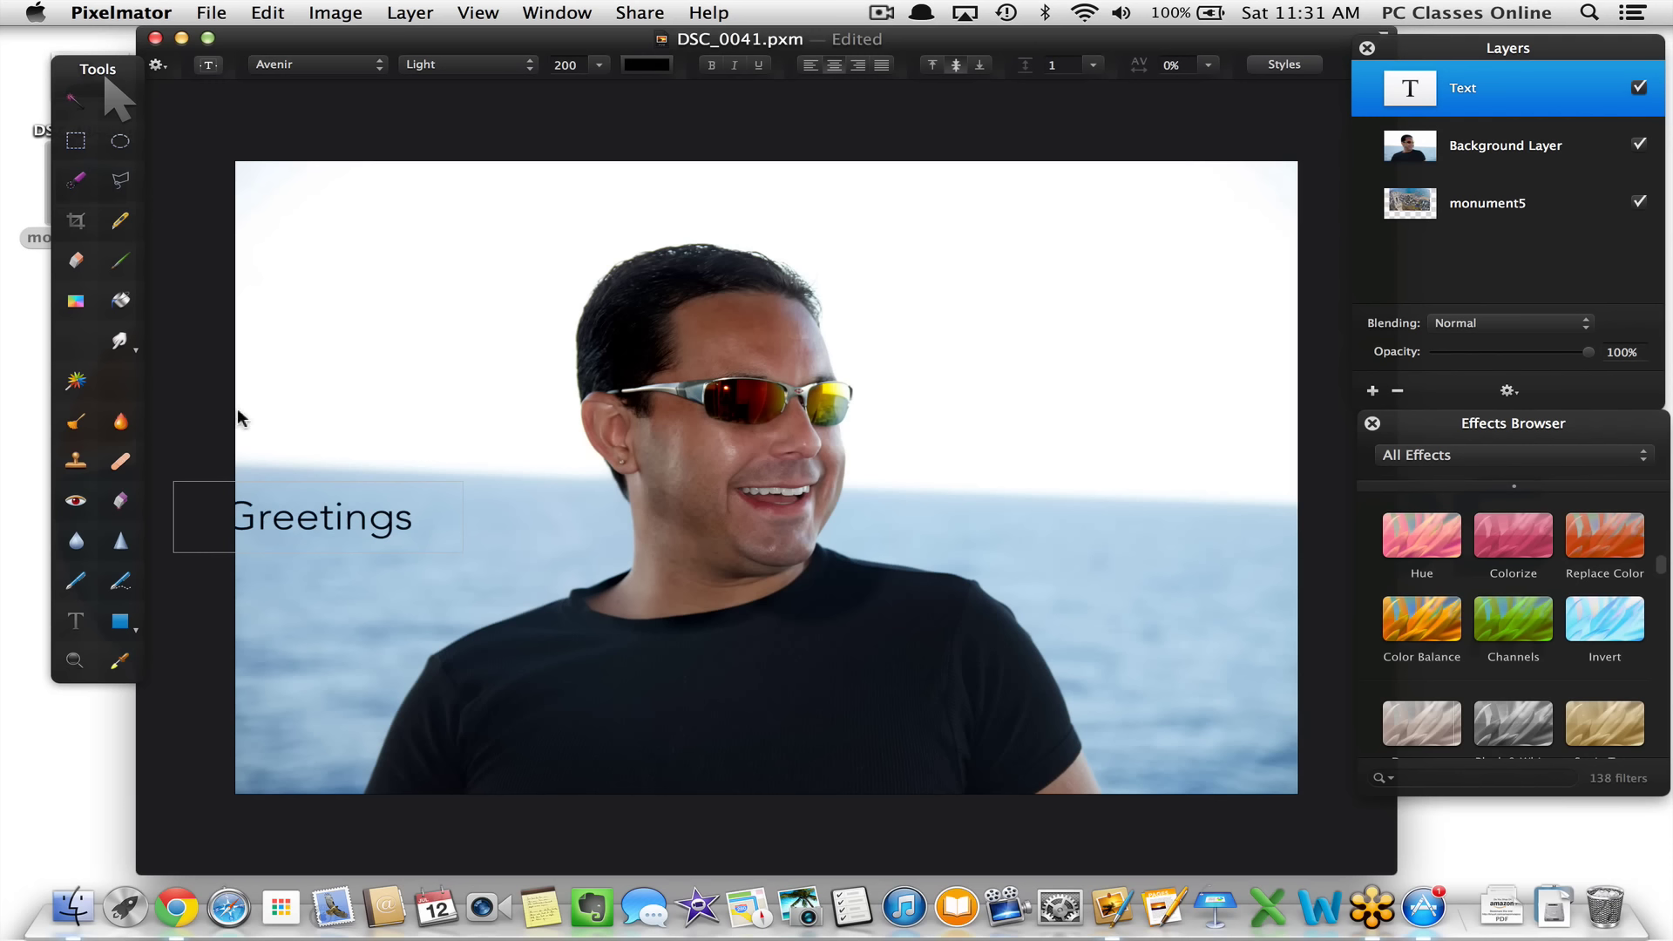
{"action": "key", "text": "Escape"}
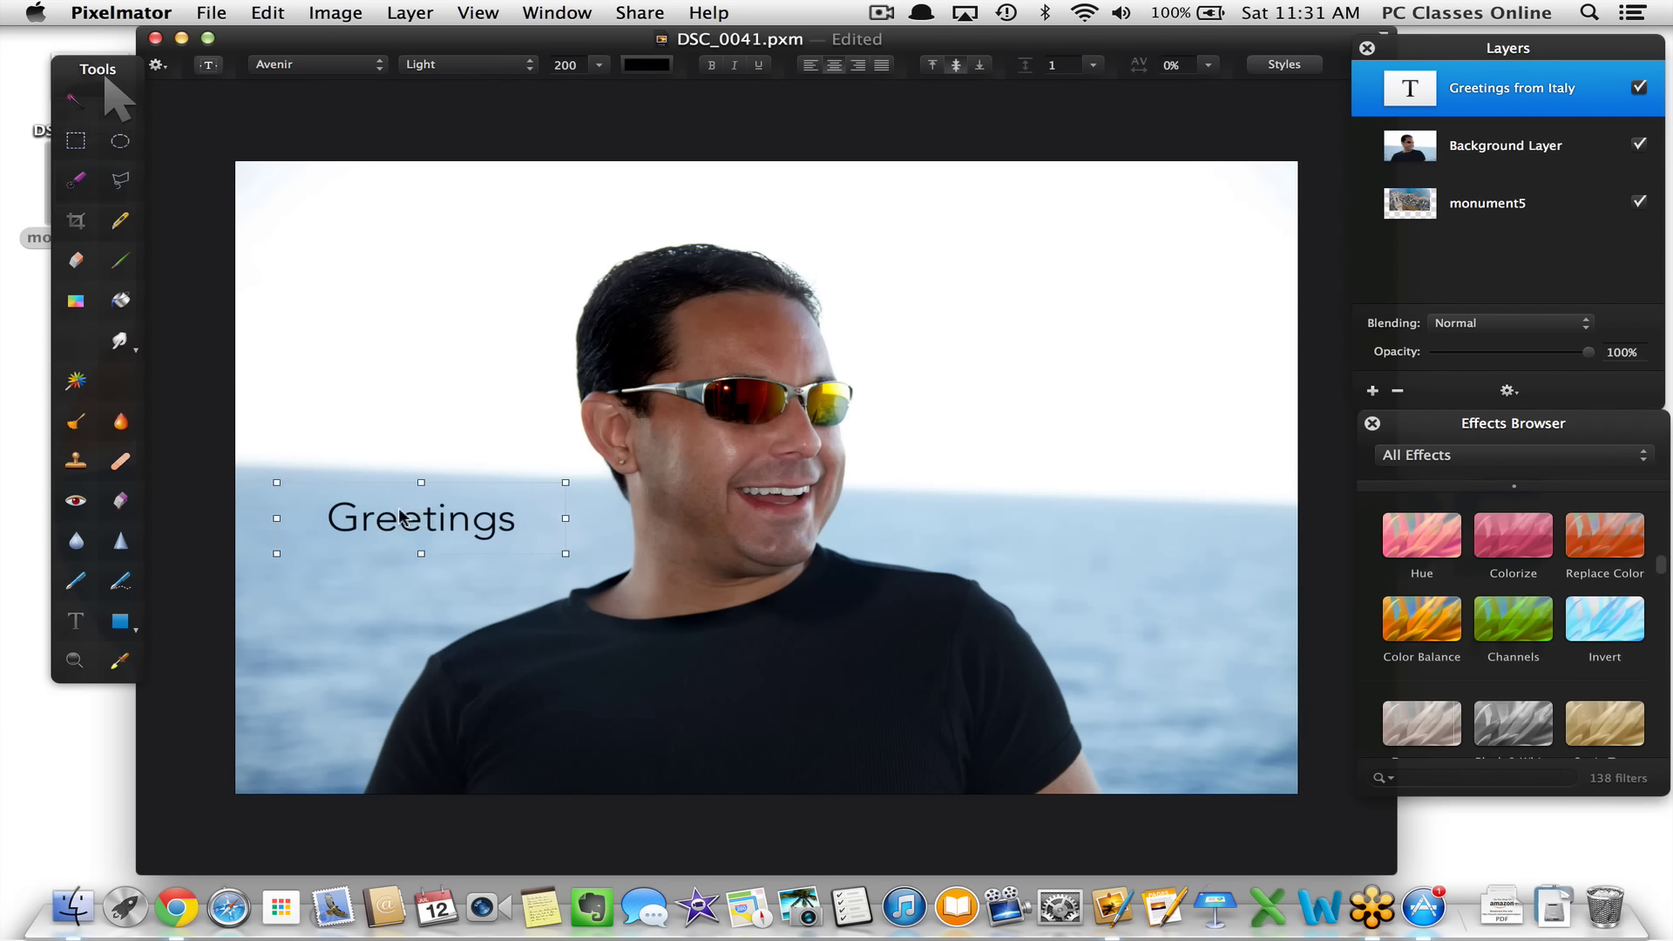
Widen the text box to a single line and move it to the photo's top-left
{"action": "left_click", "coordinate": [303, 523]}
{"action": "left_click_drag", "start_coordinate": [566, 518], "coordinate": [960, 518]}
{"action": "left_click_drag", "start_coordinate": [660, 519], "coordinate": [494, 210]}
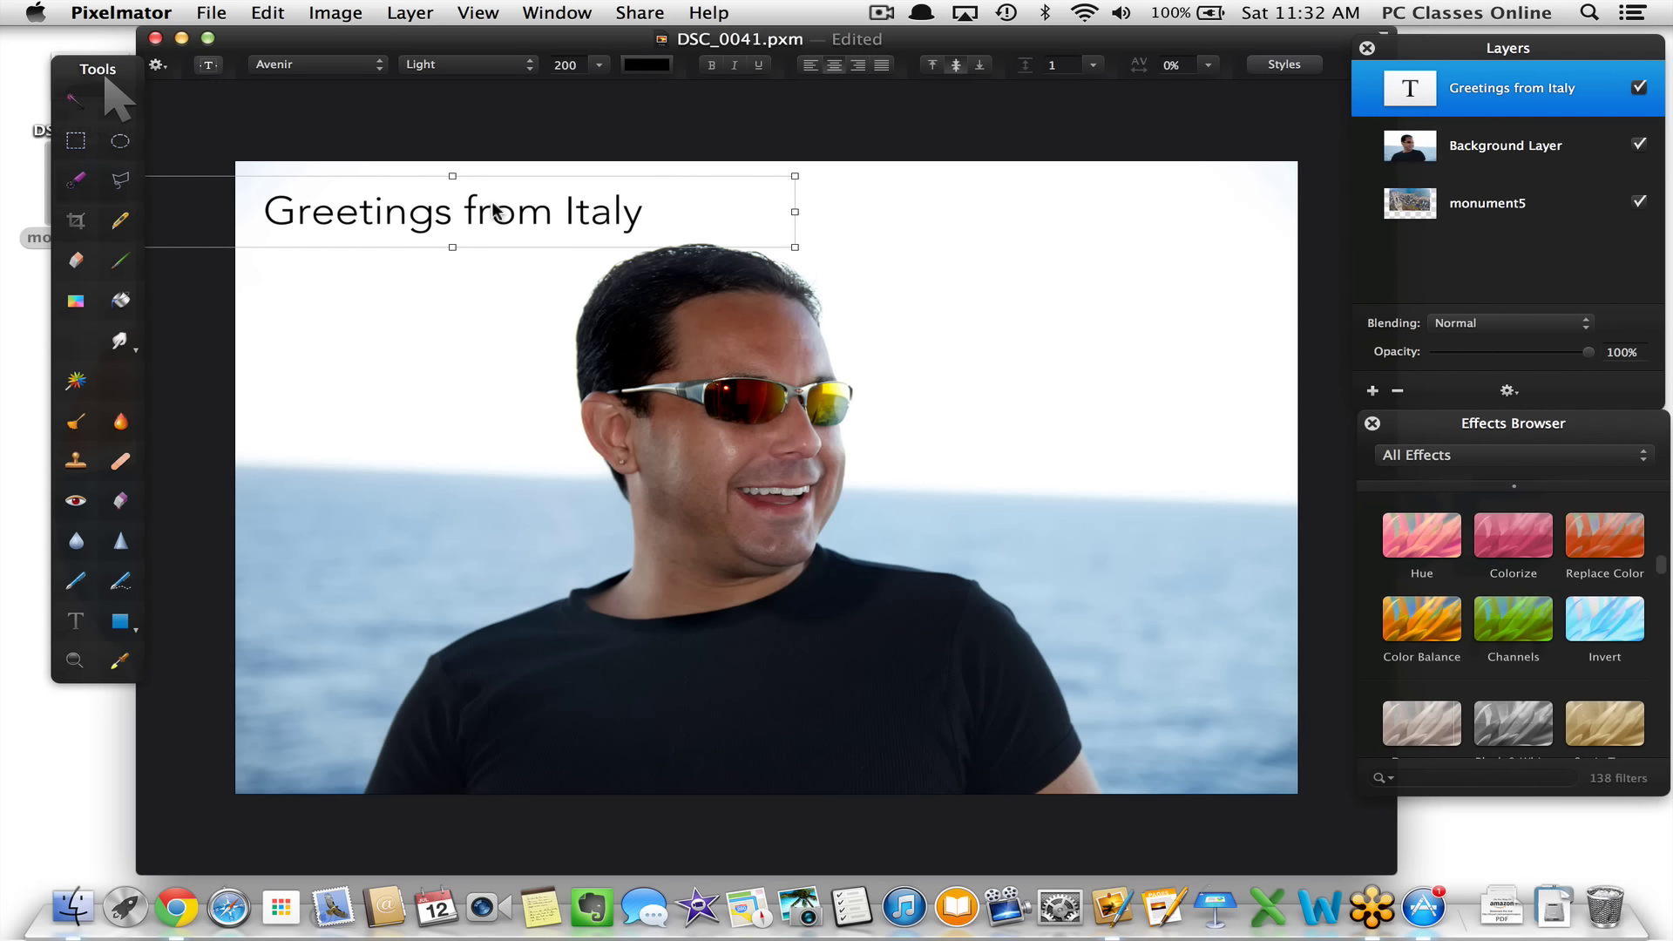
Keep the greeting's font as Avenir with the Light weight
{"action": "triple_click", "coordinate": [494, 210]}
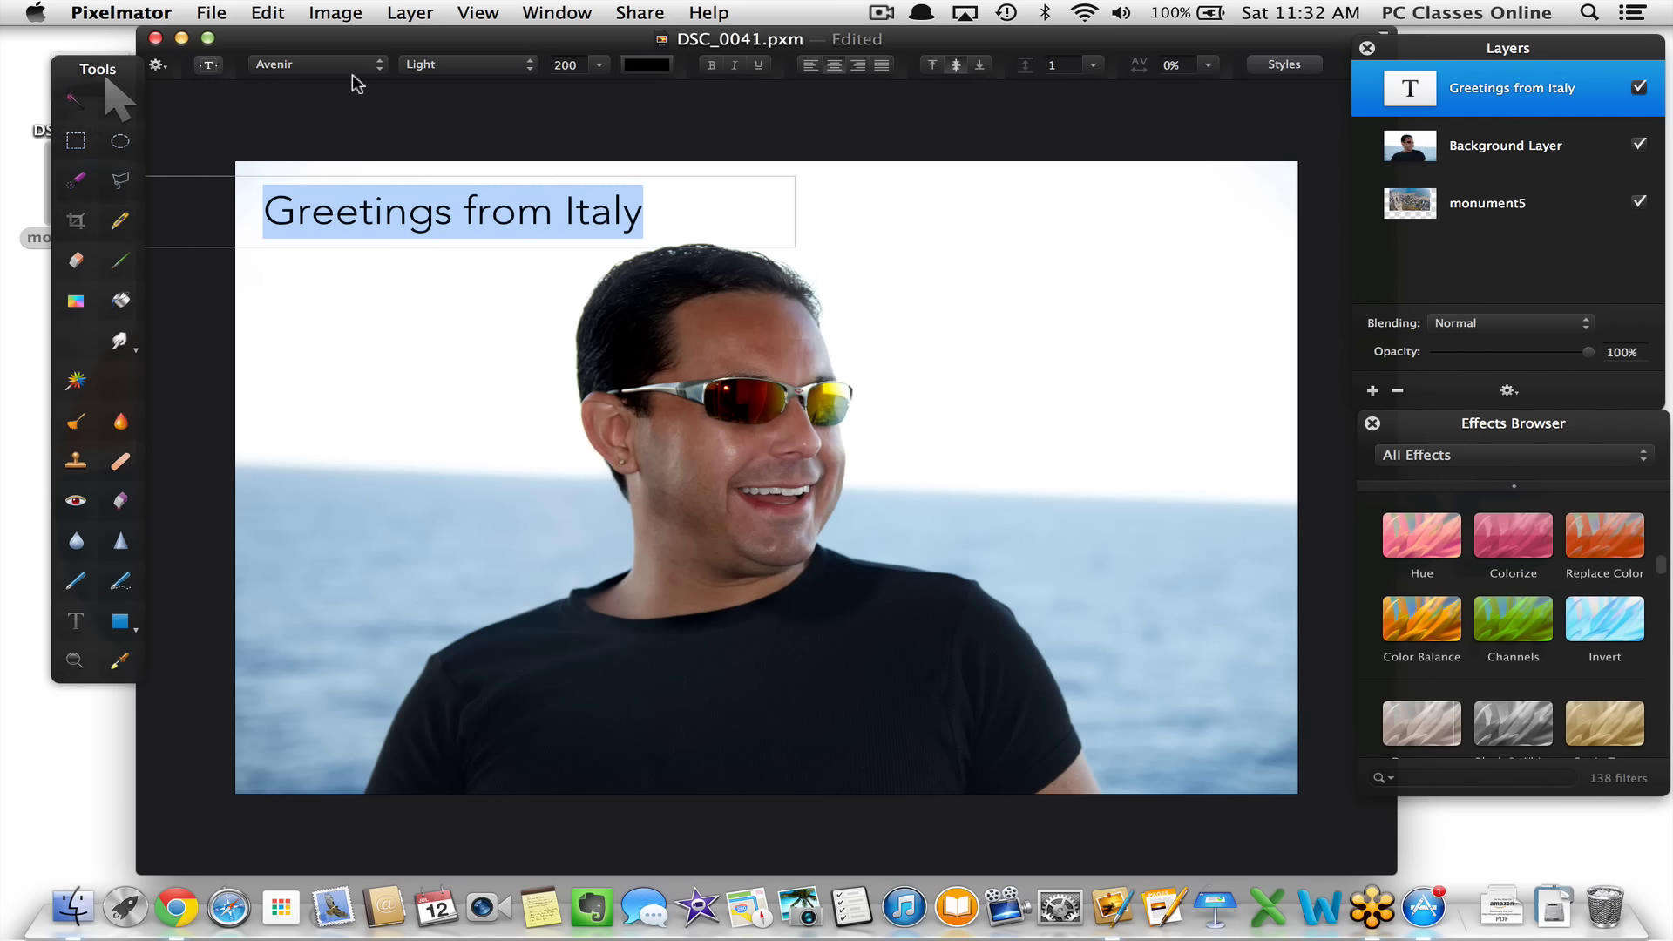
{"action": "left_click", "coordinate": [323, 65]}
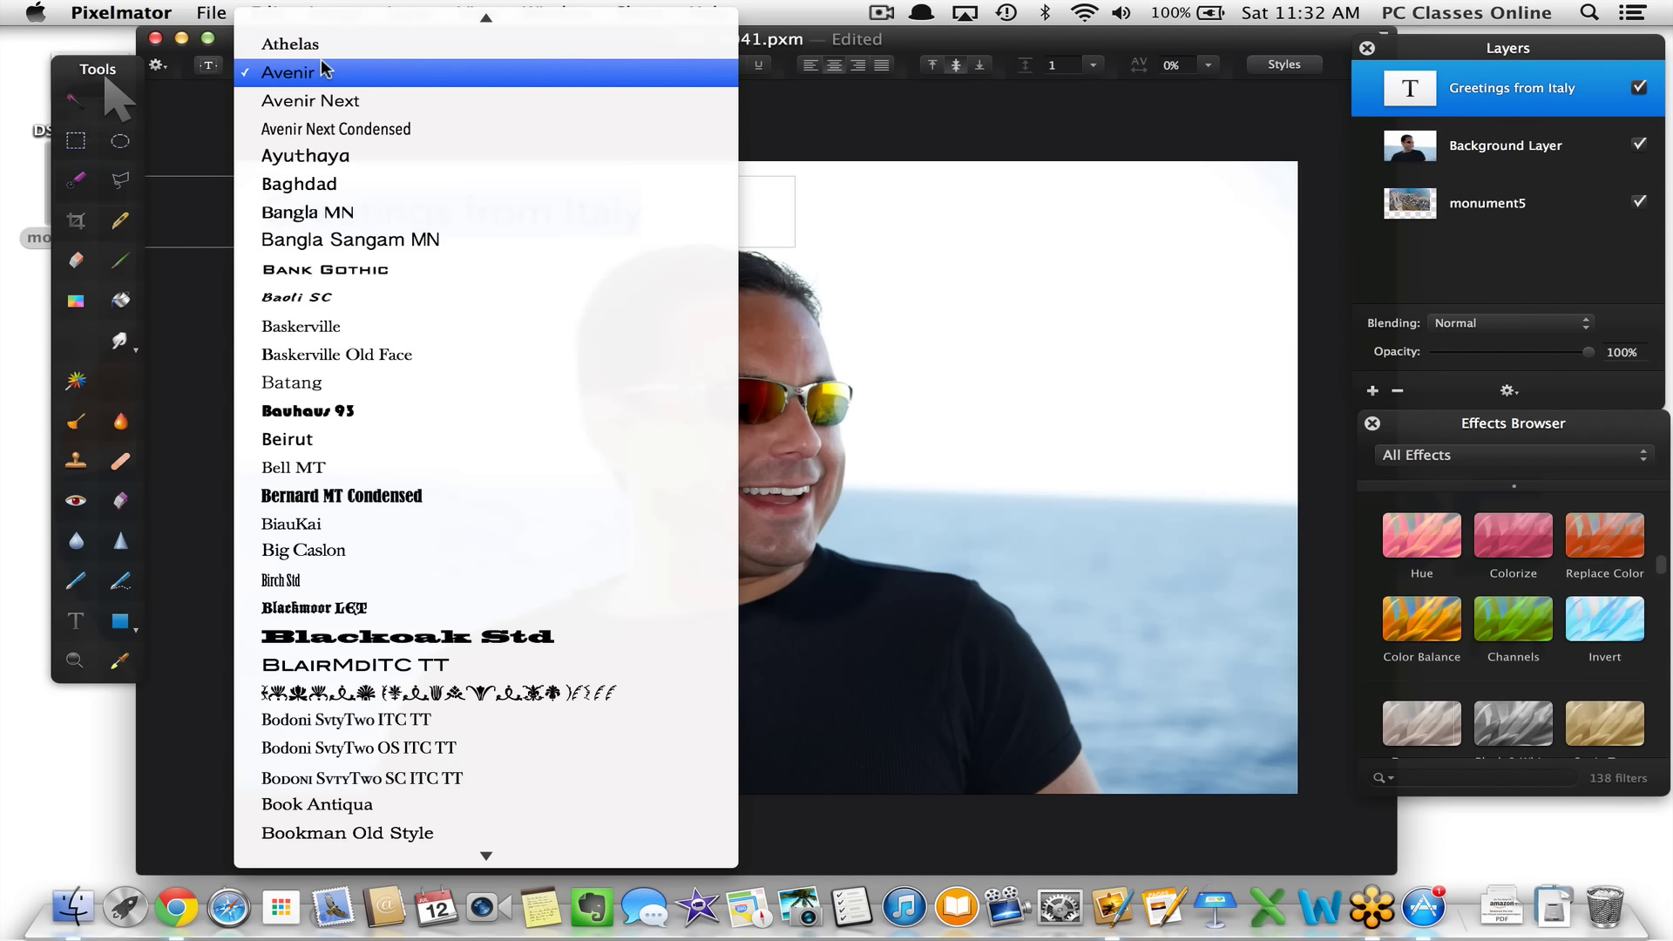
{"action": "left_click", "coordinate": [320, 63]}
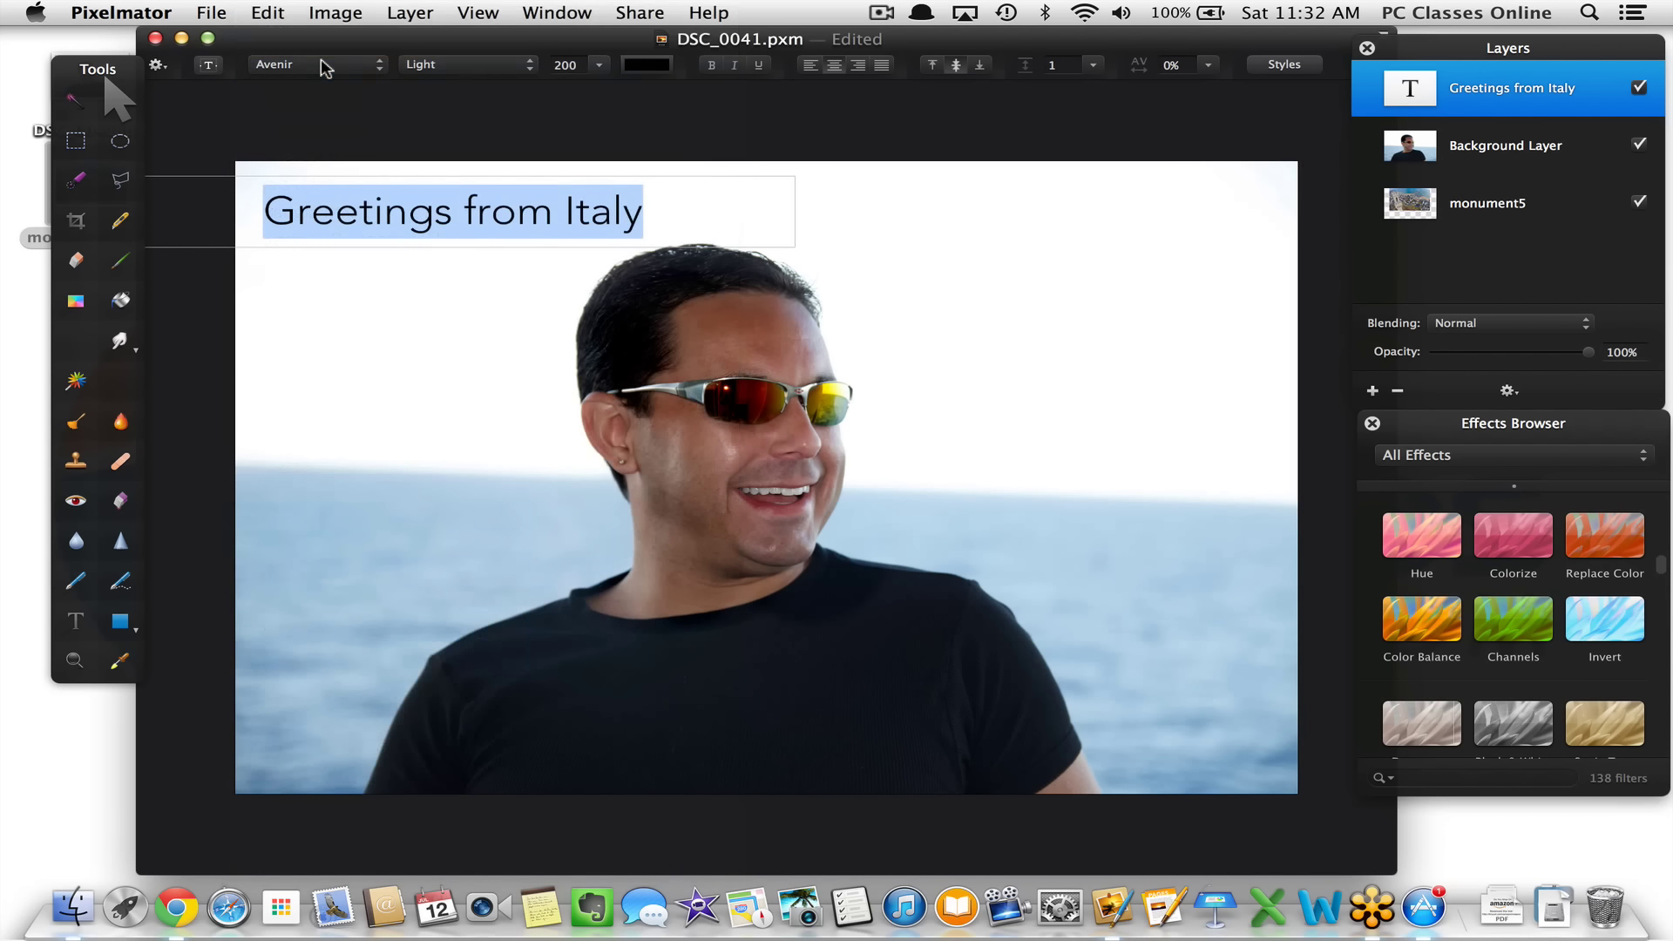
{"action": "left_click", "coordinate": [478, 68]}
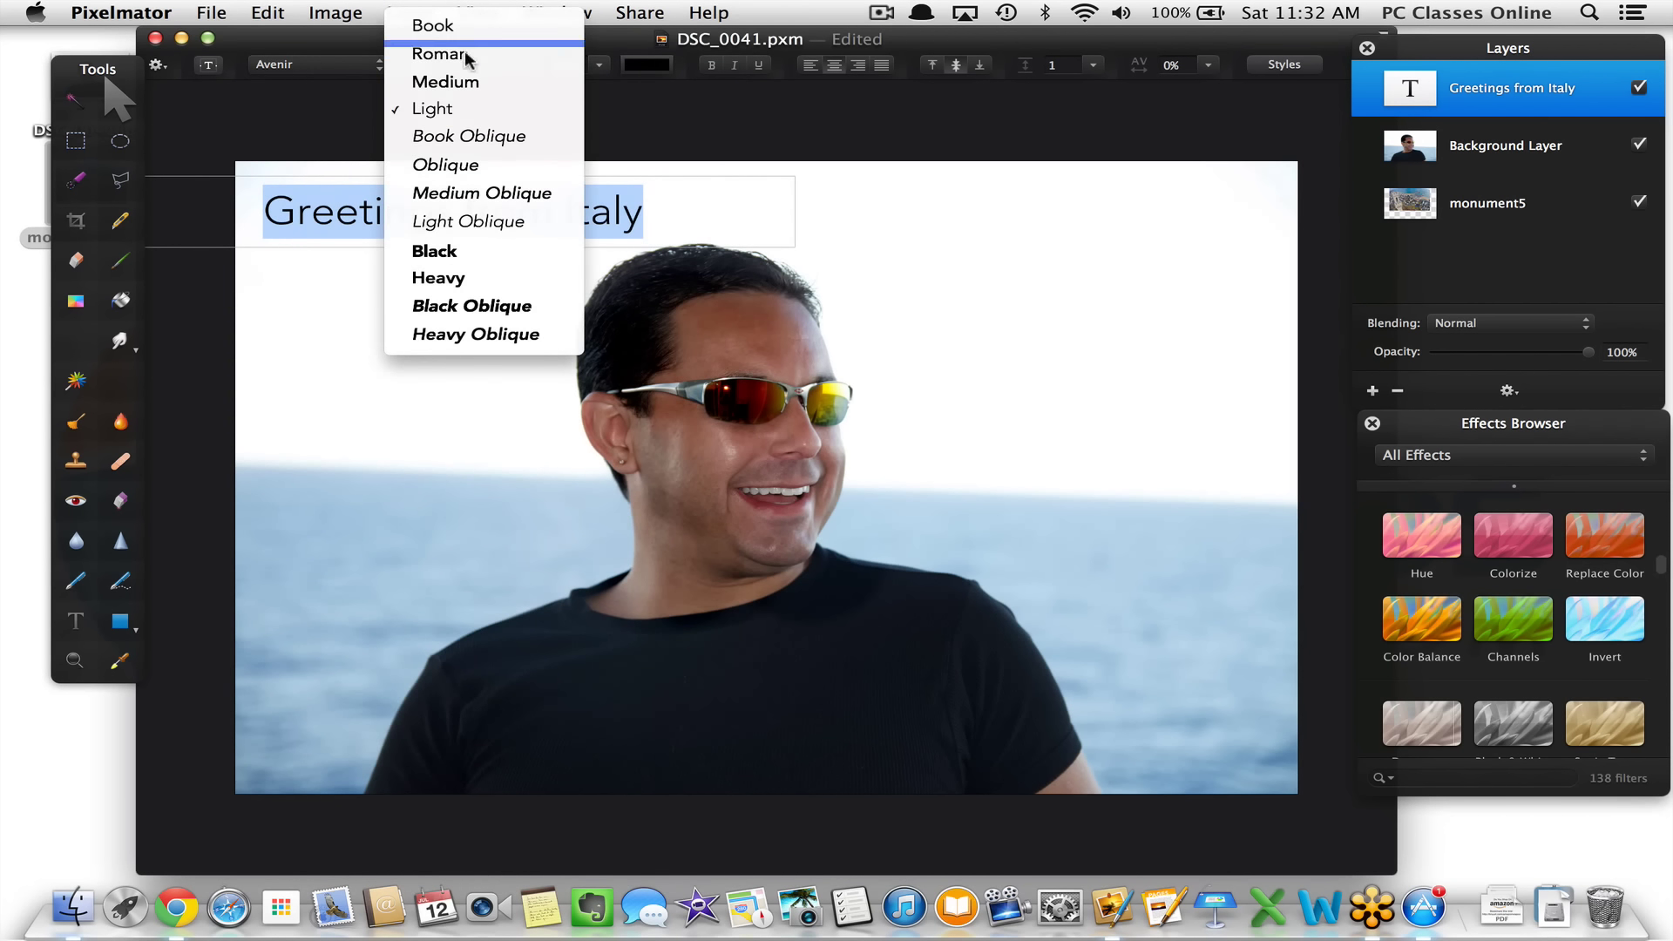
{"action": "left_click", "coordinate": [476, 105]}
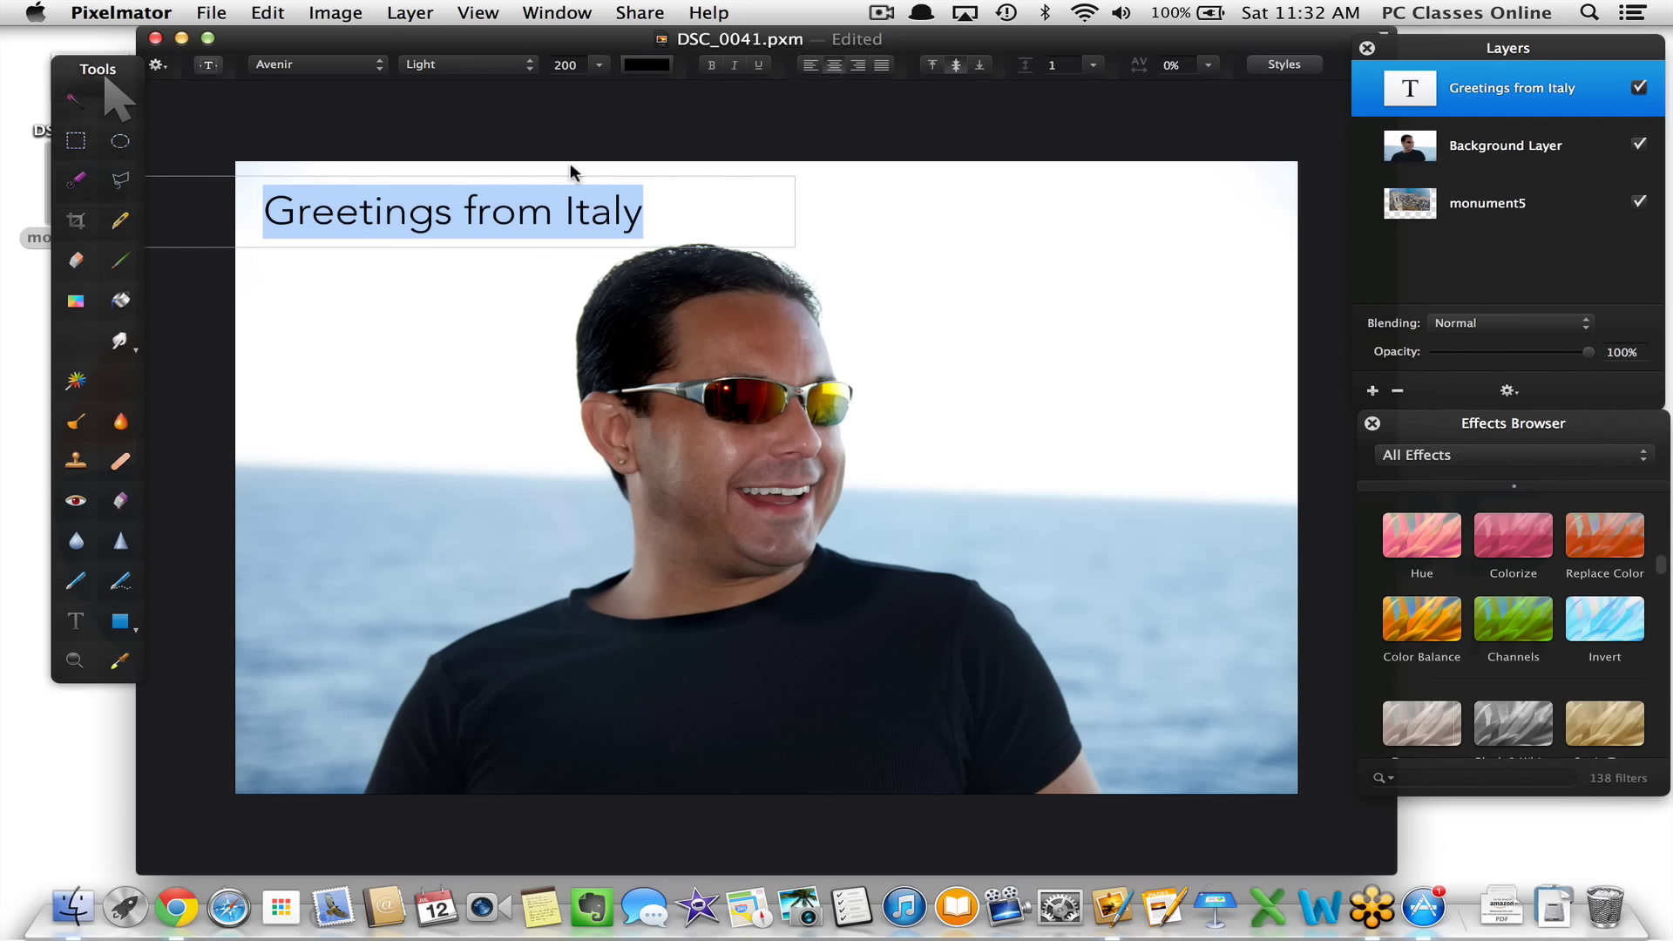
{"action": "left_click", "coordinate": [408, 289]}
Change the greeting text colour to white
{"action": "double_click", "coordinate": [386, 217]}
{"action": "left_click", "coordinate": [647, 64]}
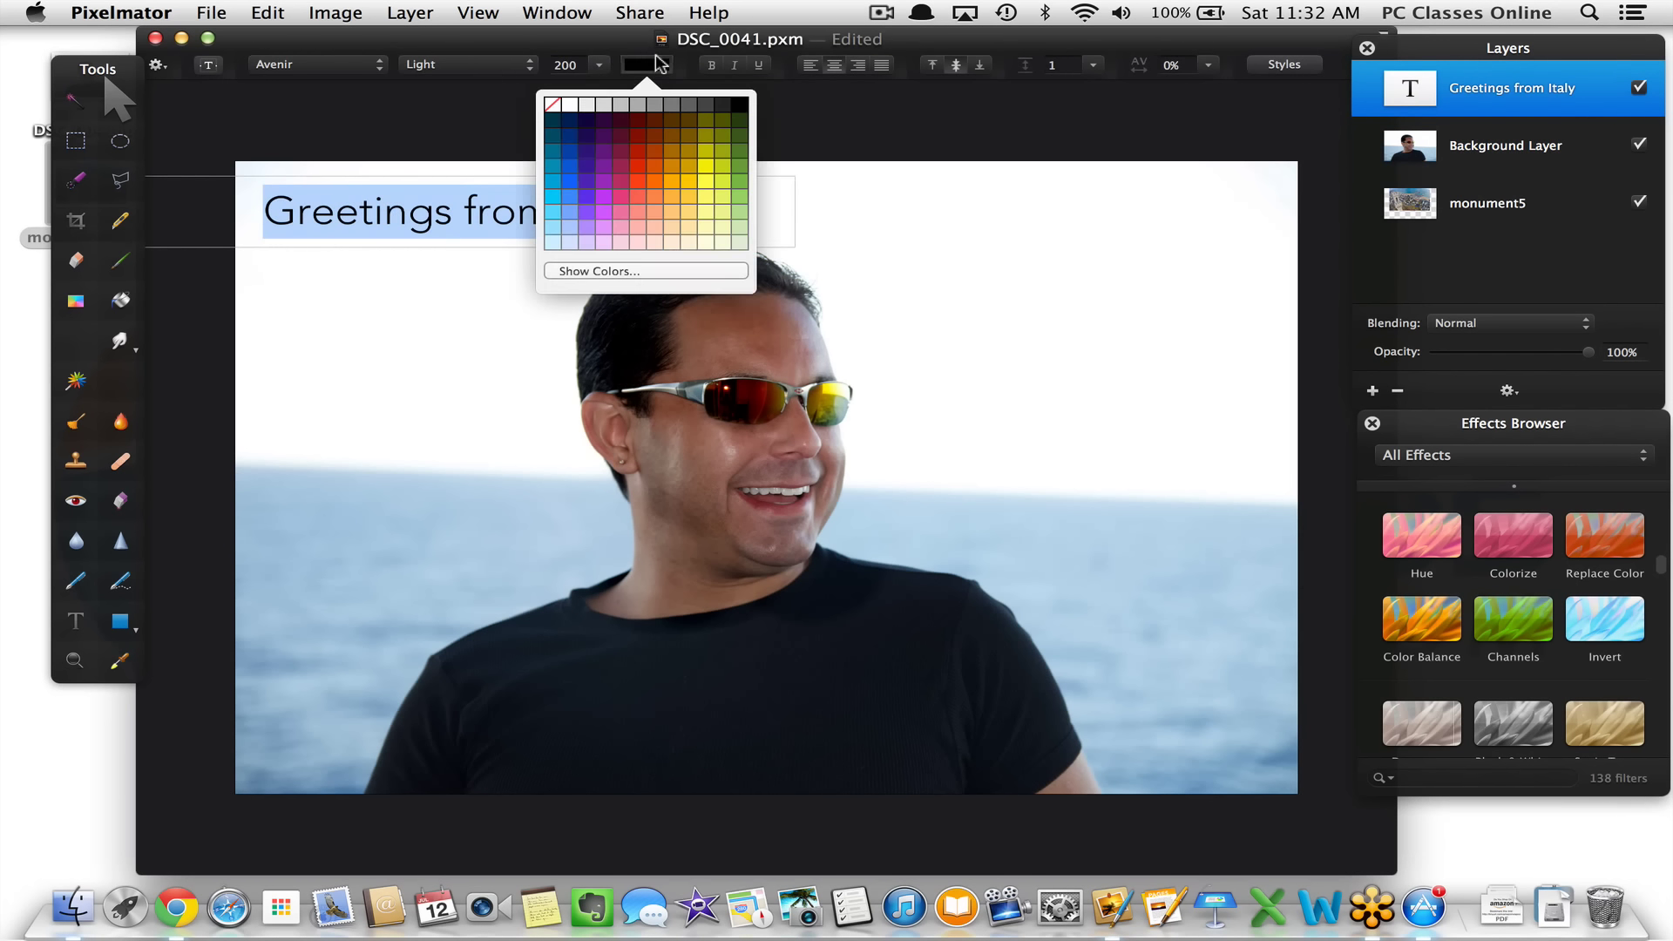
{"action": "left_click", "coordinate": [570, 105]}
{"action": "key", "text": "Escape"}
Move the greeting down onto the shirt and drag its layer below Background Layer
{"action": "left_click_drag", "start_coordinate": [347, 224], "coordinate": [649, 747]}
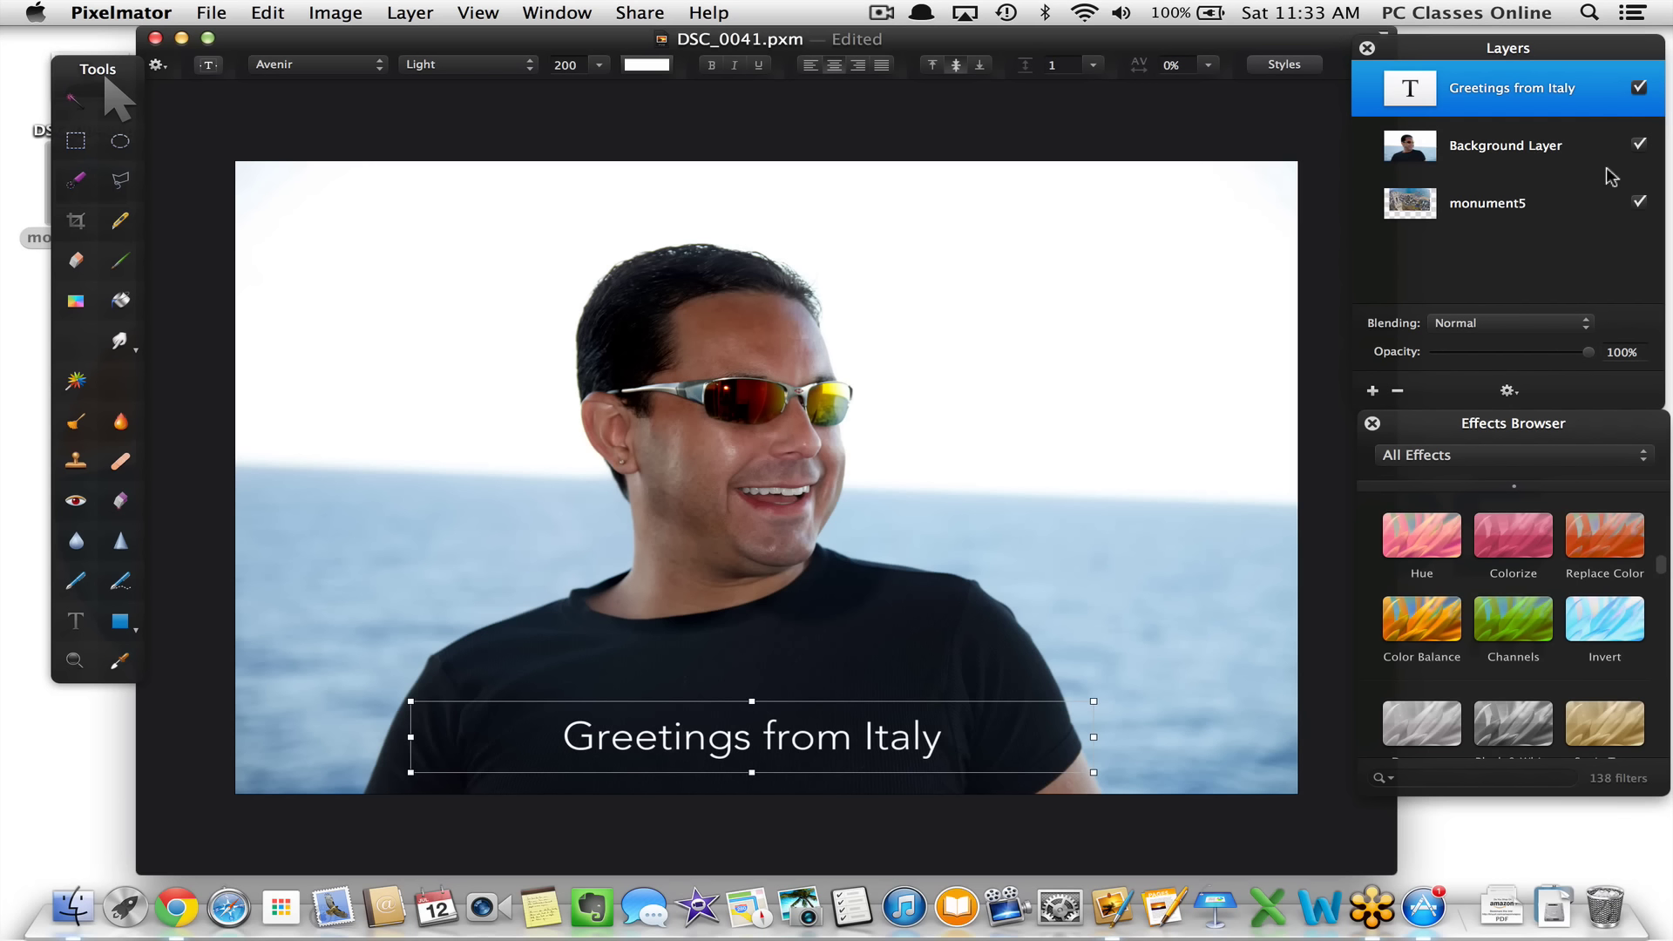
{"action": "left_click_drag", "start_coordinate": [1512, 85], "coordinate": [1521, 183]}
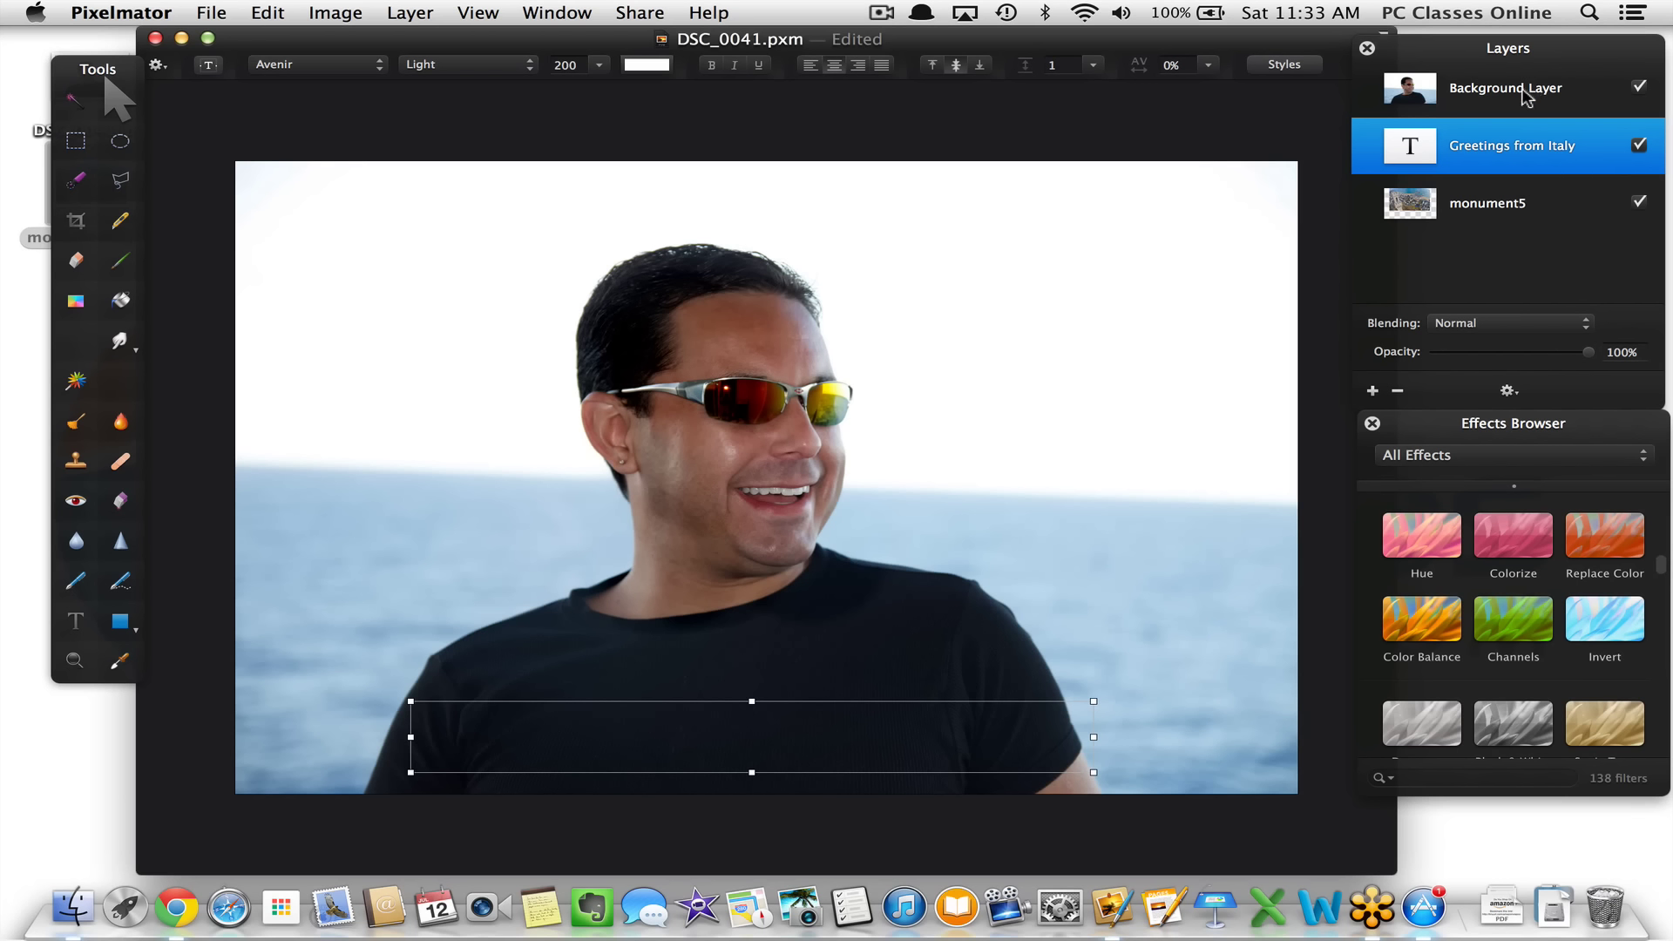
Drag the greeting layer back above Background Layer, then test Background Layer's Opacity slider
{"action": "left_click_drag", "start_coordinate": [1515, 143], "coordinate": [1512, 80]}
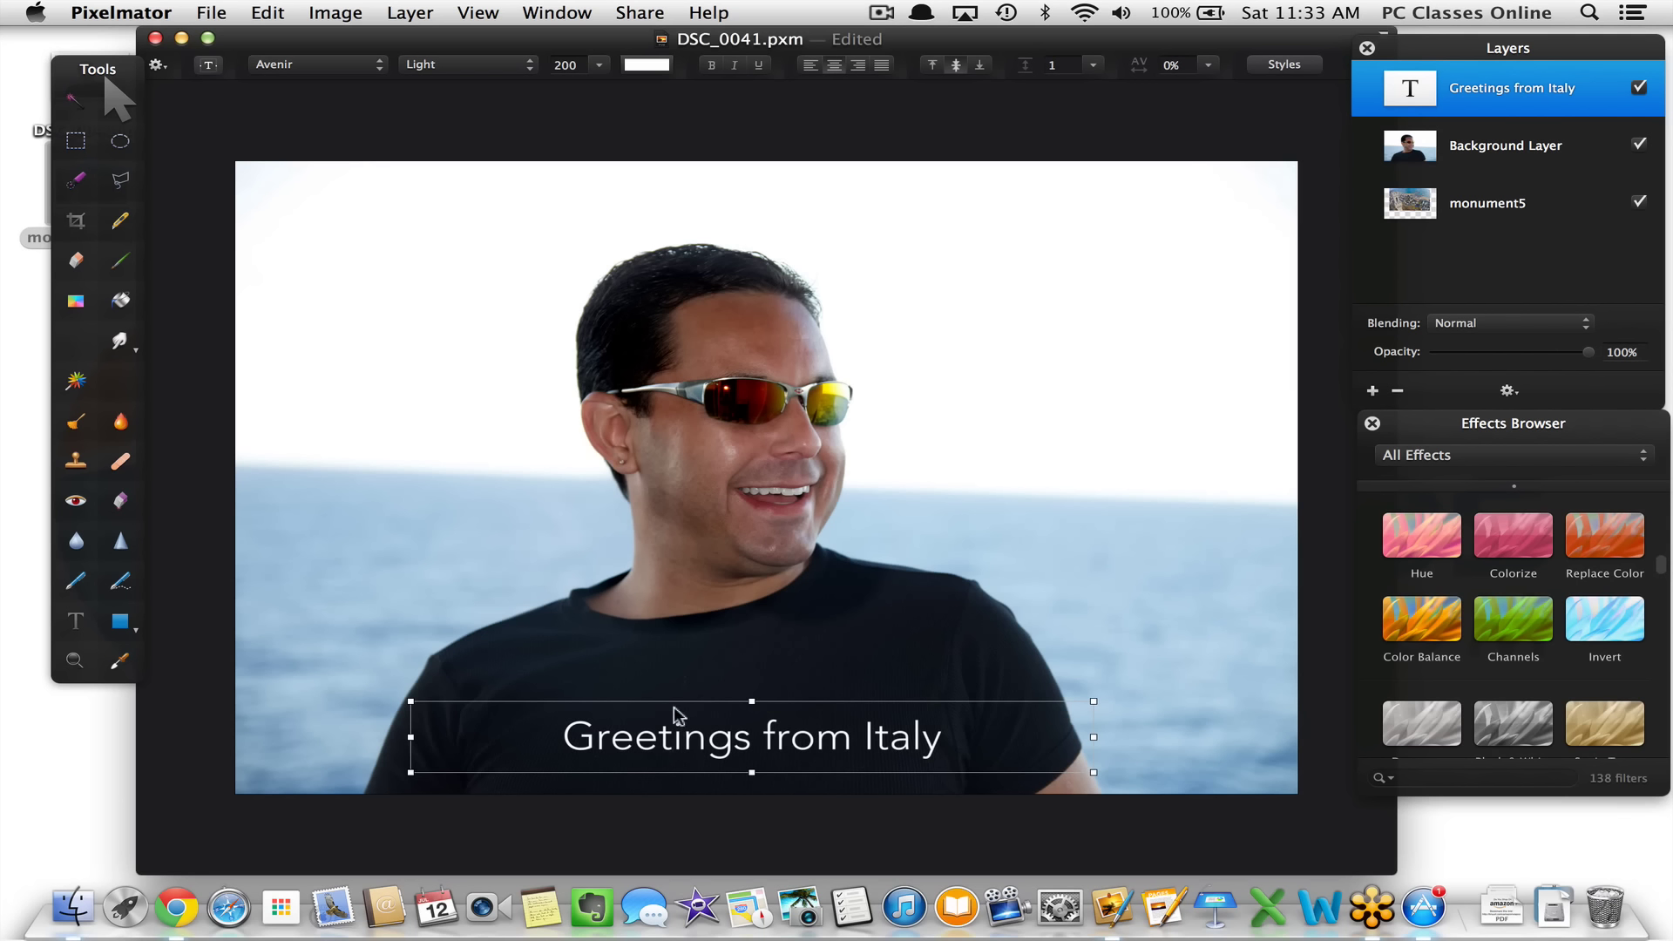
{"action": "left_click", "coordinate": [708, 439]}
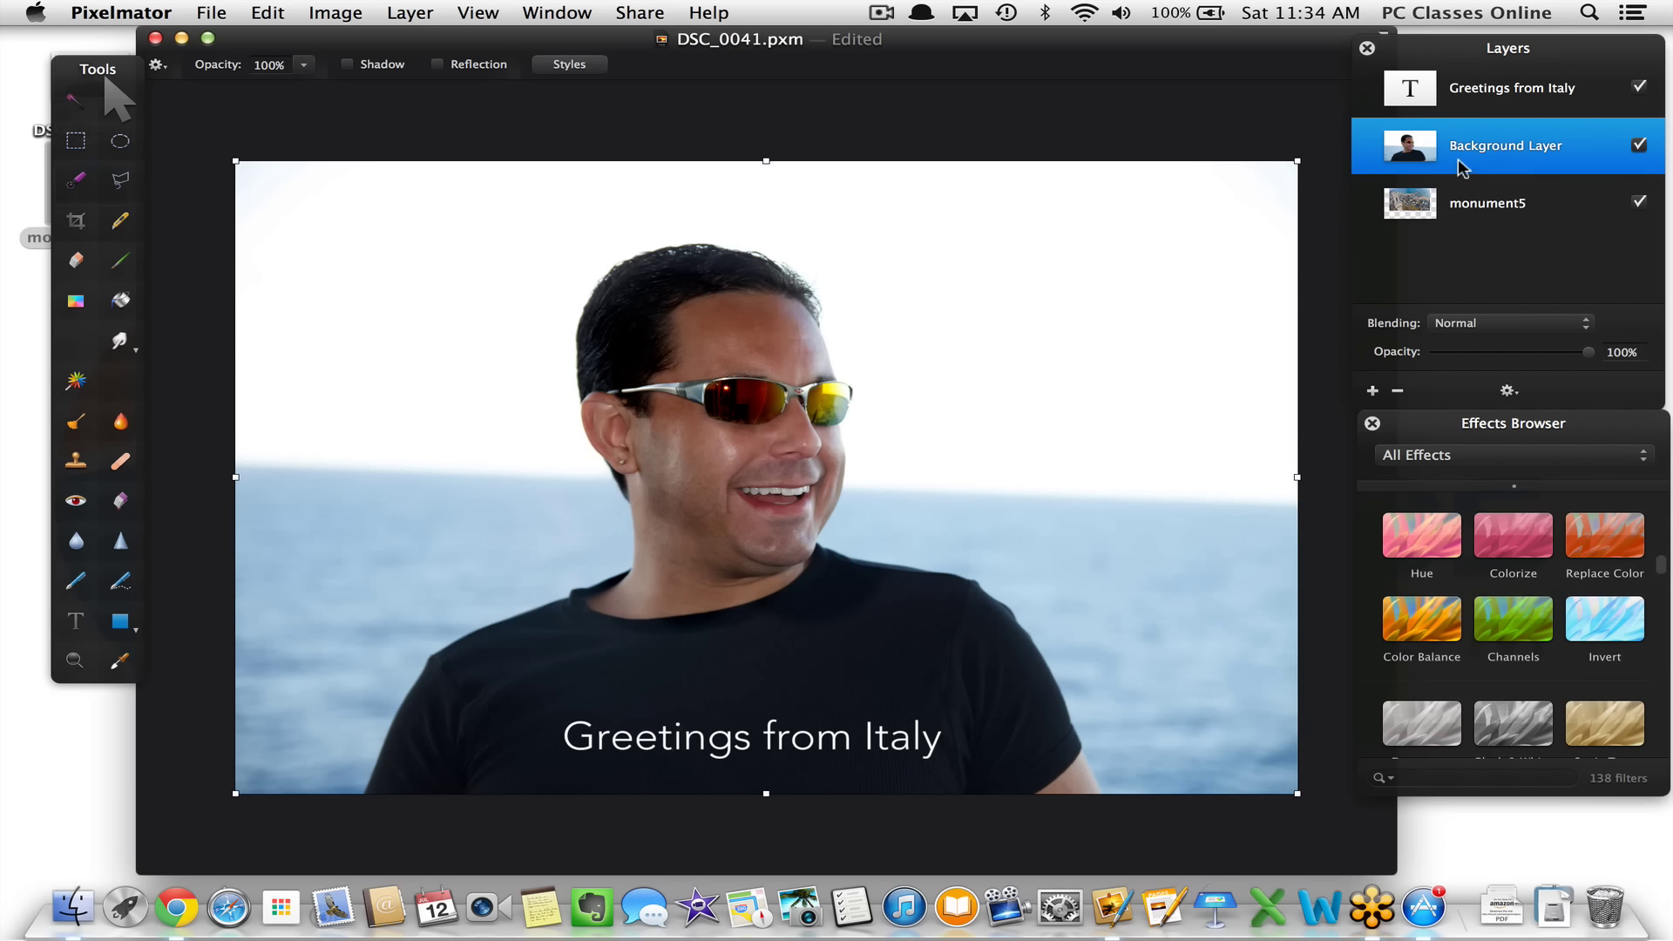
{"action": "left_click_drag", "start_coordinate": [1587, 353], "coordinate": [1632, 359]}
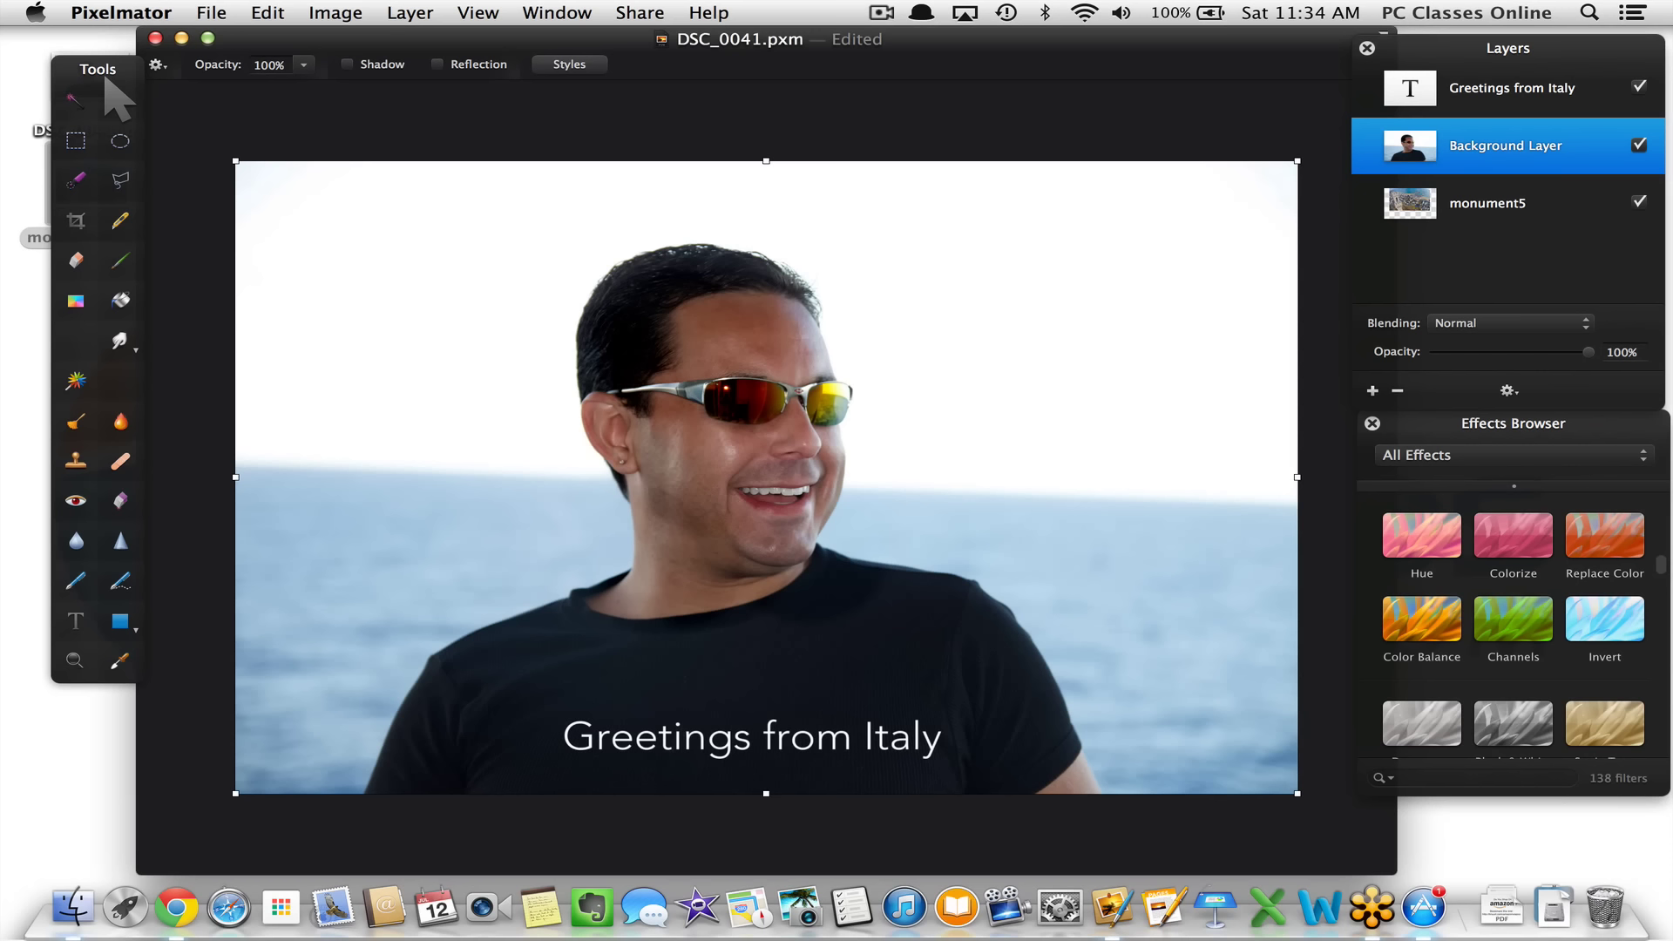
Choose Rectangle Shape from the shape tool flyout
{"action": "left_click", "coordinate": [120, 622]}
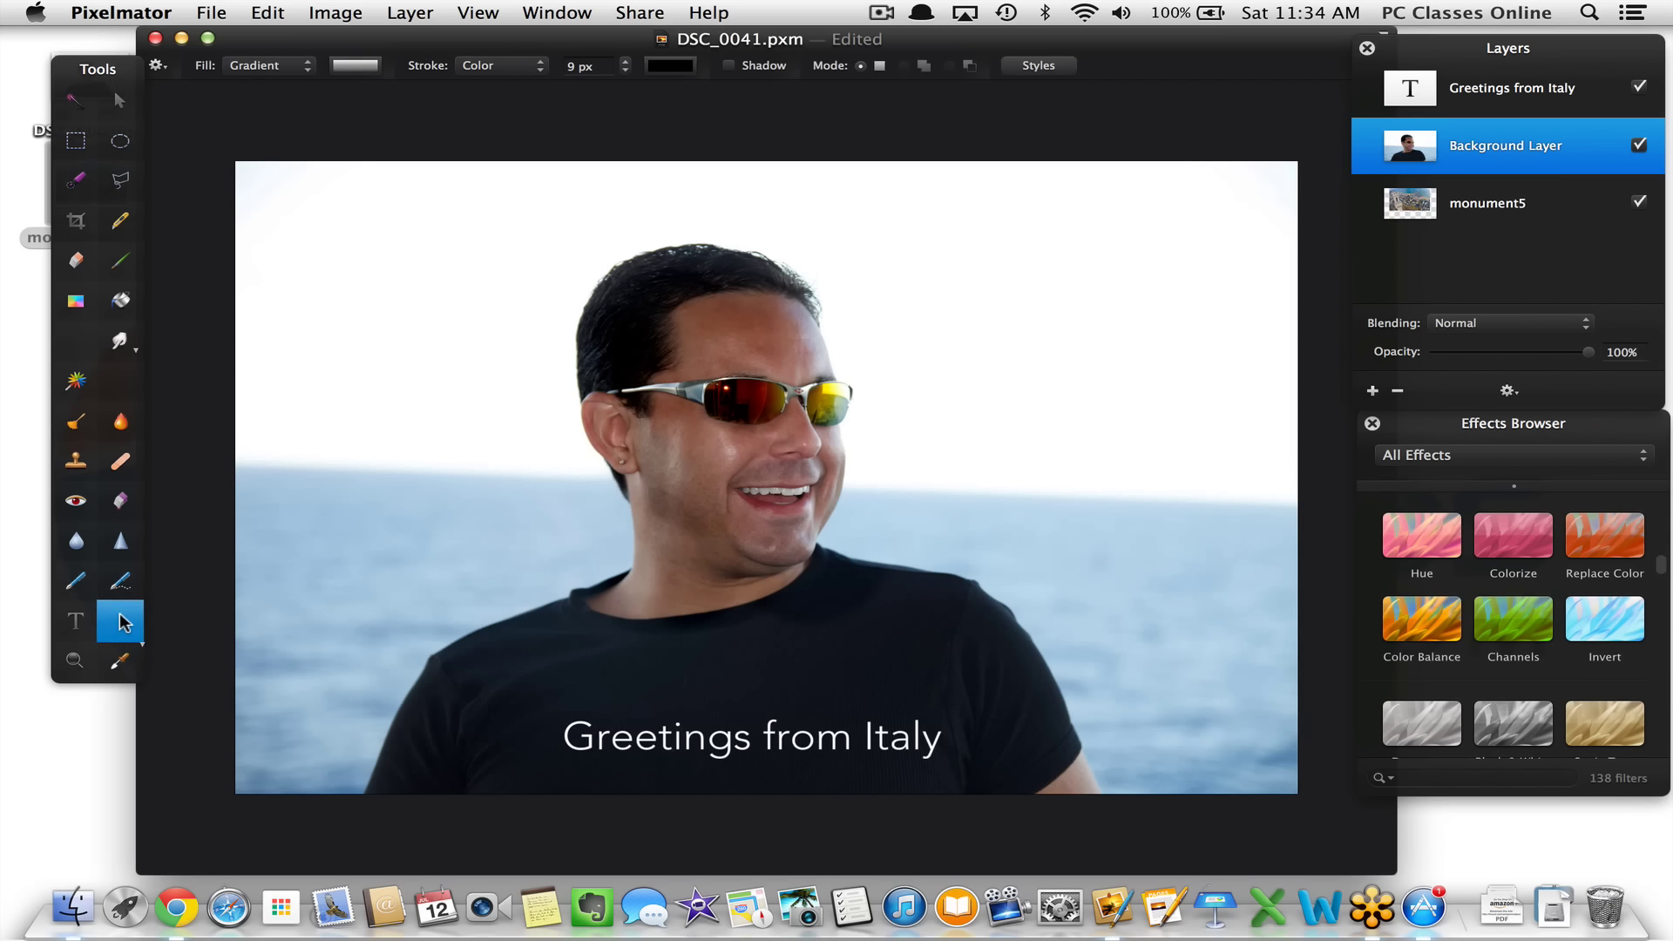
{"action": "left_click", "coordinate": [127, 621]}
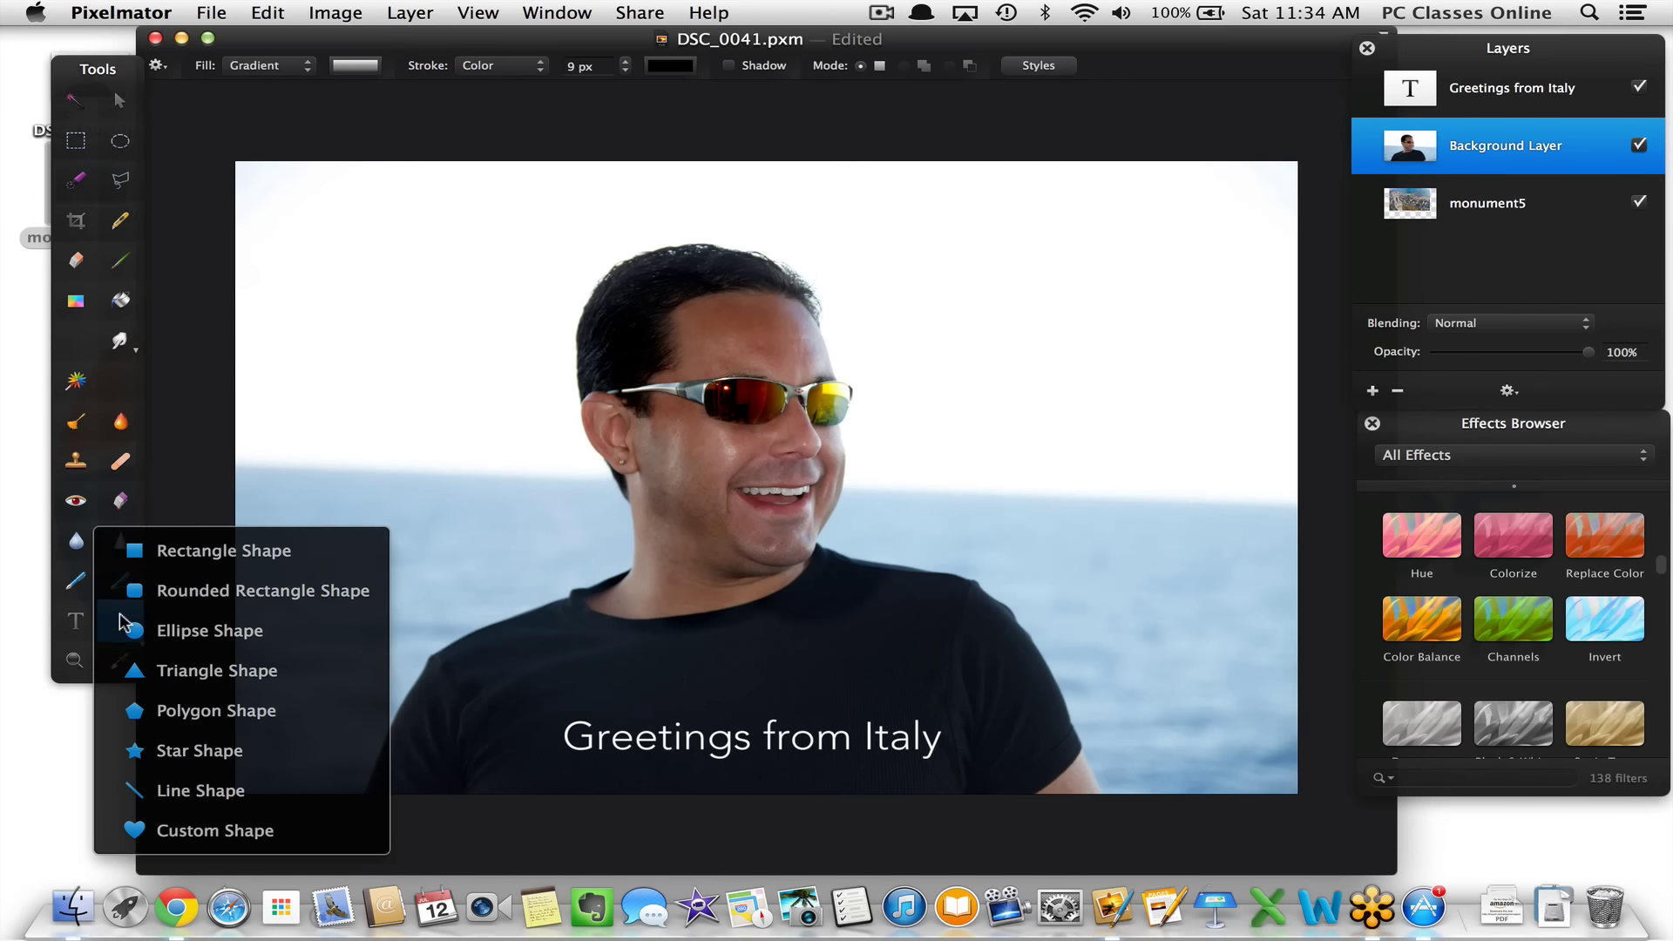
{"action": "left_click", "coordinate": [265, 564]}
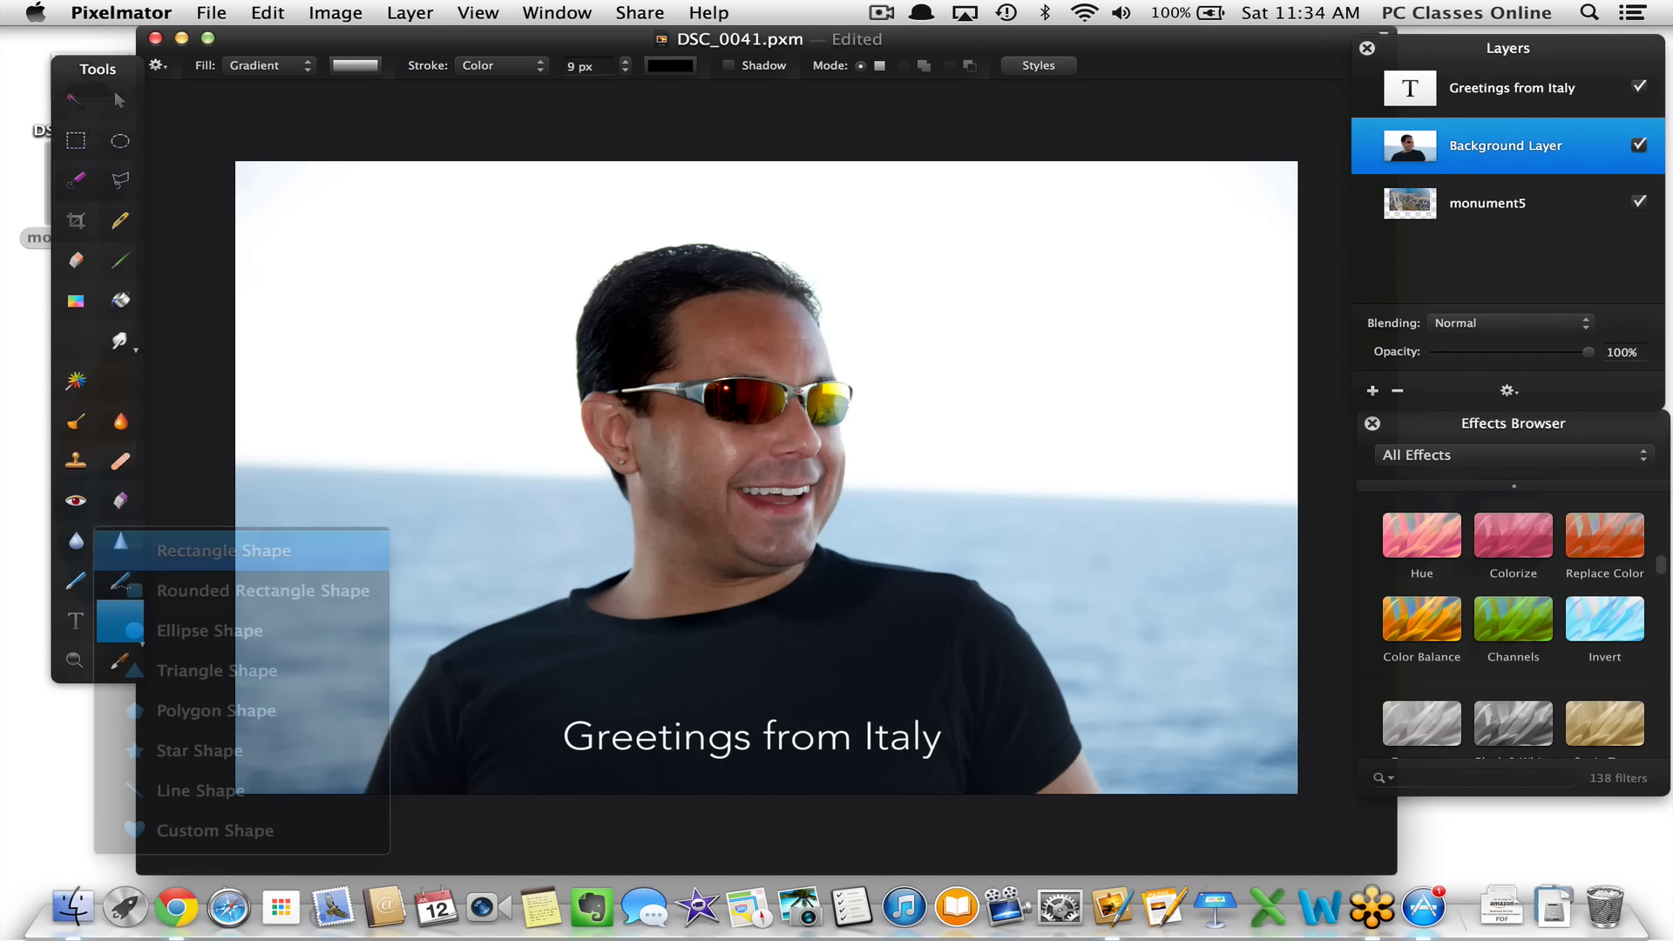
Create a new document via File > New with the width set to 7
{"action": "left_click", "coordinate": [222, 12]}
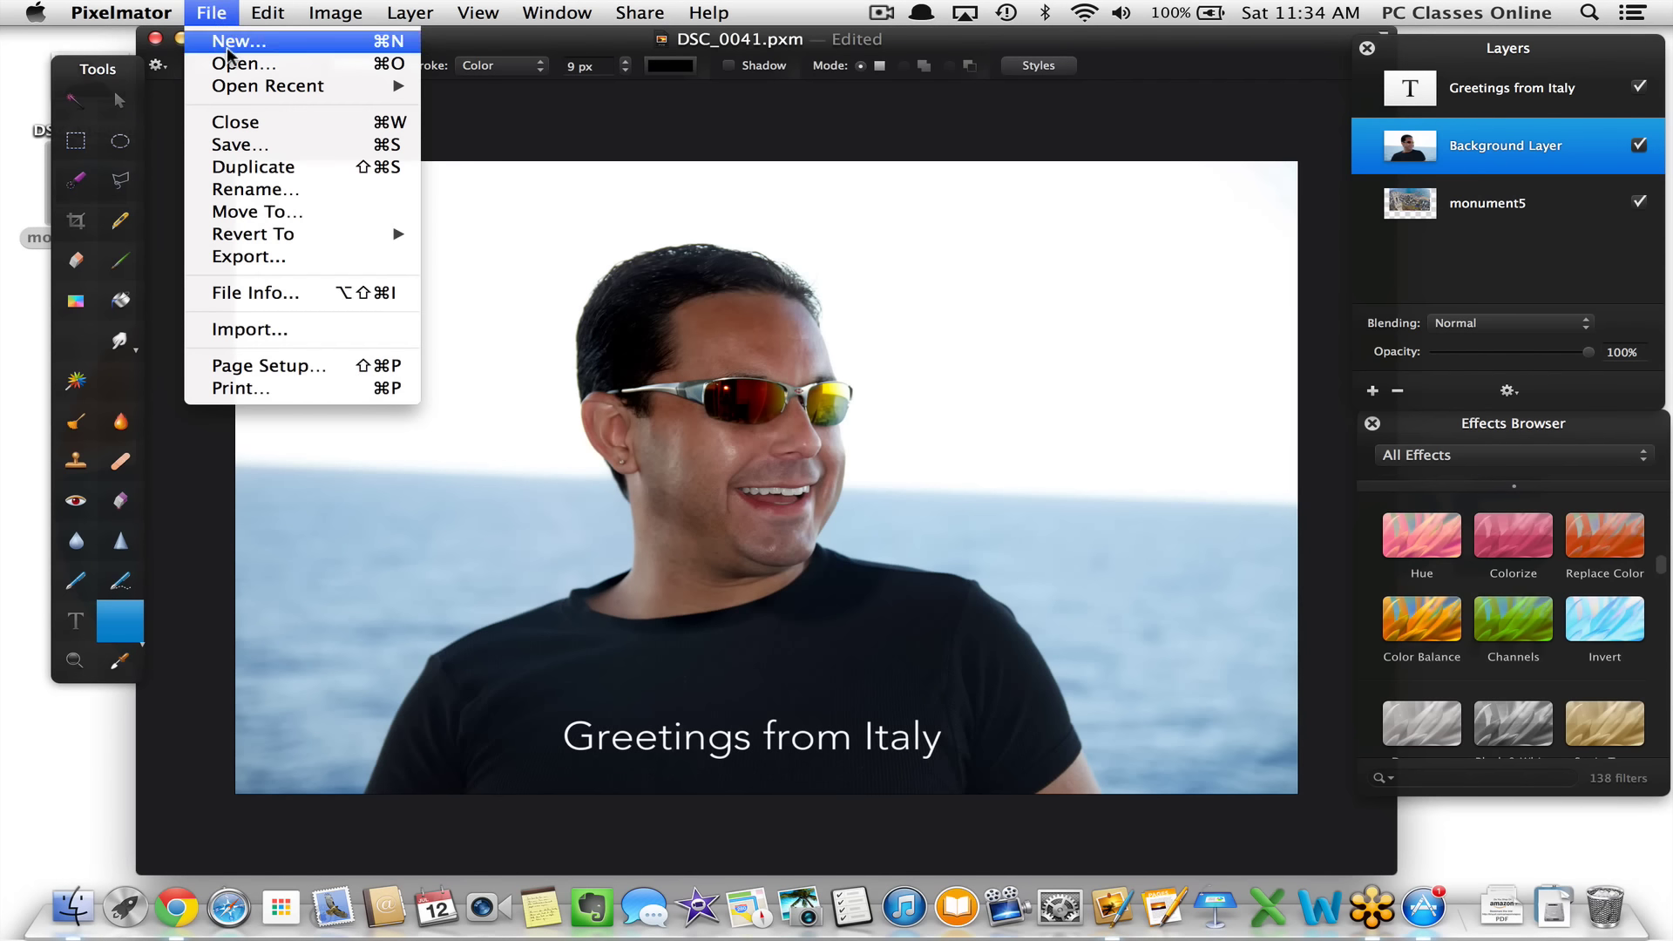
{"action": "left_click", "coordinate": [228, 41]}
{"action": "type", "text": "7"}
{"action": "key", "text": "Return"}
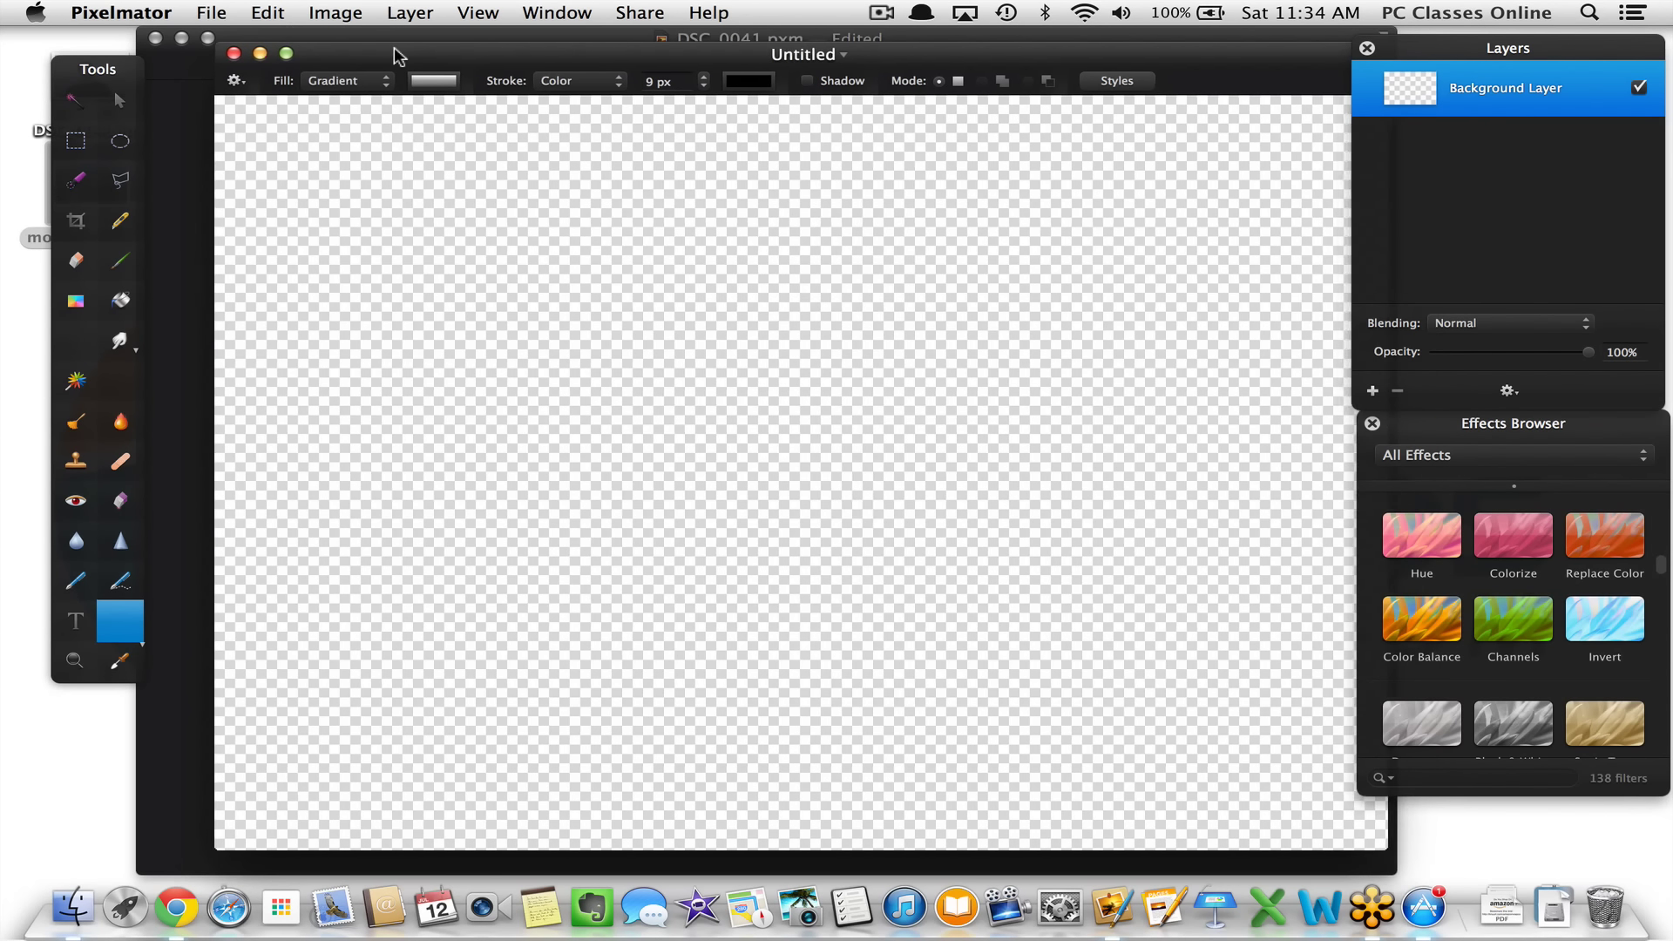
Draw a large rectangle Shape layer covering most of the Untitled canvas
{"action": "left_click_drag", "start_coordinate": [394, 52], "coordinate": [389, 52]}
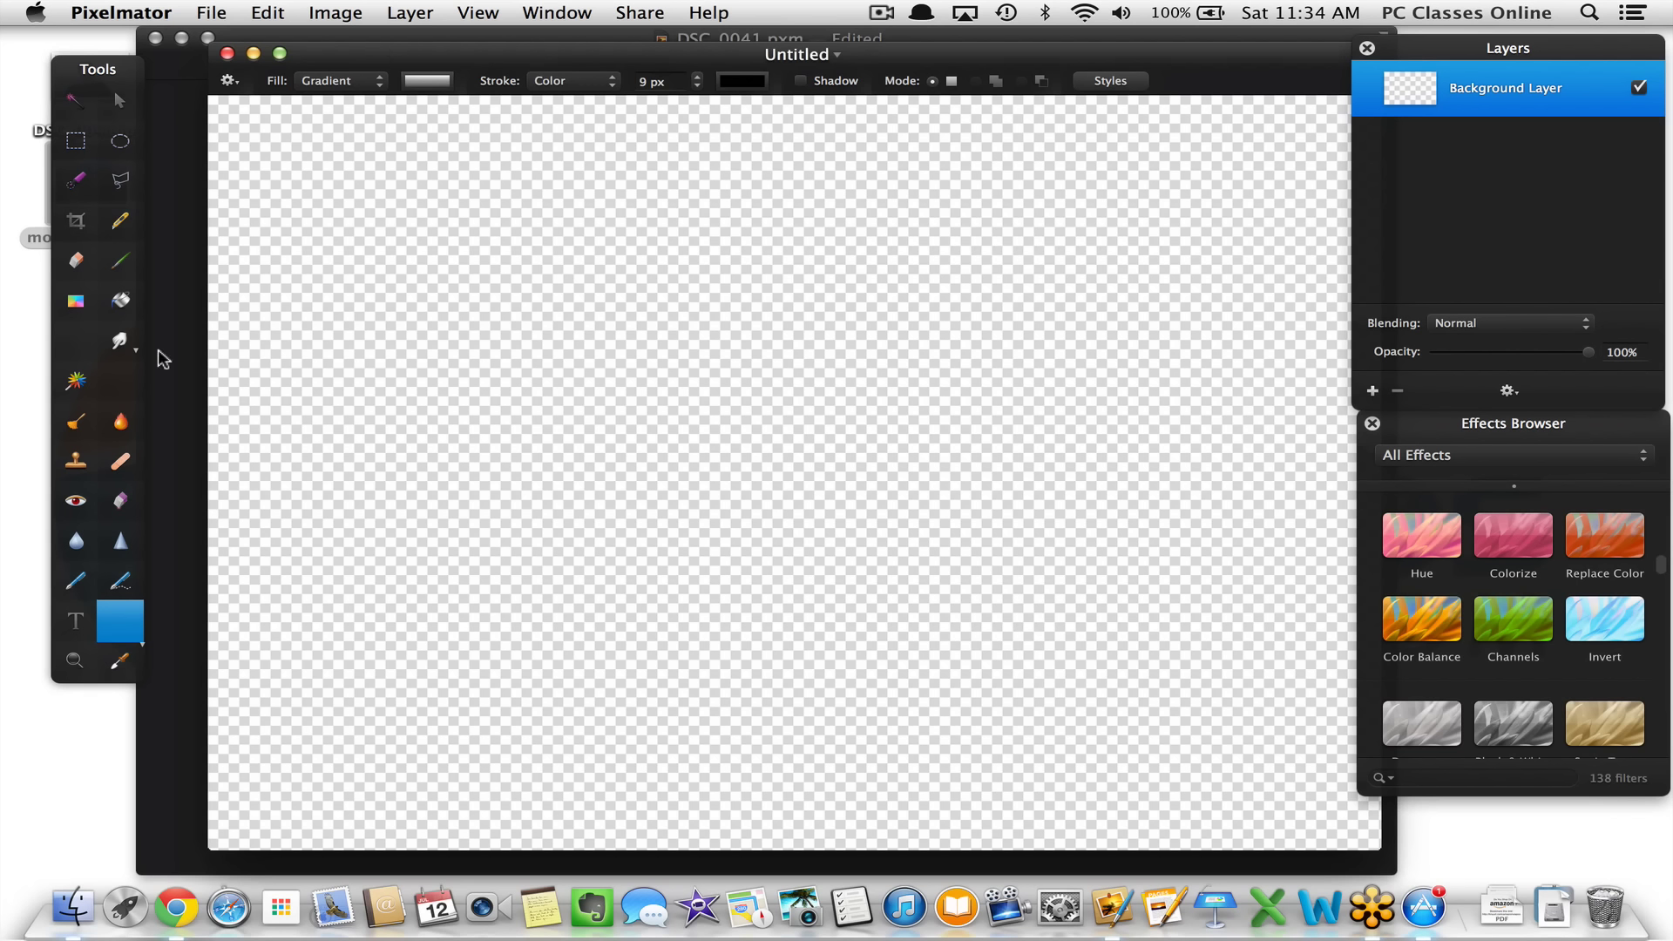
{"action": "left_click", "coordinate": [135, 632]}
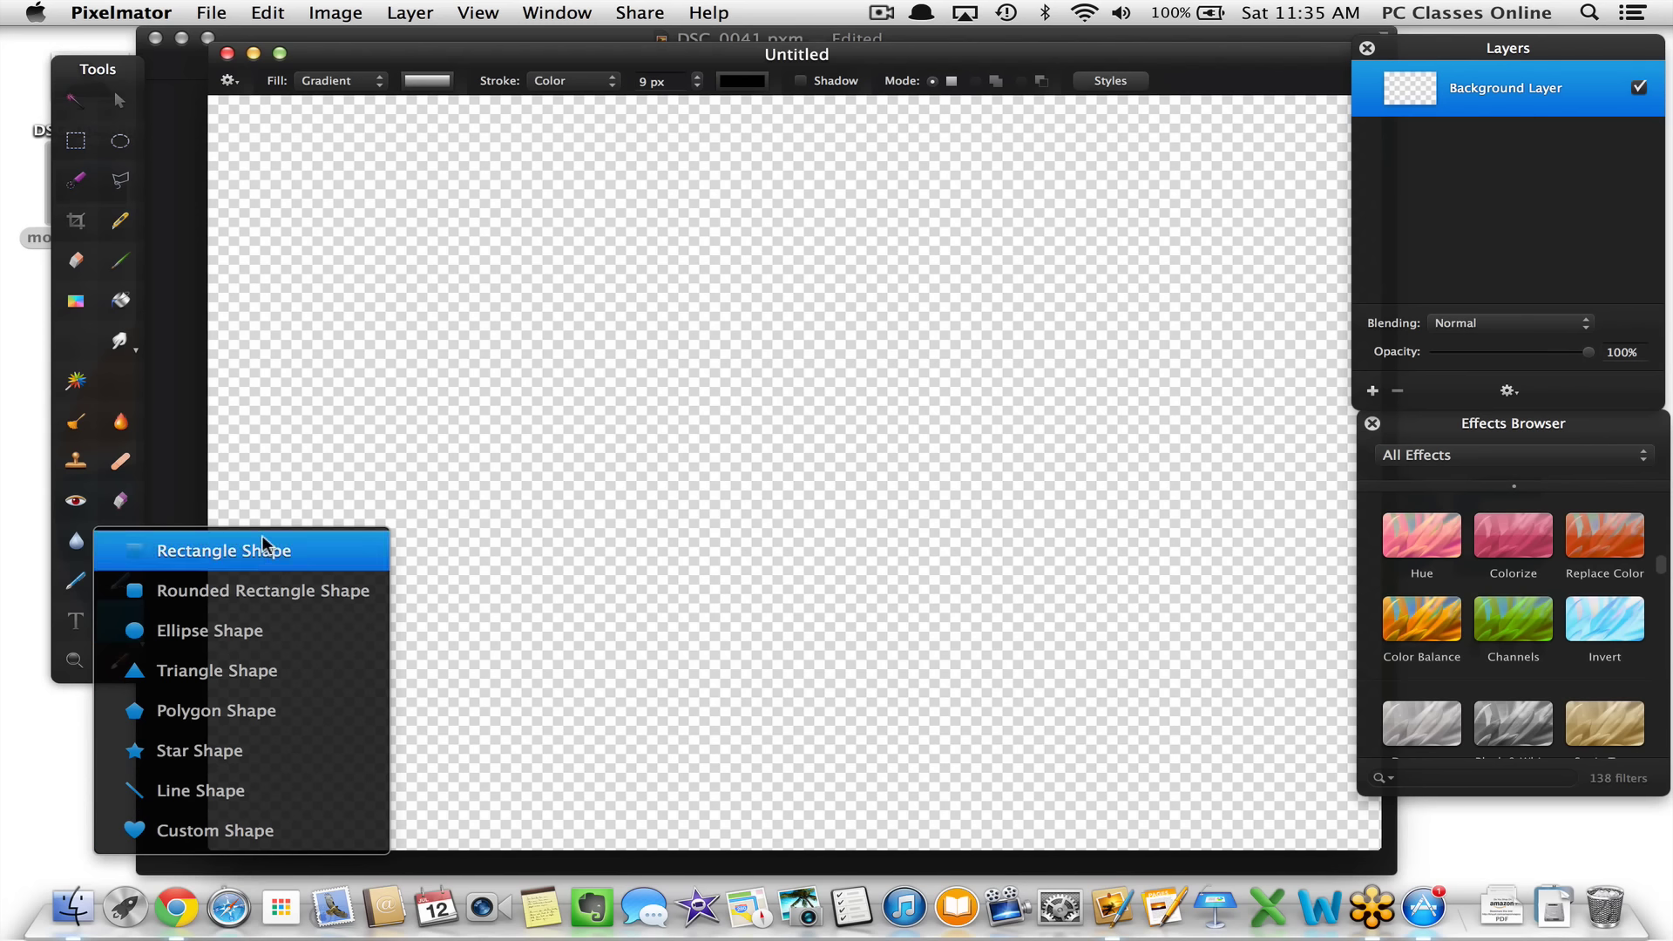
{"action": "left_click", "coordinate": [125, 833]}
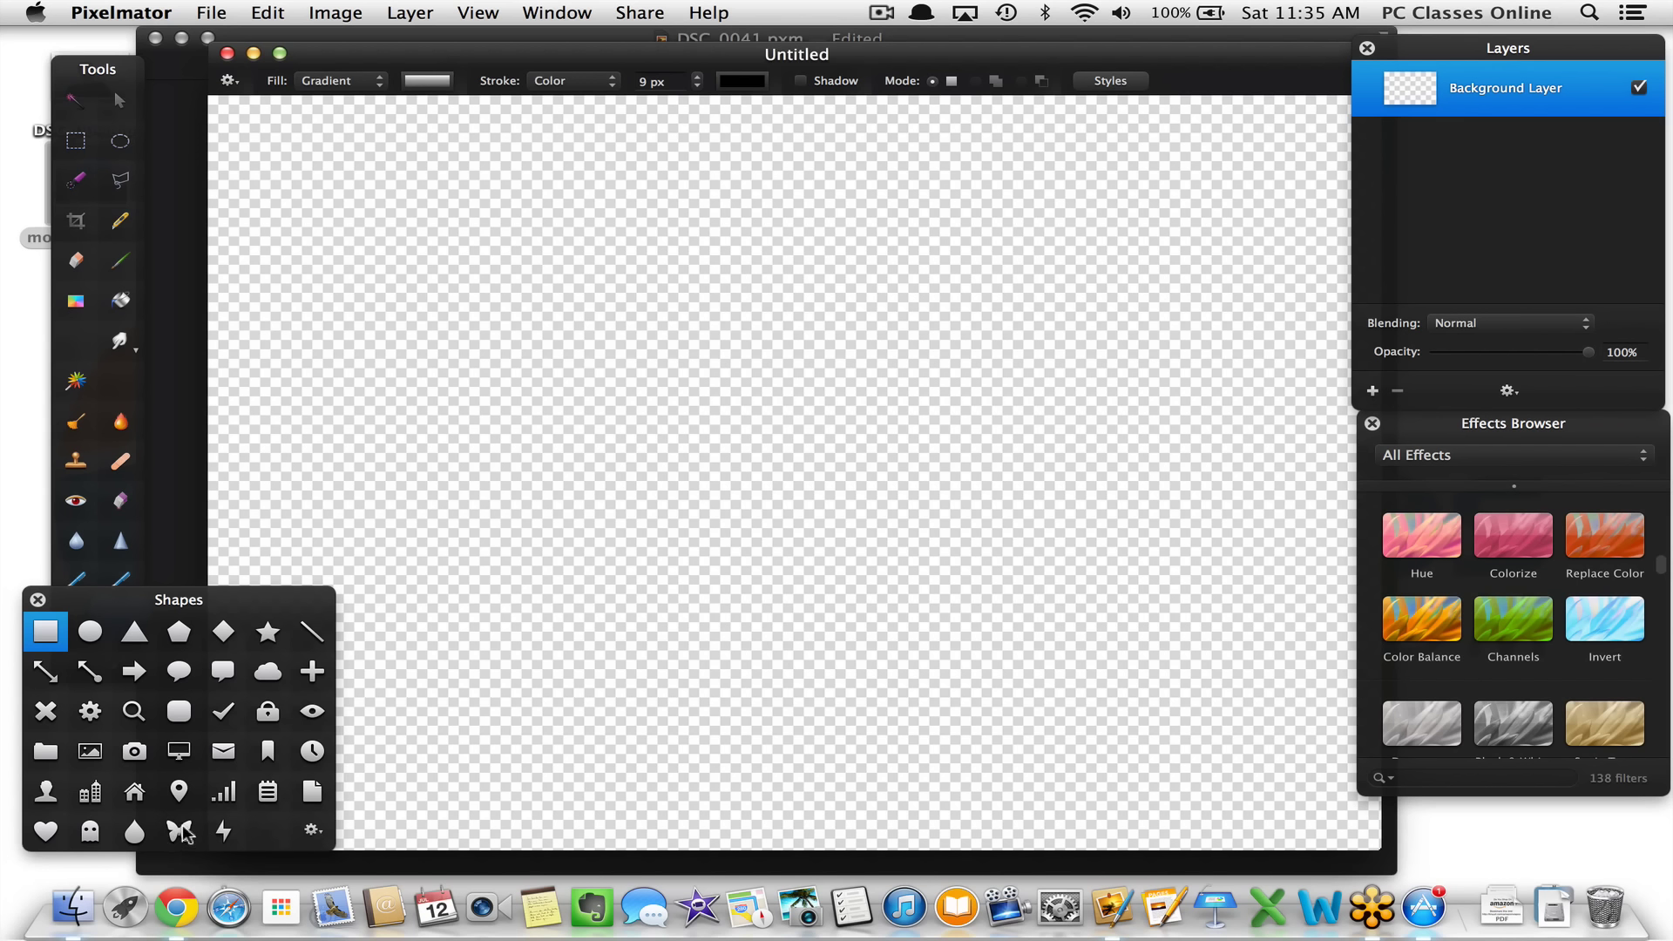
{"action": "left_click", "coordinate": [40, 602]}
{"action": "left_click", "coordinate": [121, 623]}
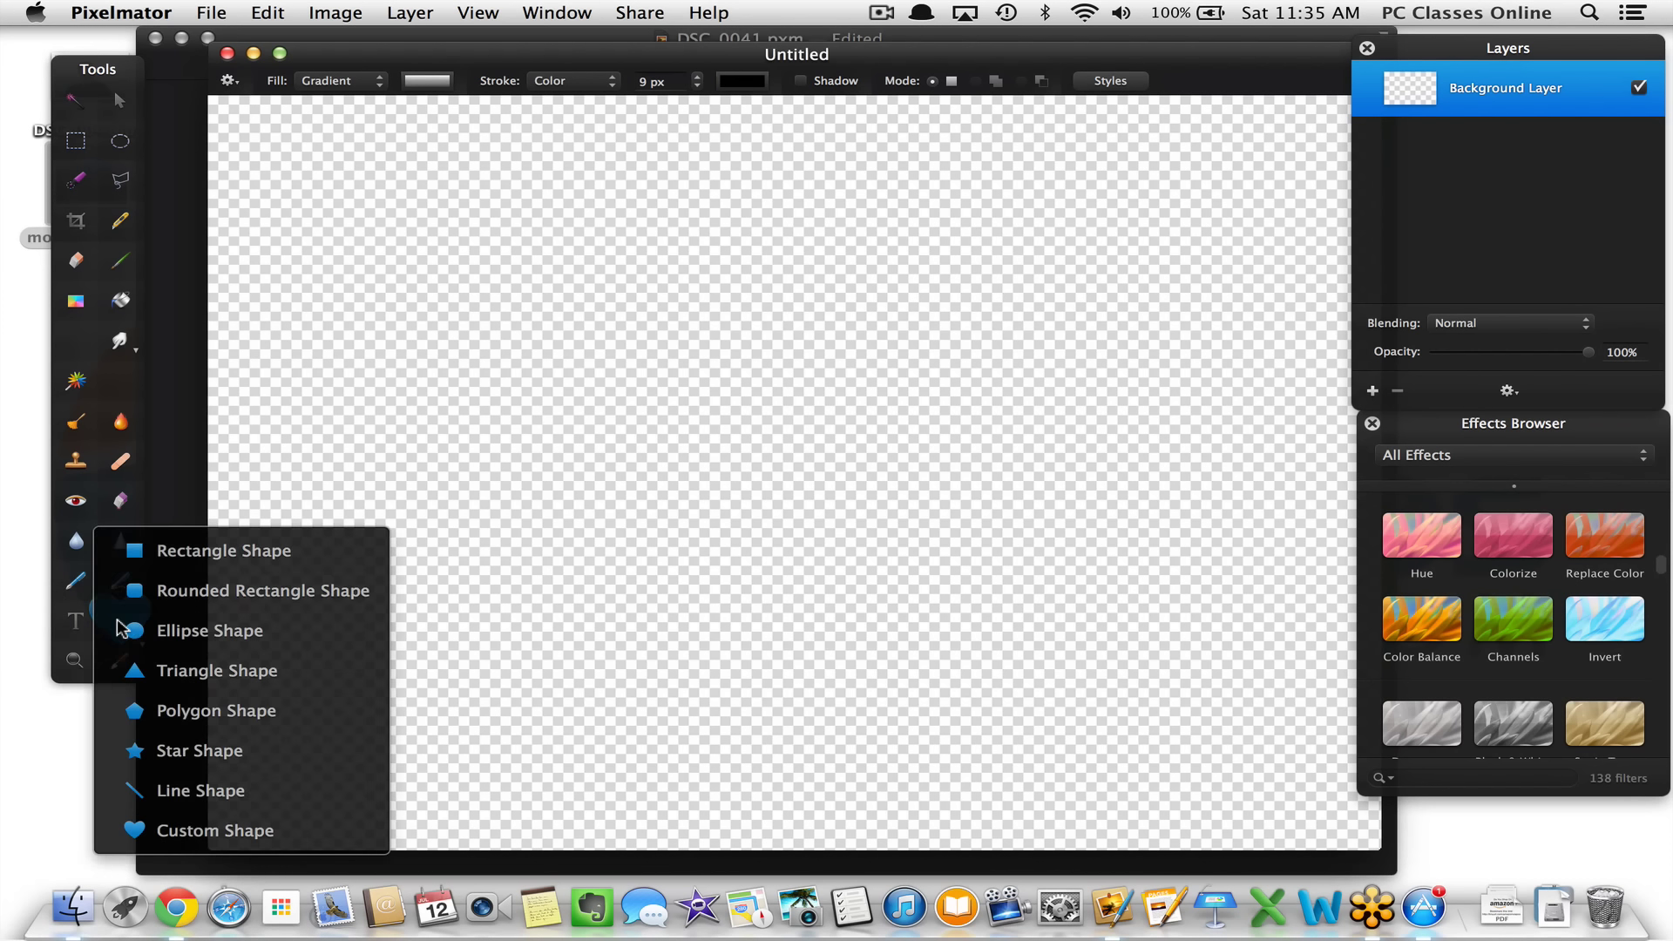
{"action": "left_click", "coordinate": [197, 559]}
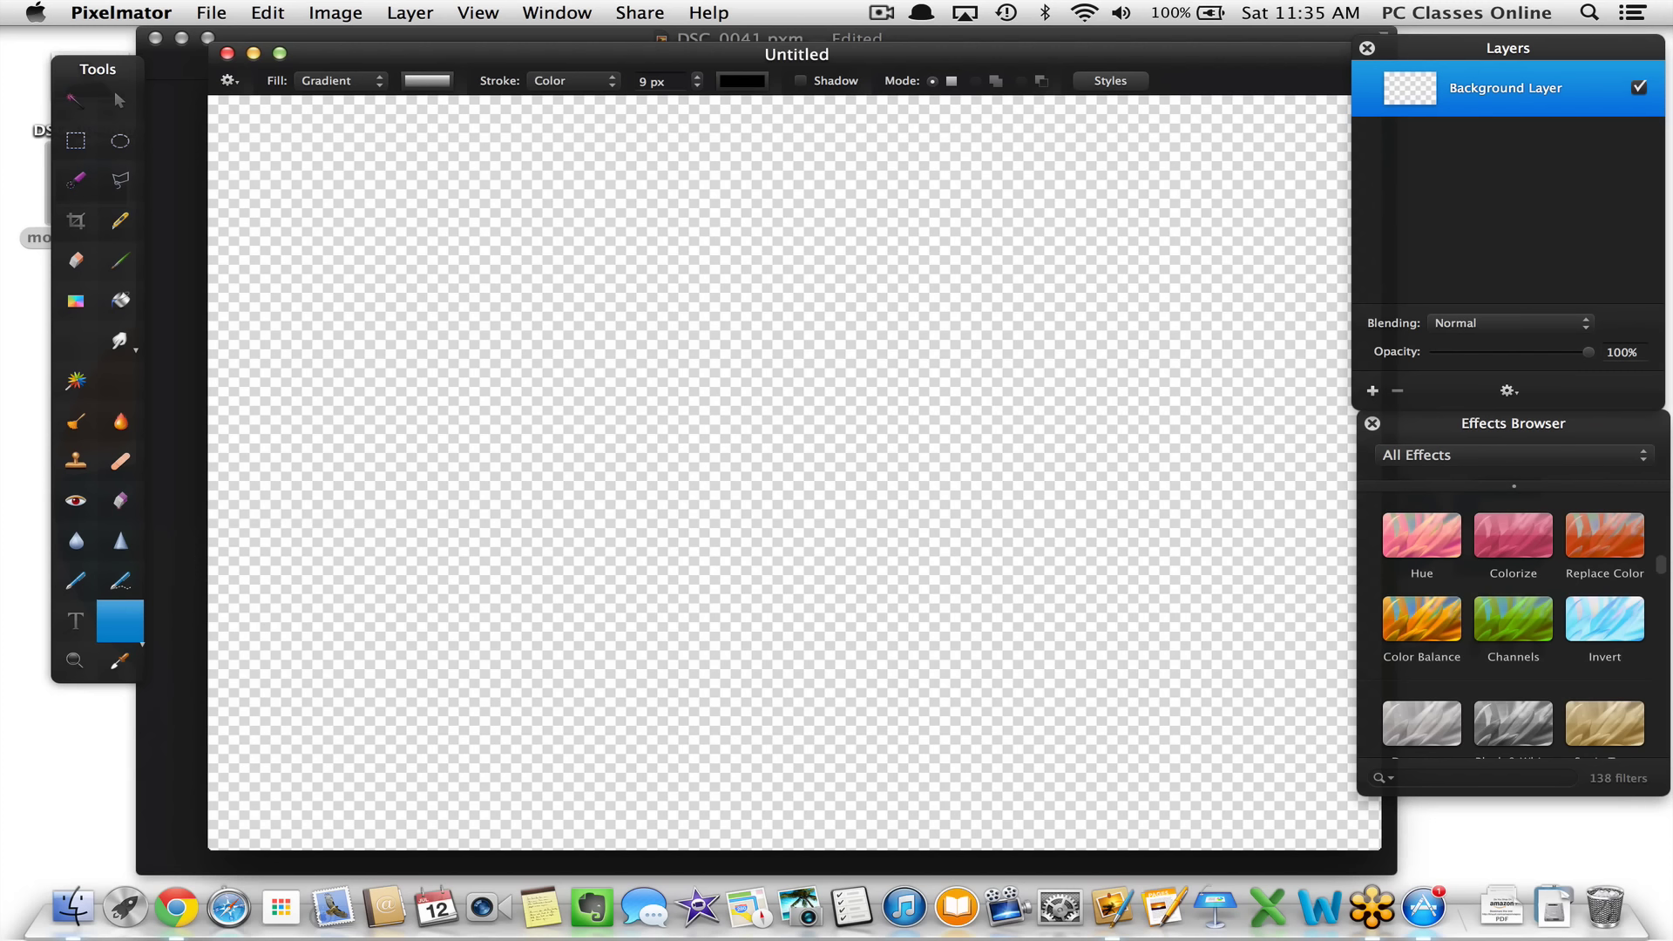
{"action": "left_click_drag", "start_coordinate": [300, 162], "coordinate": [991, 569]}
{"action": "left_click_drag", "start_coordinate": [1103, 642], "coordinate": [1289, 774]}
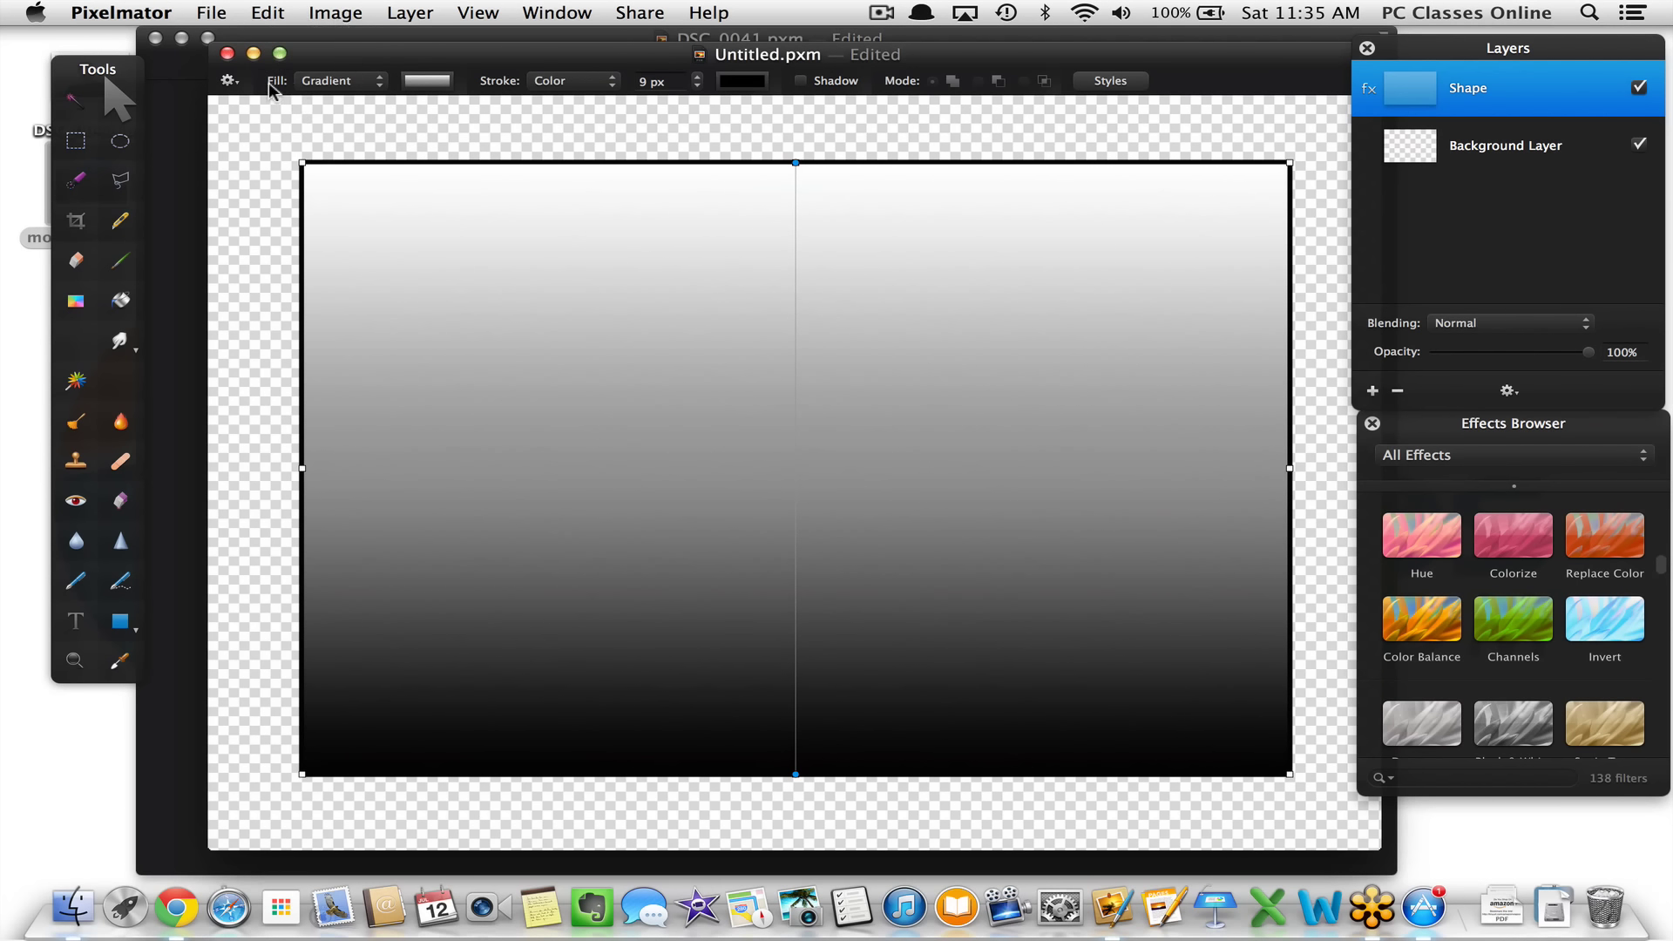
{"action": "left_click", "coordinate": [330, 83]}
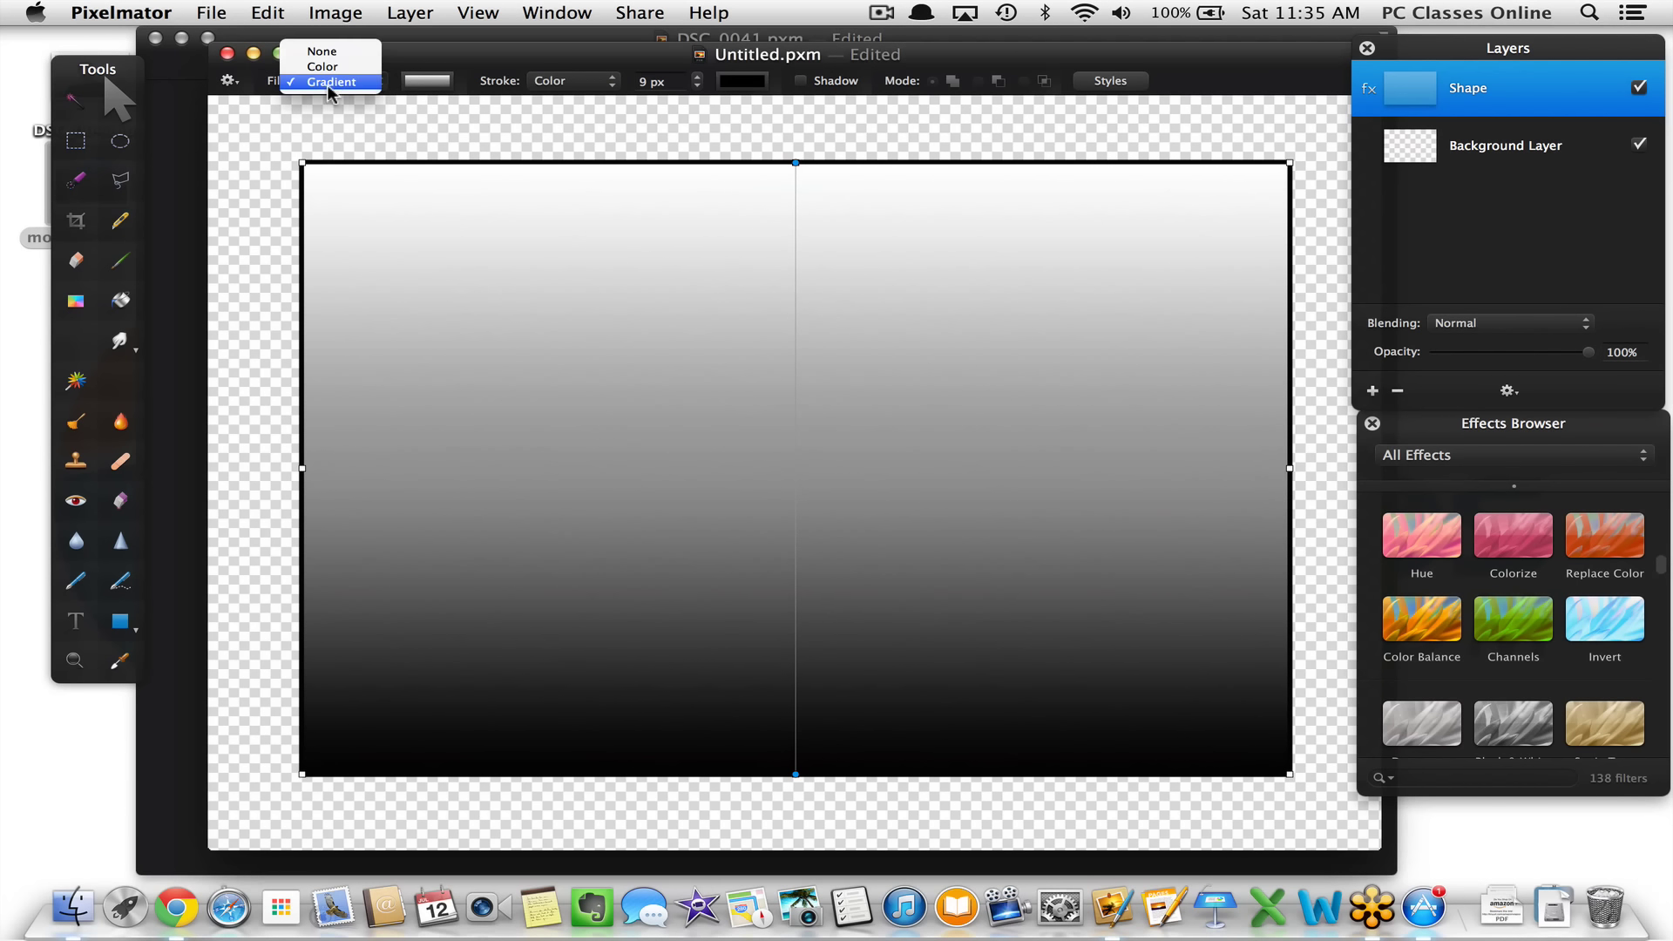
Fill the rectangle with the cyan gradient preset
{"action": "left_click", "coordinate": [371, 68]}
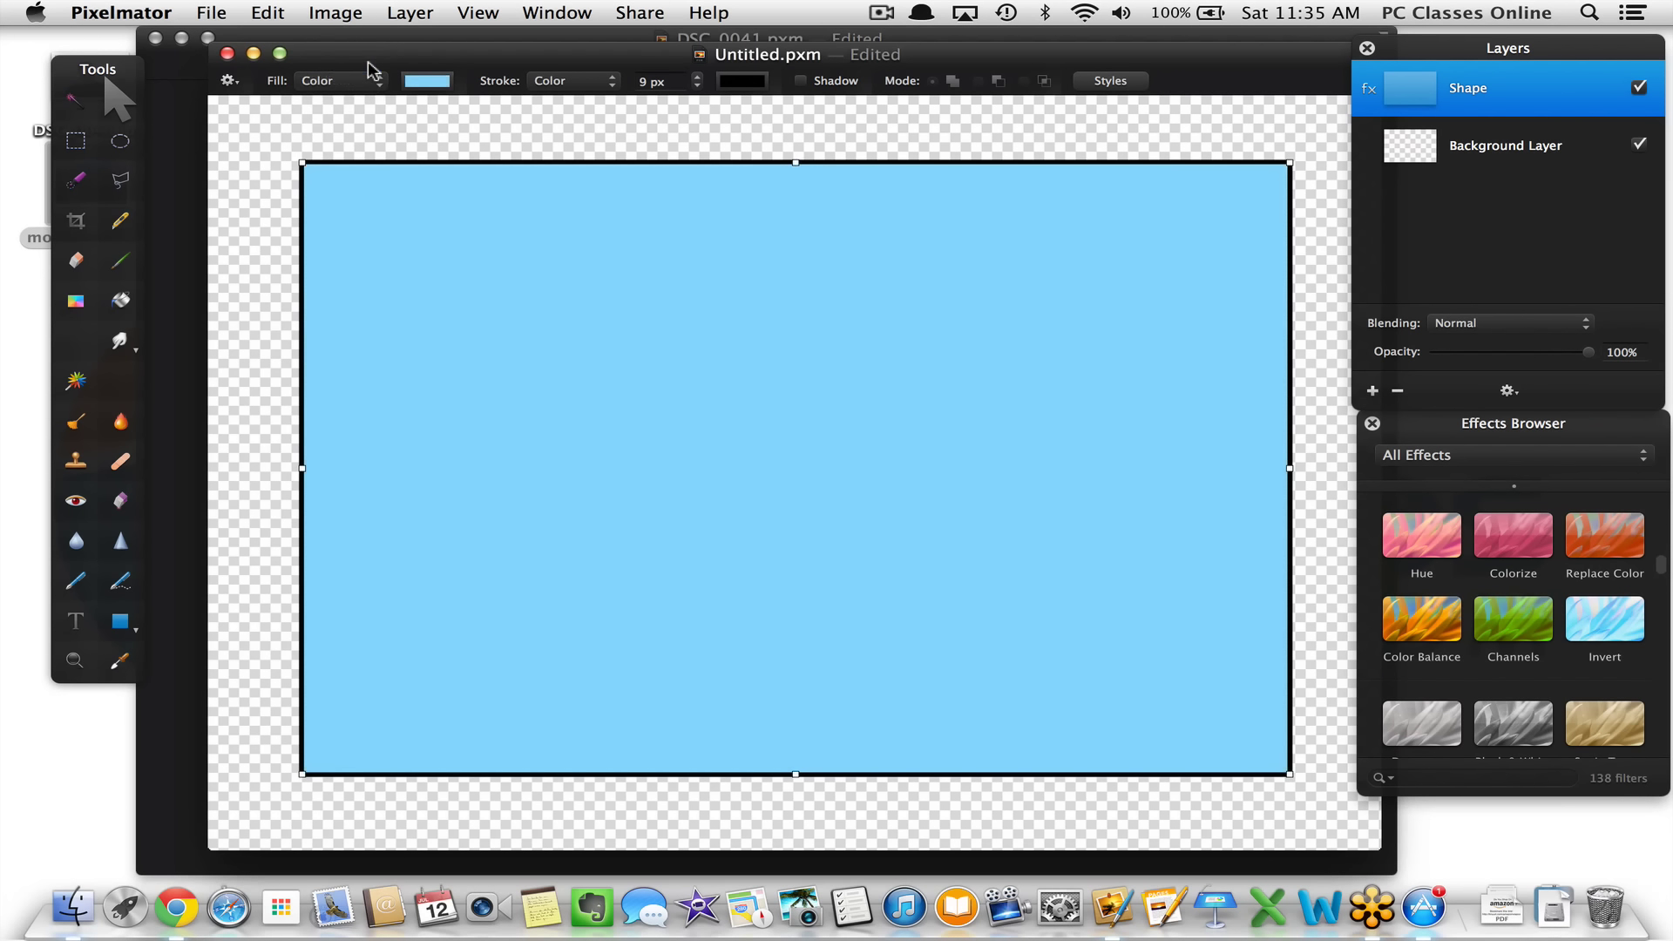
{"action": "left_click", "coordinate": [366, 84]}
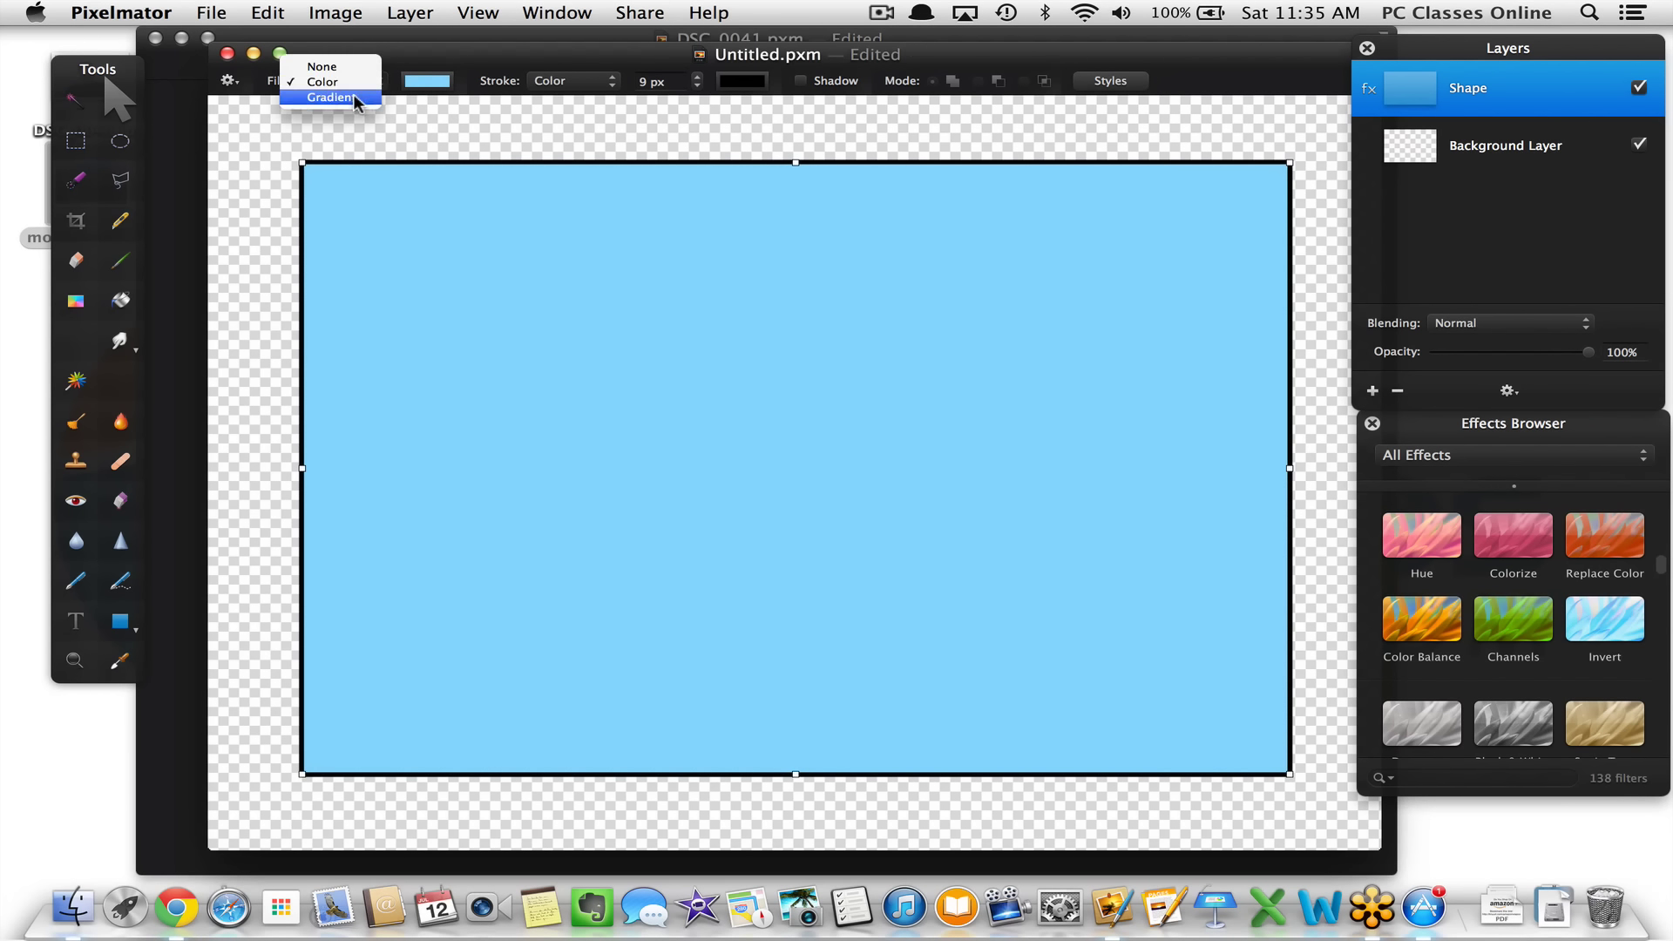
{"action": "left_click", "coordinate": [356, 102]}
{"action": "left_click", "coordinate": [441, 82]}
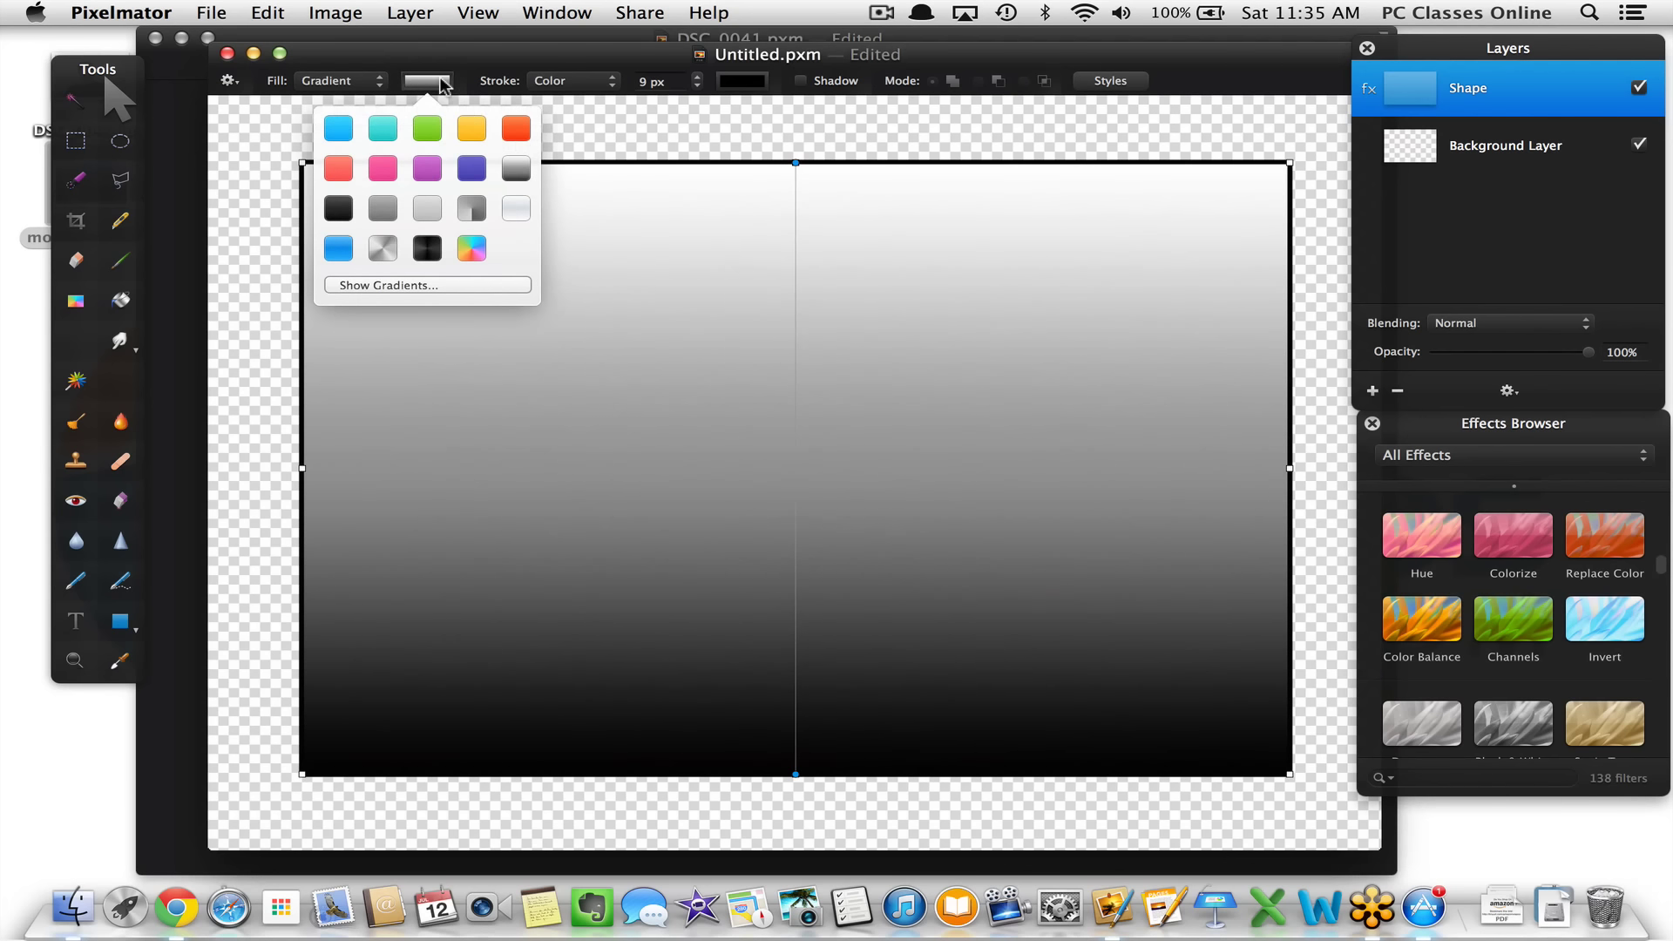
{"action": "left_click", "coordinate": [428, 250]}
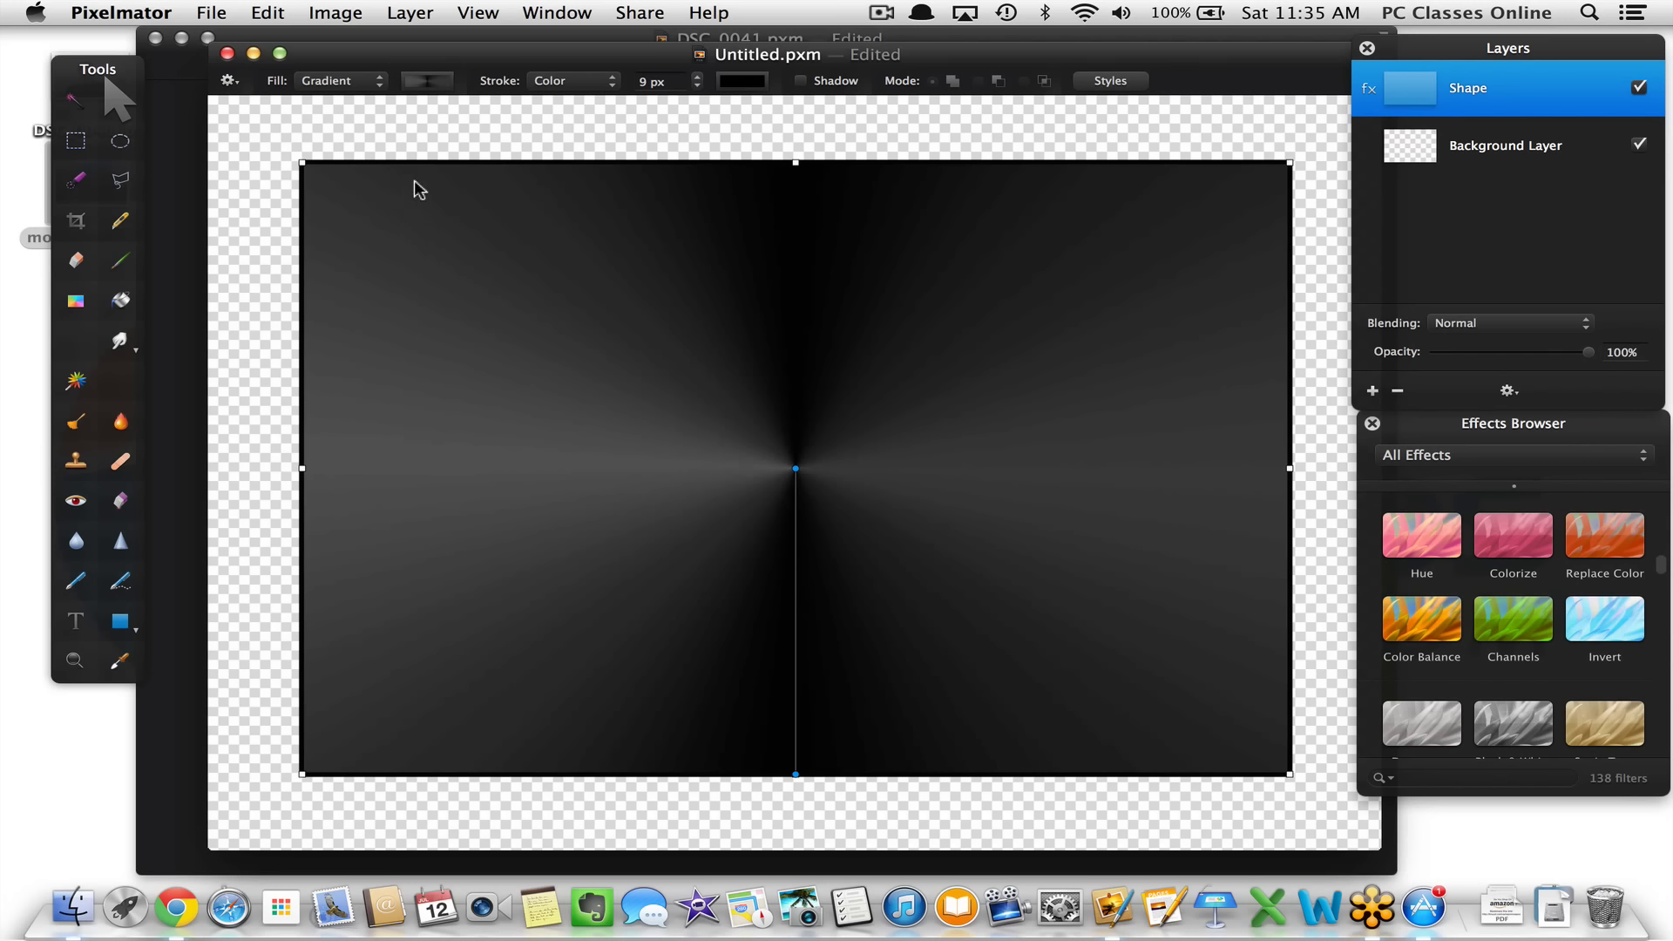
{"action": "left_click", "coordinate": [430, 81]}
{"action": "left_click", "coordinate": [408, 118]}
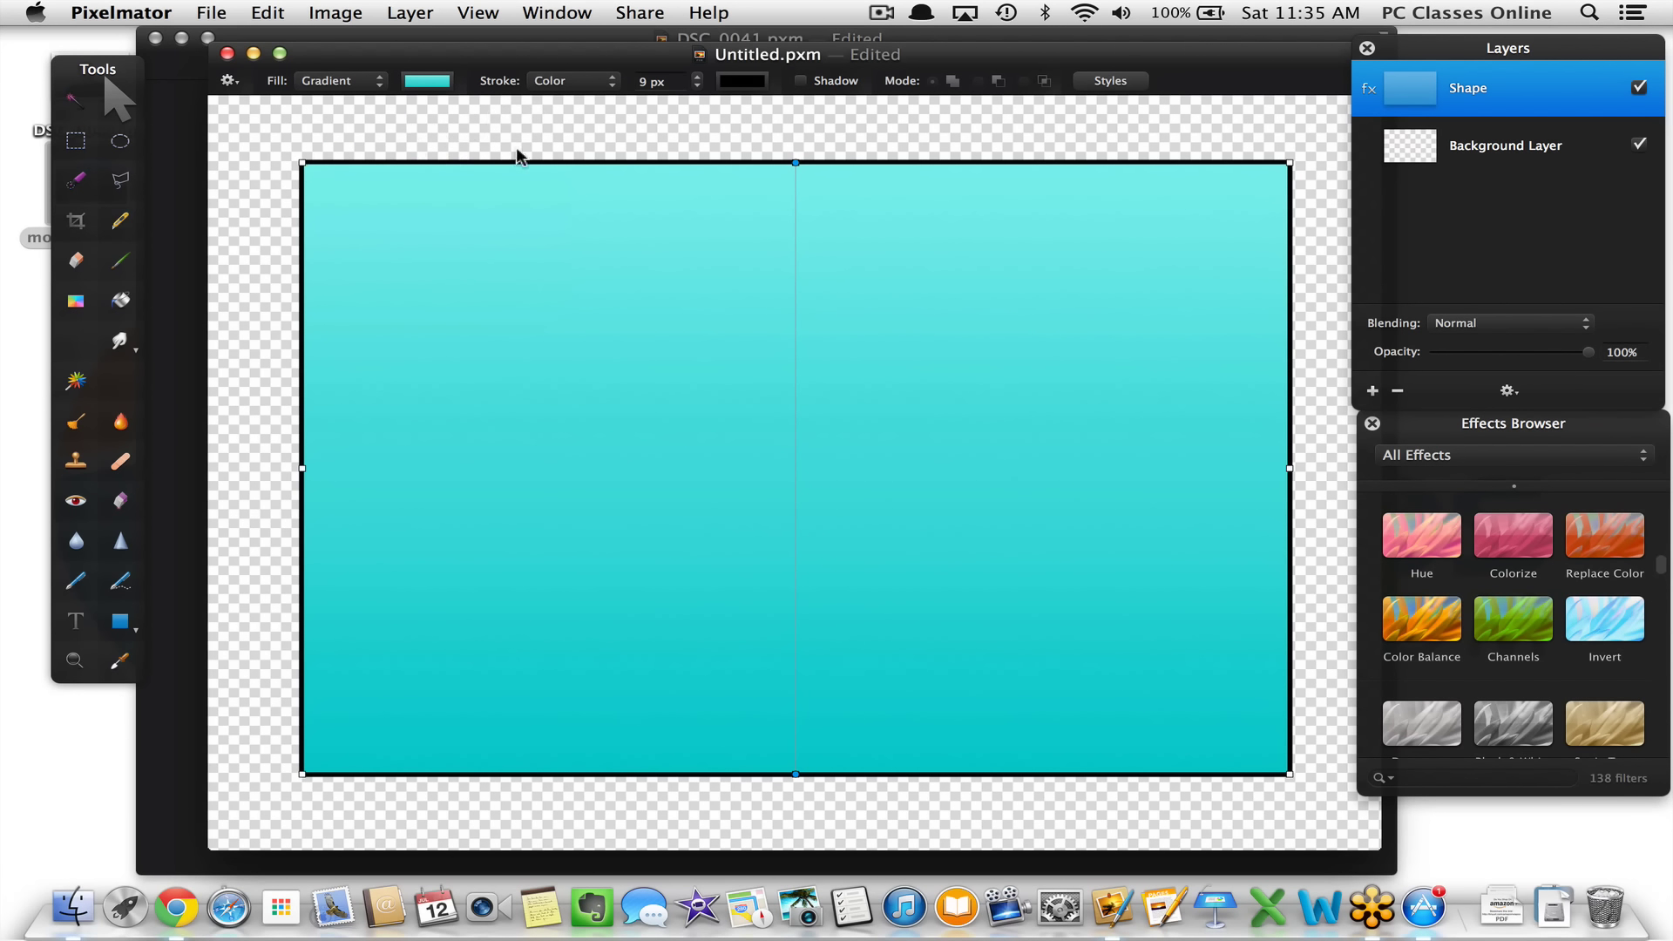
Set the rectangle's stroke to None and turn off its shadow
{"action": "left_click", "coordinate": [558, 83]}
{"action": "left_click", "coordinate": [555, 88]}
{"action": "left_click", "coordinate": [589, 87]}
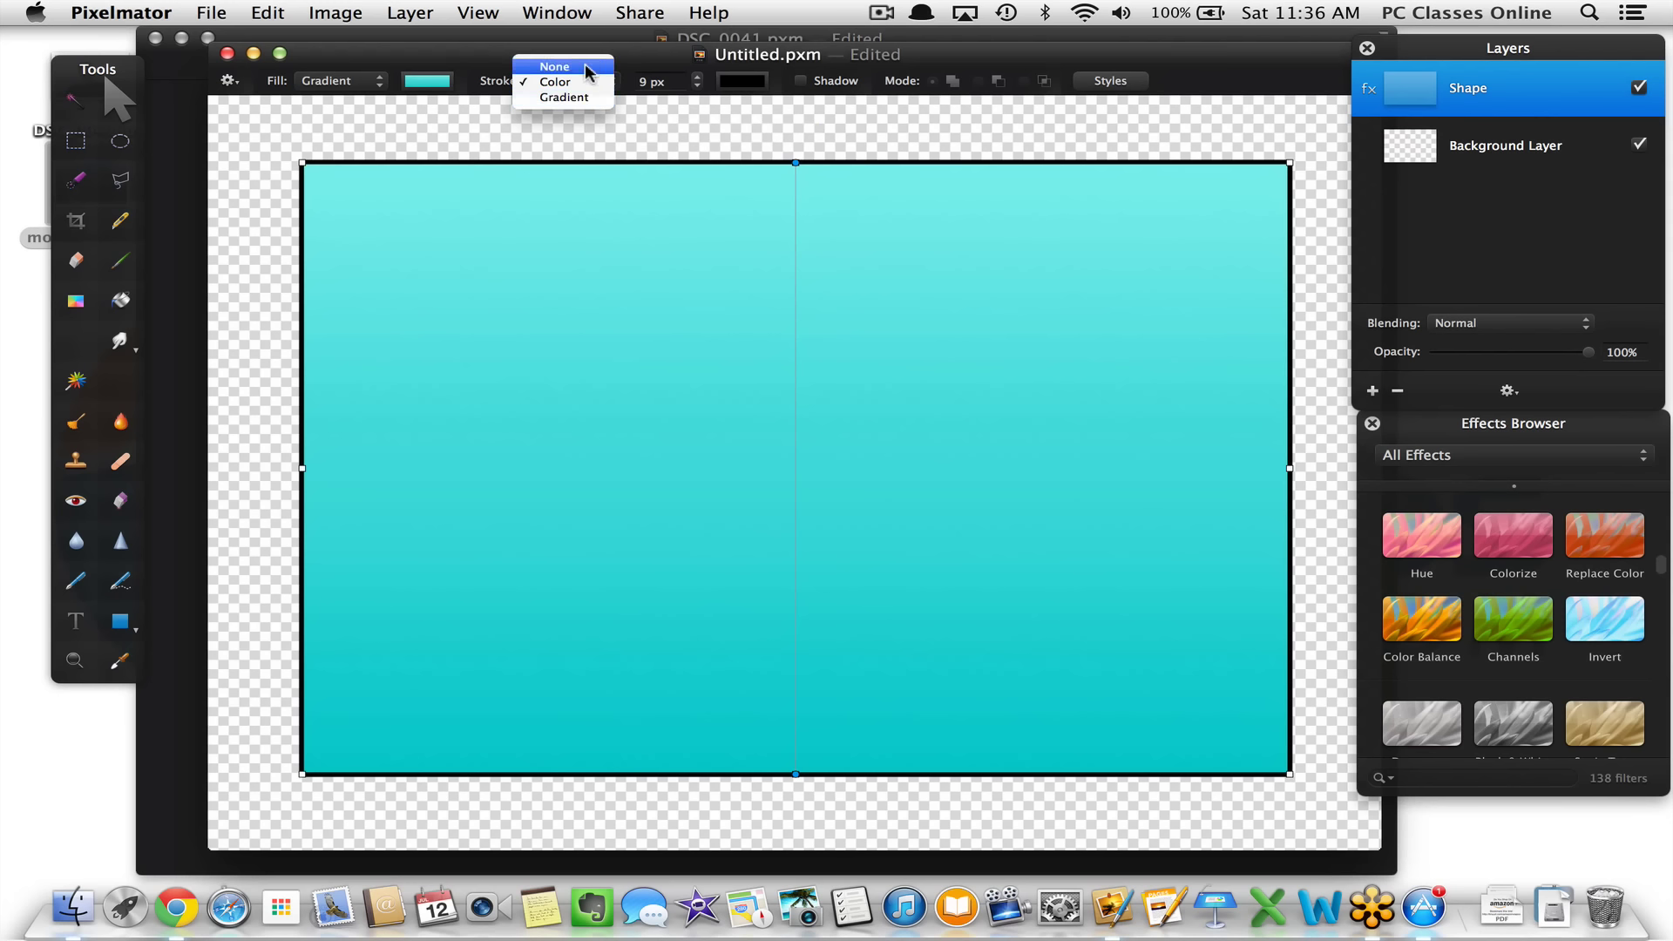
{"action": "left_click", "coordinate": [585, 65]}
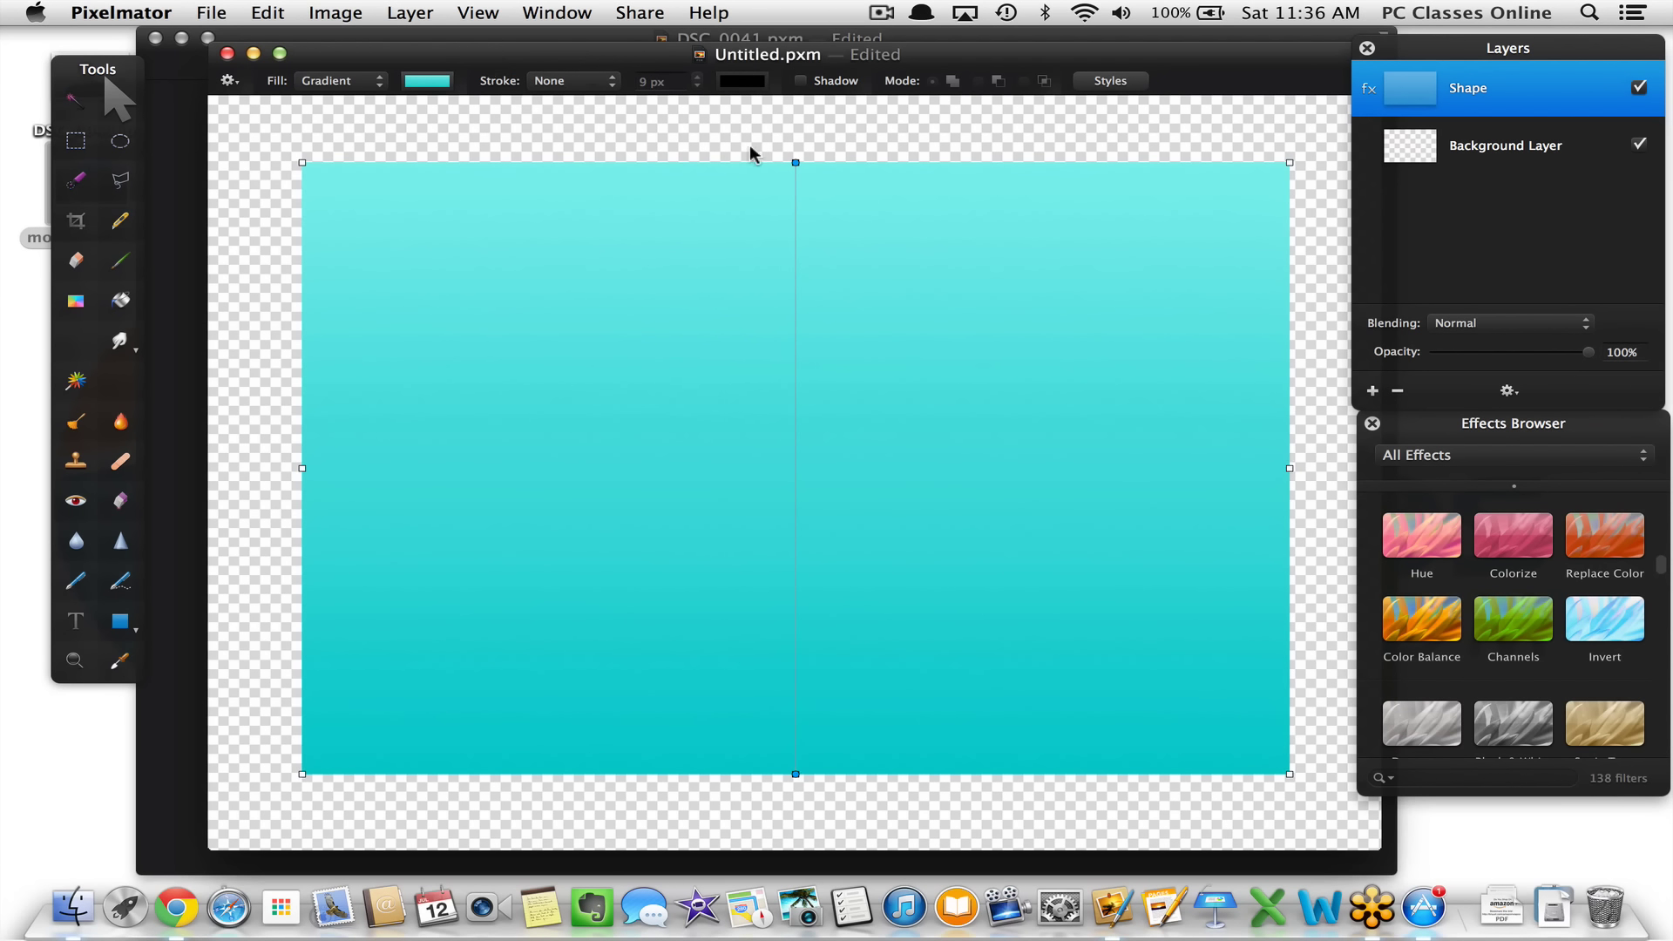
{"action": "left_click", "coordinate": [811, 85]}
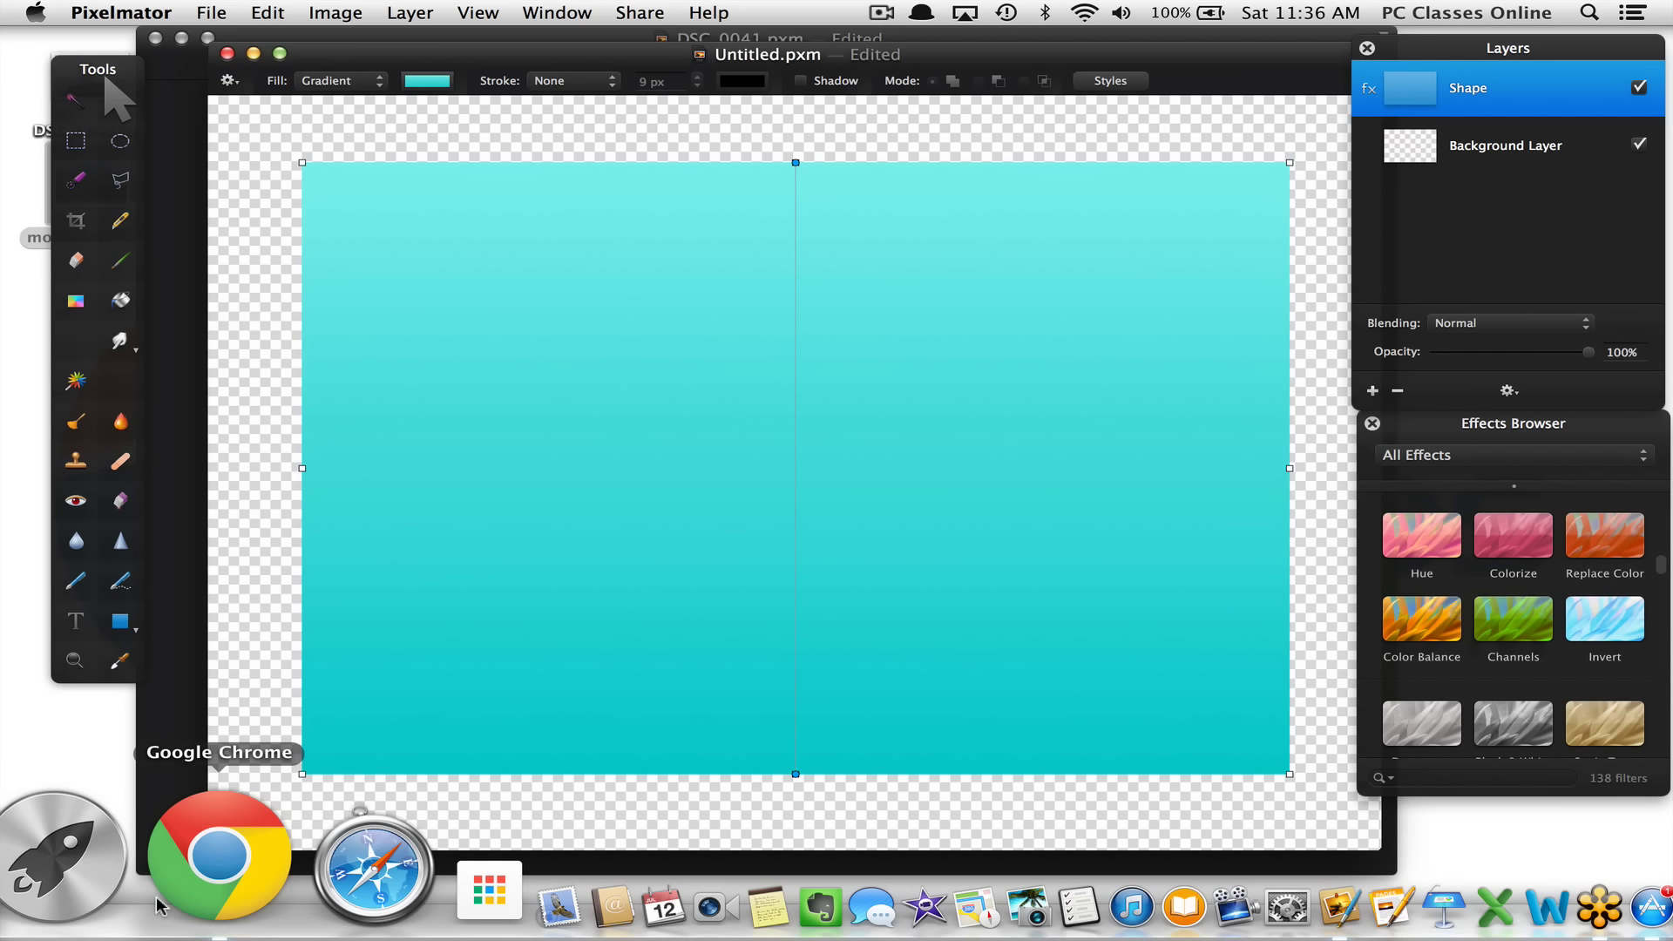
In Chrome, search Google Images for 'pixelmator png' and preview the first logo result
{"action": "left_click", "coordinate": [183, 884]}
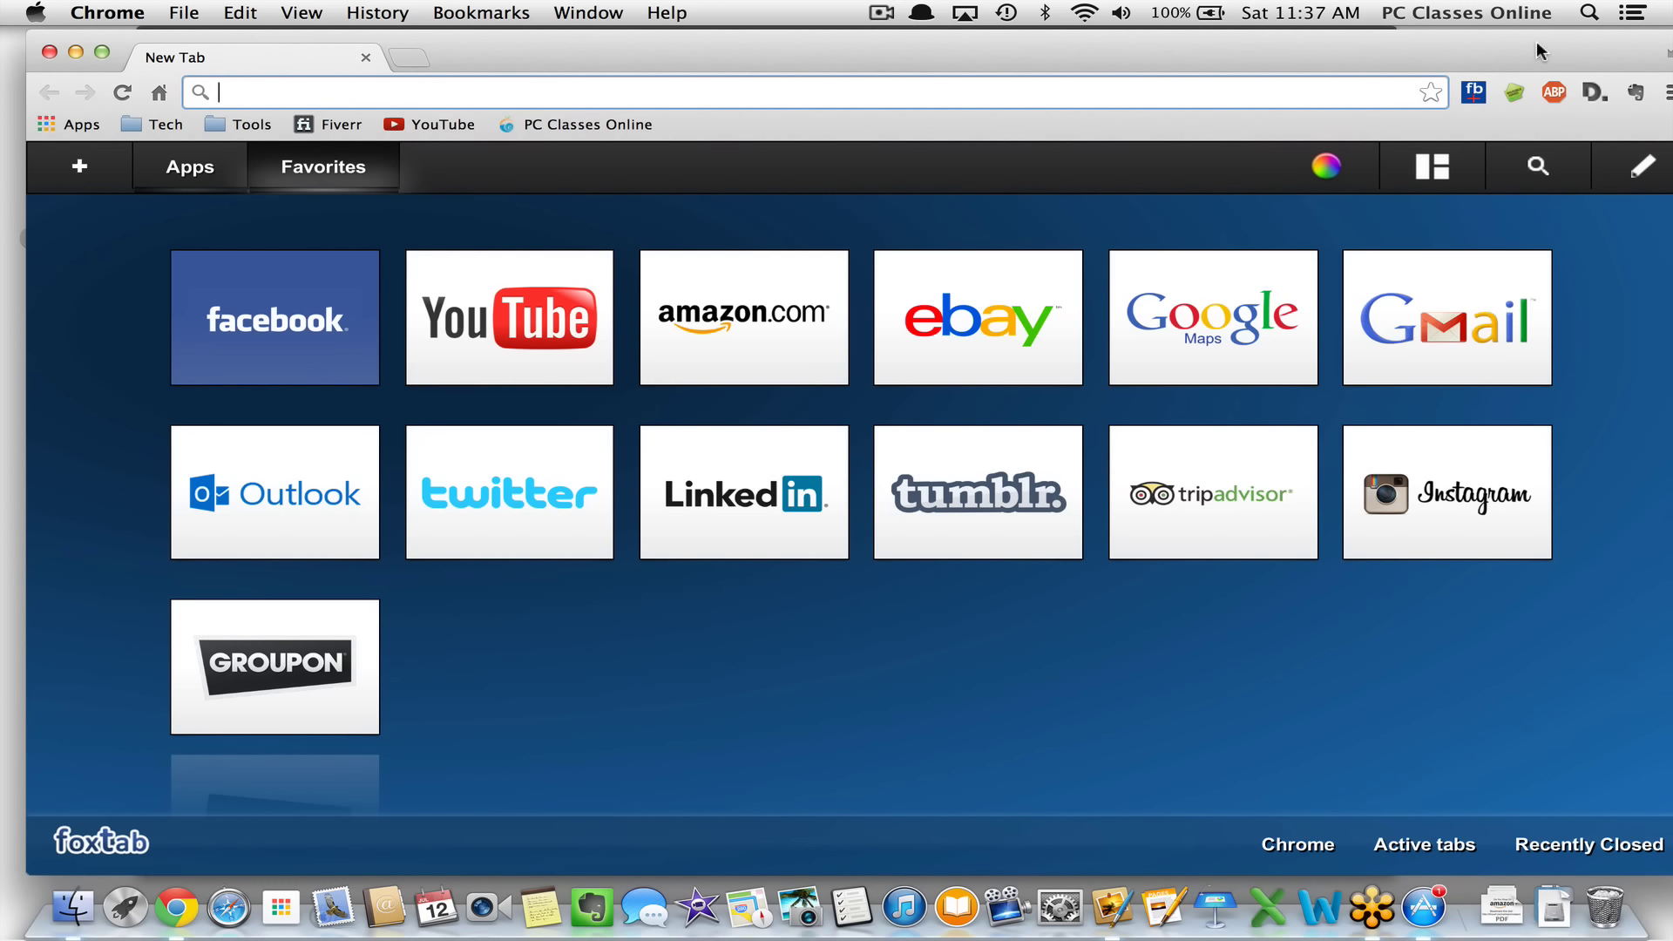
{"action": "type", "text": "images.google.com"}
{"action": "key", "text": "Return"}
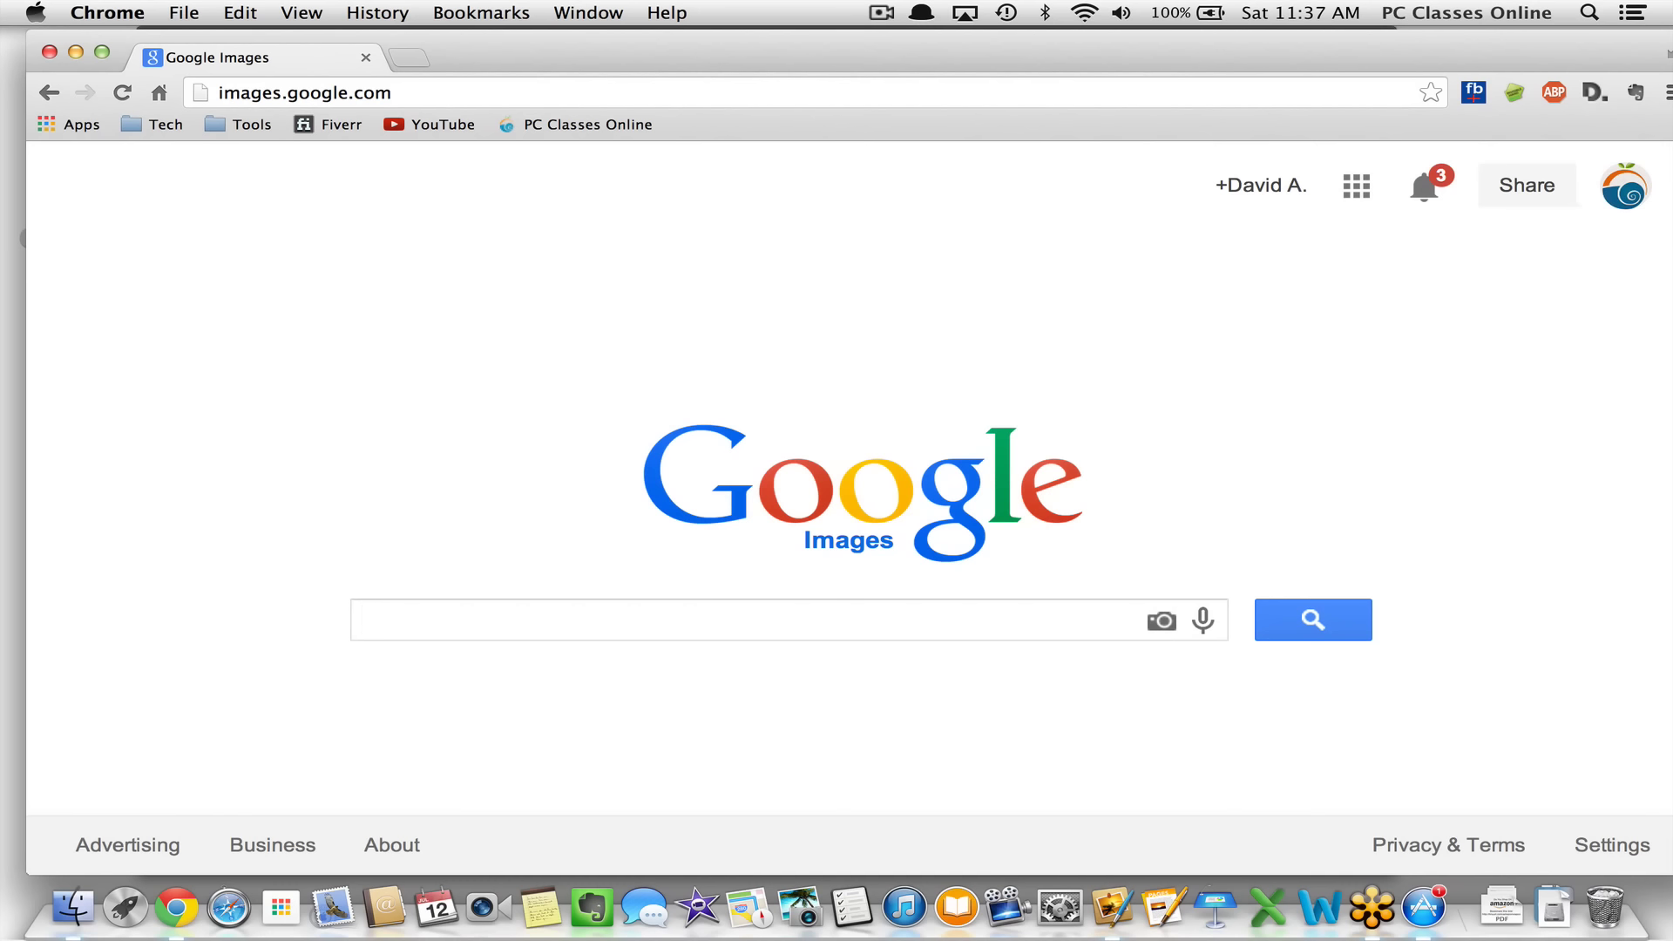
{"action": "type", "text": "pixelmator"}
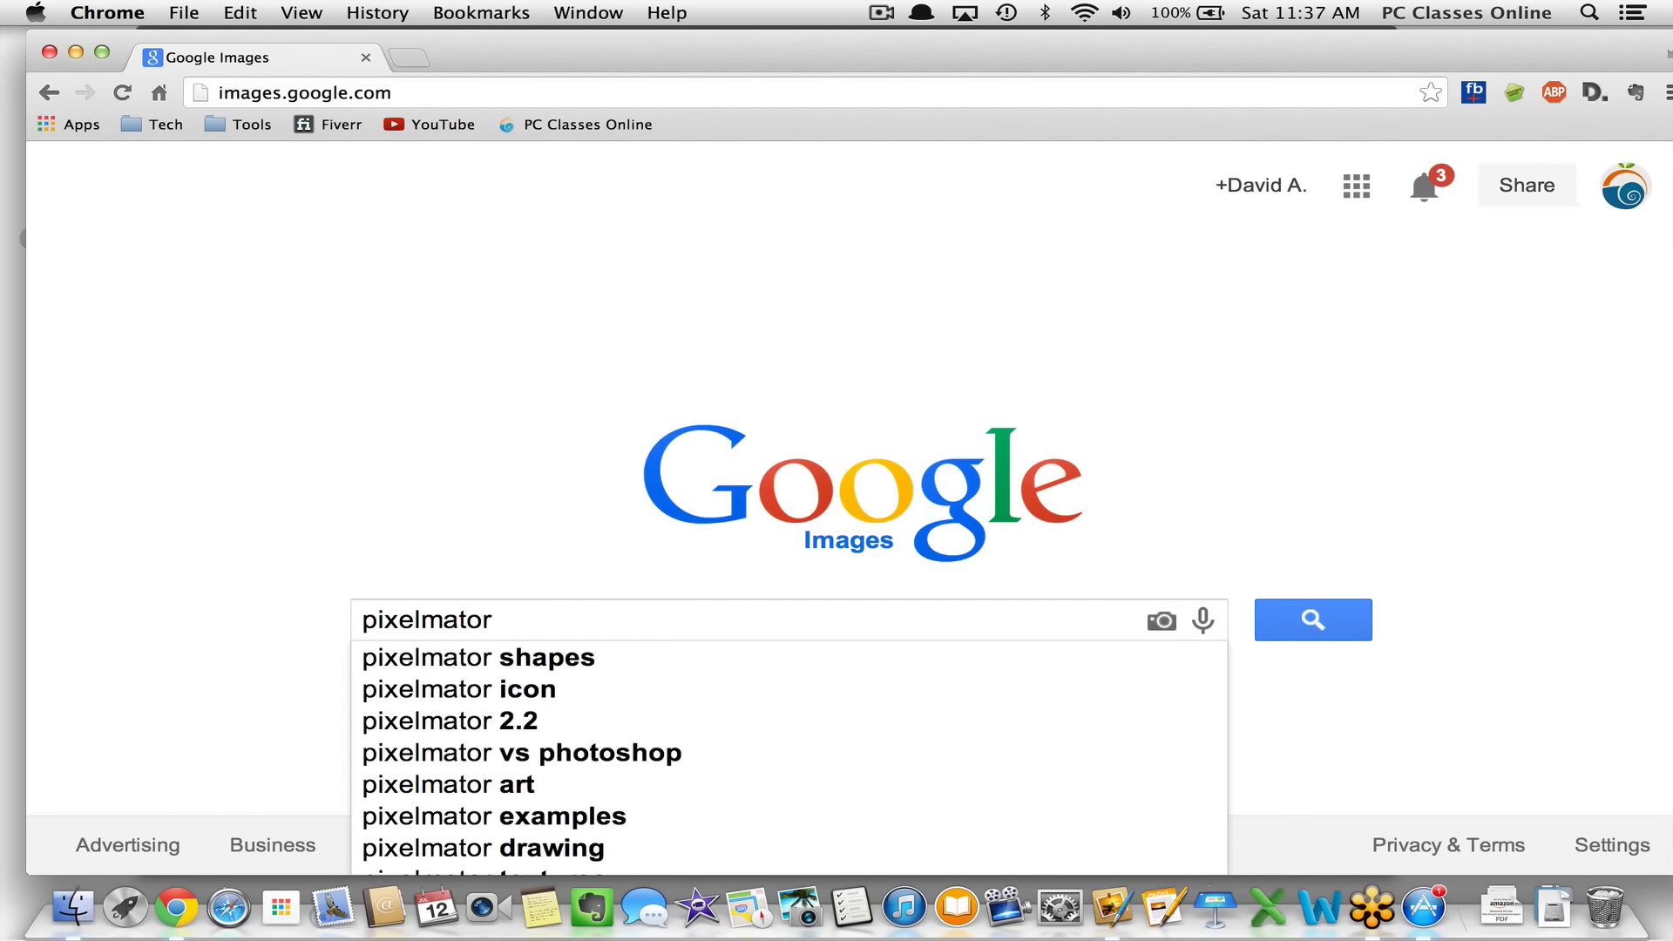
{"action": "type", "text": " png"}
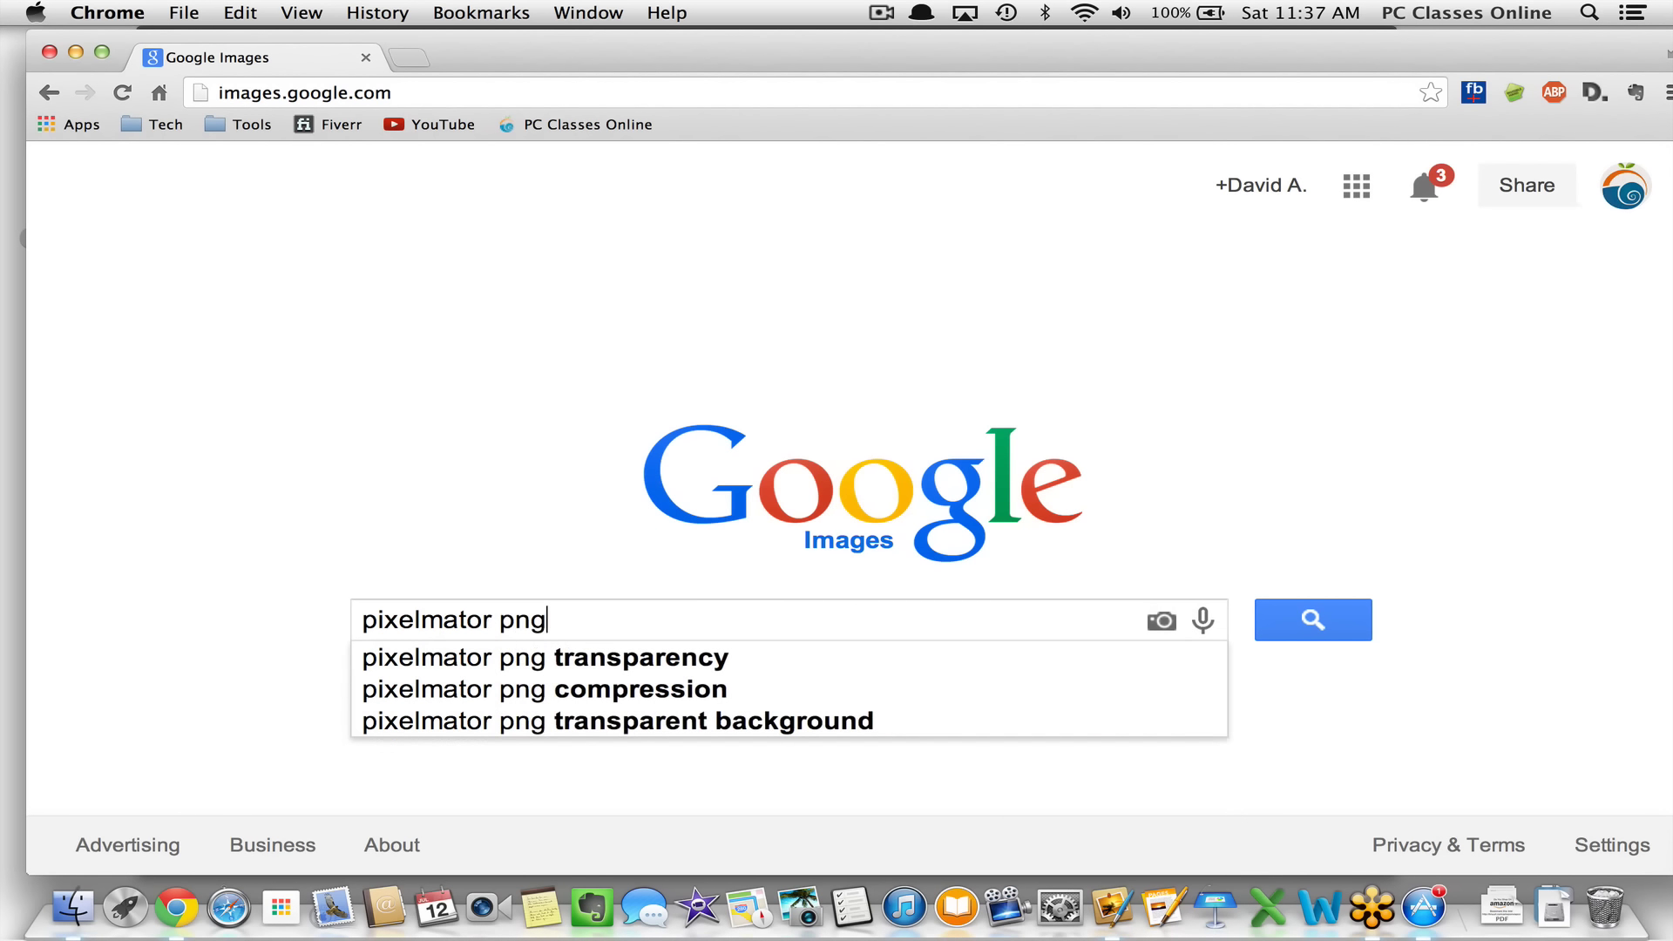
{"action": "key", "text": "Return"}
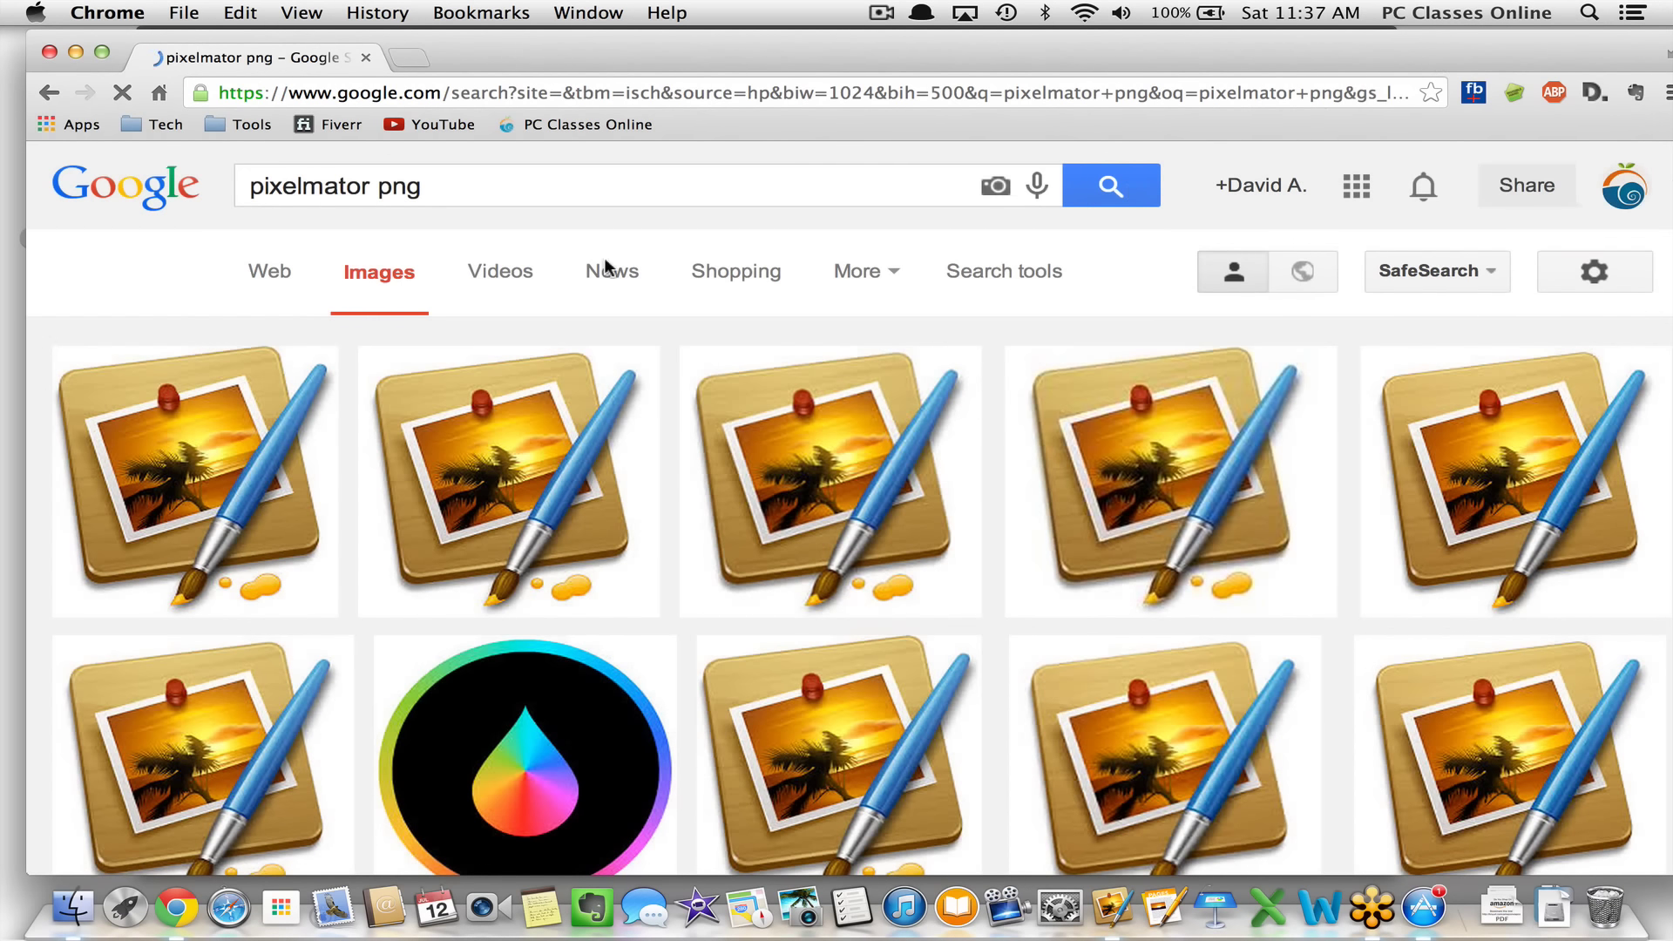
{"action": "left_click", "coordinate": [223, 389]}
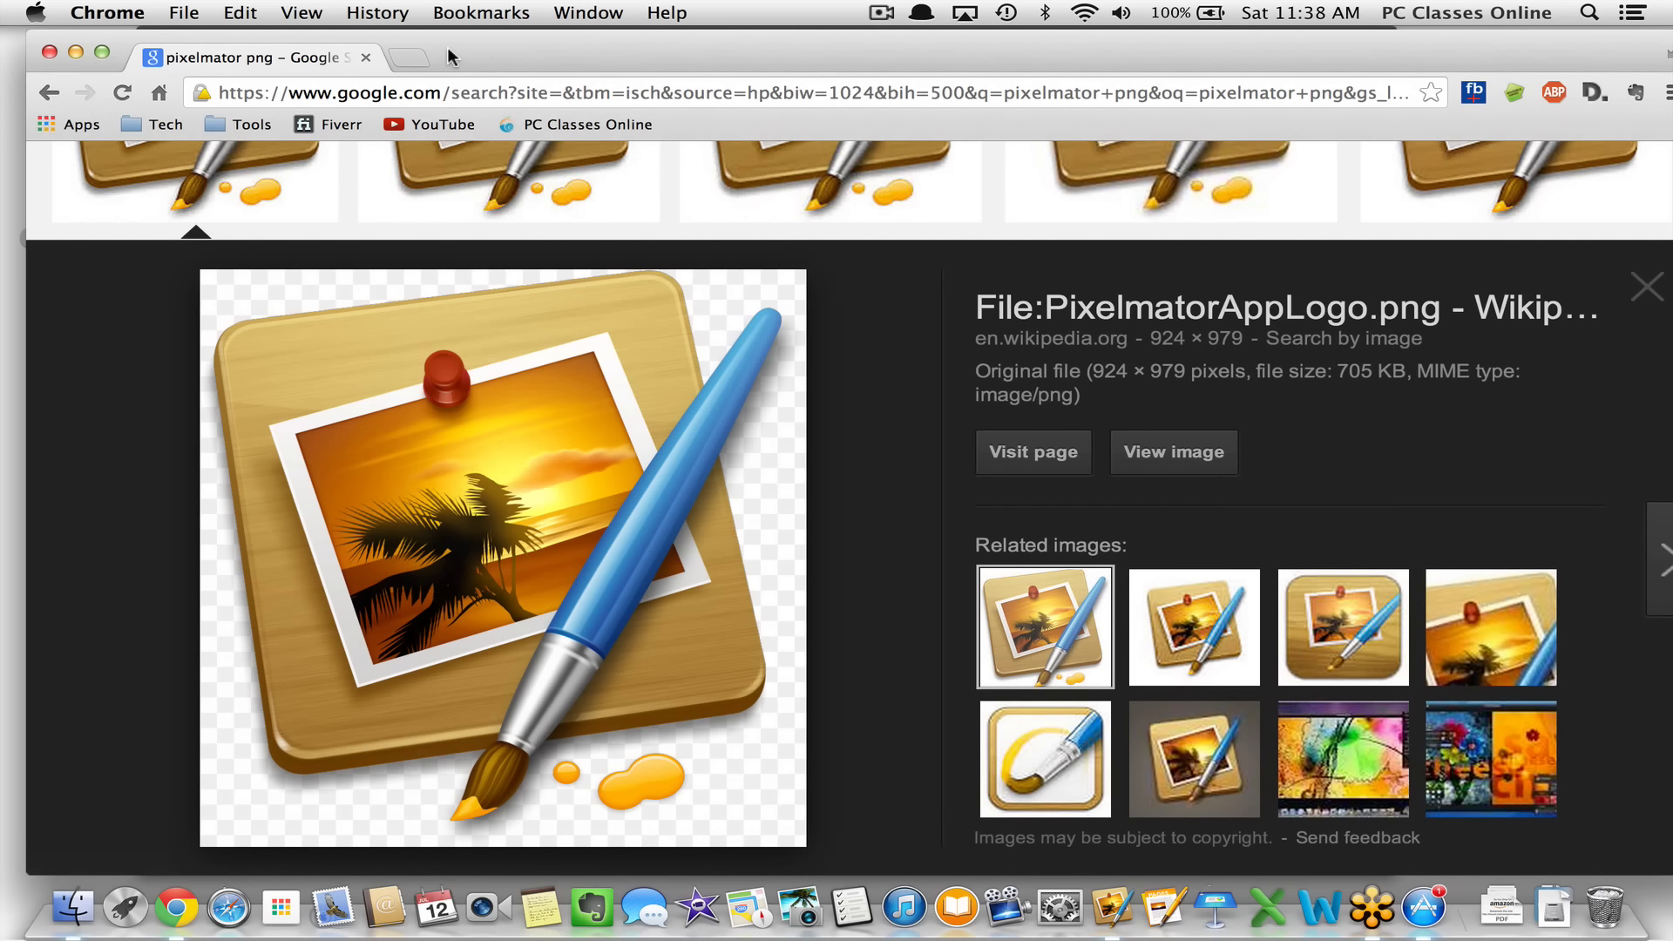
Drag the Pixelmator logo into the Untitled document, scale it to 89.5%, and place it left
{"action": "left_click_drag", "start_coordinate": [447, 49], "coordinate": [1296, 41]}
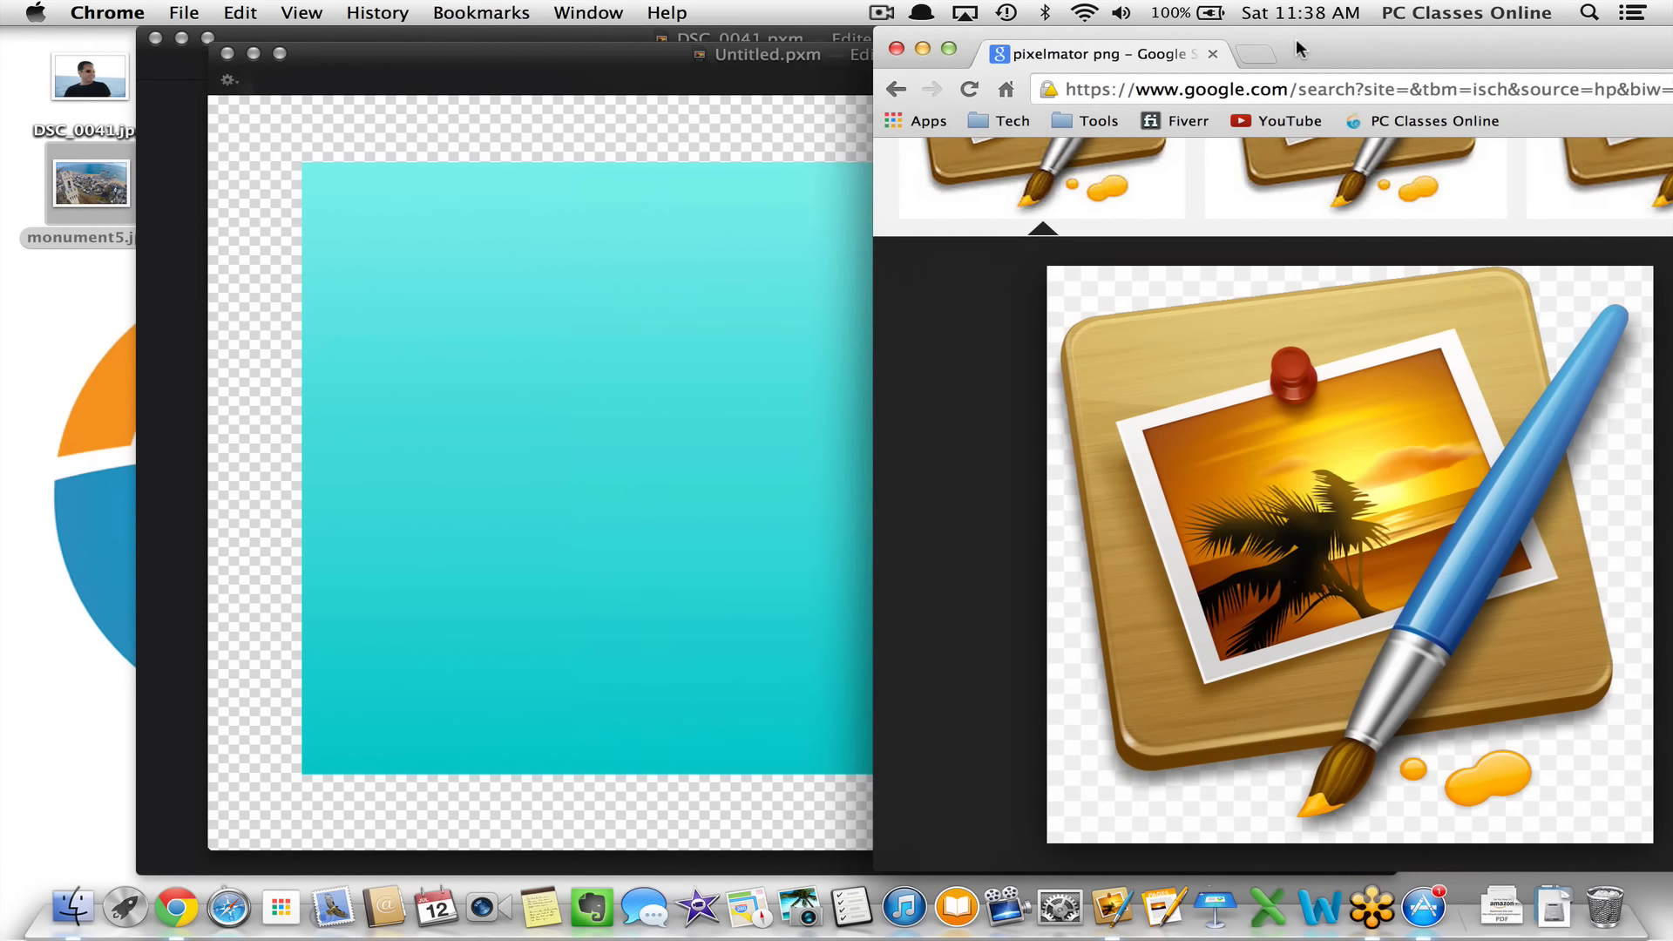
{"action": "left_click_drag", "start_coordinate": [1329, 462], "coordinate": [567, 333]}
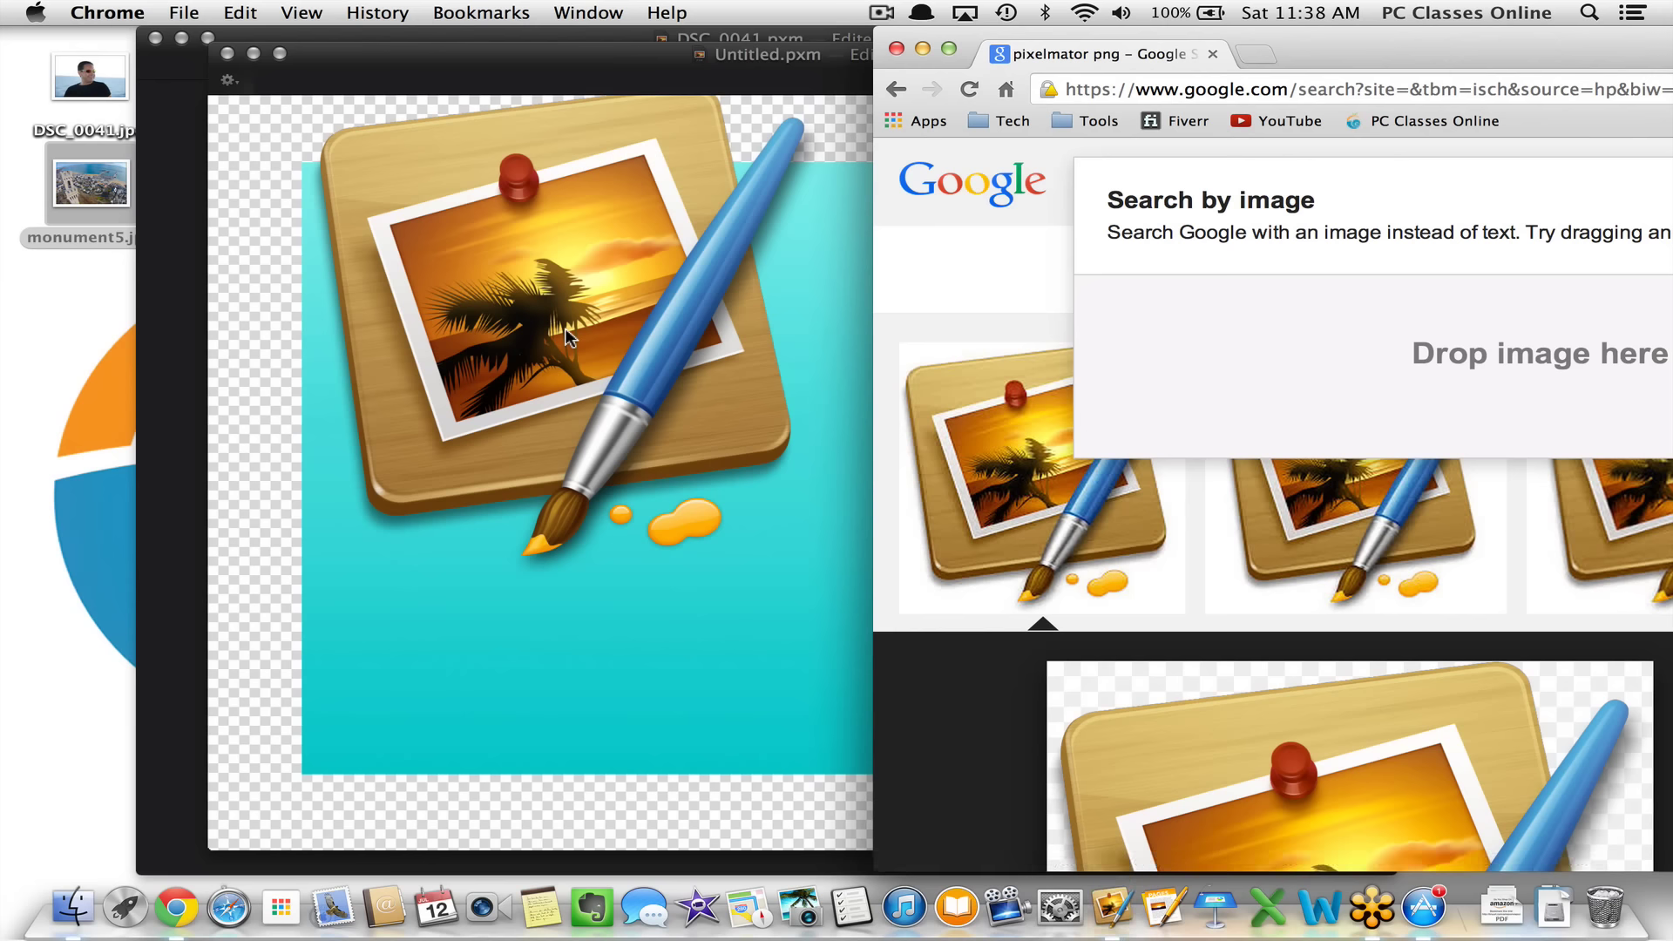
{"action": "left_click", "coordinate": [222, 129]}
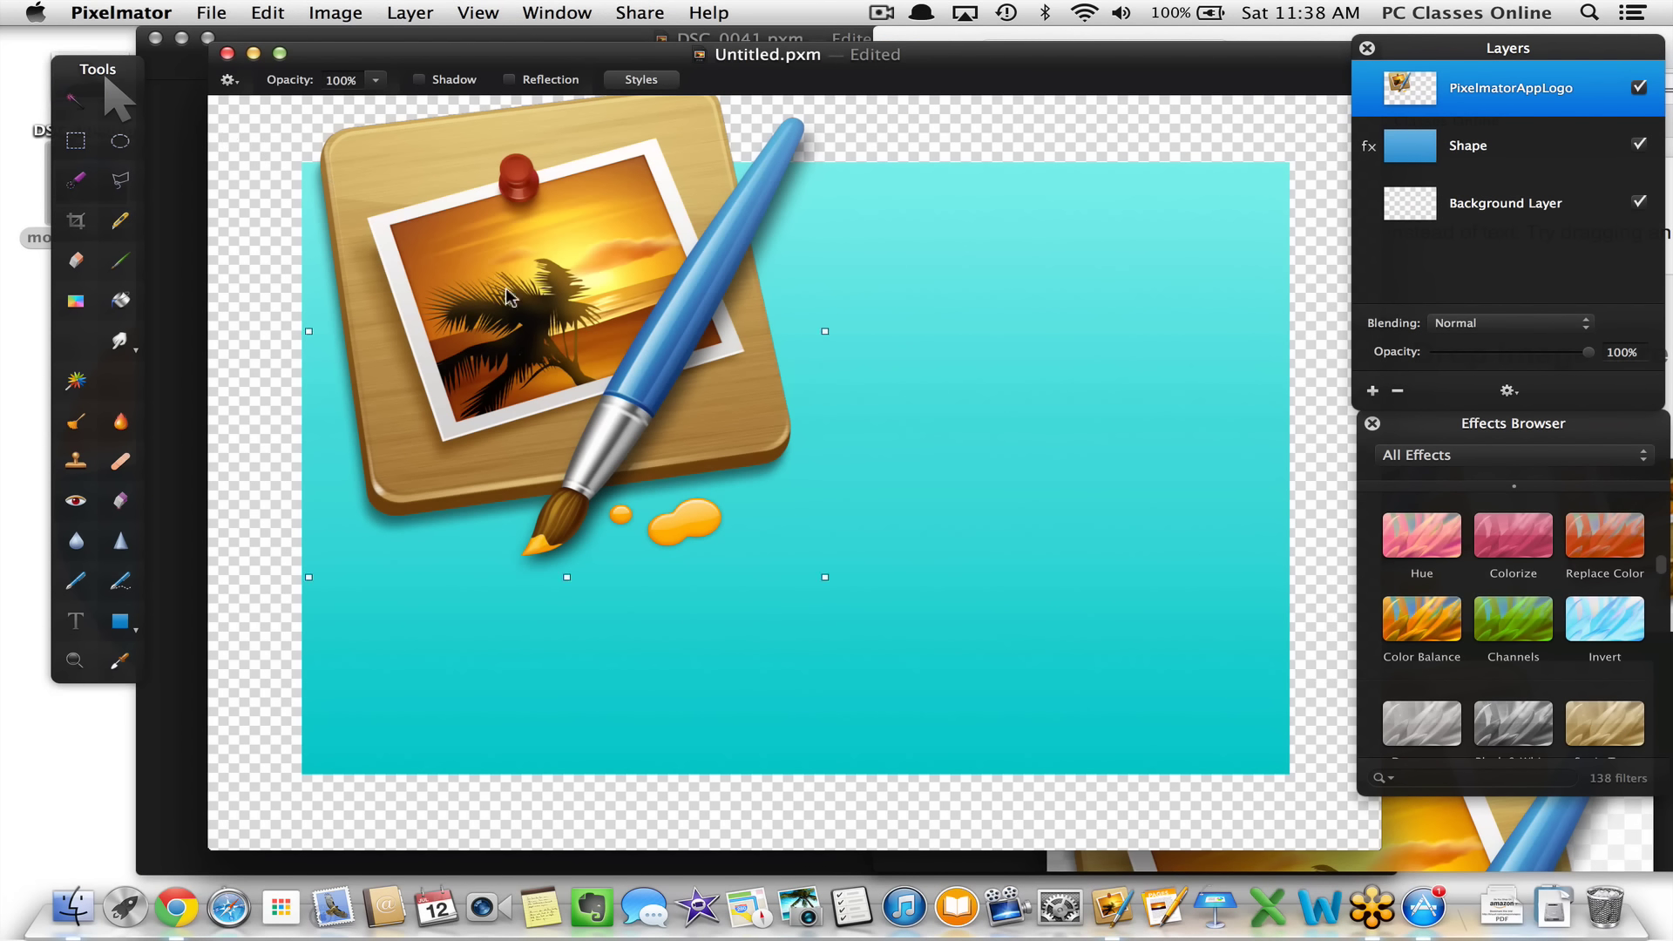
{"action": "left_click_drag", "start_coordinate": [510, 296], "coordinate": [602, 397]}
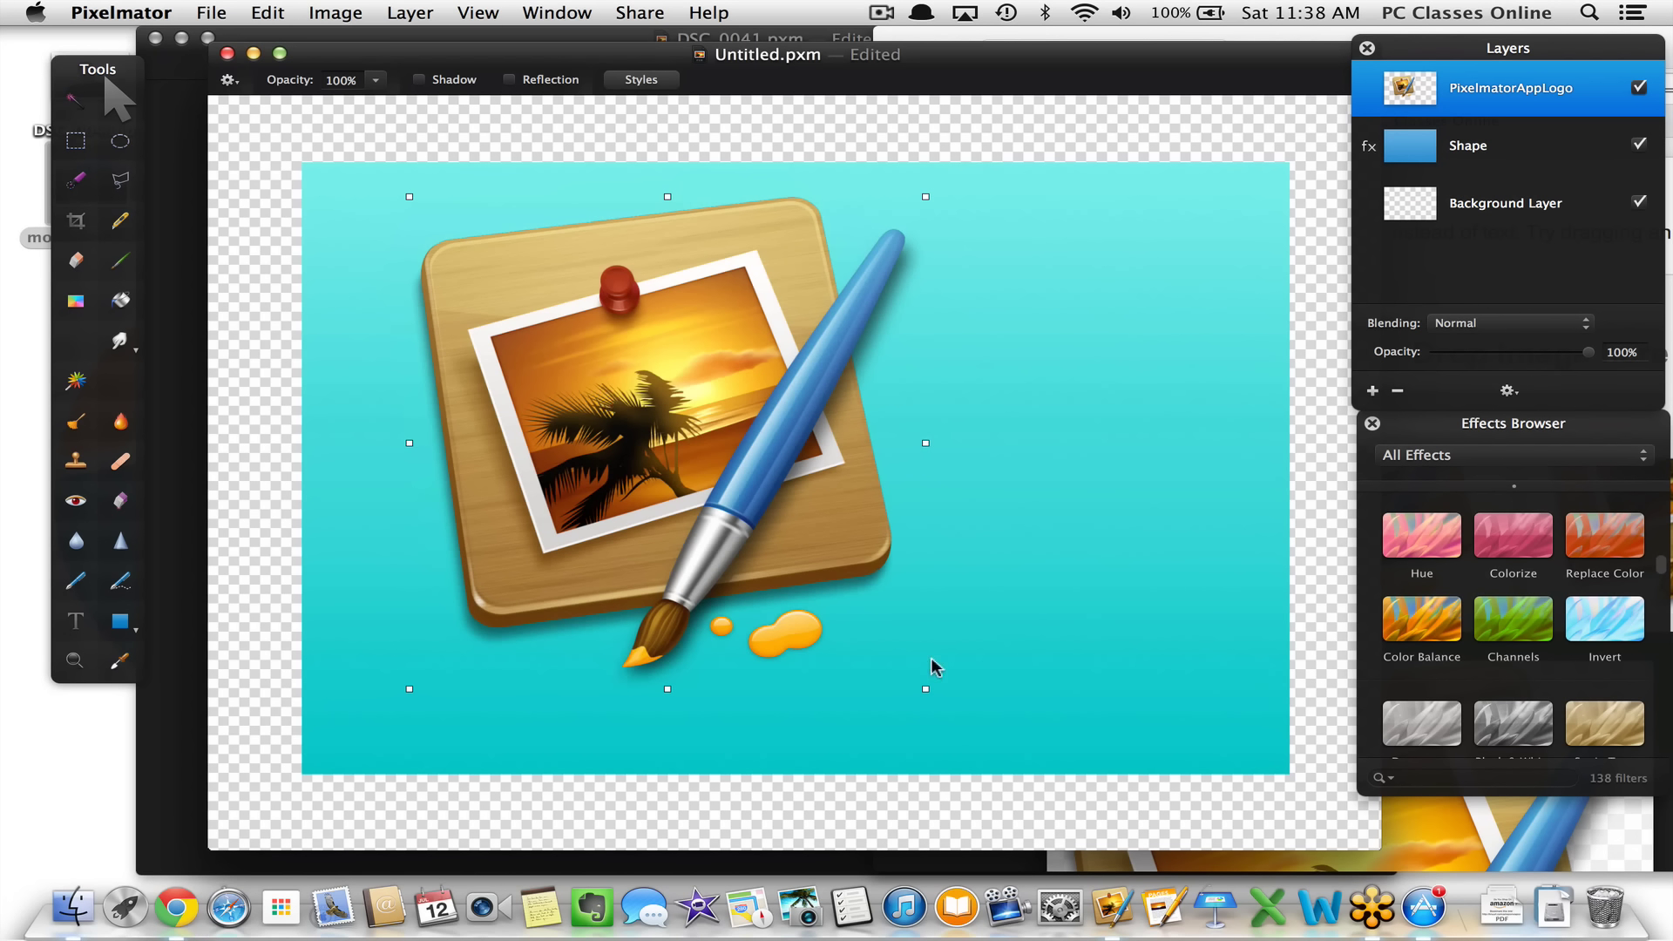
{"action": "left_click_drag", "start_coordinate": [926, 689], "coordinate": [852, 606]}
{"action": "left_click_drag", "start_coordinate": [745, 433], "coordinate": [667, 439]}
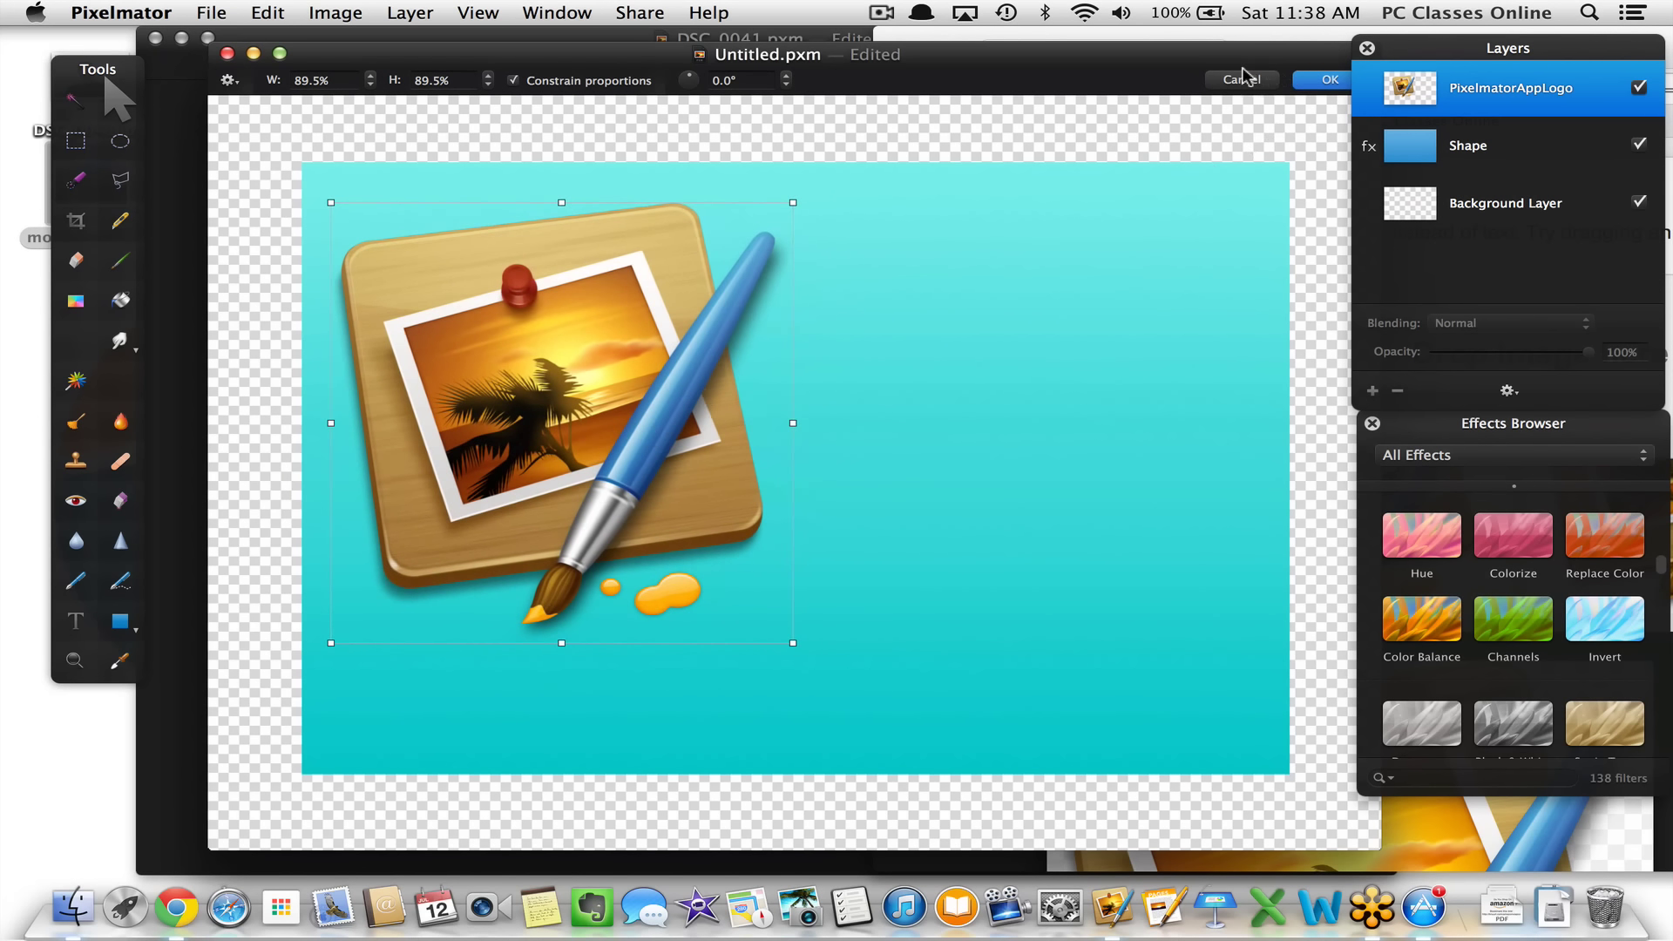
{"action": "left_click_drag", "start_coordinate": [1229, 67], "coordinate": [1195, 67]}
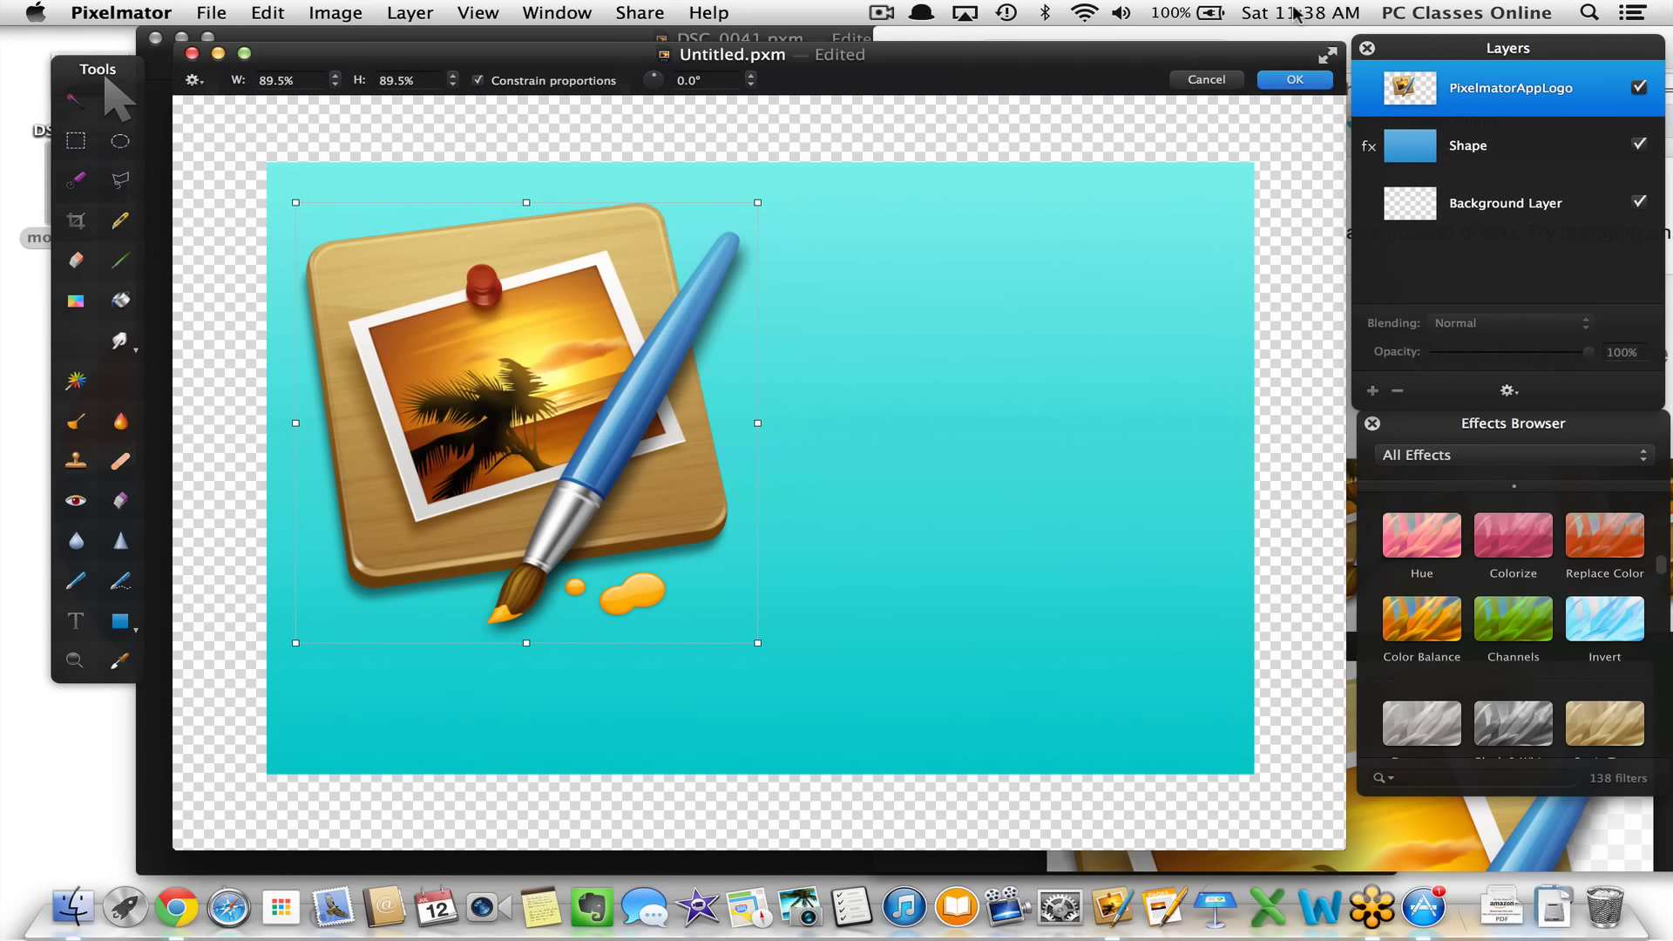
{"action": "left_click", "coordinate": [1288, 82]}
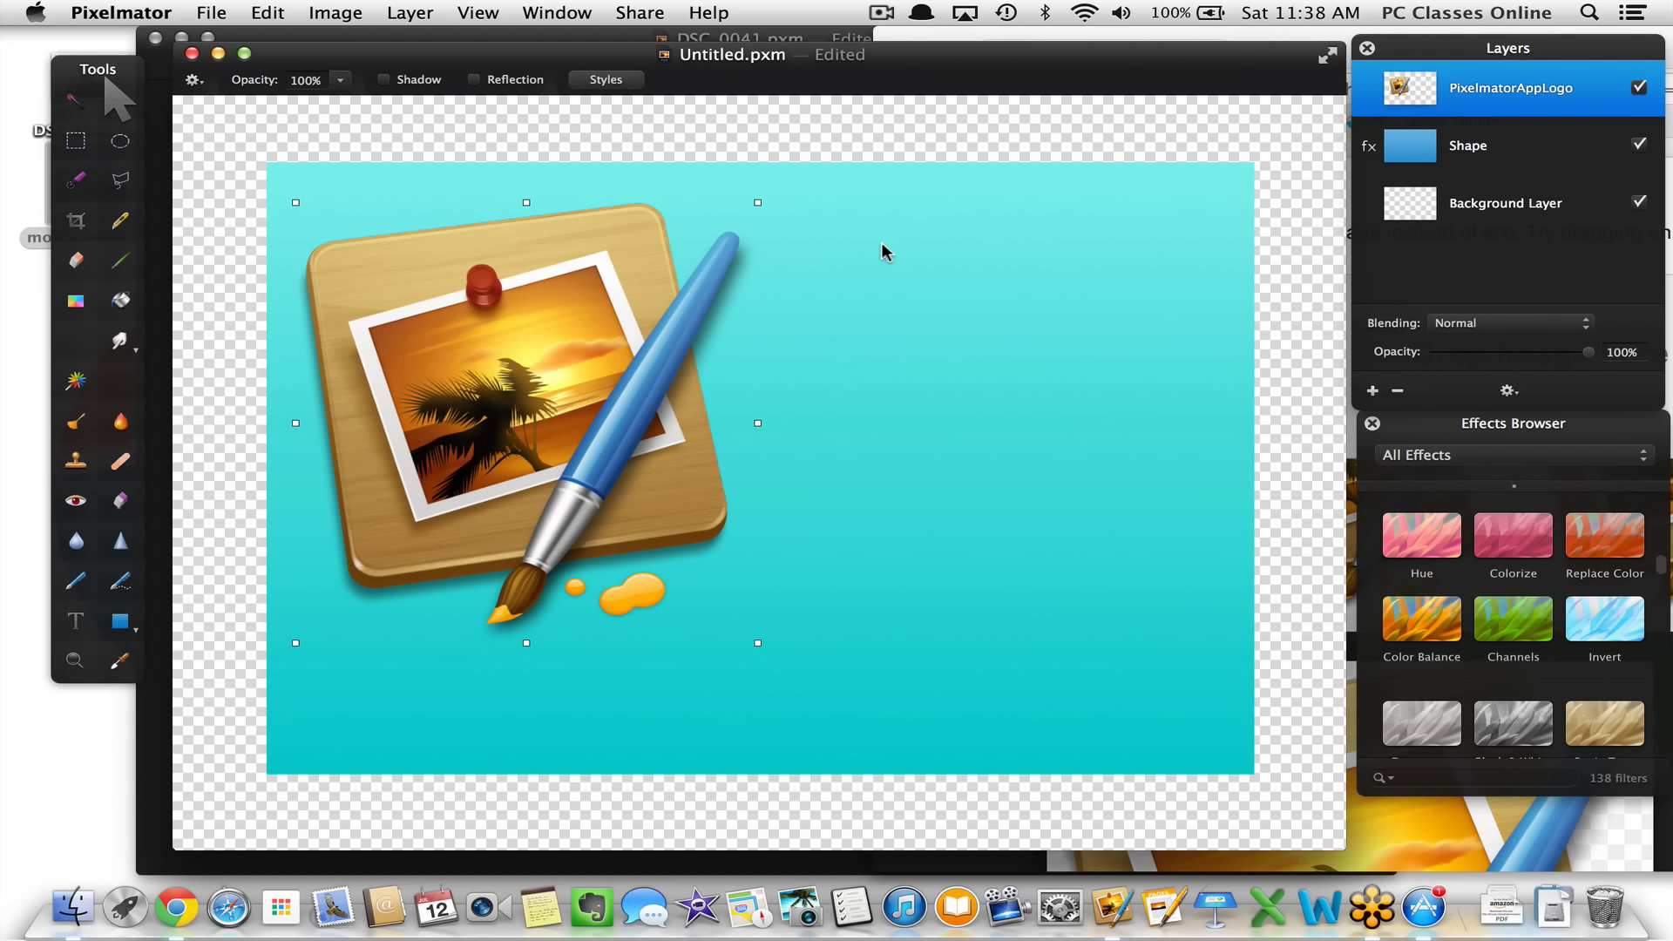
Add a text box to the right of the logo reading 'Pixelmator'
{"action": "left_click", "coordinate": [800, 170]}
{"action": "left_click", "coordinate": [788, 139]}
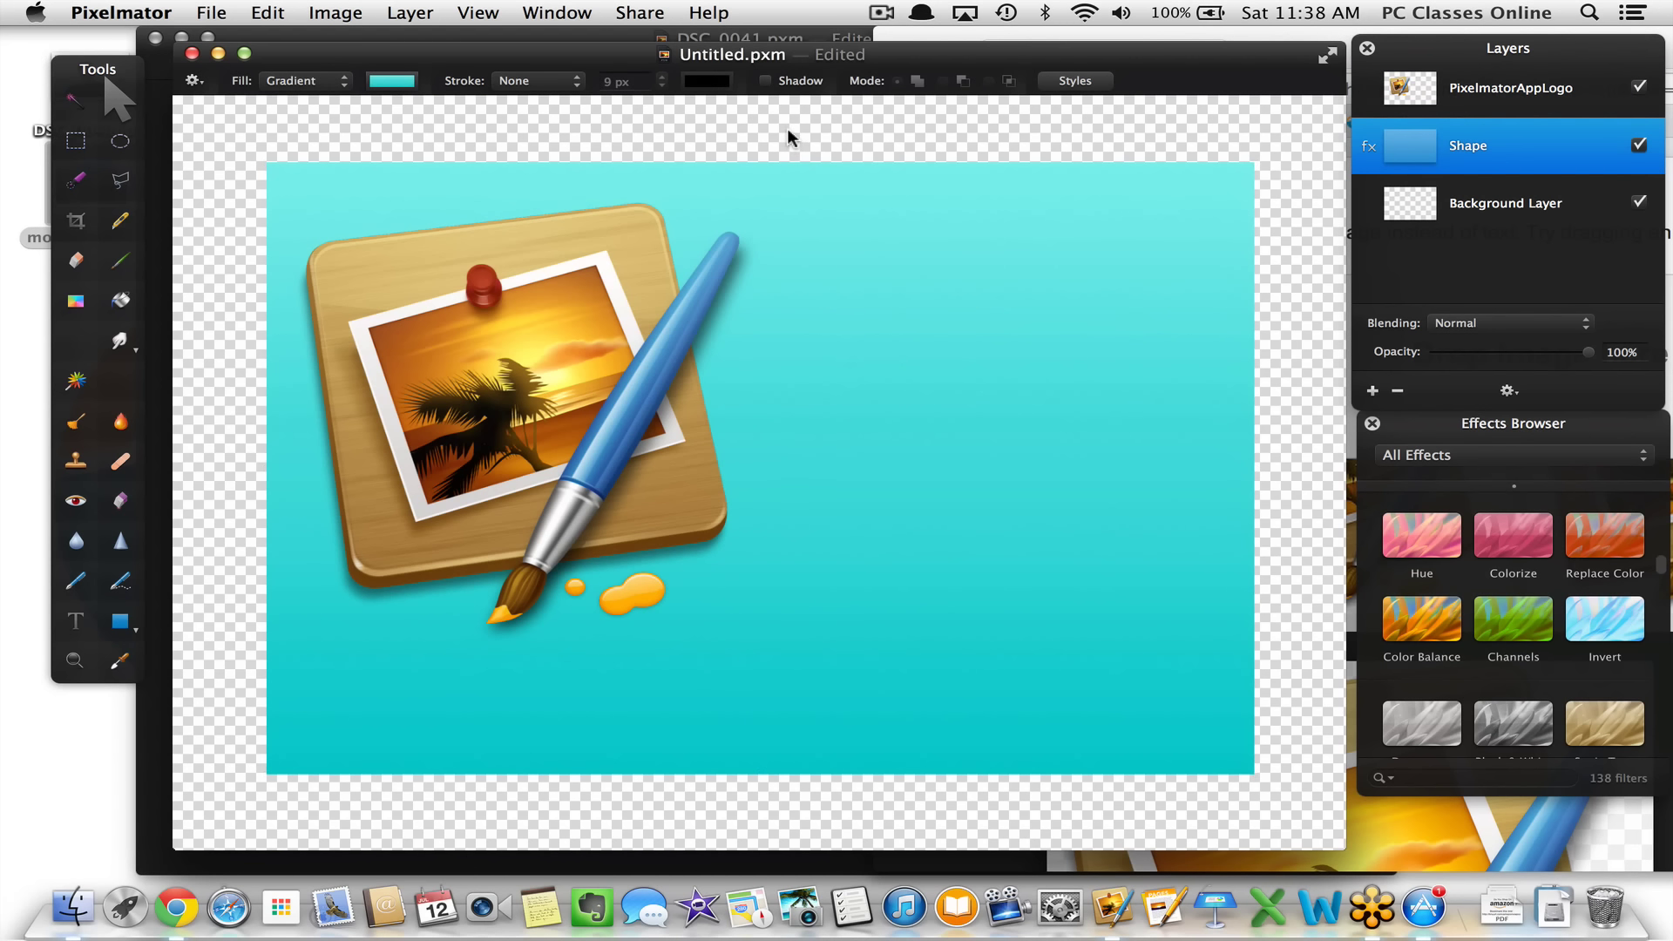
{"action": "left_click", "coordinate": [75, 620]}
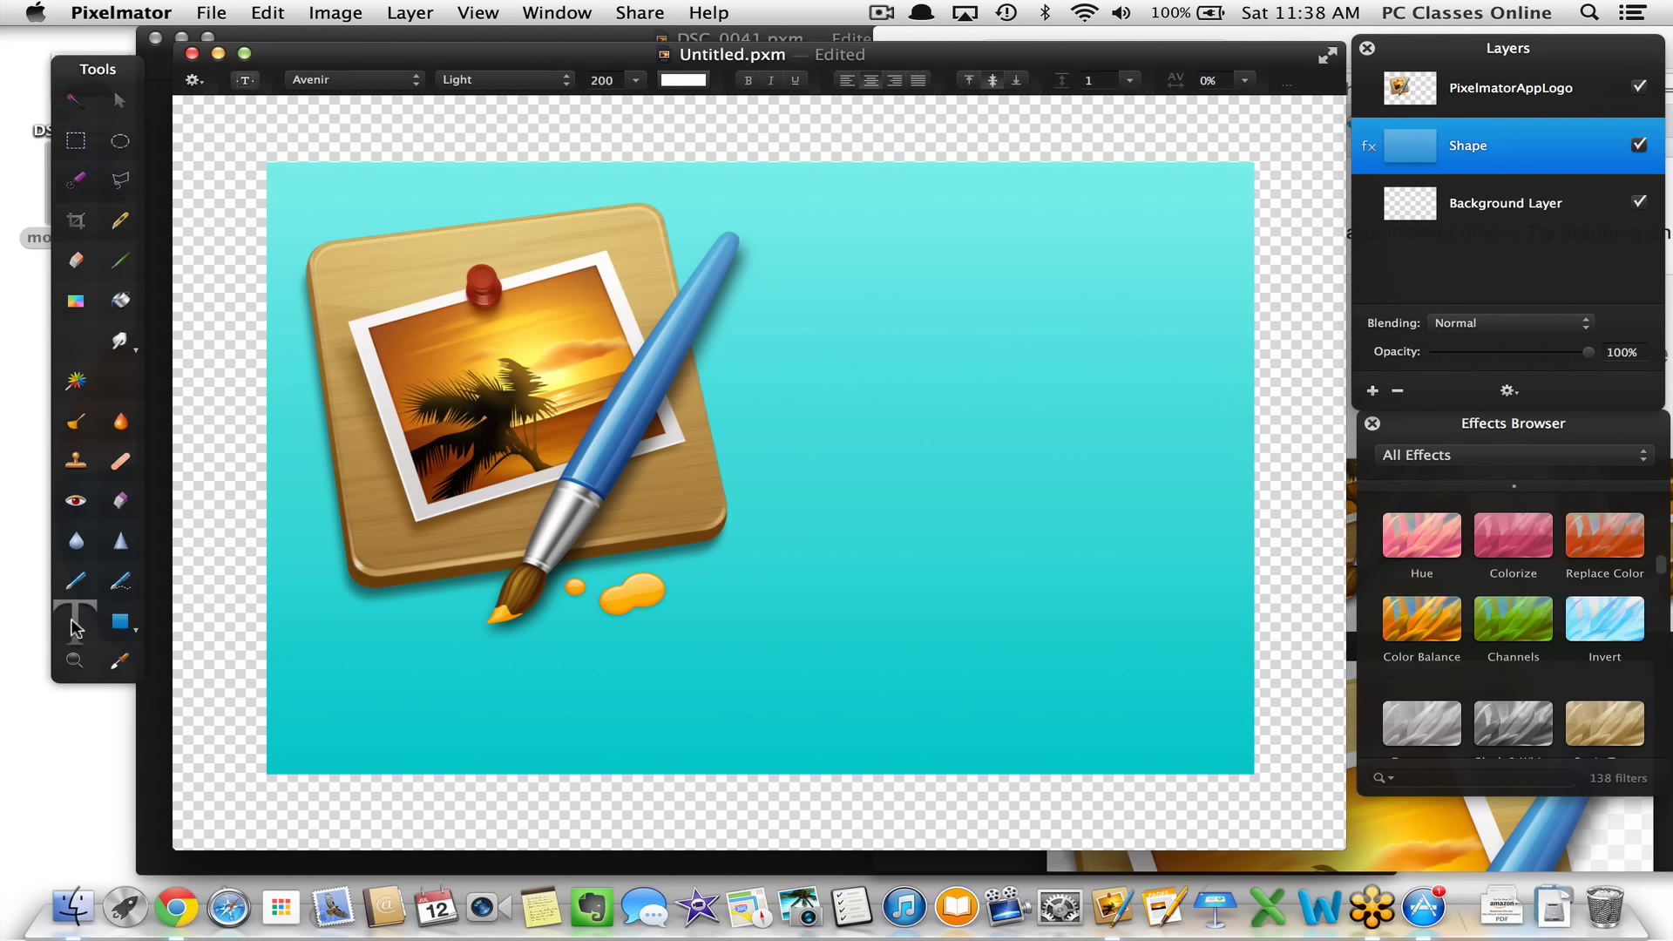
{"action": "left_click_drag", "start_coordinate": [788, 222], "coordinate": [1244, 448]}
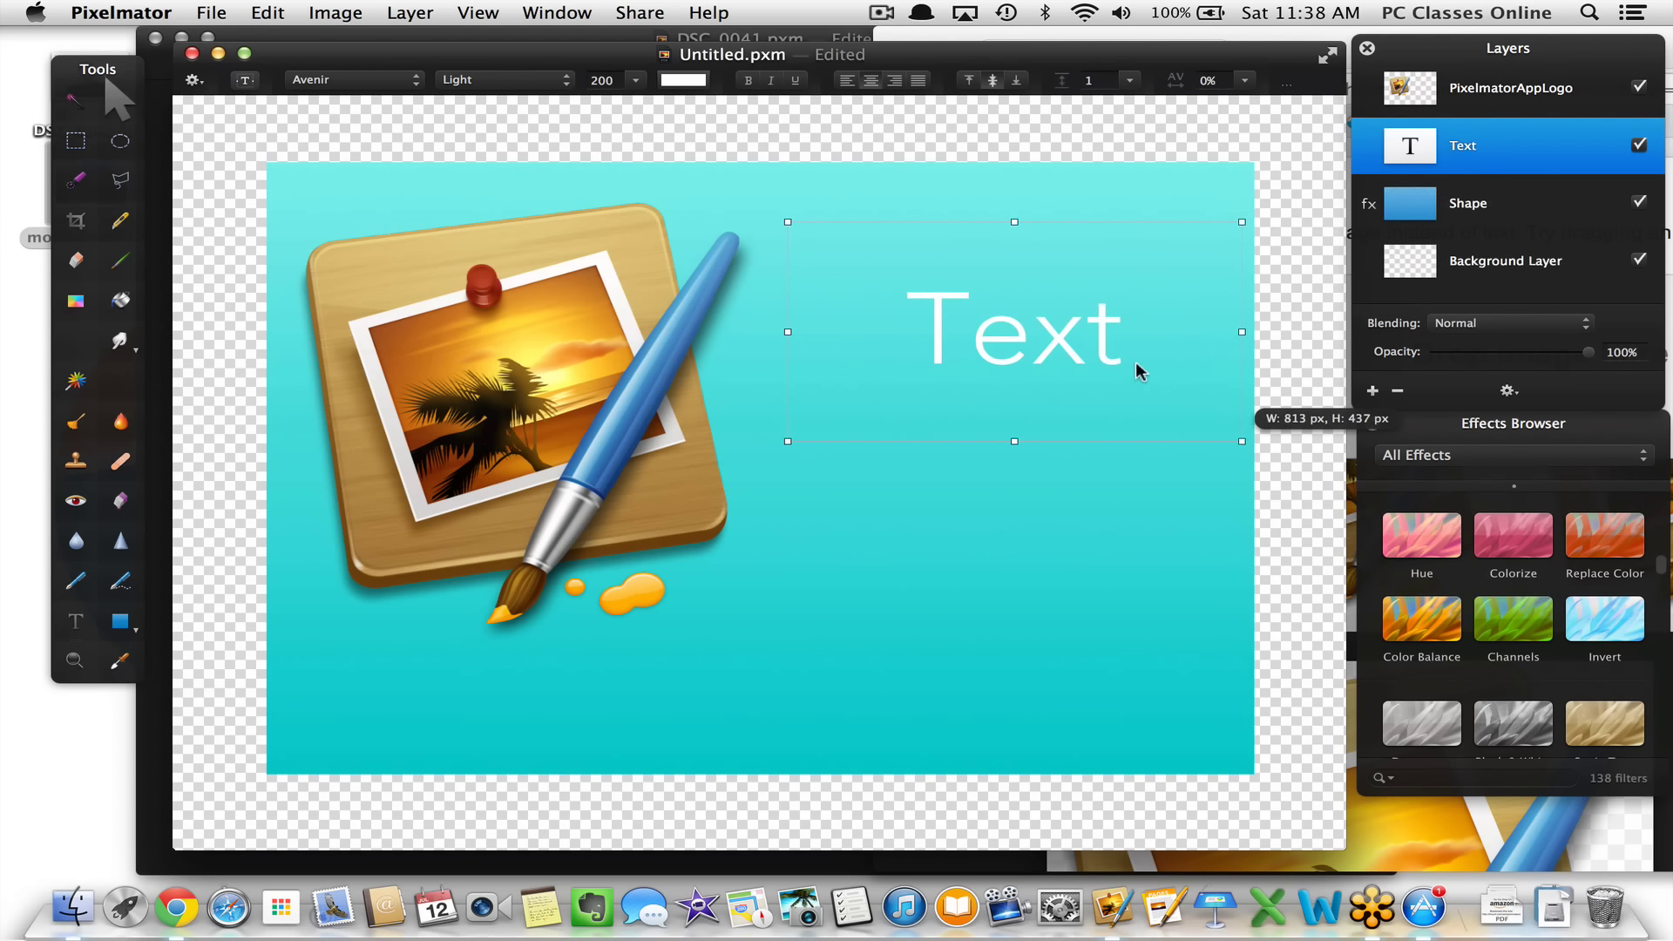
{"action": "double_click", "coordinate": [1109, 353]}
{"action": "type", "text": "Pixelmat"}
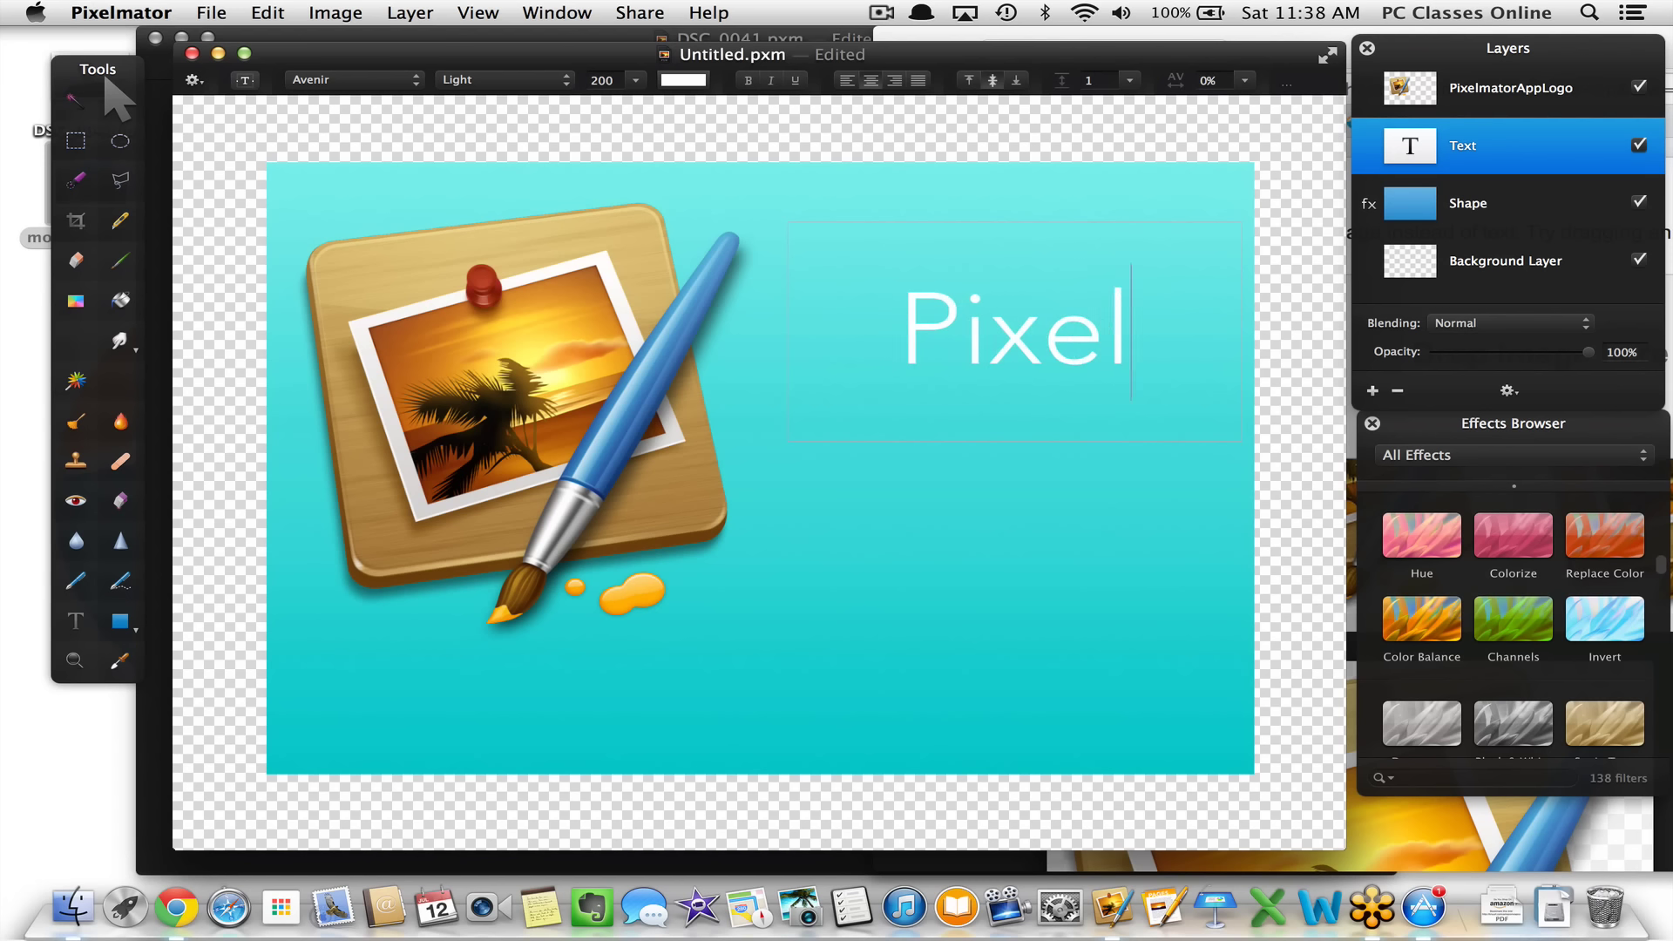
Set the Pixelmator title to size 144 and move it beside the logo
{"action": "double_click", "coordinate": [1053, 361]}
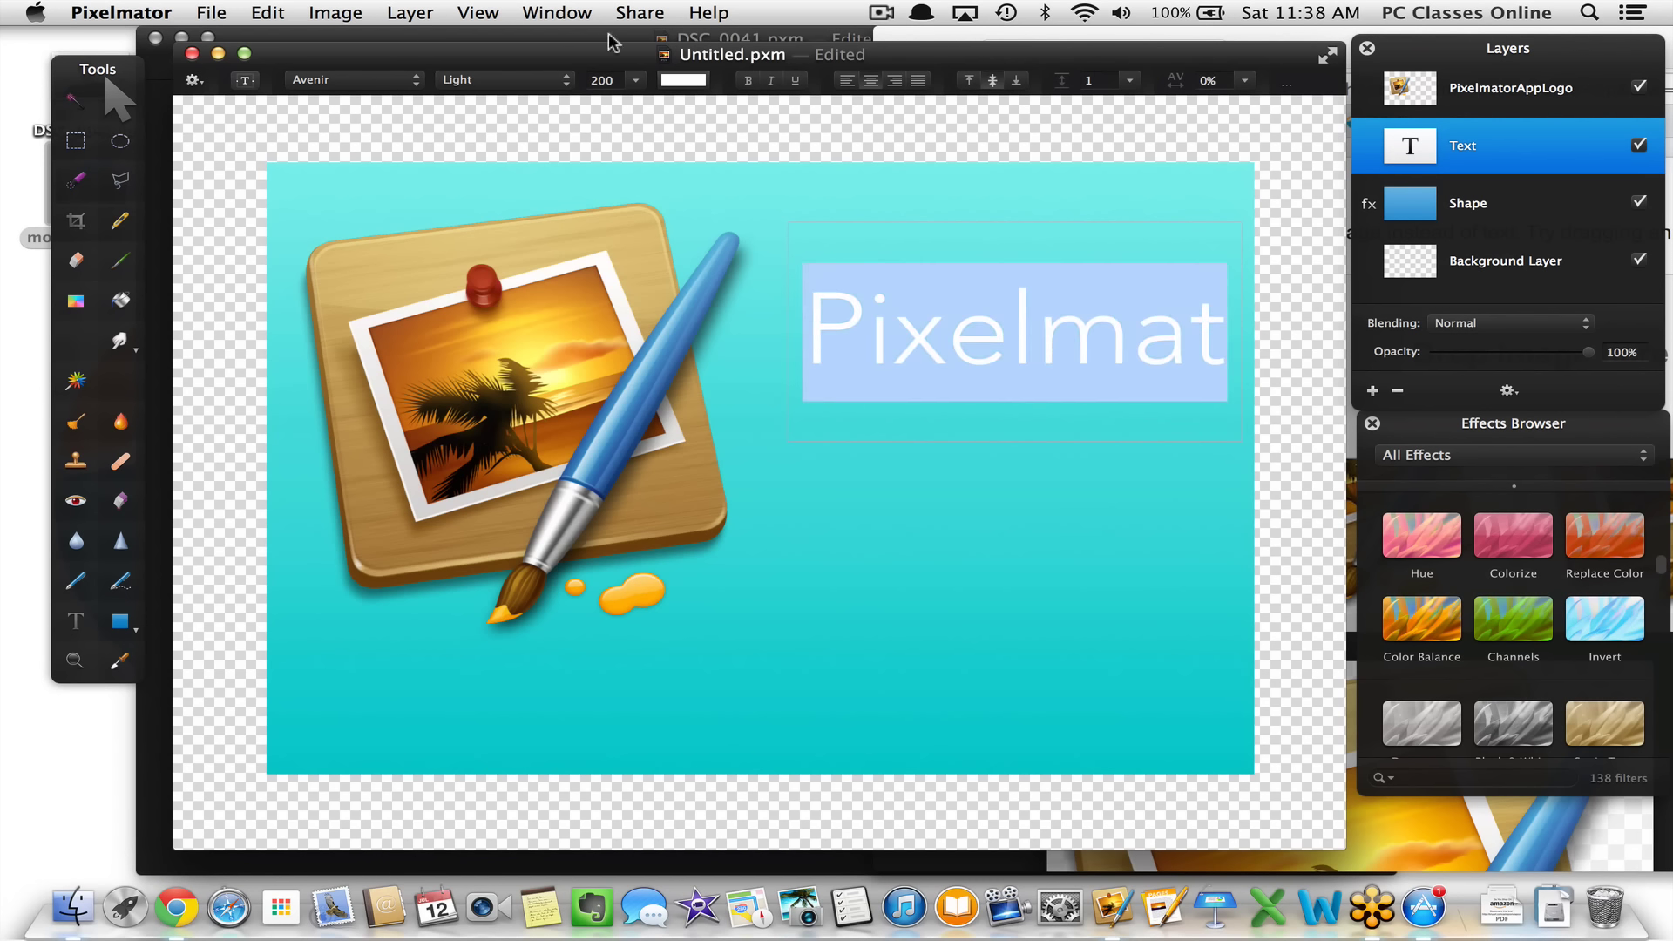
{"action": "left_click", "coordinate": [637, 82]}
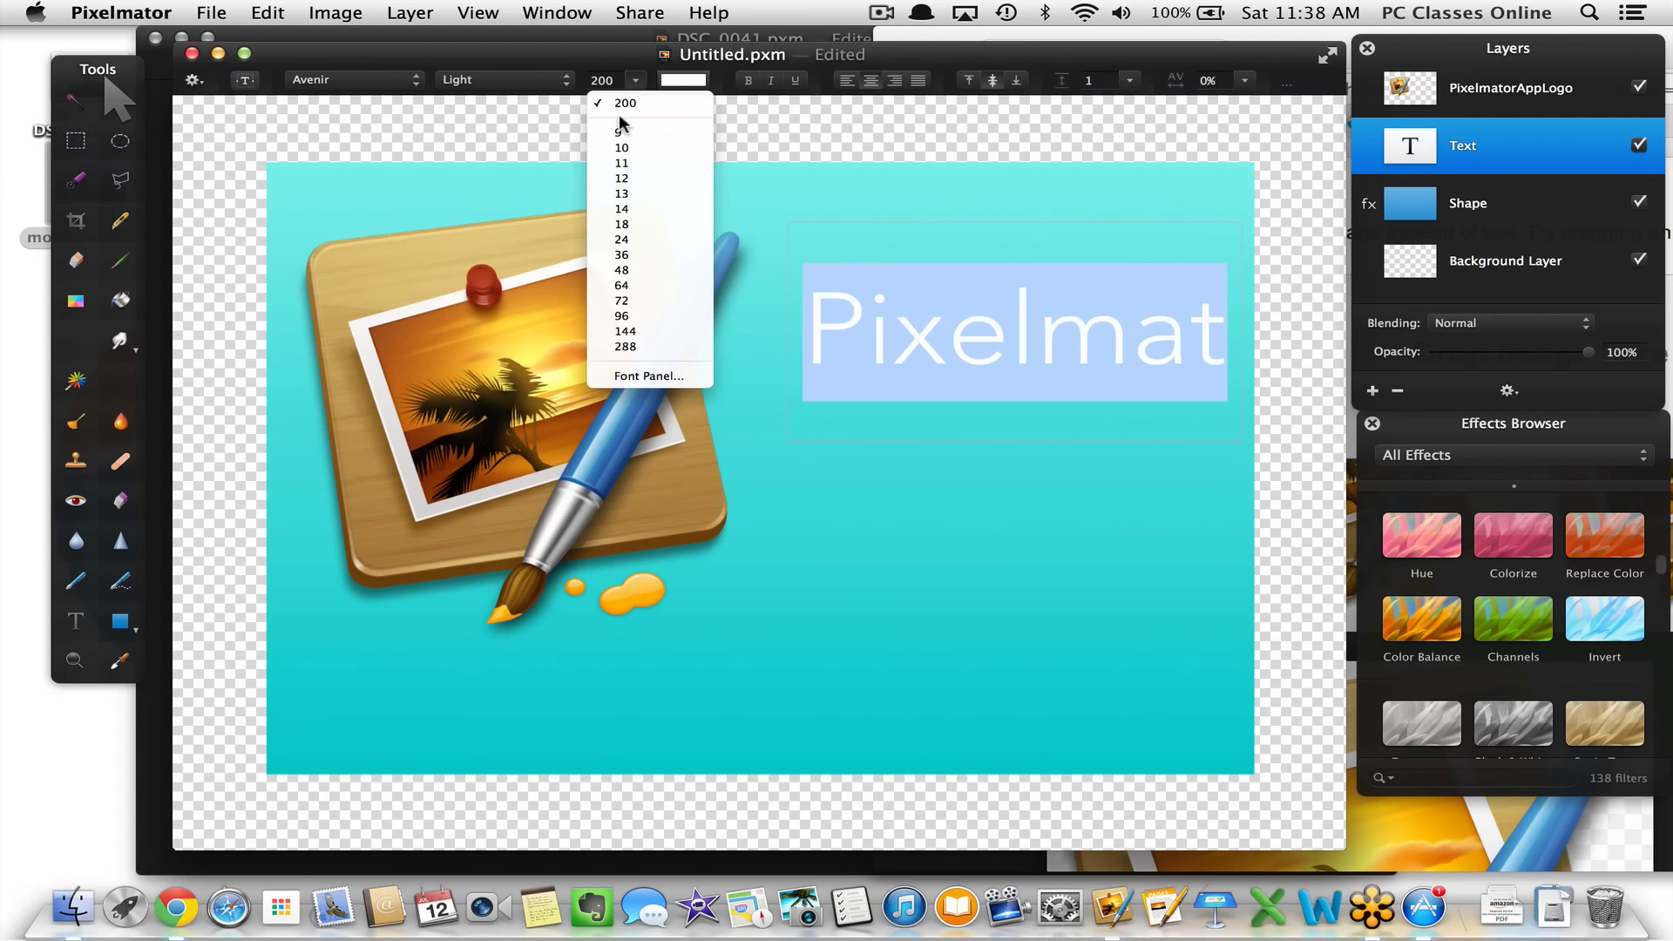
{"action": "left_click", "coordinate": [654, 322]}
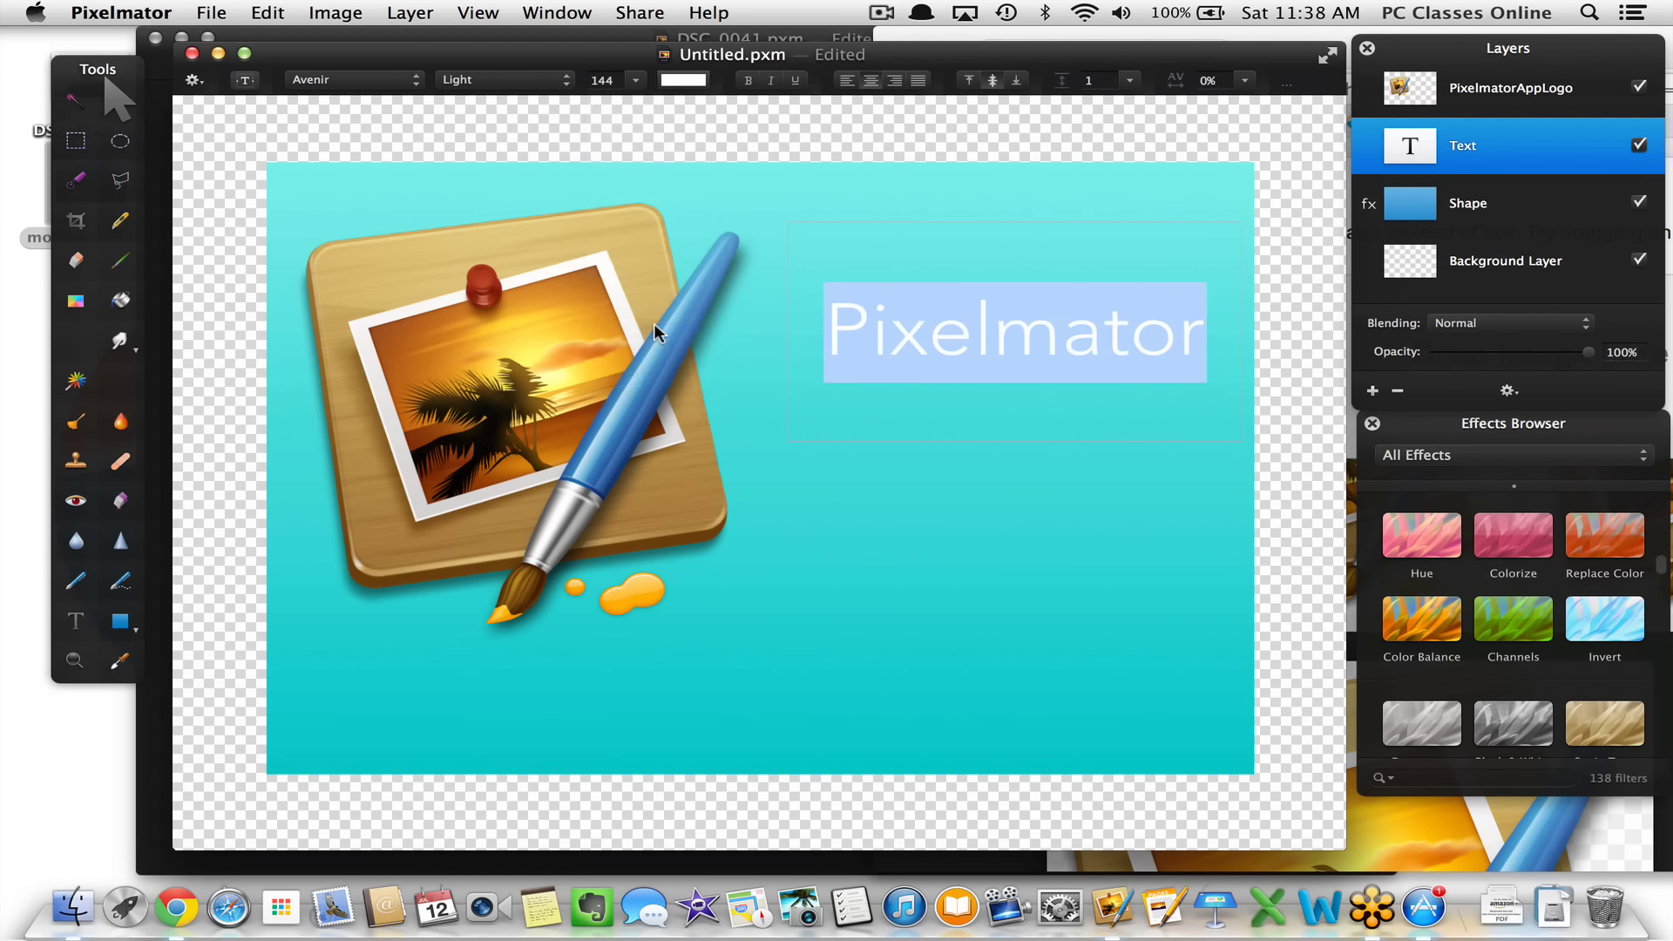
{"action": "left_click", "coordinate": [839, 150]}
{"action": "left_click_drag", "start_coordinate": [916, 326], "coordinate": [876, 352]}
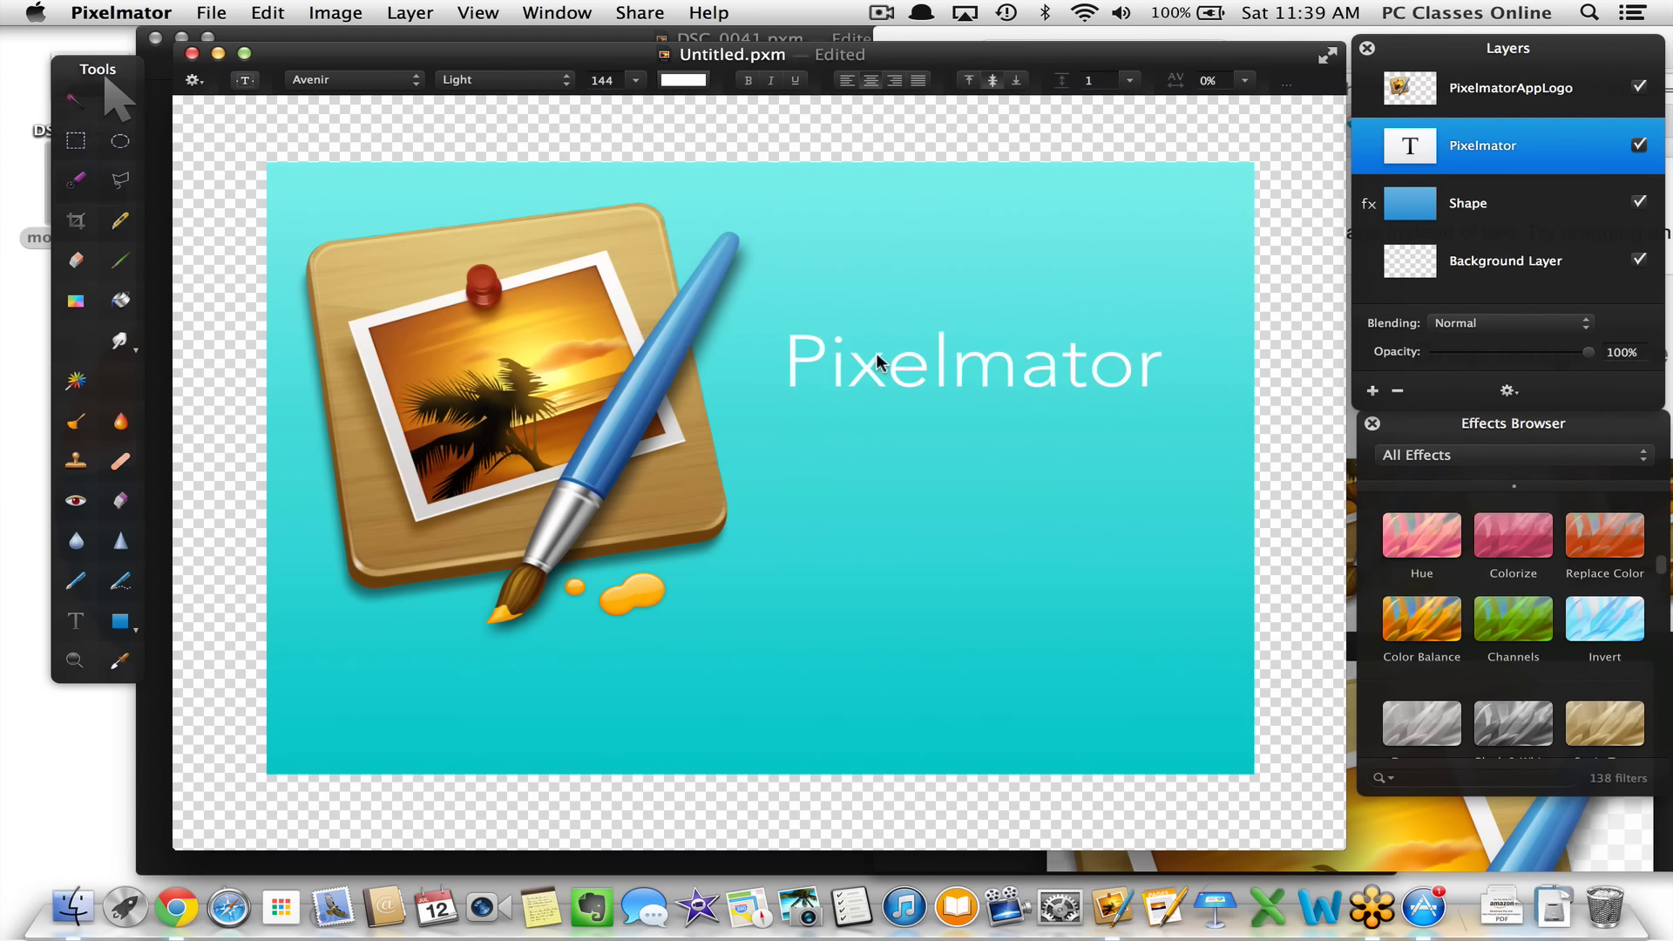
{"action": "left_click", "coordinate": [834, 190]}
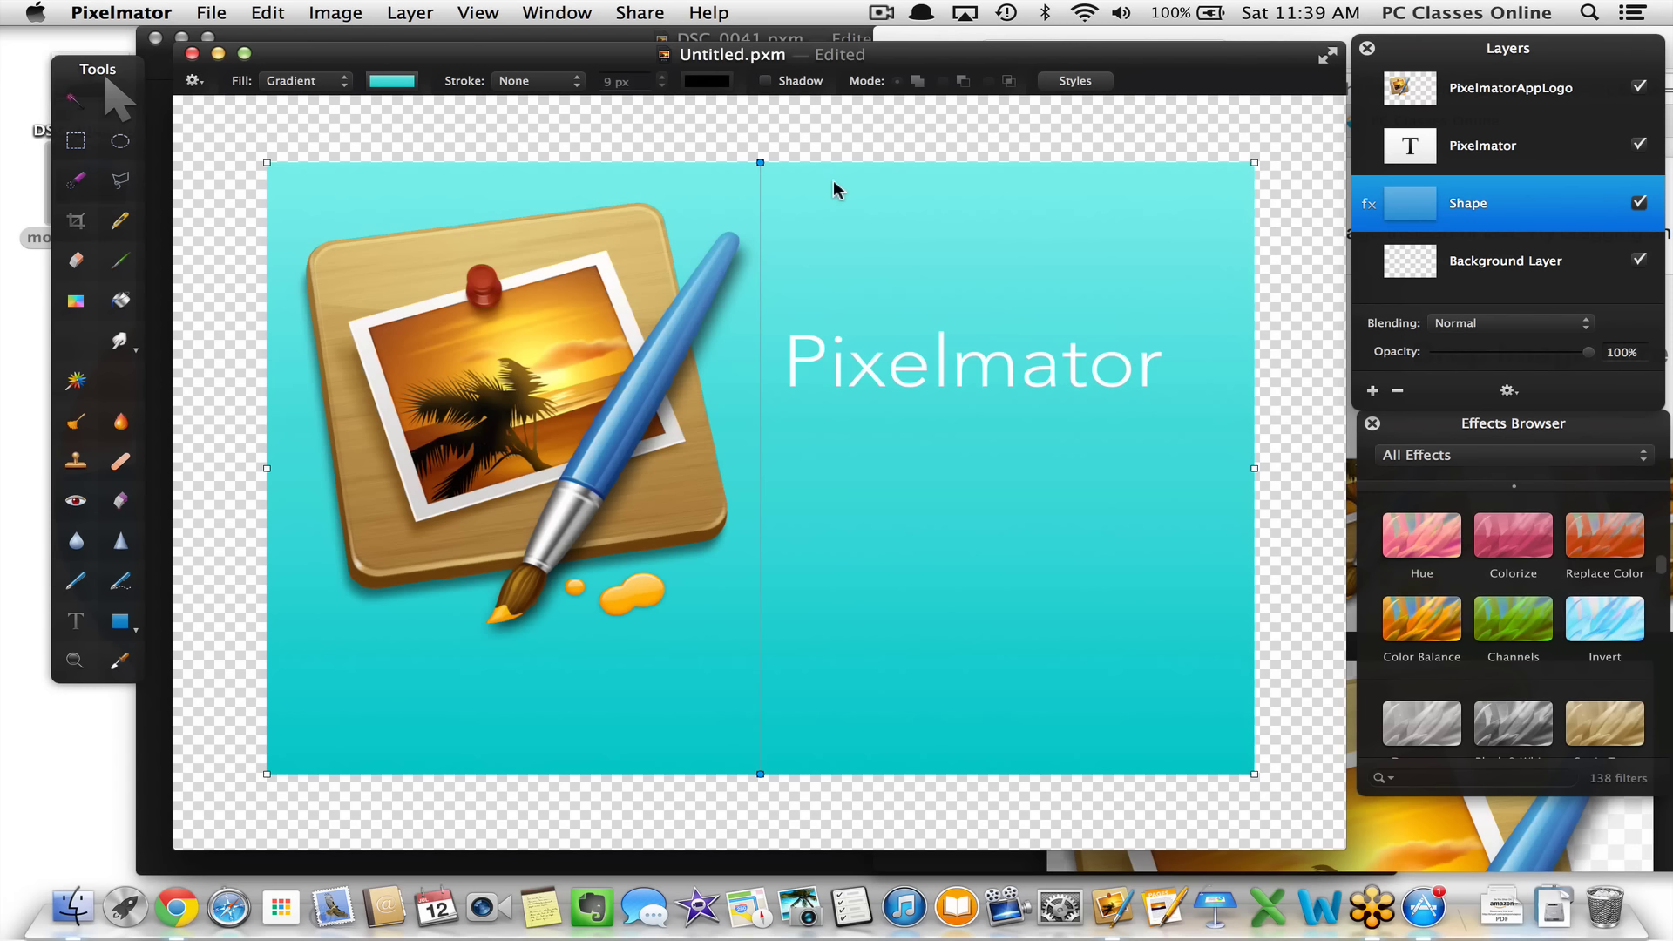
Open the Export dialog for Untitled.pxm from the File menu
{"action": "left_click", "coordinate": [213, 12]}
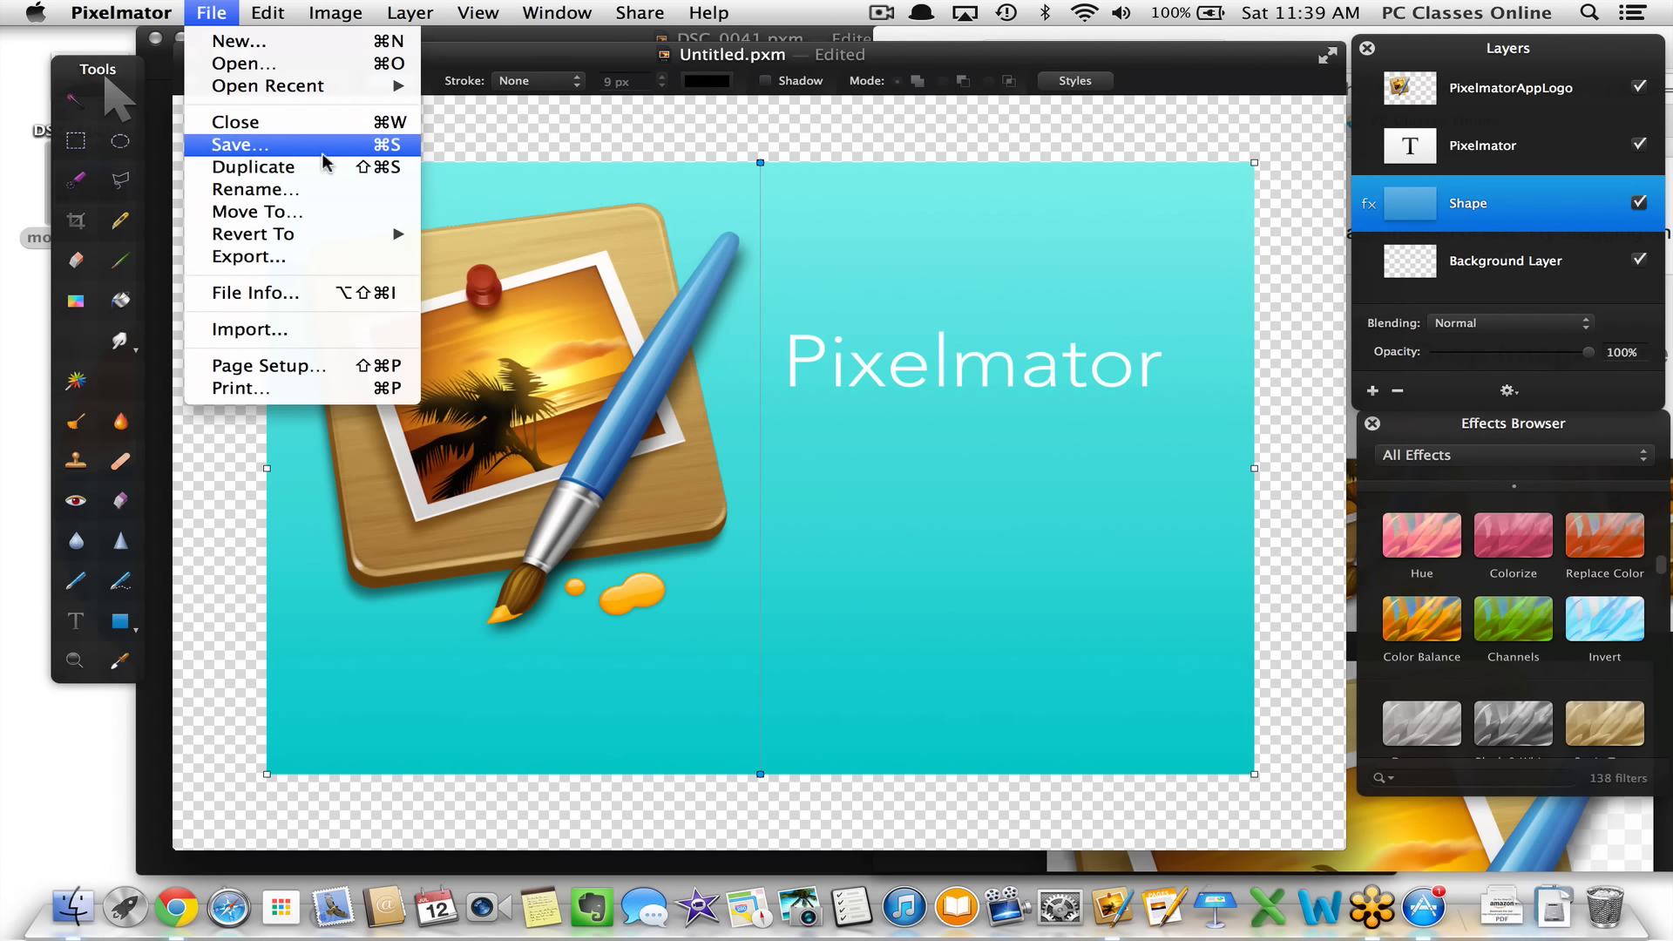
{"action": "left_click", "coordinate": [288, 256]}
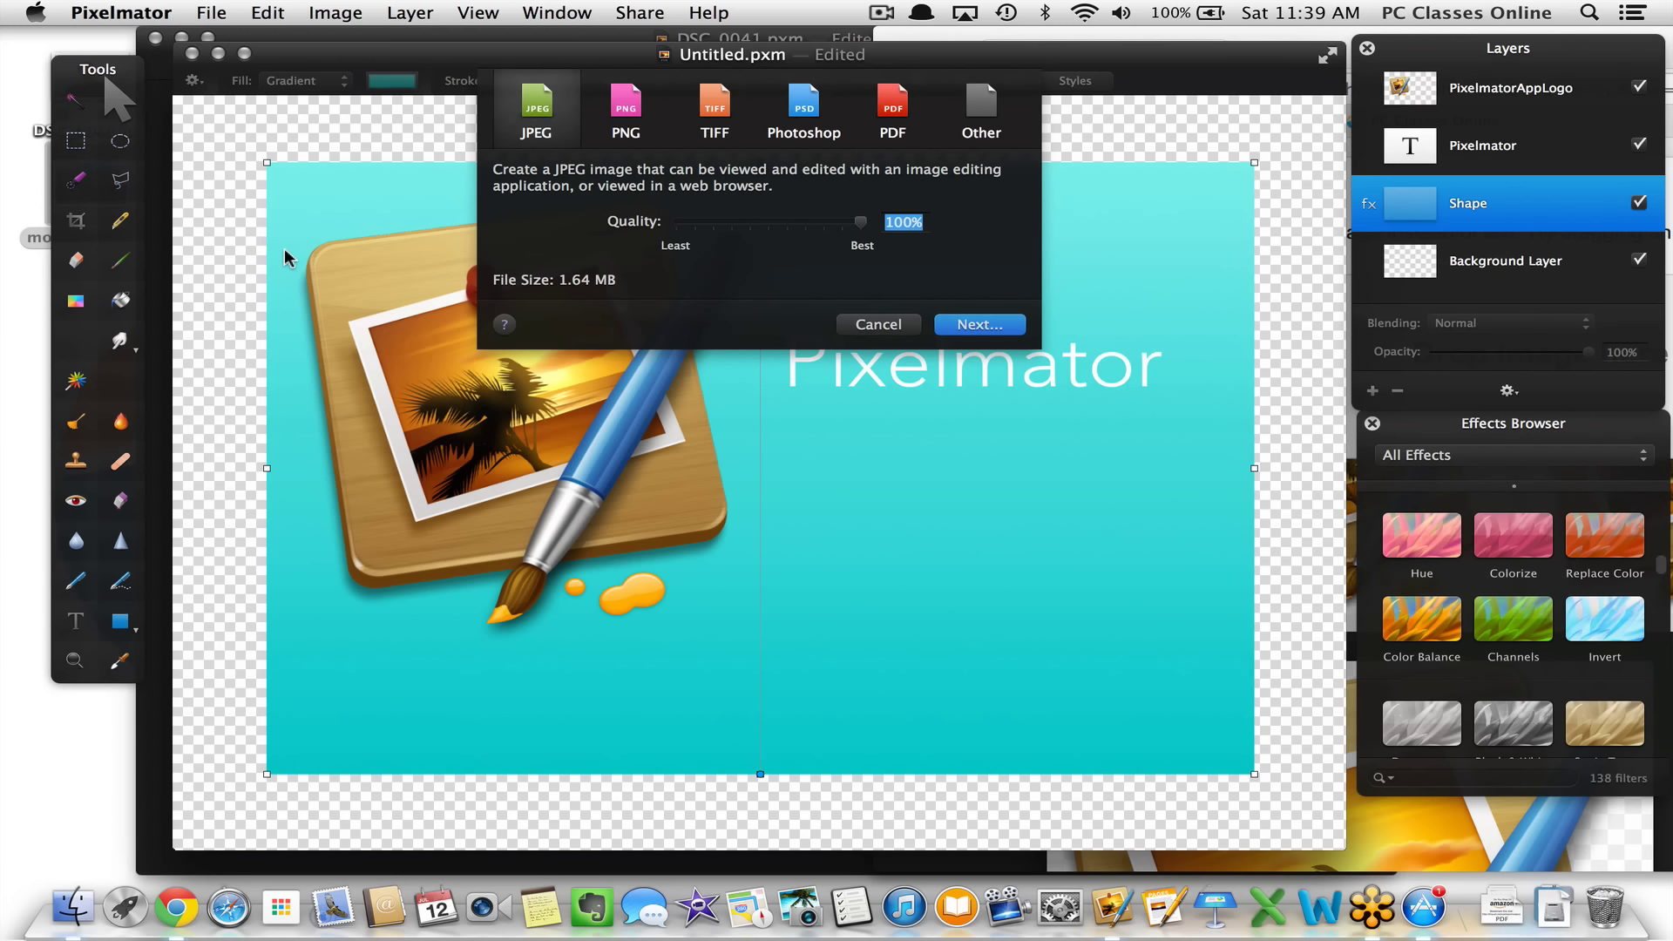
{"action": "left_click", "coordinate": [636, 113]}
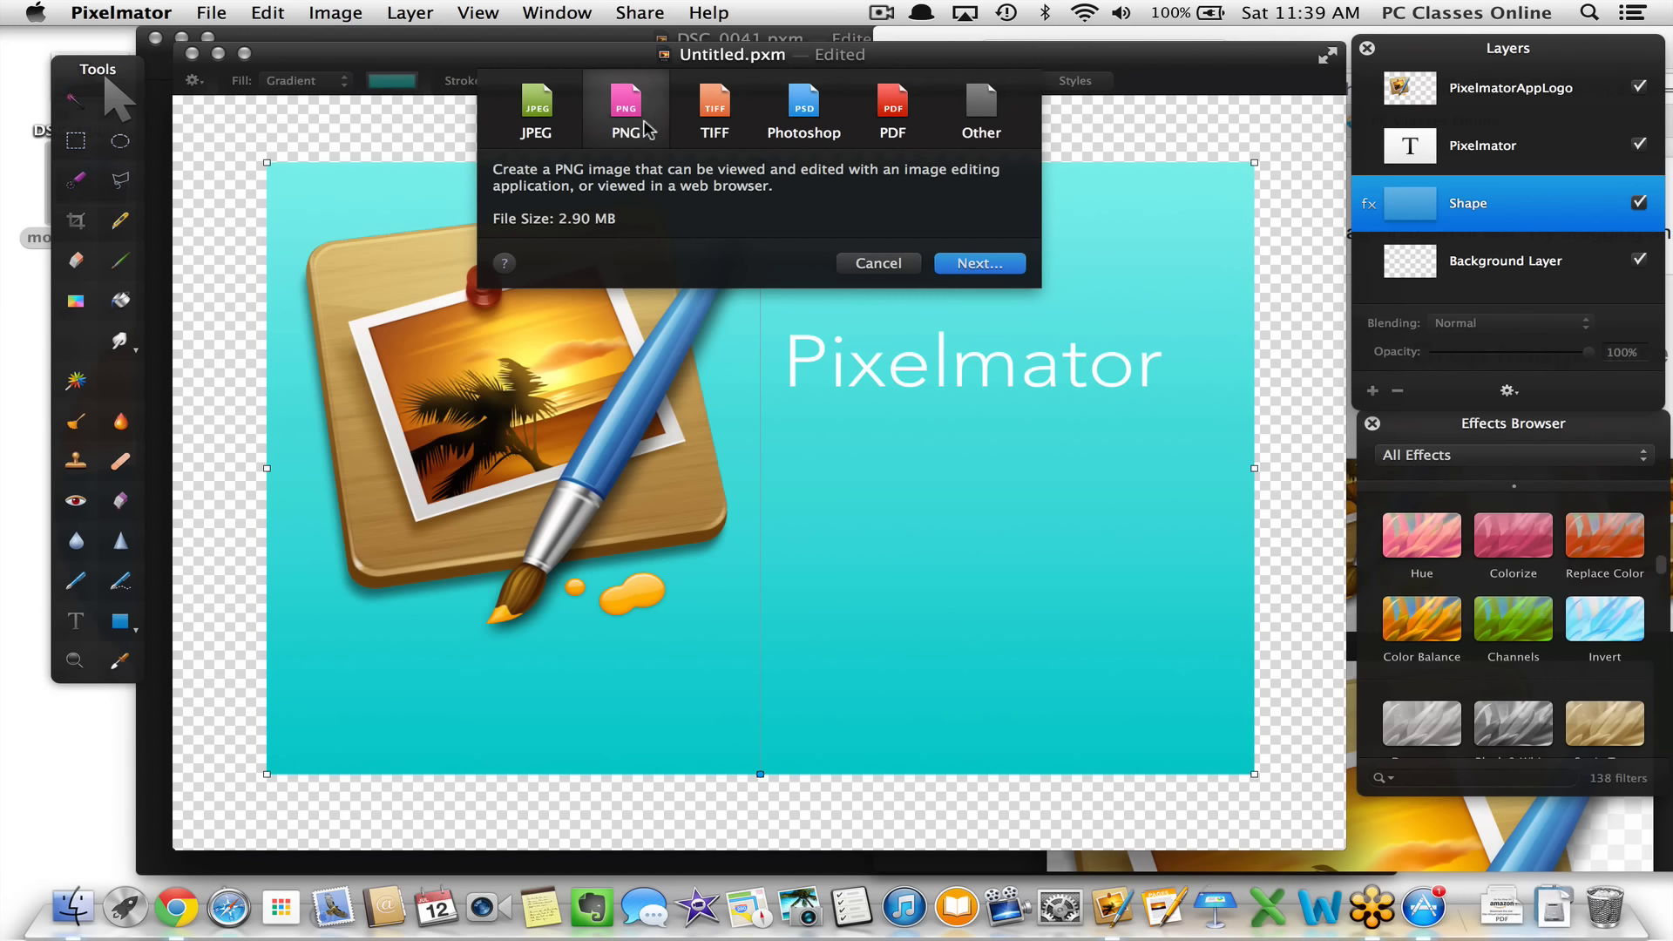
Compare the JPEG, PNG, TIFF (compression off), Photoshop and PDF formats, ending on PDF at 2.67 MB
{"action": "left_click", "coordinate": [542, 103]}
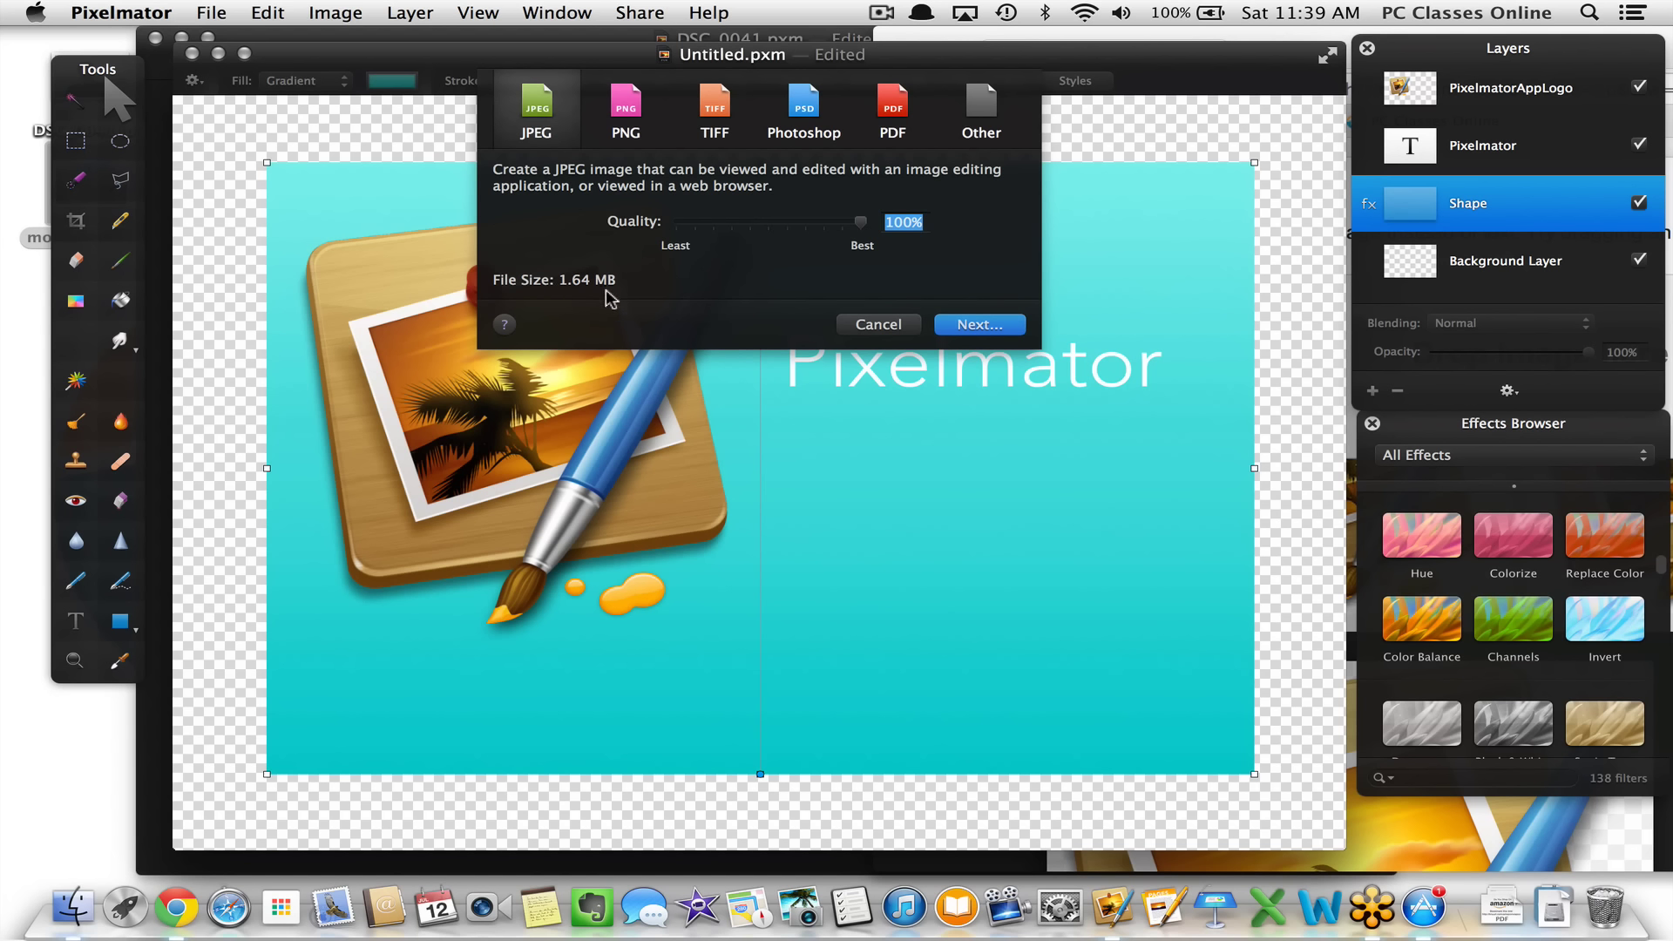
{"action": "left_click", "coordinate": [626, 109]}
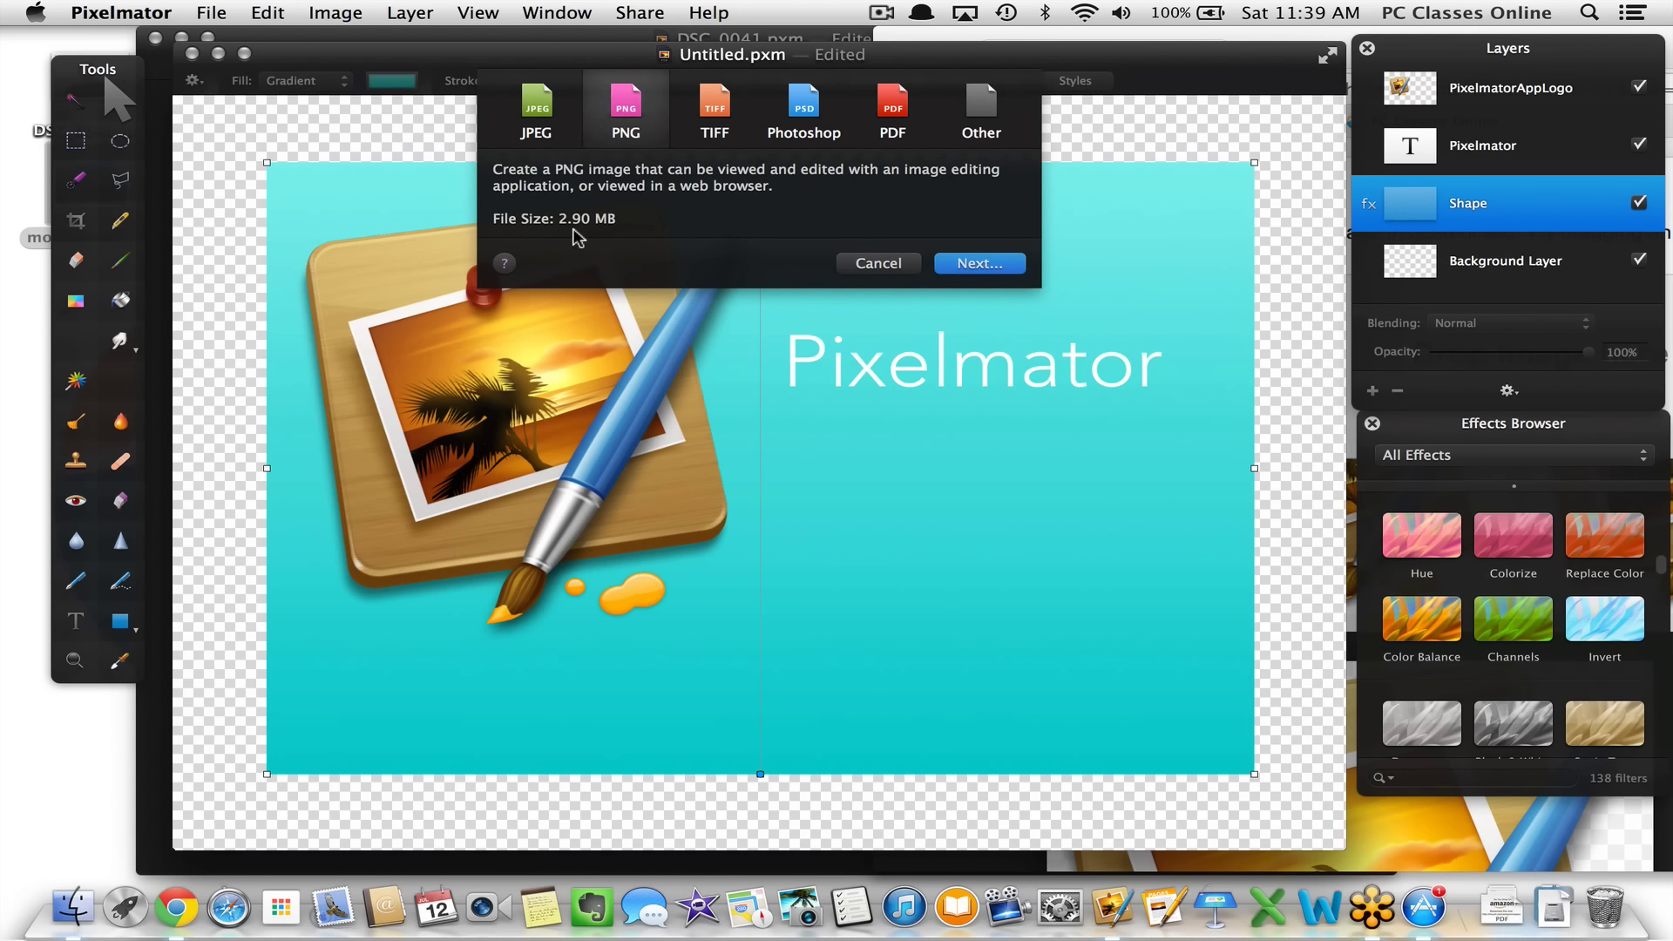
{"action": "left_click", "coordinate": [712, 123]}
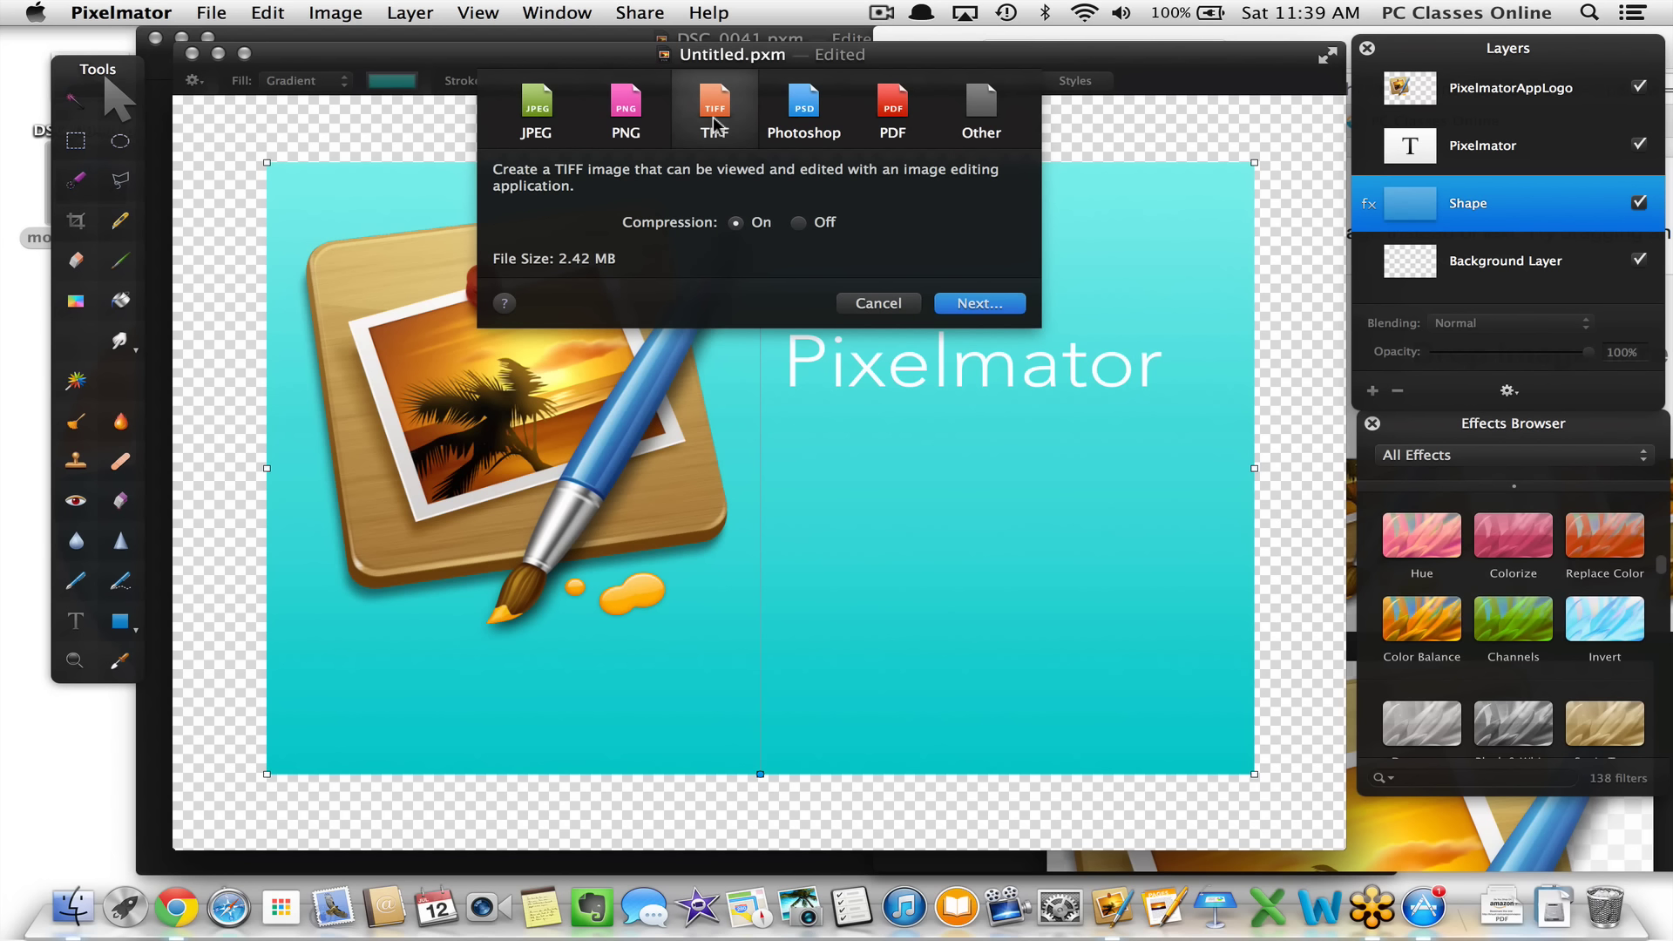
{"action": "left_click", "coordinate": [823, 225]}
{"action": "left_click", "coordinate": [806, 102]}
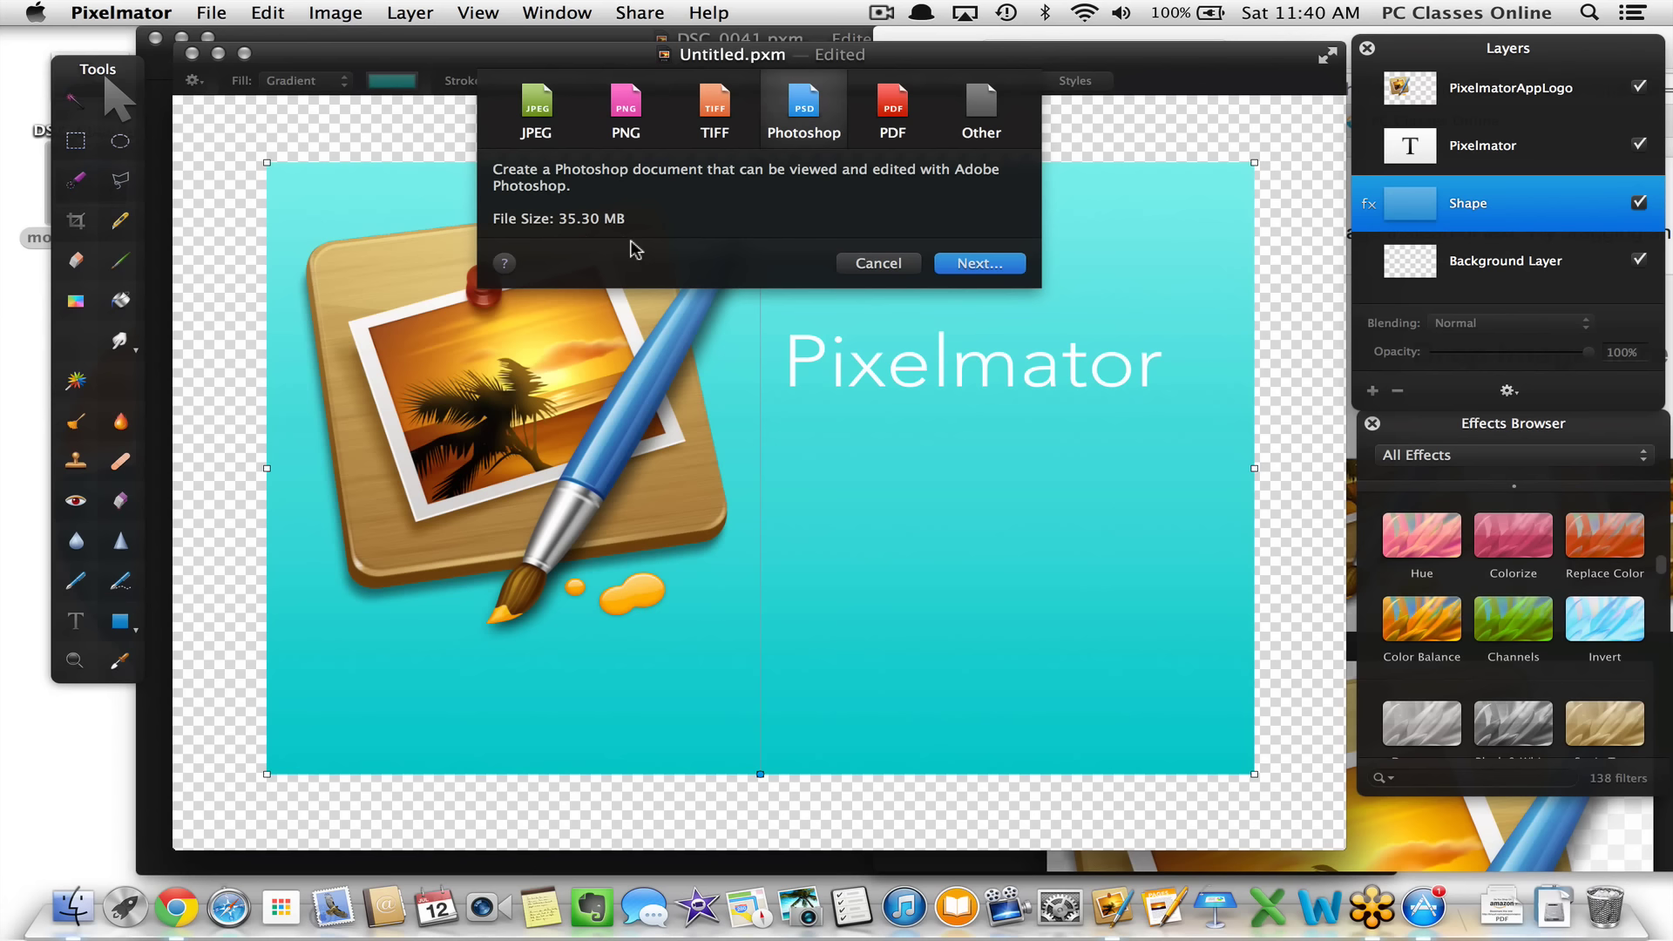
{"action": "left_click", "coordinate": [890, 113]}
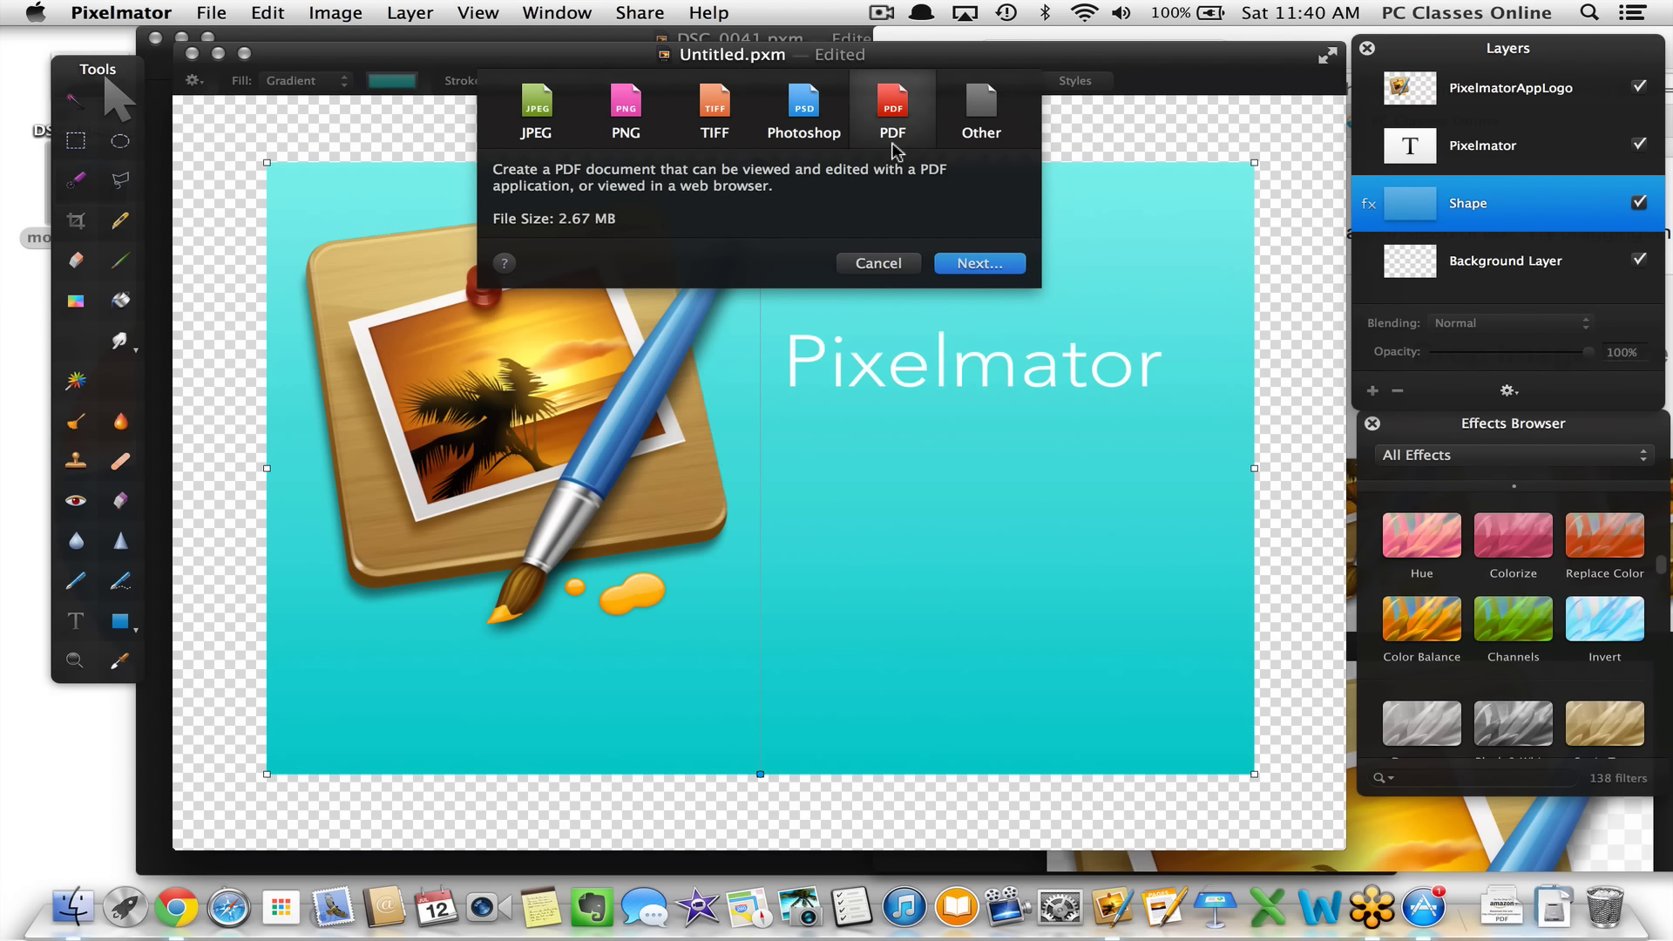
Check the Other formats list, leave BMP selected, and cancel the export without saving
{"action": "left_click", "coordinate": [988, 129]}
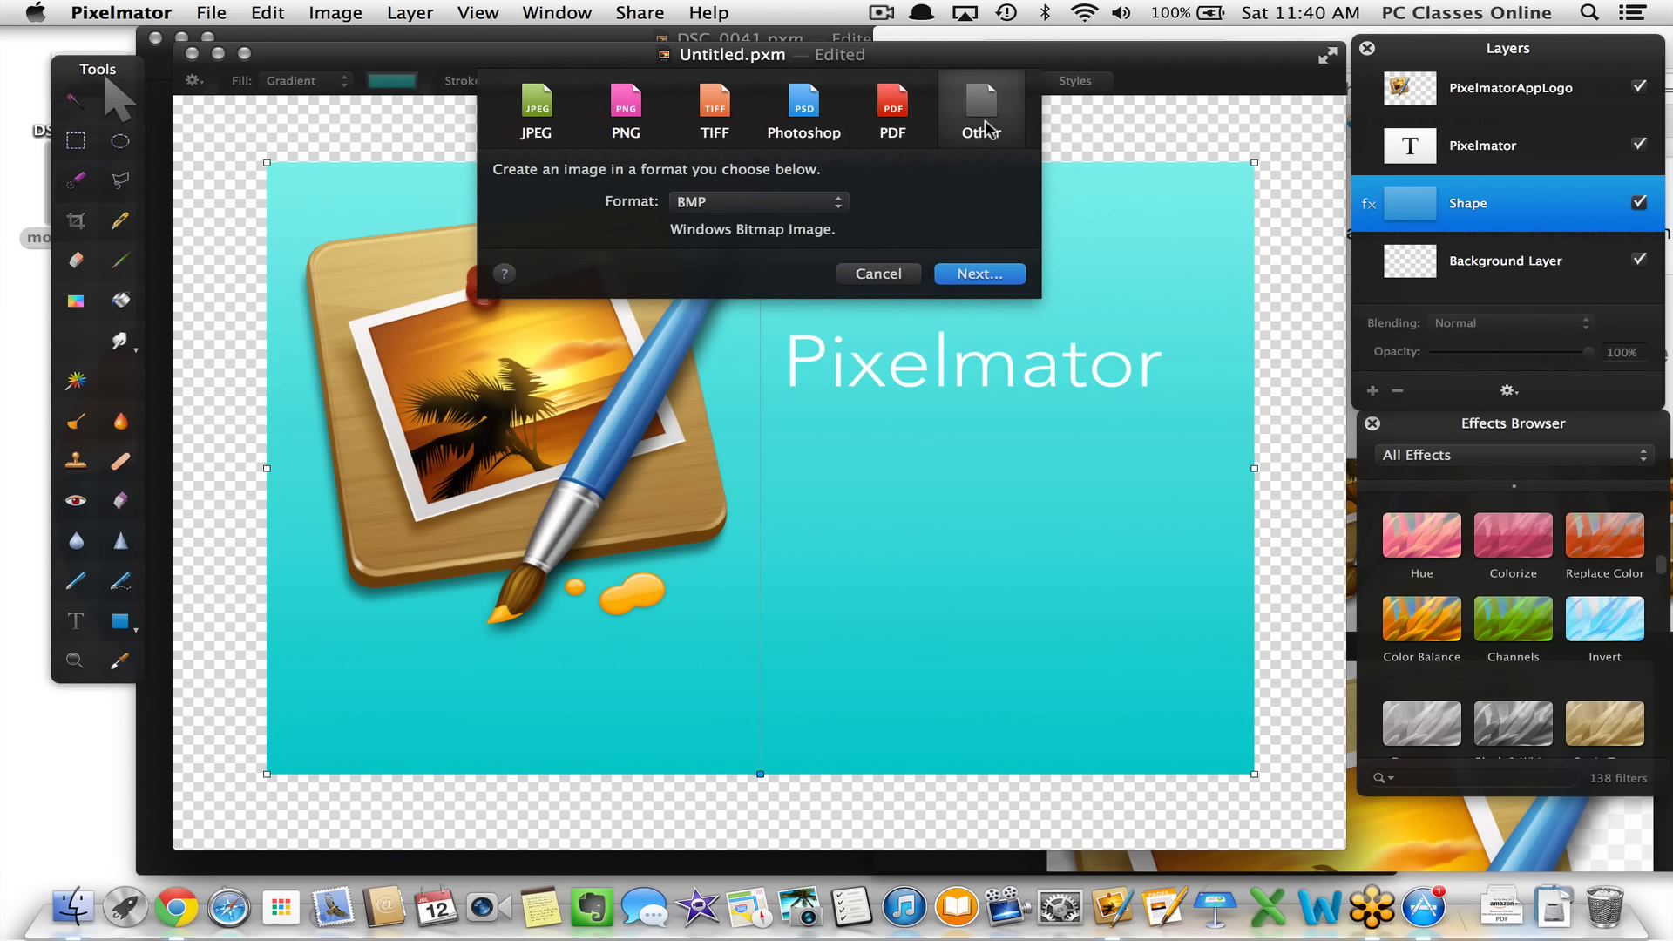
{"action": "left_click", "coordinate": [814, 208]}
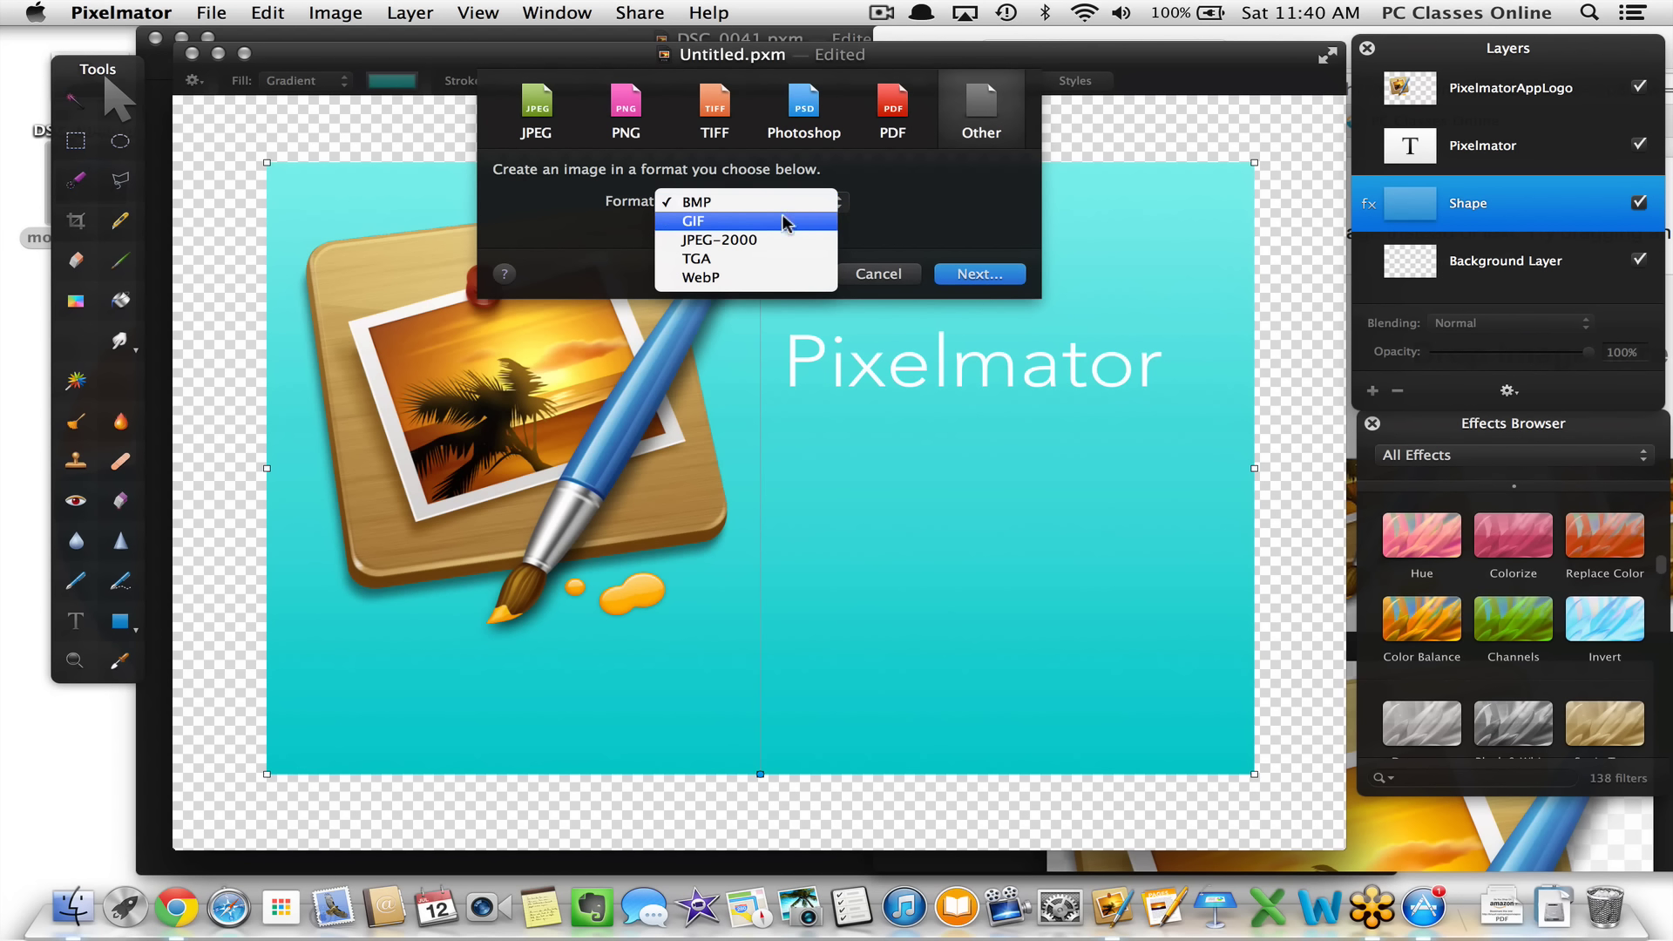
{"action": "left_click", "coordinate": [911, 213]}
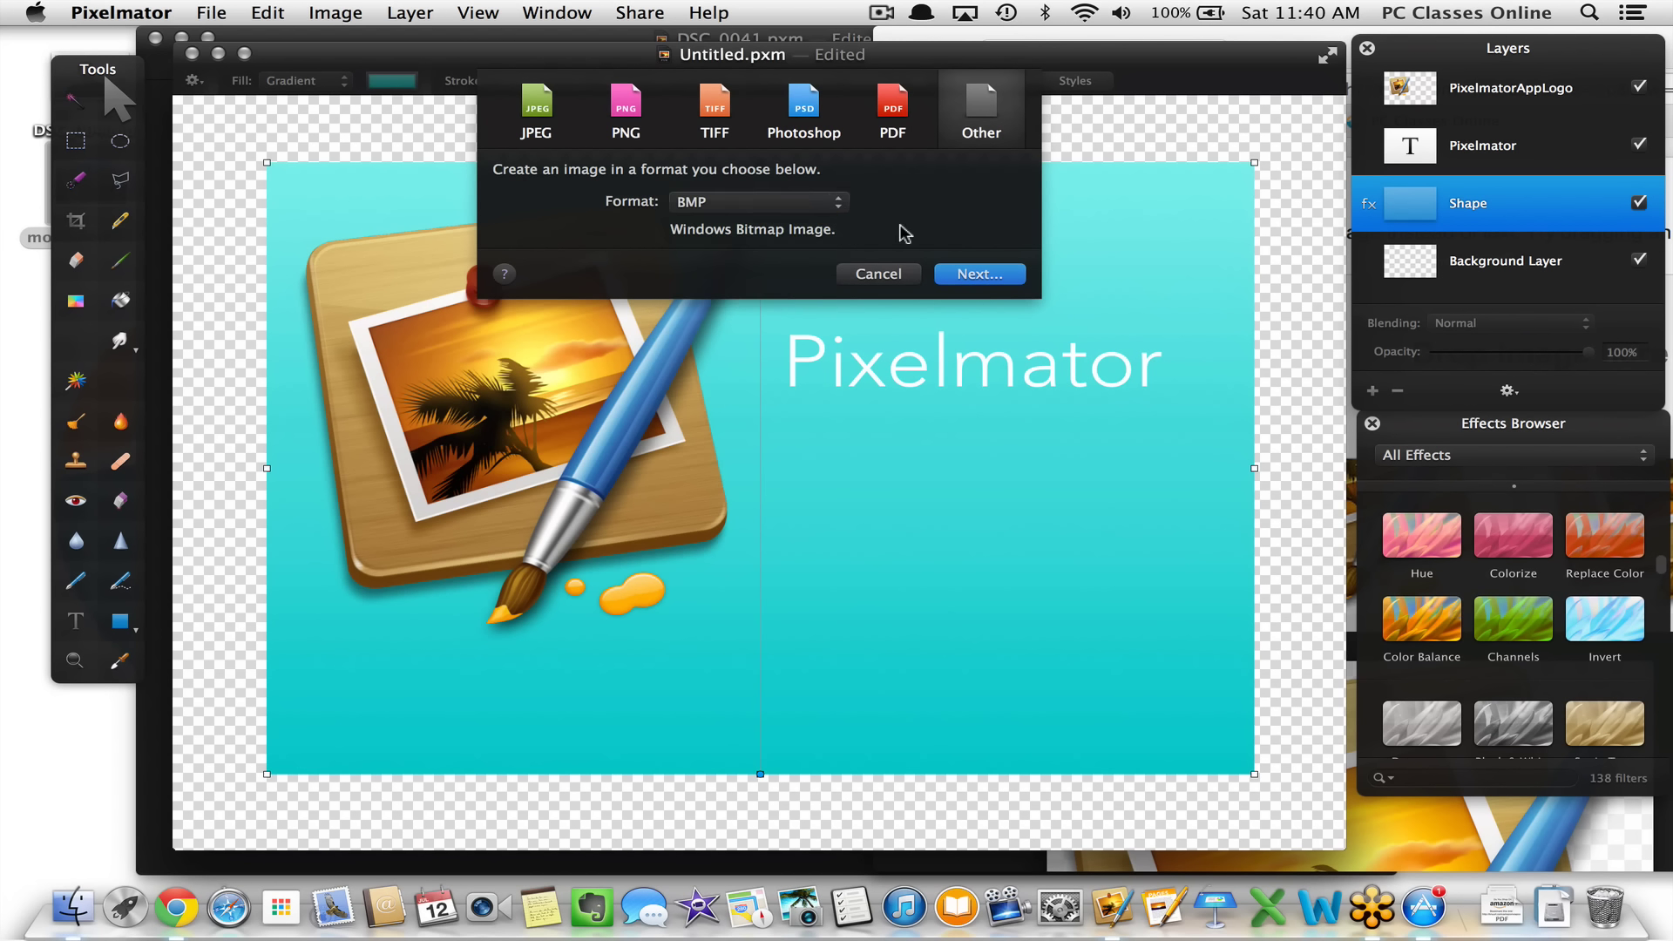
{"action": "left_click", "coordinate": [866, 276]}
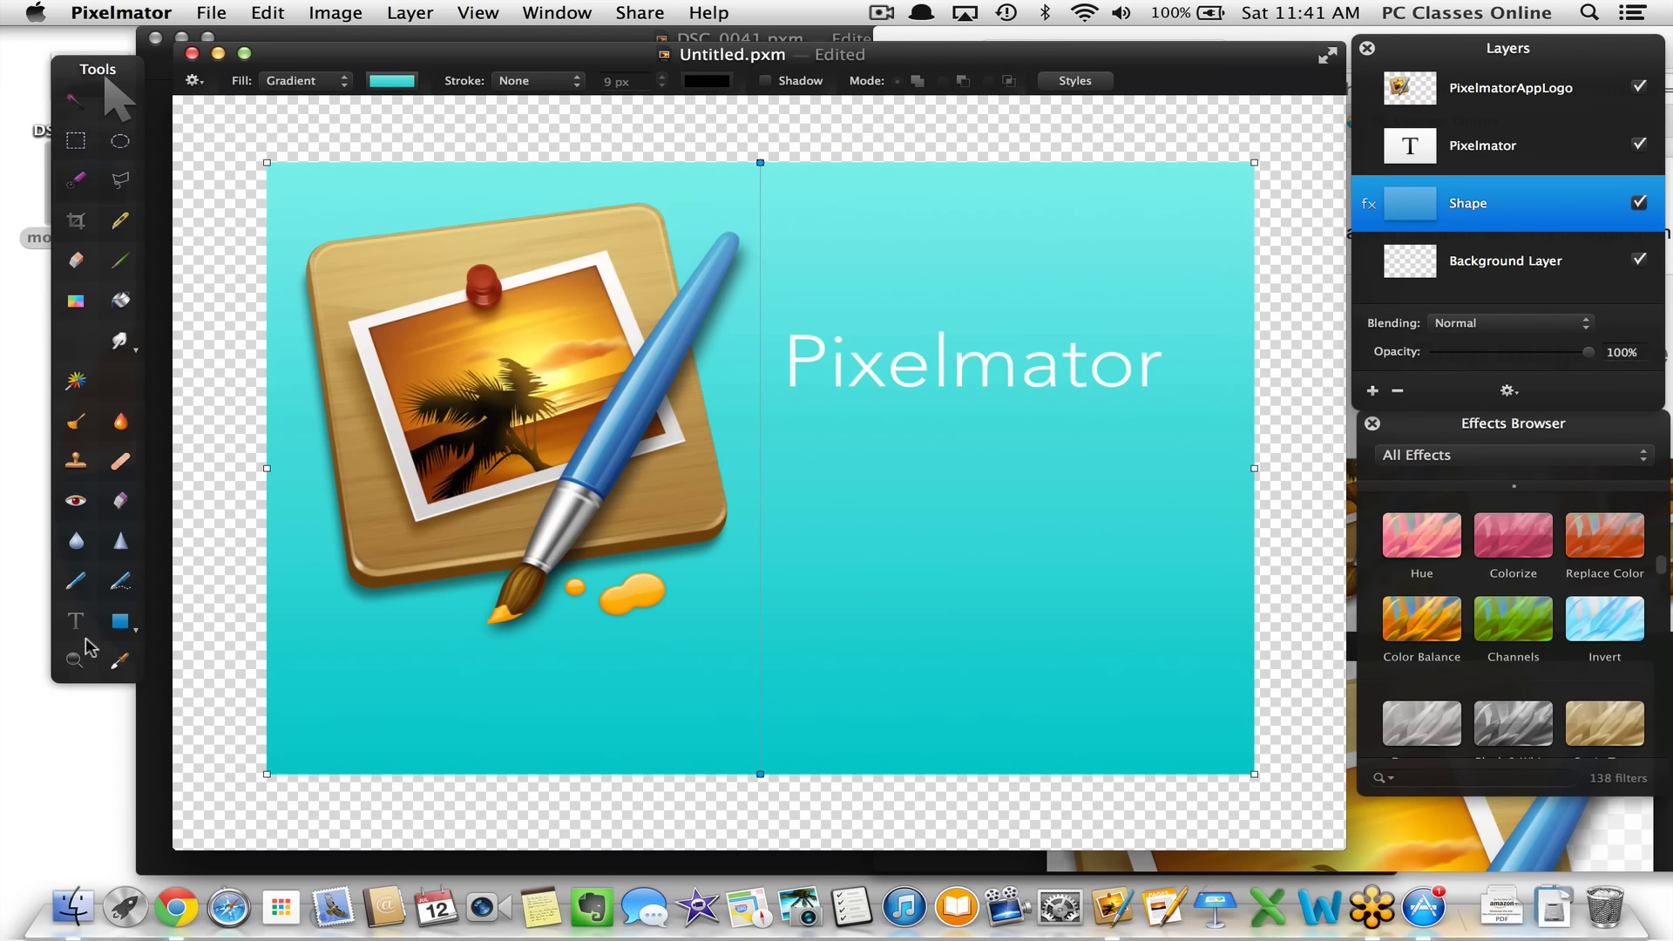
{"action": "left_click", "coordinate": [77, 666]}
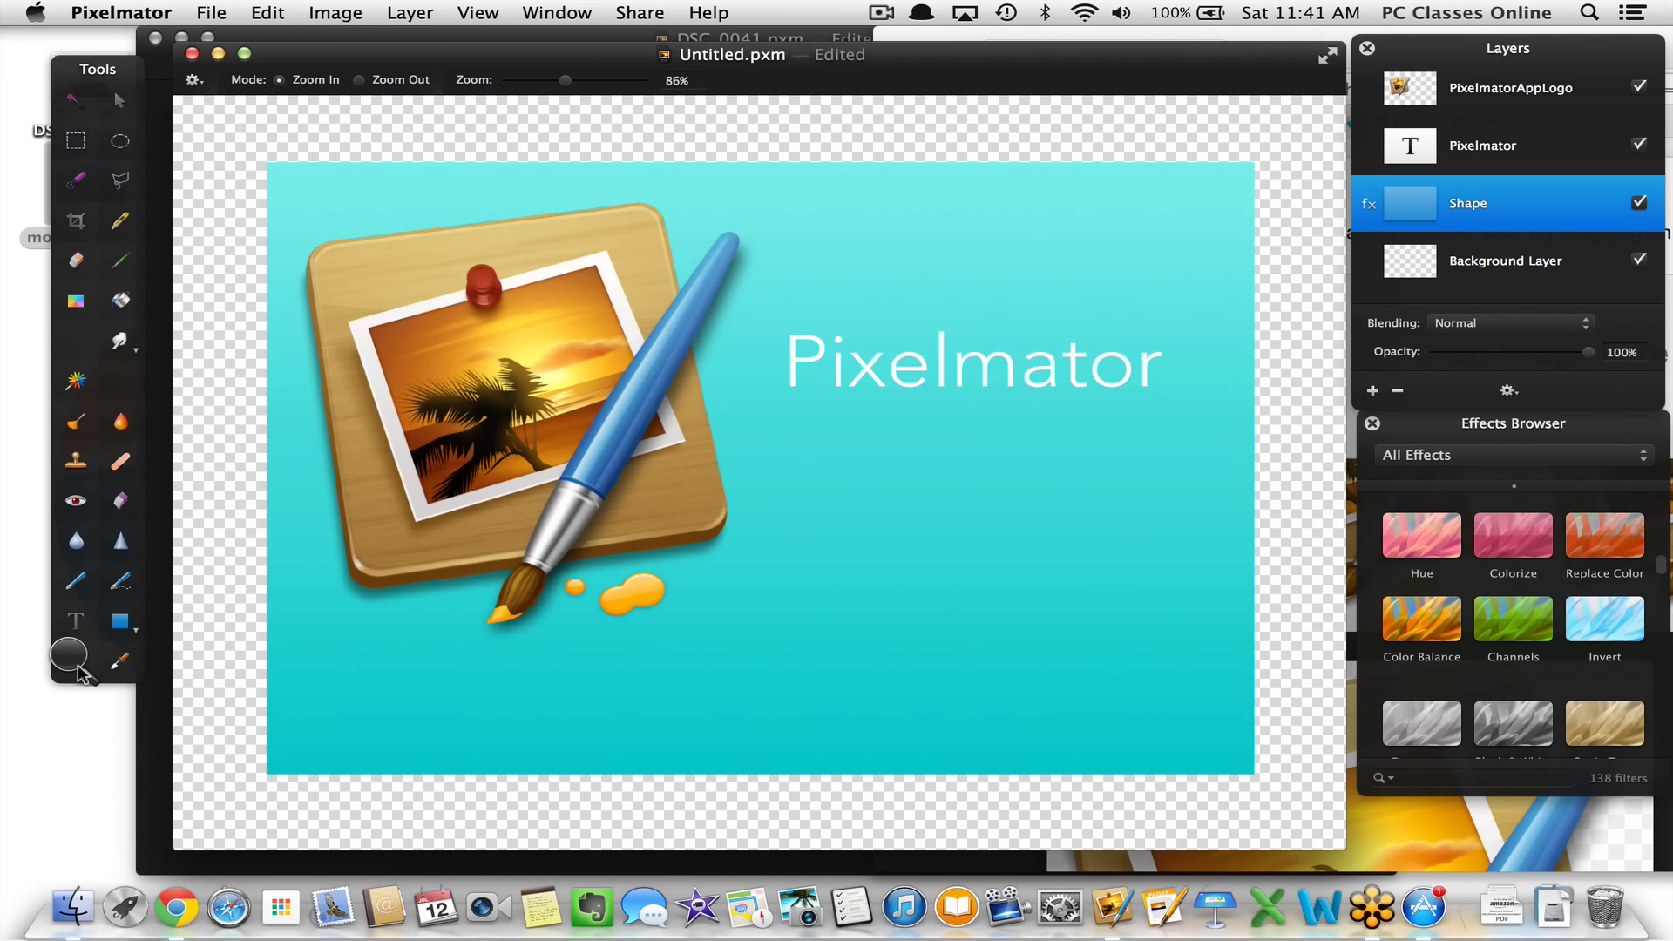
{"action": "left_click", "coordinate": [530, 356]}
{"action": "left_click", "coordinate": [542, 413]}
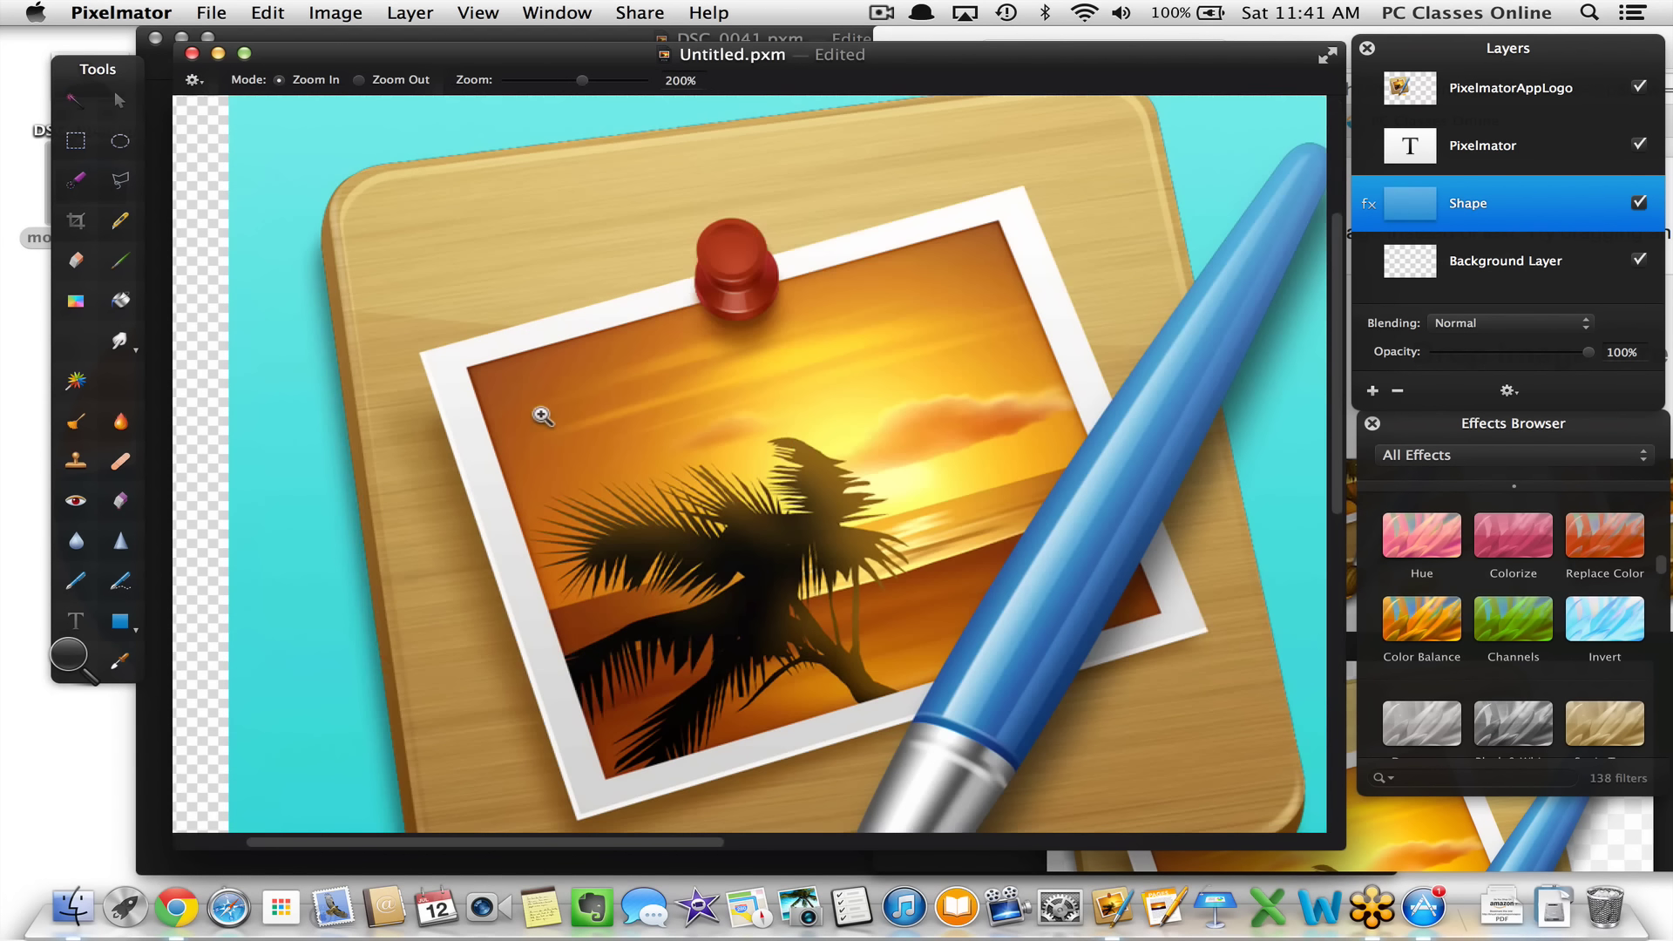
{"action": "left_click", "coordinate": [605, 472]}
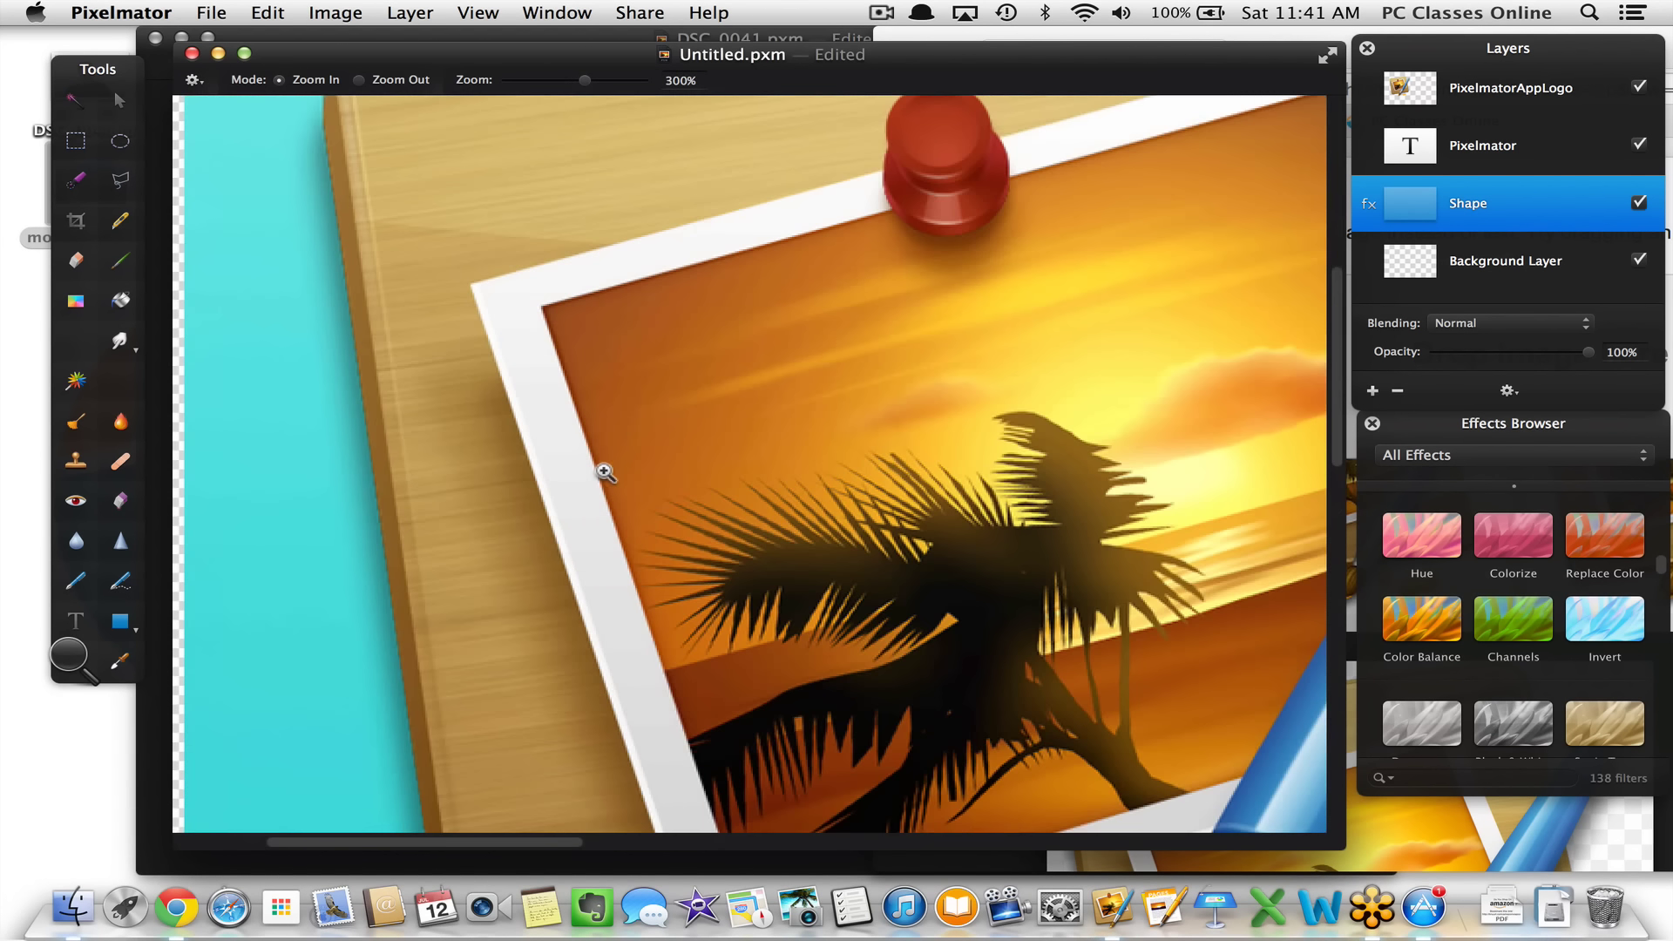
{"action": "left_click", "coordinate": [605, 472], "text": "alt"}
{"action": "left_click", "coordinate": [605, 472], "text": "alt"}
{"action": "left_click", "coordinate": [605, 472], "text": "alt"}
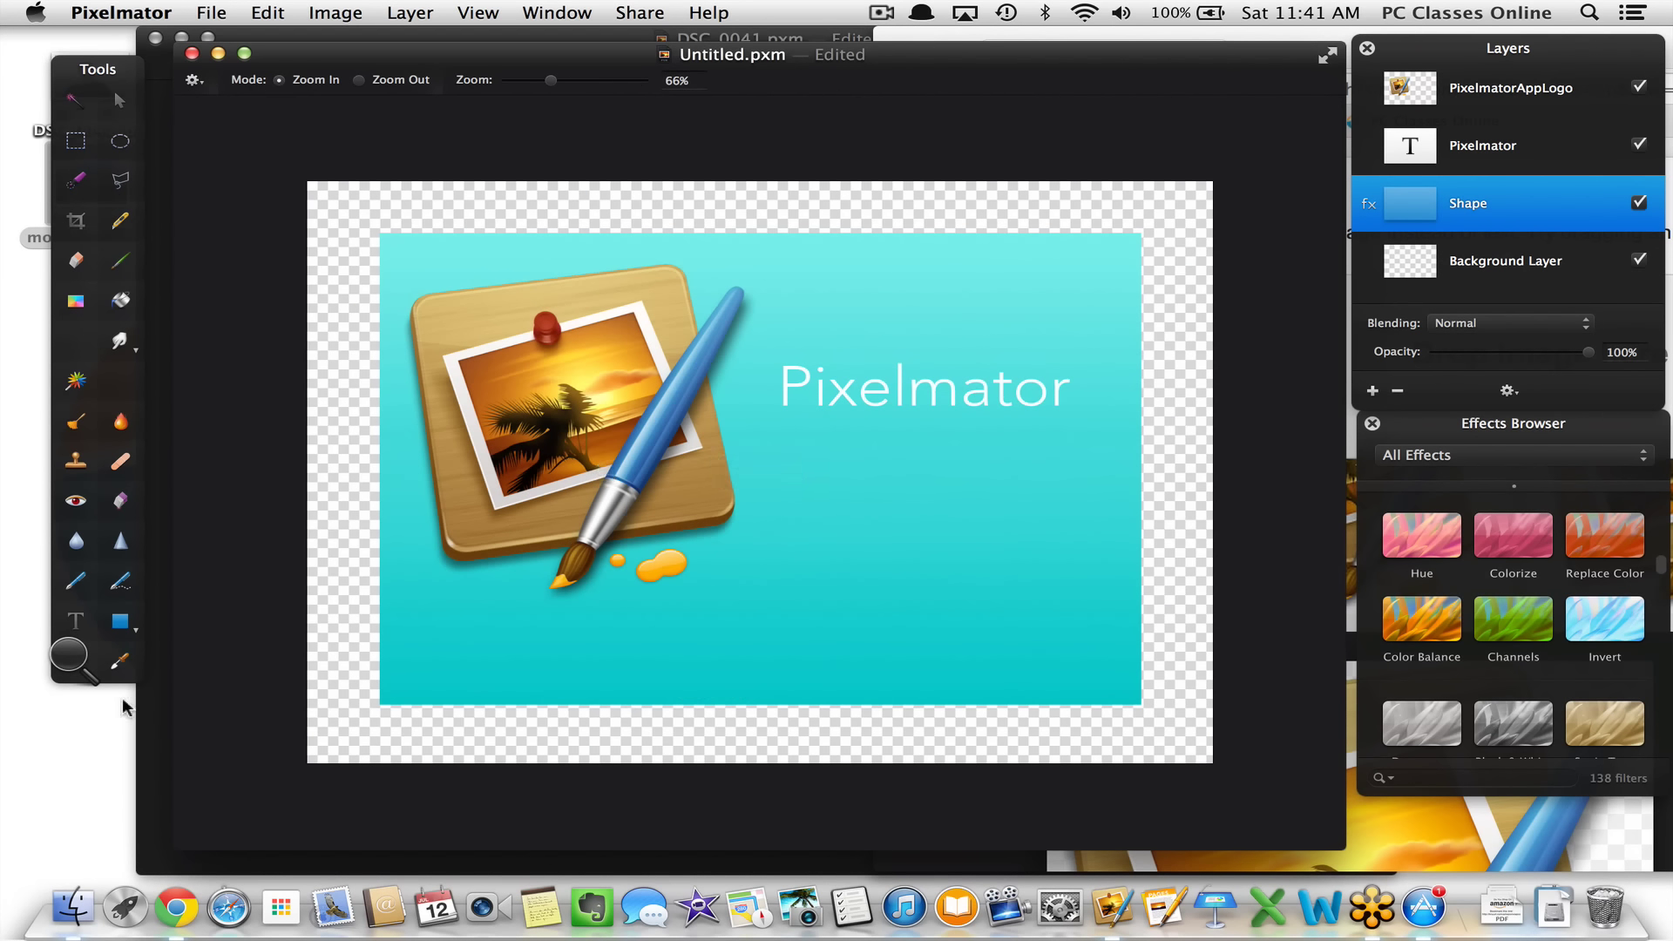
{"action": "left_click", "coordinate": [122, 667]}
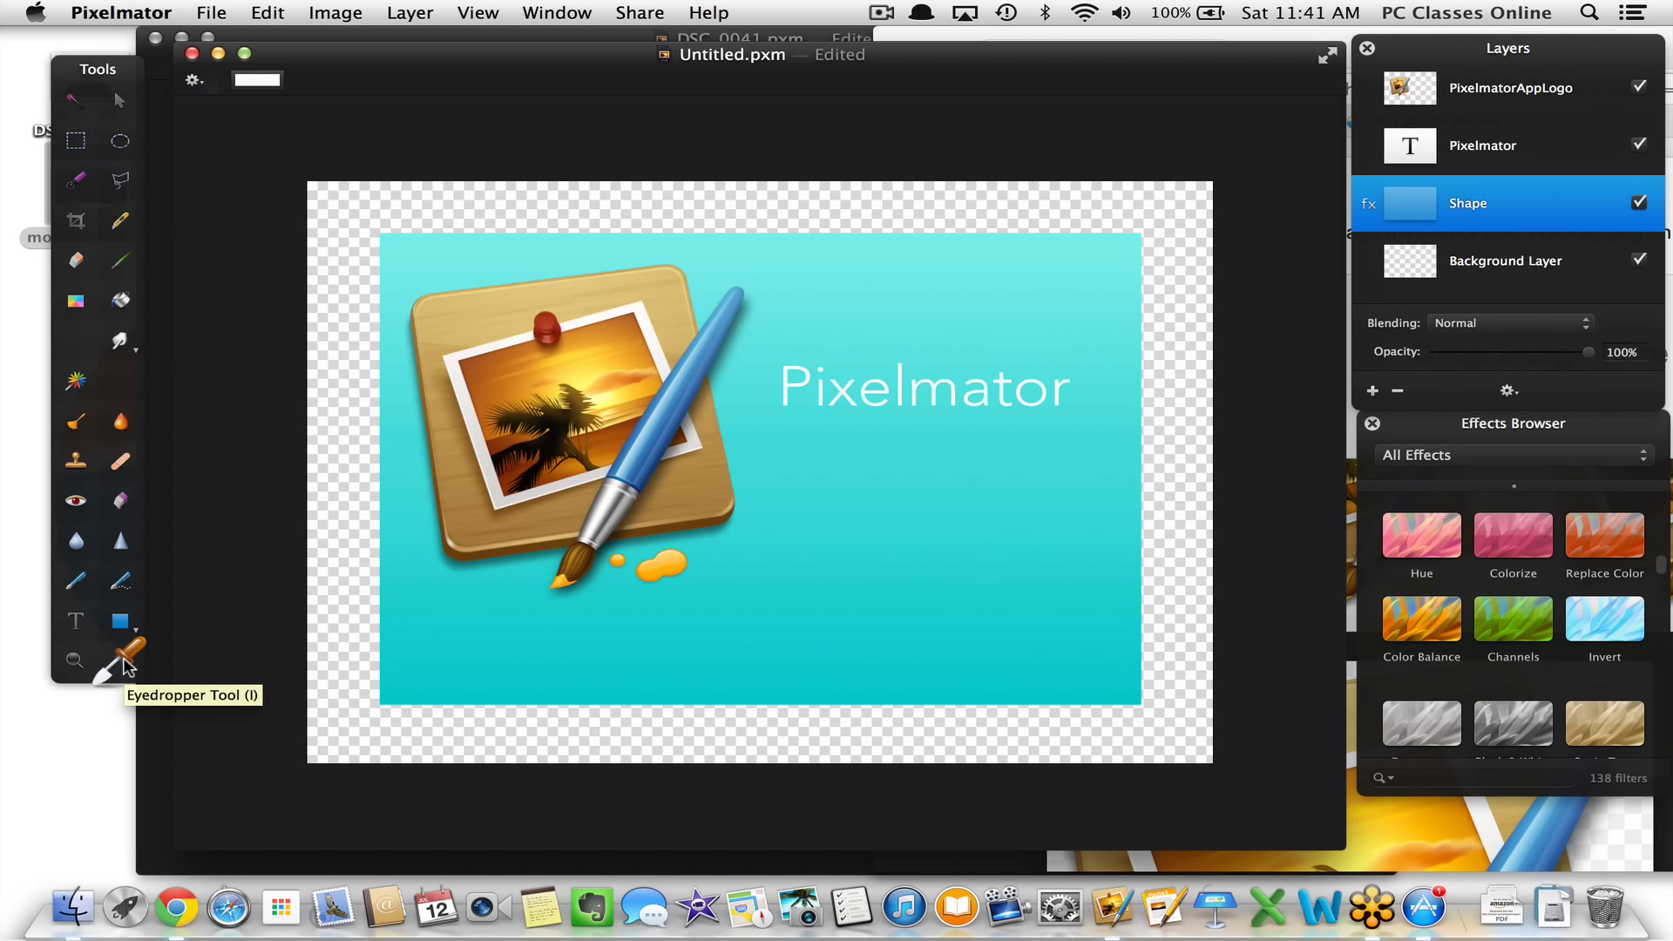
View the swatch palette without changing the pale-yellow colour, then close Untitled.pxm
{"action": "left_click", "coordinate": [126, 667]}
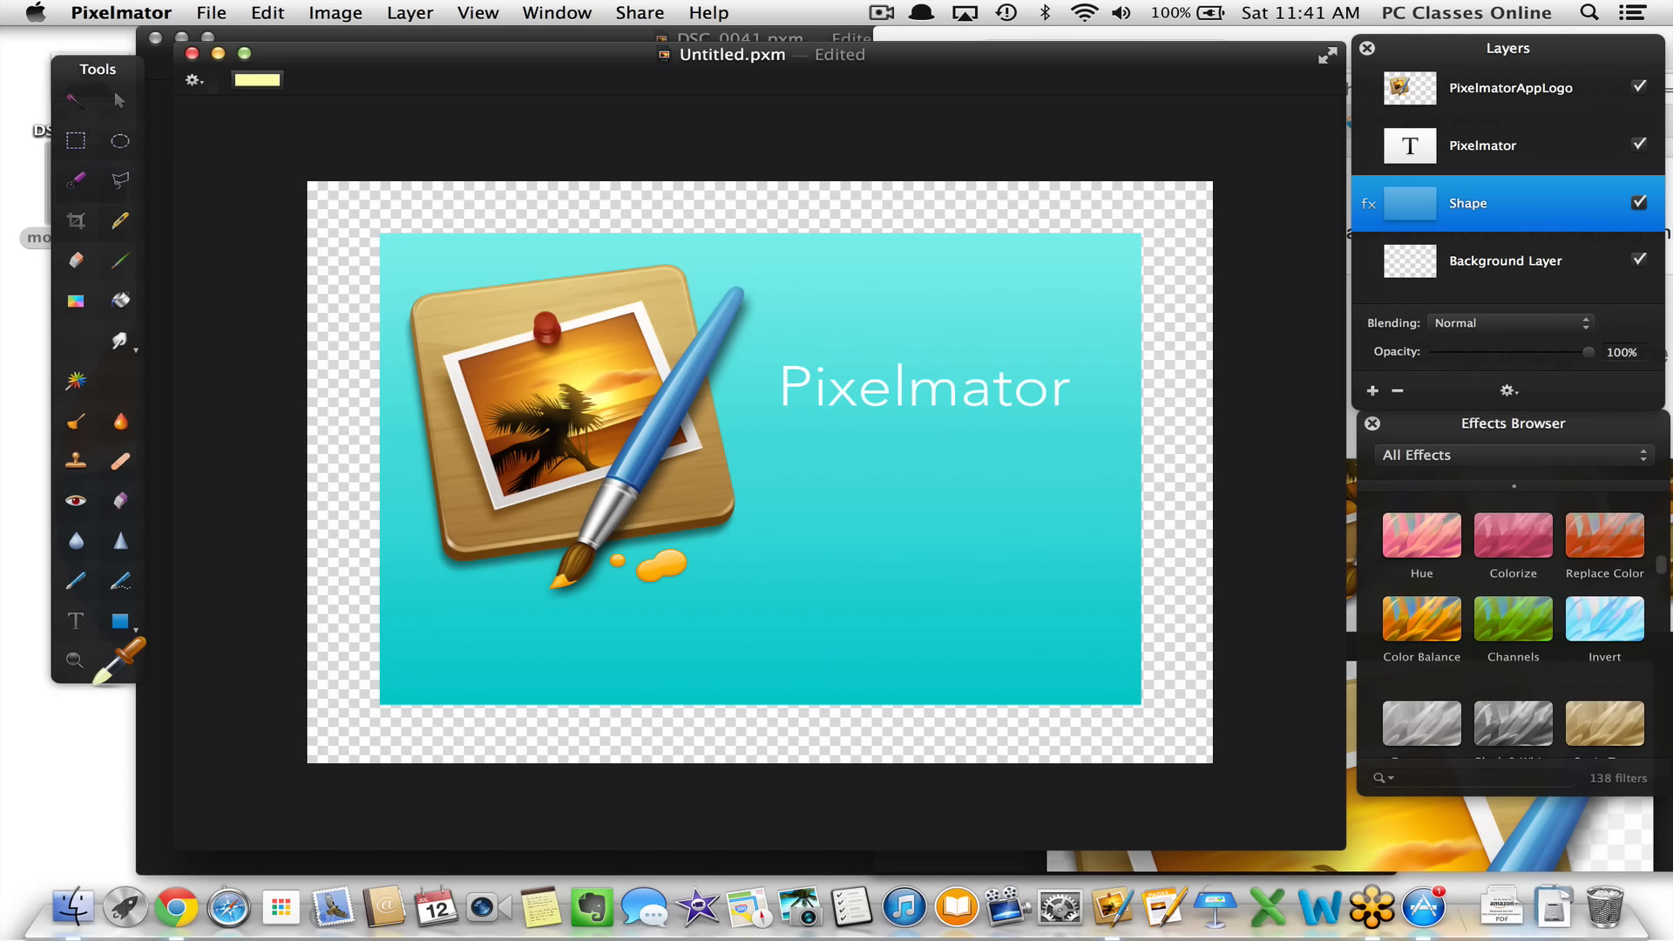
{"action": "left_click", "coordinate": [125, 626]}
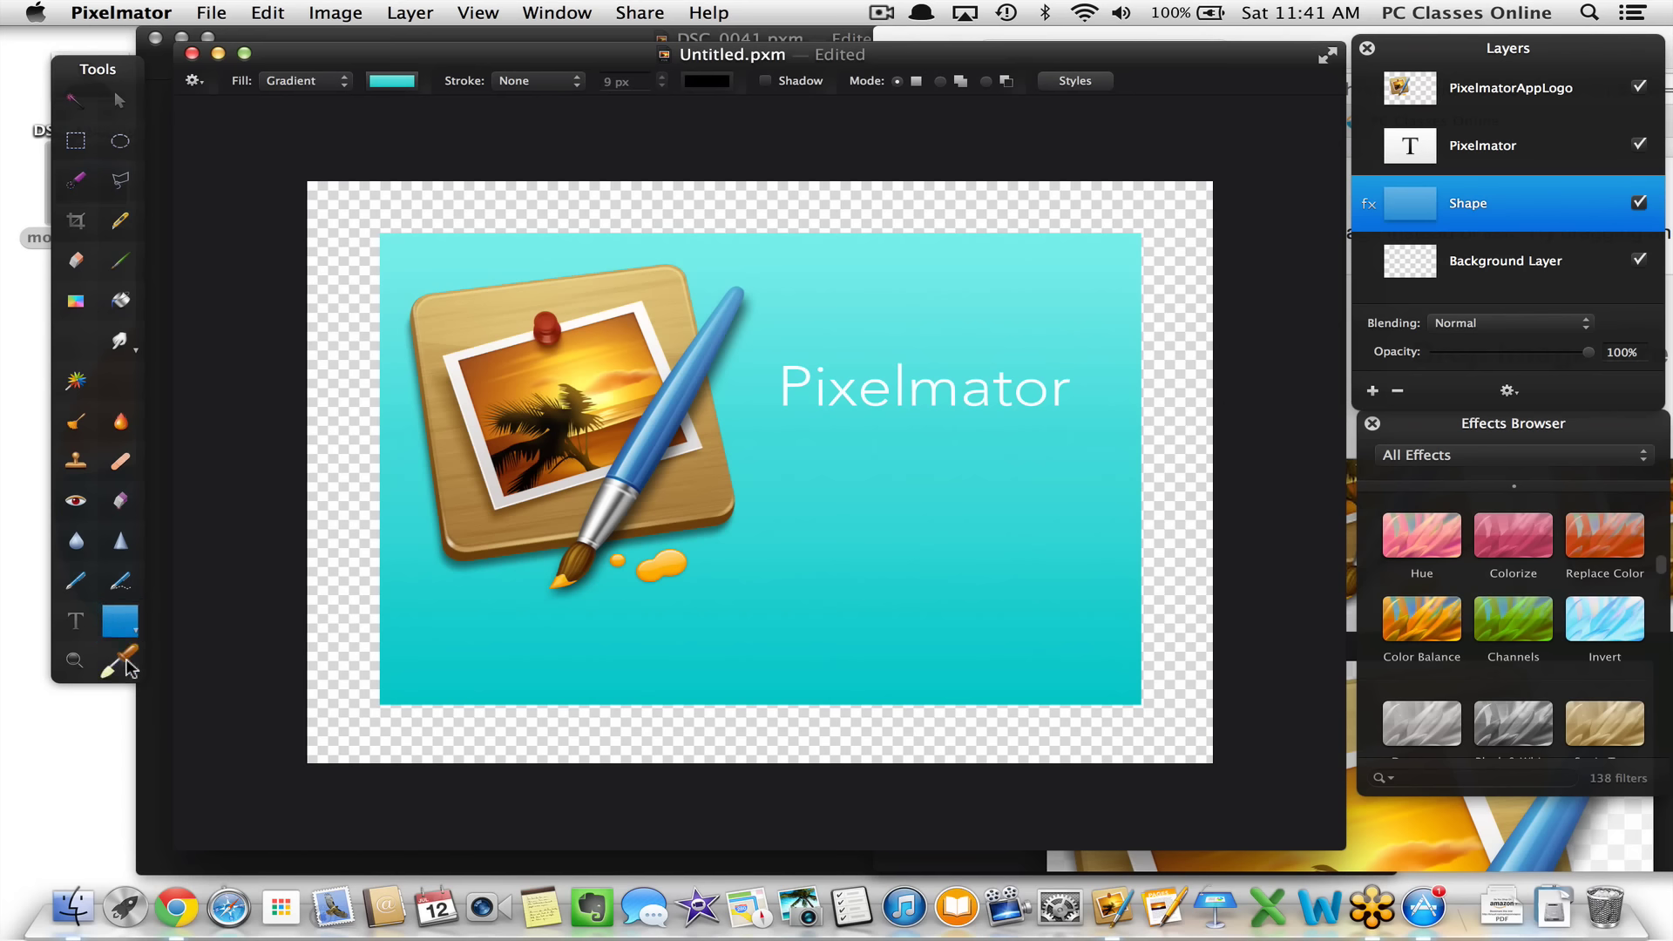
{"action": "left_click", "coordinate": [120, 661]}
{"action": "left_click", "coordinate": [266, 84]}
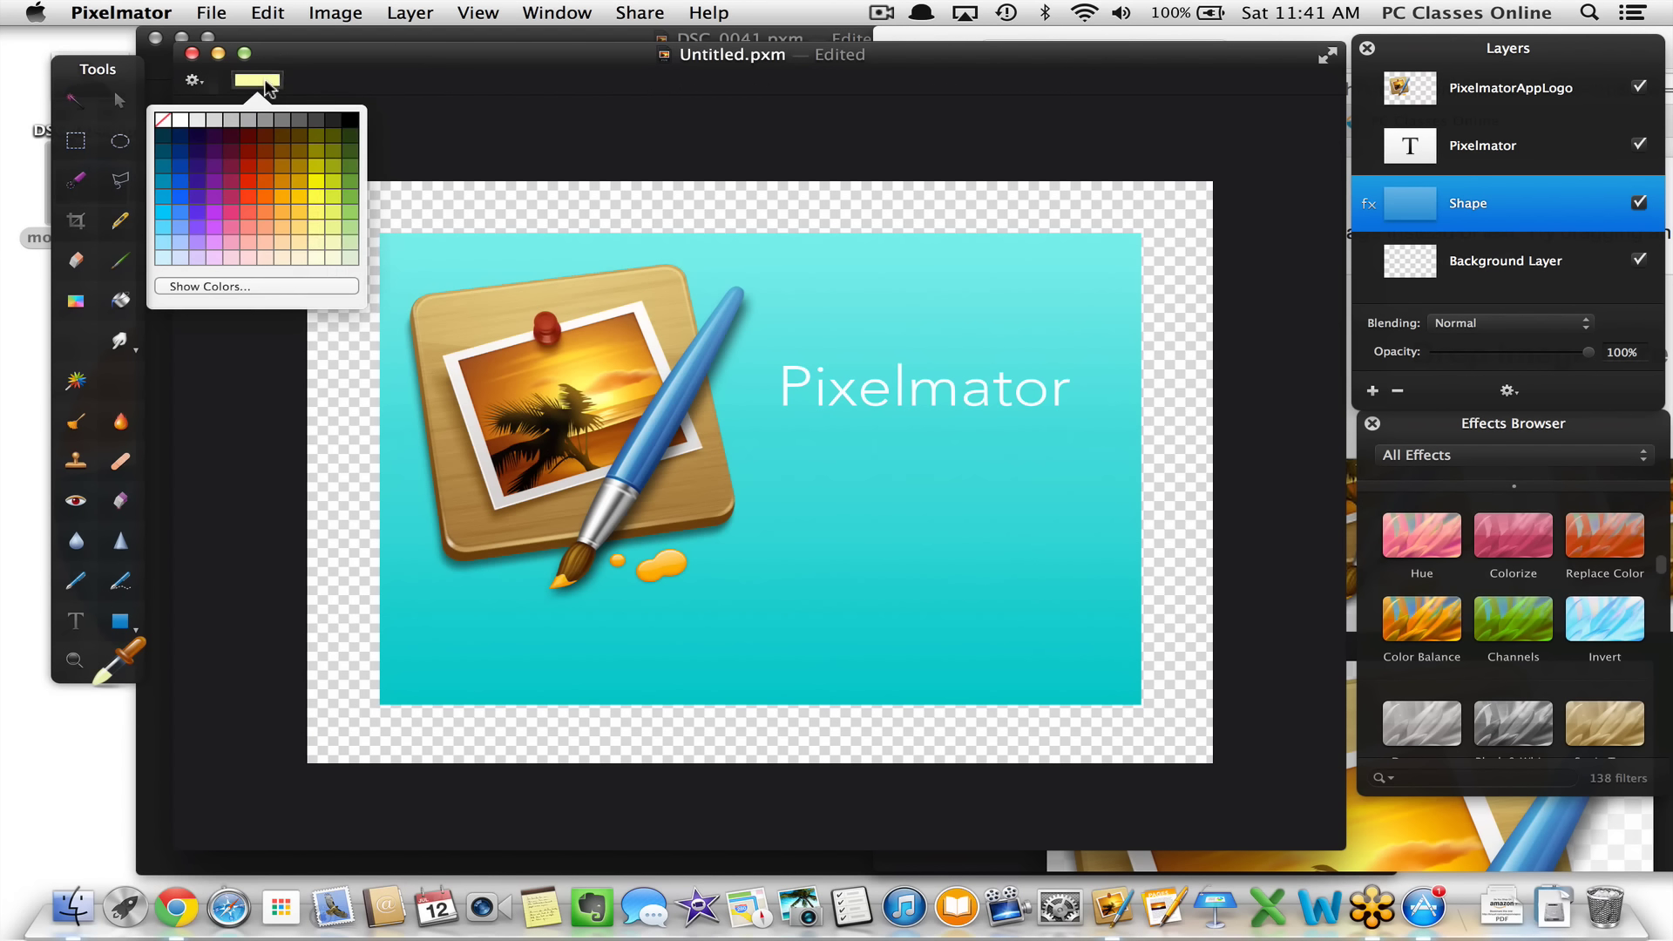
{"action": "left_click", "coordinate": [380, 82]}
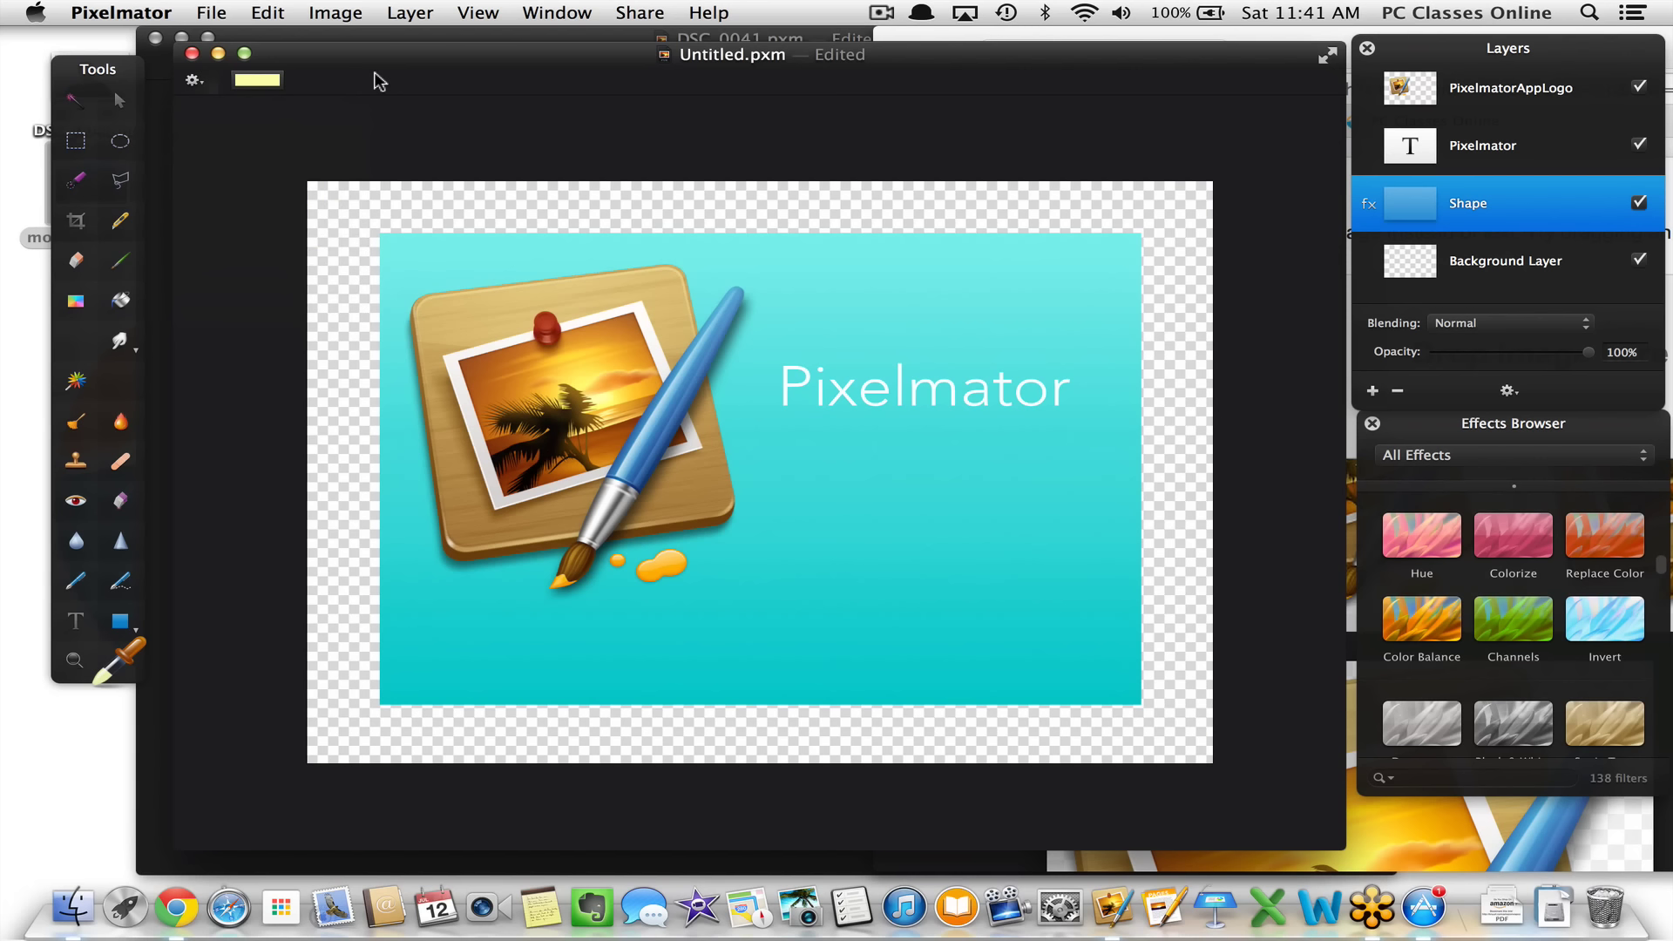
{"action": "left_click", "coordinate": [192, 54]}
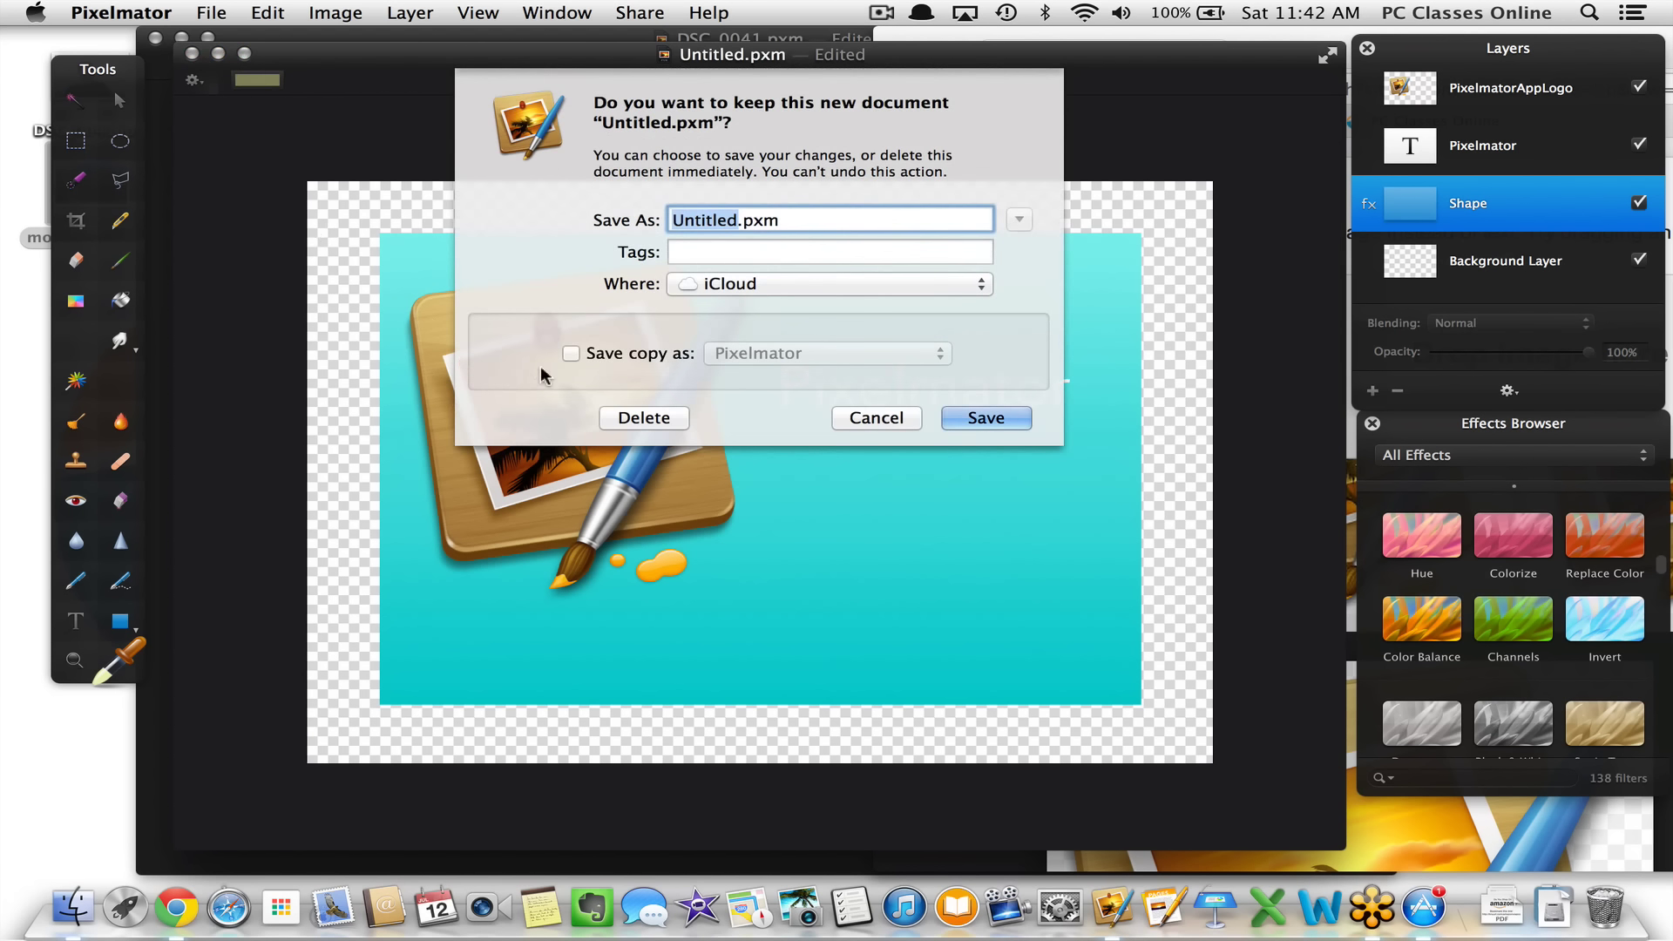
Delete the unsaved Untitled.pxm and move monument5 to the top of the Layers list
{"action": "left_click", "coordinate": [649, 419]}
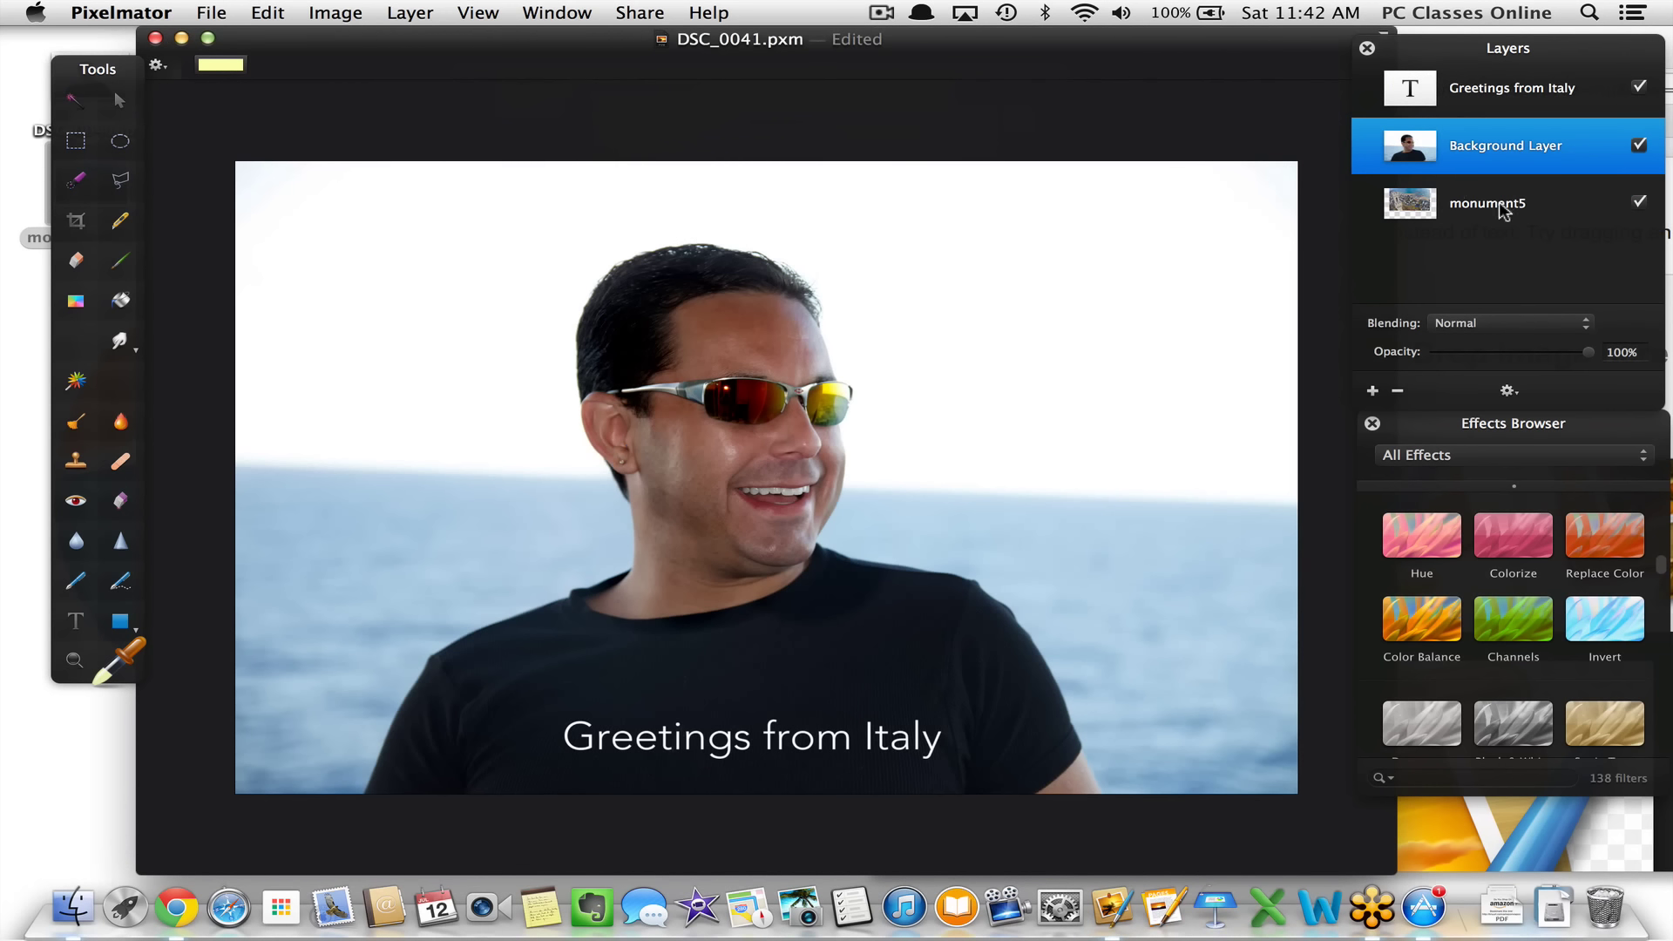
{"action": "left_click_drag", "start_coordinate": [1500, 204], "coordinate": [1492, 77]}
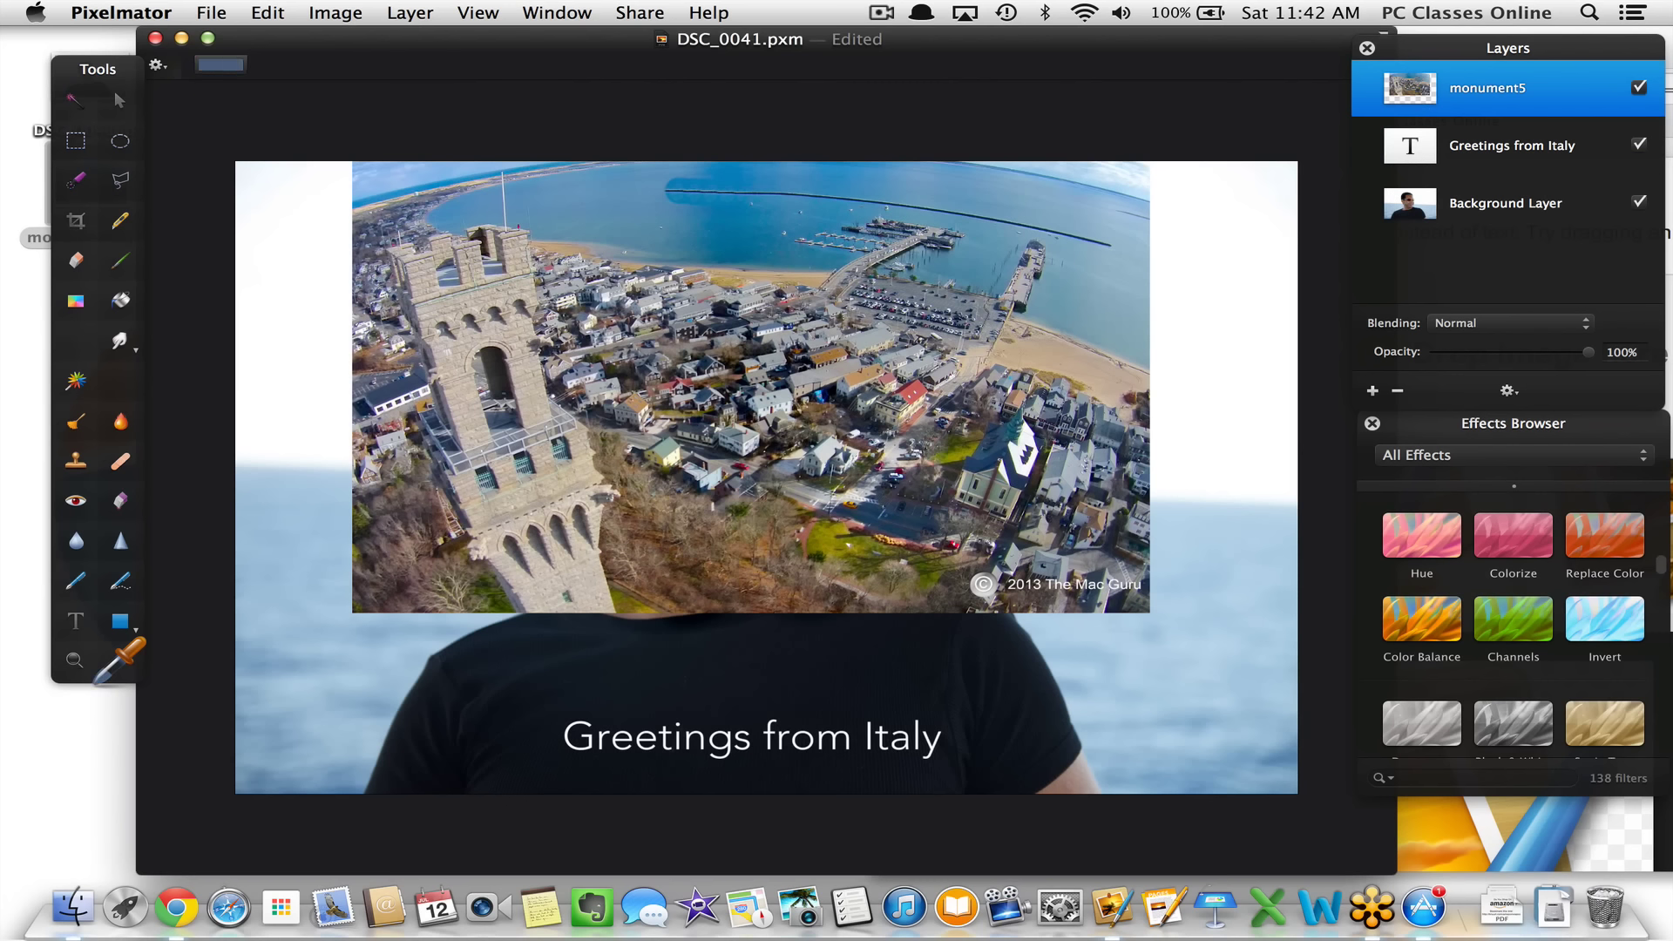
Hide the Greetings from Italy text layer and the Background Layer
{"action": "left_click", "coordinate": [1642, 203]}
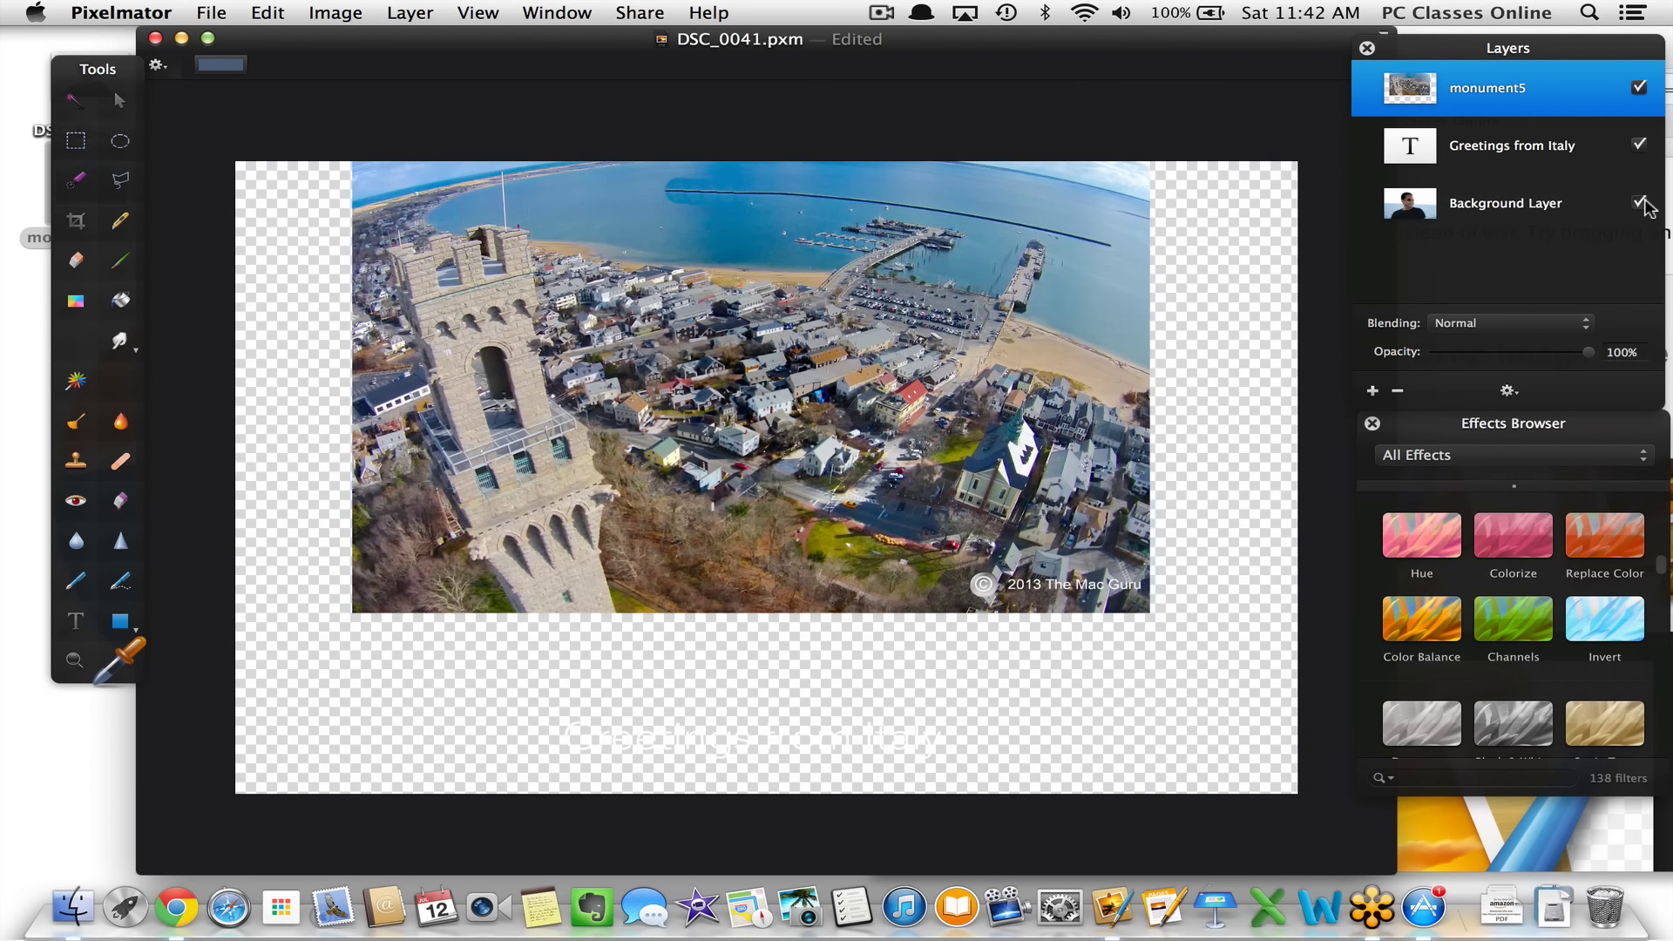
{"action": "left_click", "coordinate": [1641, 203]}
{"action": "left_click", "coordinate": [1639, 145]}
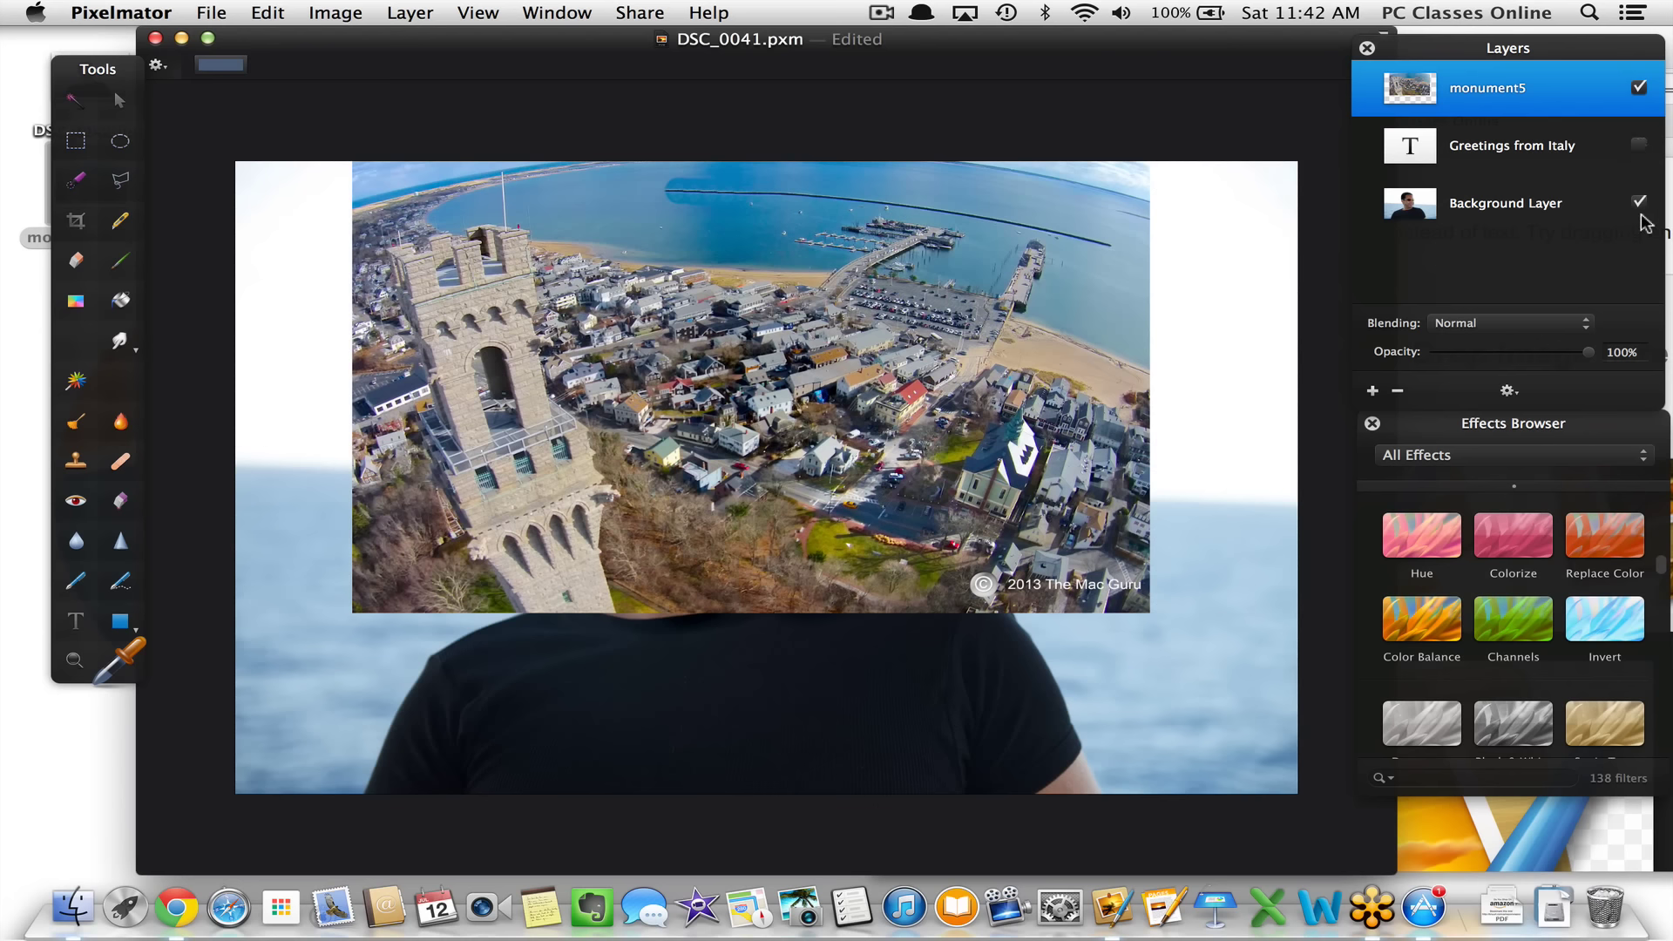
{"action": "left_click", "coordinate": [1639, 202]}
{"action": "scroll", "coordinate": [906, 379], "scroll_direction": "up", "scroll_amount": 3}
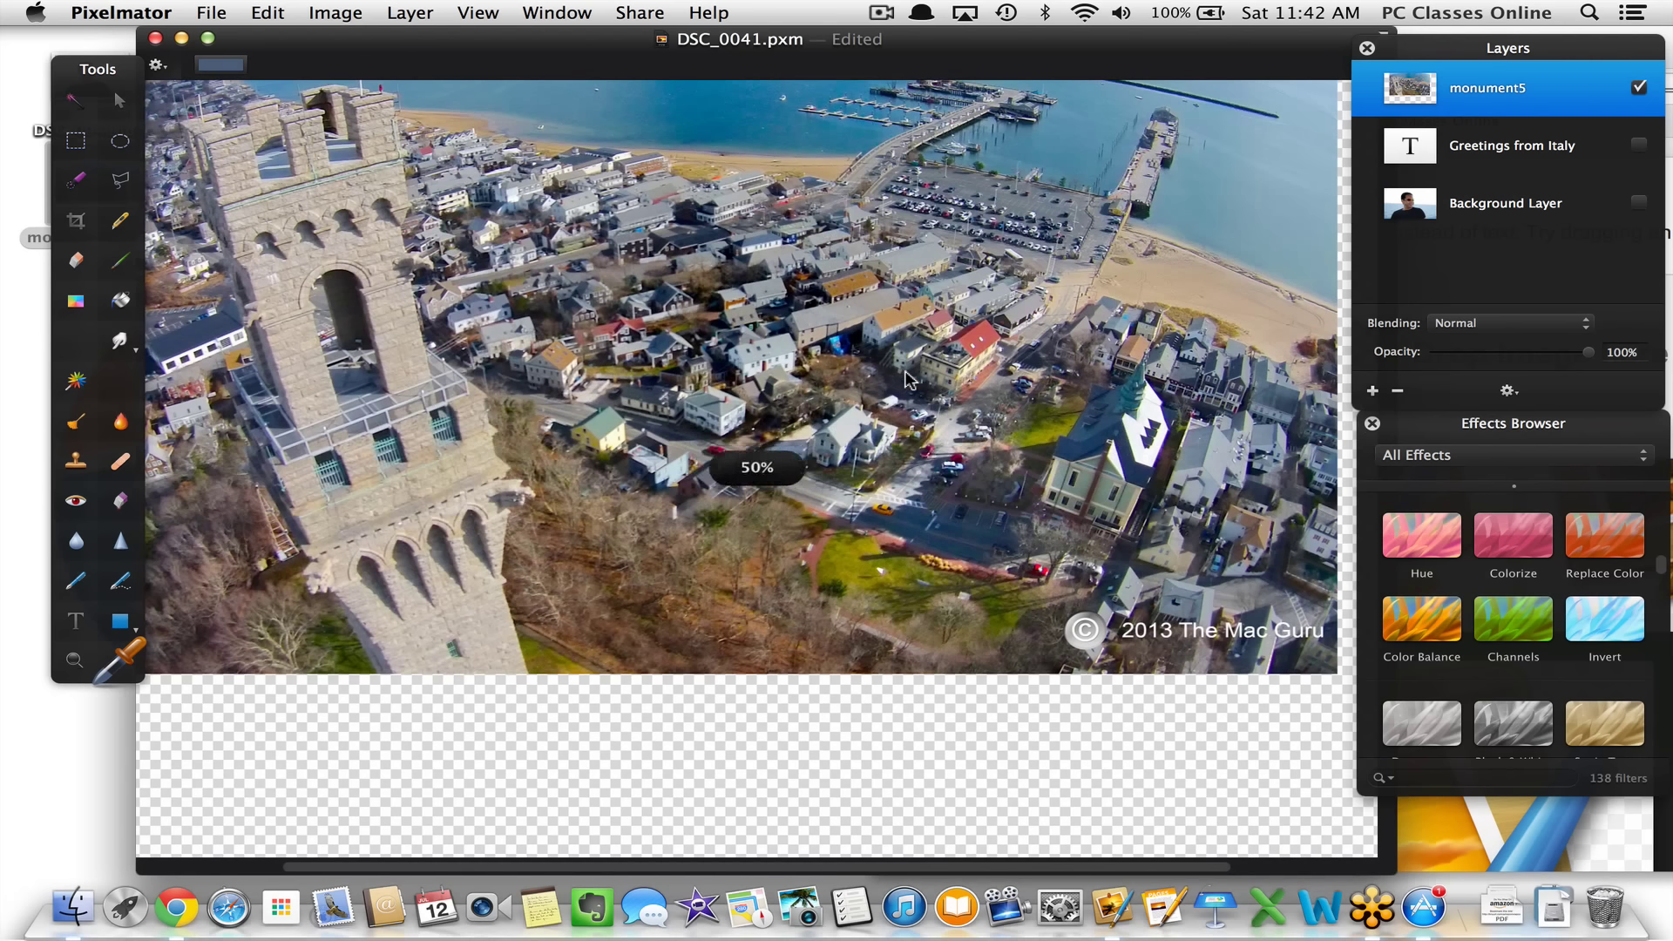
{"action": "scroll", "coordinate": [906, 379], "scroll_direction": "up", "scroll_amount": 5}
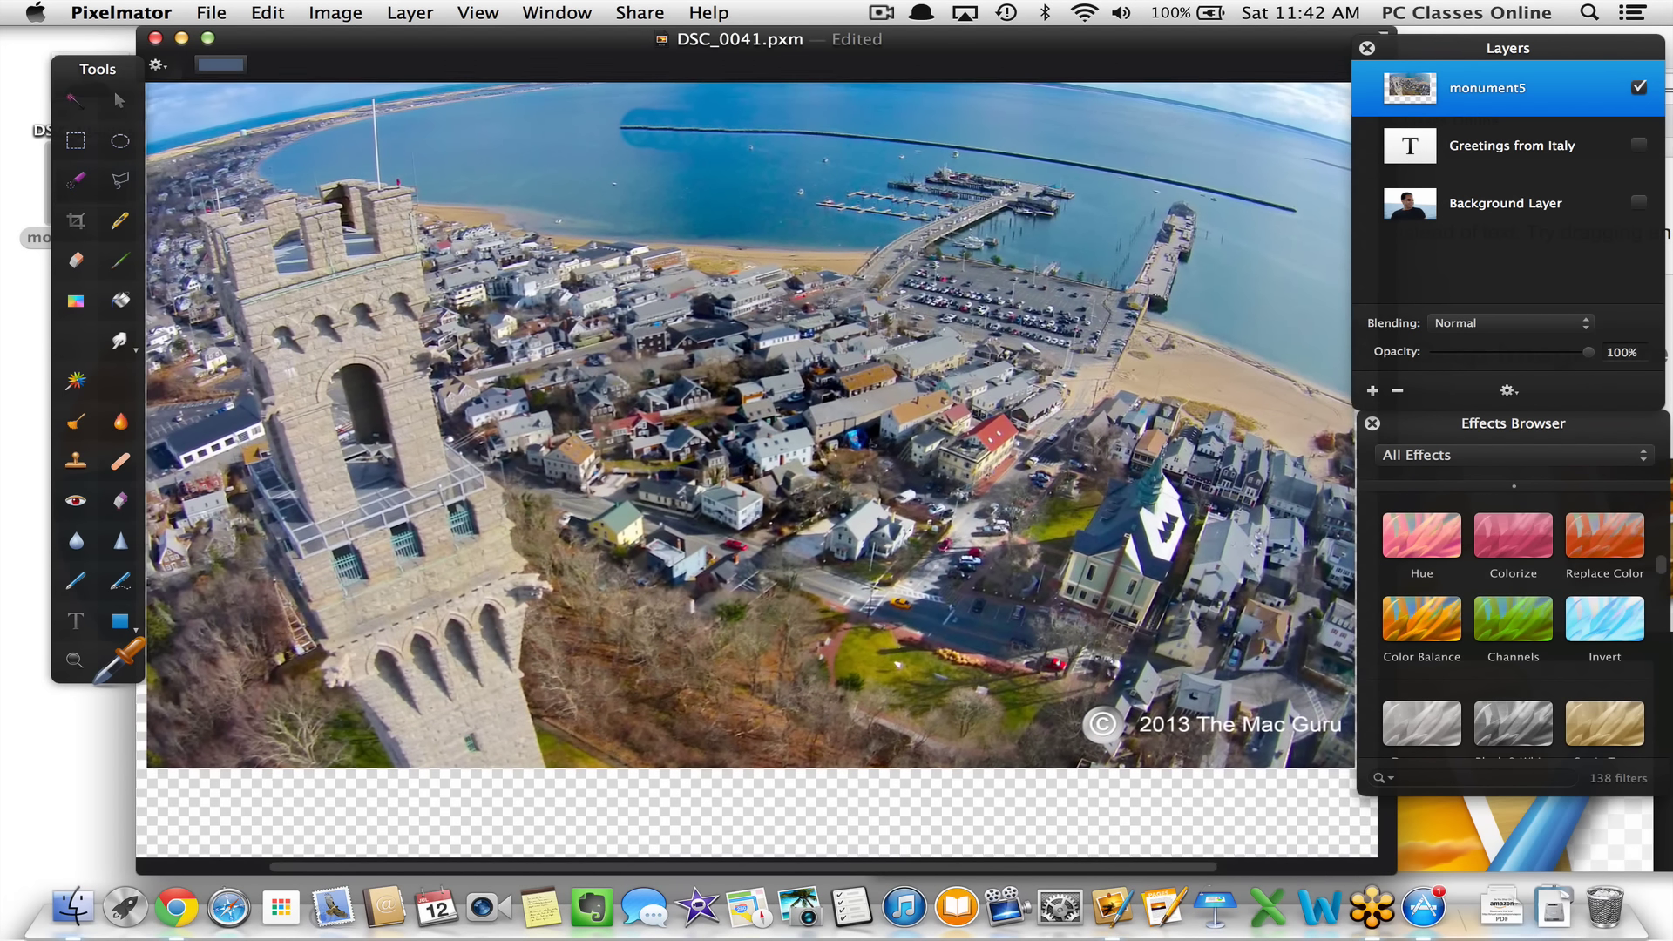
{"action": "scroll", "coordinate": [756, 427], "scroll_direction": "up", "scroll_amount": 1}
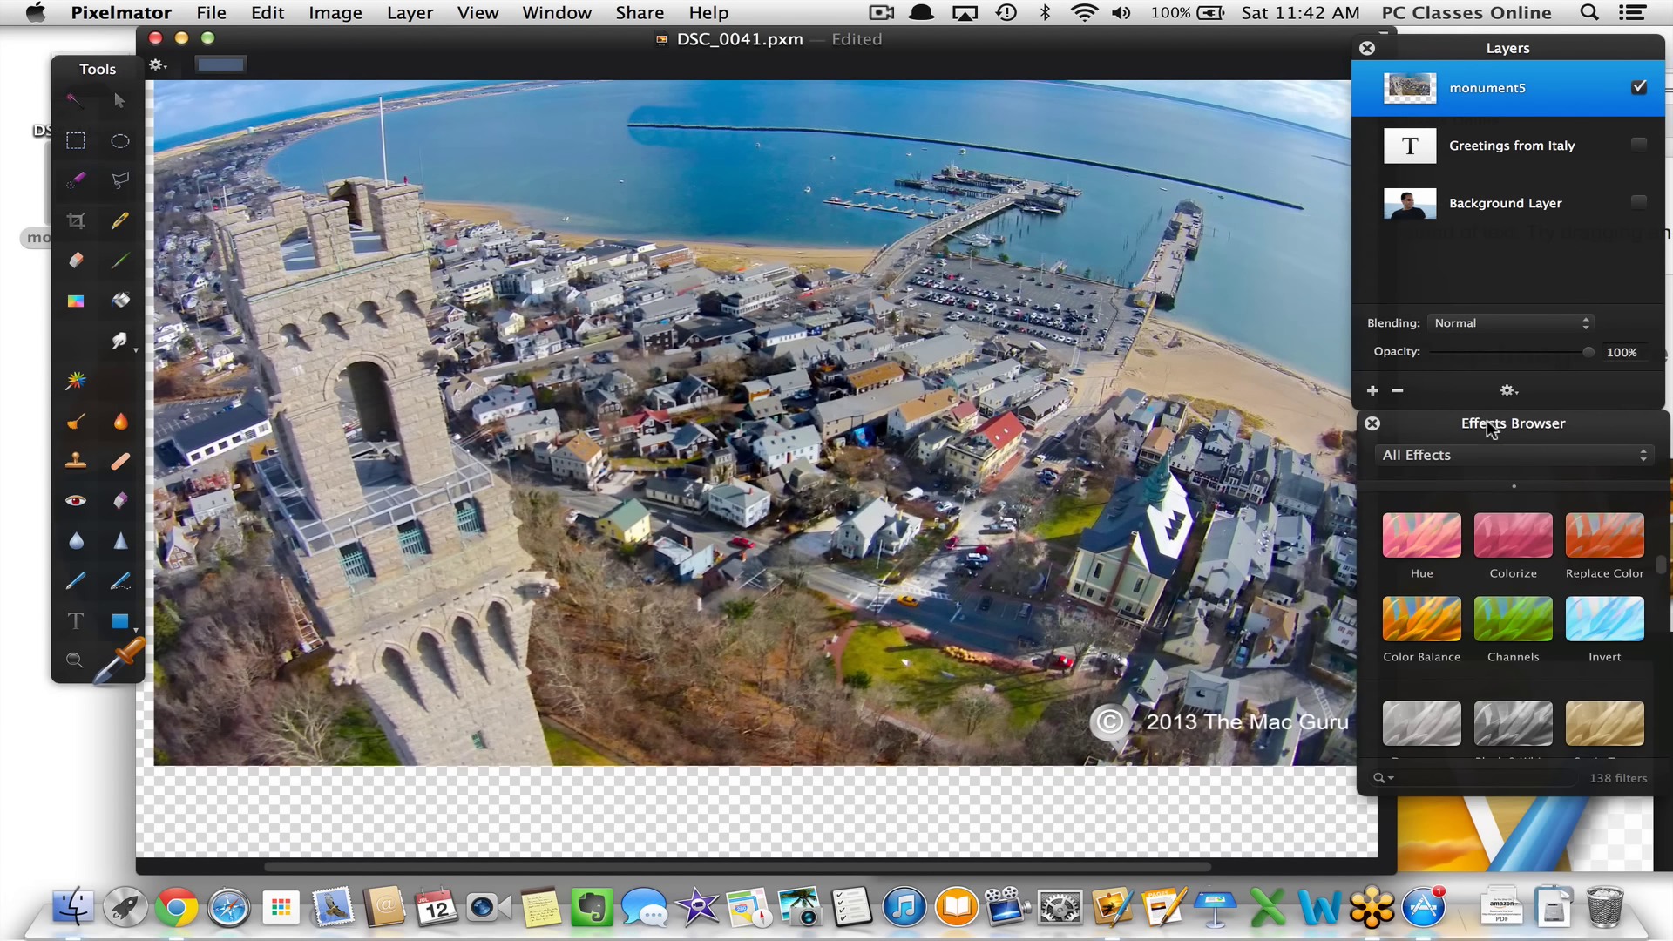
{"action": "left_click_drag", "start_coordinate": [1489, 427], "coordinate": [1494, 420]}
{"action": "scroll", "coordinate": [1493, 621], "scroll_direction": "up", "scroll_amount": 4}
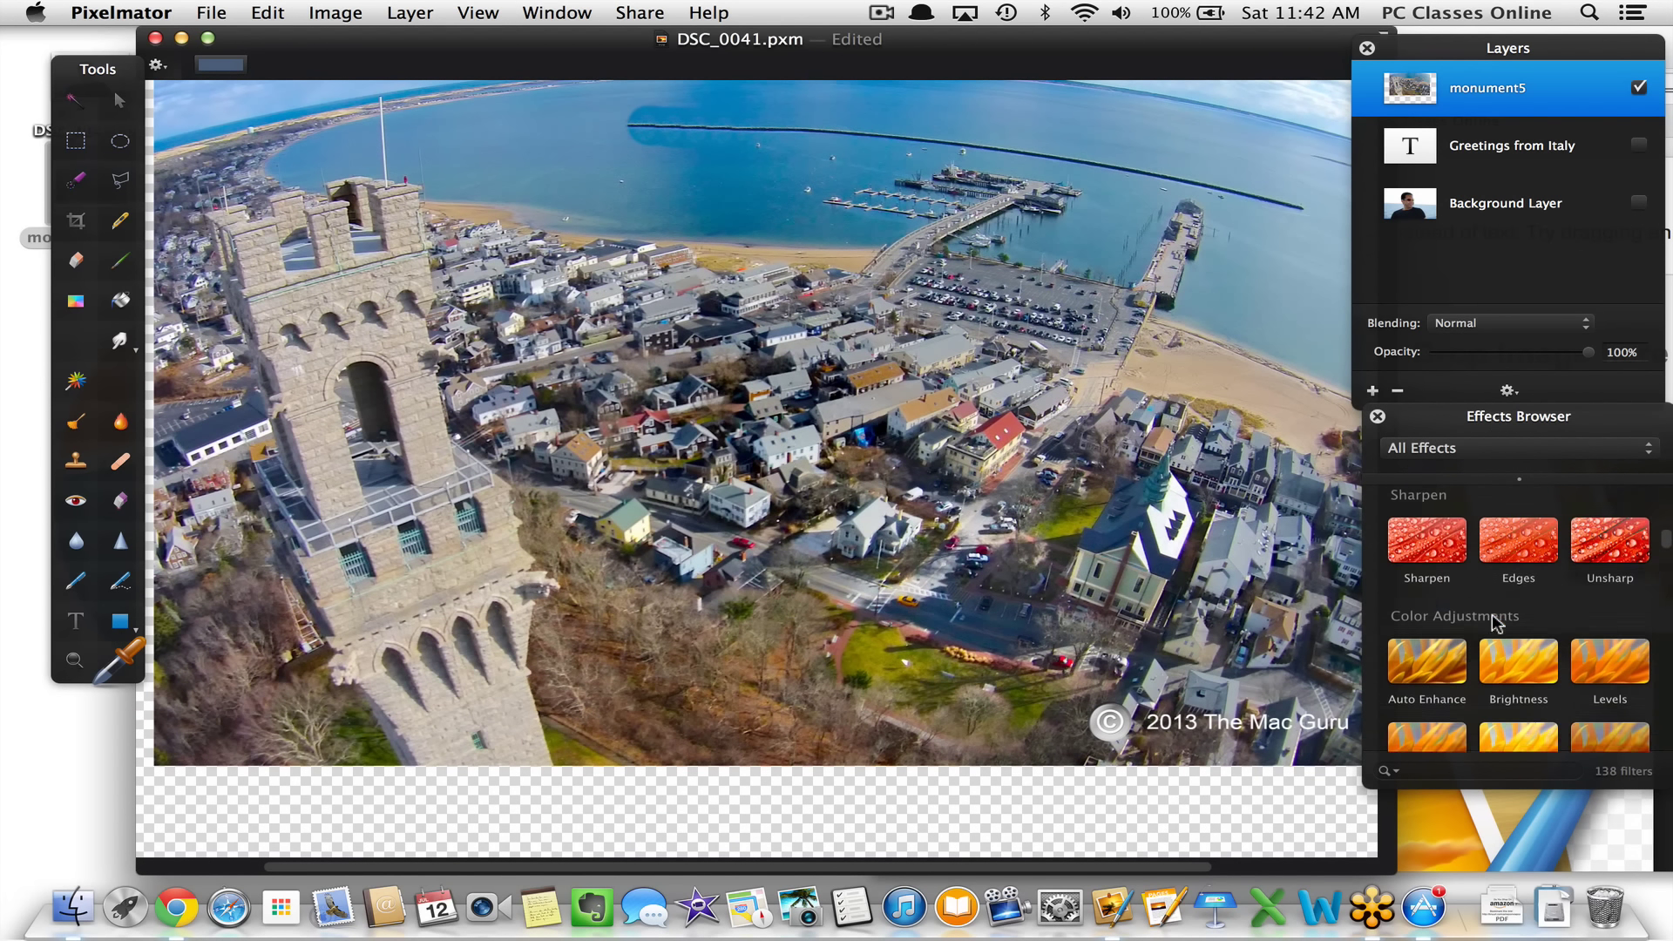
{"action": "scroll", "coordinate": [1493, 620], "scroll_direction": "up", "scroll_amount": 4}
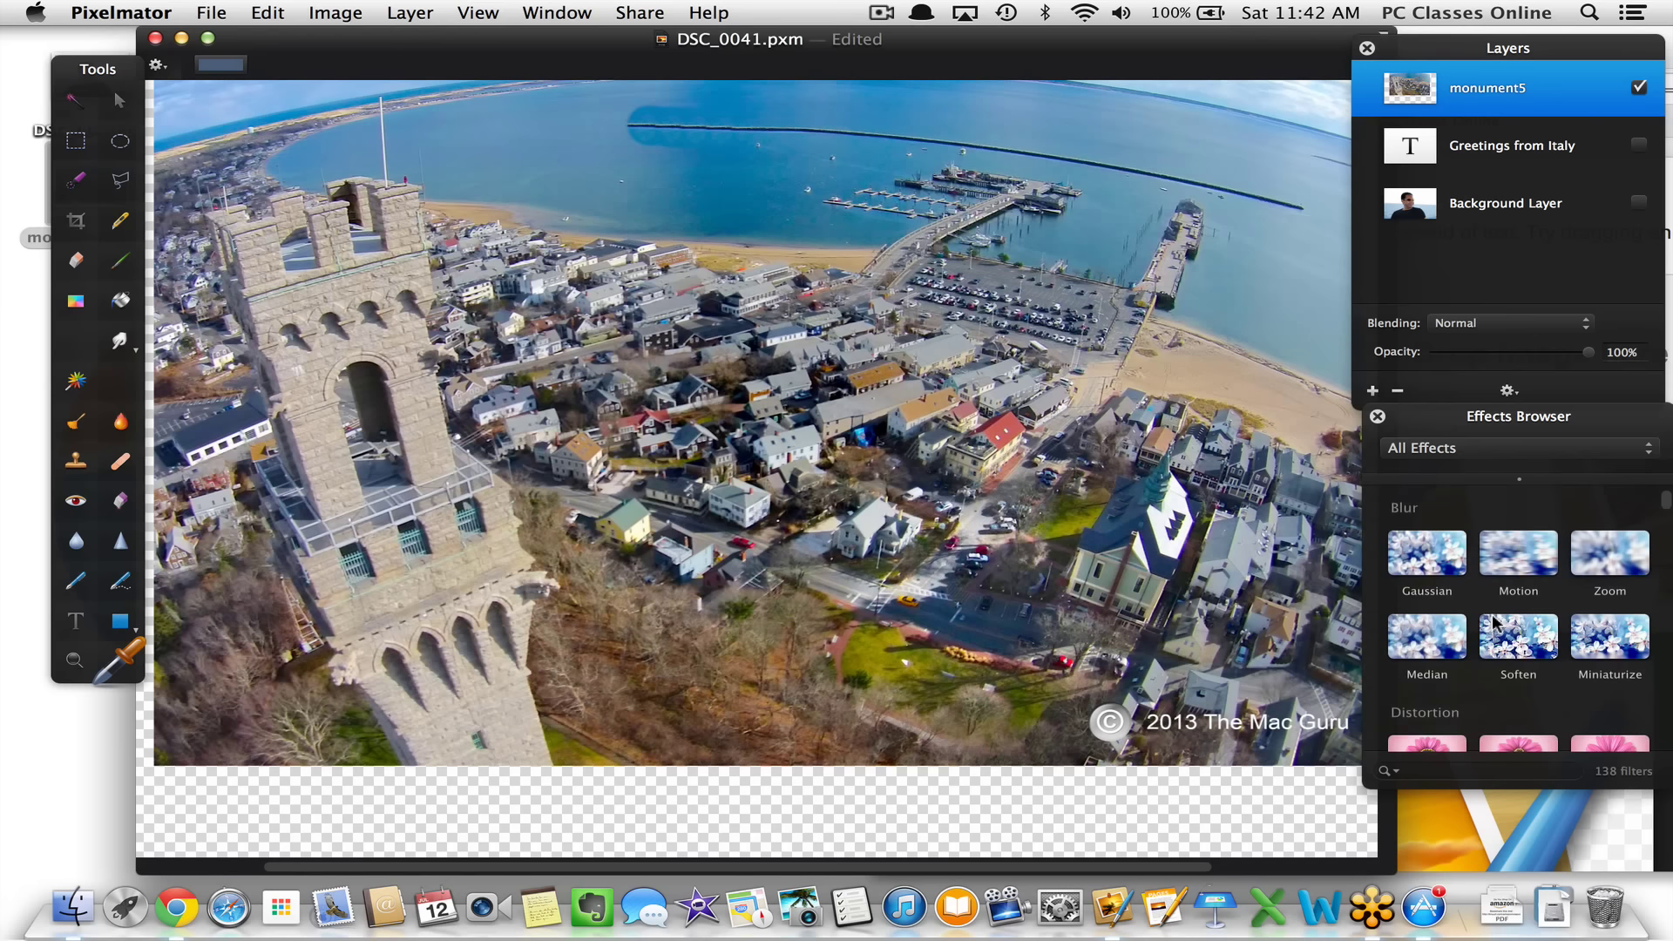
Make Background Layer visible again, zoom out to 25%, and select monument5
{"action": "key", "text": "super+3"}
{"action": "key", "text": "super+3"}
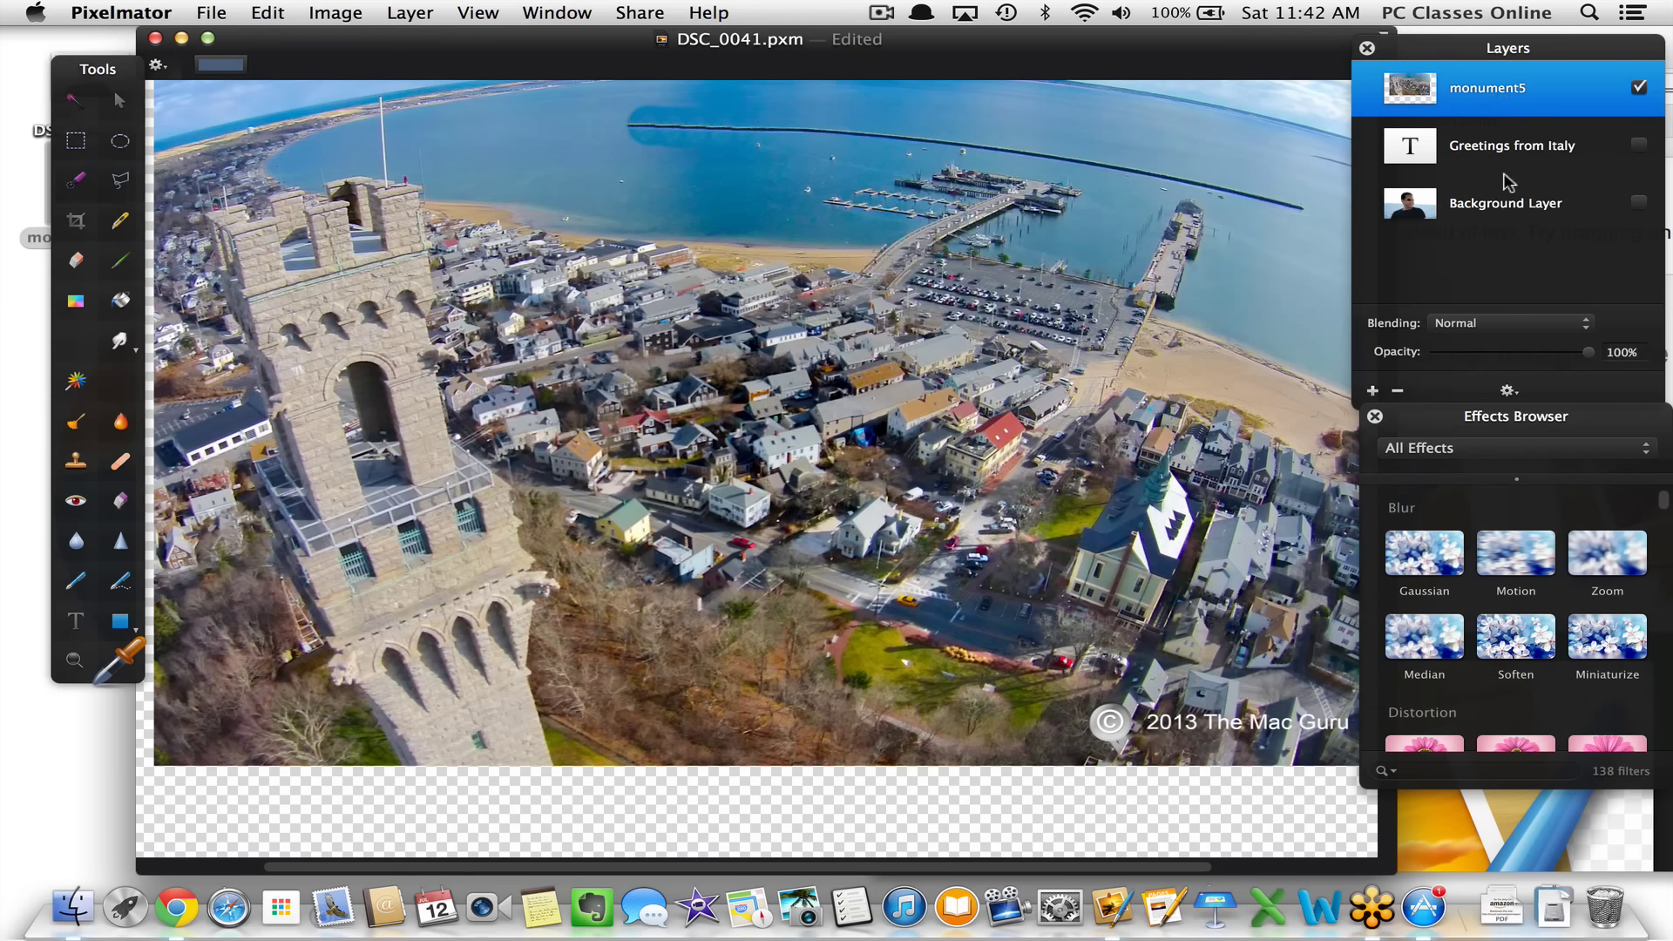
{"action": "left_click", "coordinate": [1445, 220]}
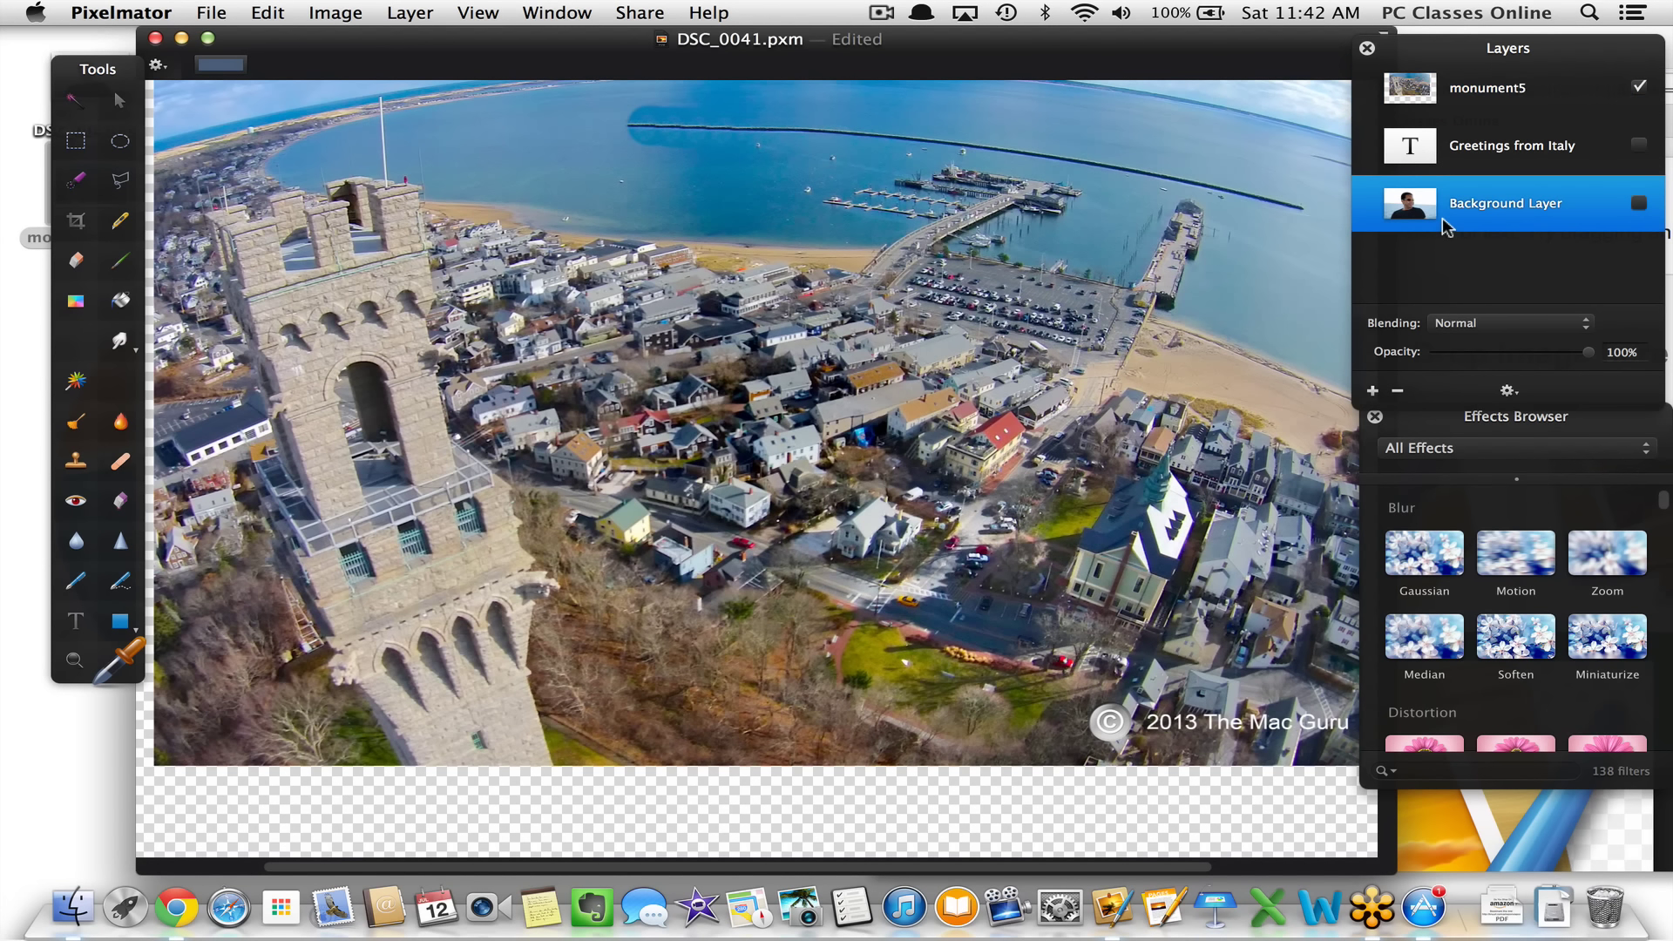
{"action": "left_click", "coordinate": [1636, 204]}
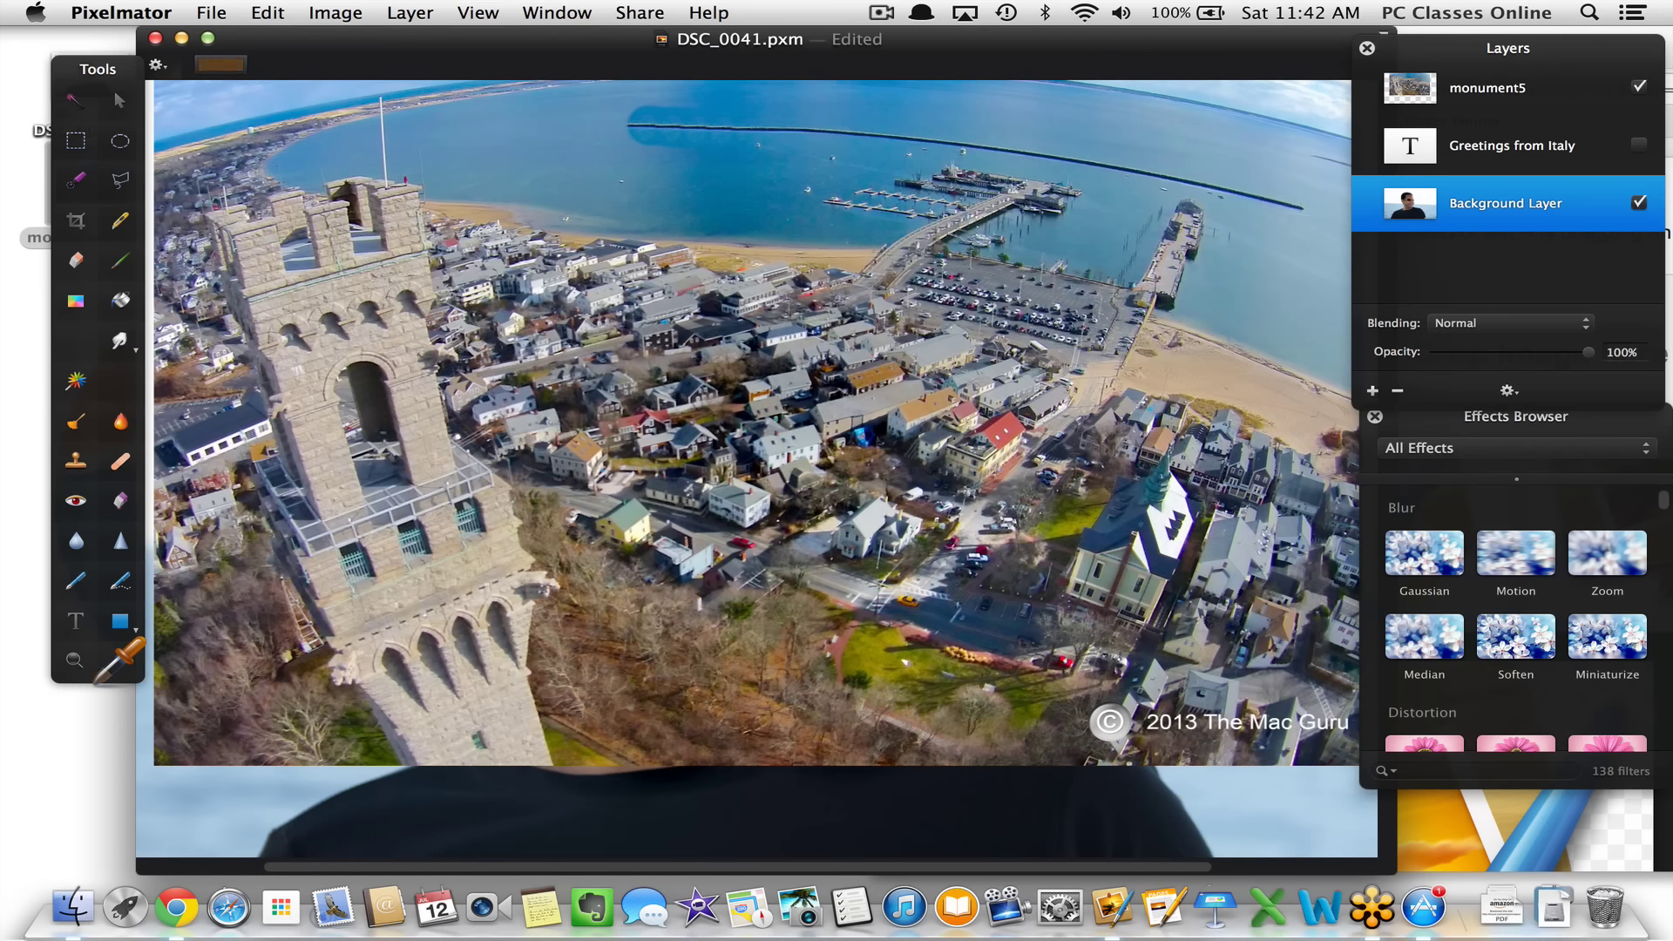
{"action": "left_click", "coordinate": [95, 684]}
{"action": "key", "text": "super+minus"}
{"action": "key", "text": "super+minus"}
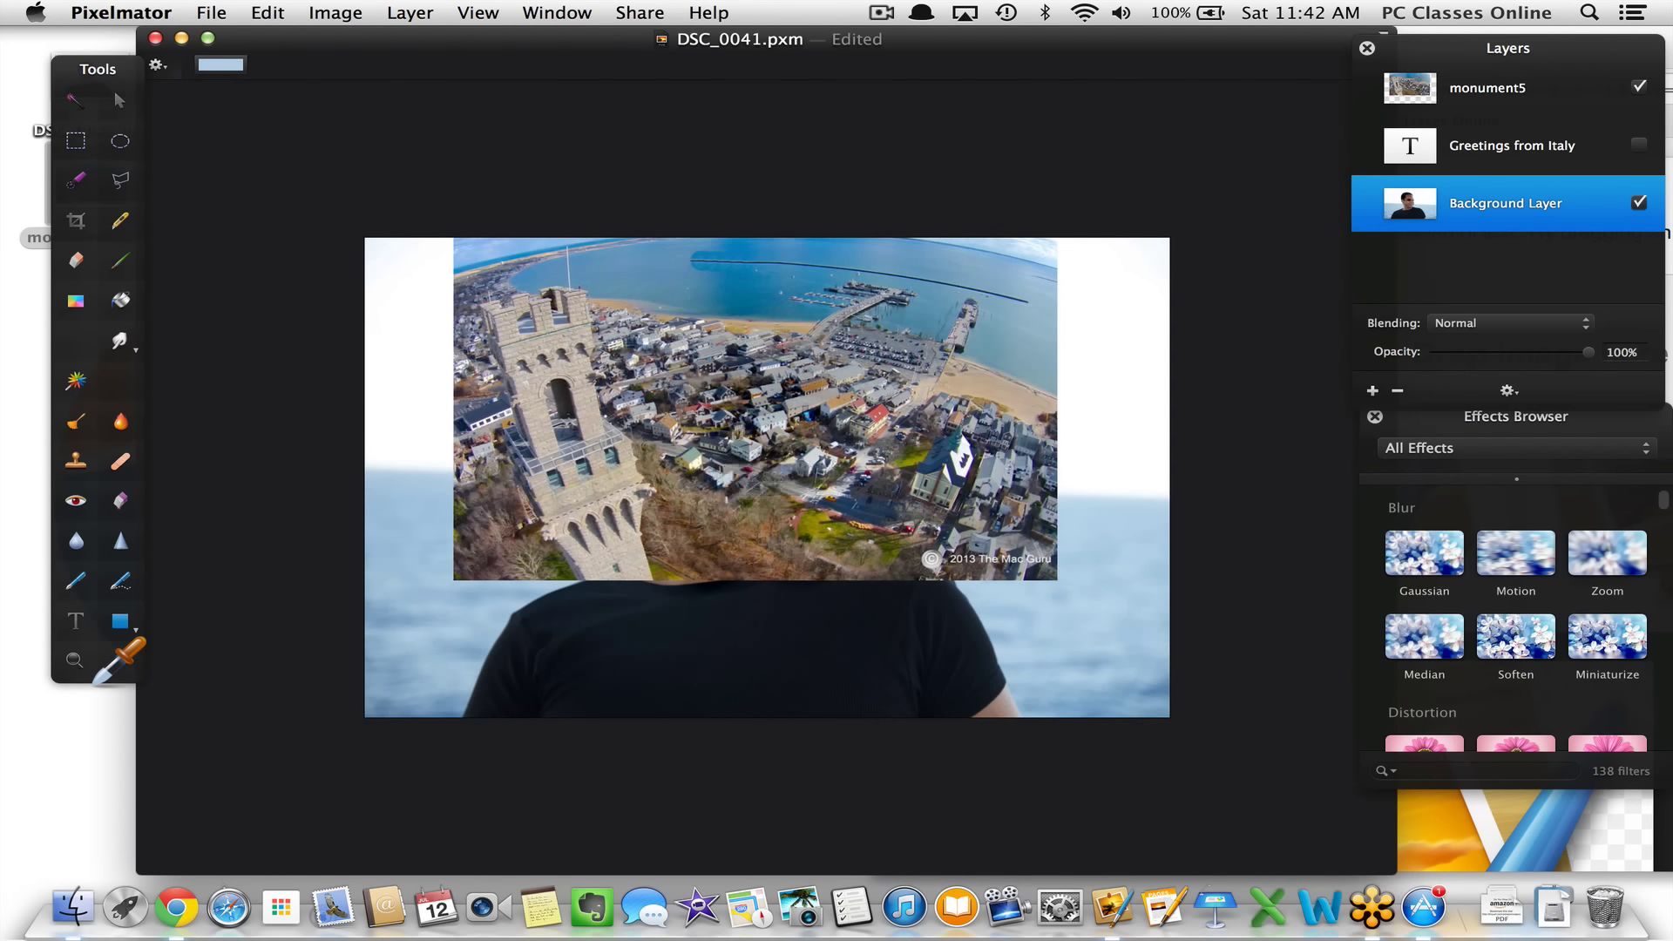
{"action": "left_click", "coordinate": [1465, 103]}
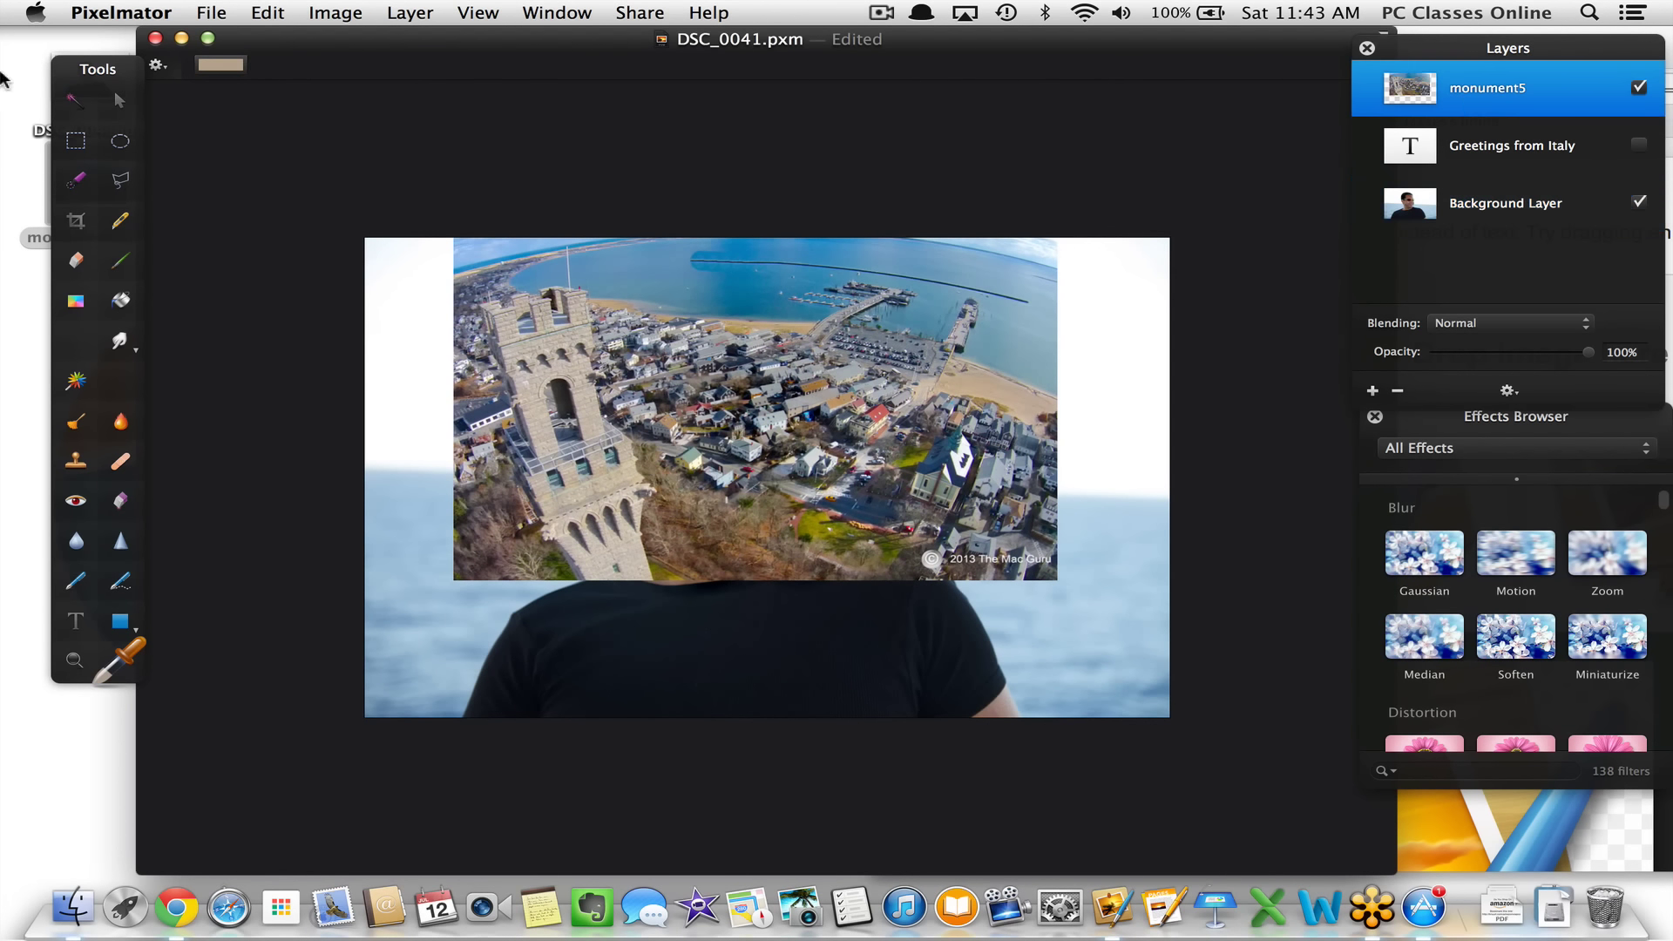
With the Move tool, shift monument5 right and the portrait up and left
{"action": "left_click", "coordinate": [120, 101]}
{"action": "left_click_drag", "start_coordinate": [682, 427], "coordinate": [984, 527]}
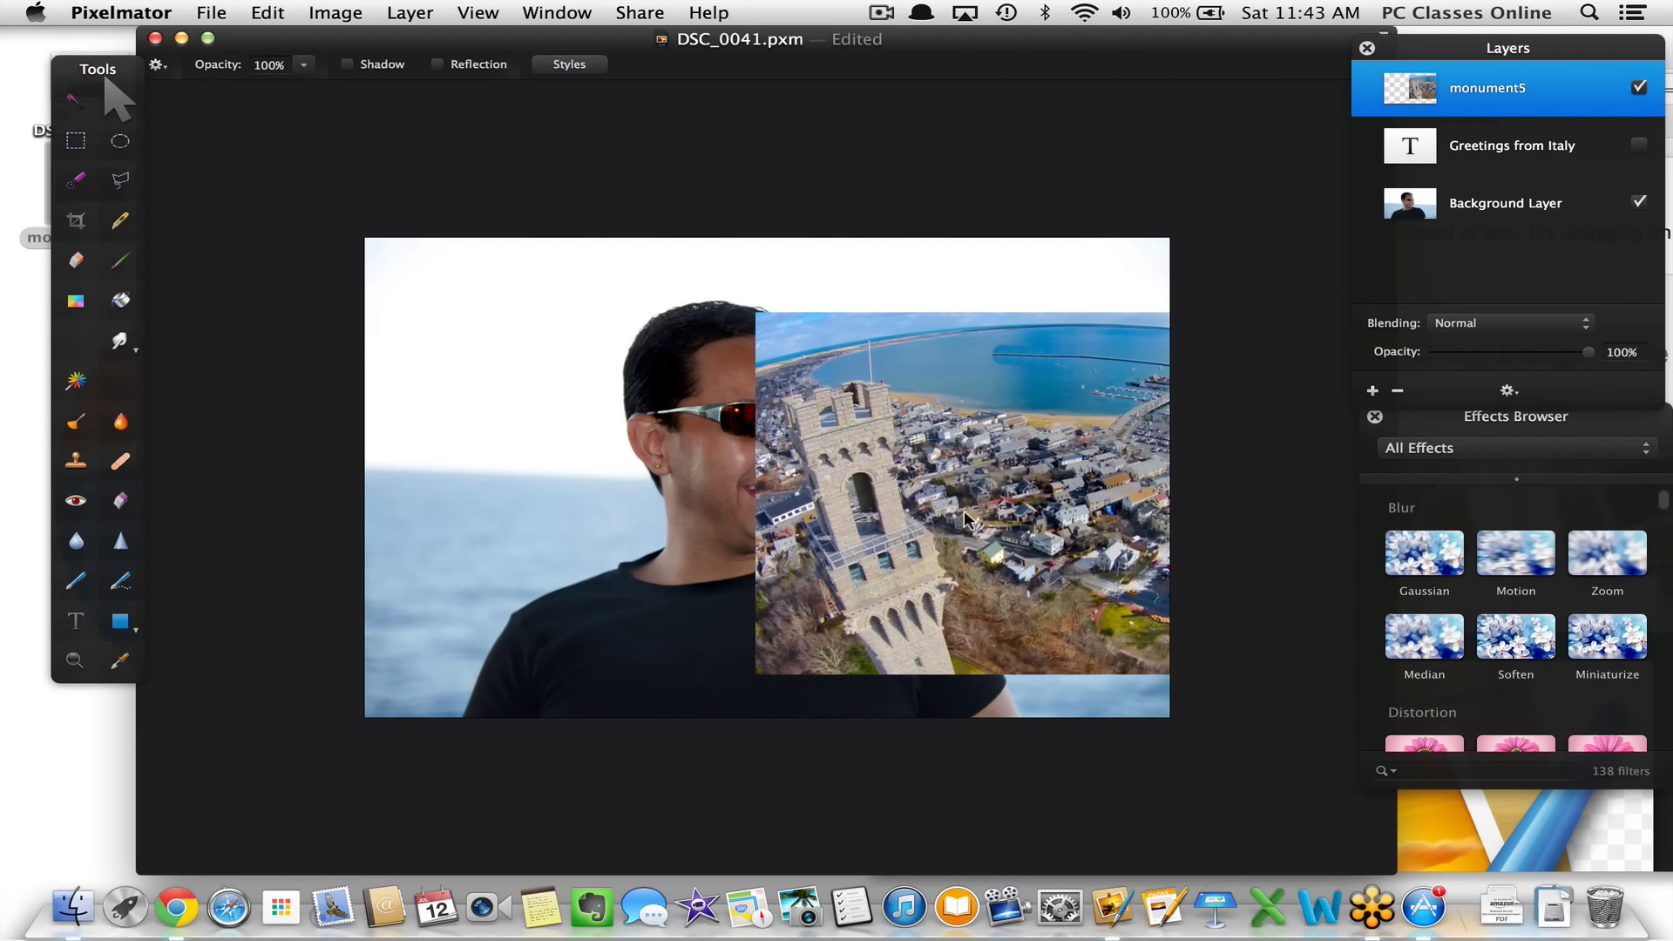
{"action": "left_click_drag", "start_coordinate": [561, 411], "coordinate": [427, 392]}
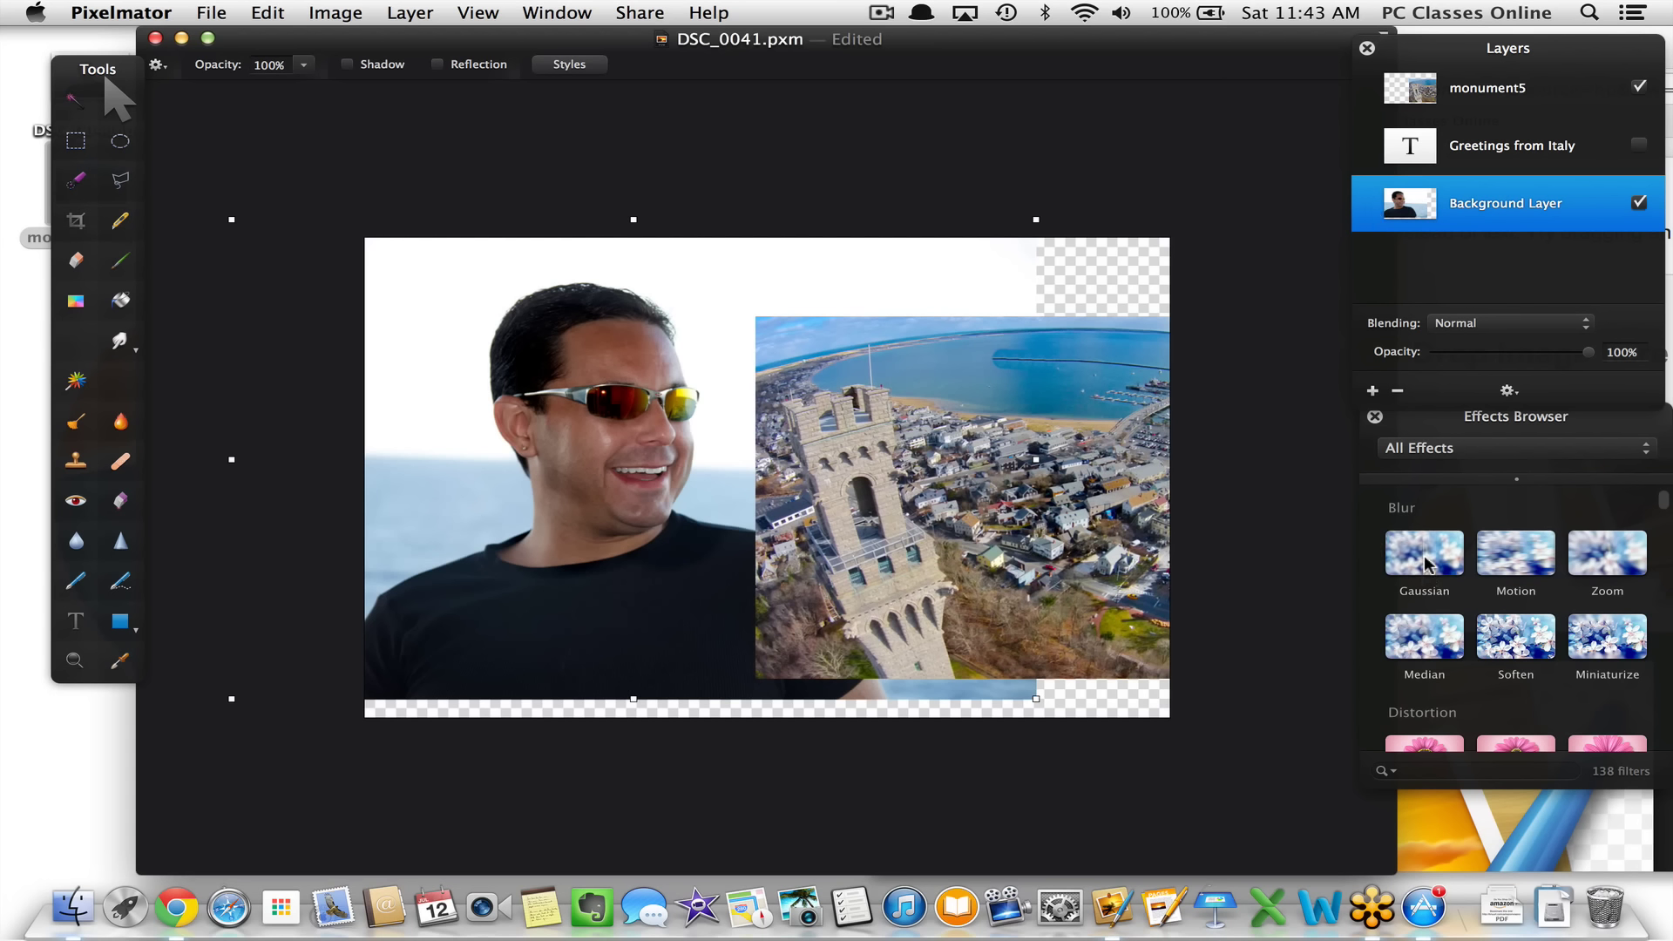
Preview and discard a Motion Blur on the portrait, then place monument5 at the top-left corner
{"action": "left_click_drag", "start_coordinate": [1517, 553], "coordinate": [526, 326]}
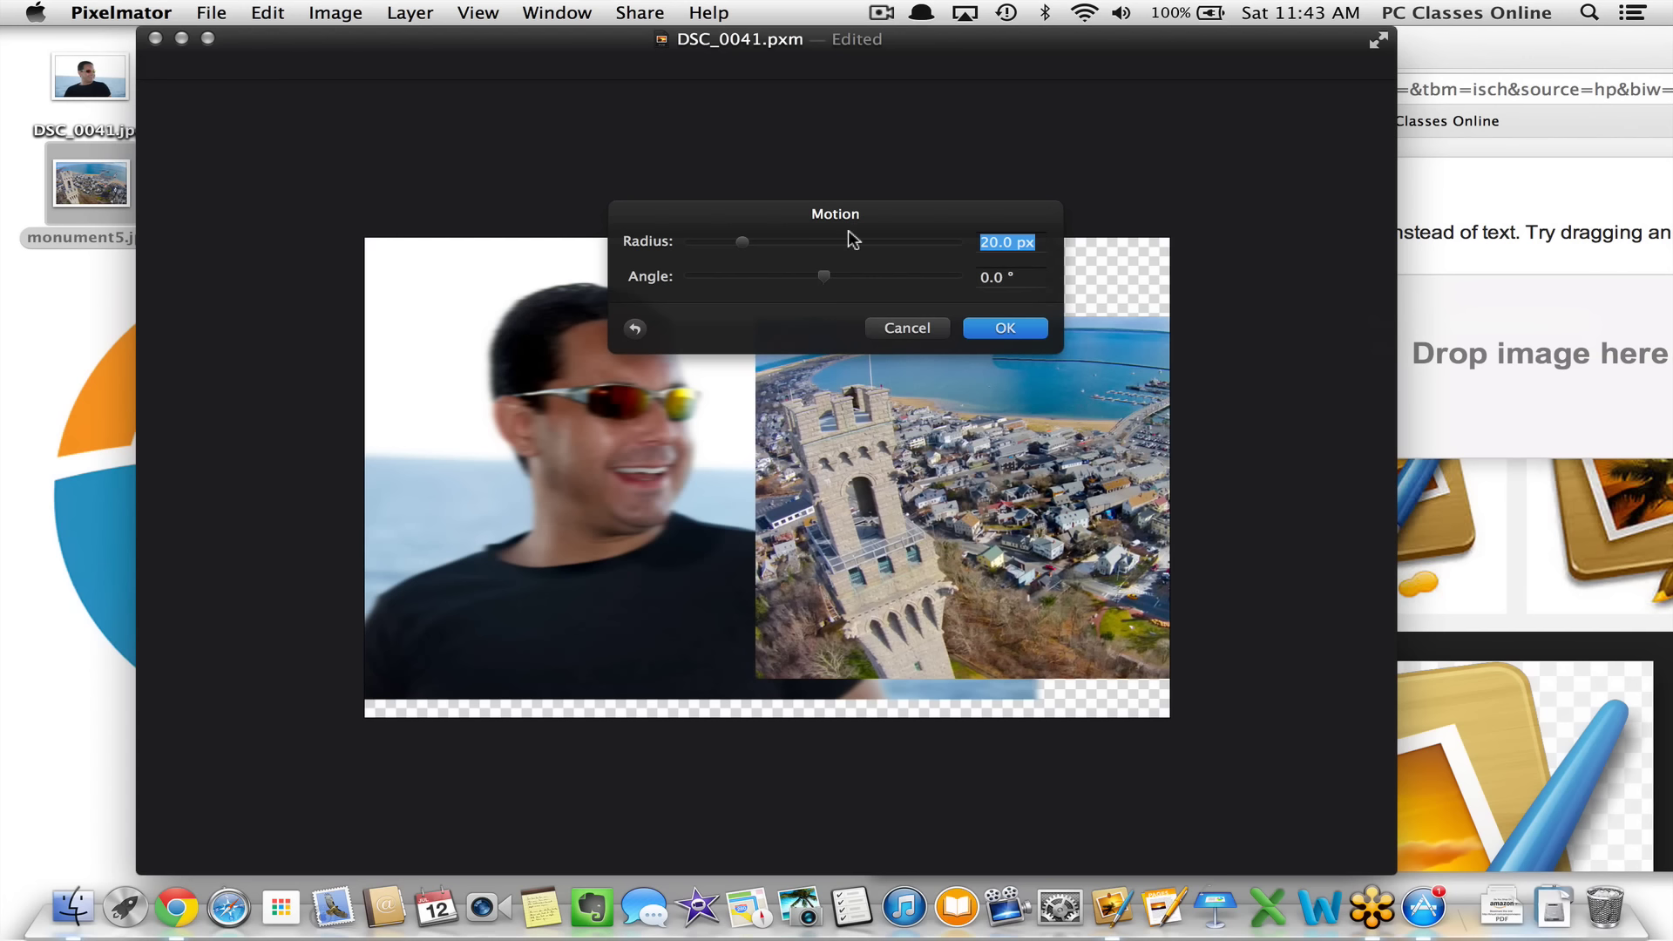
{"action": "left_click_drag", "start_coordinate": [742, 248], "coordinate": [667, 240]}
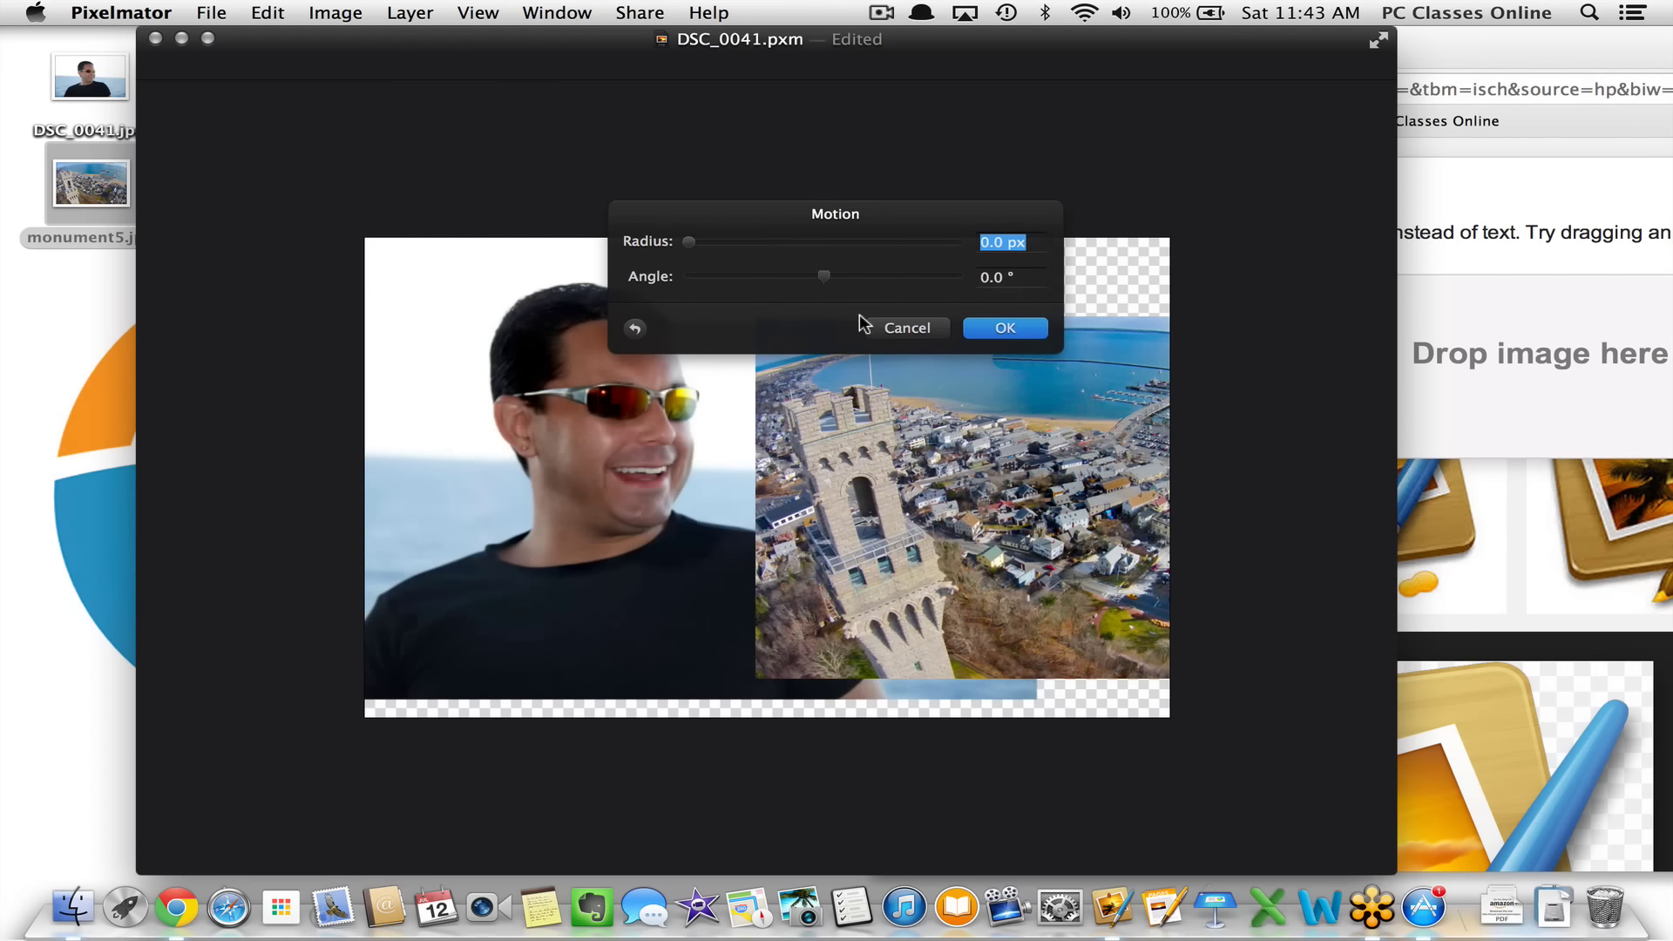
{"action": "left_click", "coordinate": [906, 329]}
{"action": "left_click_drag", "start_coordinate": [1005, 473], "coordinate": [614, 395]}
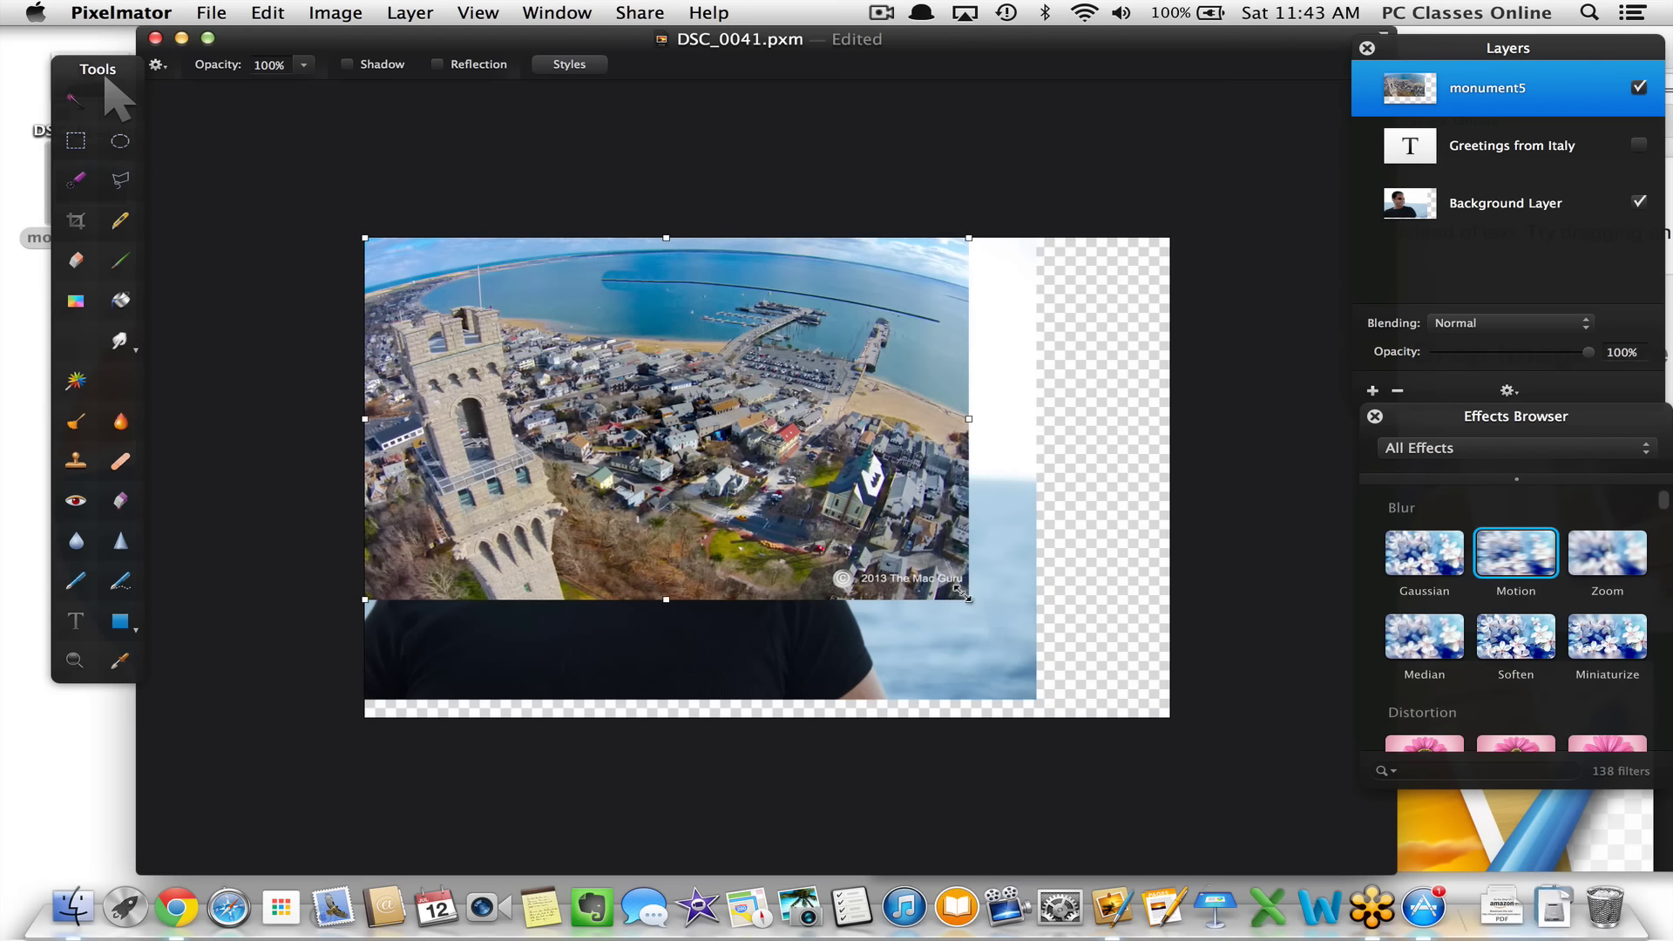
Scale monument5 to 132.5% so it covers the whole canvas, and commit the transform
{"action": "left_click_drag", "start_coordinate": [970, 600], "coordinate": [1155, 674]}
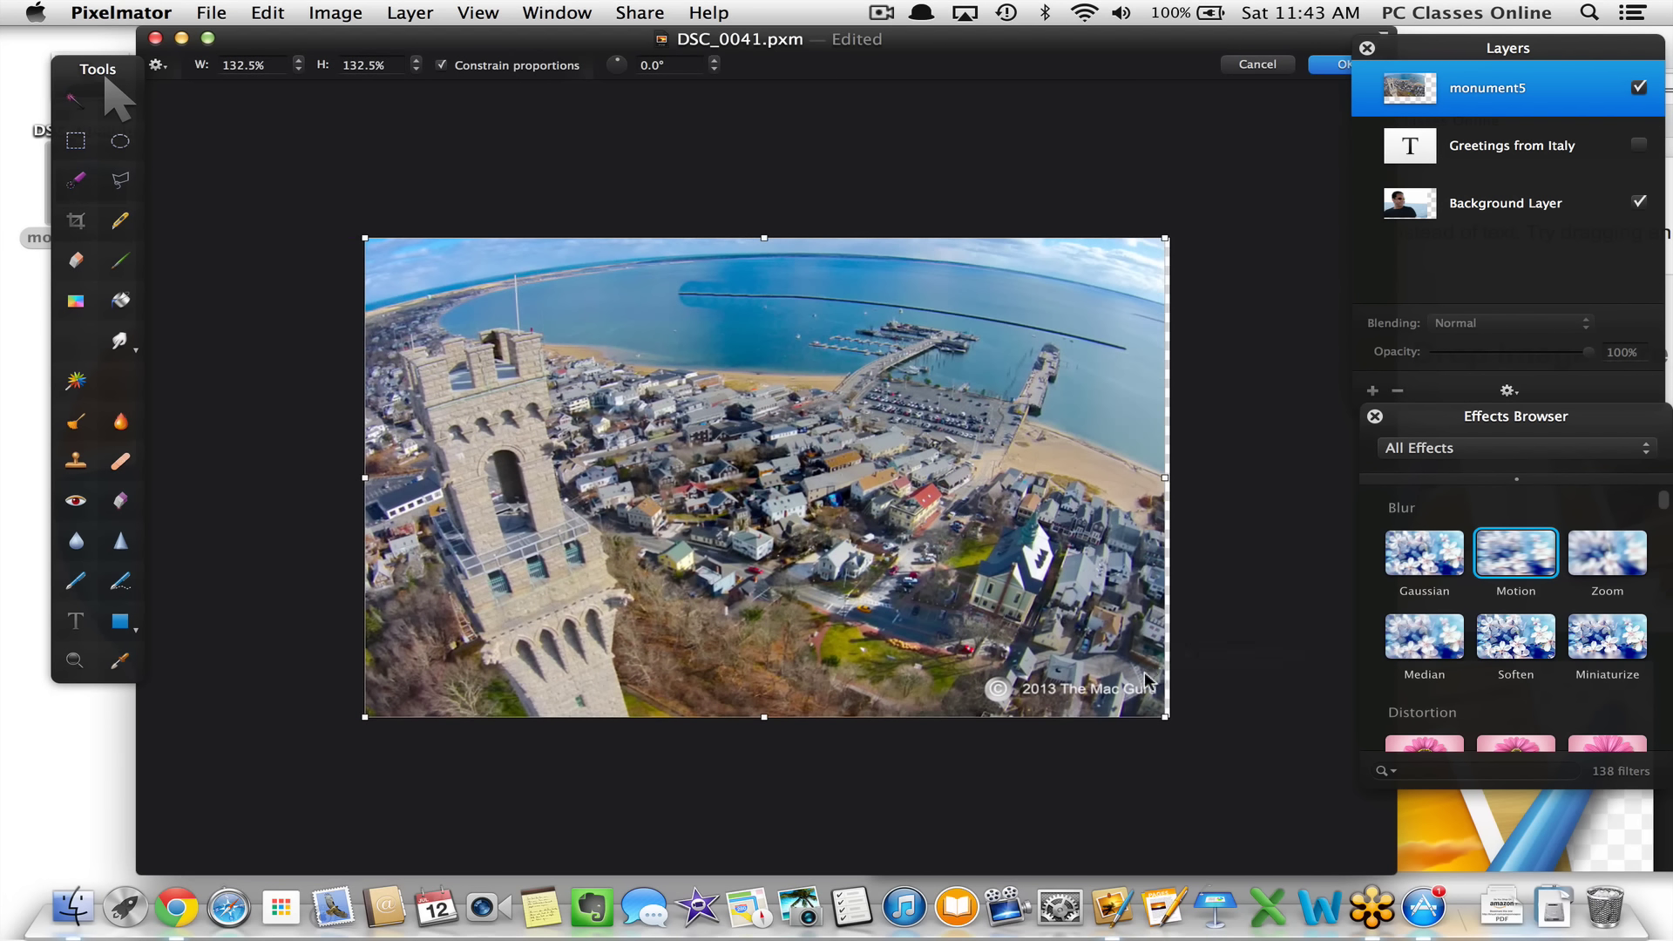
{"action": "key", "text": "Return"}
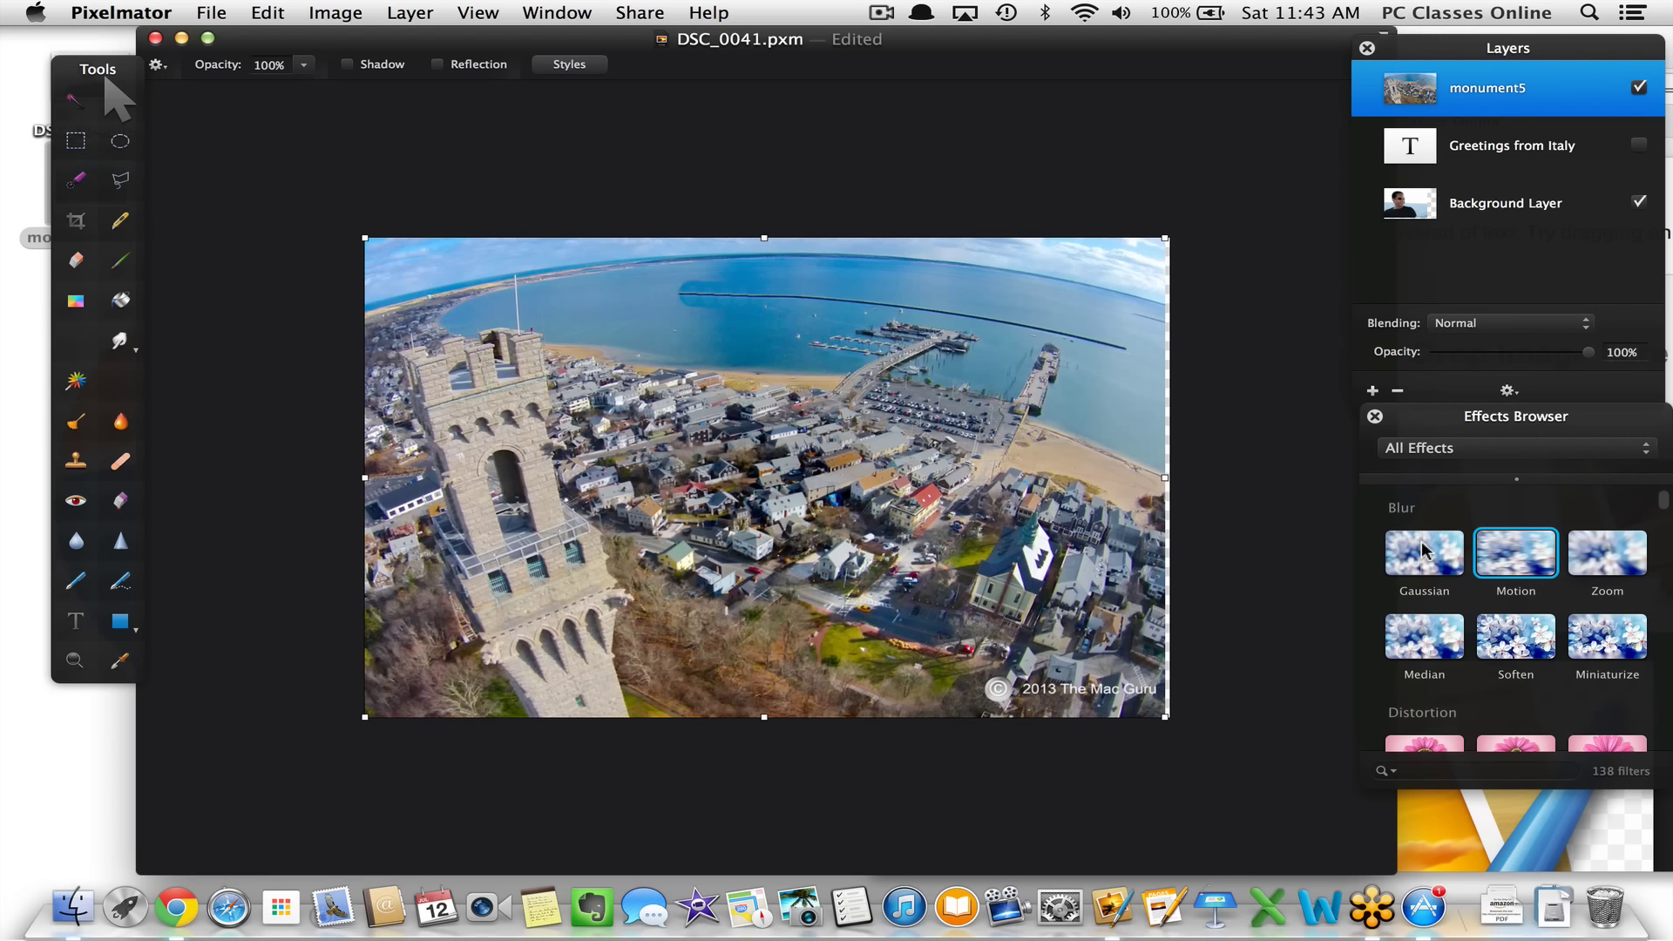
{"action": "scroll", "coordinate": [1423, 549], "scroll_direction": "down", "scroll_amount": 5}
{"action": "scroll", "coordinate": [1423, 549], "scroll_direction": "up", "scroll_amount": 5}
{"action": "scroll", "coordinate": [1423, 549], "scroll_direction": "down", "scroll_amount": 1}
{"action": "scroll", "coordinate": [1423, 549], "scroll_direction": "down", "scroll_amount": 5}
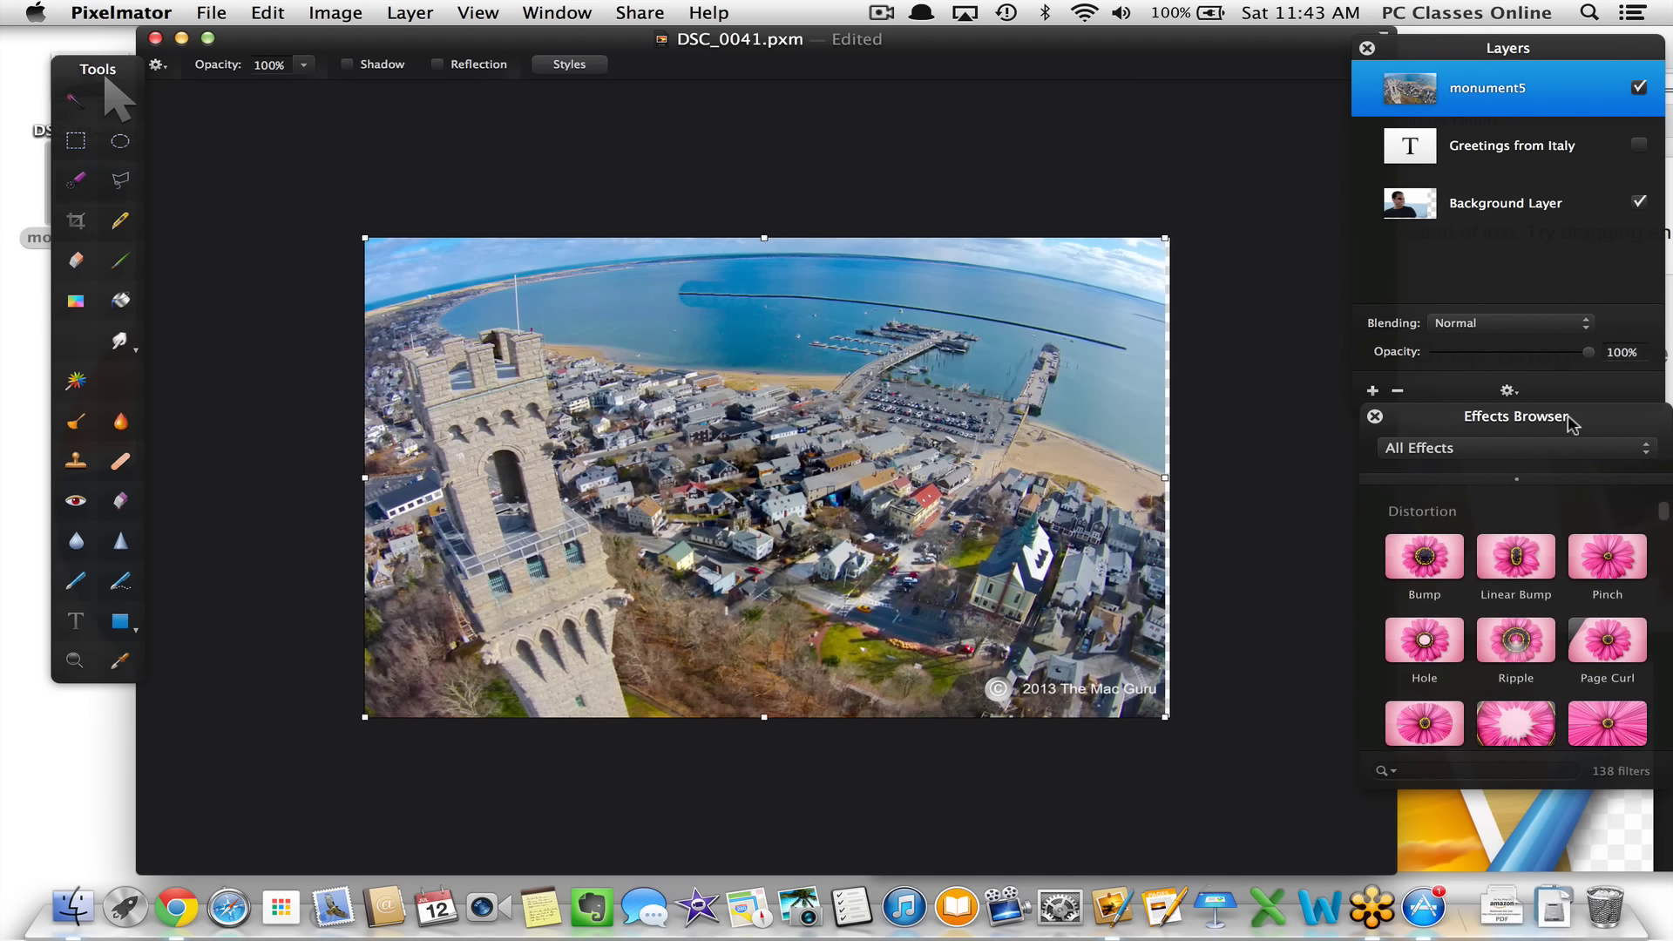
{"action": "left_click_drag", "start_coordinate": [1454, 567], "coordinate": [833, 484]}
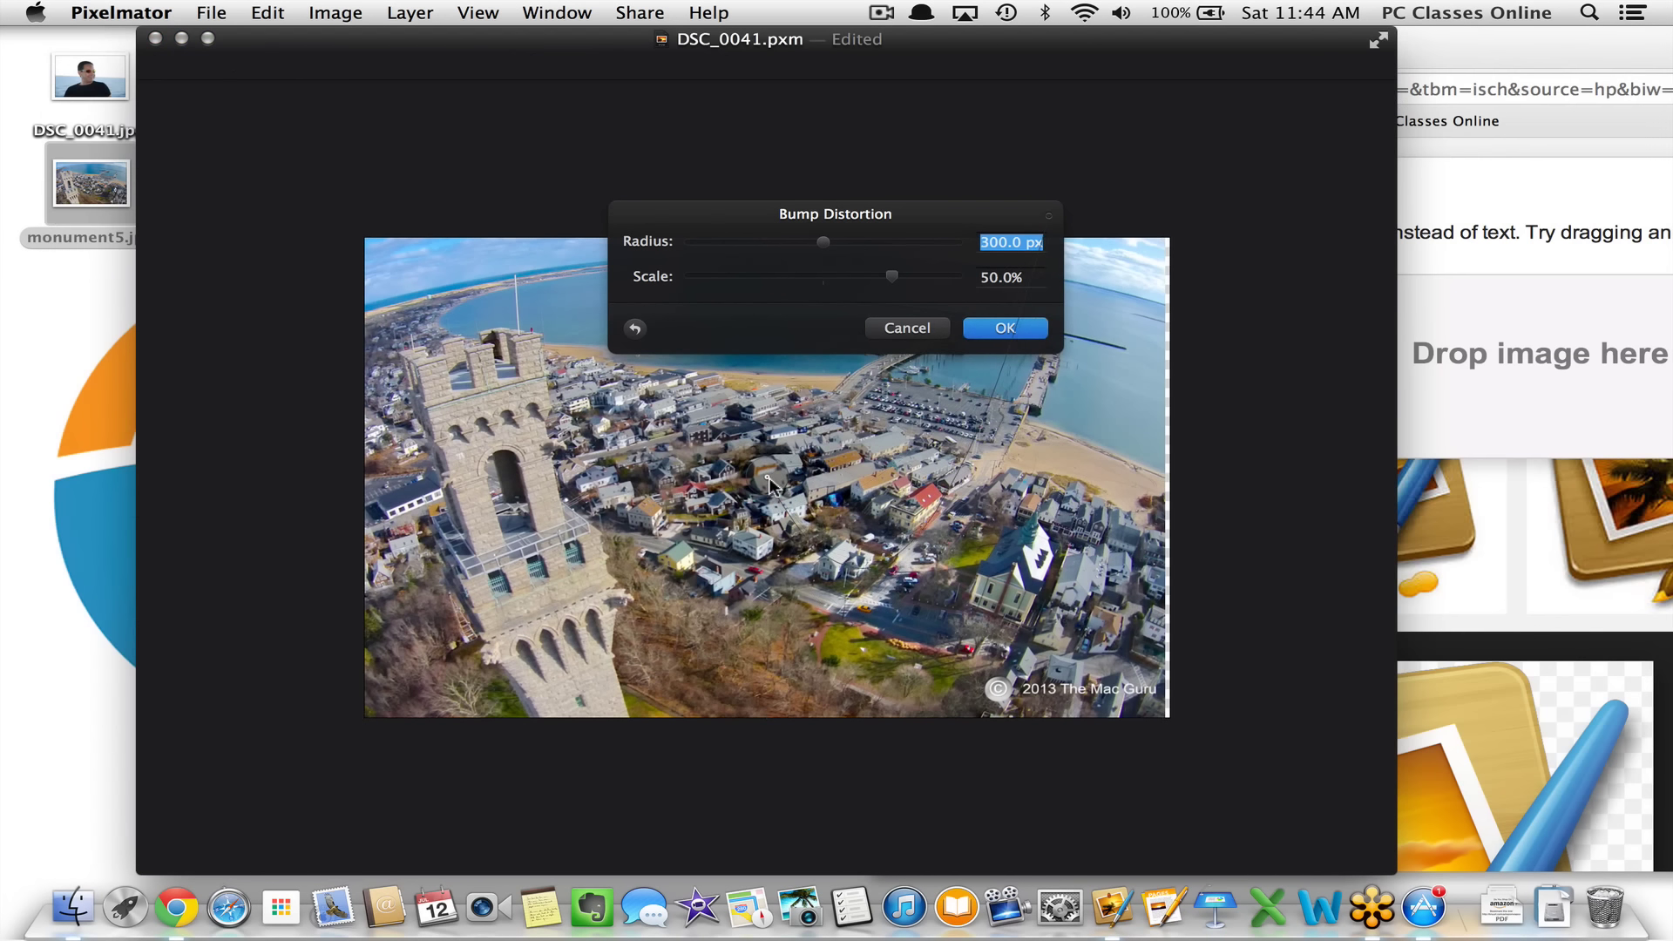
{"action": "left_click_drag", "start_coordinate": [829, 247], "coordinate": [654, 335]}
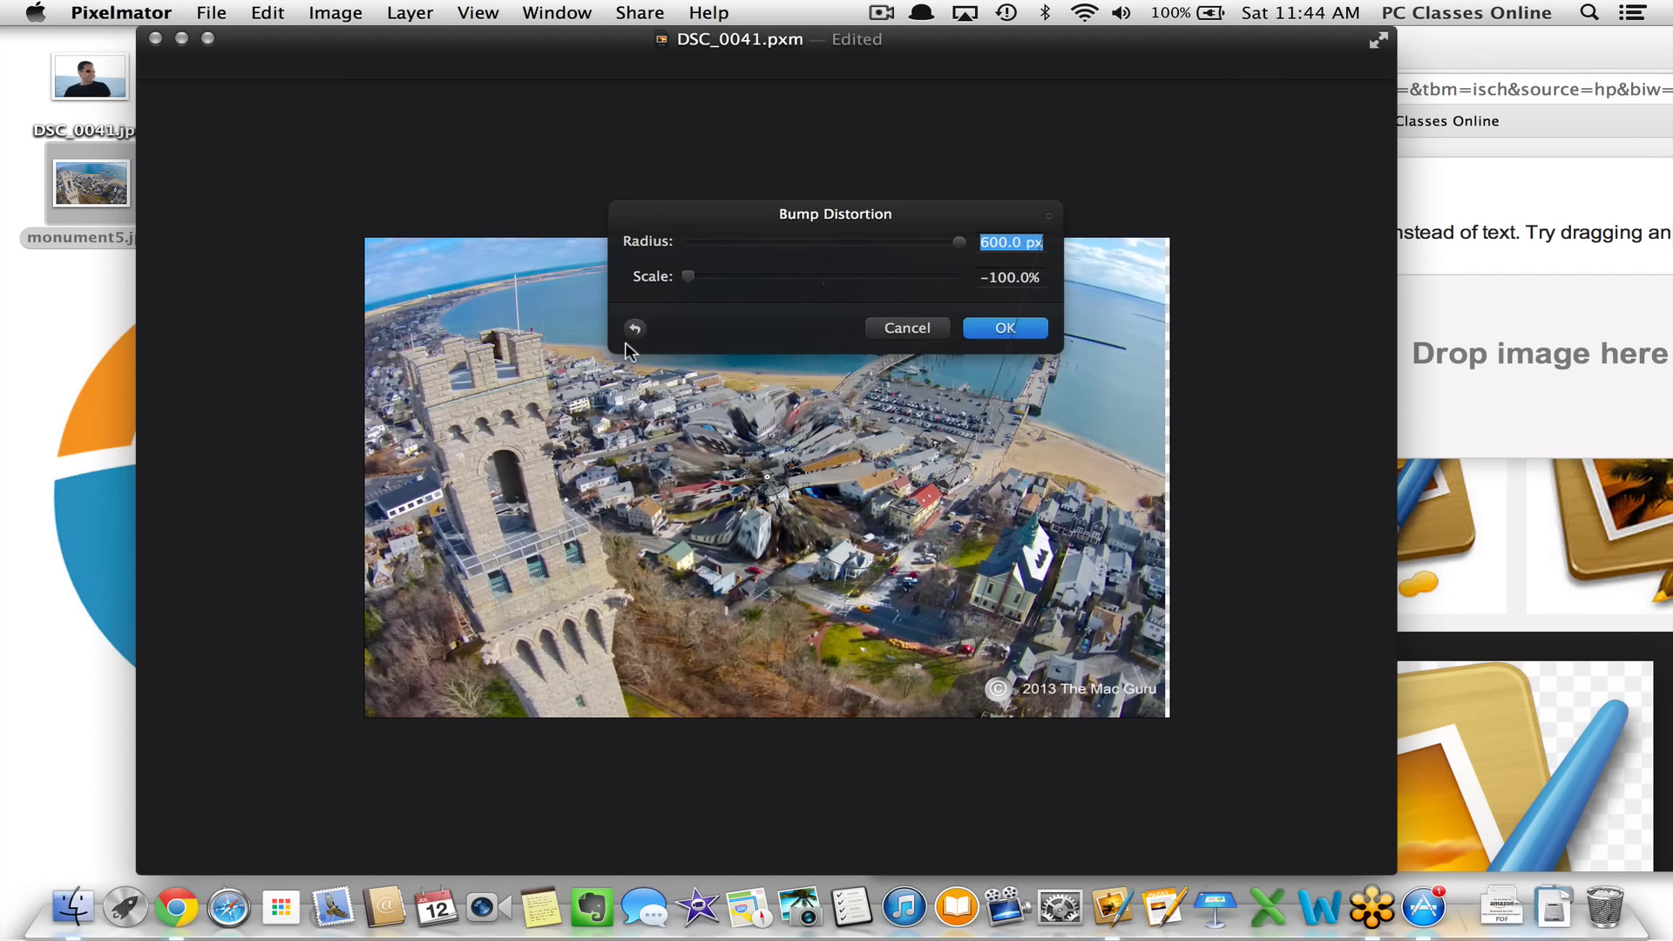
{"action": "left_click", "coordinate": [910, 329]}
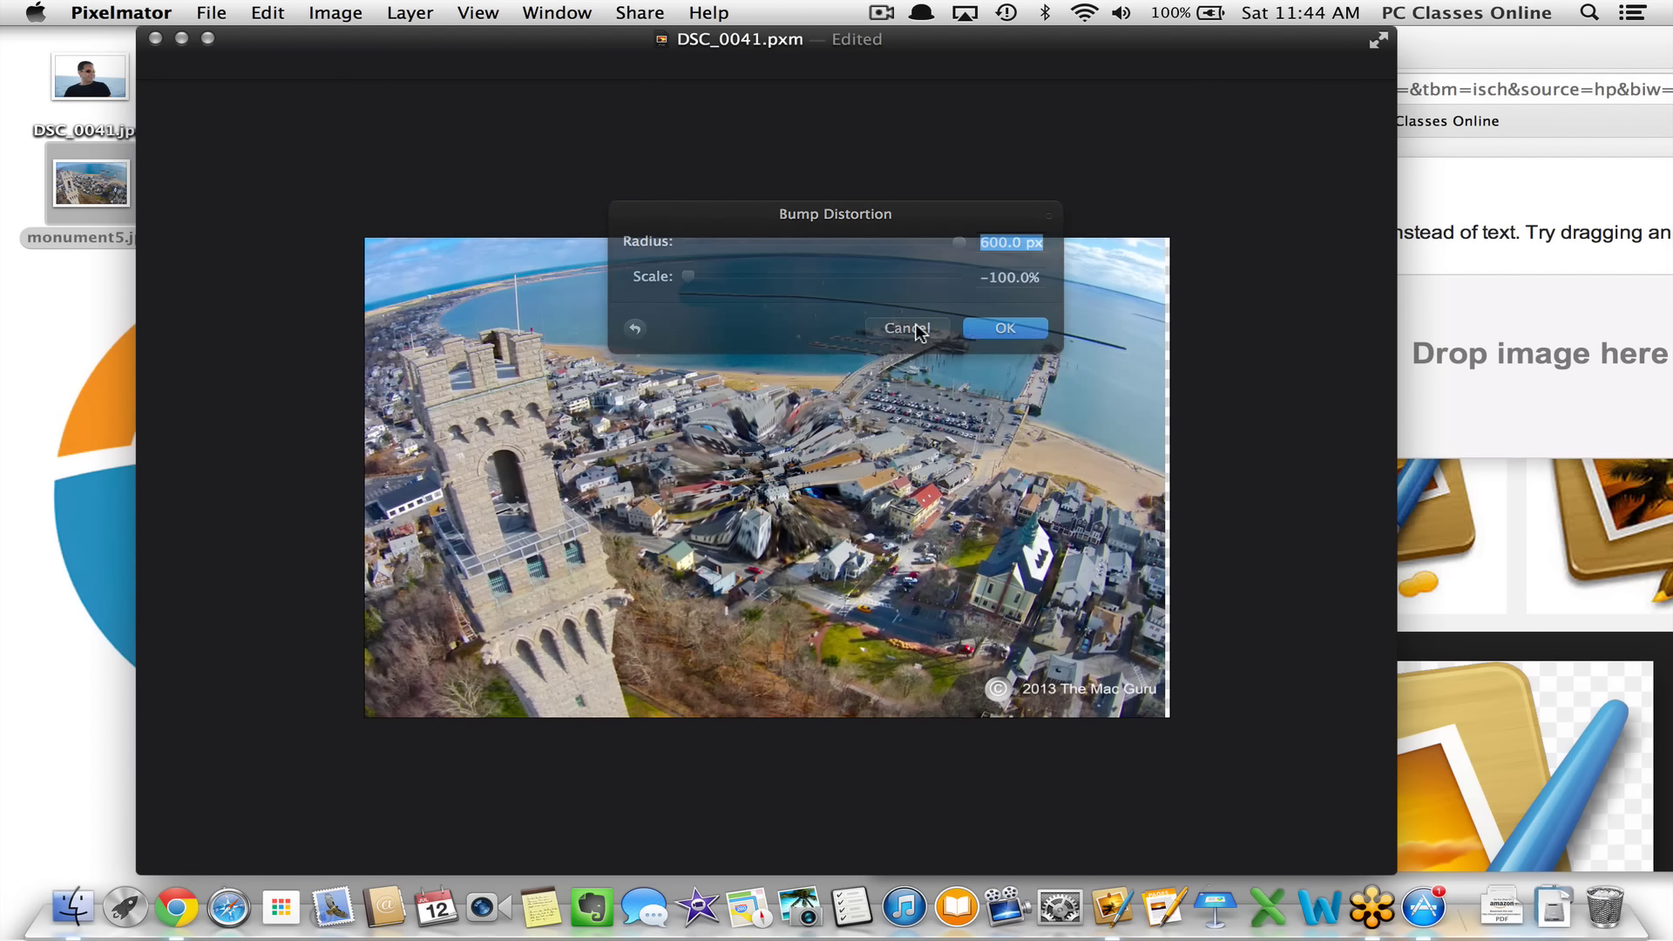
{"action": "scroll", "coordinate": [1490, 706], "scroll_direction": "down", "scroll_amount": 8}
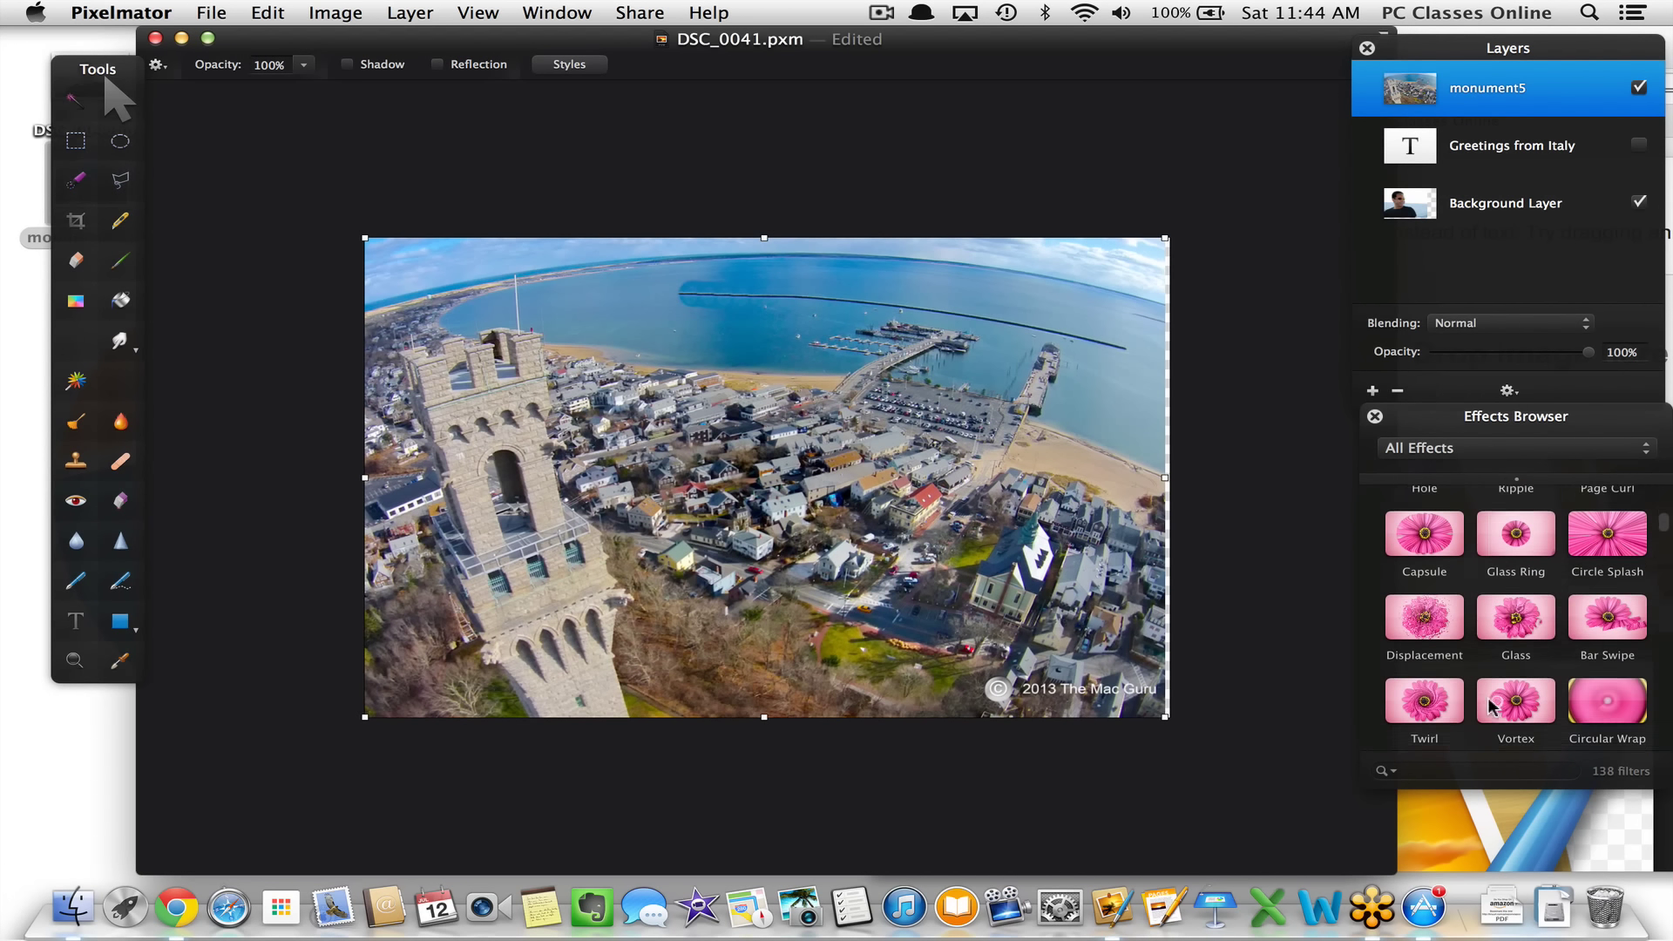
{"action": "scroll", "coordinate": [1493, 706], "scroll_direction": "down", "scroll_amount": 2}
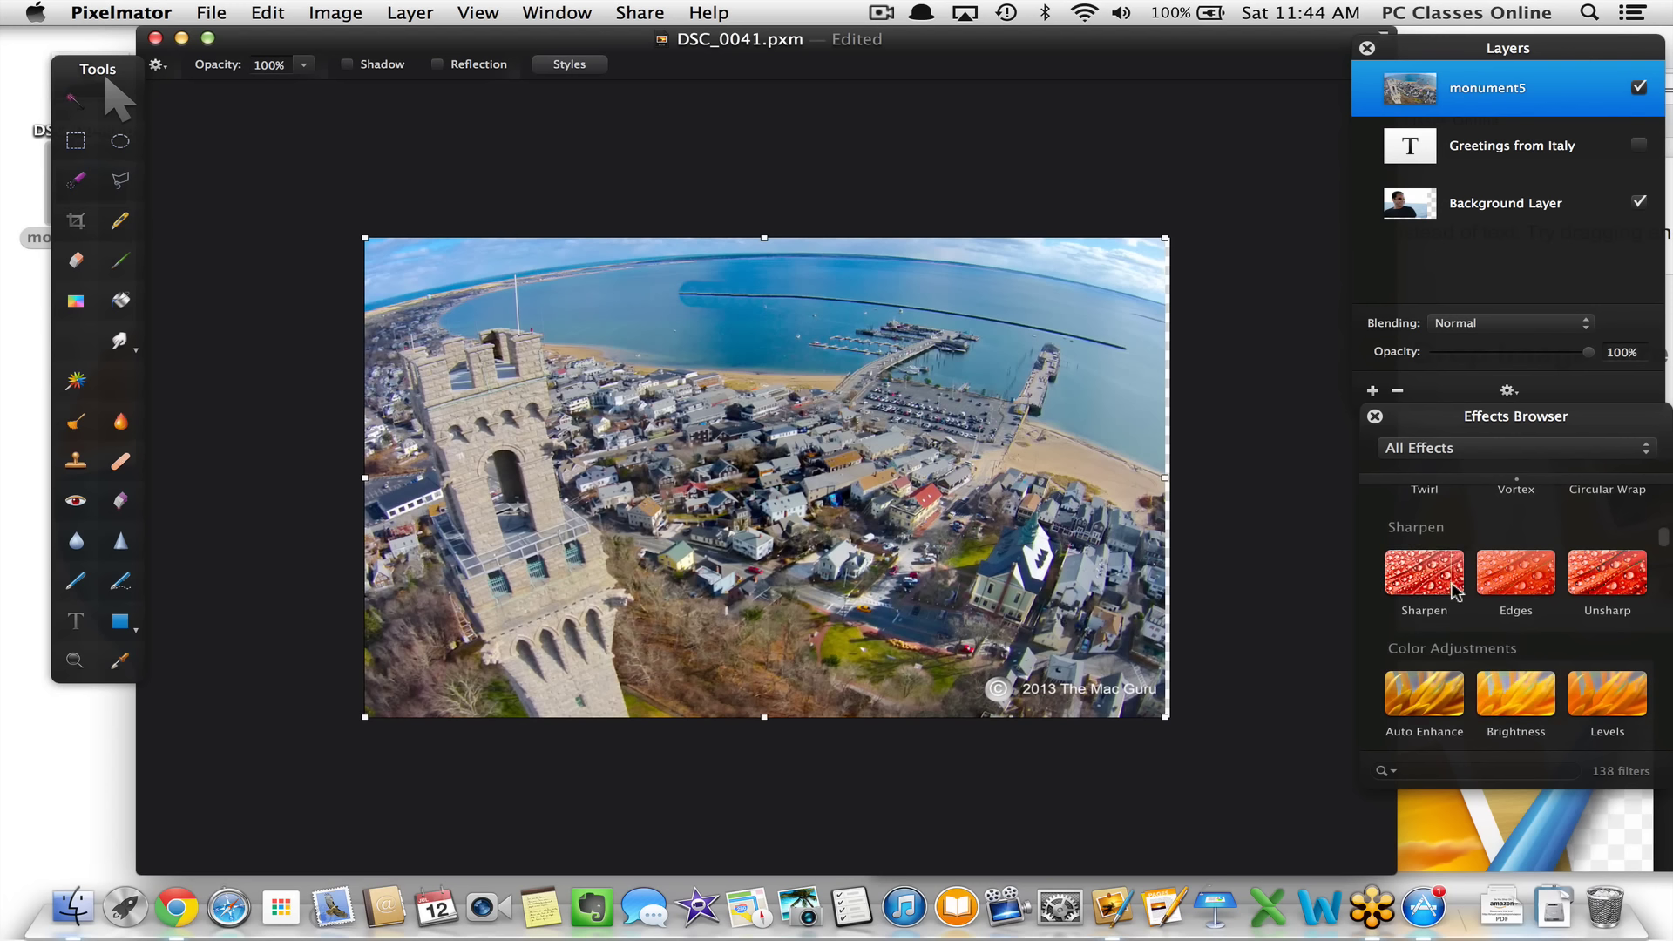
{"action": "scroll", "coordinate": [1453, 591], "scroll_direction": "down", "scroll_amount": 5}
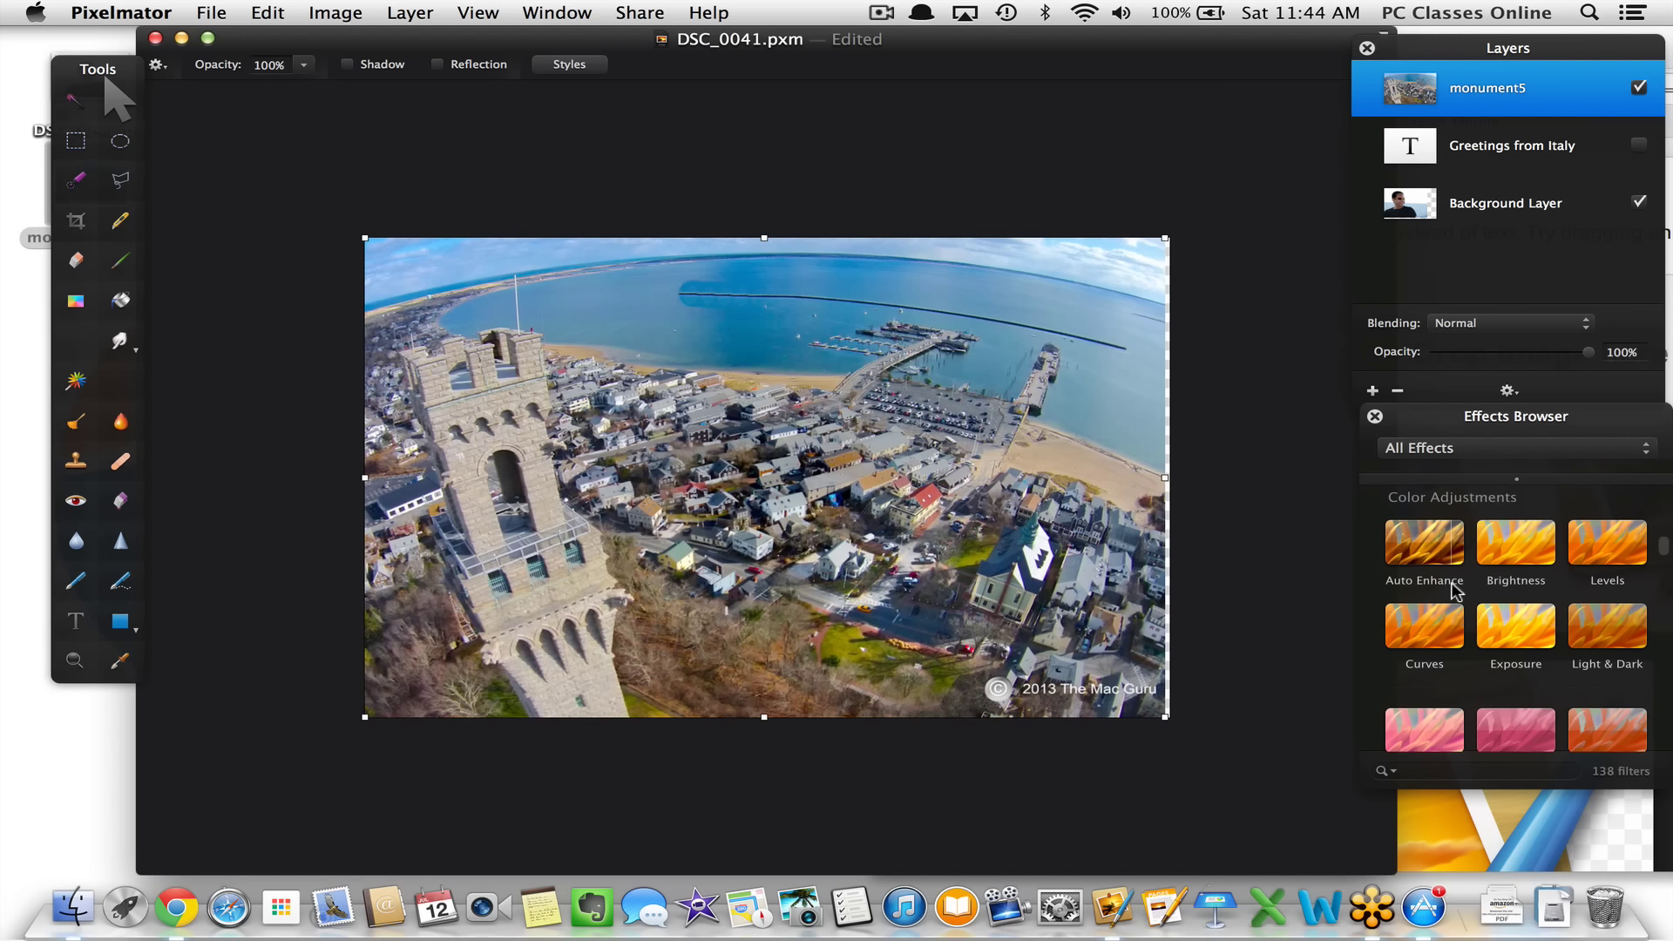
{"action": "scroll", "coordinate": [1453, 591], "scroll_direction": "down", "scroll_amount": 6}
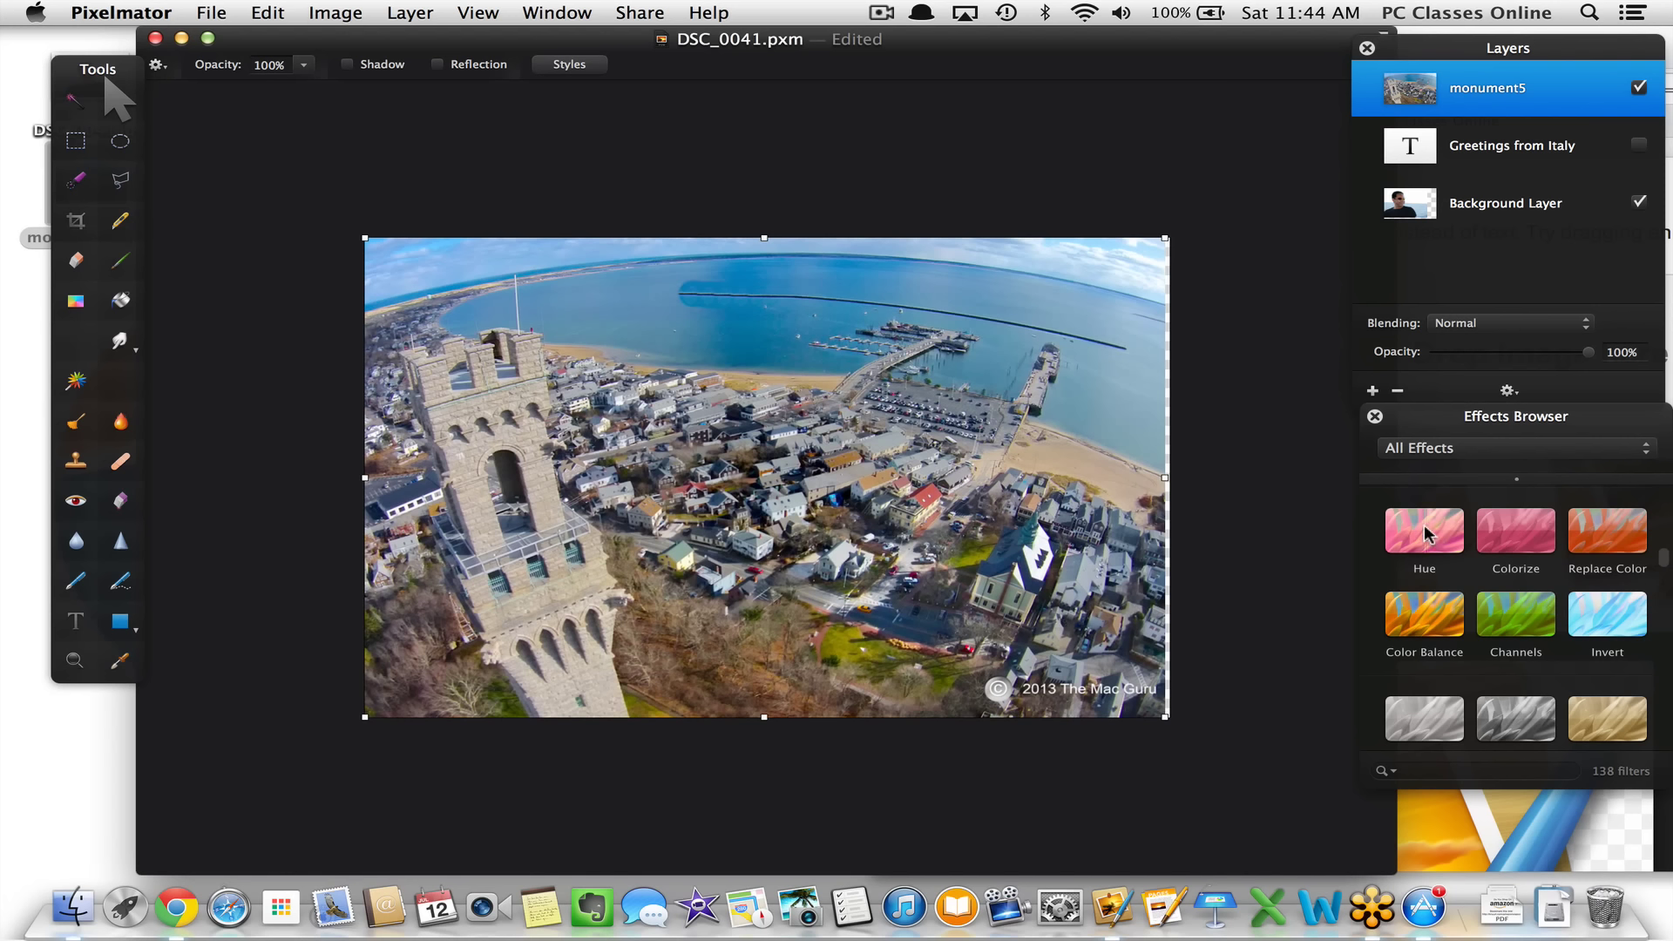
Apply the Hue and Saturation effect to the photo and test its Saturation and Lightness sliders
{"action": "left_click_drag", "start_coordinate": [1424, 533], "coordinate": [875, 444]}
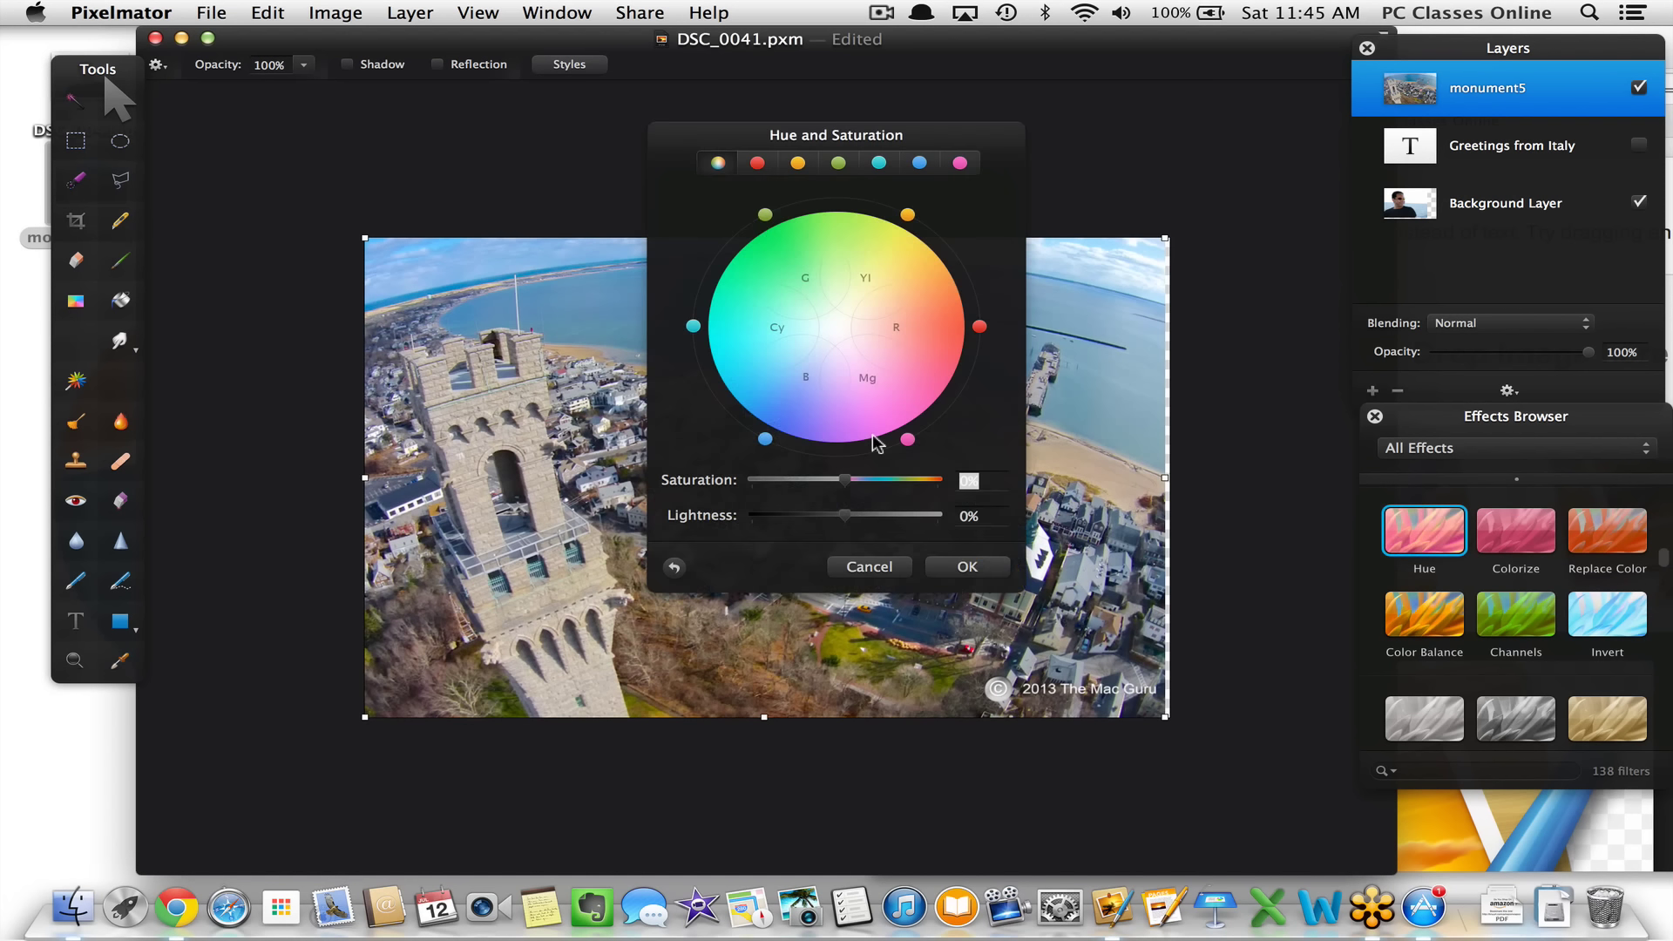
{"action": "left_click_drag", "start_coordinate": [898, 143], "coordinate": [1307, 139]}
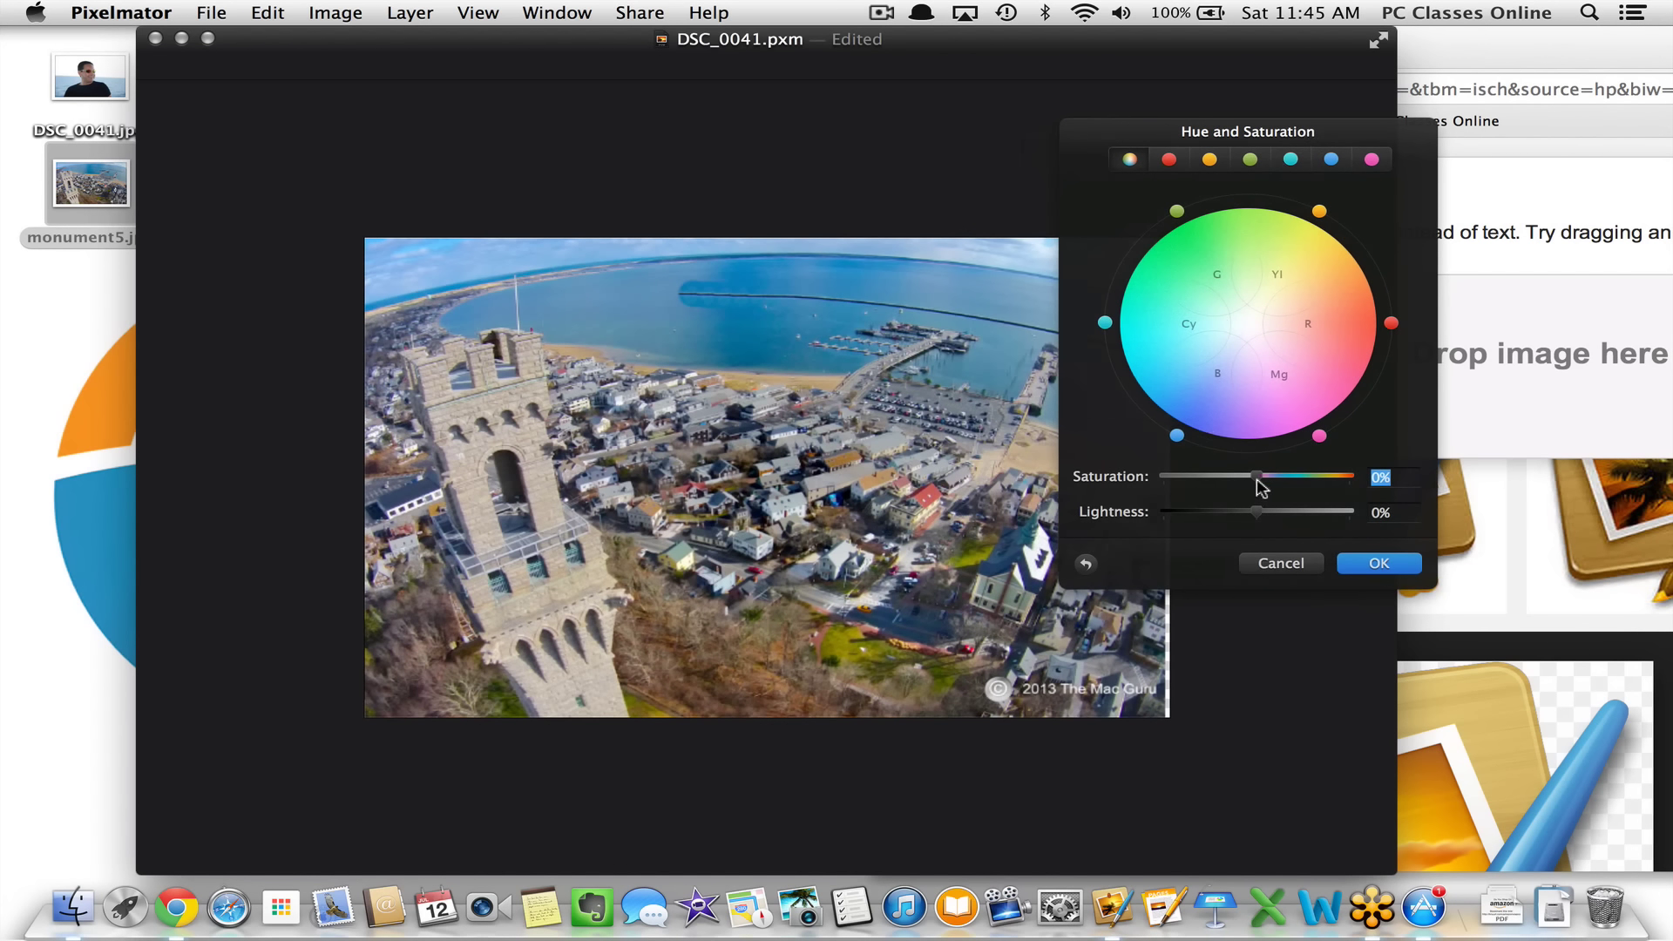
{"action": "mouse_move", "coordinate": [1256, 482]}
{"action": "left_mouse_down"}
{"action": "mouse_move", "coordinate": [1164, 495]}
{"action": "mouse_move", "coordinate": [1332, 480]}
{"action": "mouse_move", "coordinate": [1268, 480]}
{"action": "left_mouse_up"}
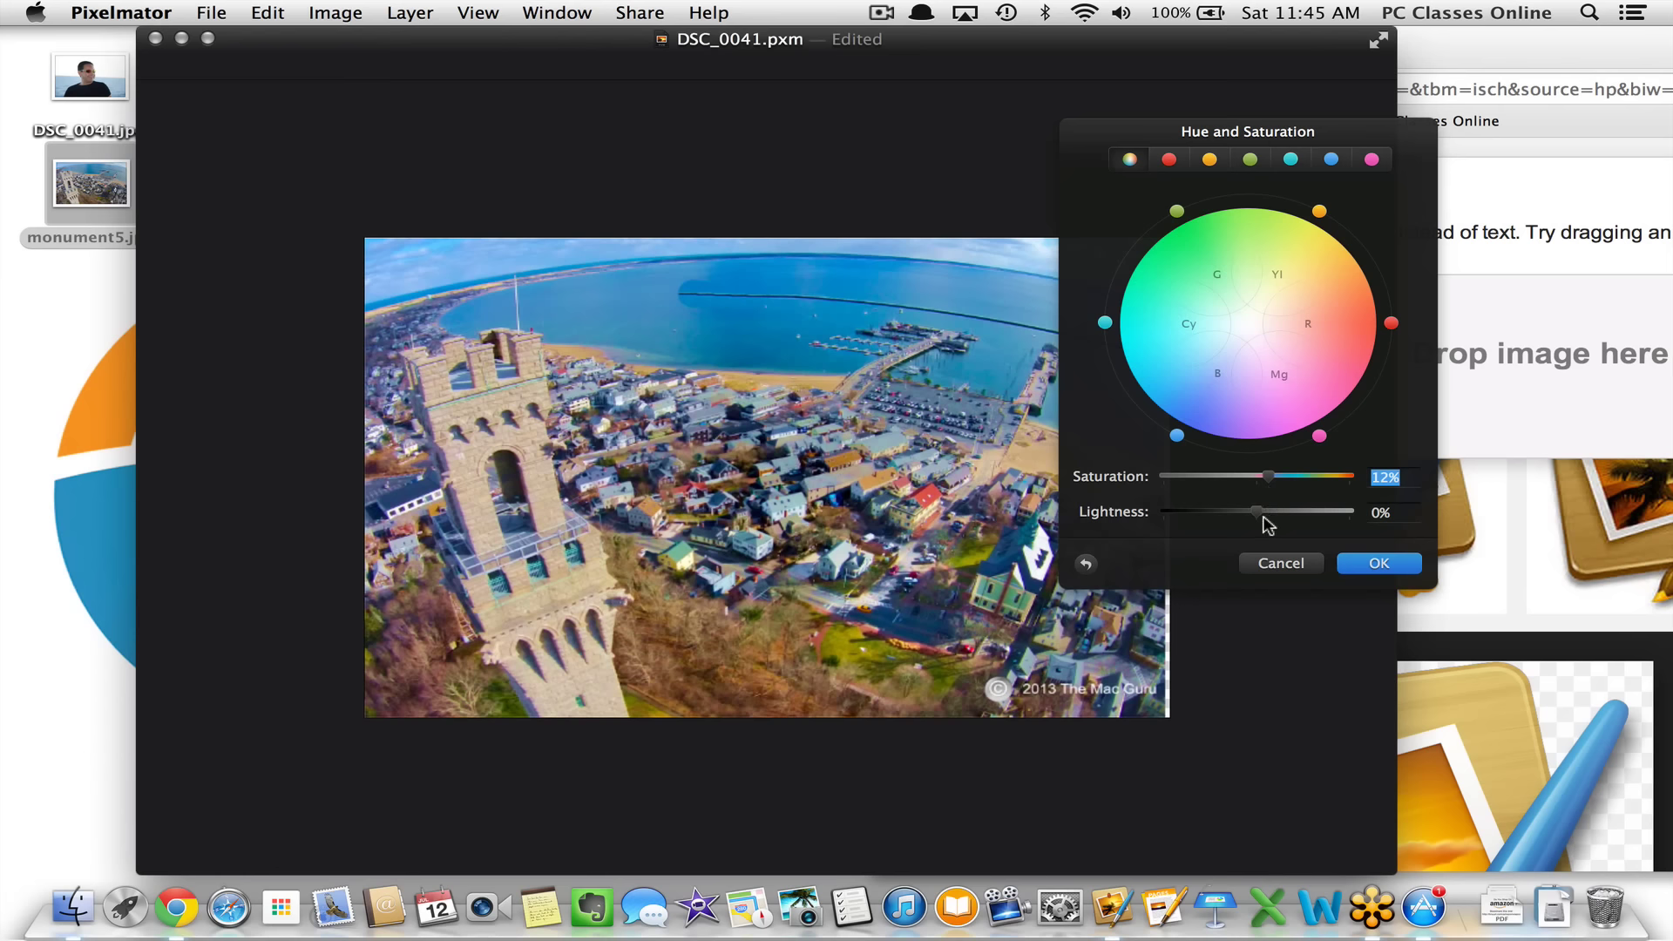
{"action": "mouse_move", "coordinate": [1259, 514]}
{"action": "left_mouse_down"}
{"action": "mouse_move", "coordinate": [1328, 520]}
{"action": "mouse_move", "coordinate": [1266, 521]}
{"action": "left_mouse_up"}
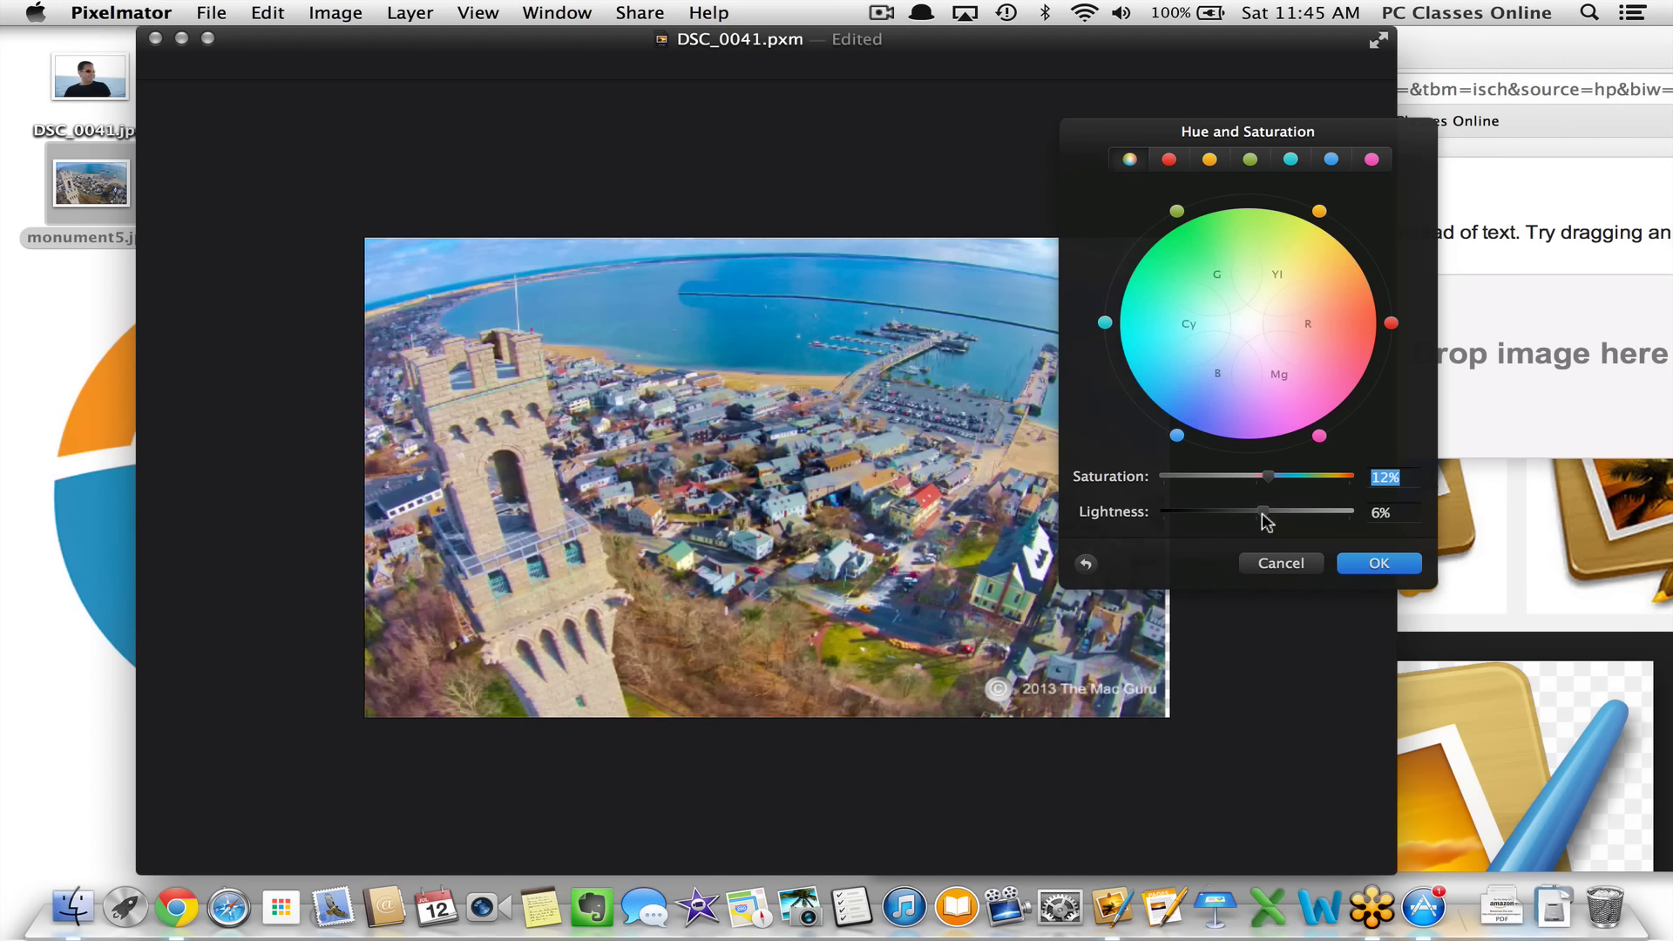
Limit the adjustment to orange and yellow tones and raise their saturation to 47%
{"action": "left_click", "coordinate": [1338, 164]}
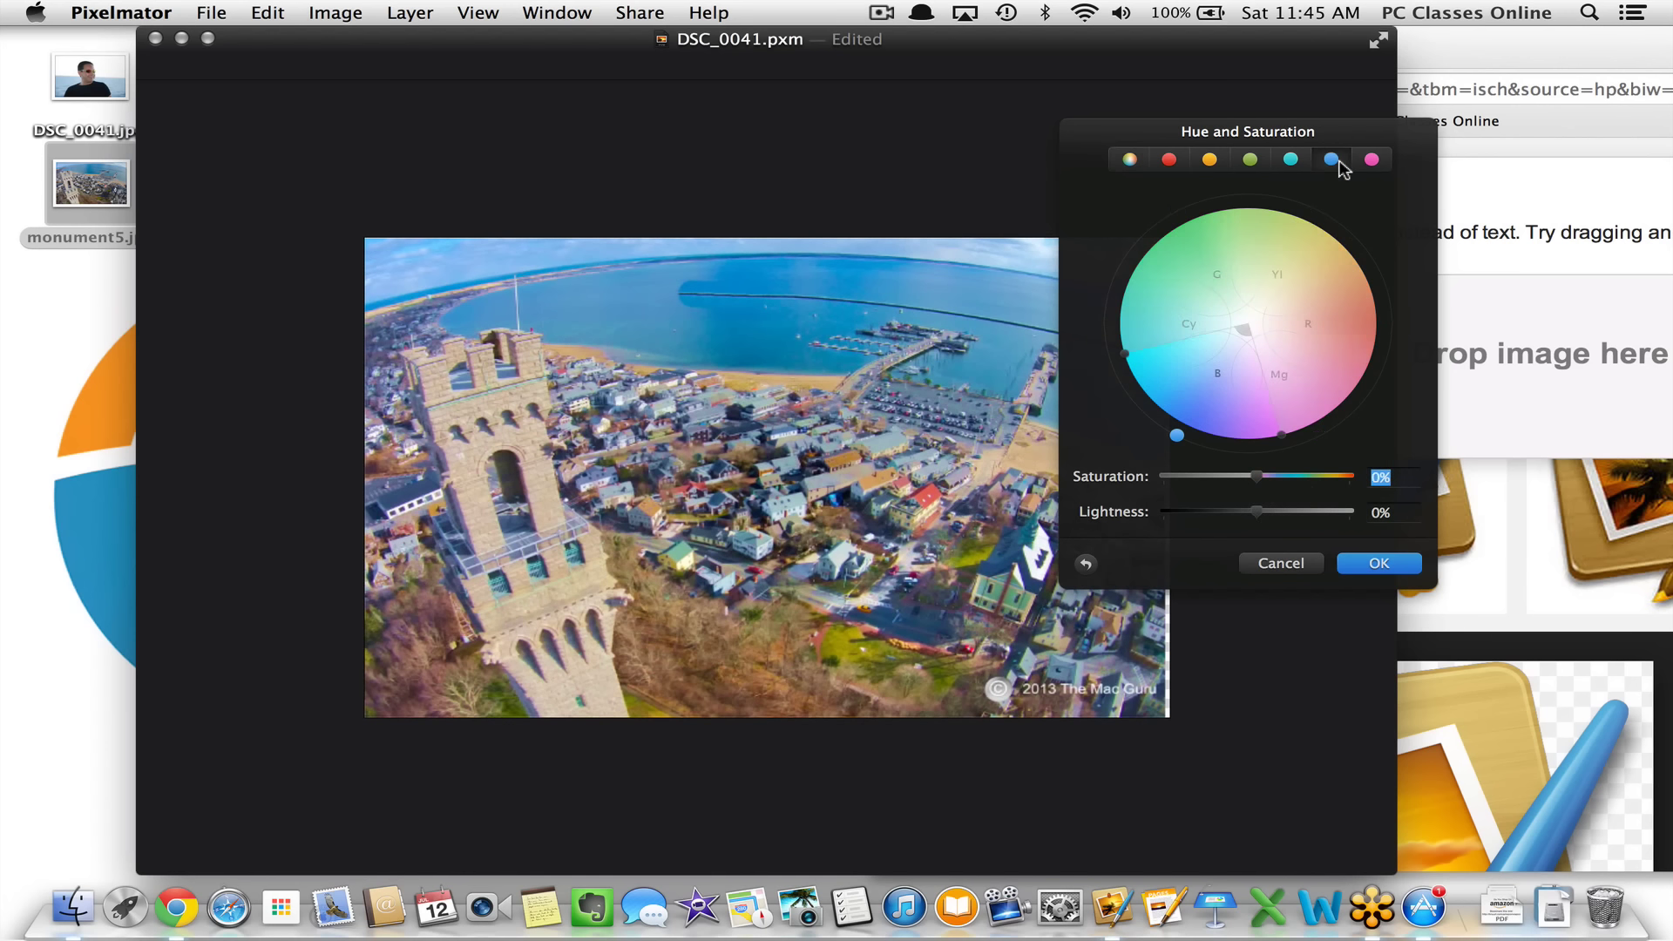
{"action": "left_click", "coordinate": [1169, 160]}
{"action": "left_click", "coordinate": [1208, 162]}
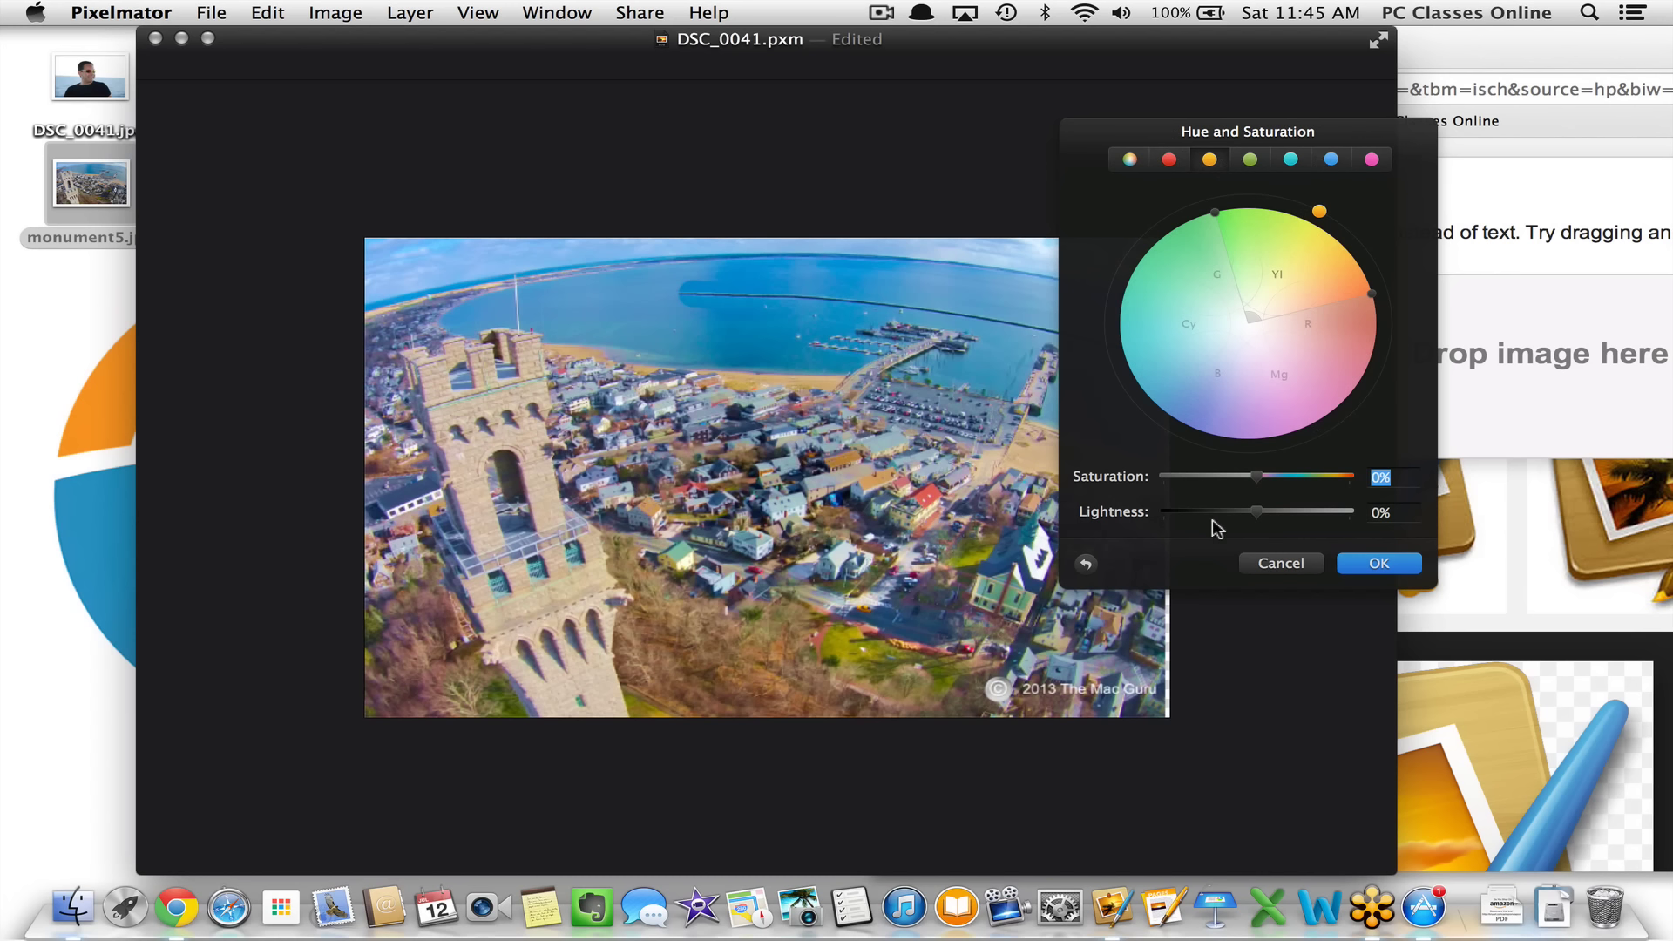
{"action": "mouse_move", "coordinate": [1263, 485]}
{"action": "left_mouse_down"}
{"action": "mouse_move", "coordinate": [1302, 478]}
{"action": "mouse_move", "coordinate": [1262, 485]}
{"action": "left_mouse_up"}
Discard the hue change and preview a Kaleidoscope with a moved centre and Count 4.9%
{"action": "left_click", "coordinate": [1271, 566]}
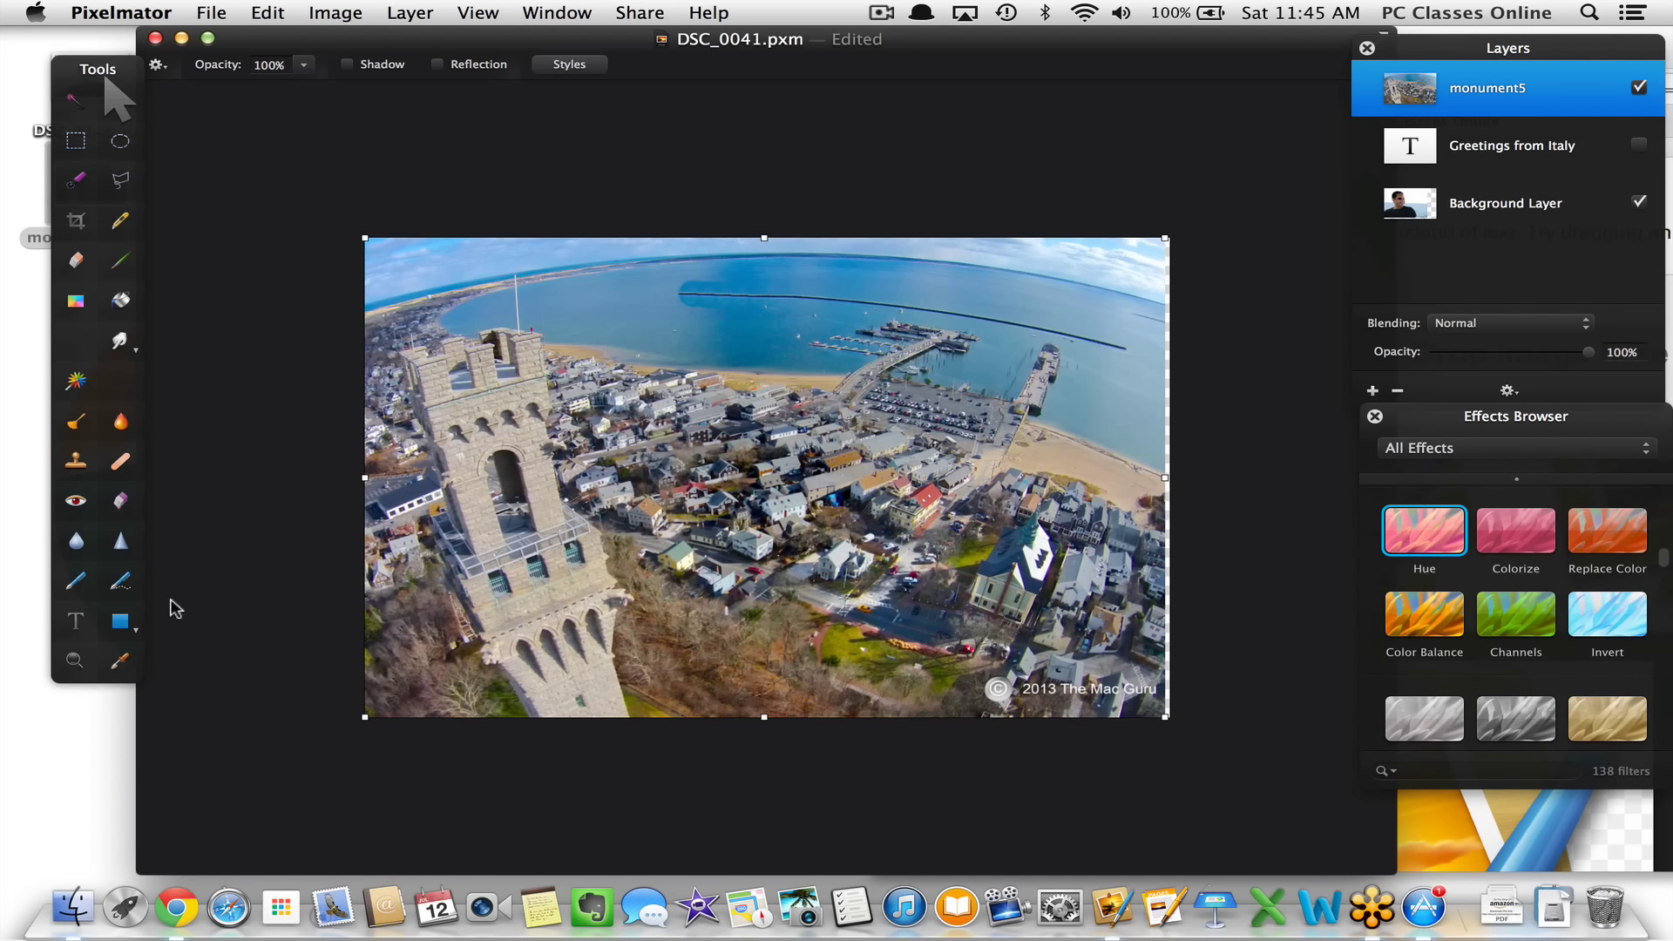
{"action": "scroll", "coordinate": [1568, 659], "scroll_direction": "down", "scroll_amount": 5}
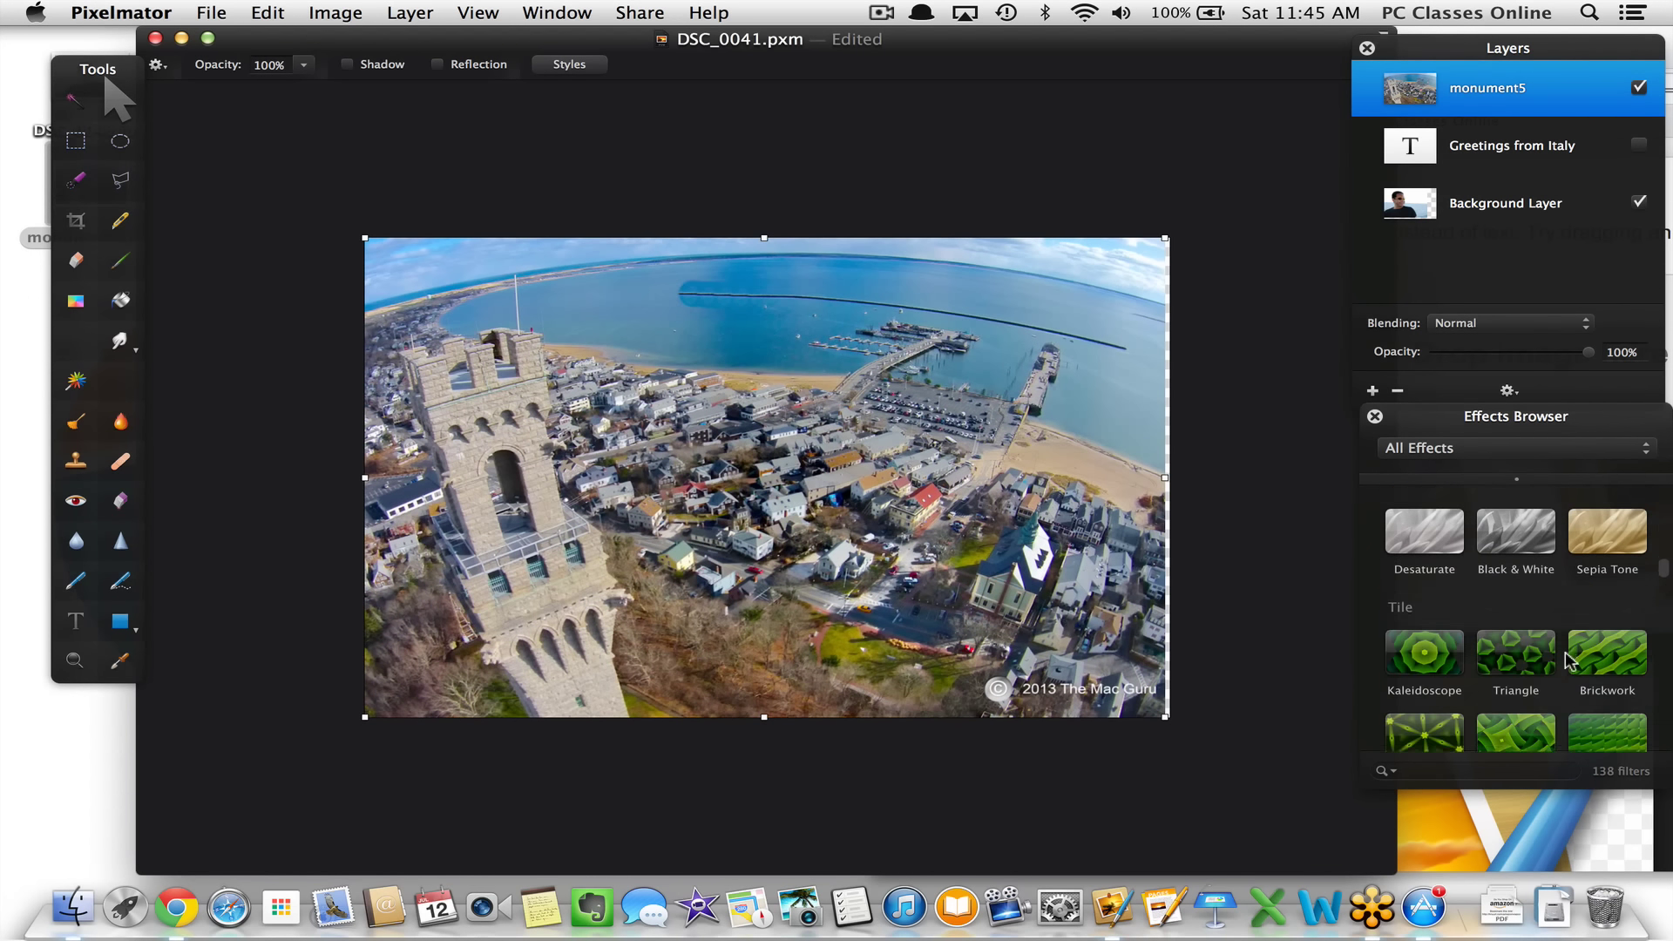
{"action": "scroll", "coordinate": [1568, 660], "scroll_direction": "down", "scroll_amount": 2}
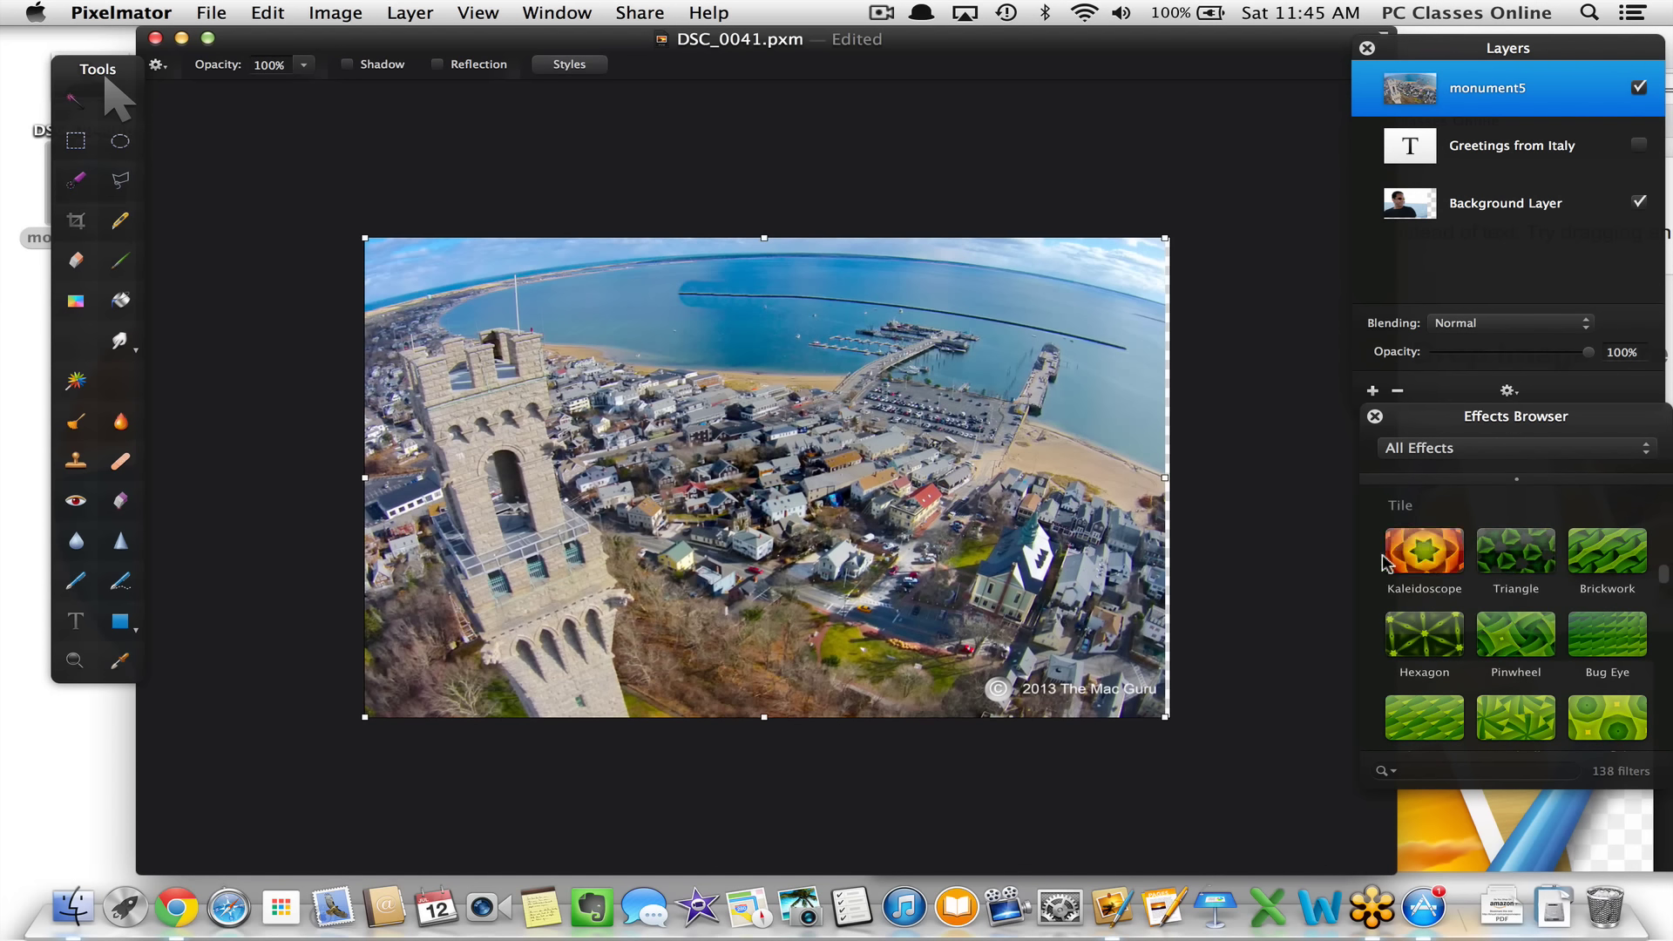
{"action": "left_click_drag", "start_coordinate": [1418, 558], "coordinate": [642, 435]}
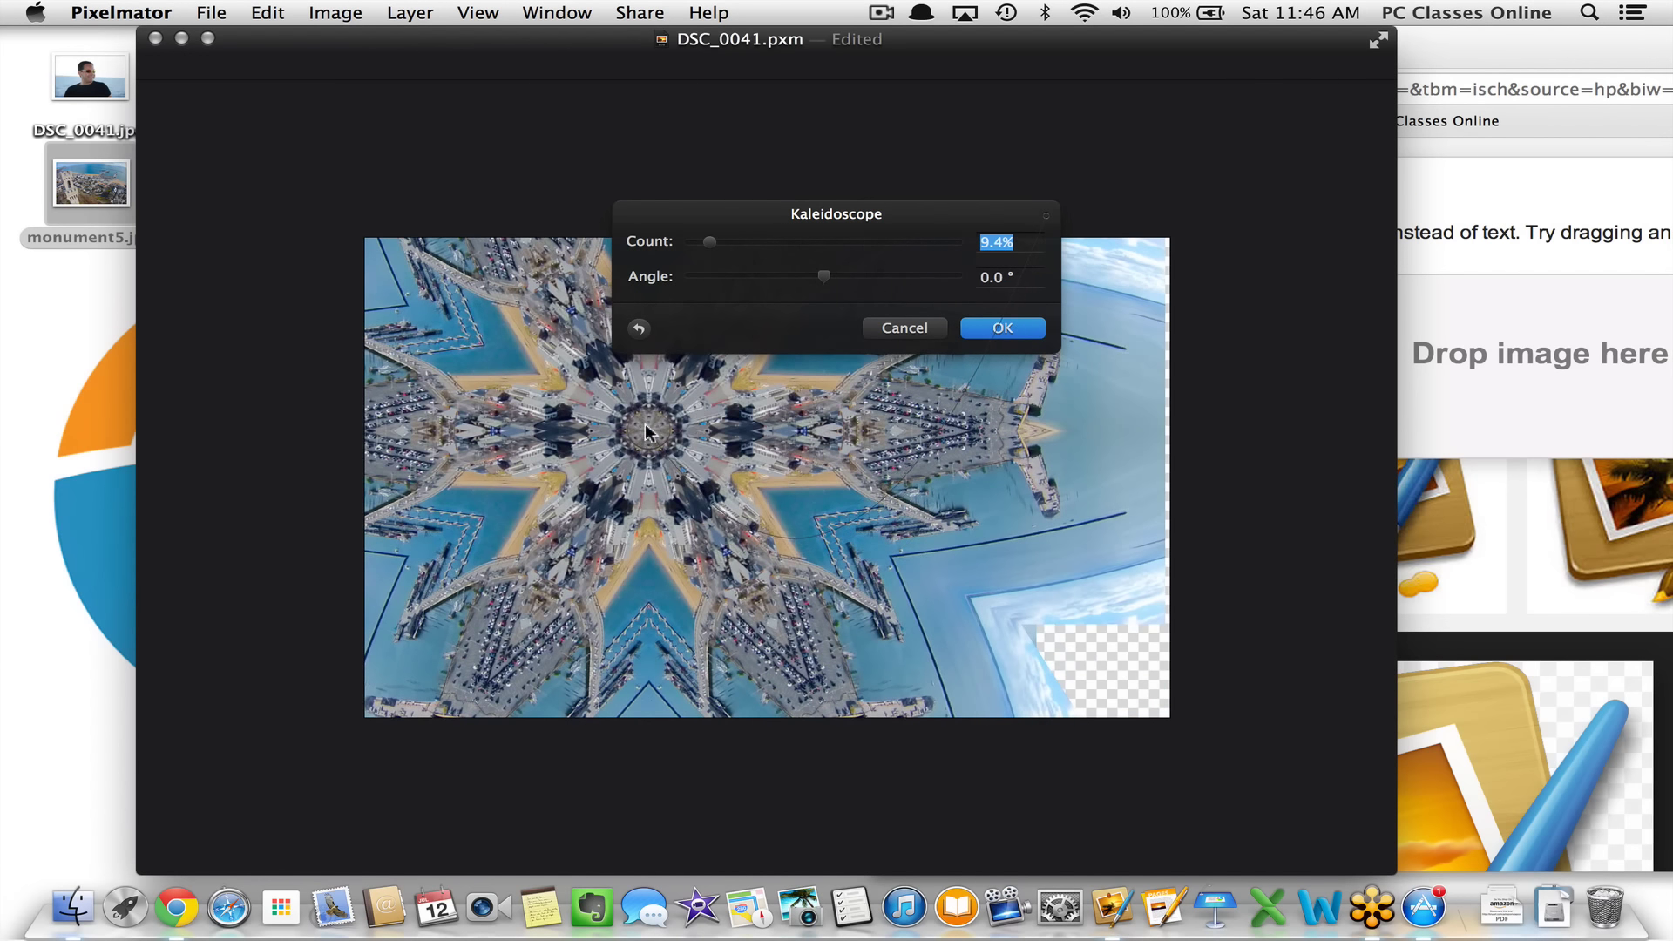
{"action": "left_click_drag", "start_coordinate": [651, 429], "coordinate": [745, 477]}
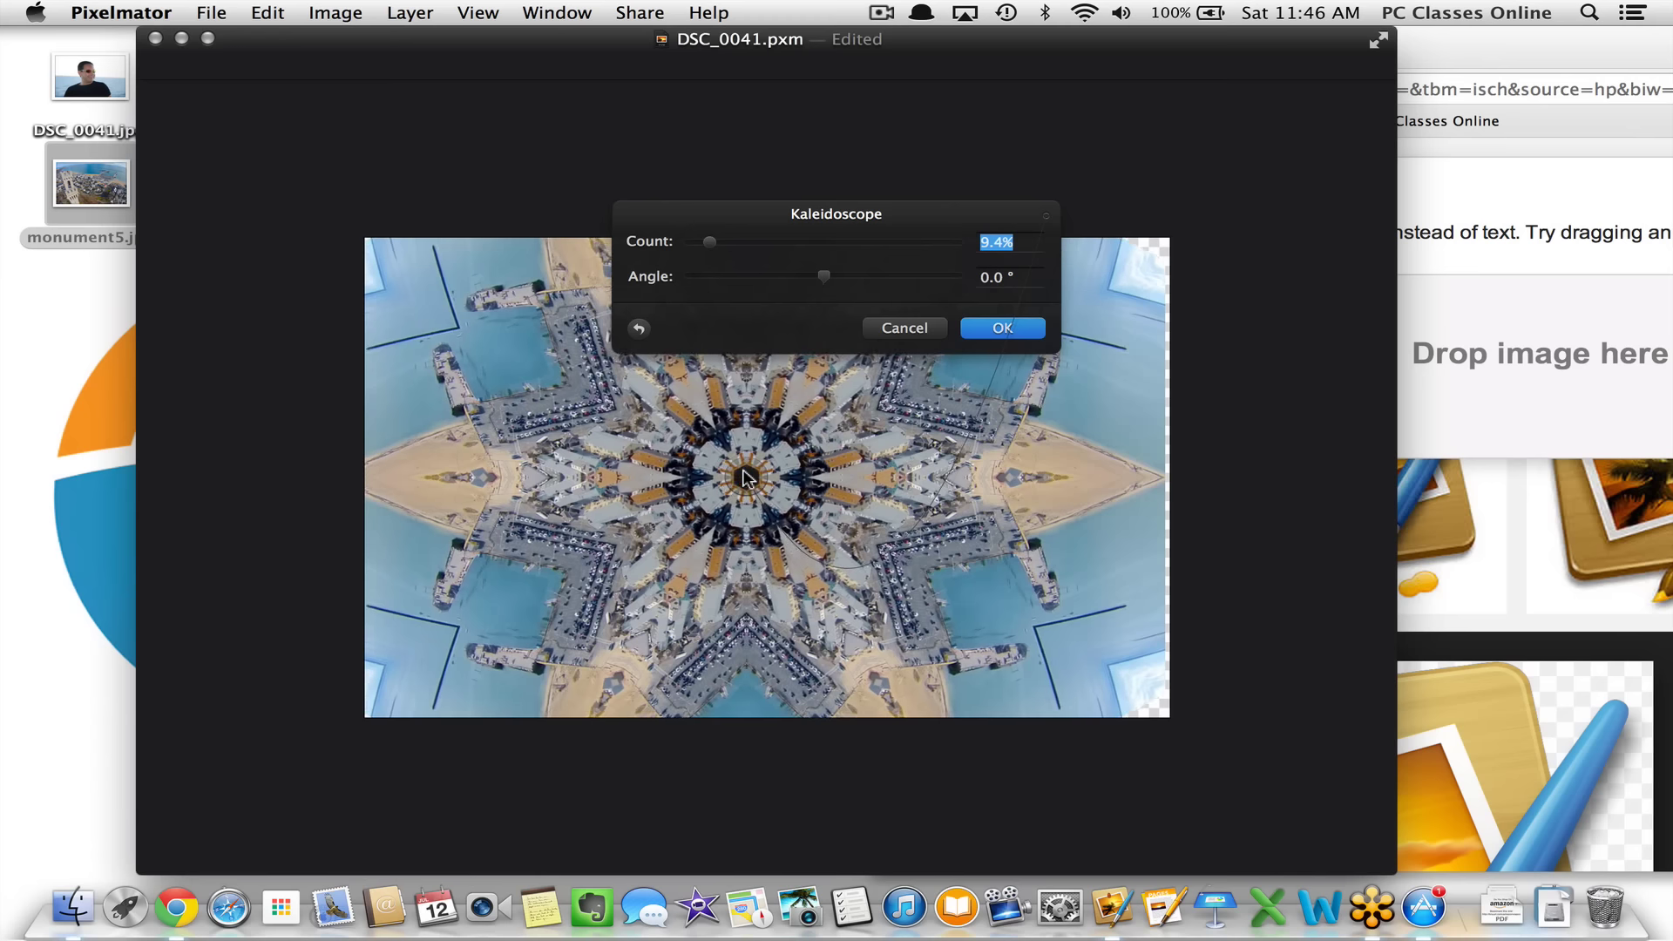
{"action": "mouse_move", "coordinate": [710, 241]}
{"action": "left_mouse_down"}
{"action": "mouse_move", "coordinate": [865, 247]}
{"action": "mouse_move", "coordinate": [698, 261]}
{"action": "left_mouse_up"}
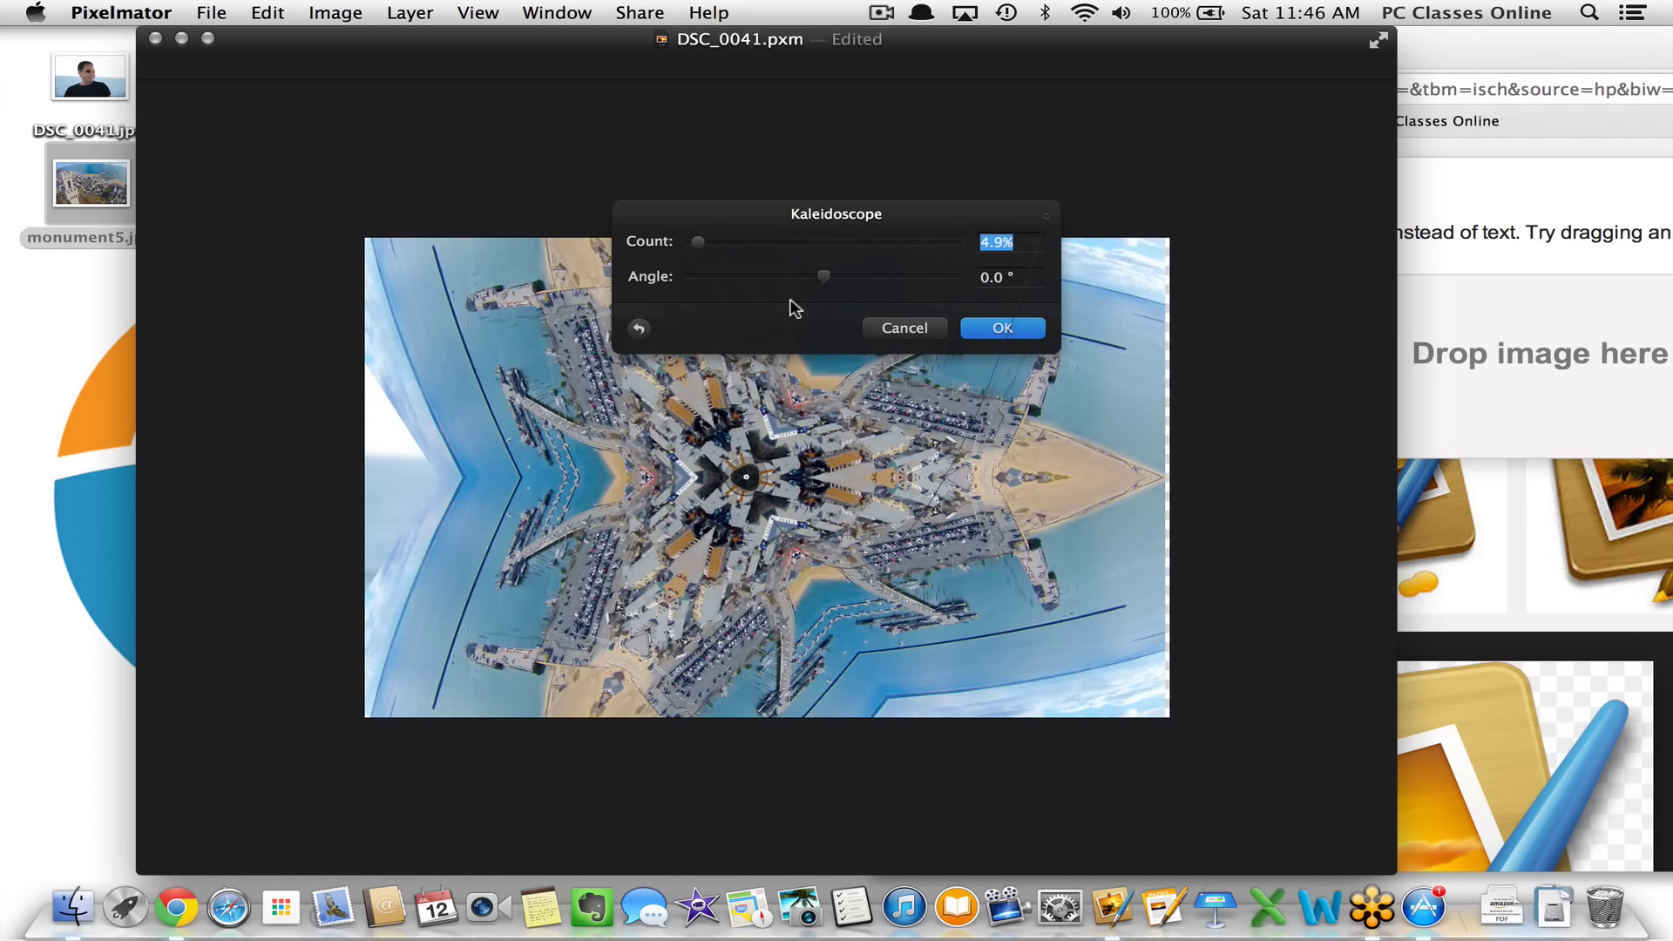
Cancel the Kaleidoscope and apply a Light Leak effect to the monument photo
{"action": "left_click", "coordinate": [878, 328]}
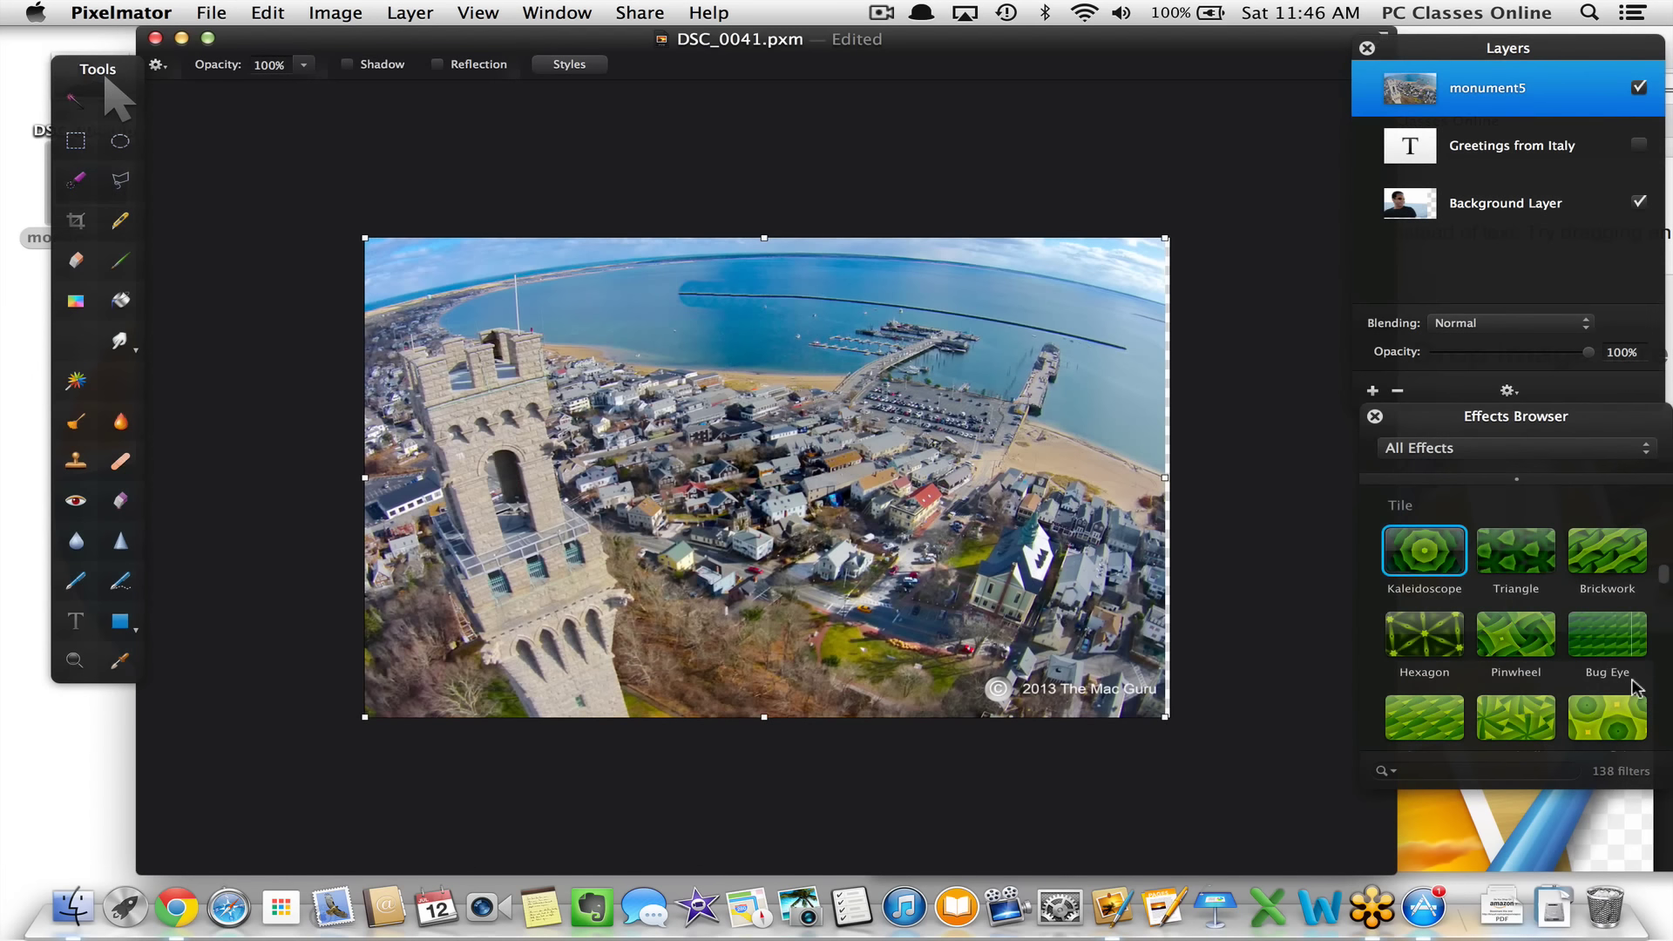
{"action": "scroll", "coordinate": [1633, 689], "scroll_direction": "down", "scroll_amount": 10}
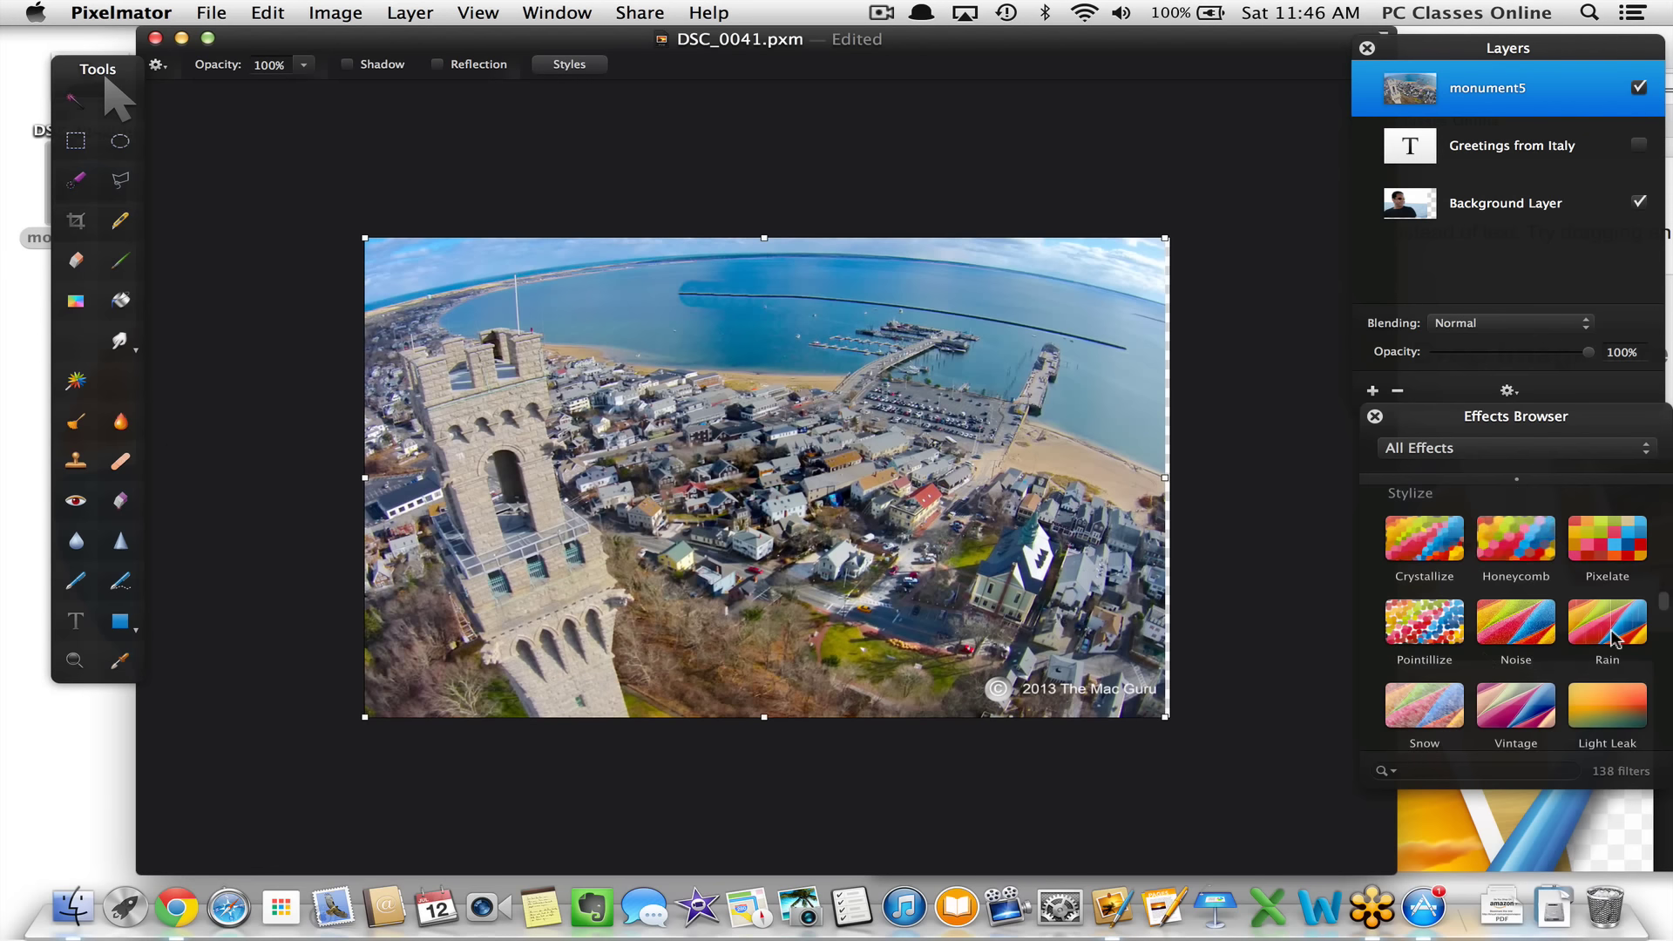
{"action": "scroll", "coordinate": [1612, 640], "scroll_direction": "down", "scroll_amount": 2}
{"action": "scroll", "coordinate": [1612, 641], "scroll_direction": "down", "scroll_amount": 1}
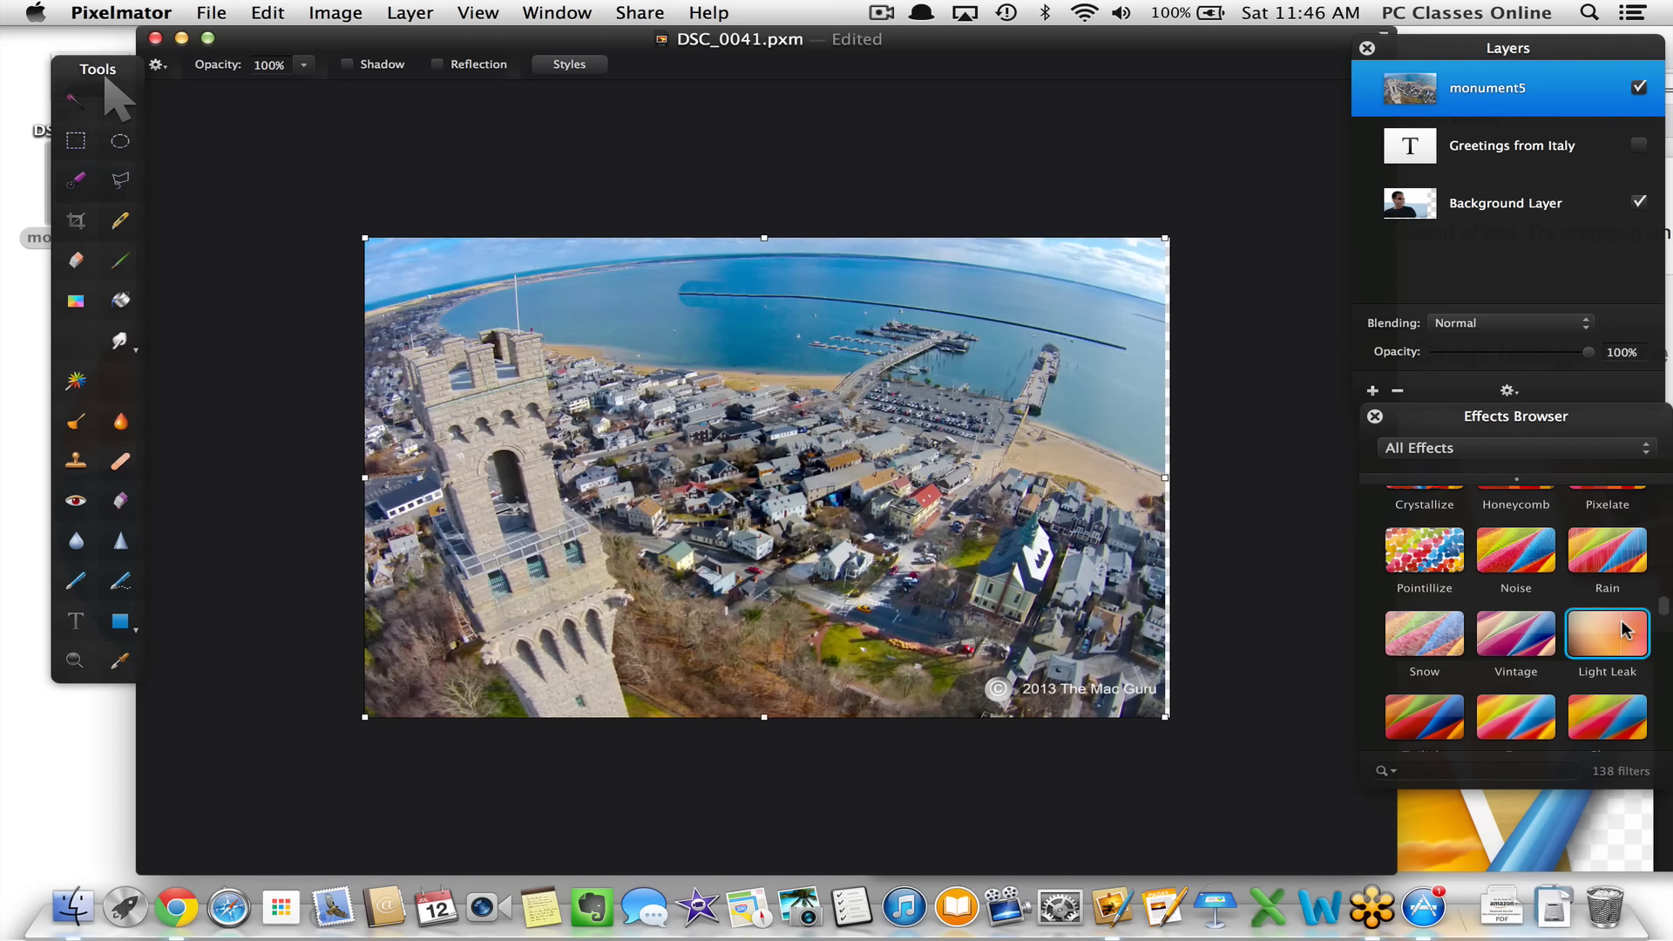
{"action": "left_click_drag", "start_coordinate": [1622, 629], "coordinate": [823, 409]}
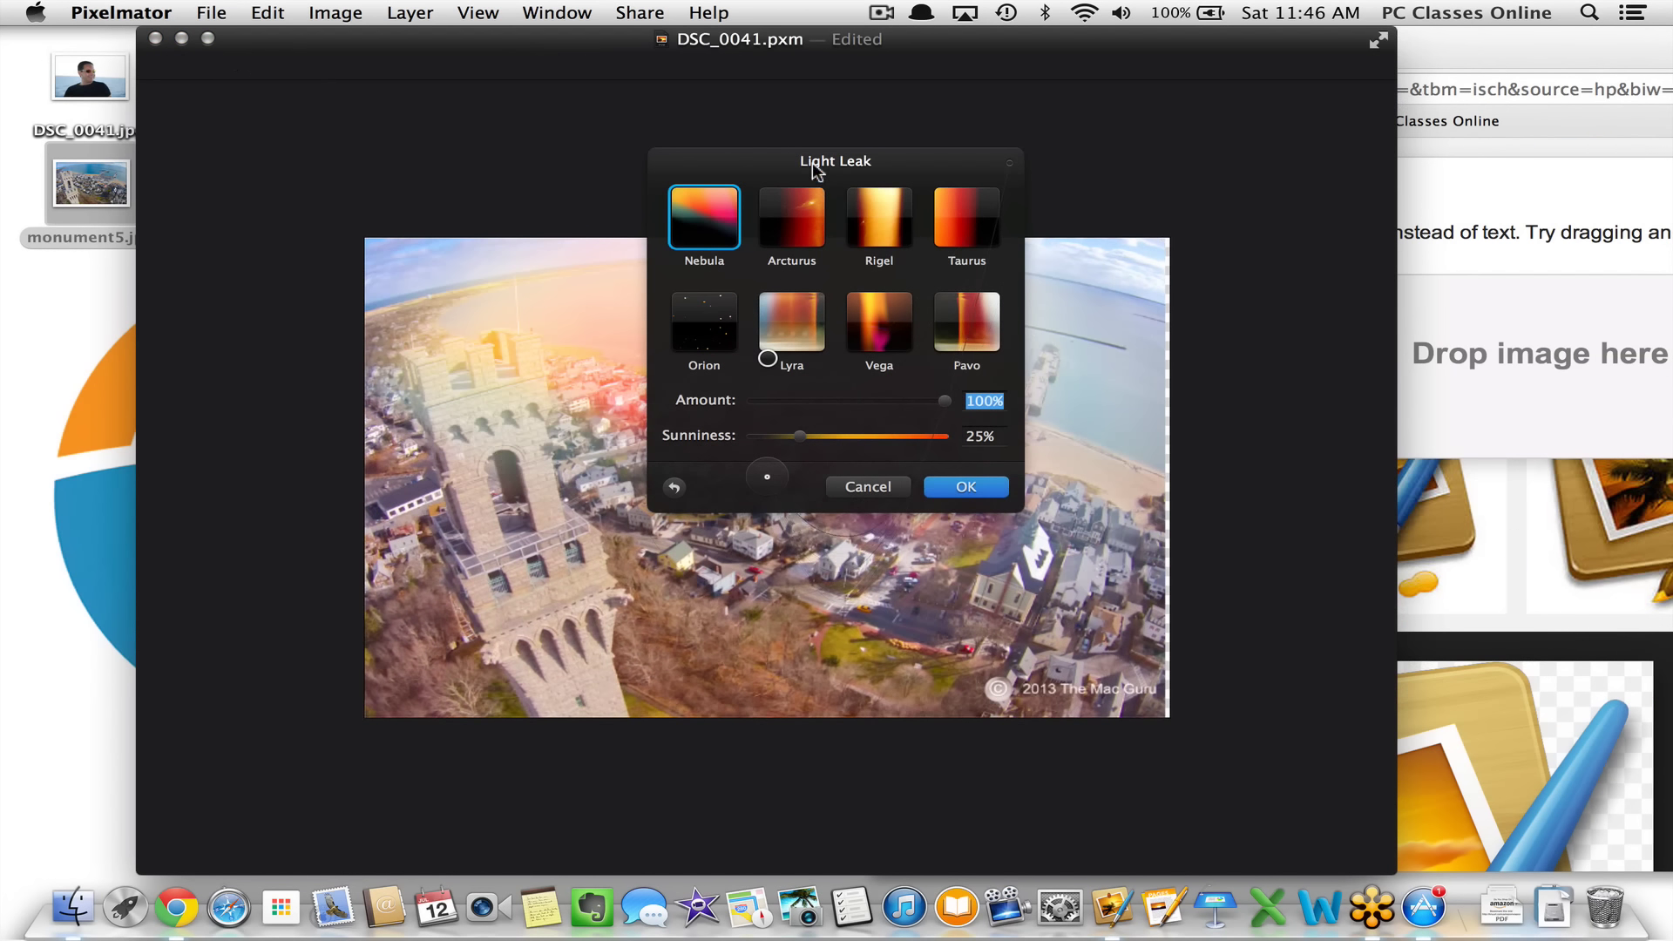
{"action": "left_click_drag", "start_coordinate": [812, 162], "coordinate": [1286, 192]}
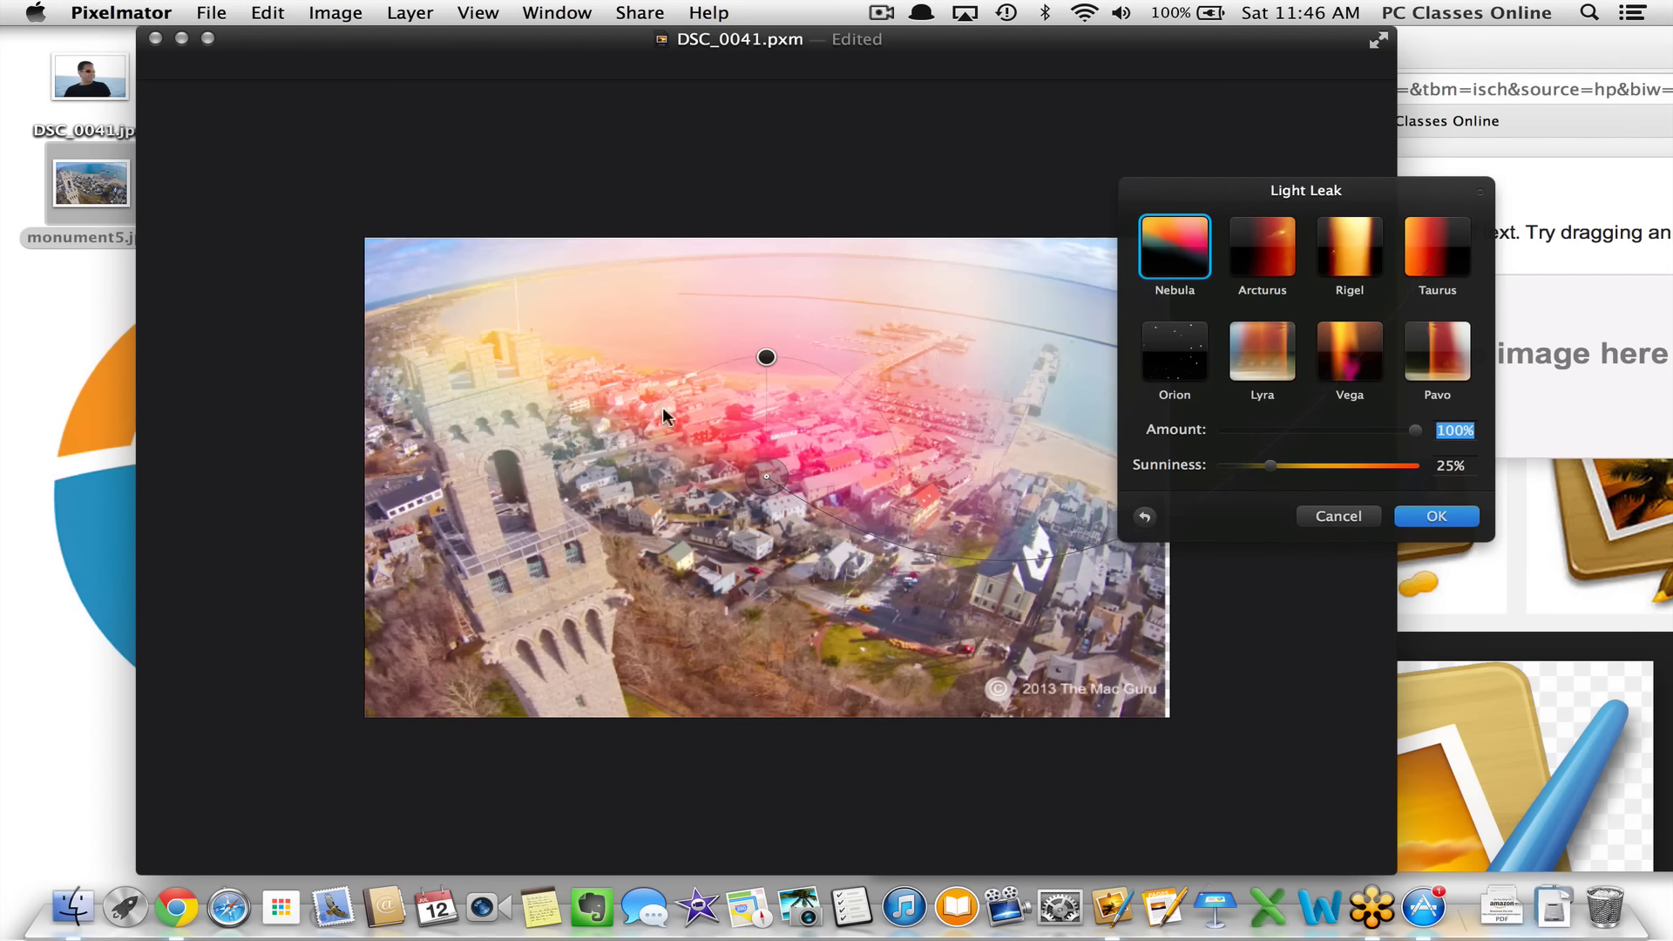
Reposition the light leak glow toward the middle and lower right of the image
{"action": "left_click_drag", "start_coordinate": [759, 475], "coordinate": [788, 394]}
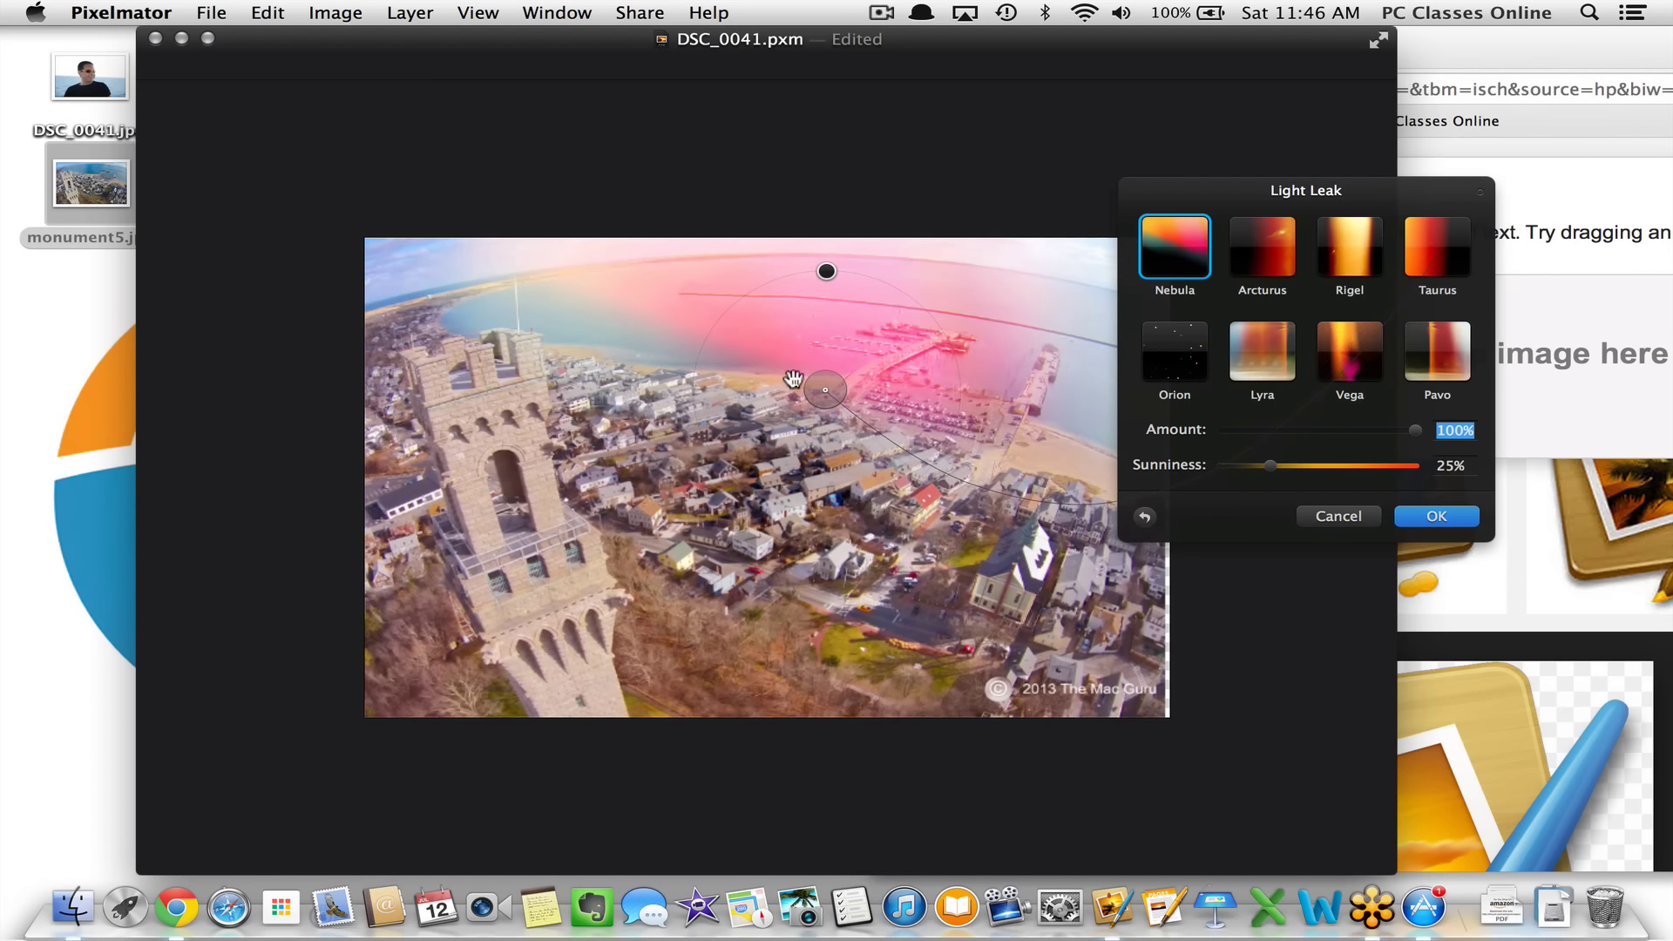
{"action": "left_click_drag", "start_coordinate": [802, 273], "coordinate": [877, 263]}
{"action": "left_click_drag", "start_coordinate": [708, 253], "coordinate": [1049, 444]}
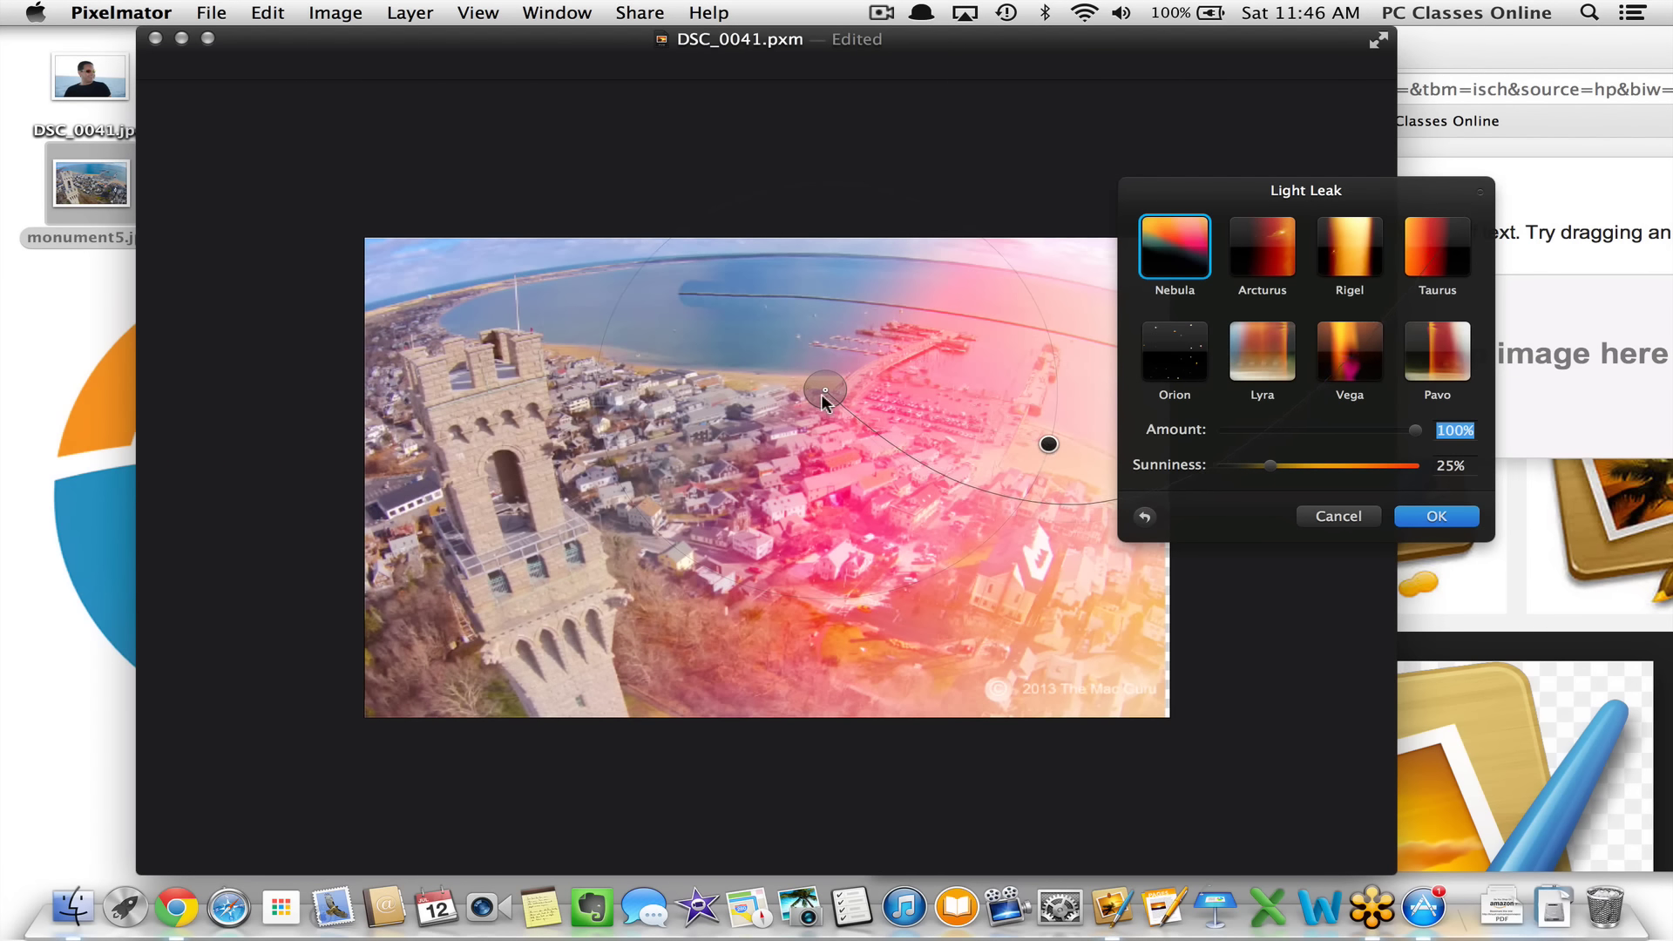
{"action": "left_click_drag", "start_coordinate": [821, 394], "coordinate": [878, 437]}
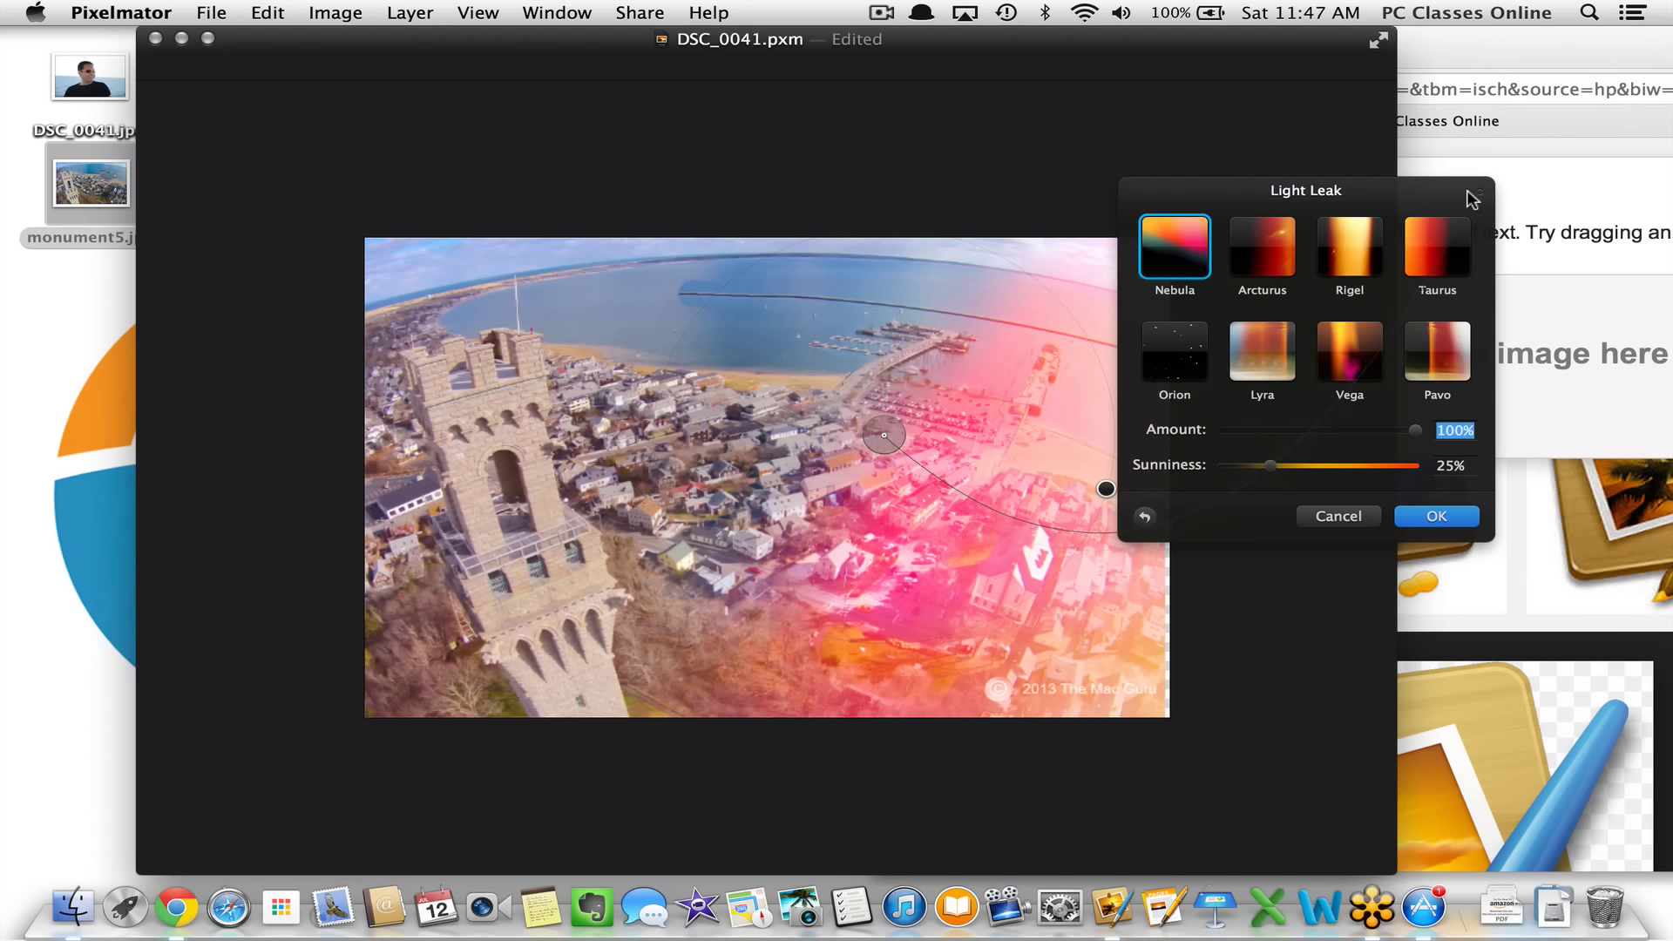
Try the Arcturus, Rigel, Taurus, Pavo and Lyra presets, settling on the faint Orion style
{"action": "left_click", "coordinate": [1291, 260]}
{"action": "left_click", "coordinate": [1323, 257]}
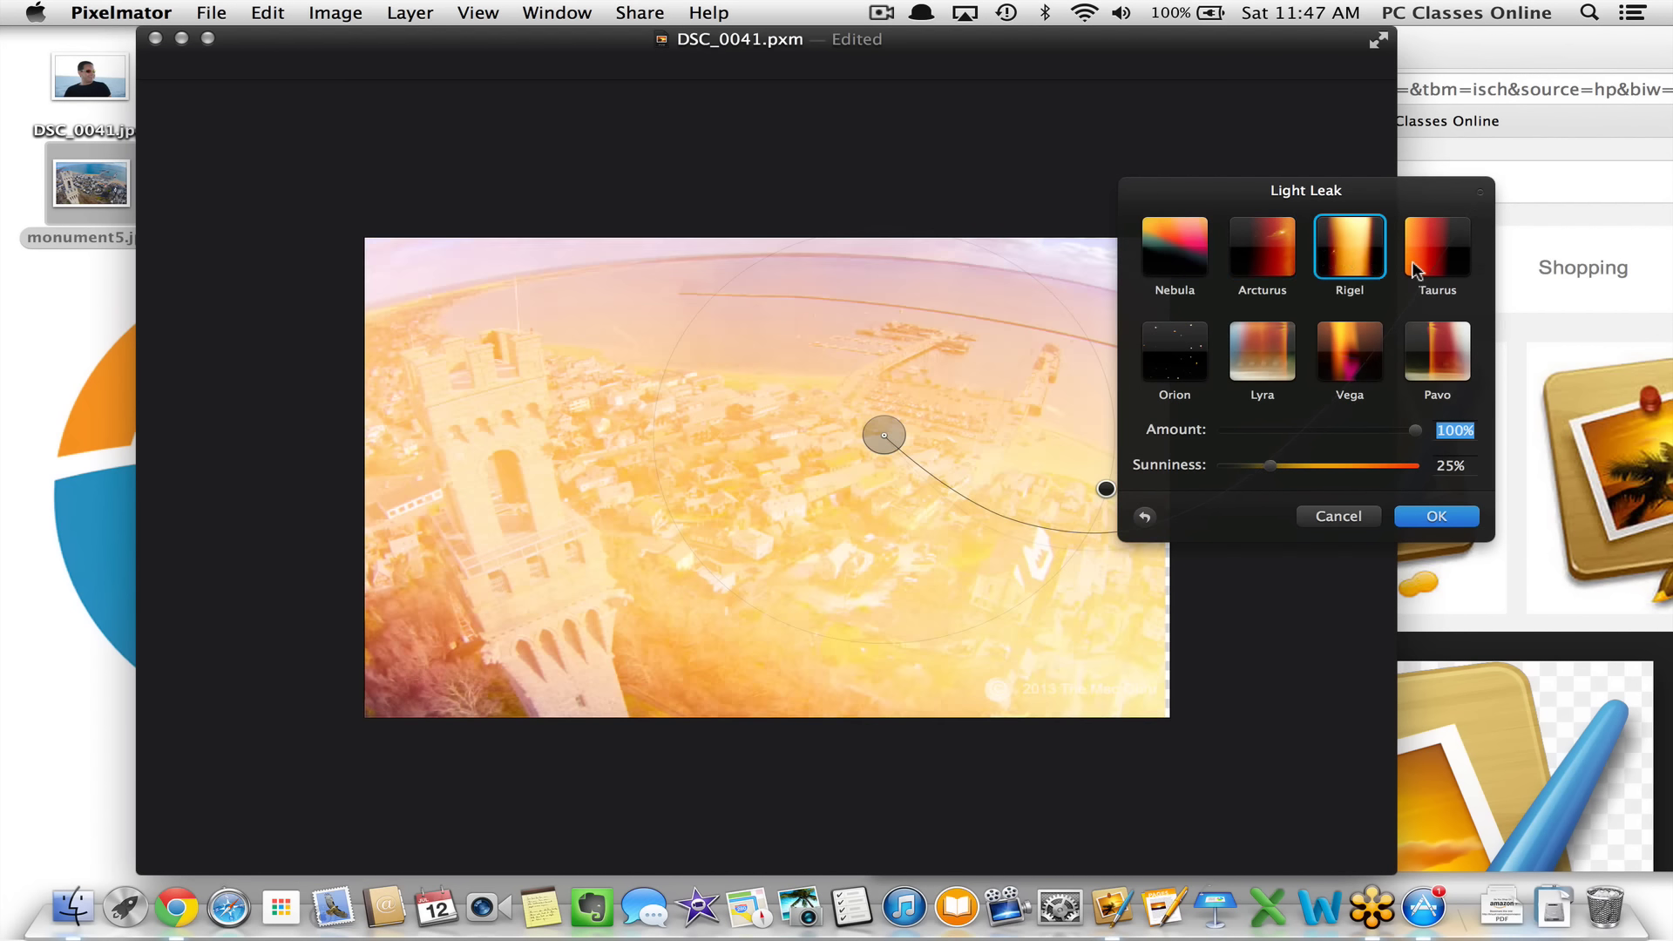
{"action": "left_click", "coordinate": [1427, 266]}
{"action": "left_click", "coordinate": [1425, 359]}
{"action": "left_click", "coordinate": [1257, 337]}
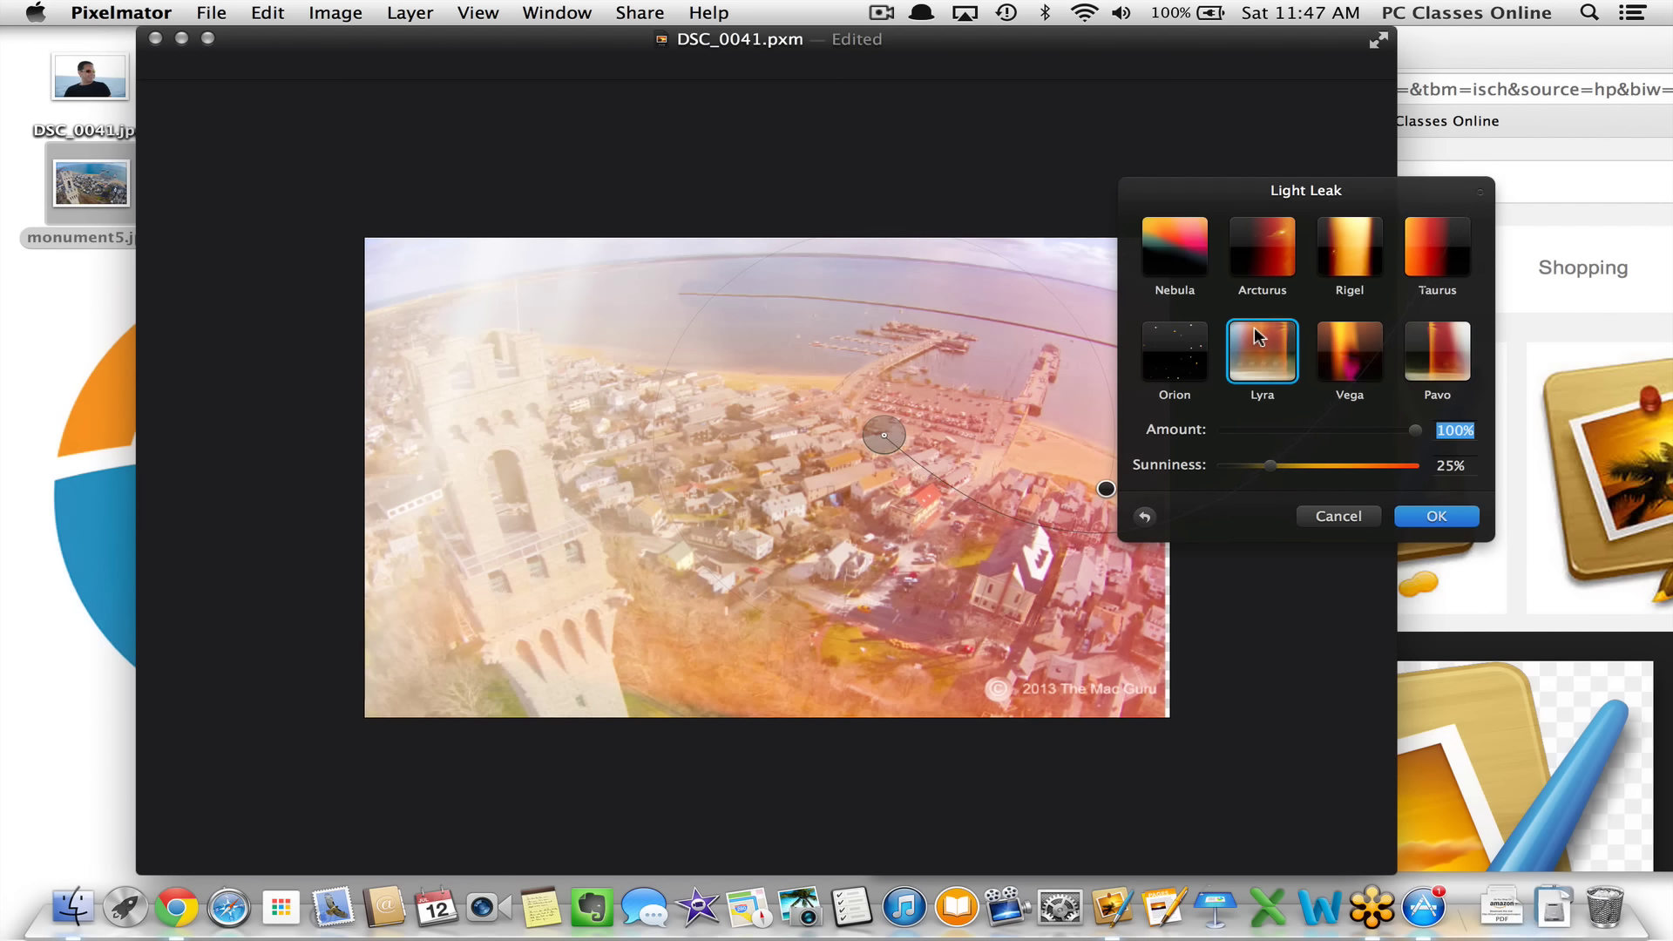
{"action": "left_click", "coordinate": [1169, 341]}
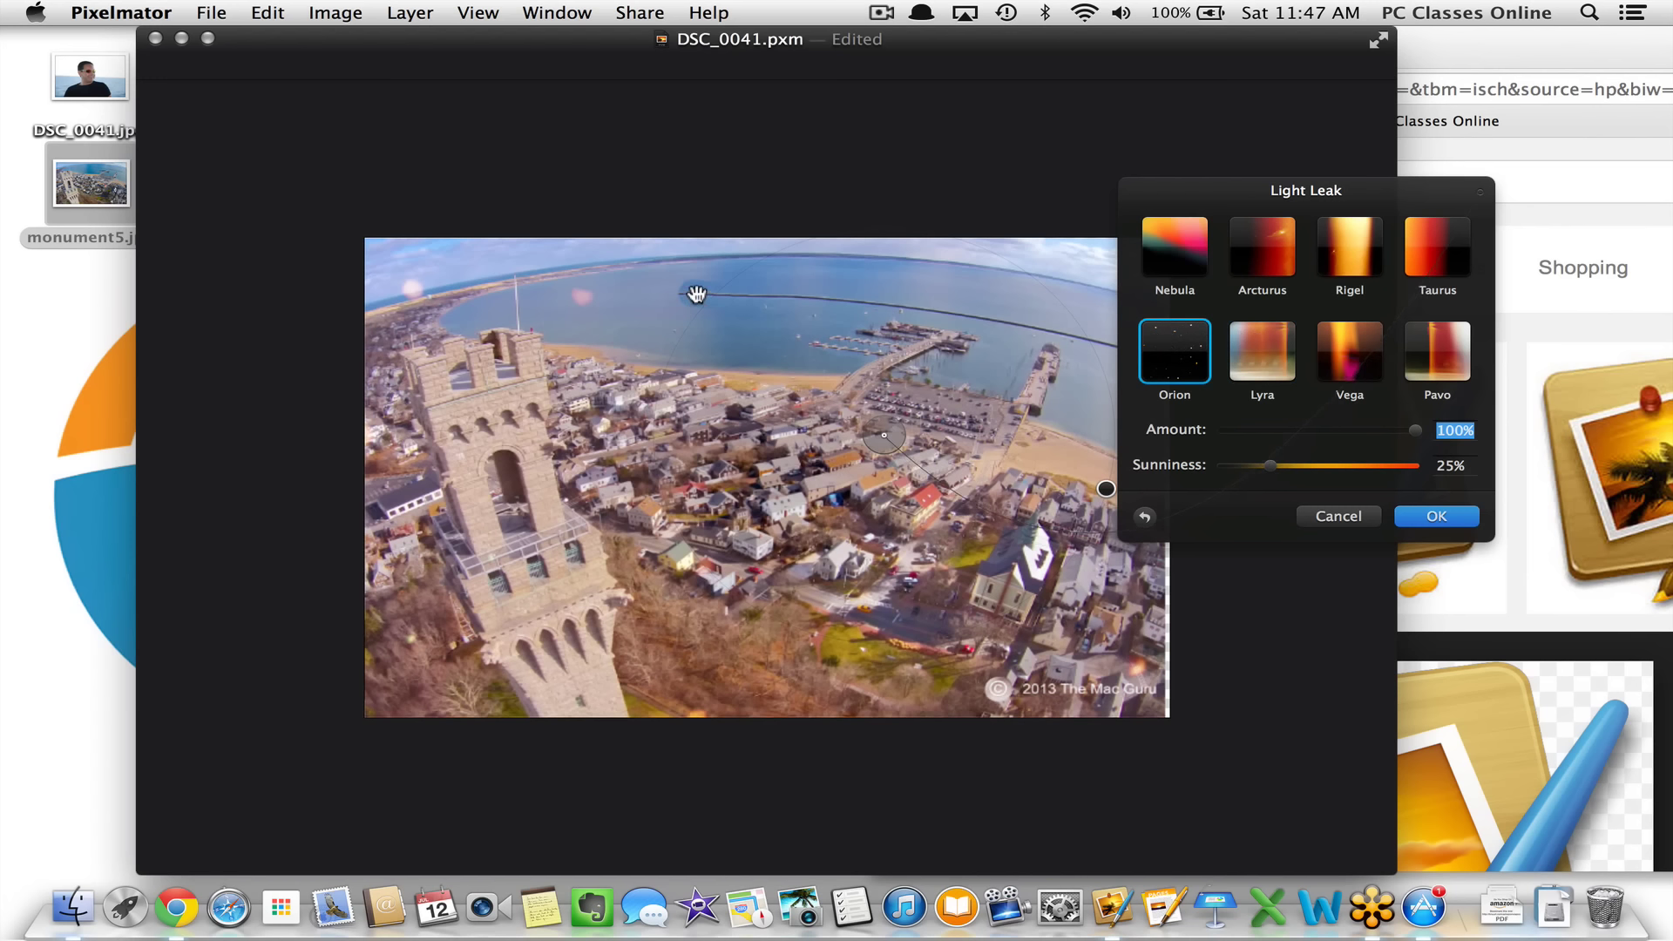
{"action": "mouse_move", "coordinate": [927, 474]}
{"action": "left_mouse_down"}
{"action": "mouse_move", "coordinate": [987, 530]}
{"action": "mouse_move", "coordinate": [931, 446]}
{"action": "left_mouse_up"}
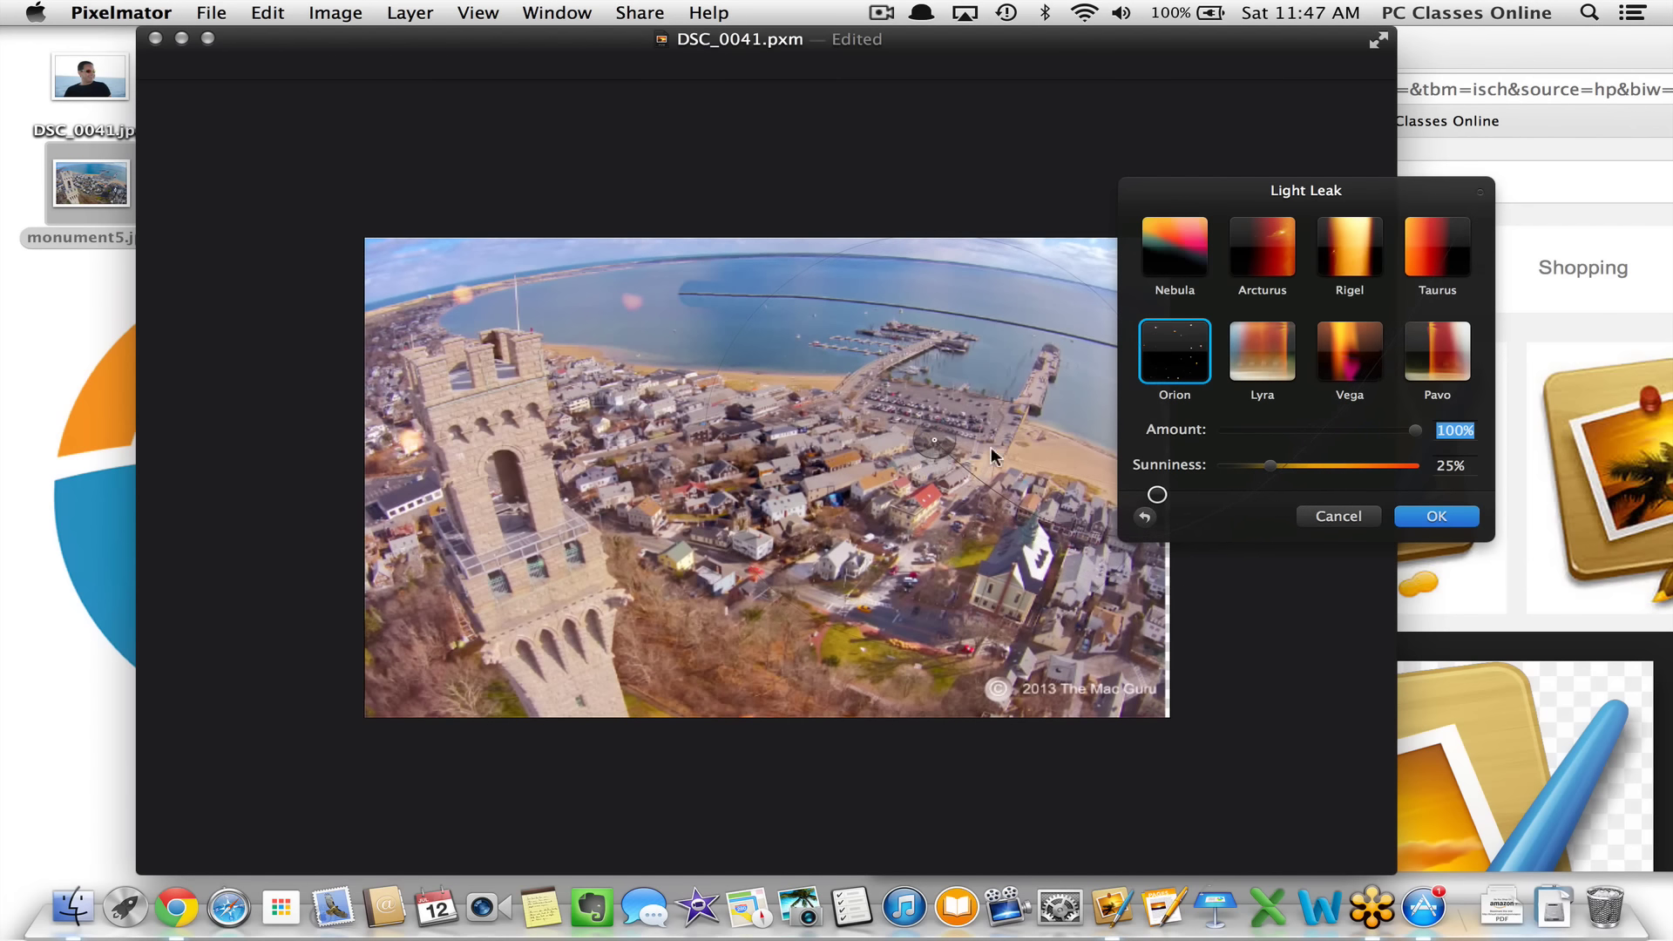
Discard the Light Leak effect and apply the Fall effect to the monument5 layer
{"action": "left_click", "coordinate": [1342, 517]}
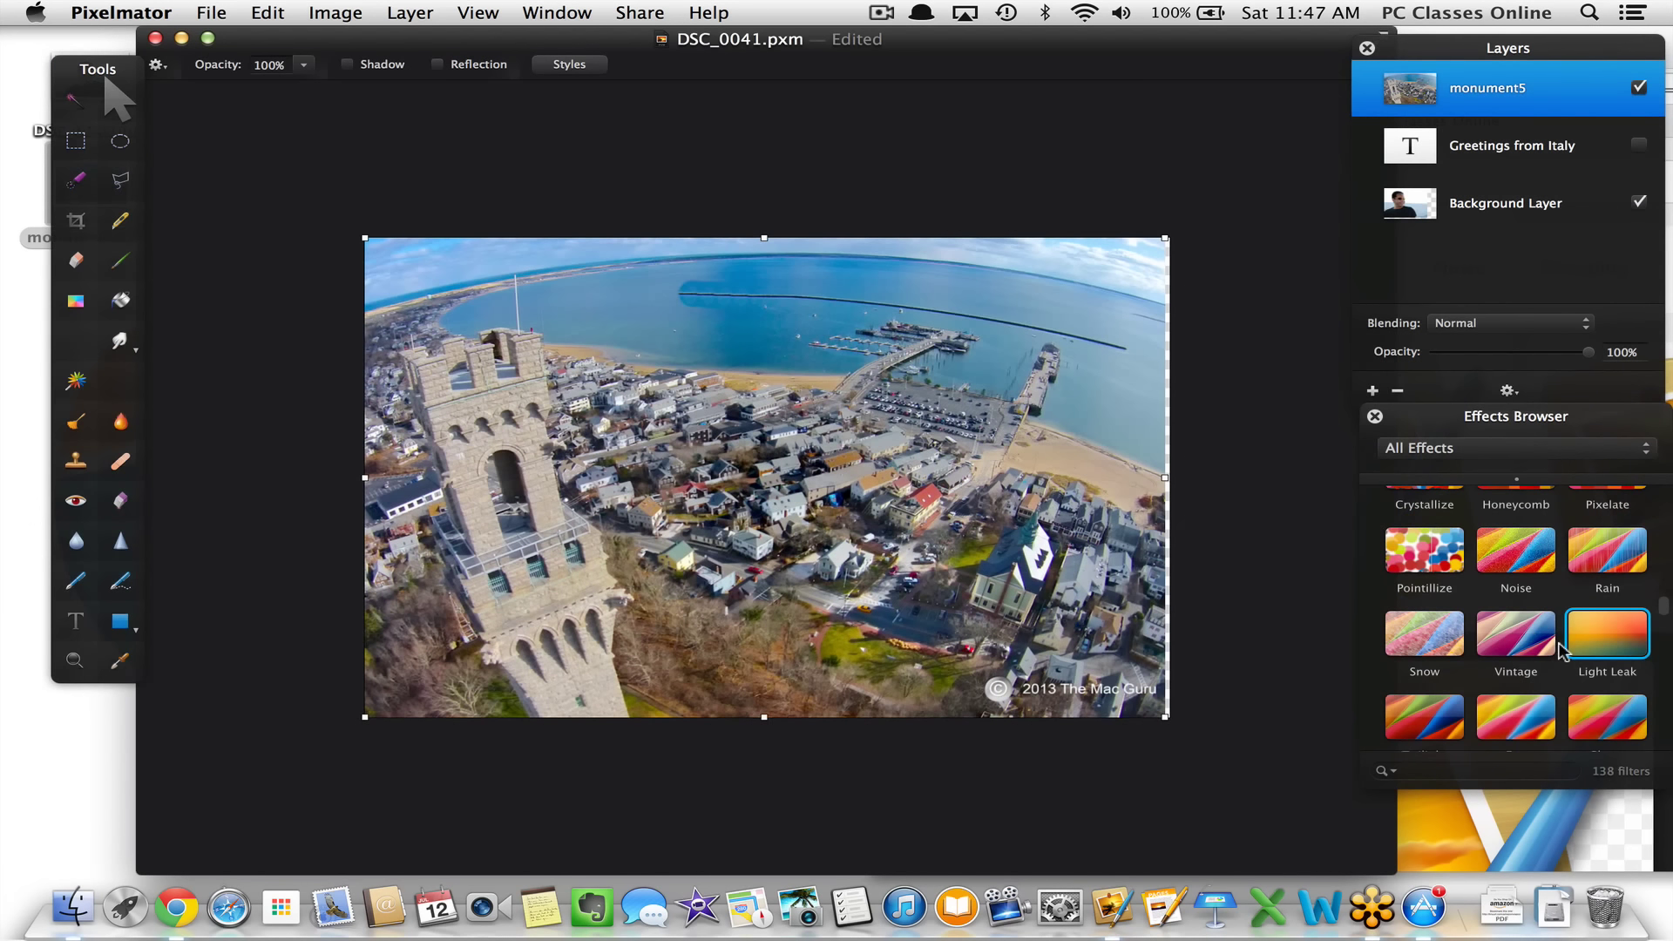
{"action": "scroll", "coordinate": [1560, 649], "scroll_direction": "down", "scroll_amount": 5}
{"action": "scroll", "coordinate": [1564, 652], "scroll_direction": "down", "scroll_amount": 5}
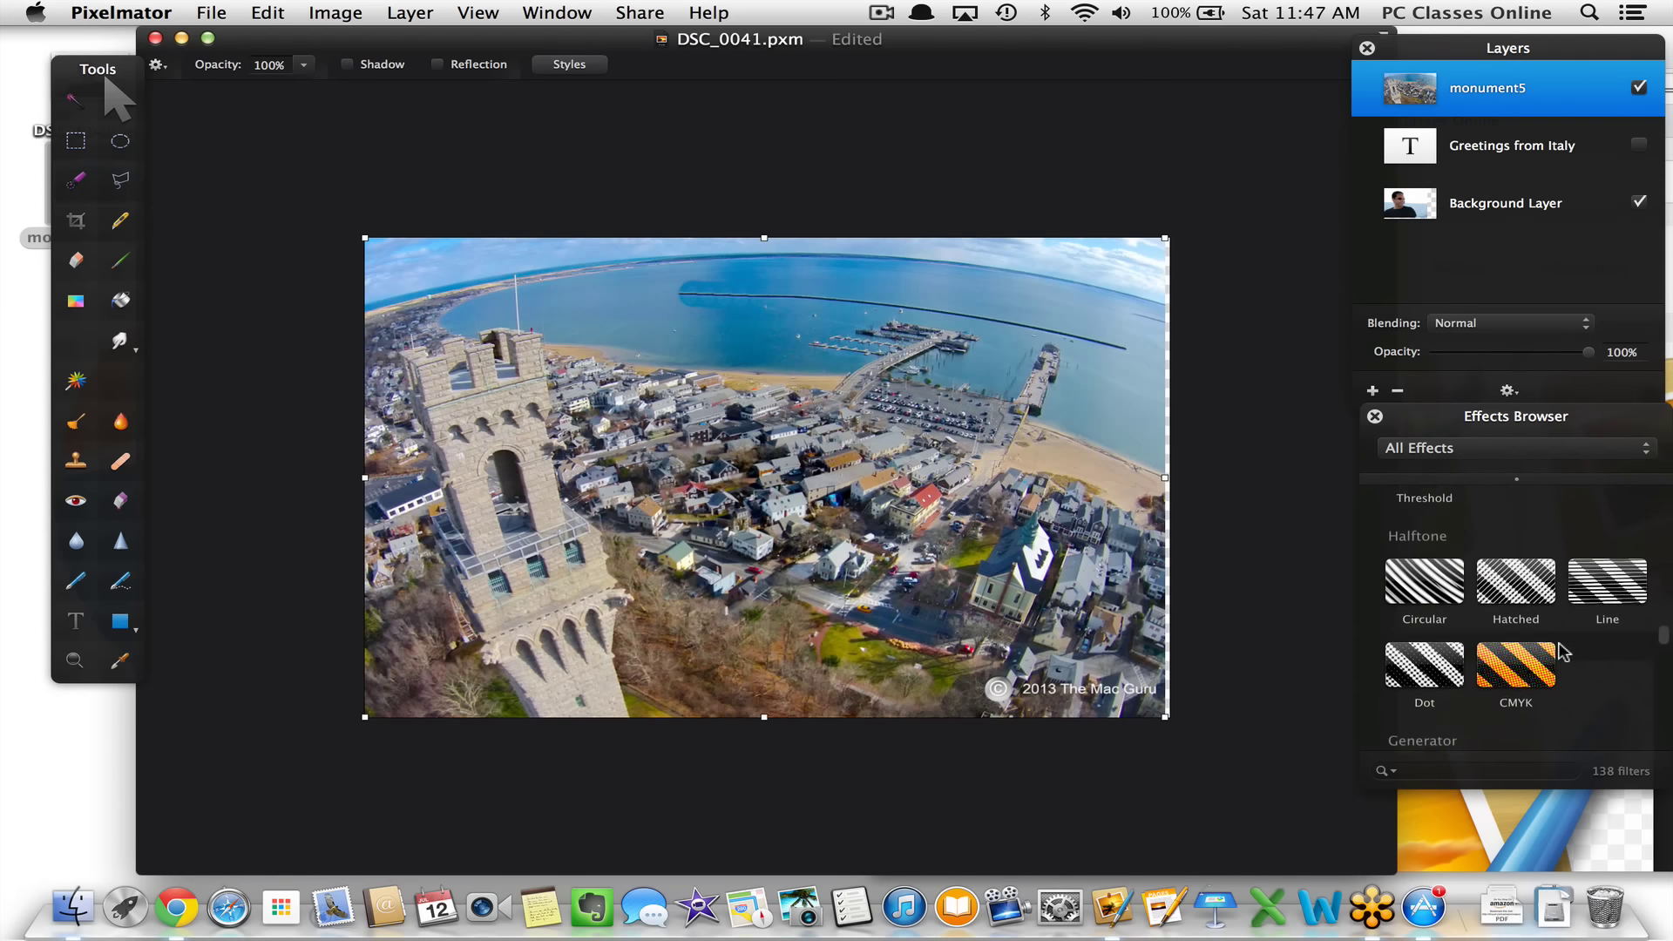
{"action": "scroll", "coordinate": [1565, 652], "scroll_direction": "down", "scroll_amount": 5}
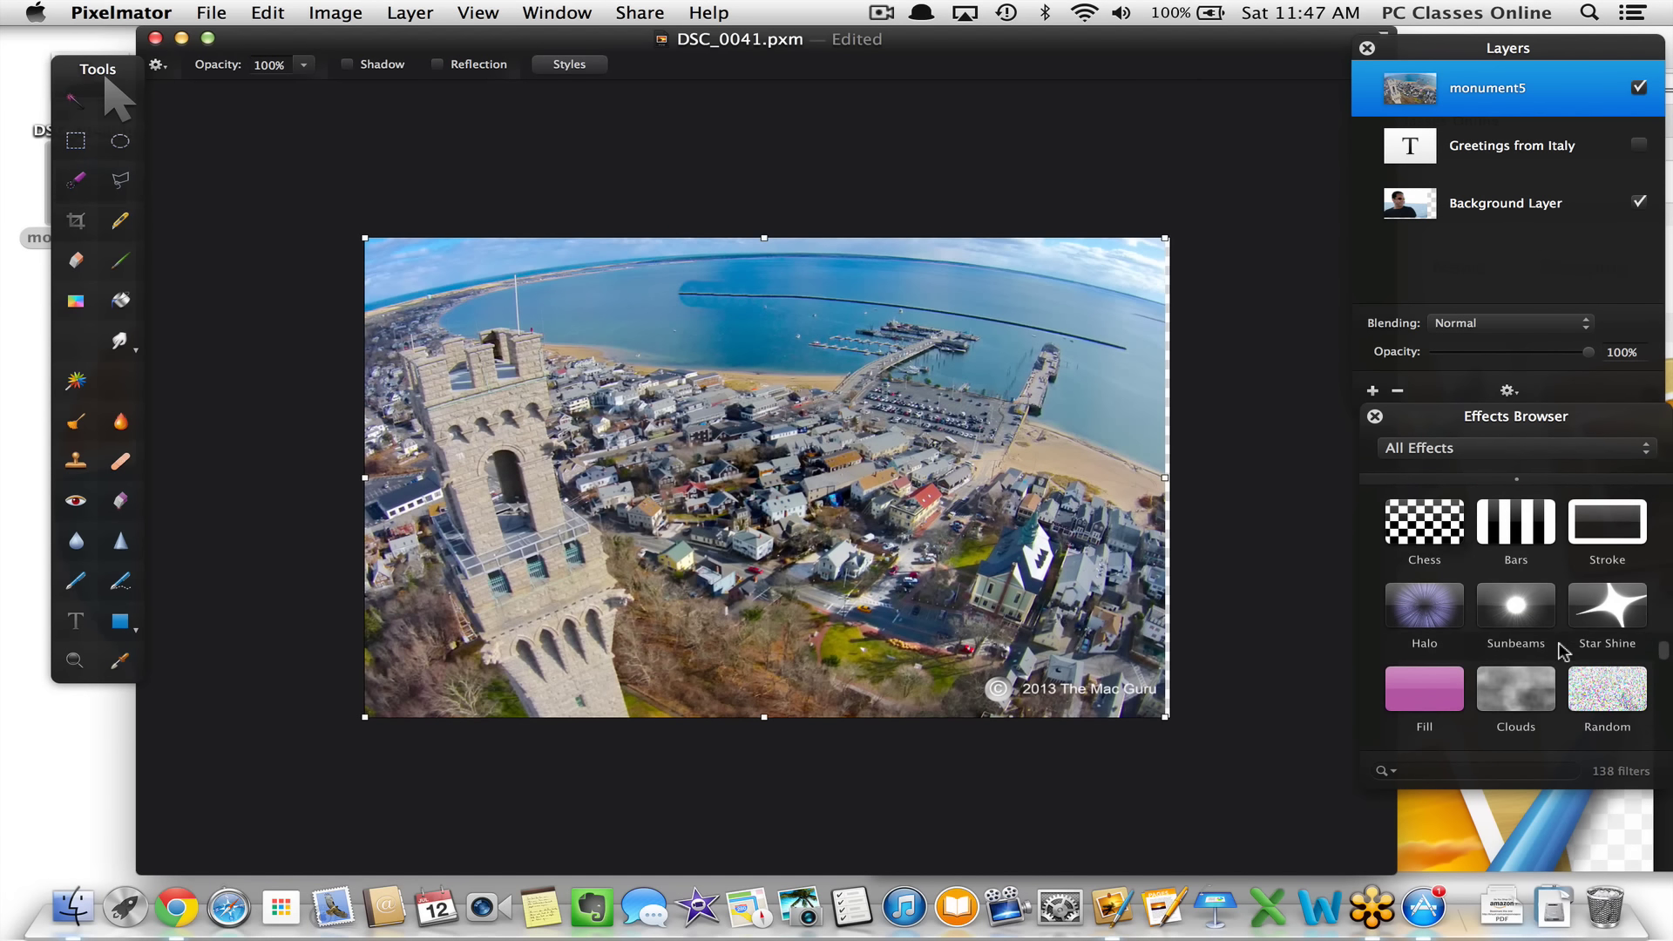
{"action": "scroll", "coordinate": [1564, 652], "scroll_direction": "down", "scroll_amount": 1}
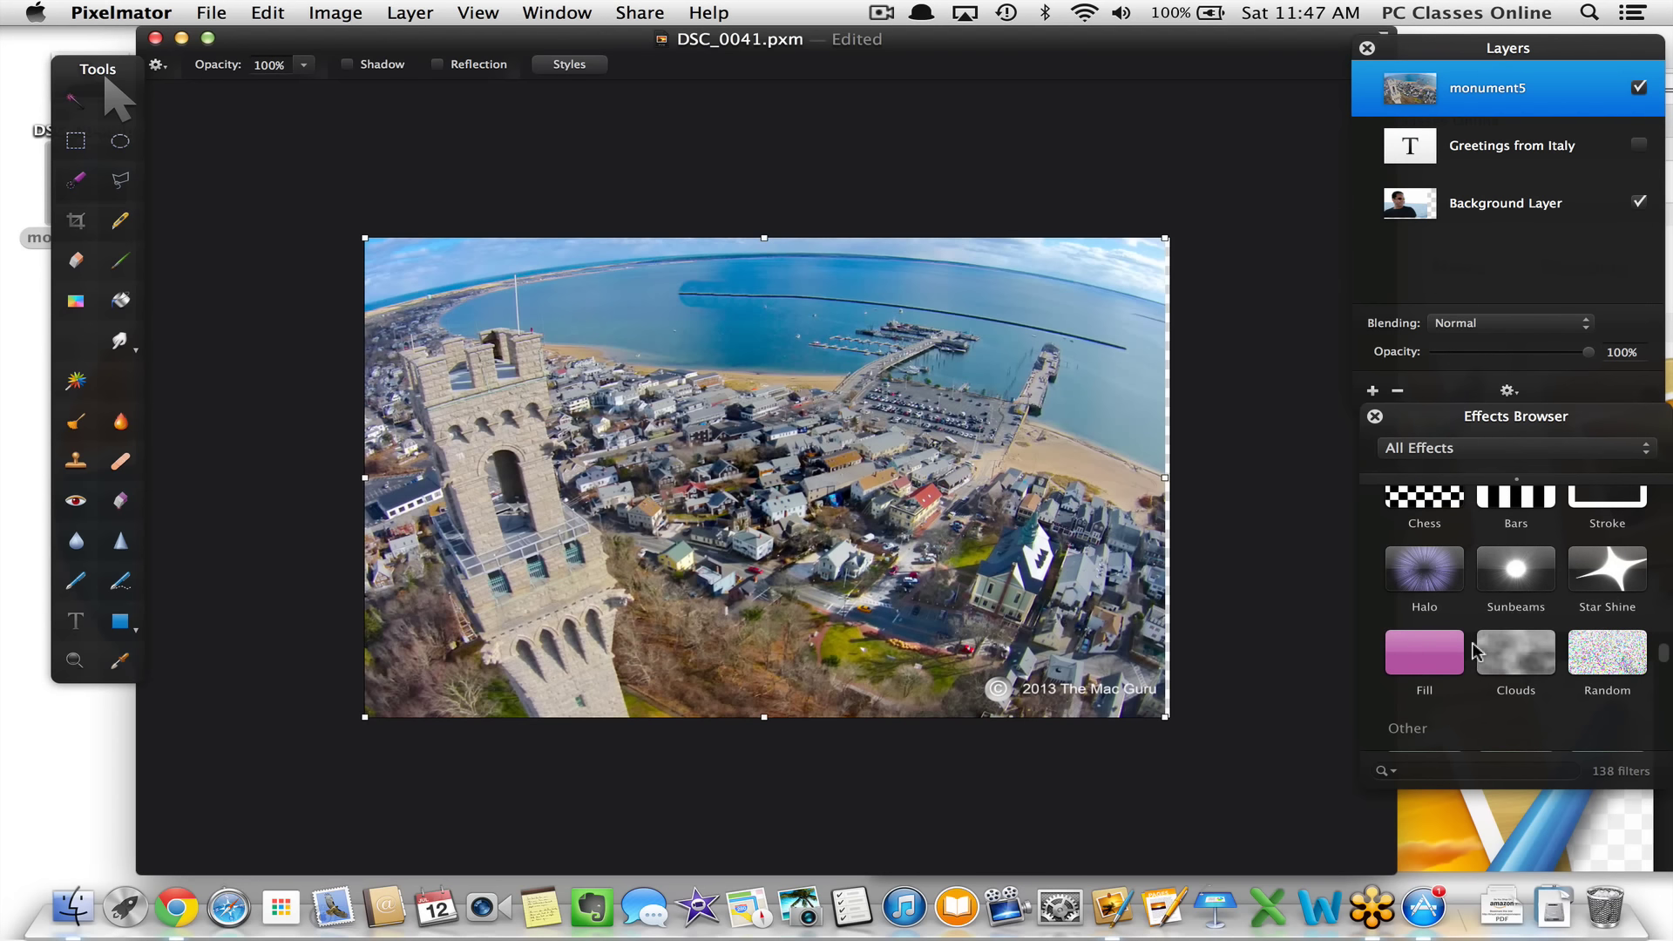
{"action": "scroll", "coordinate": [1473, 651], "scroll_direction": "down", "scroll_amount": 3}
{"action": "scroll", "coordinate": [1472, 652], "scroll_direction": "down", "scroll_amount": 7}
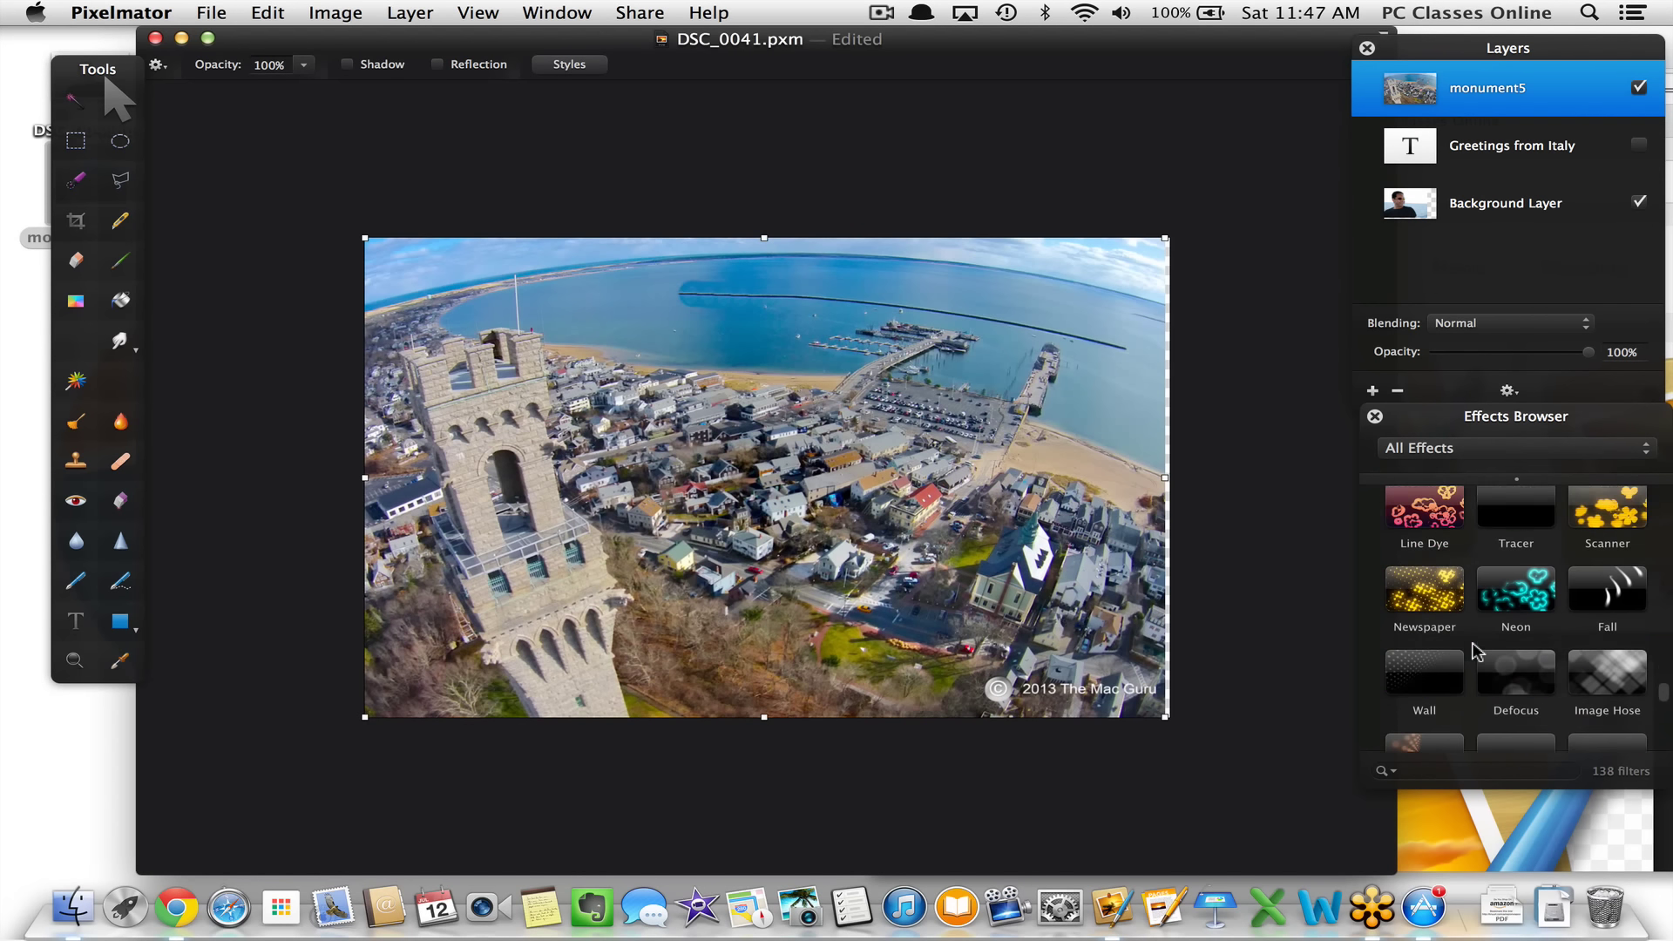
{"action": "scroll", "coordinate": [1473, 652], "scroll_direction": "up", "scroll_amount": 2}
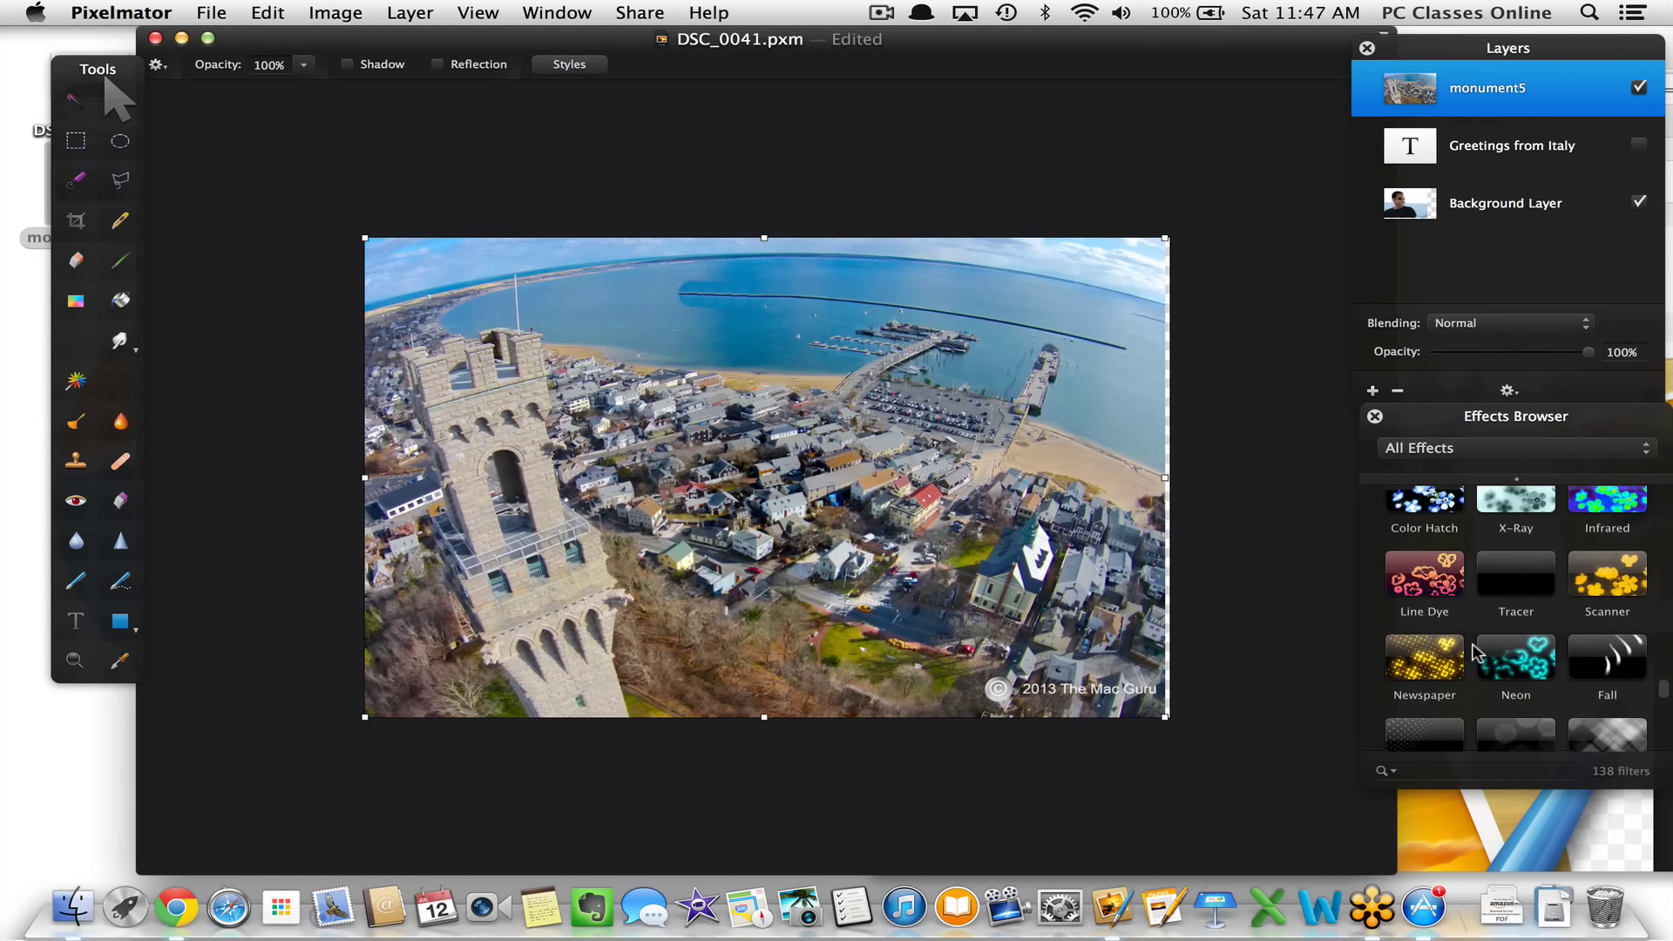
{"action": "left_click_drag", "start_coordinate": [1600, 682], "coordinate": [820, 534]}
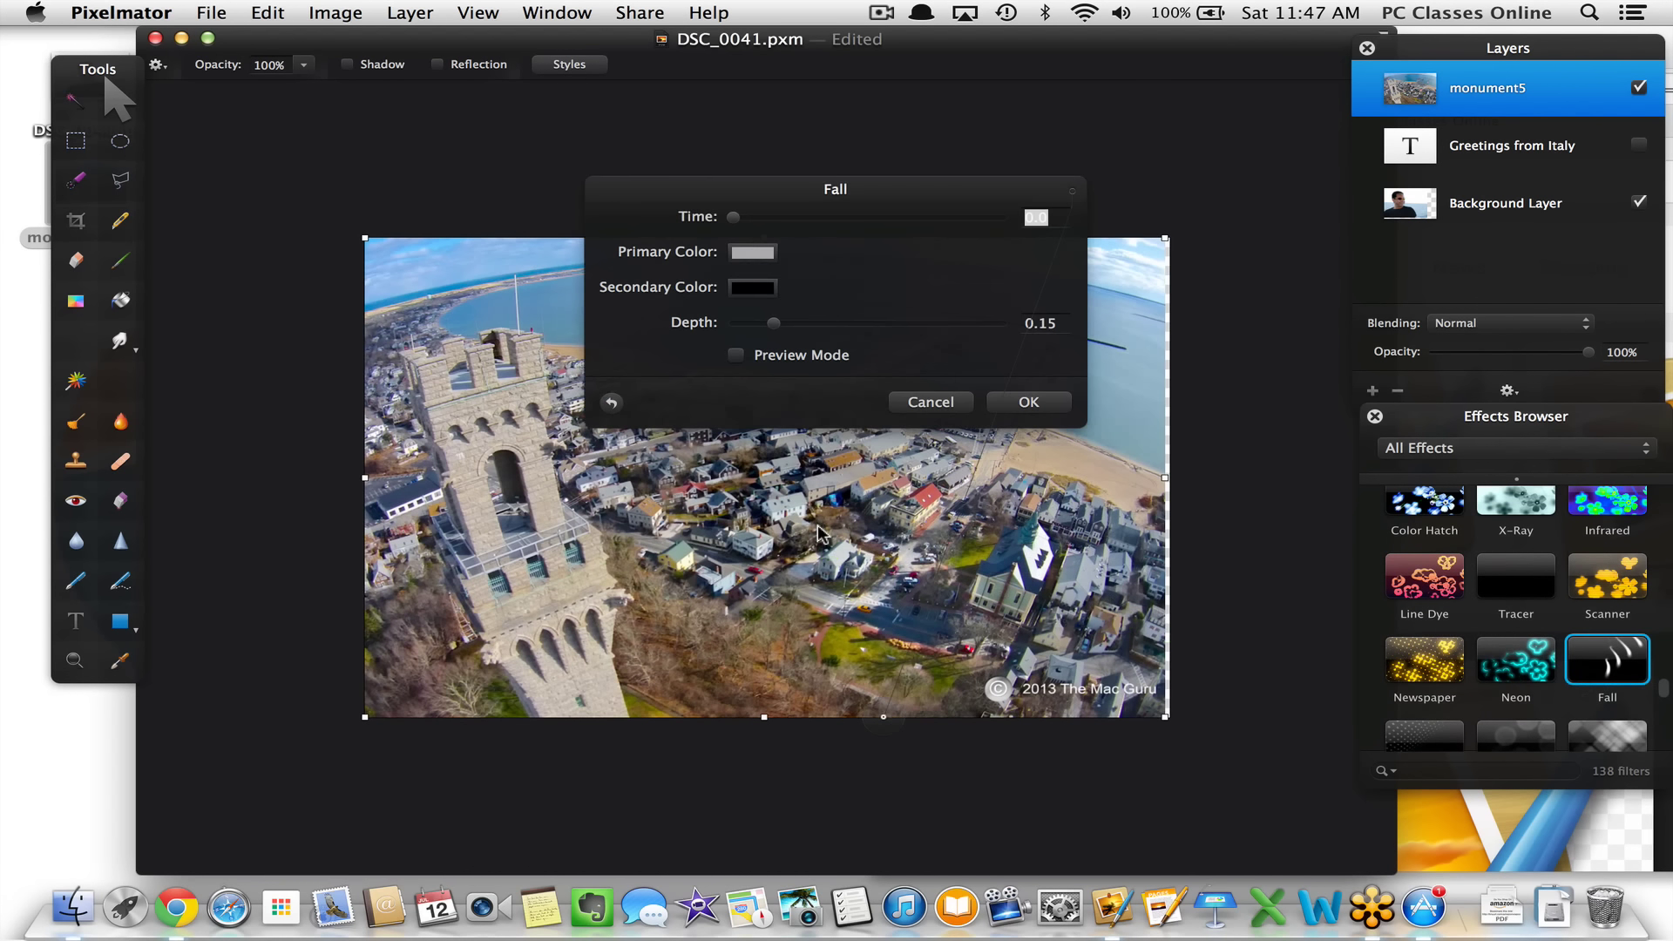
Set the Fall effect's primary colour to bright orange and apply it
{"action": "left_click_drag", "start_coordinate": [859, 196], "coordinate": [1147, 78]}
{"action": "left_click", "coordinate": [1091, 126]}
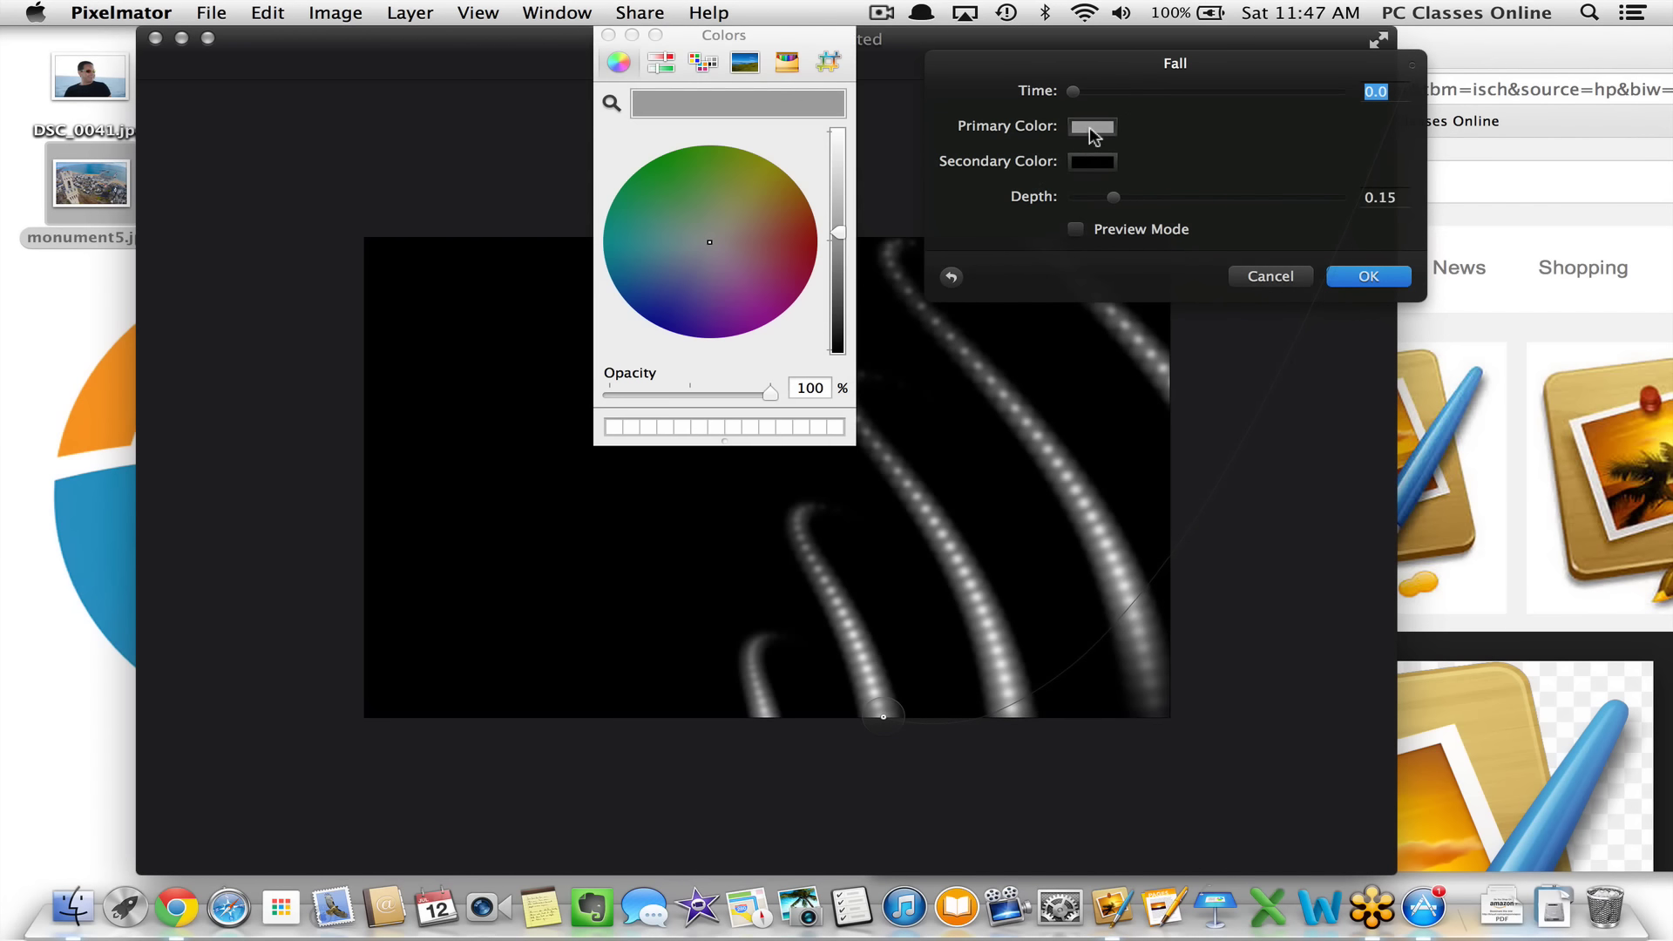
{"action": "left_click", "coordinate": [774, 226]}
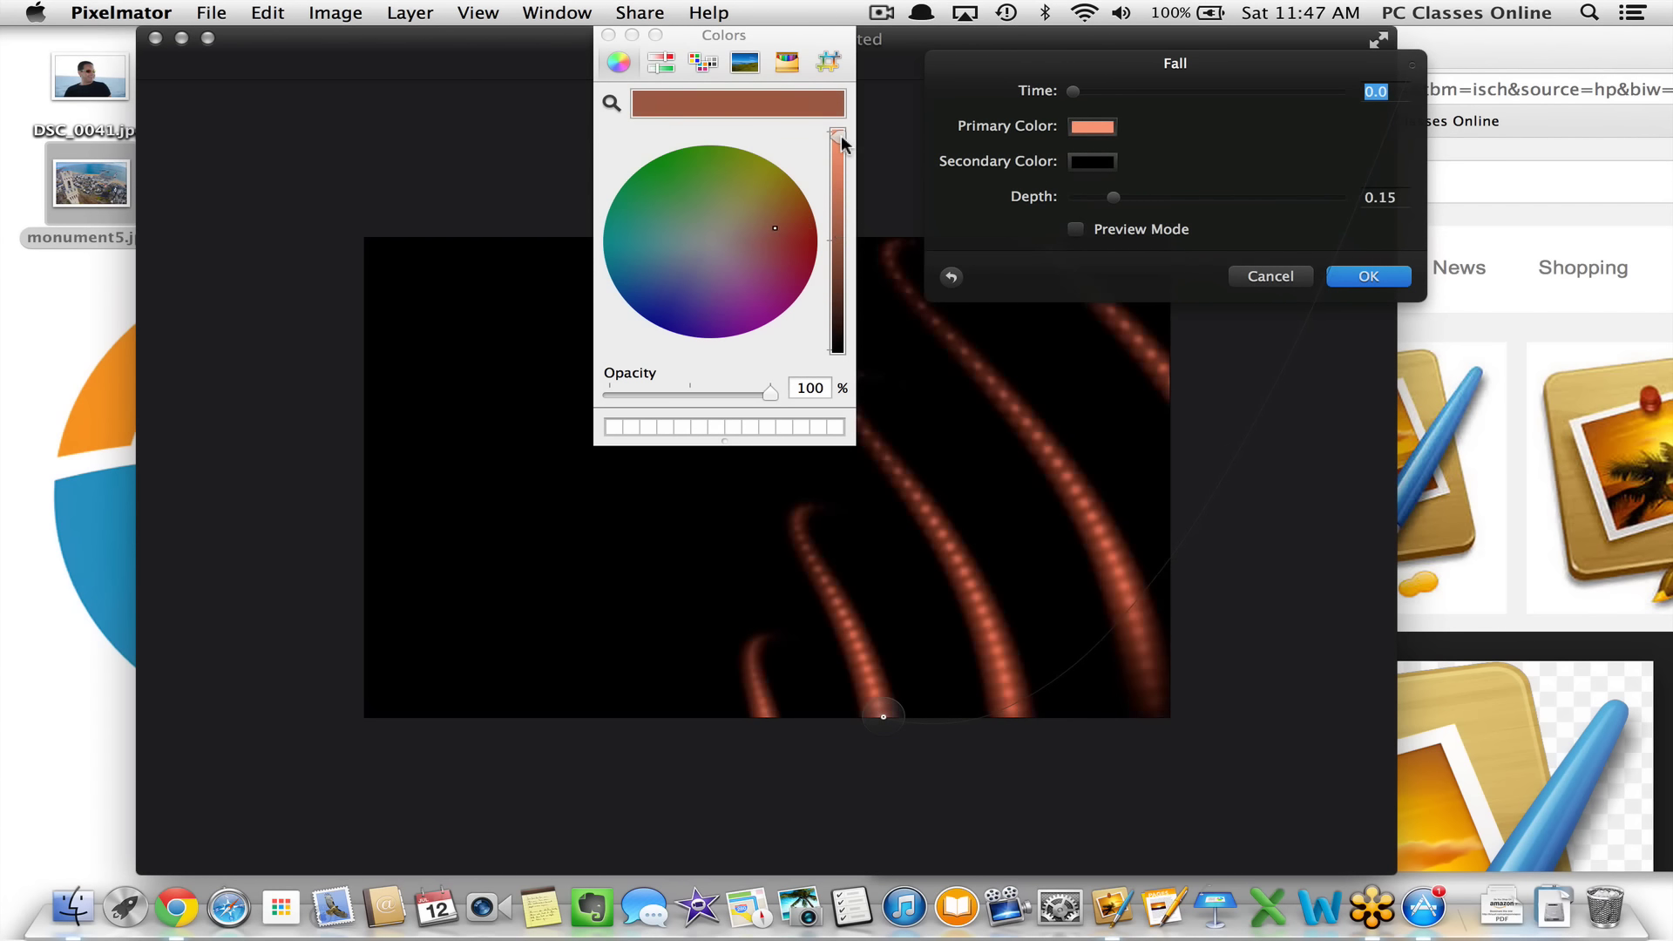
{"action": "left_click_drag", "start_coordinate": [837, 232], "coordinate": [842, 140]}
{"action": "key", "text": "Return"}
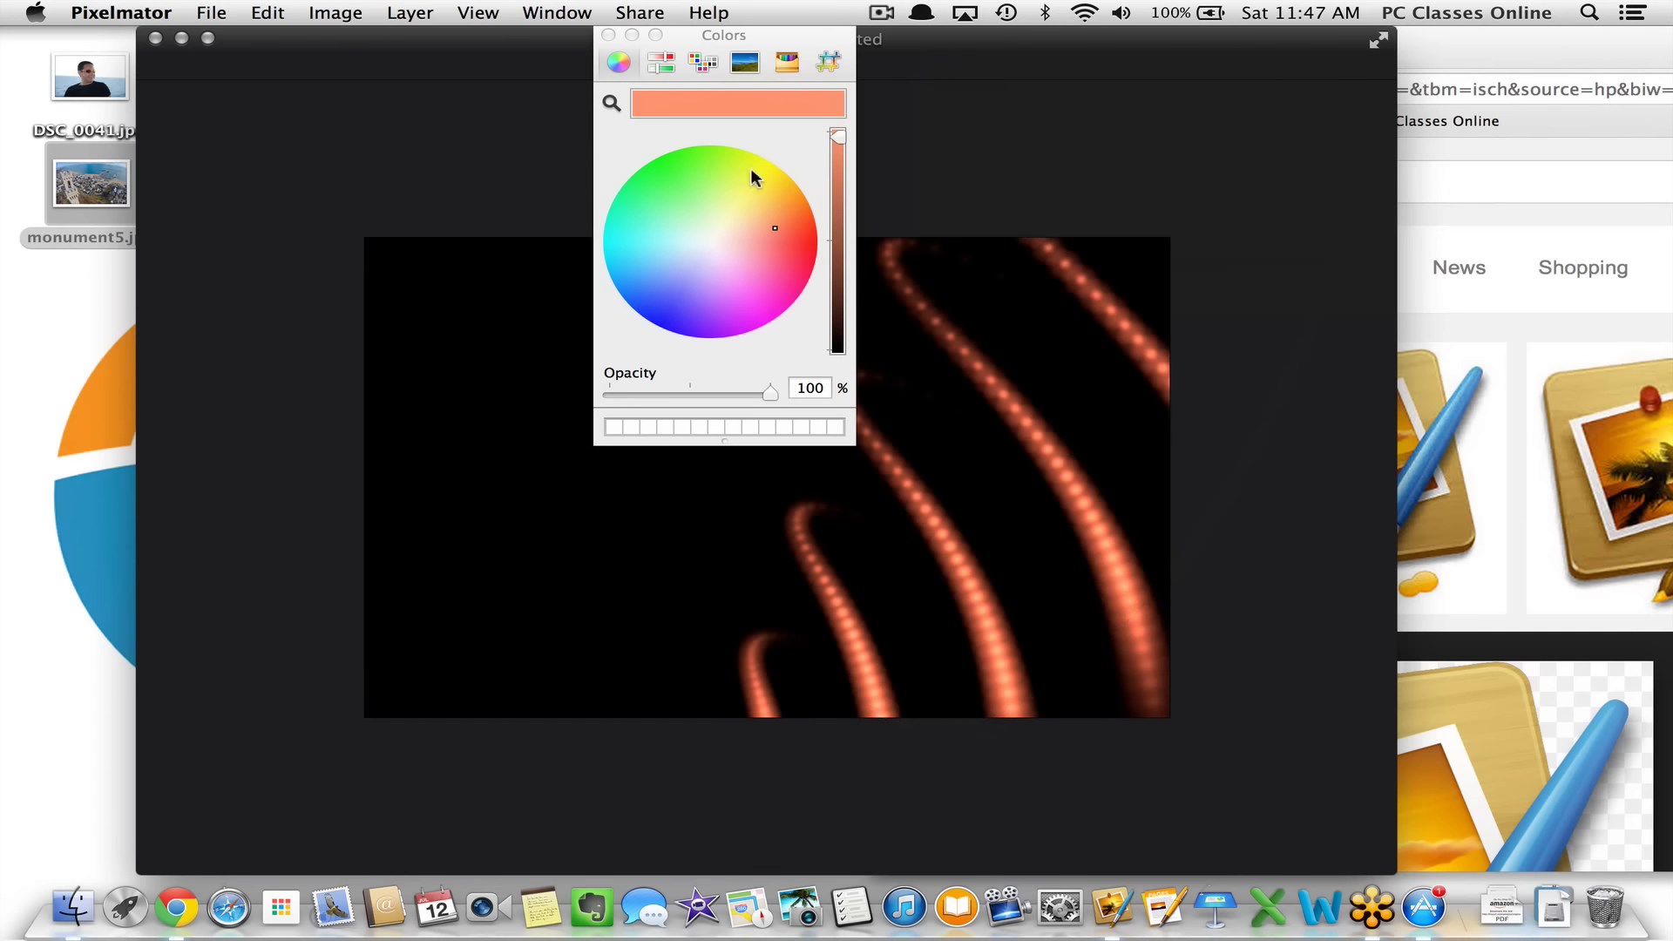
{"action": "left_click", "coordinate": [608, 34]}
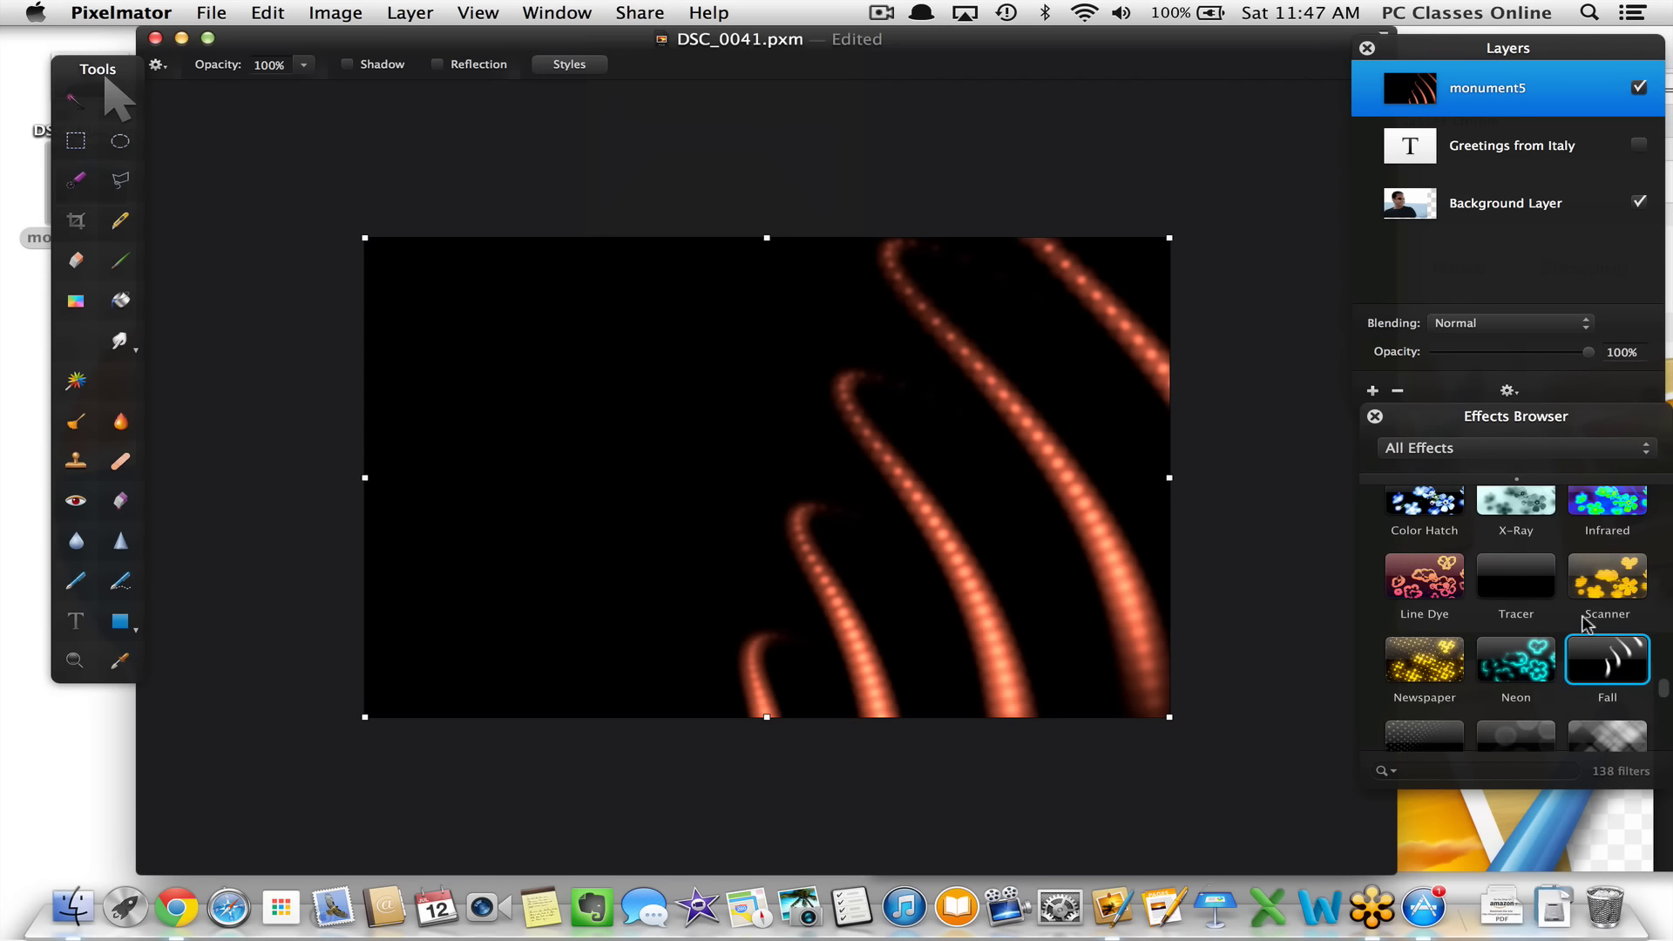
Pull the Effects Browser off the Layers panel into its own floating panel
{"action": "scroll", "coordinate": [1582, 622], "scroll_direction": "down", "scroll_amount": 5}
{"action": "scroll", "coordinate": [1577, 614], "scroll_direction": "up", "scroll_amount": 3}
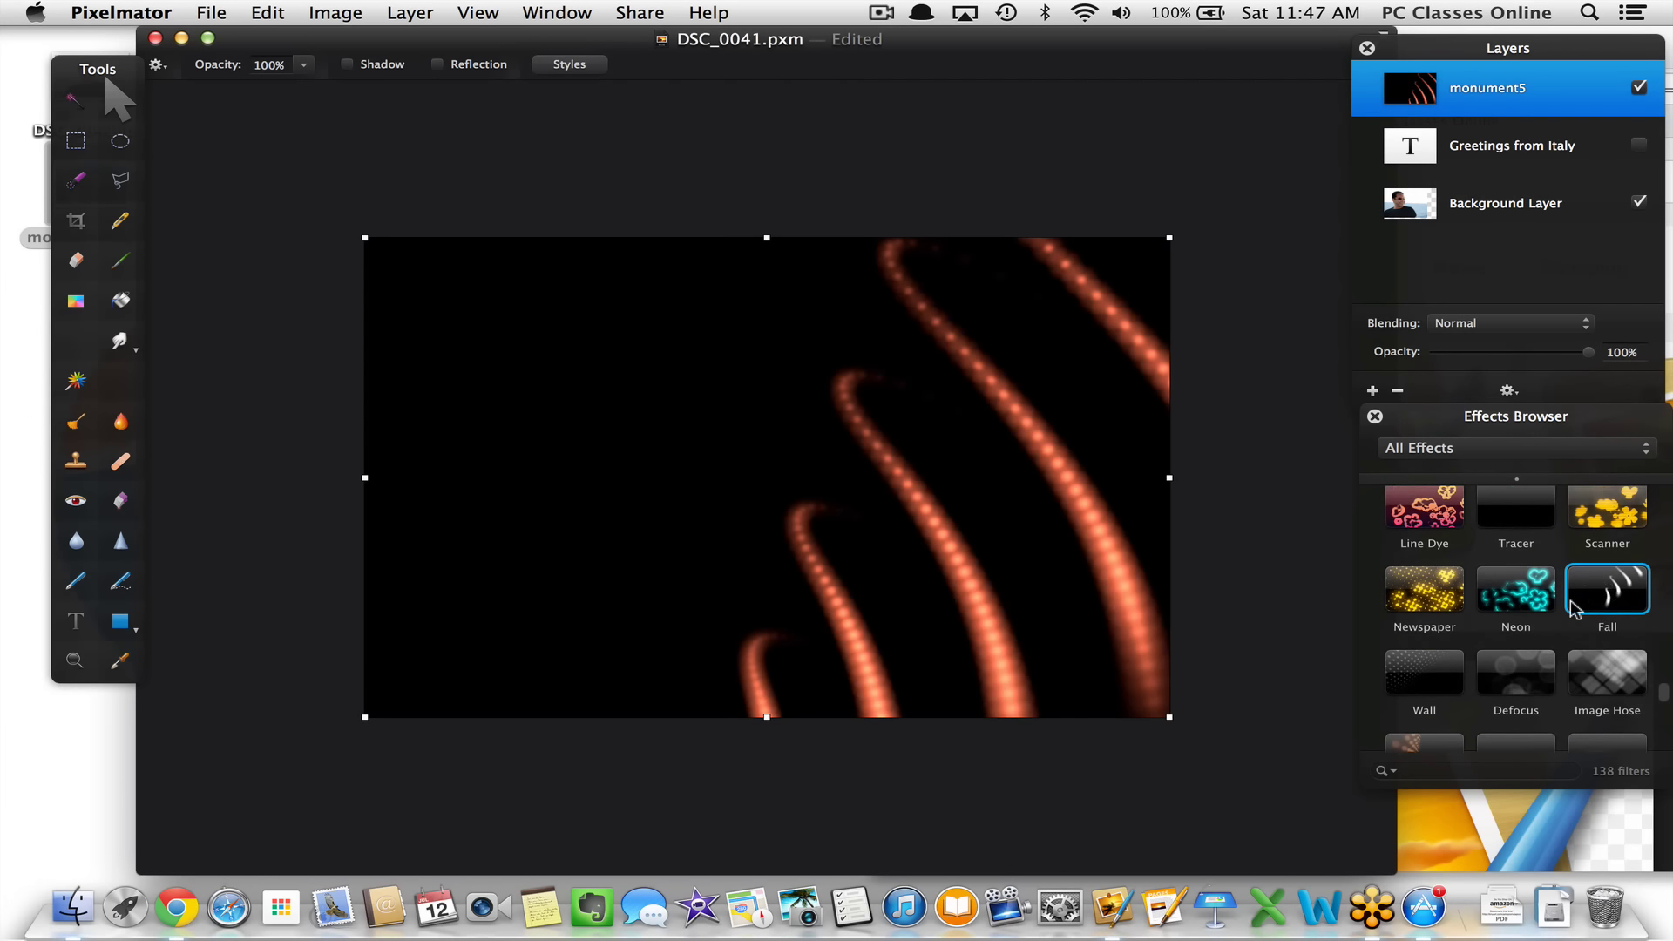
{"action": "scroll", "coordinate": [1572, 608], "scroll_direction": "down", "scroll_amount": 10}
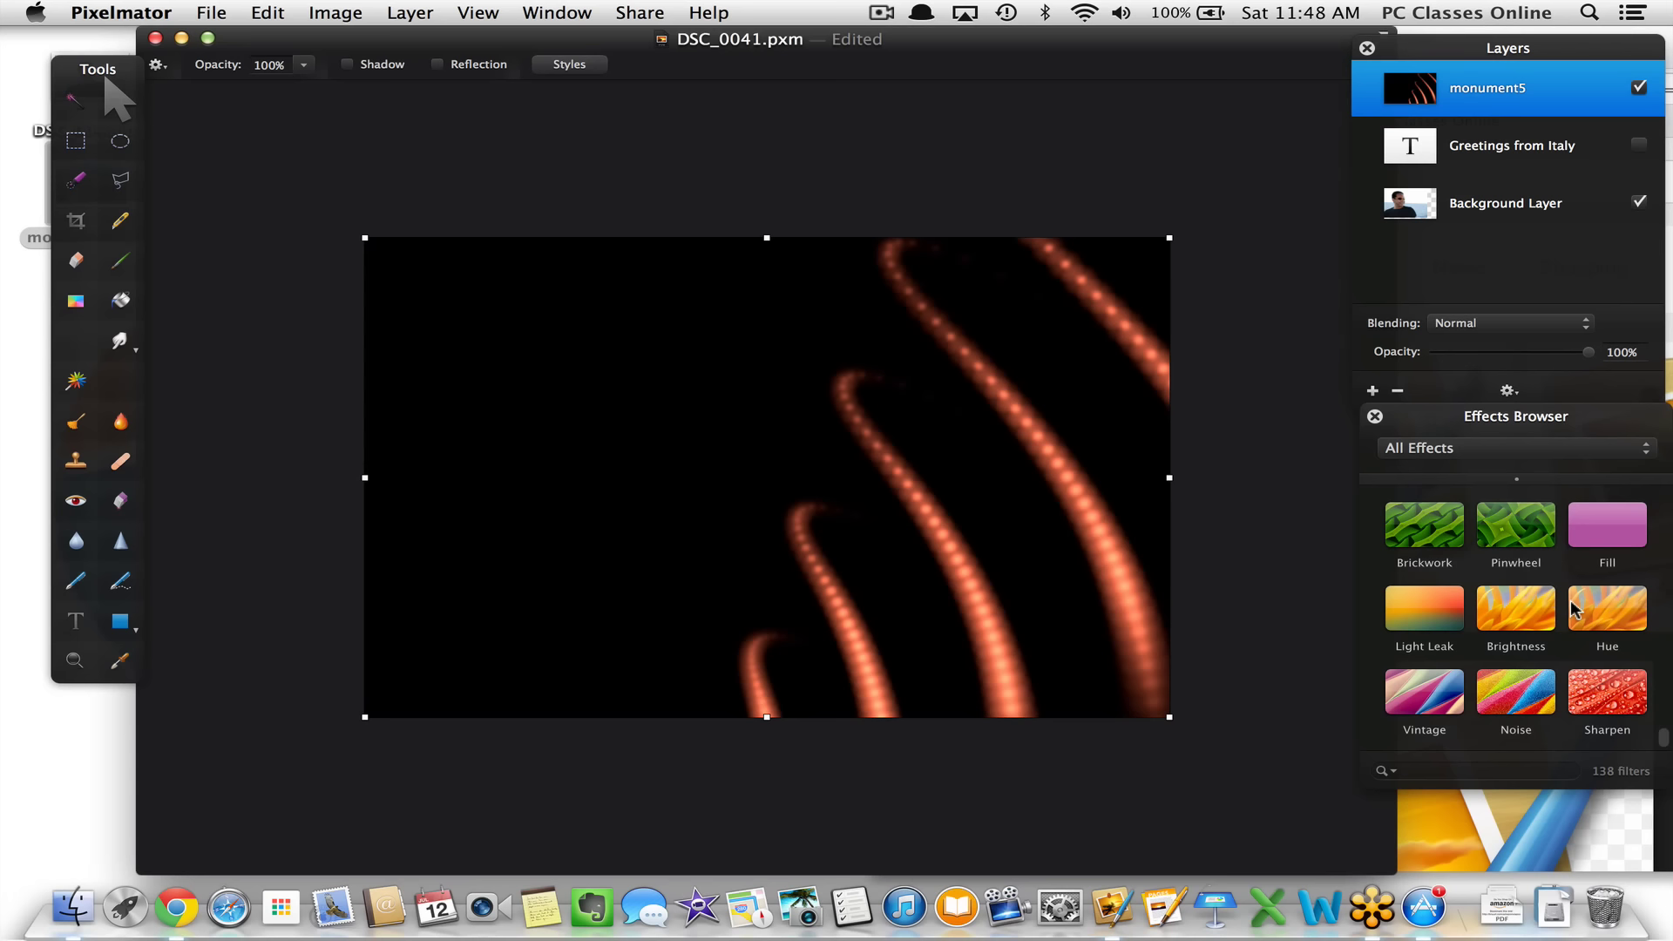
{"action": "scroll", "coordinate": [1572, 607], "scroll_direction": "up", "scroll_amount": 15}
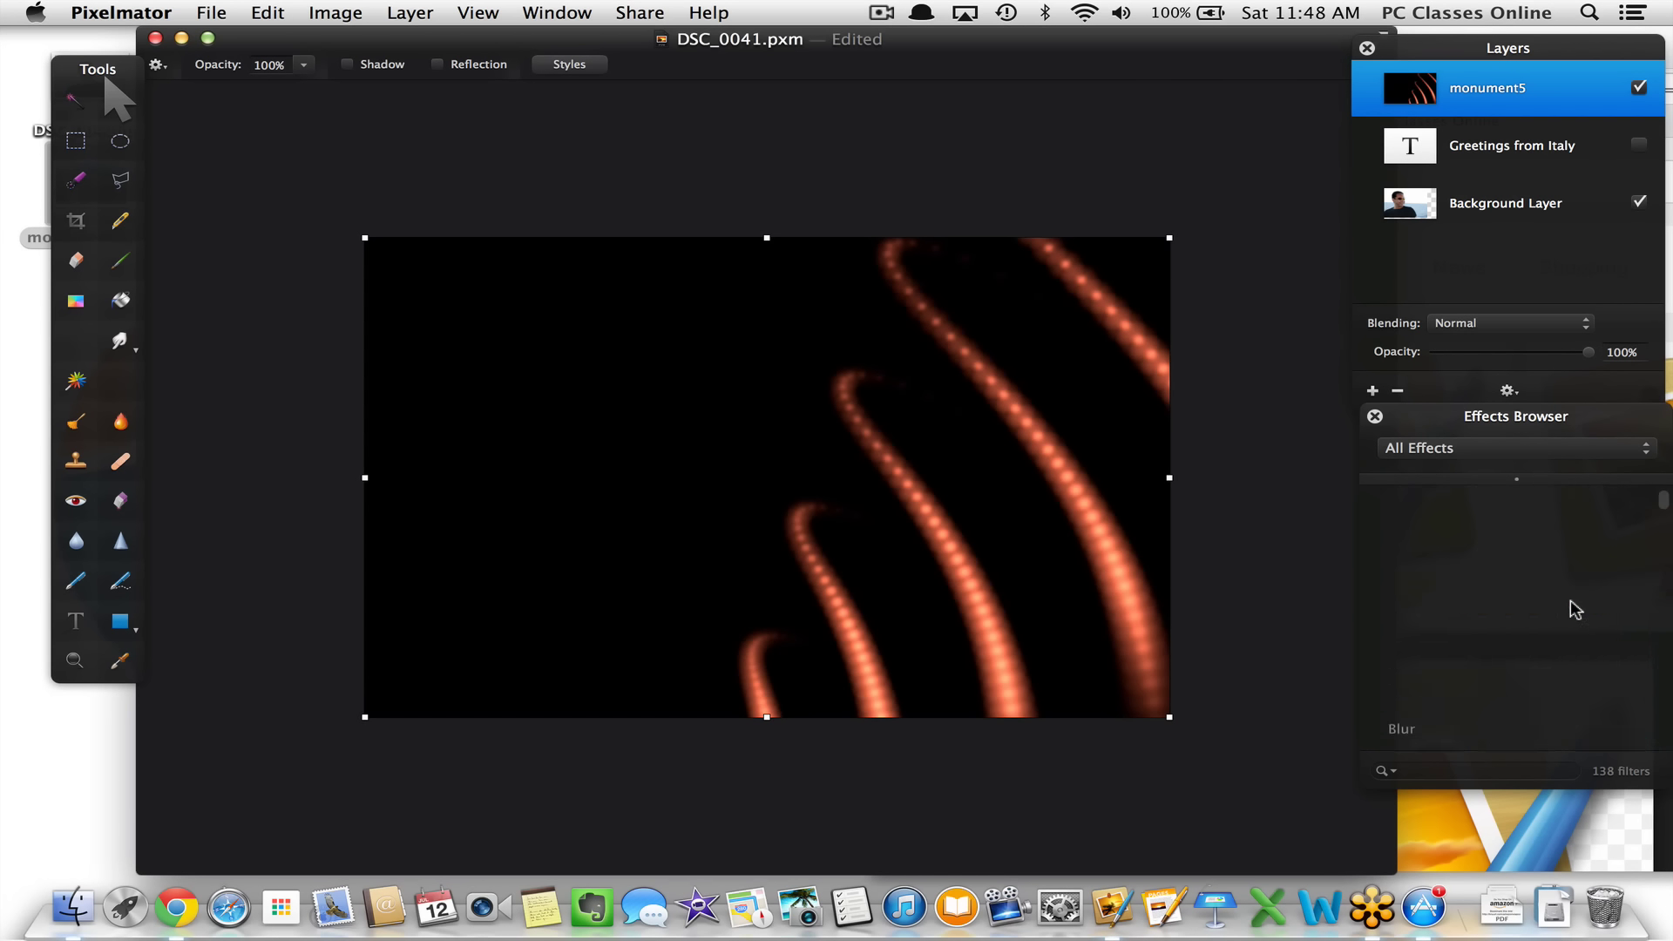
{"action": "left_click_drag", "start_coordinate": [1562, 425], "coordinate": [1545, 430]}
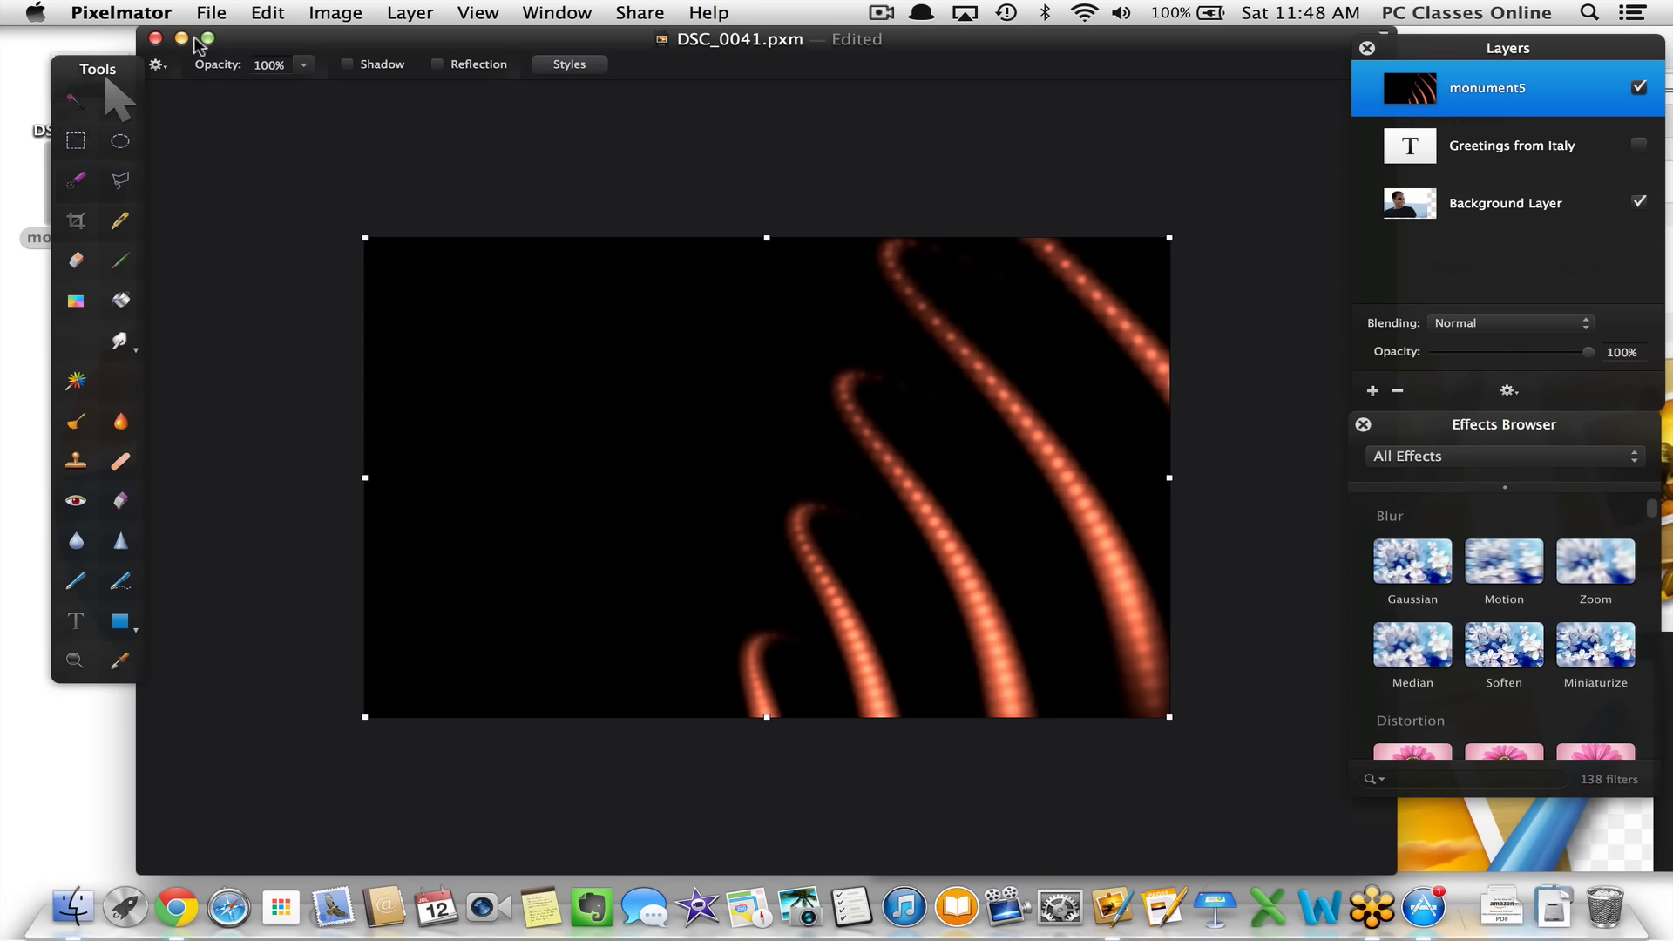
{"action": "left_click", "coordinate": [133, 11]}
In Preferences, keep new image contents set to Transparent
{"action": "left_click", "coordinate": [129, 78]}
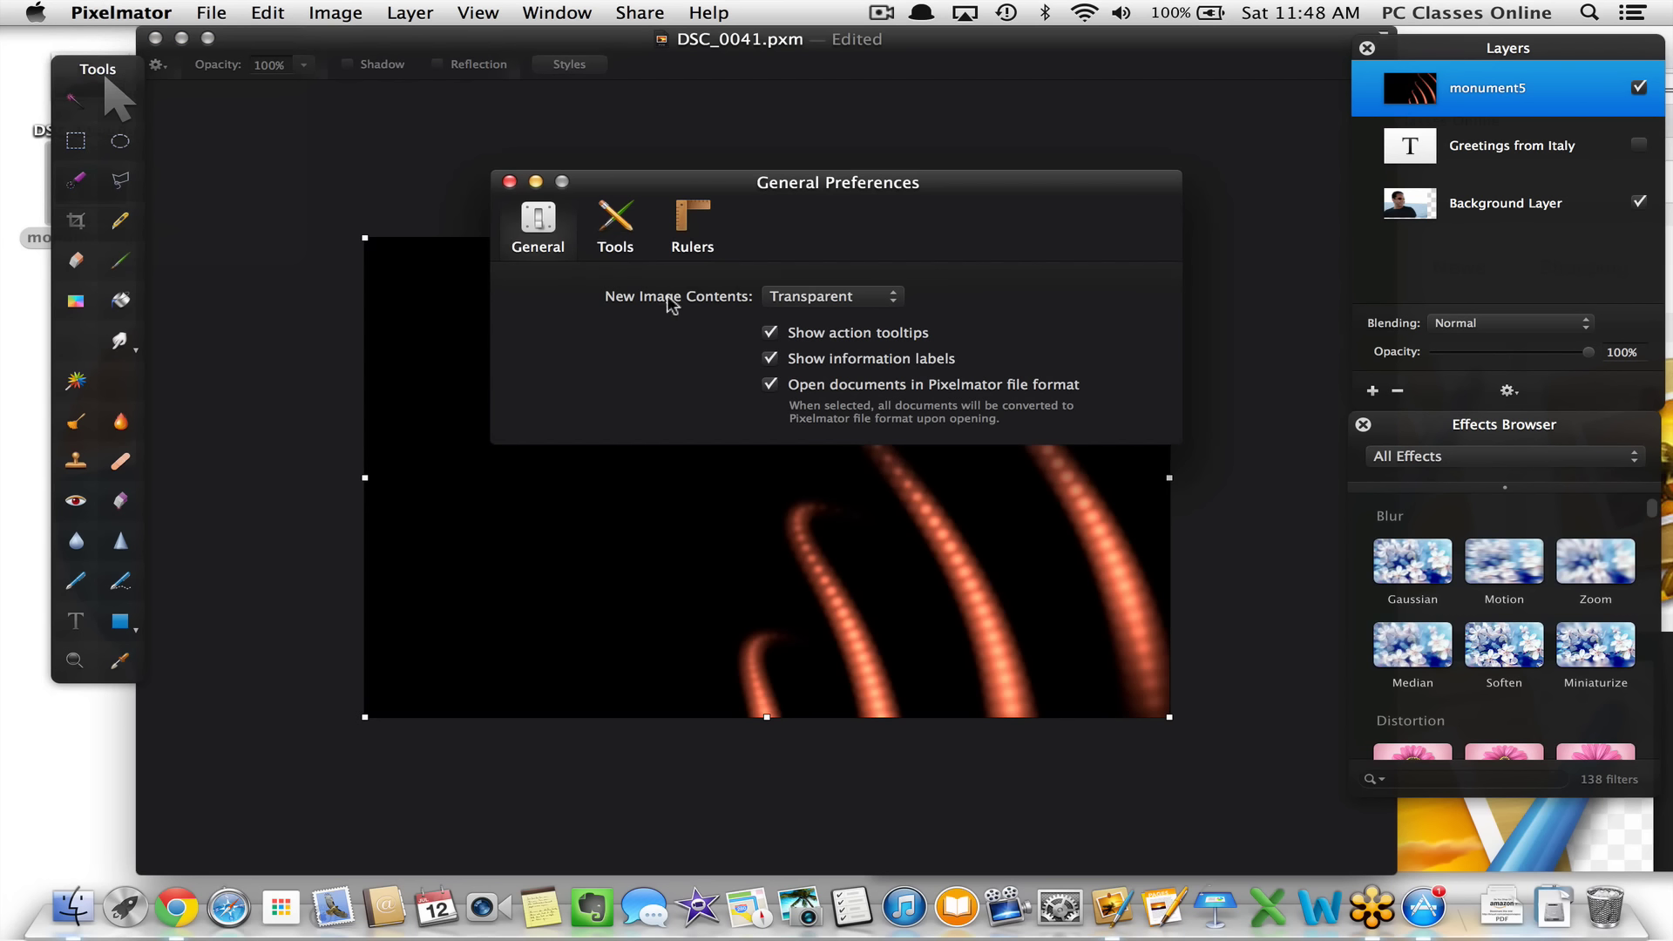
{"action": "left_click", "coordinate": [851, 300]}
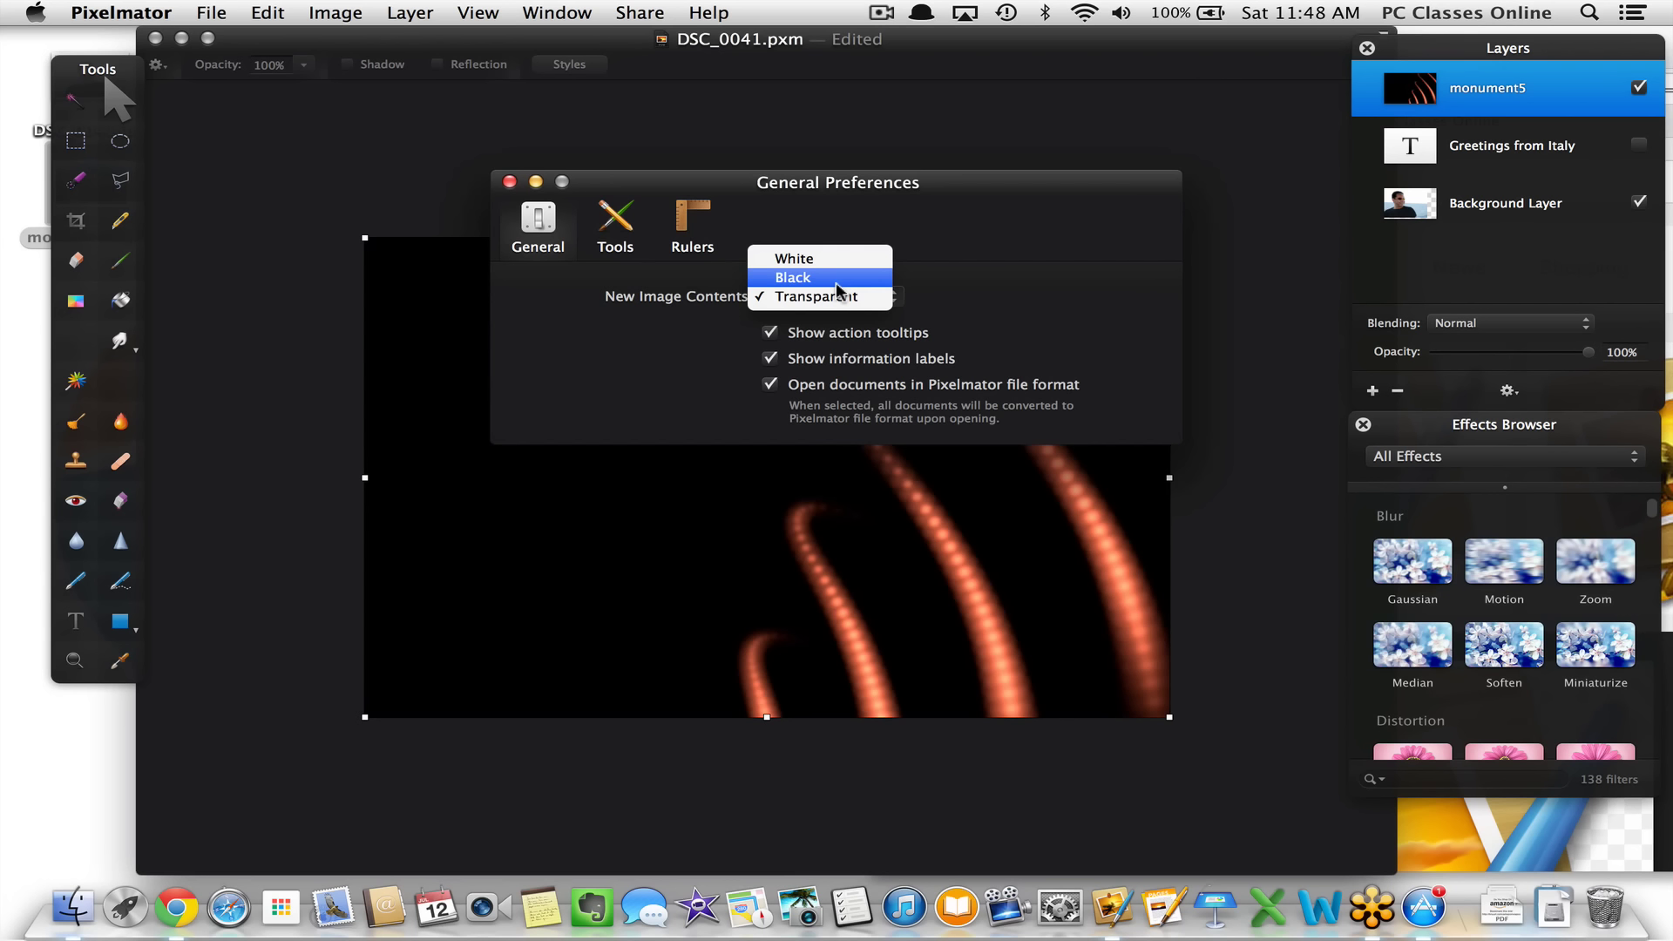
{"action": "left_click", "coordinate": [960, 283]}
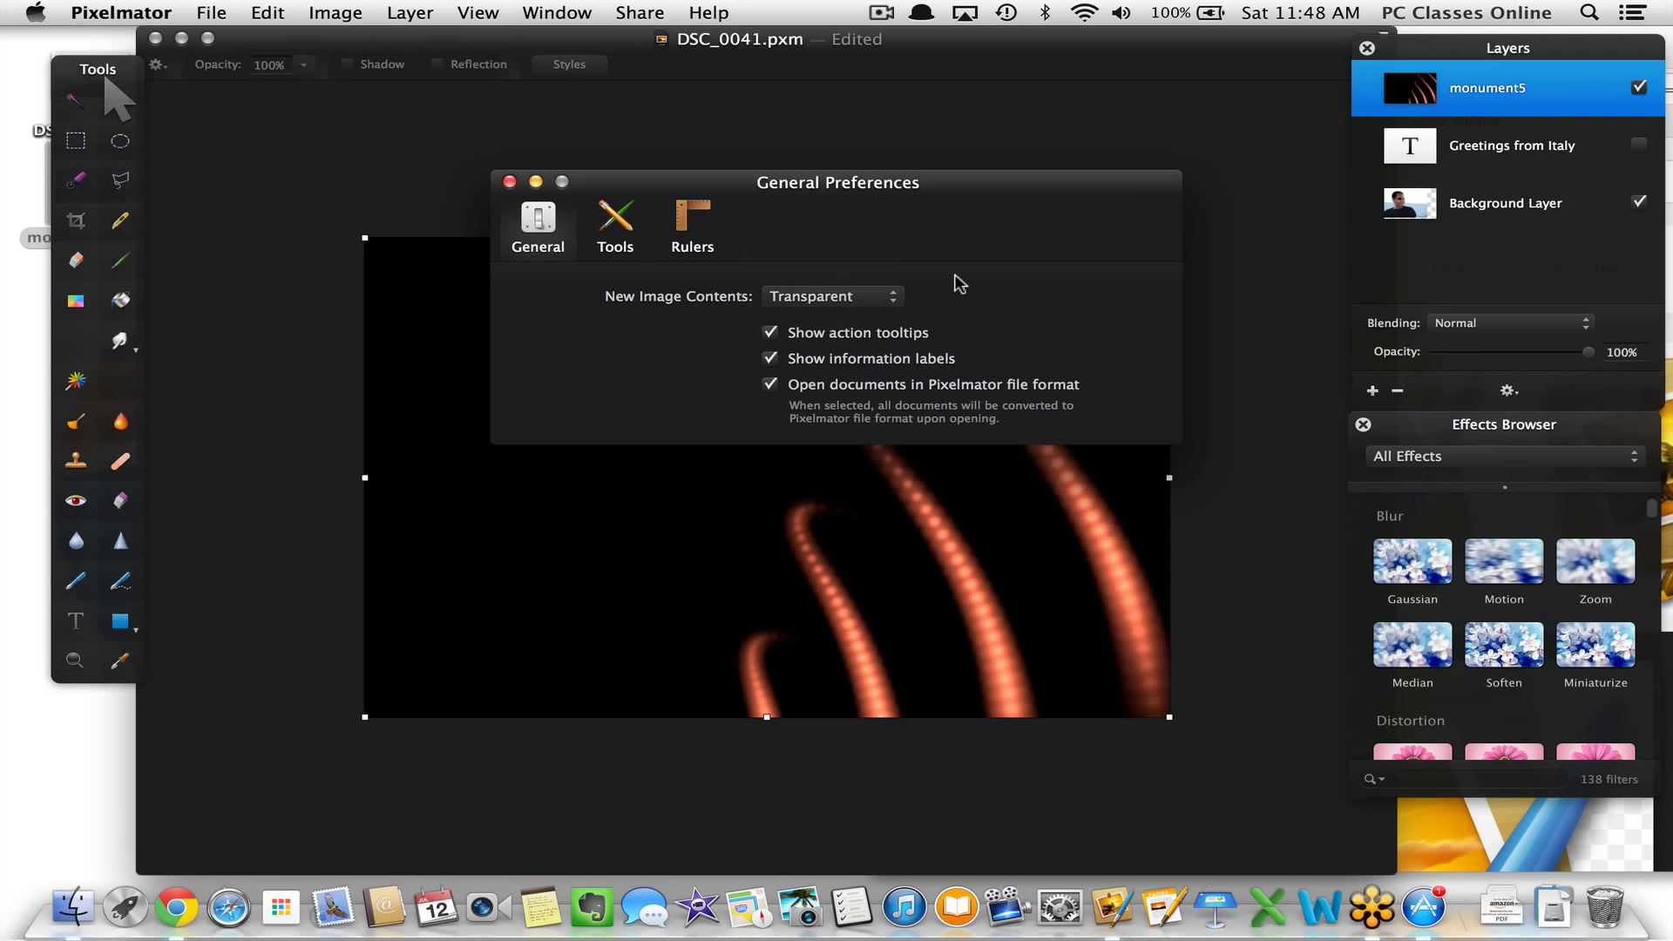
{"action": "left_click", "coordinate": [593, 235]}
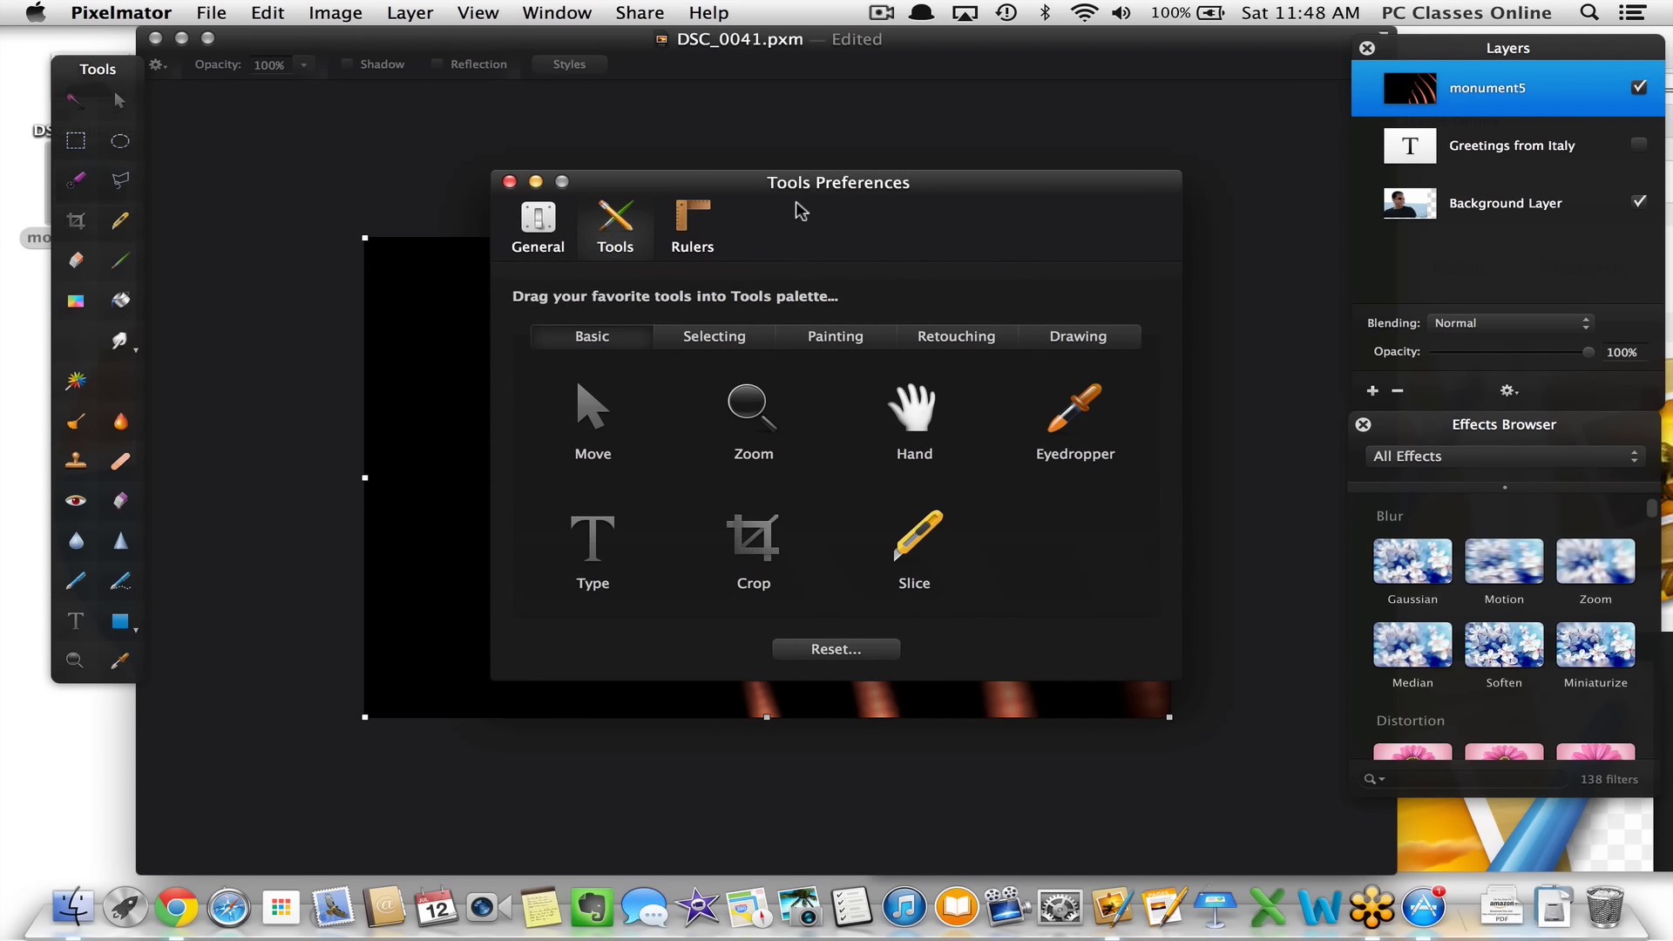
Add the Sponge tool from Retouching and the Pencil tool from Painting to the Tools palette
{"action": "left_click_drag", "start_coordinate": [834, 212], "coordinate": [536, 127]}
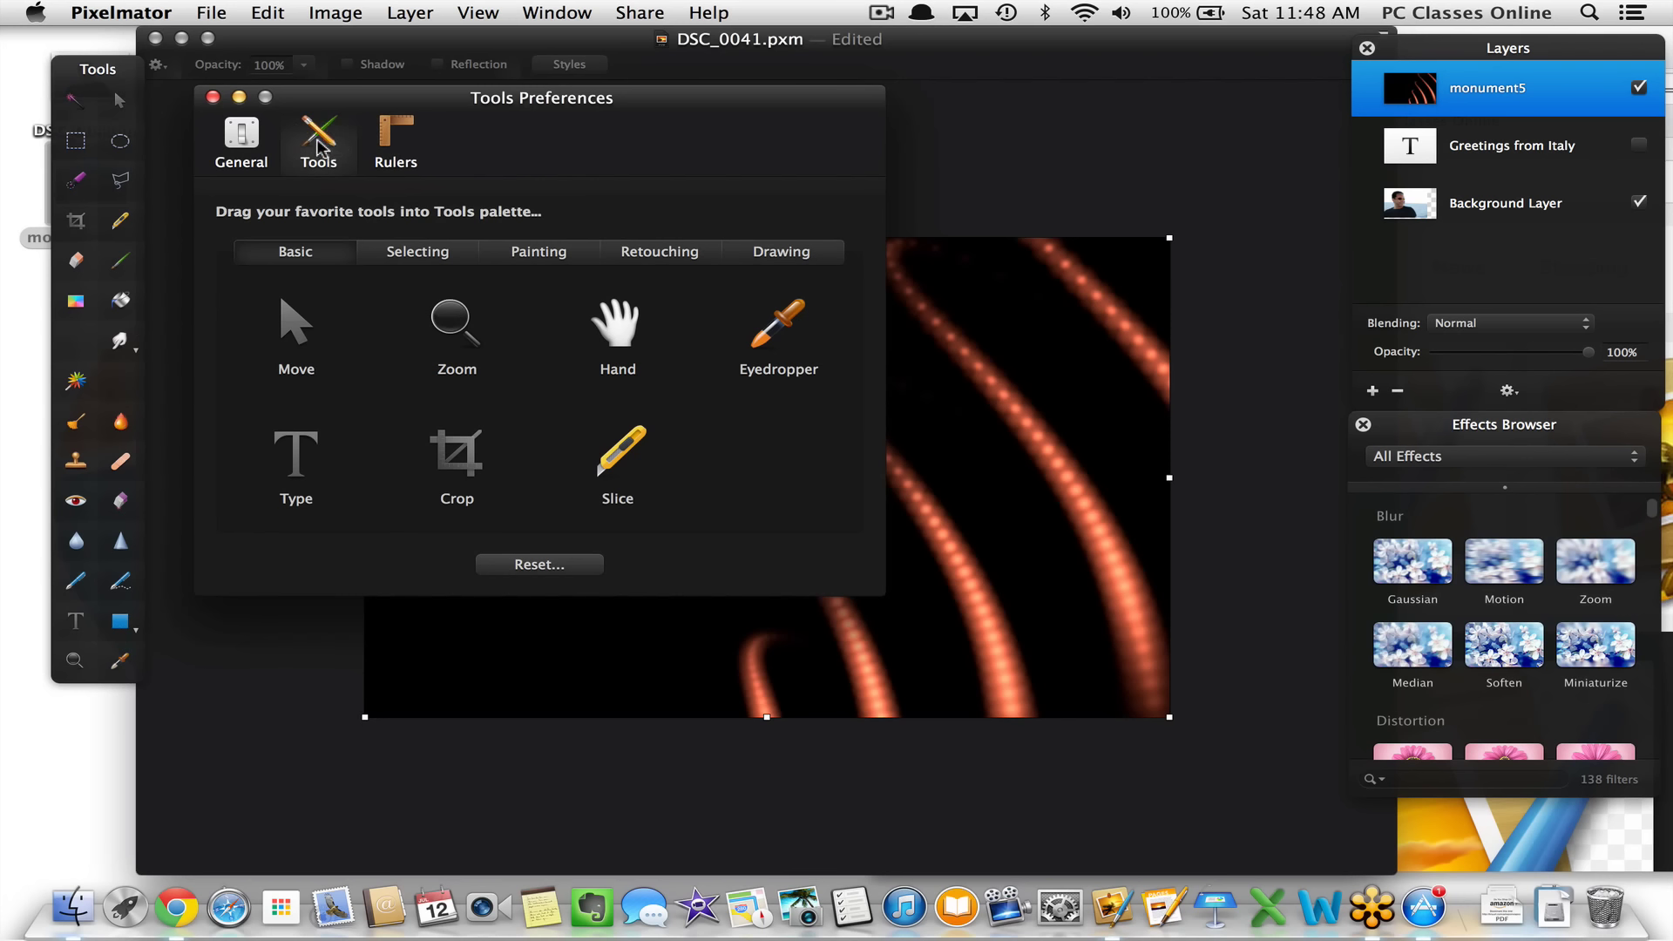
{"action": "left_click", "coordinate": [417, 258]}
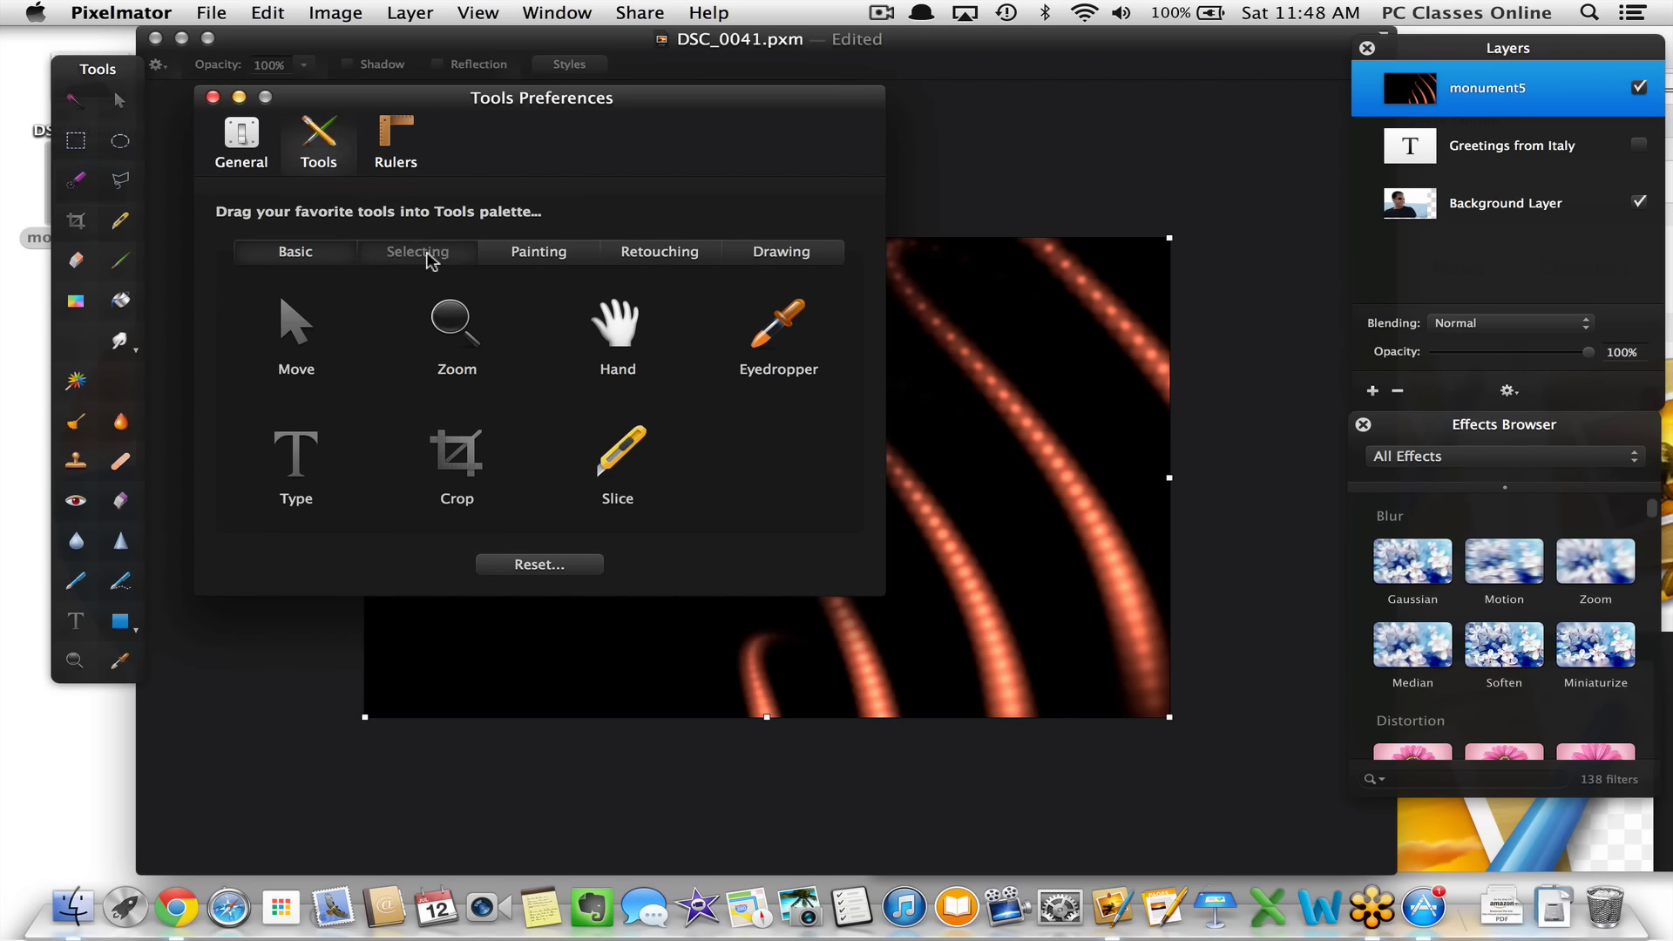
{"action": "left_click", "coordinate": [585, 260]}
{"action": "left_click", "coordinate": [676, 259]}
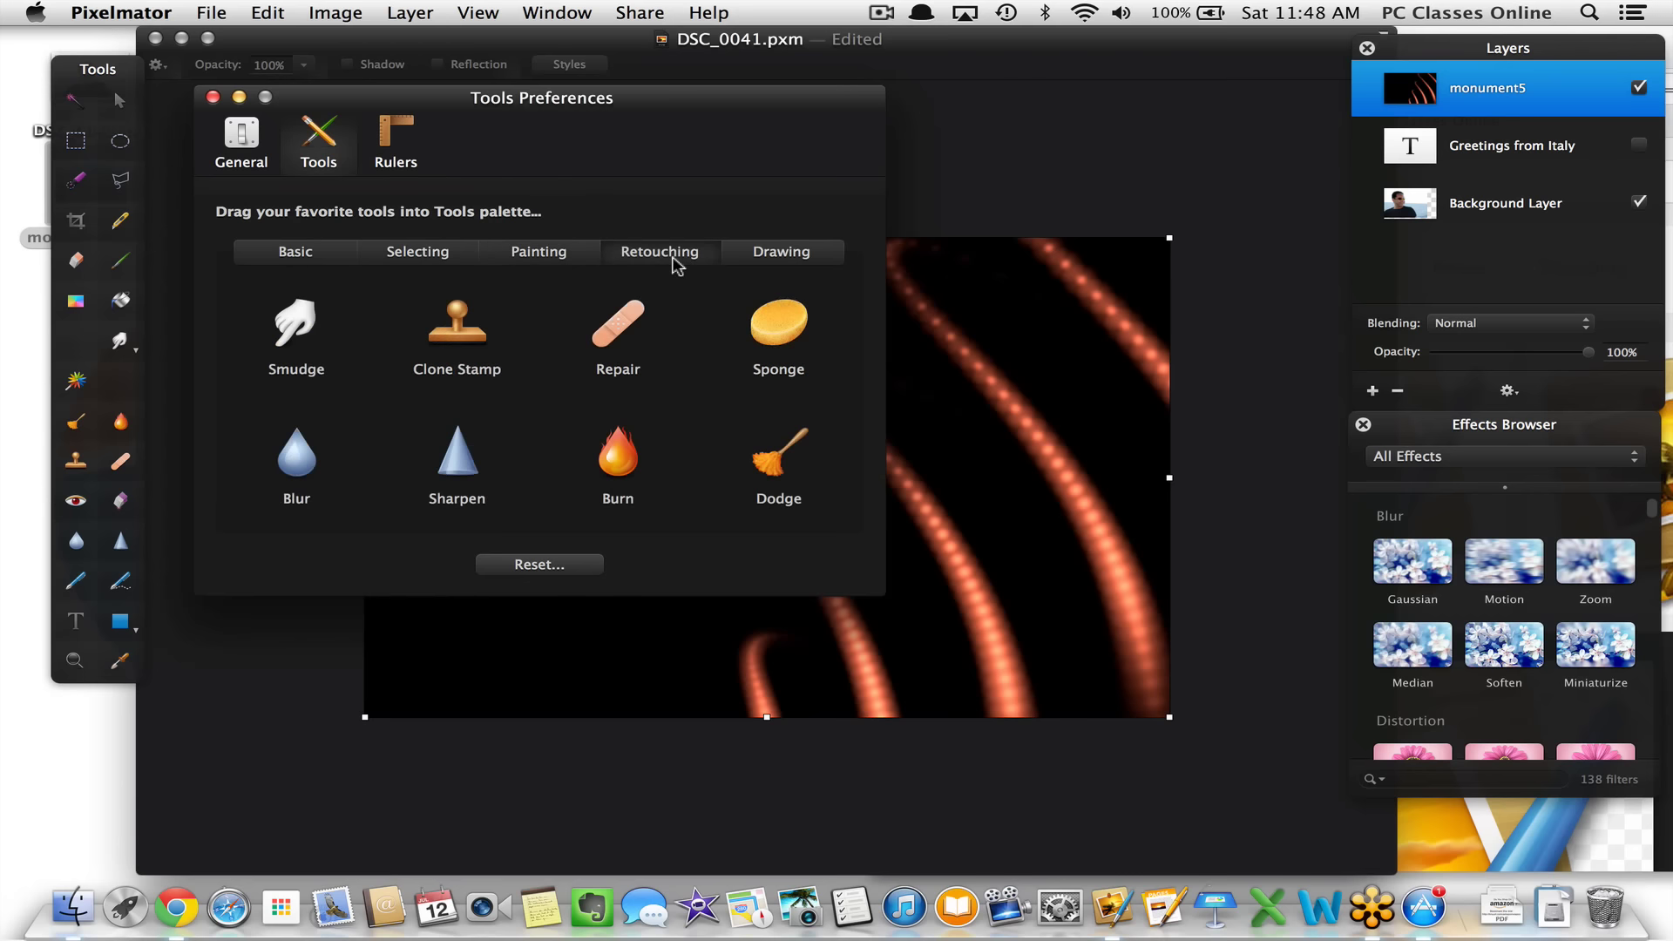
{"action": "left_click", "coordinate": [778, 257]}
{"action": "left_click", "coordinate": [671, 260]}
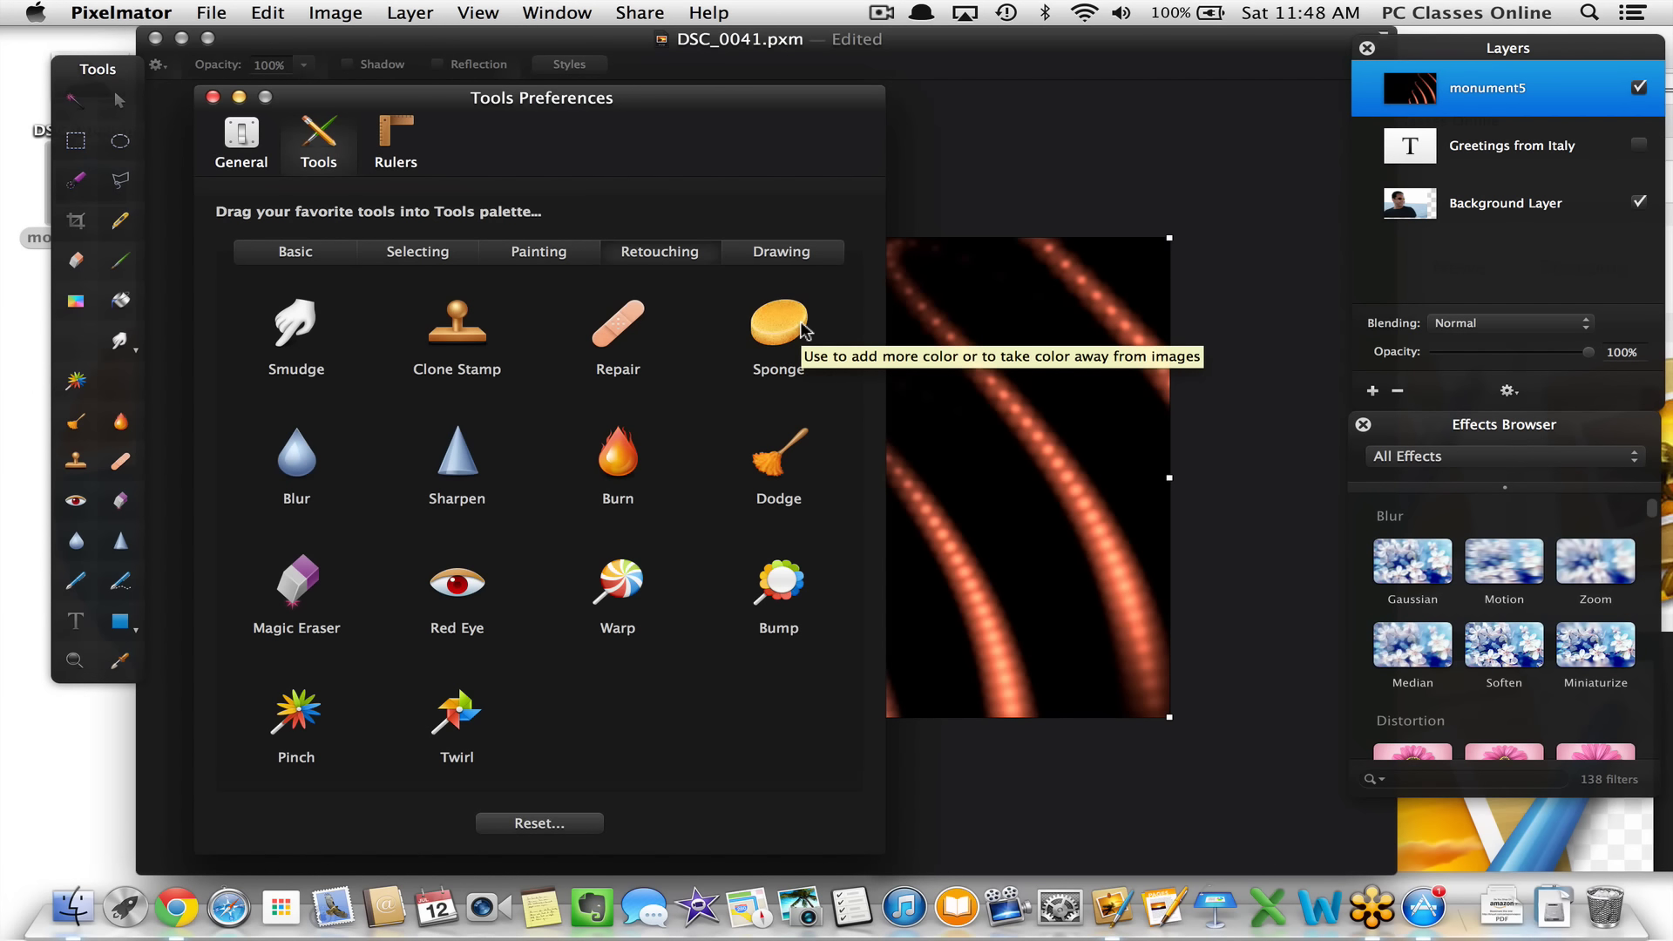
{"action": "left_click_drag", "start_coordinate": [771, 327], "coordinate": [79, 345]}
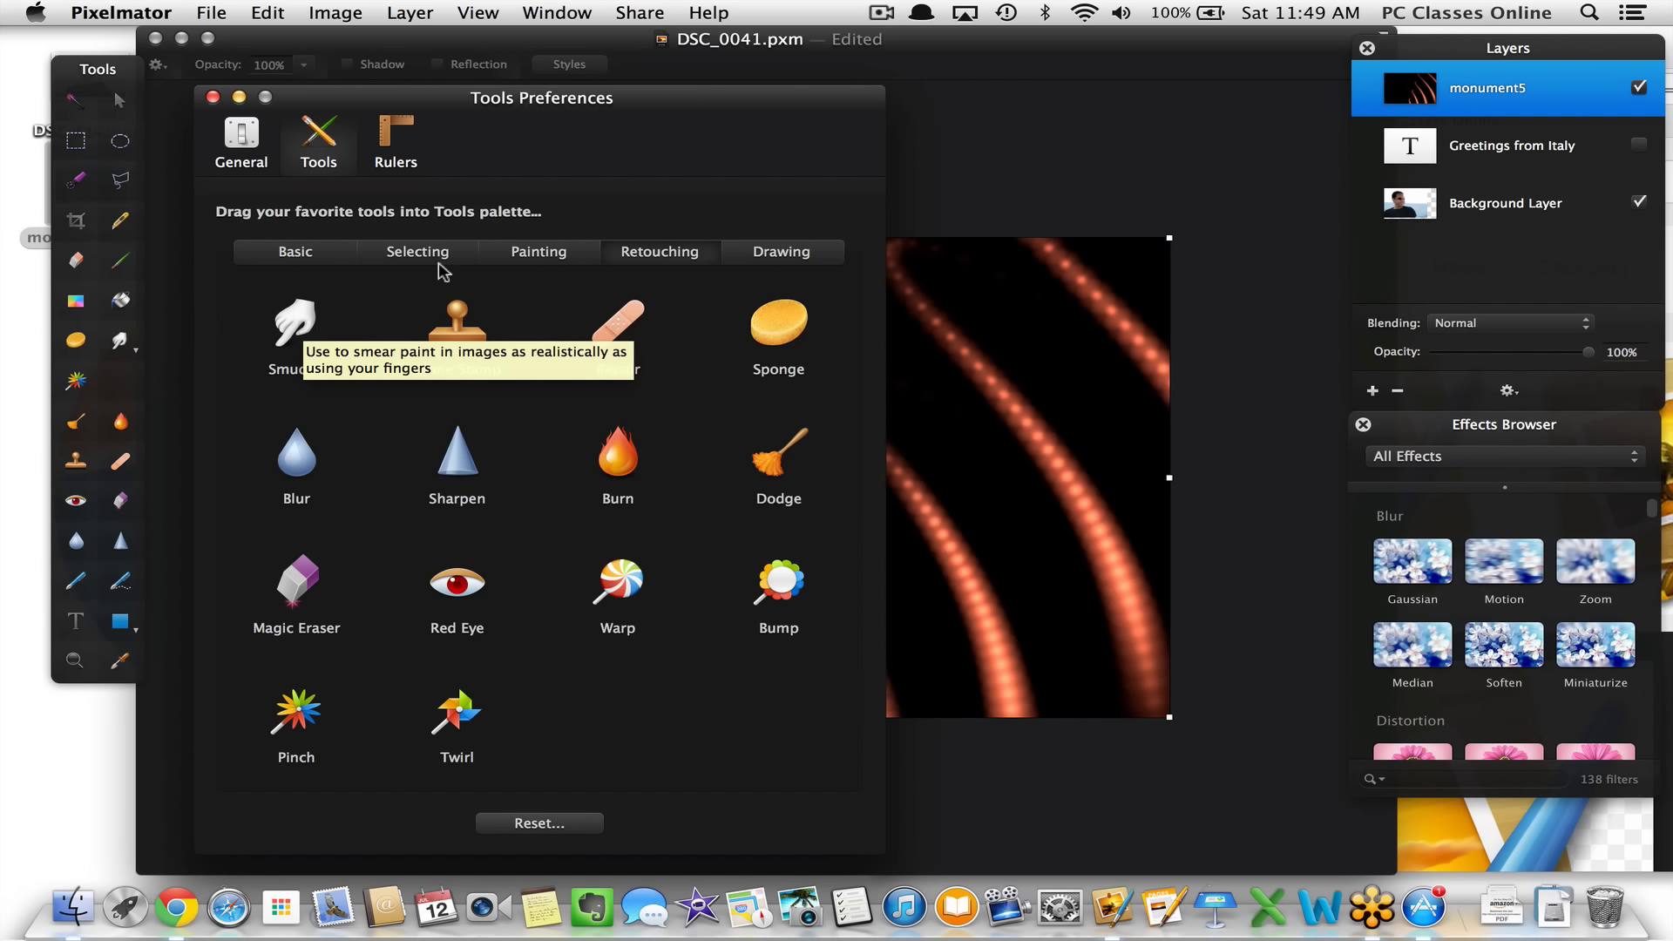
{"action": "left_click", "coordinate": [580, 260]}
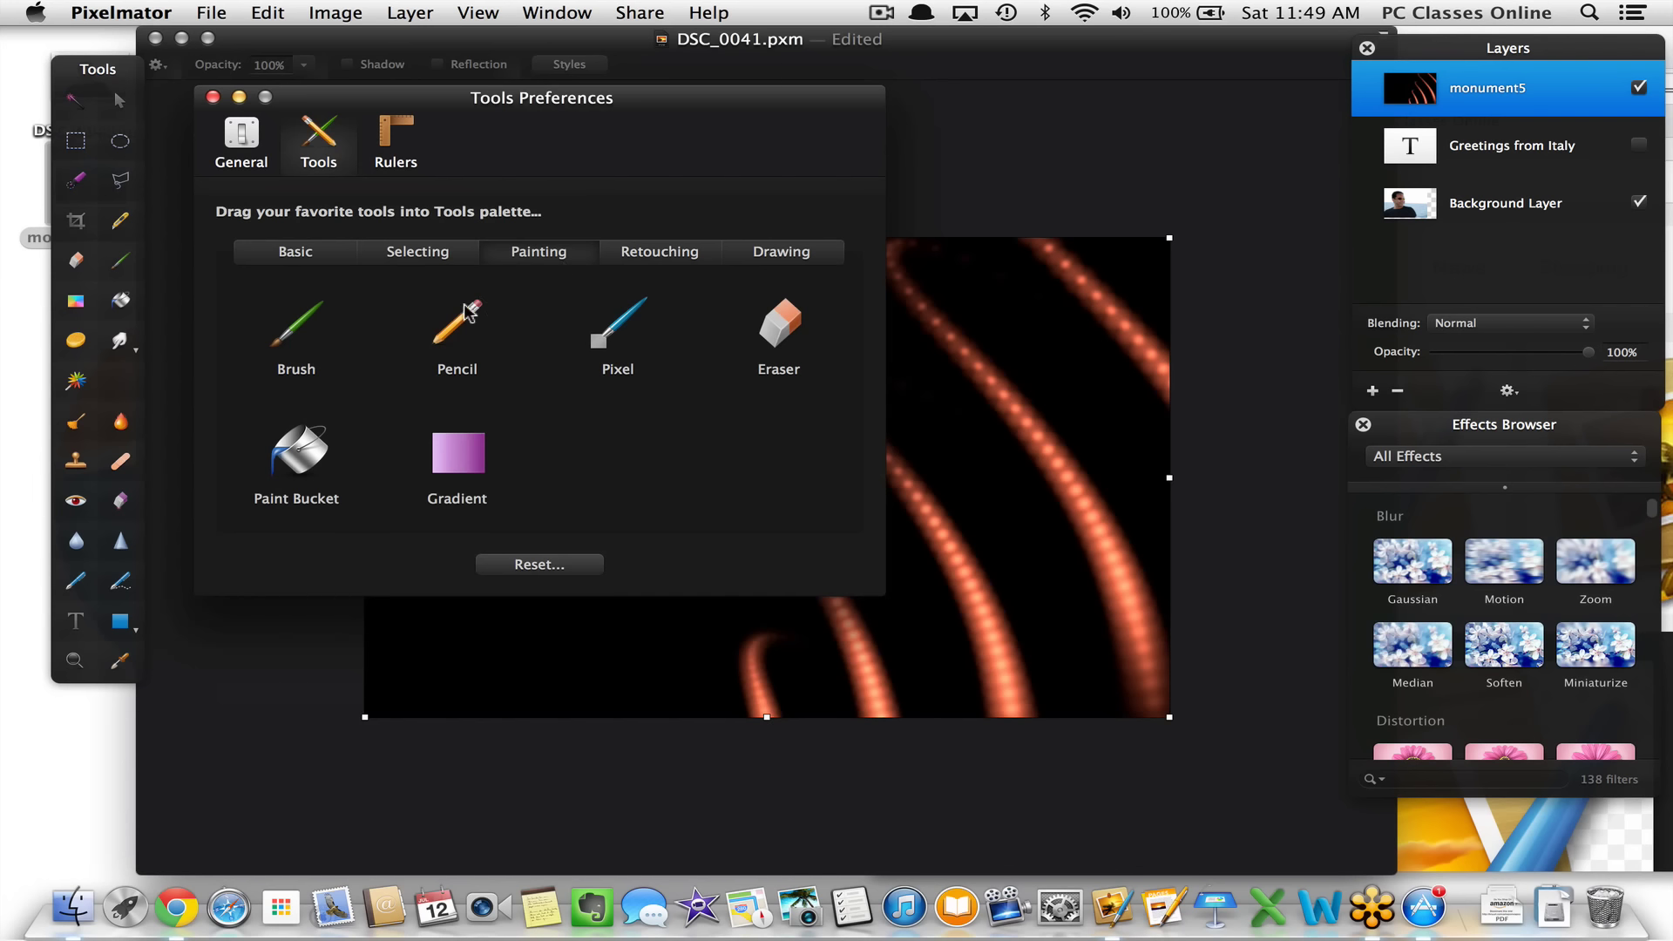
{"action": "mouse_move", "coordinate": [452, 318]}
{"action": "left_mouse_down"}
{"action": "mouse_move", "coordinate": [154, 352]}
{"action": "mouse_move", "coordinate": [129, 397]}
{"action": "left_mouse_up"}
{"action": "left_click", "coordinate": [417, 162]}
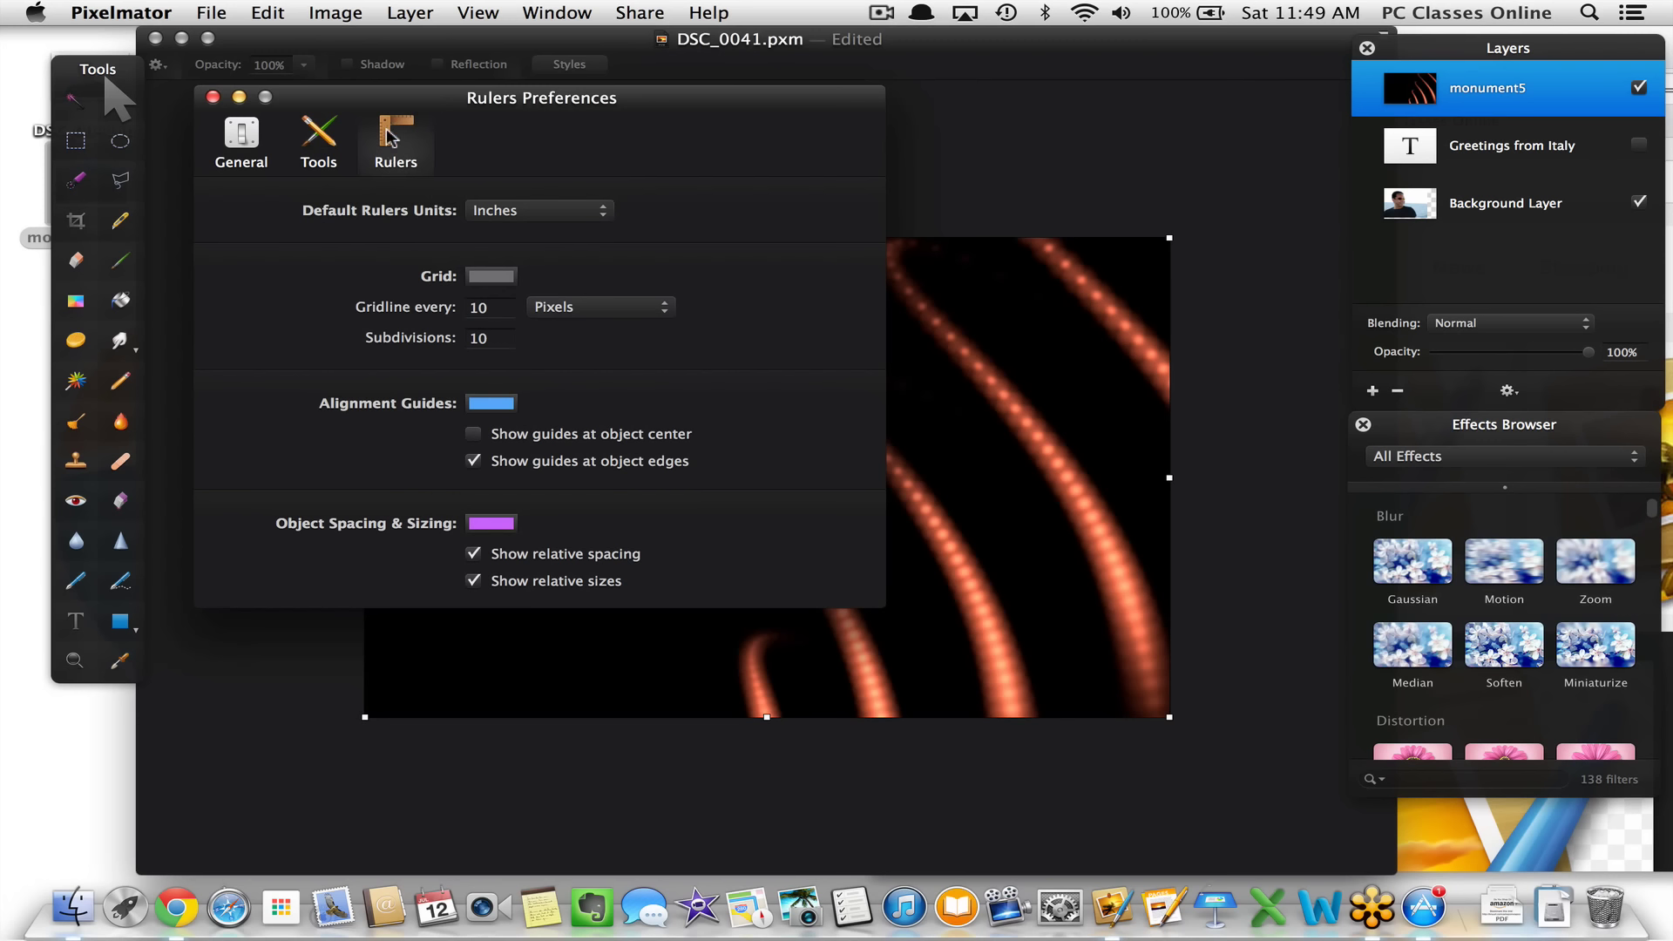
Leave the default ruler units at Inches and close Preferences
{"action": "left_click", "coordinate": [569, 217]}
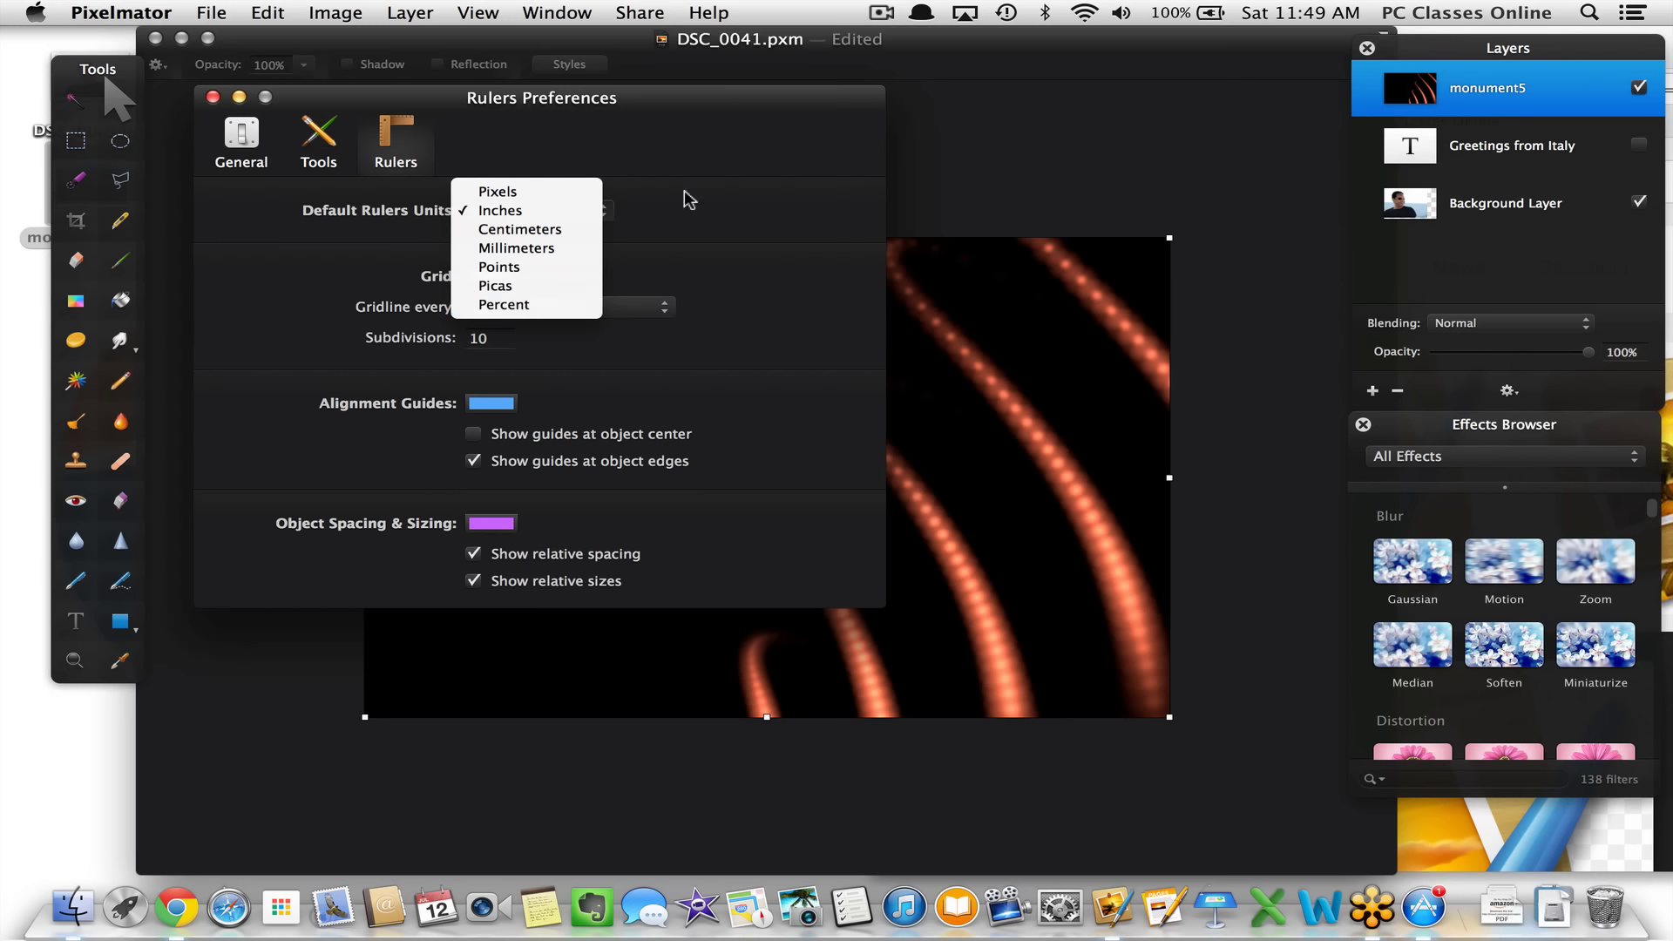
{"action": "left_click", "coordinate": [504, 215]}
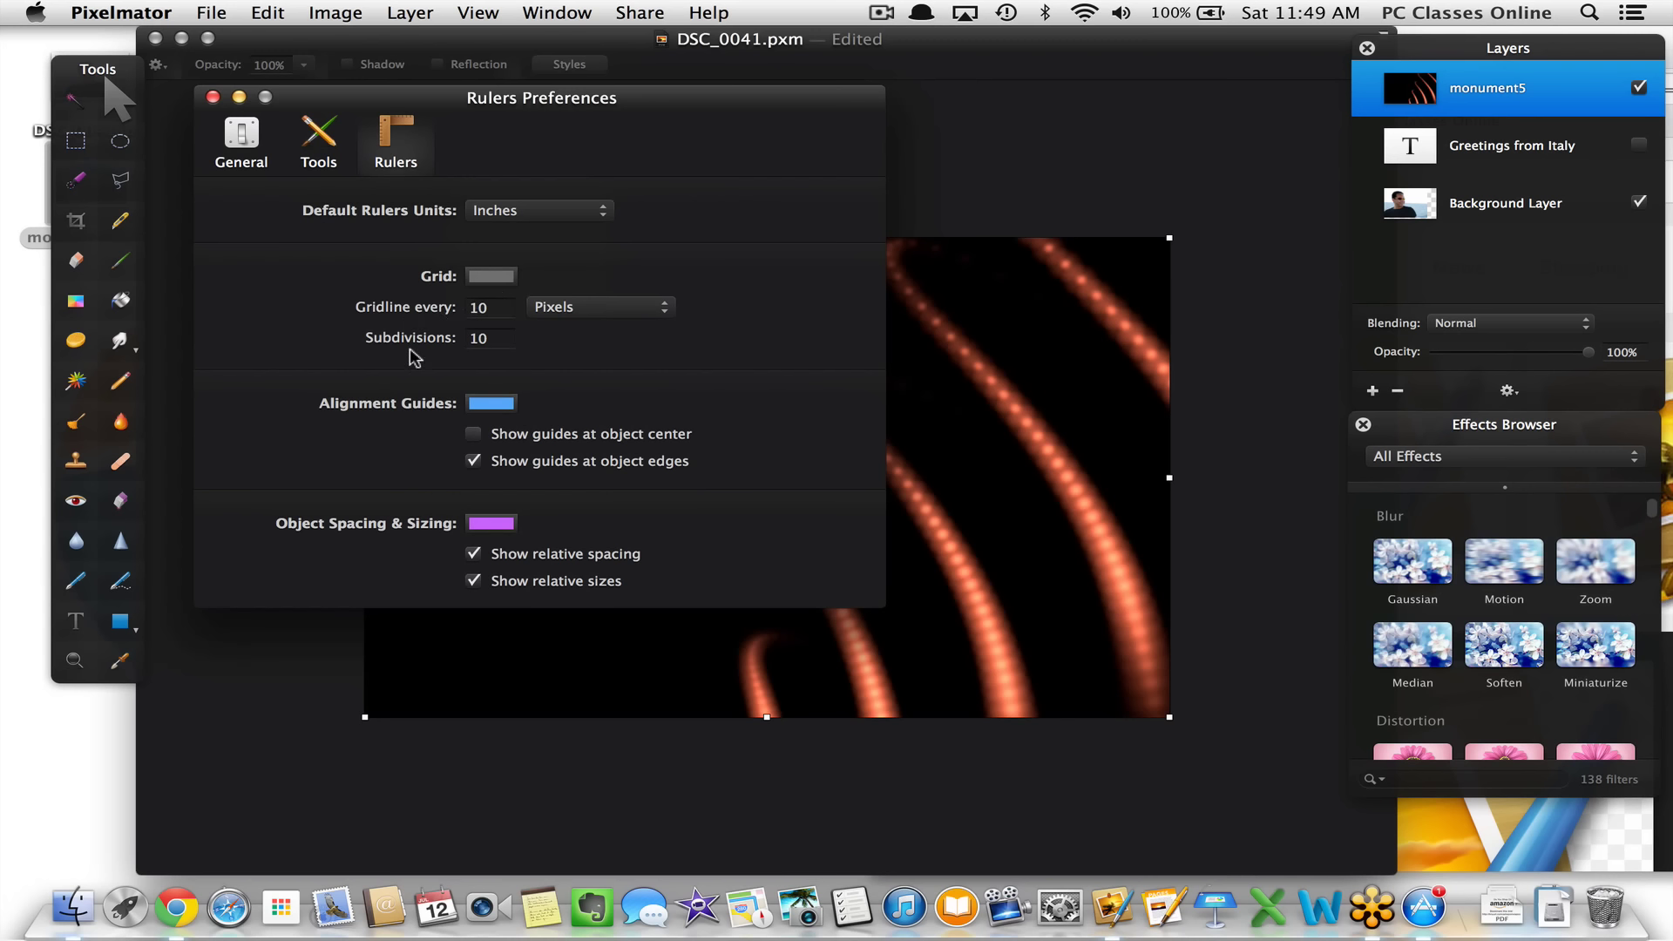
{"action": "left_click", "coordinate": [212, 97]}
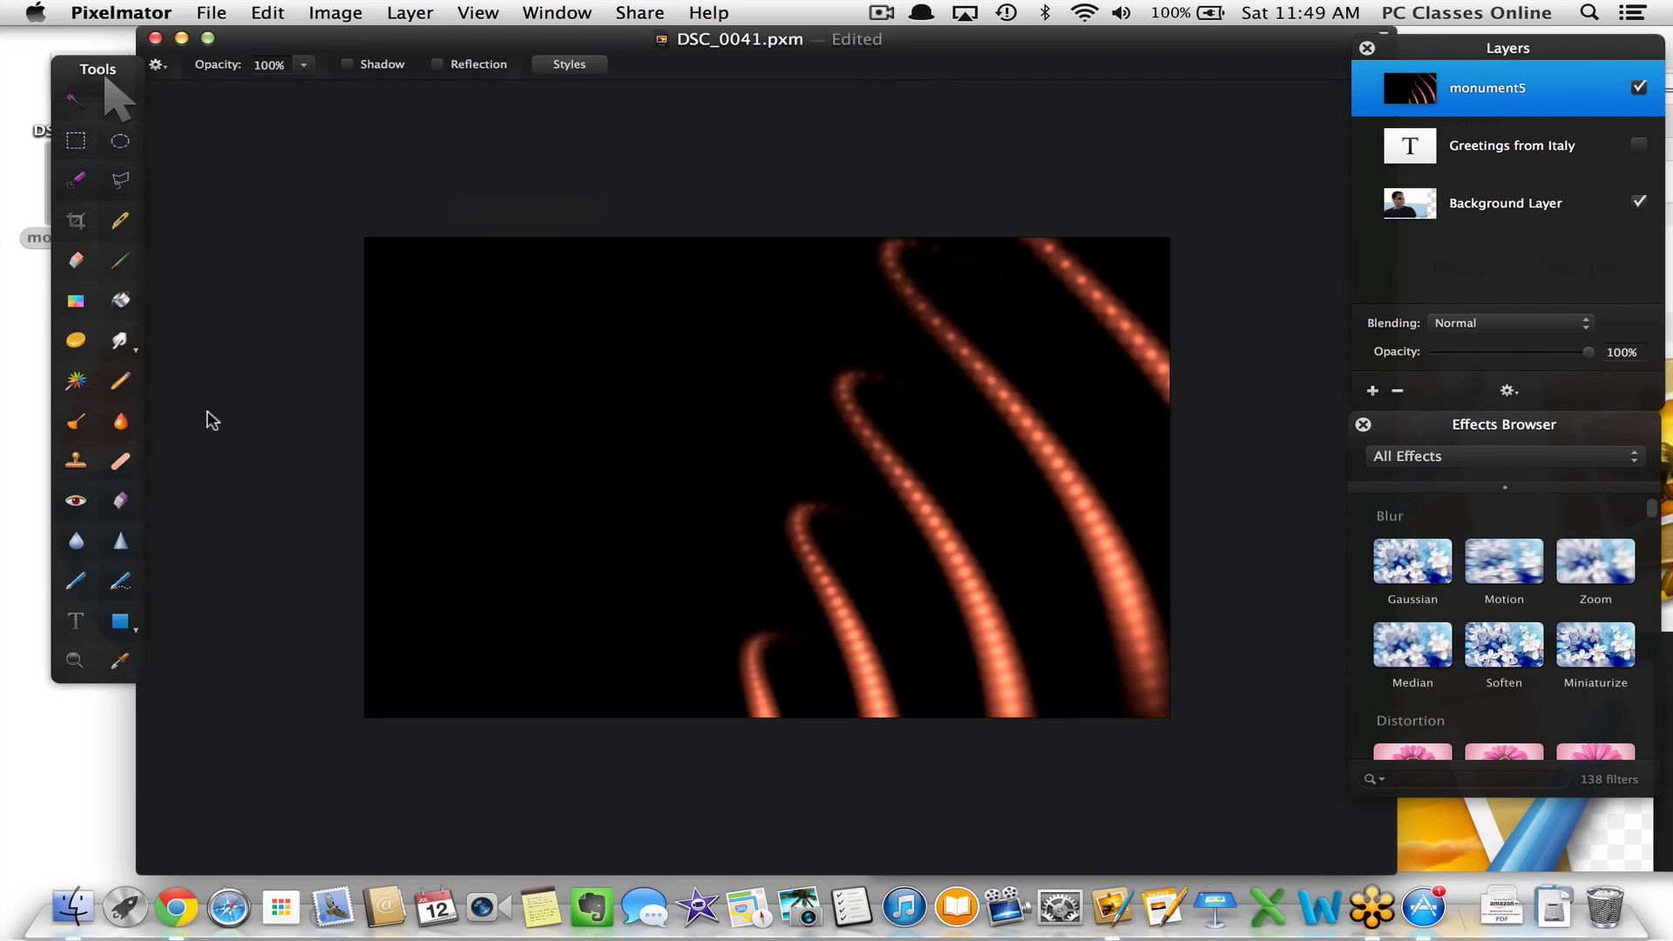
Add a white 'Dummy Text' text layer in Avenir Light at size 288 near the canvas centre
{"action": "left_click", "coordinate": [80, 622]}
{"action": "left_click_drag", "start_coordinate": [456, 325], "coordinate": [1008, 587]}
{"action": "type", "text": "Danny T"}
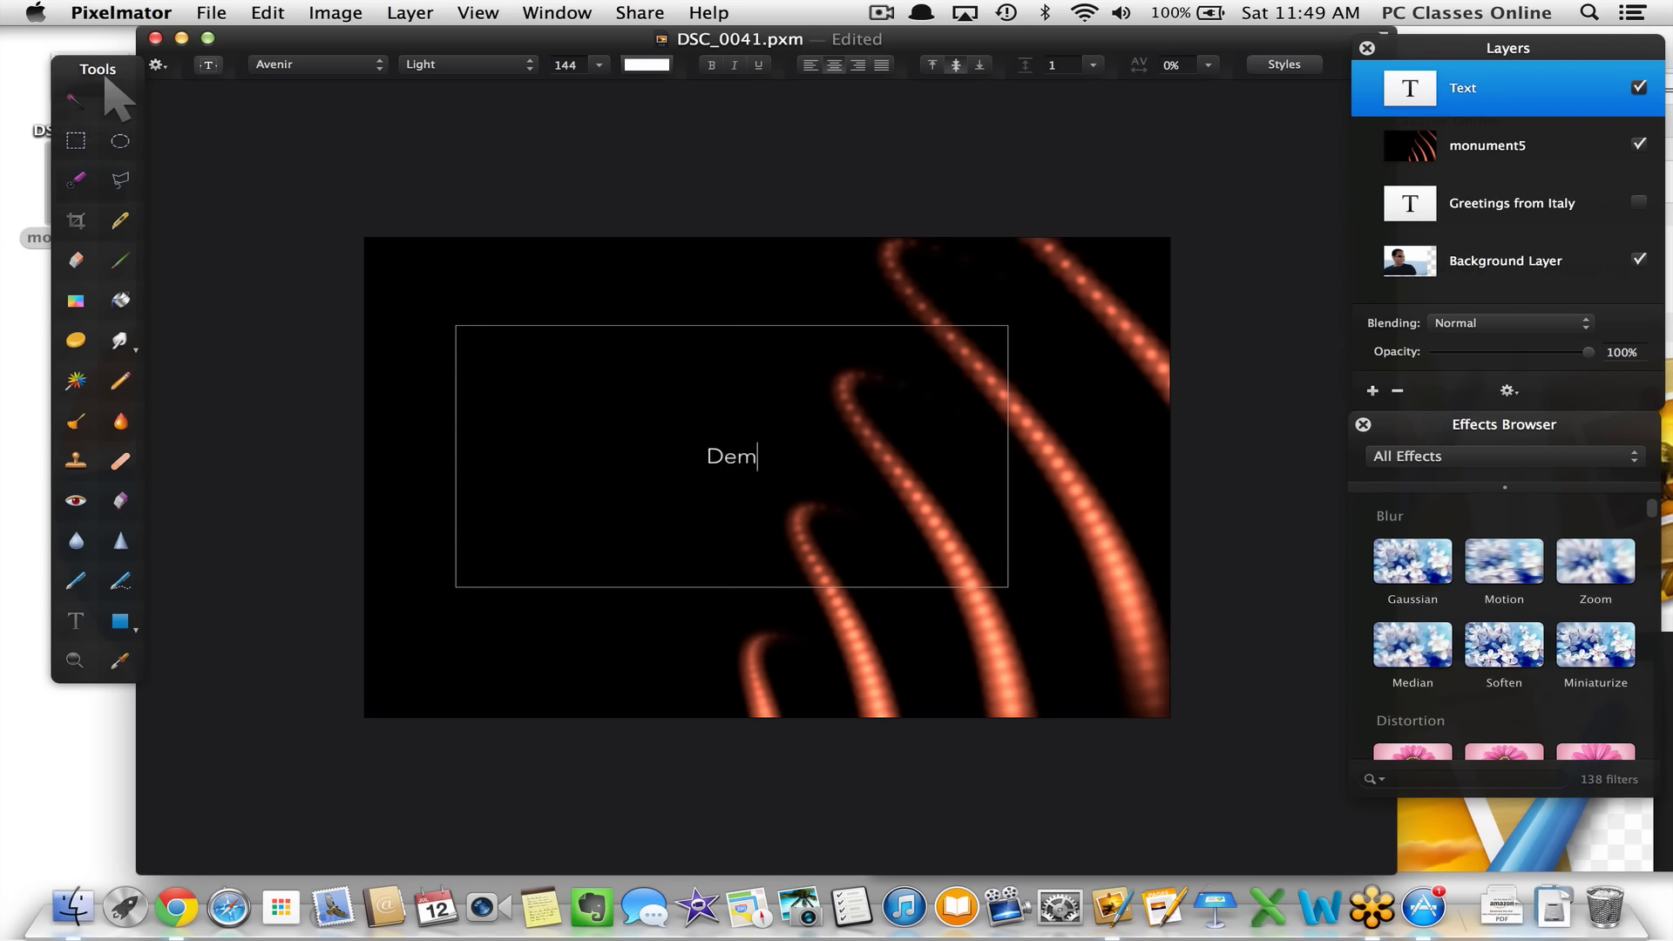
{"action": "key", "text": "super+a"}
{"action": "type", "text": "Dummy Text"}
{"action": "key", "text": "super+a"}
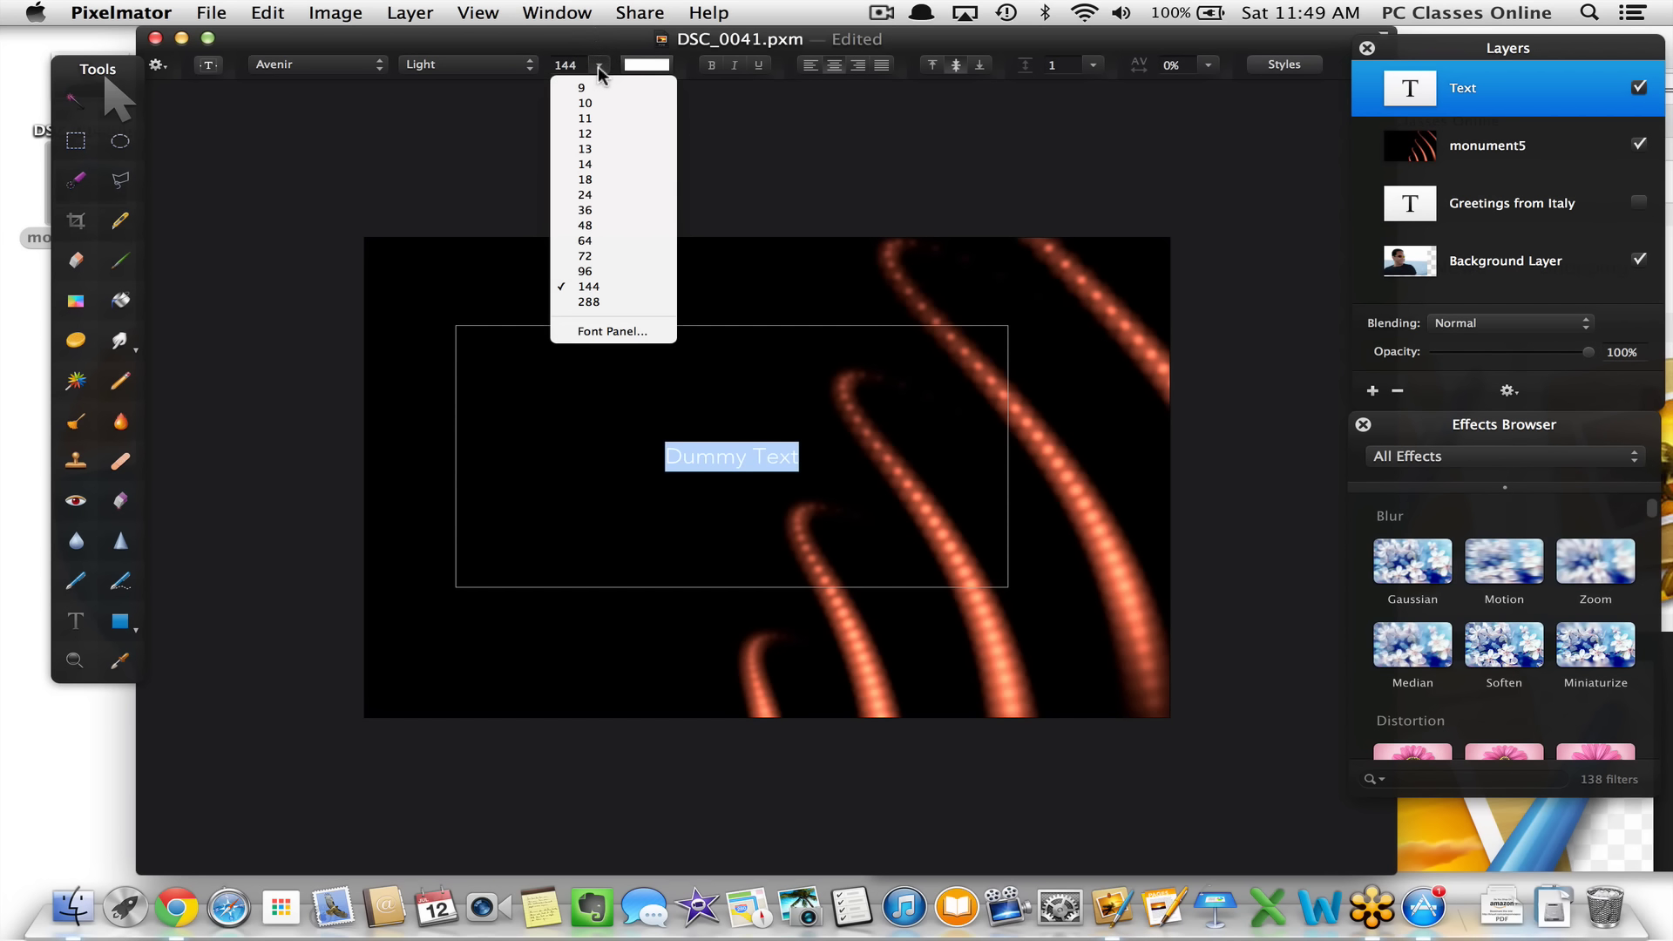
{"action": "left_click", "coordinate": [589, 302]}
{"action": "left_click", "coordinate": [590, 242]}
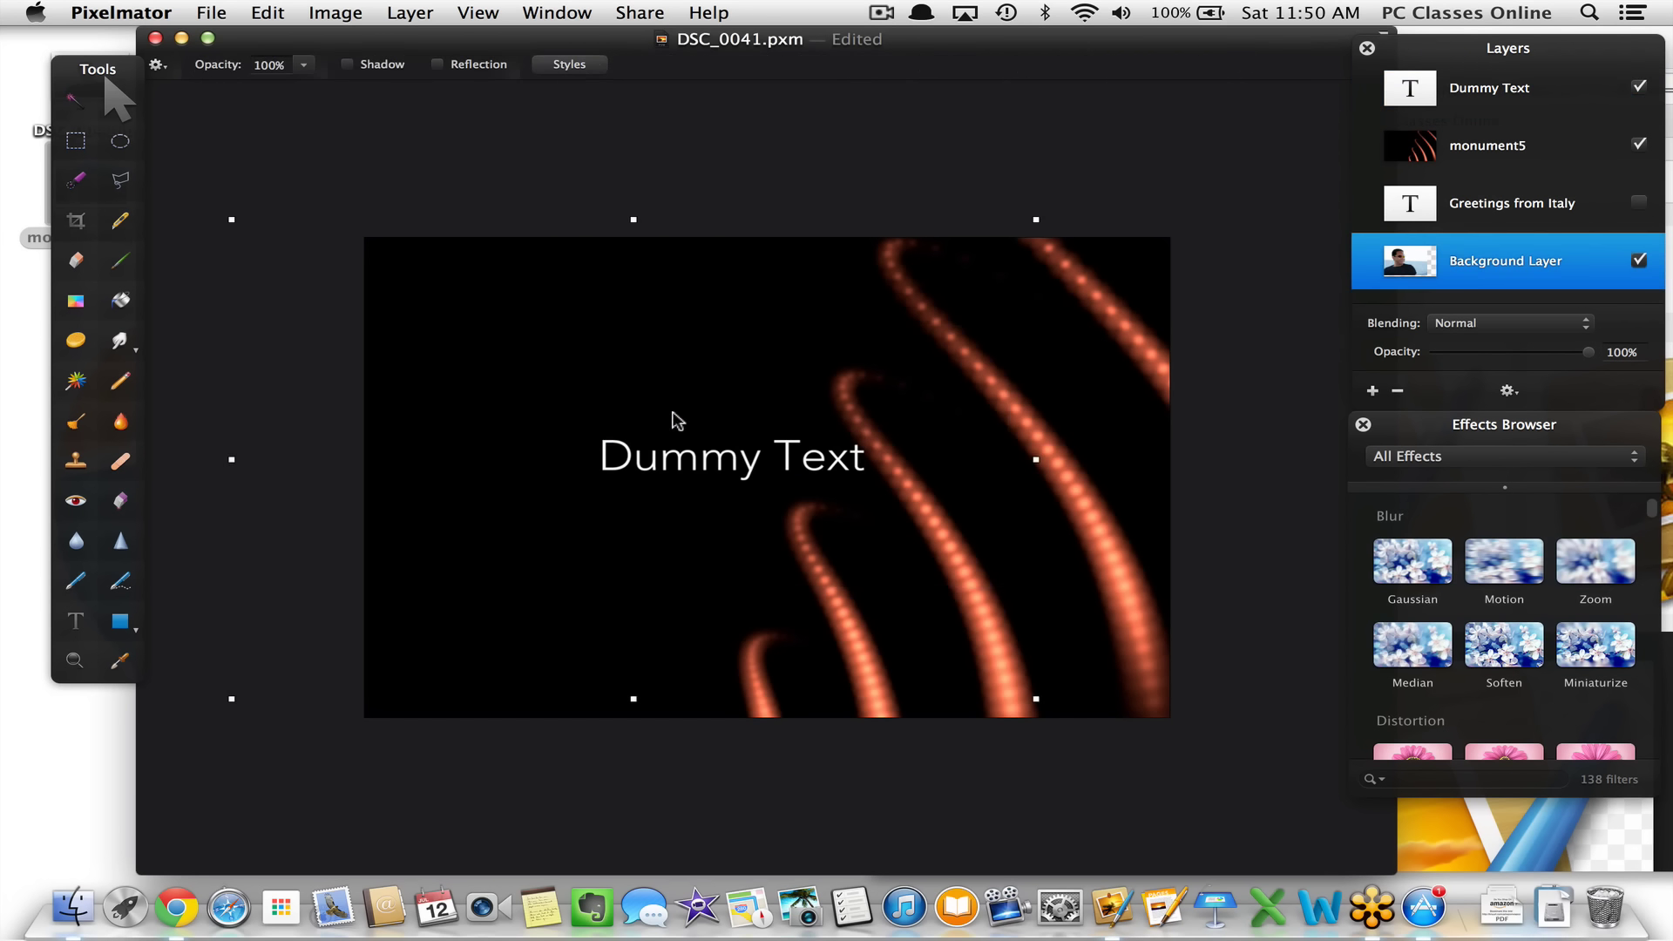
{"action": "left_click", "coordinate": [679, 447]}
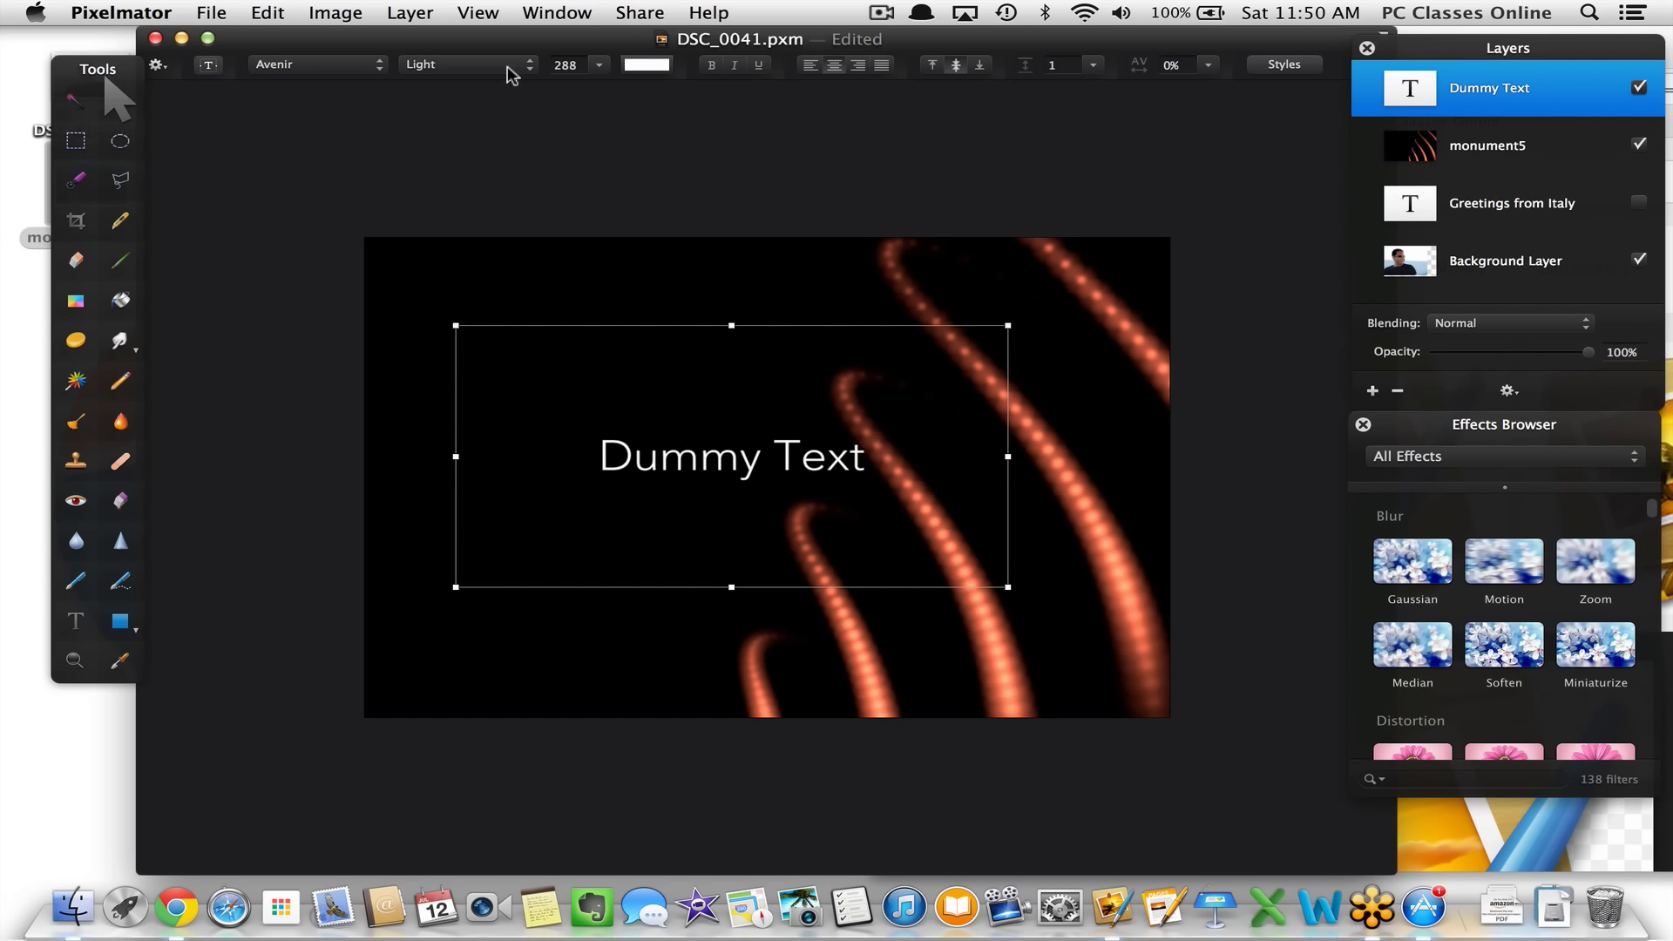
{"action": "left_click", "coordinate": [481, 13]}
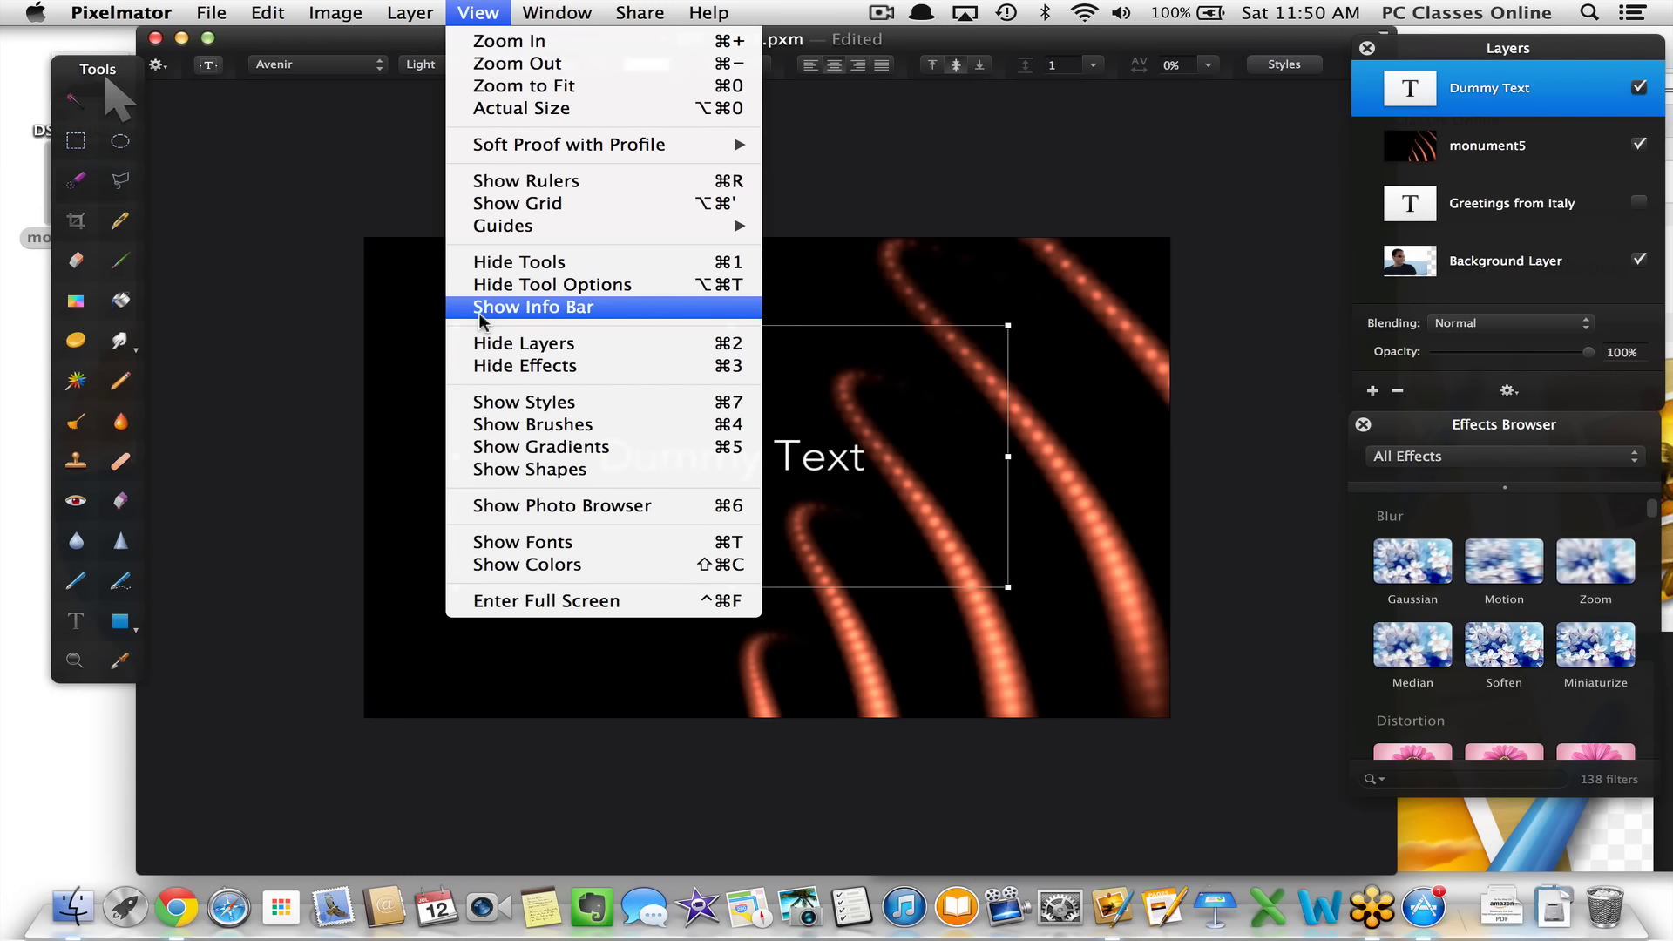
Give the Dummy Text a 51% reflection and reposition it on the canvas
{"action": "left_click", "coordinate": [473, 406]}
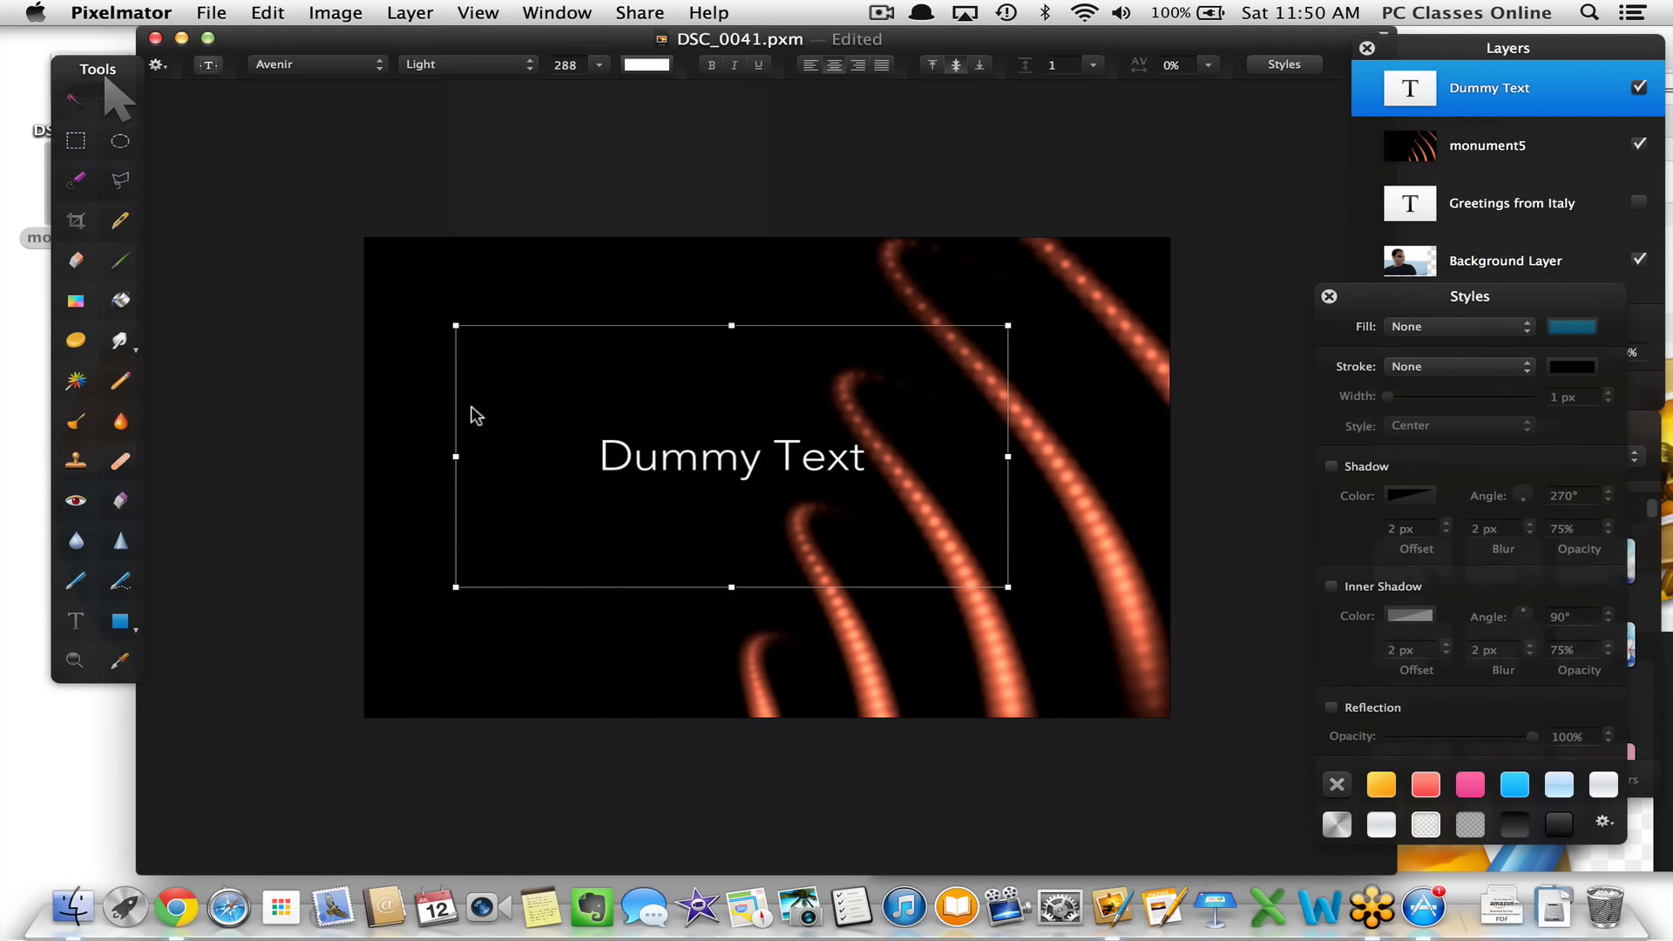
{"action": "left_click_drag", "start_coordinate": [1474, 296], "coordinate": [1189, 111]}
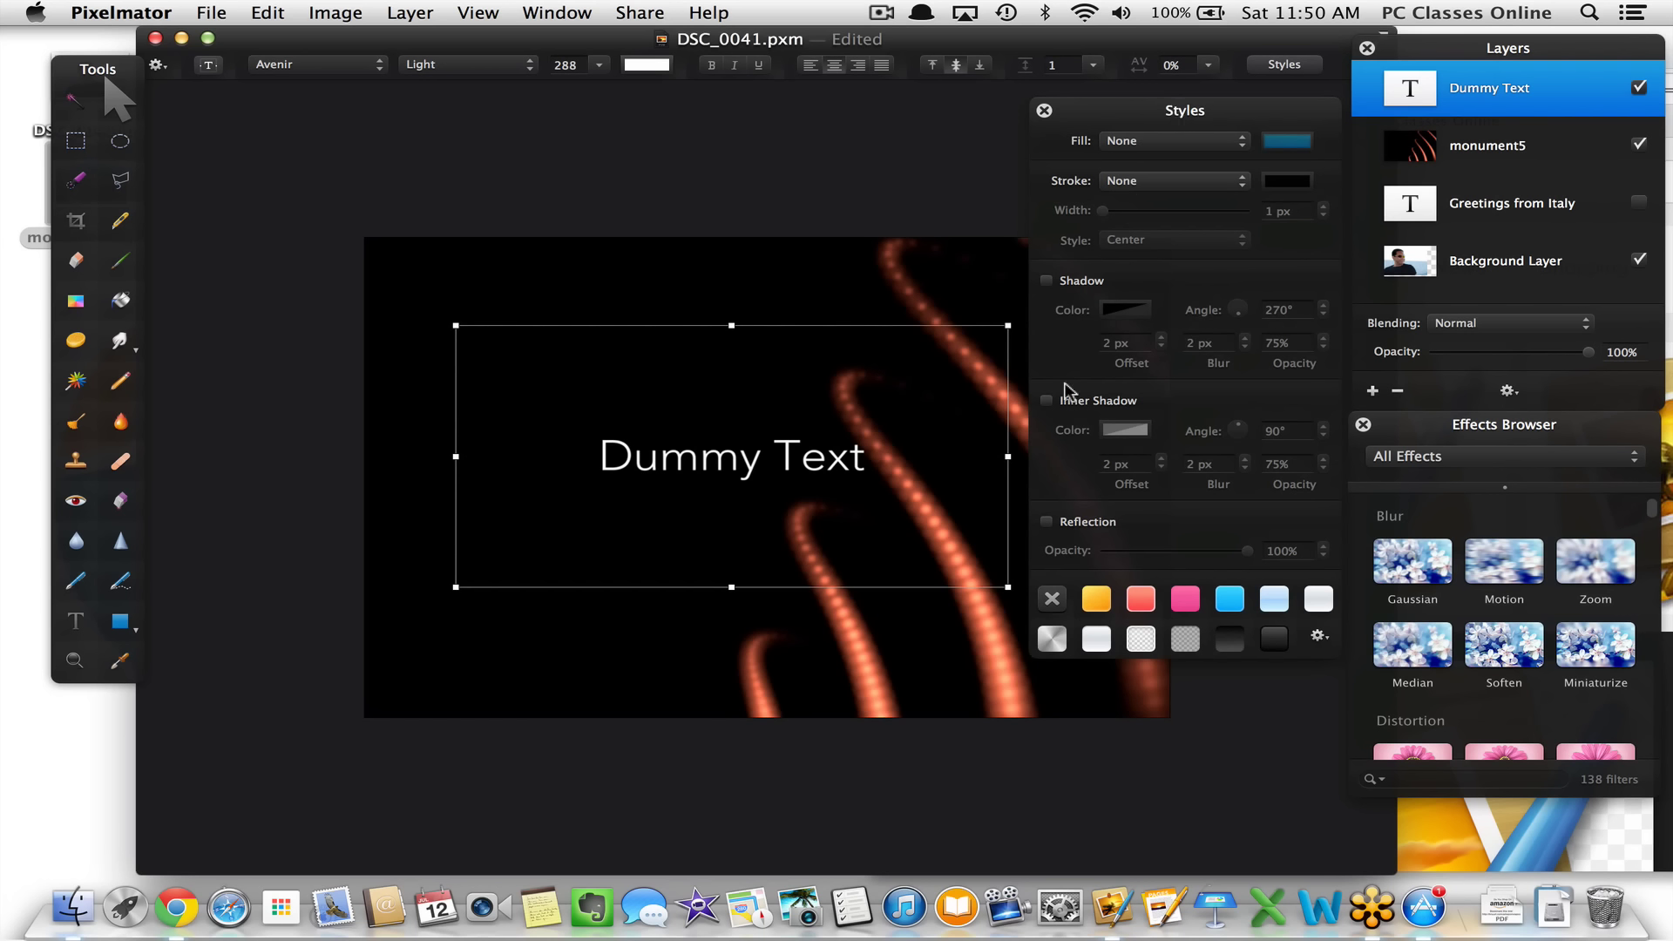
{"action": "left_click", "coordinate": [1066, 521]}
{"action": "left_click_drag", "start_coordinate": [731, 326], "coordinate": [734, 287]}
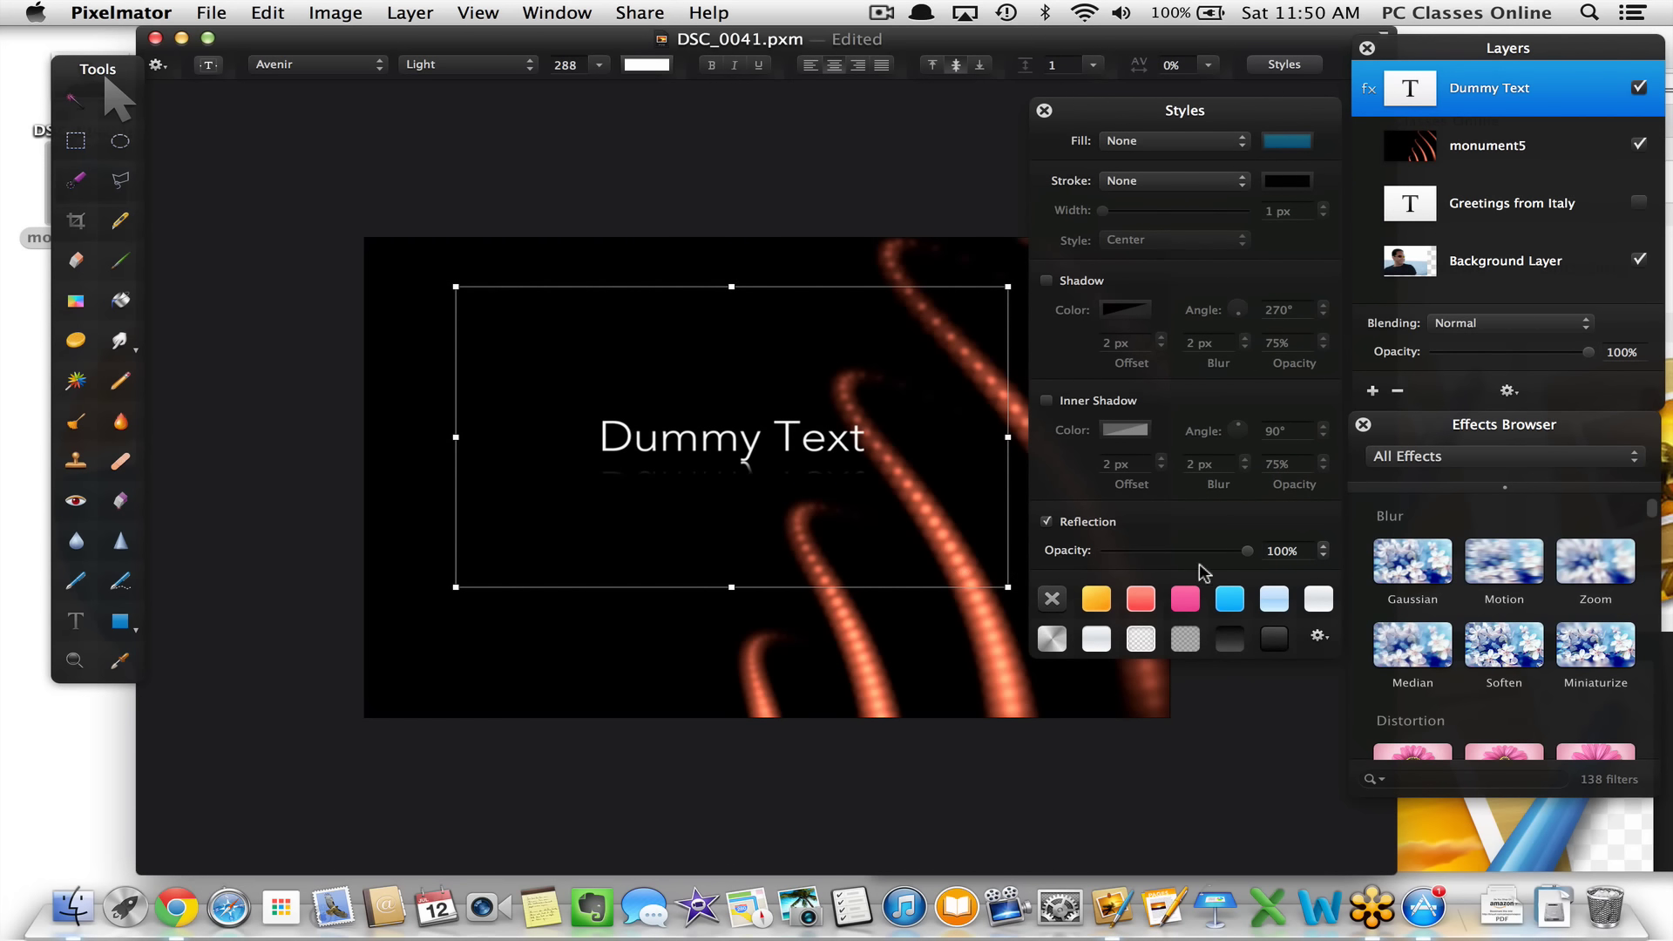
{"action": "left_click_drag", "start_coordinate": [1252, 549], "coordinate": [1107, 549]}
{"action": "left_click", "coordinate": [1171, 548]}
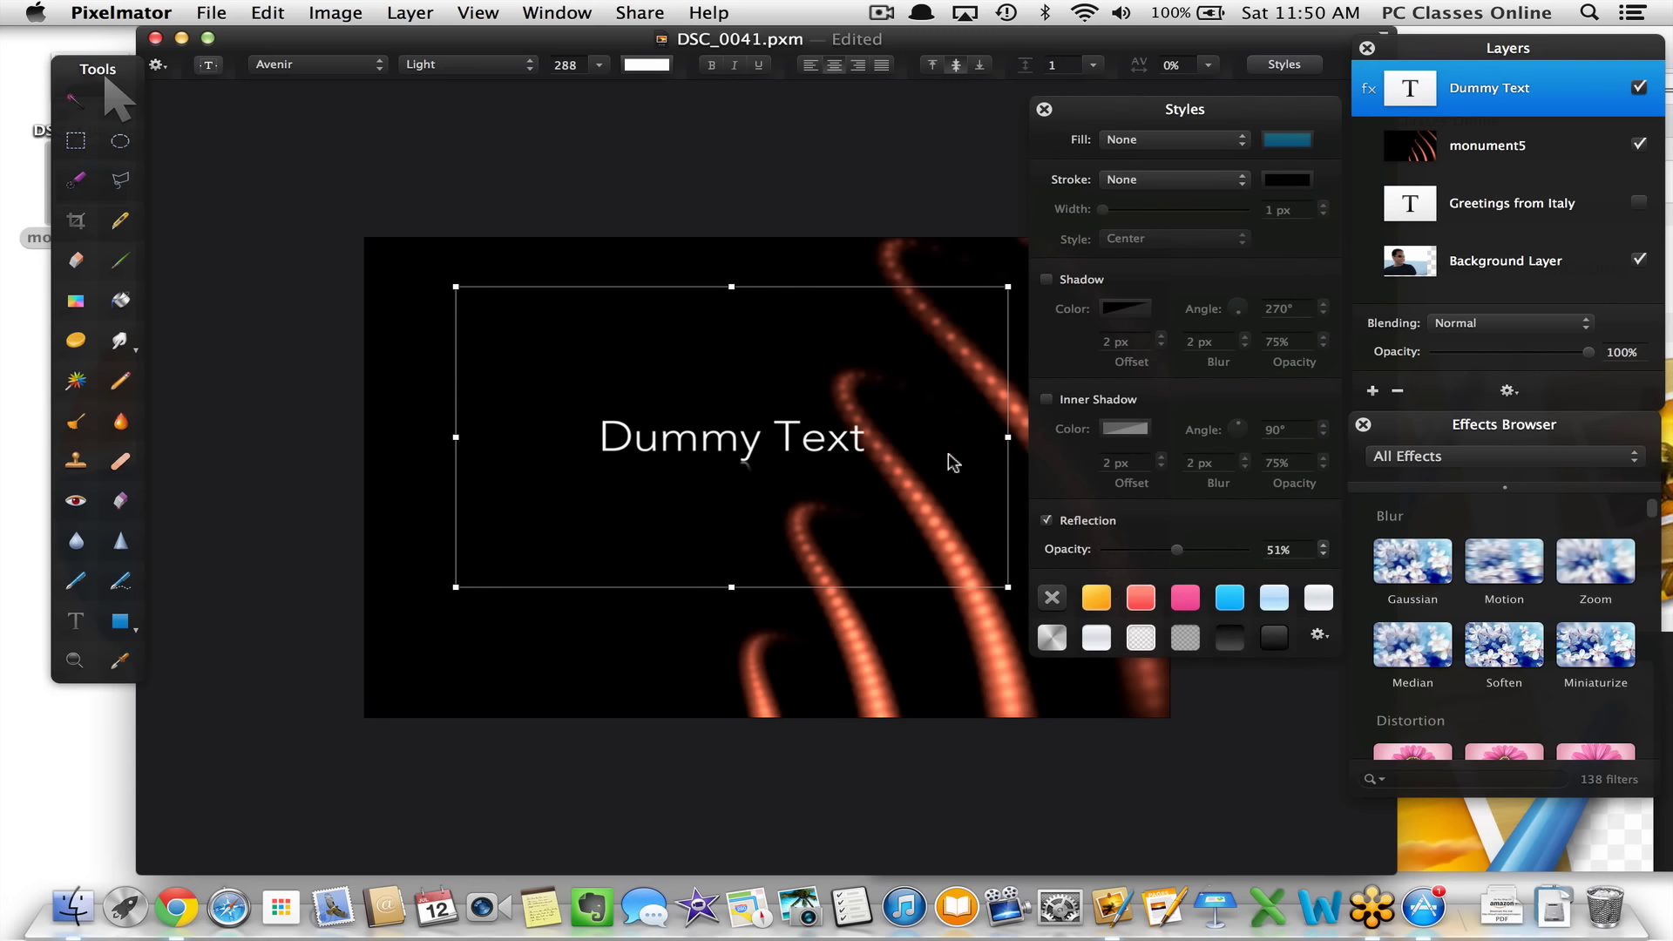
{"action": "left_click_drag", "start_coordinate": [948, 463], "coordinate": [945, 579]}
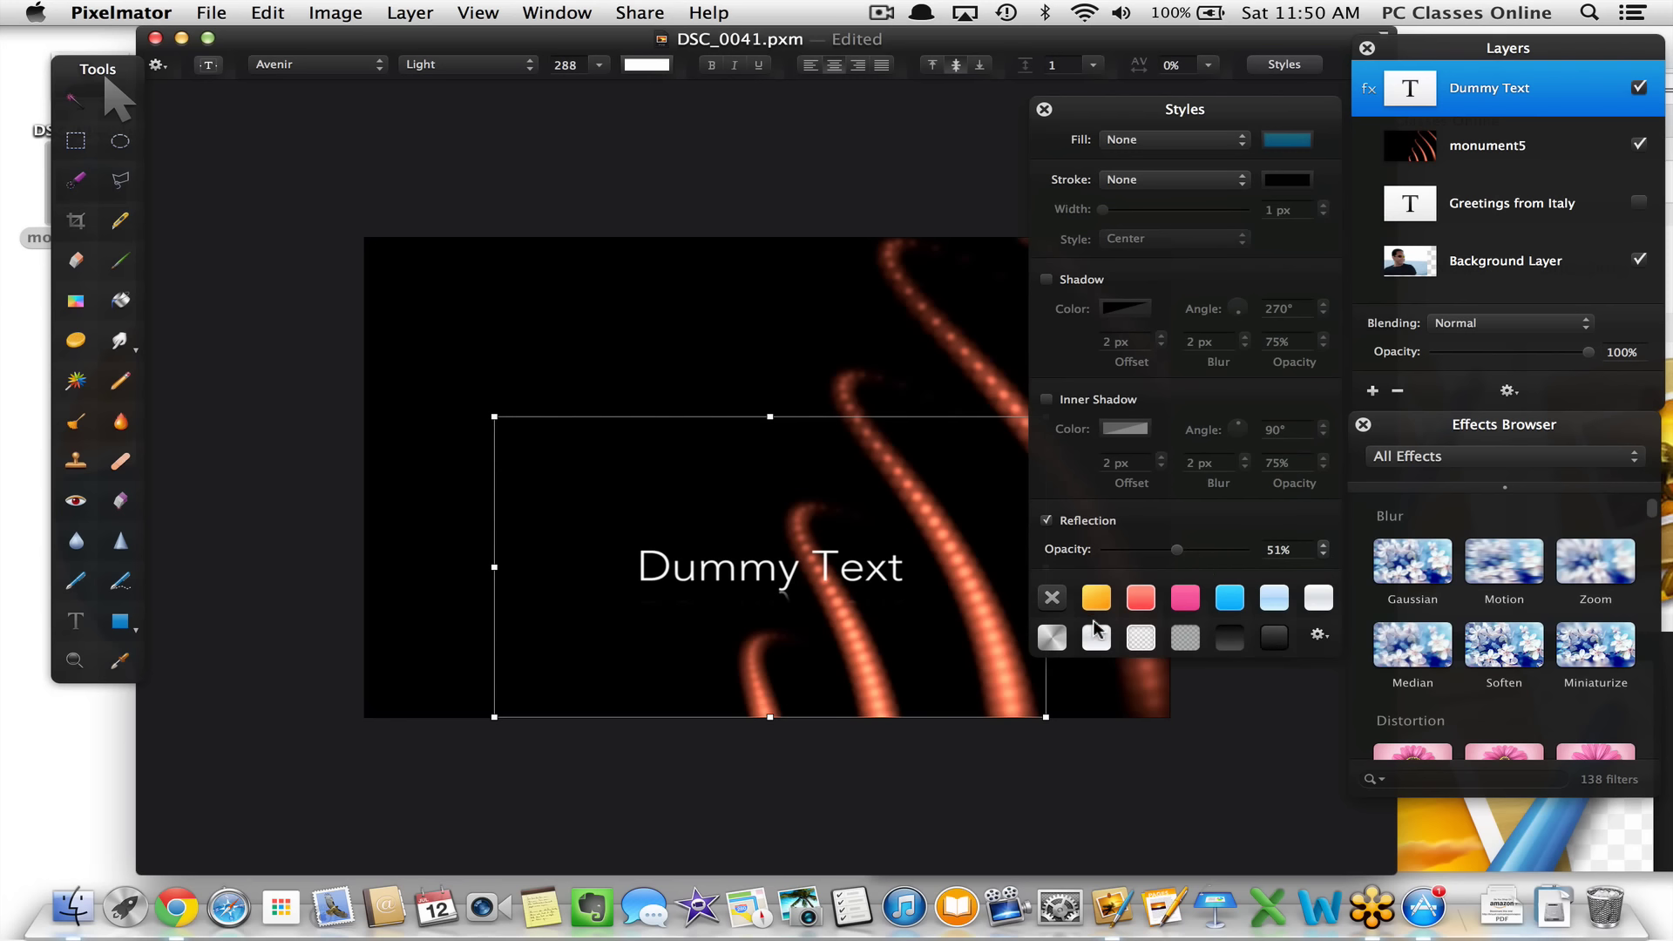
Apply the silver gradient style preset and turn the reflection back on
{"action": "left_click", "coordinate": [1050, 640]}
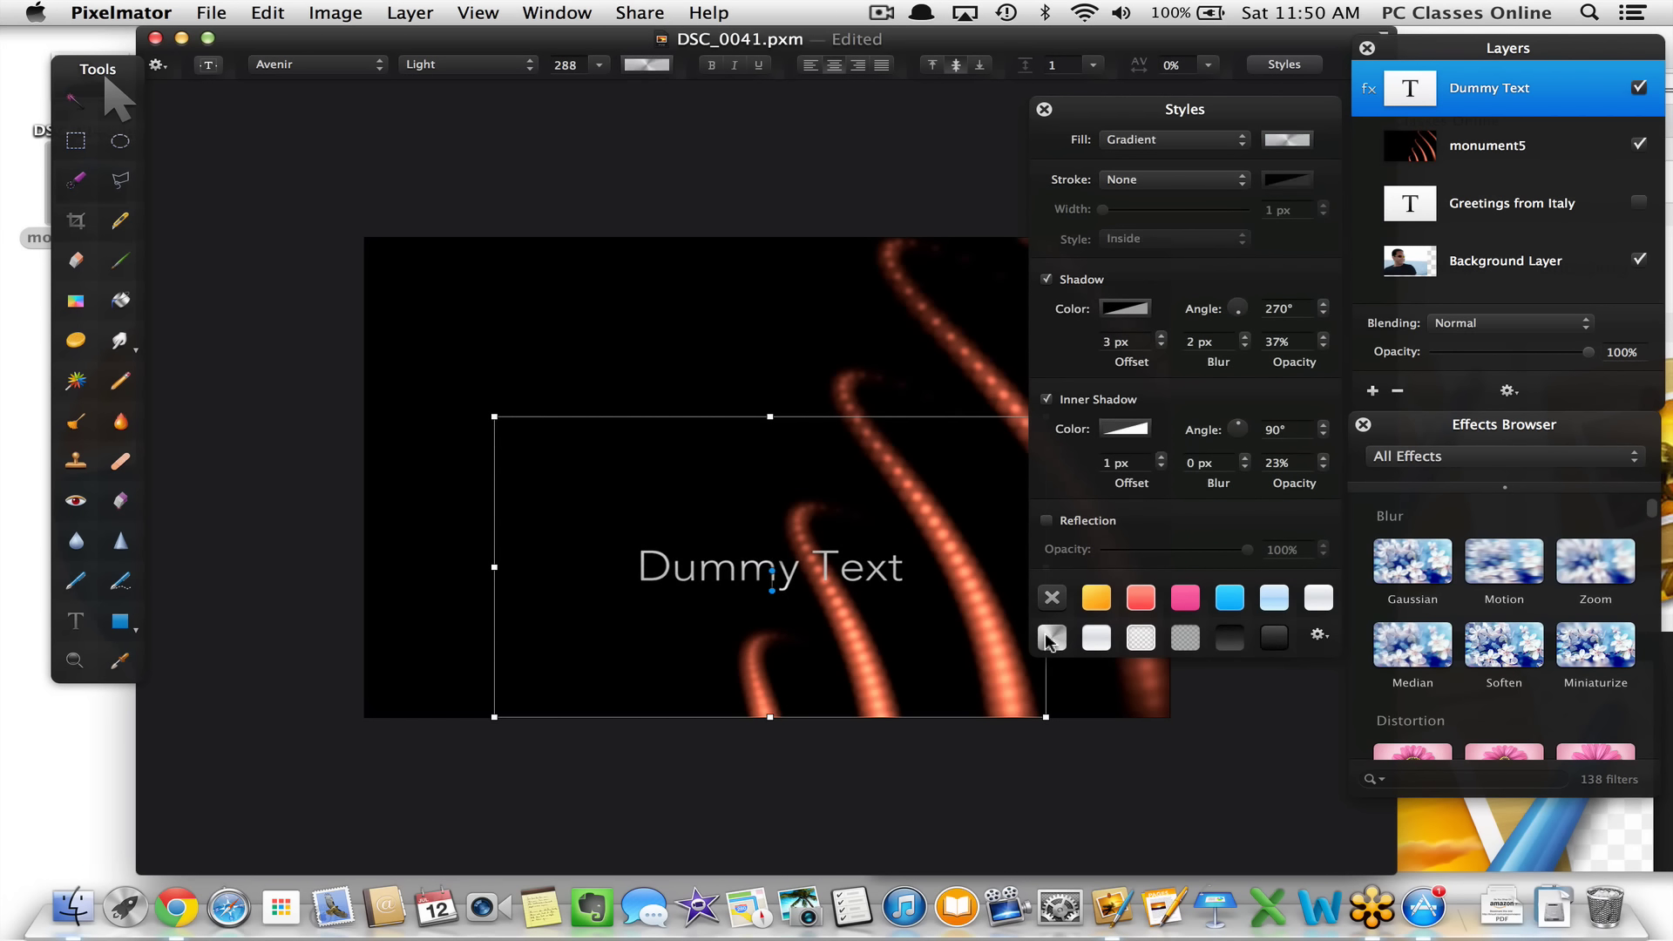
{"action": "left_click", "coordinate": [1083, 521]}
{"action": "left_click_drag", "start_coordinate": [775, 591], "coordinate": [771, 635]}
Hide monument5, move the Dummy Text into the sky, and set a 14 px shadow offset
{"action": "left_click", "coordinate": [1639, 144]}
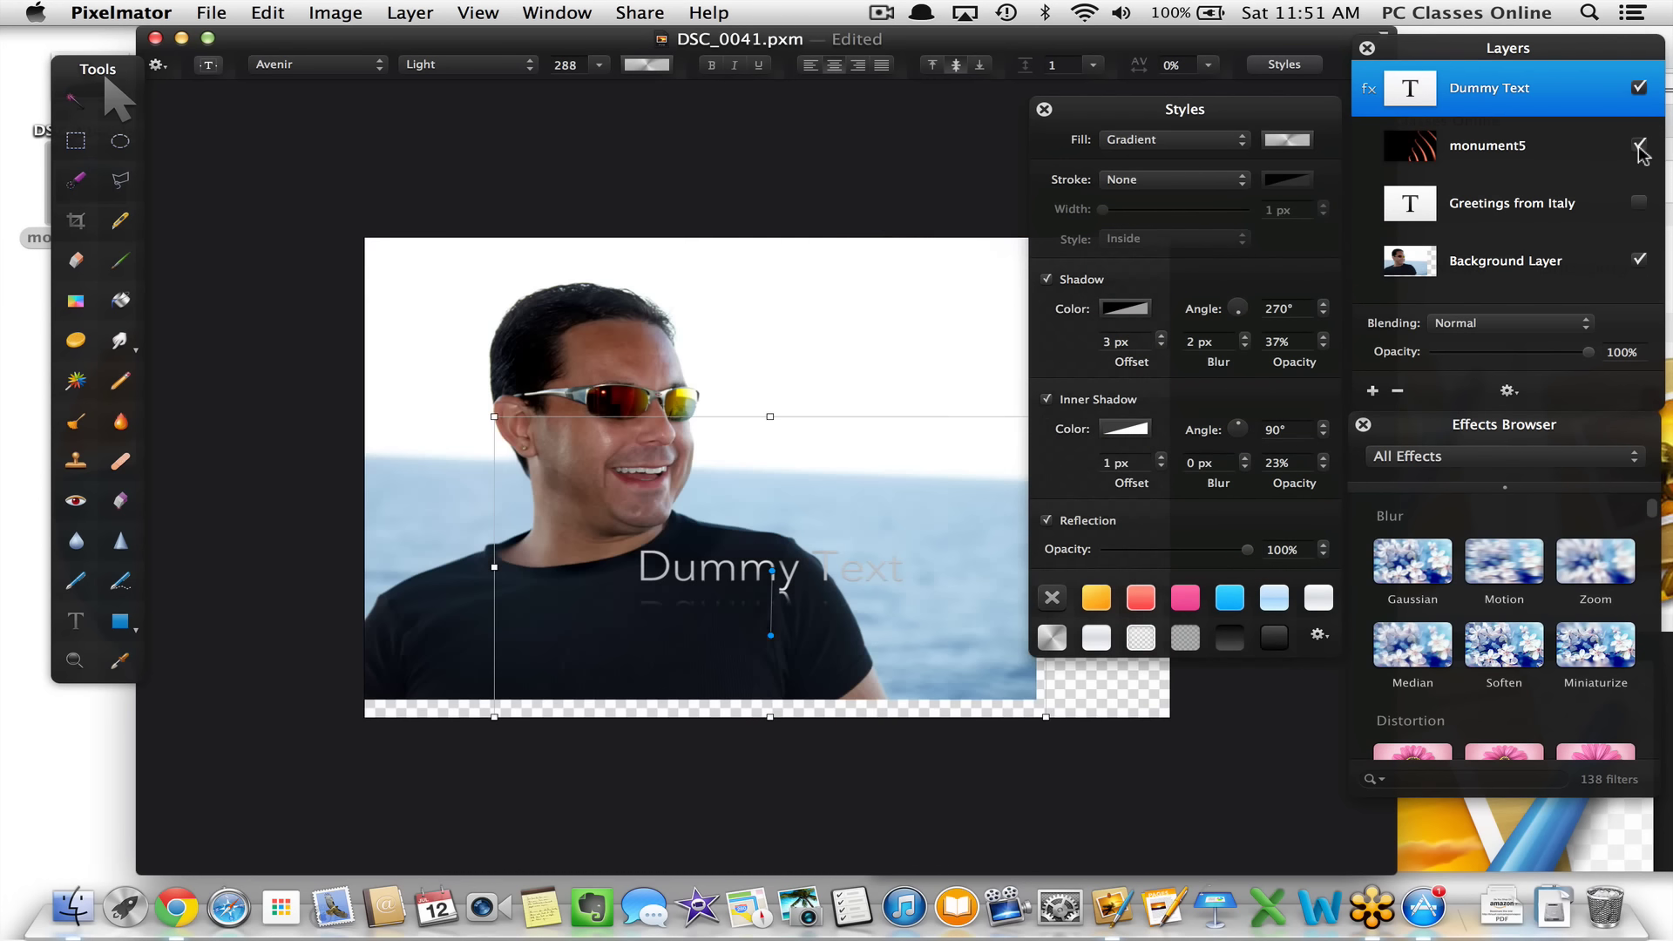
{"action": "left_click_drag", "start_coordinate": [782, 532], "coordinate": [864, 311]}
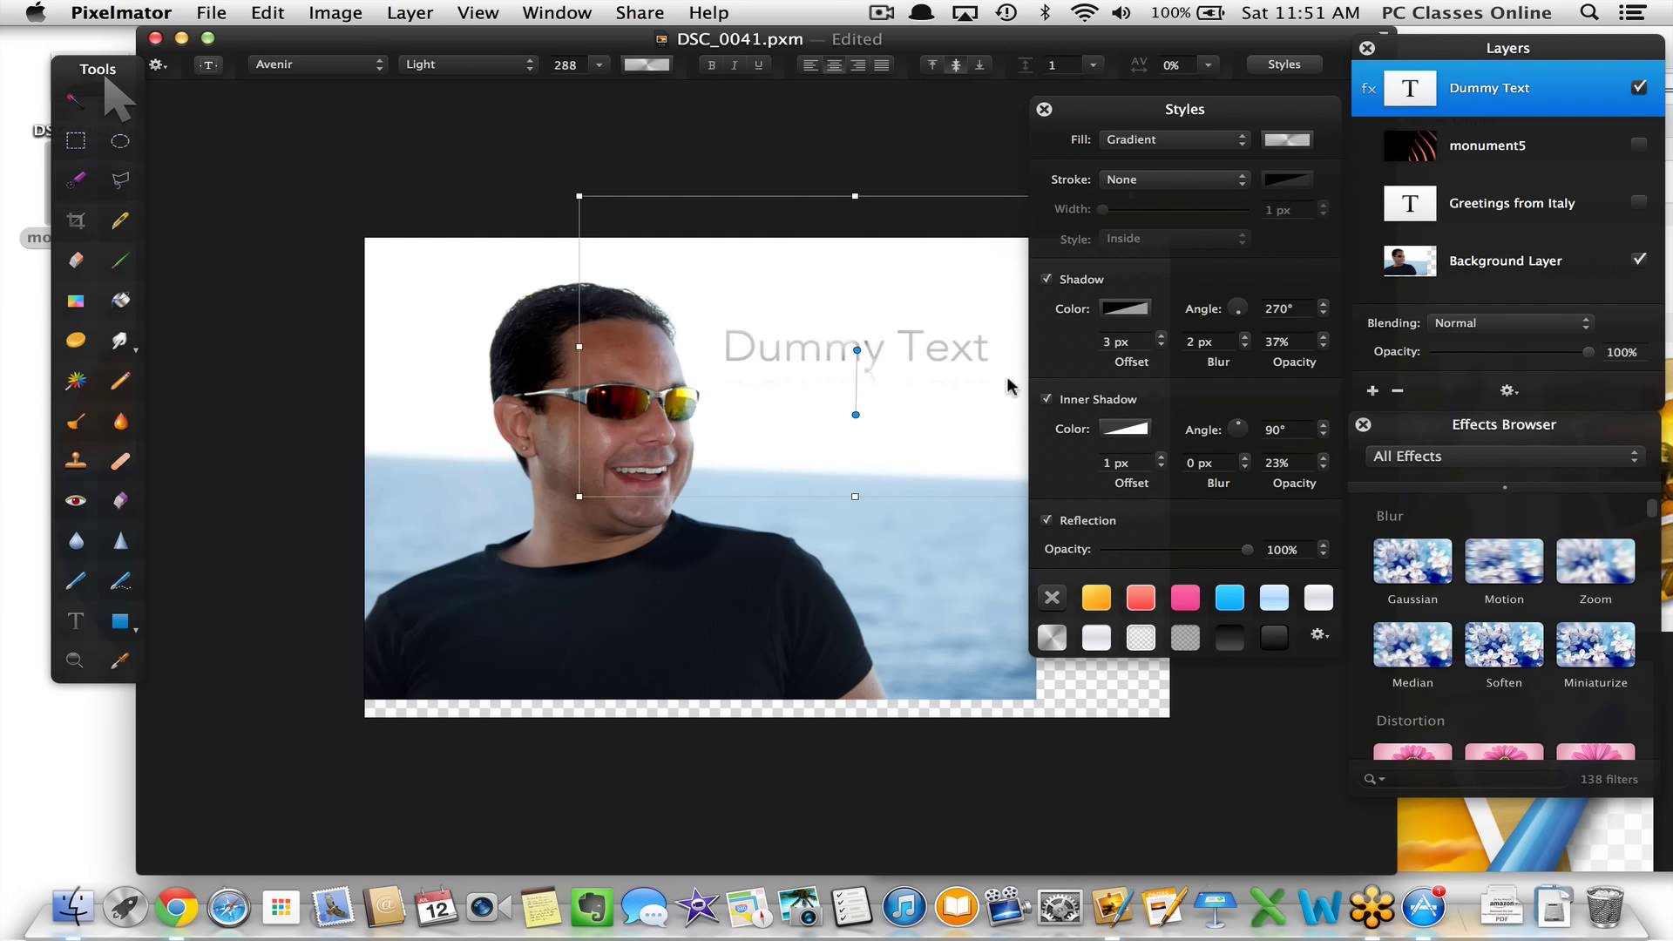
{"action": "left_click_drag", "start_coordinate": [915, 376], "coordinate": [901, 322]}
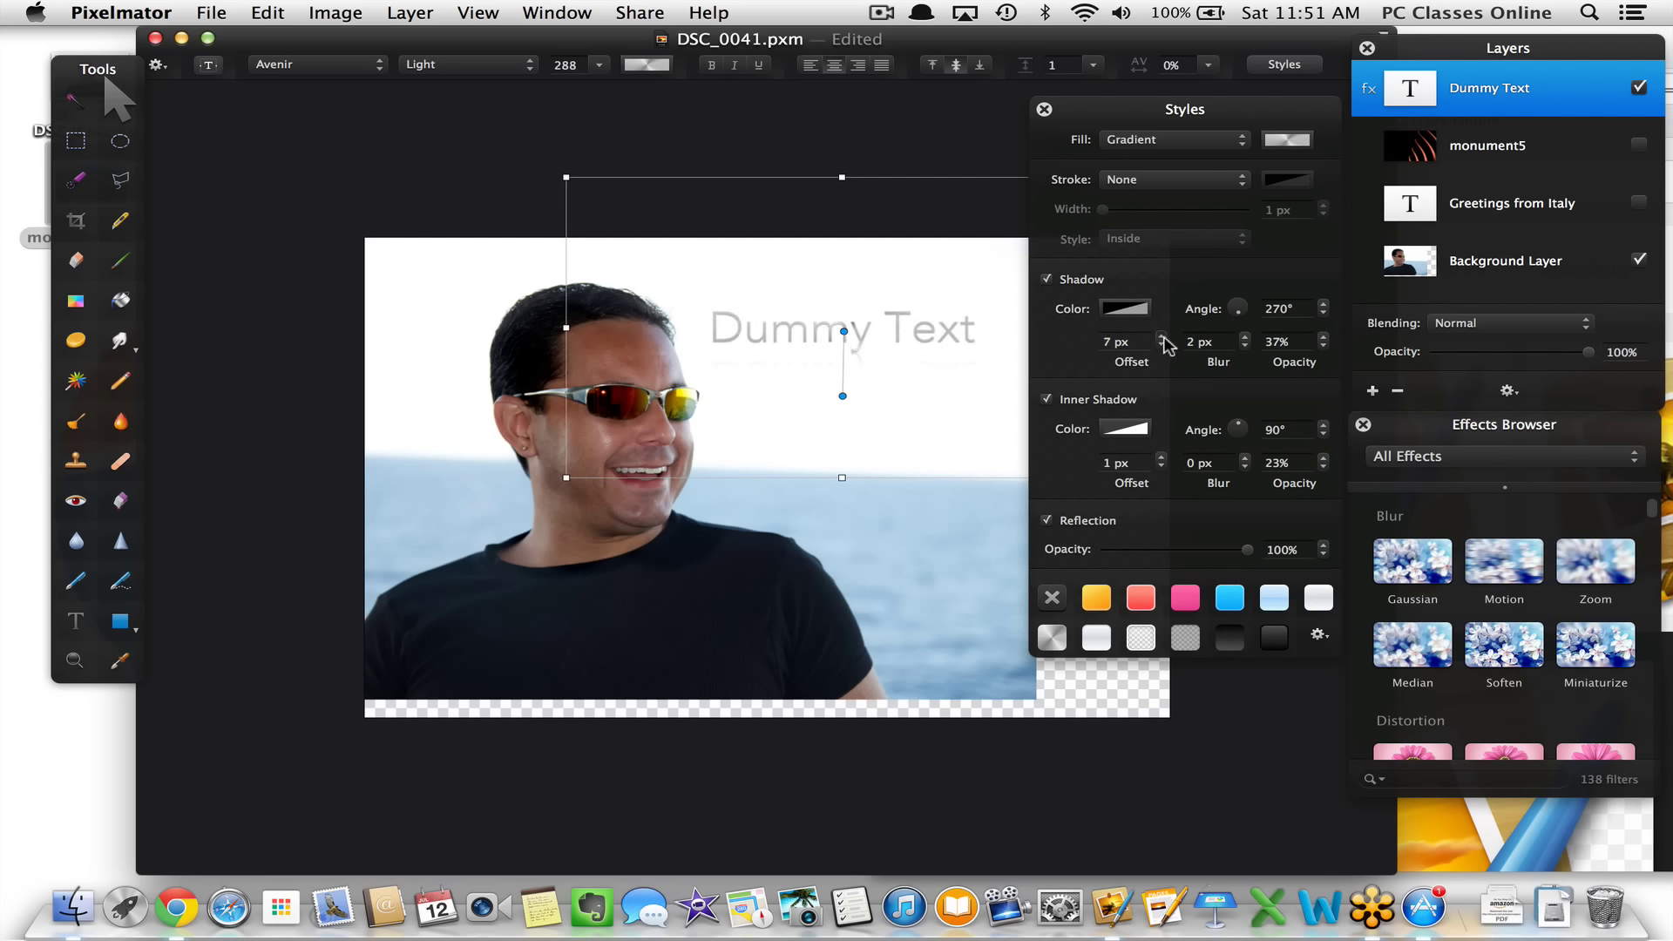
{"action": "left_click", "coordinate": [1162, 337]}
{"action": "left_click", "coordinate": [1236, 313]}
{"action": "left_click", "coordinate": [1233, 312]}
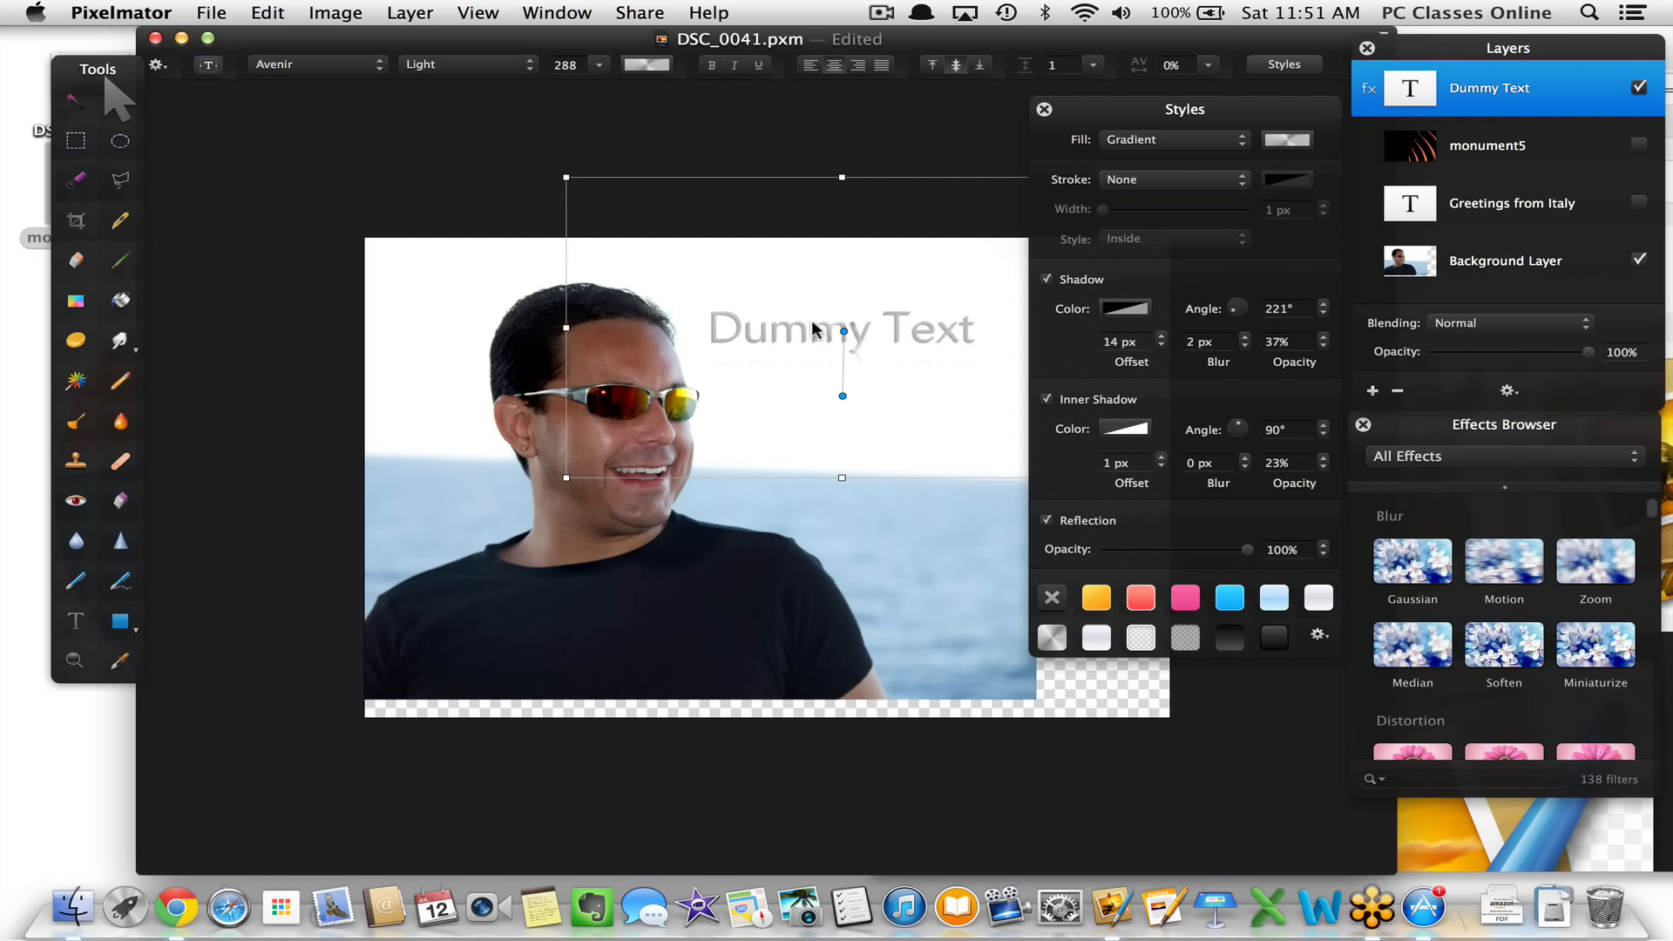
Enlarge the Dummy Text to font size 400 and reposition it
{"action": "left_click_drag", "start_coordinate": [818, 329], "coordinate": [722, 344]}
{"action": "double_click", "coordinate": [721, 344]}
{"action": "left_click", "coordinate": [583, 66]}
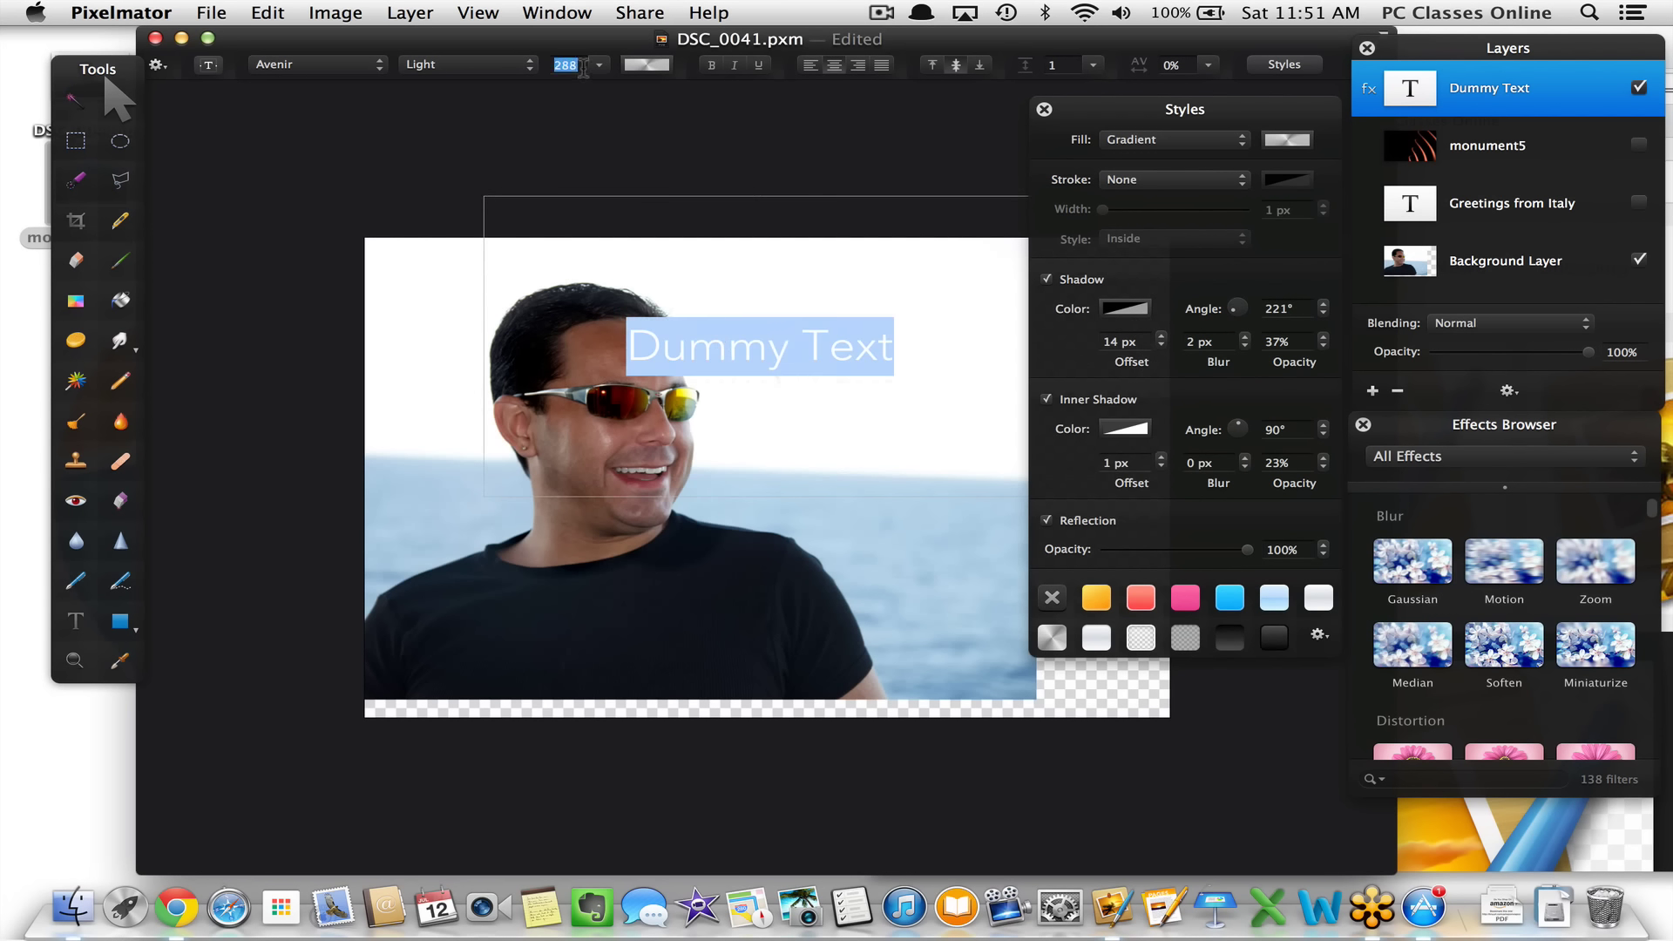
{"action": "type", "text": "400"}
{"action": "key", "text": "Return"}
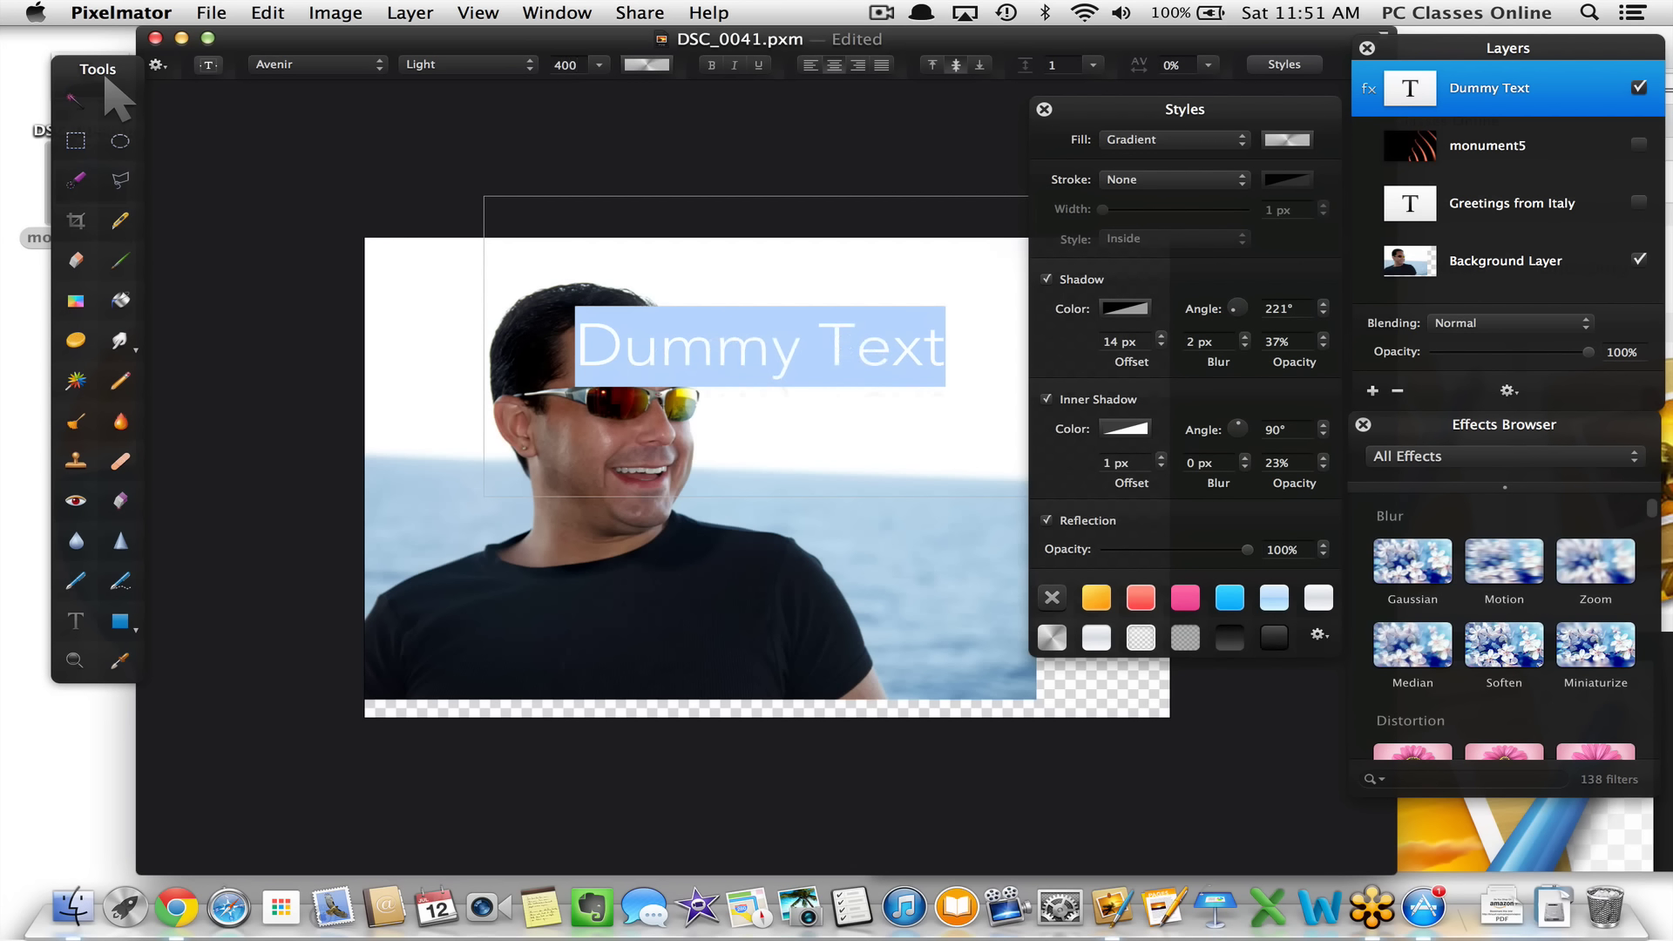
{"action": "left_click", "coordinate": [653, 324]}
{"action": "left_click_drag", "start_coordinate": [785, 403], "coordinate": [906, 377]}
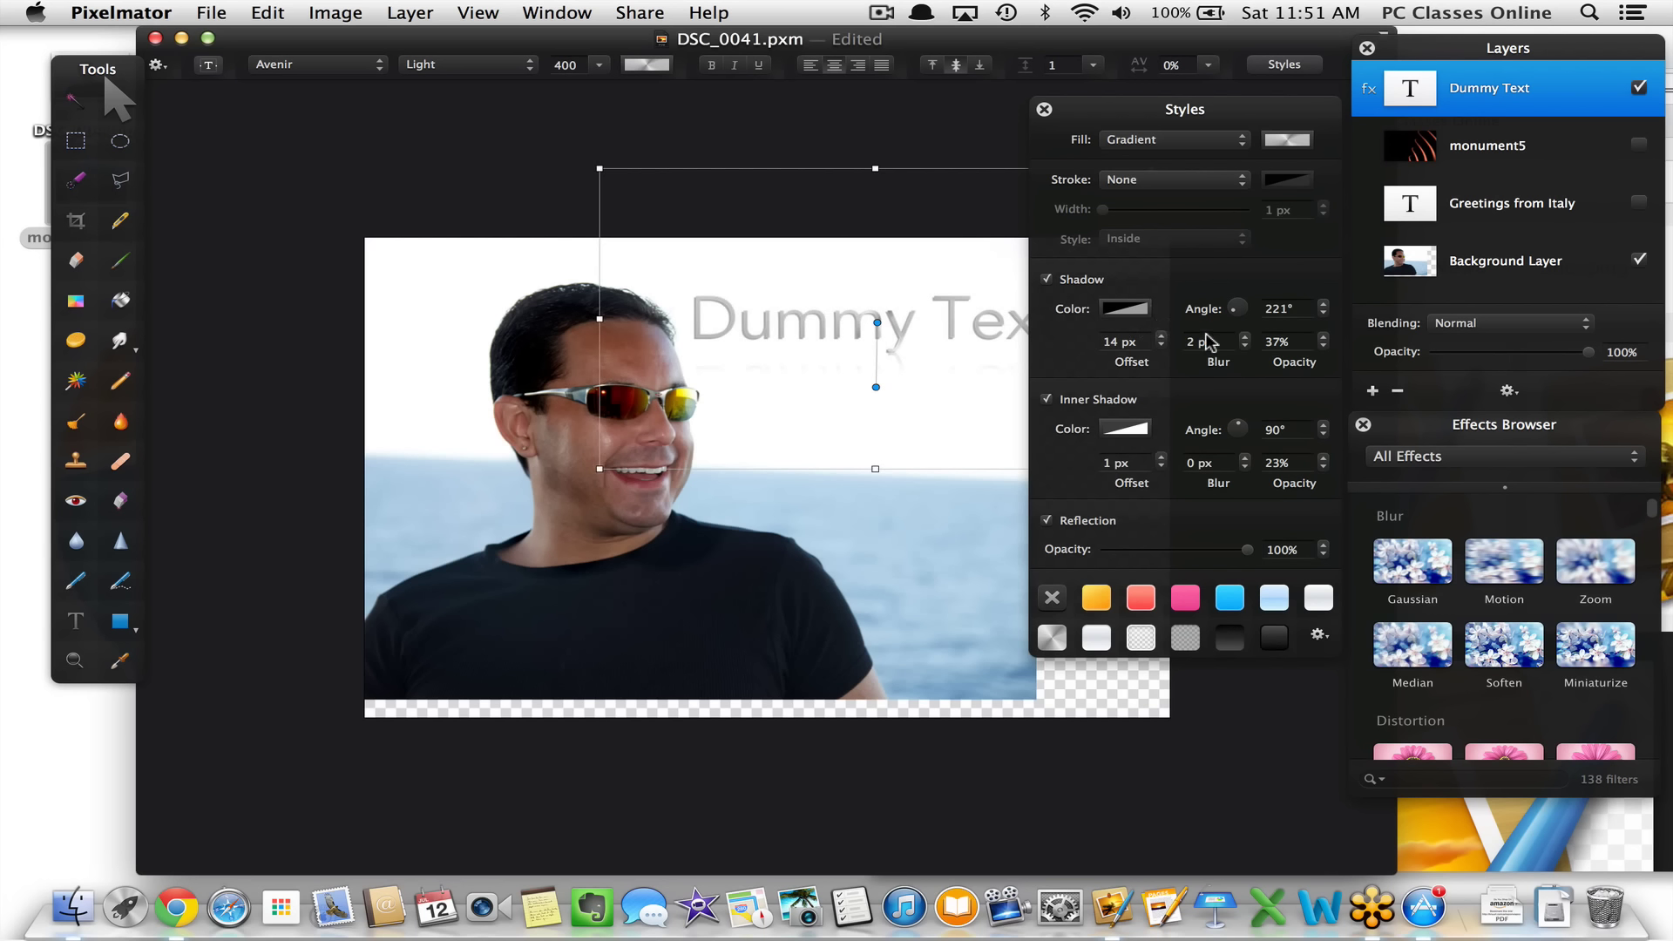
Turn the shadow angle to 281° and give the text a gradient stroke
{"action": "left_click", "coordinate": [1243, 304]}
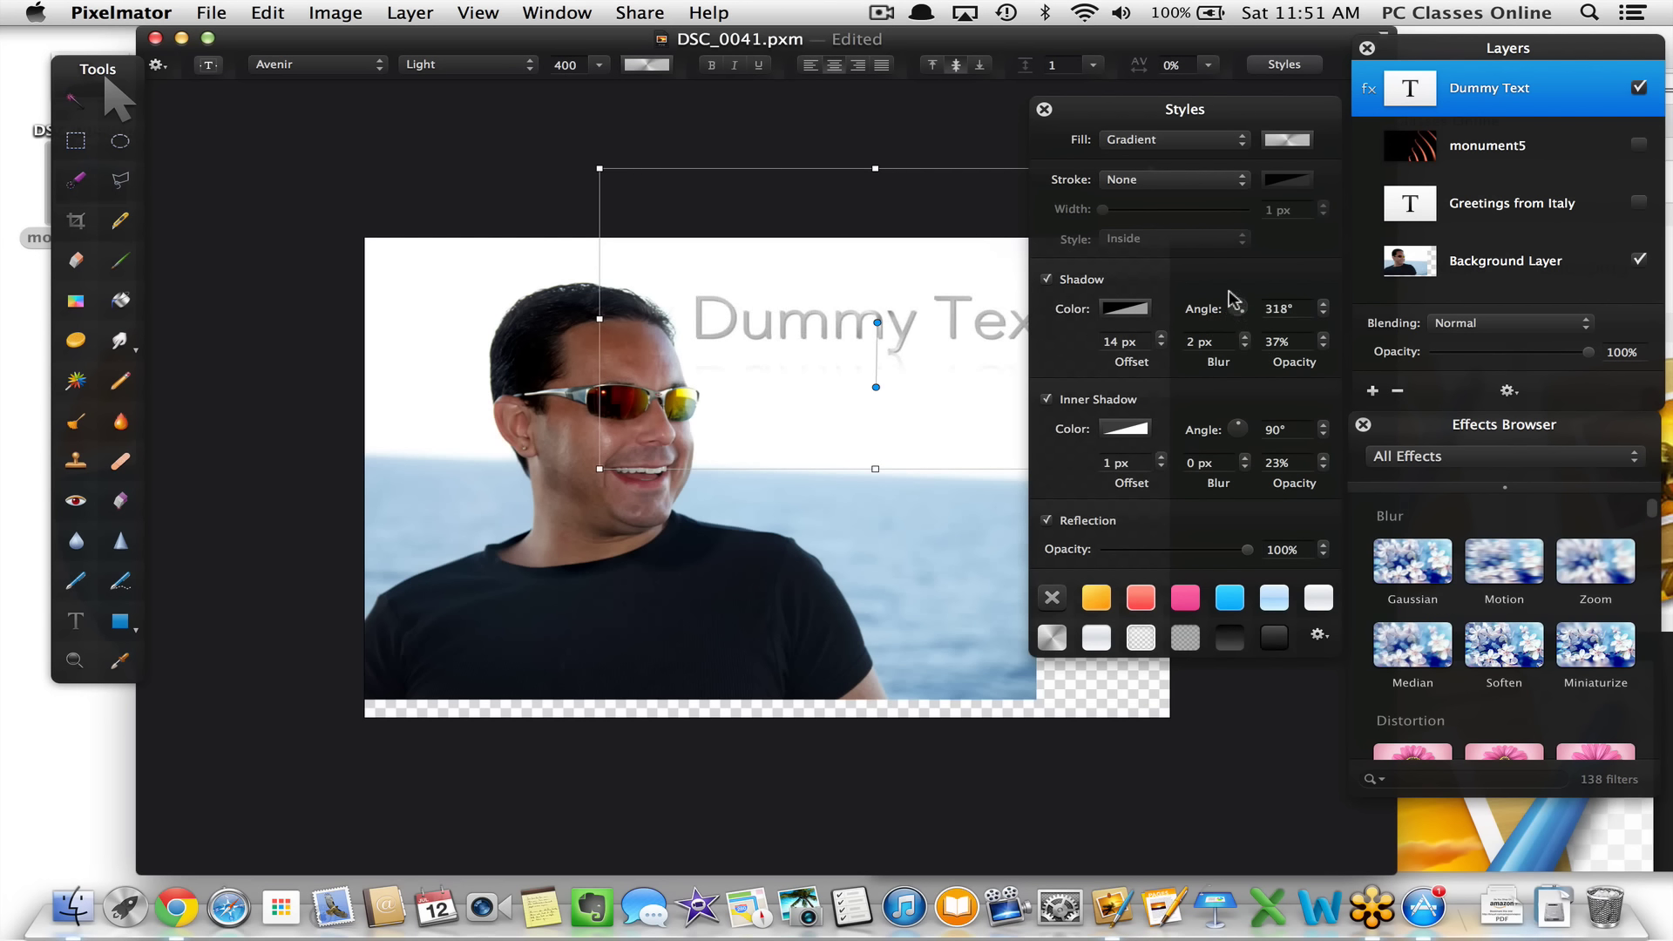
{"action": "left_click_drag", "start_coordinate": [1292, 291], "coordinate": [1245, 333]}
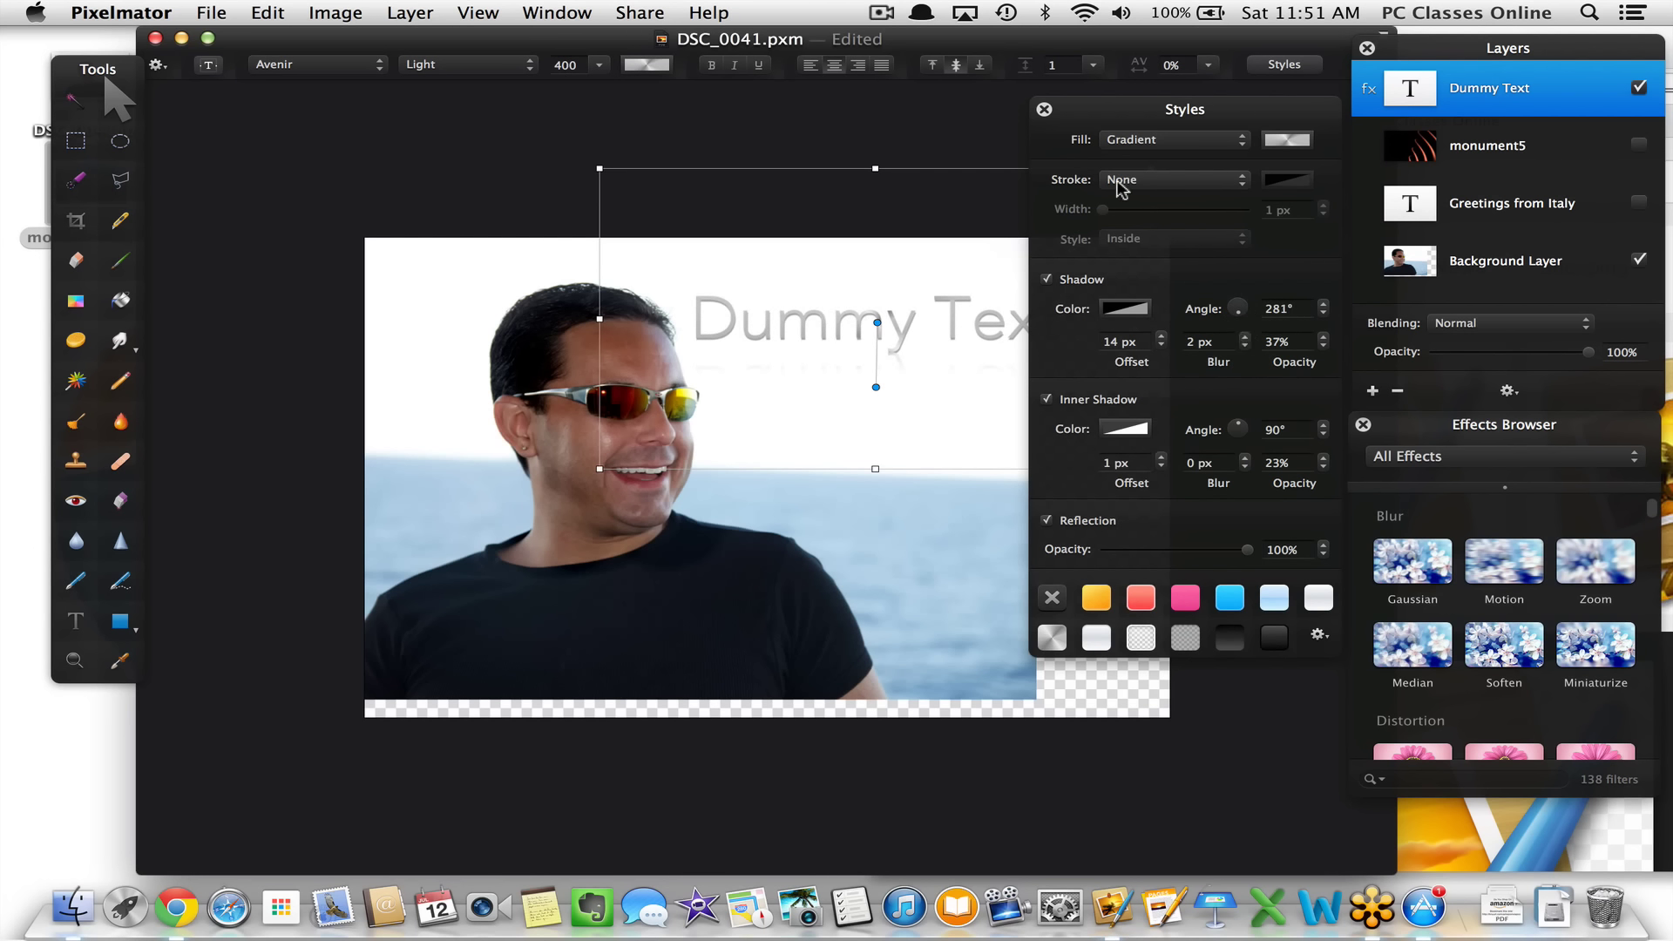
{"action": "left_click", "coordinate": [1180, 180]}
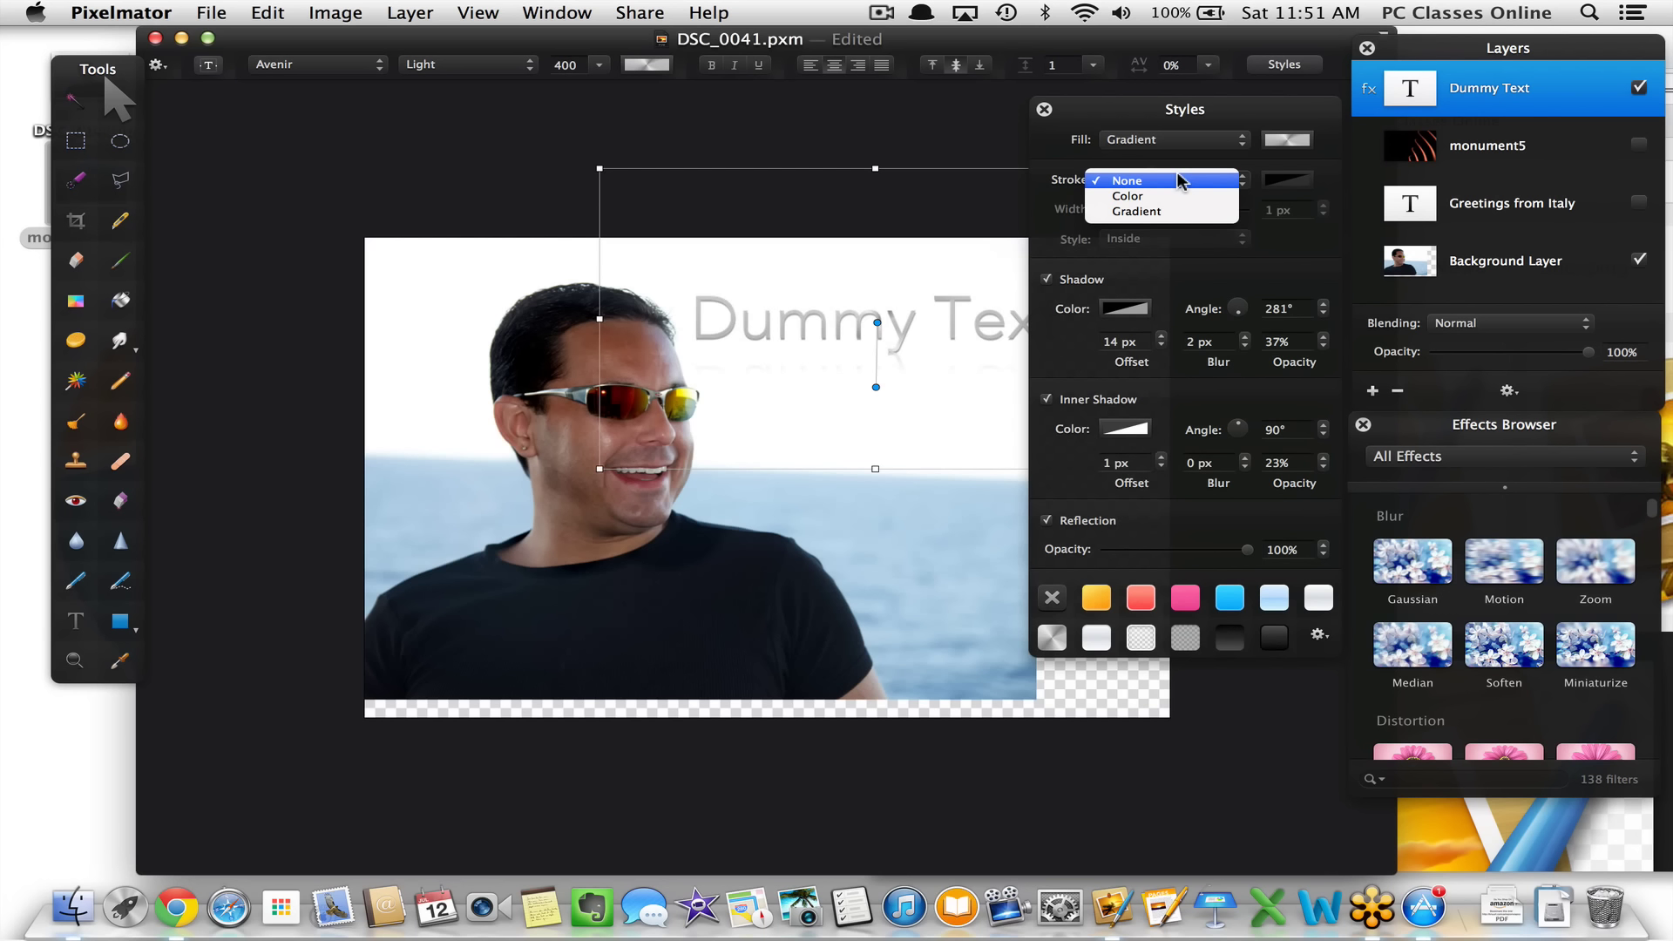
{"action": "left_click", "coordinate": [1144, 213]}
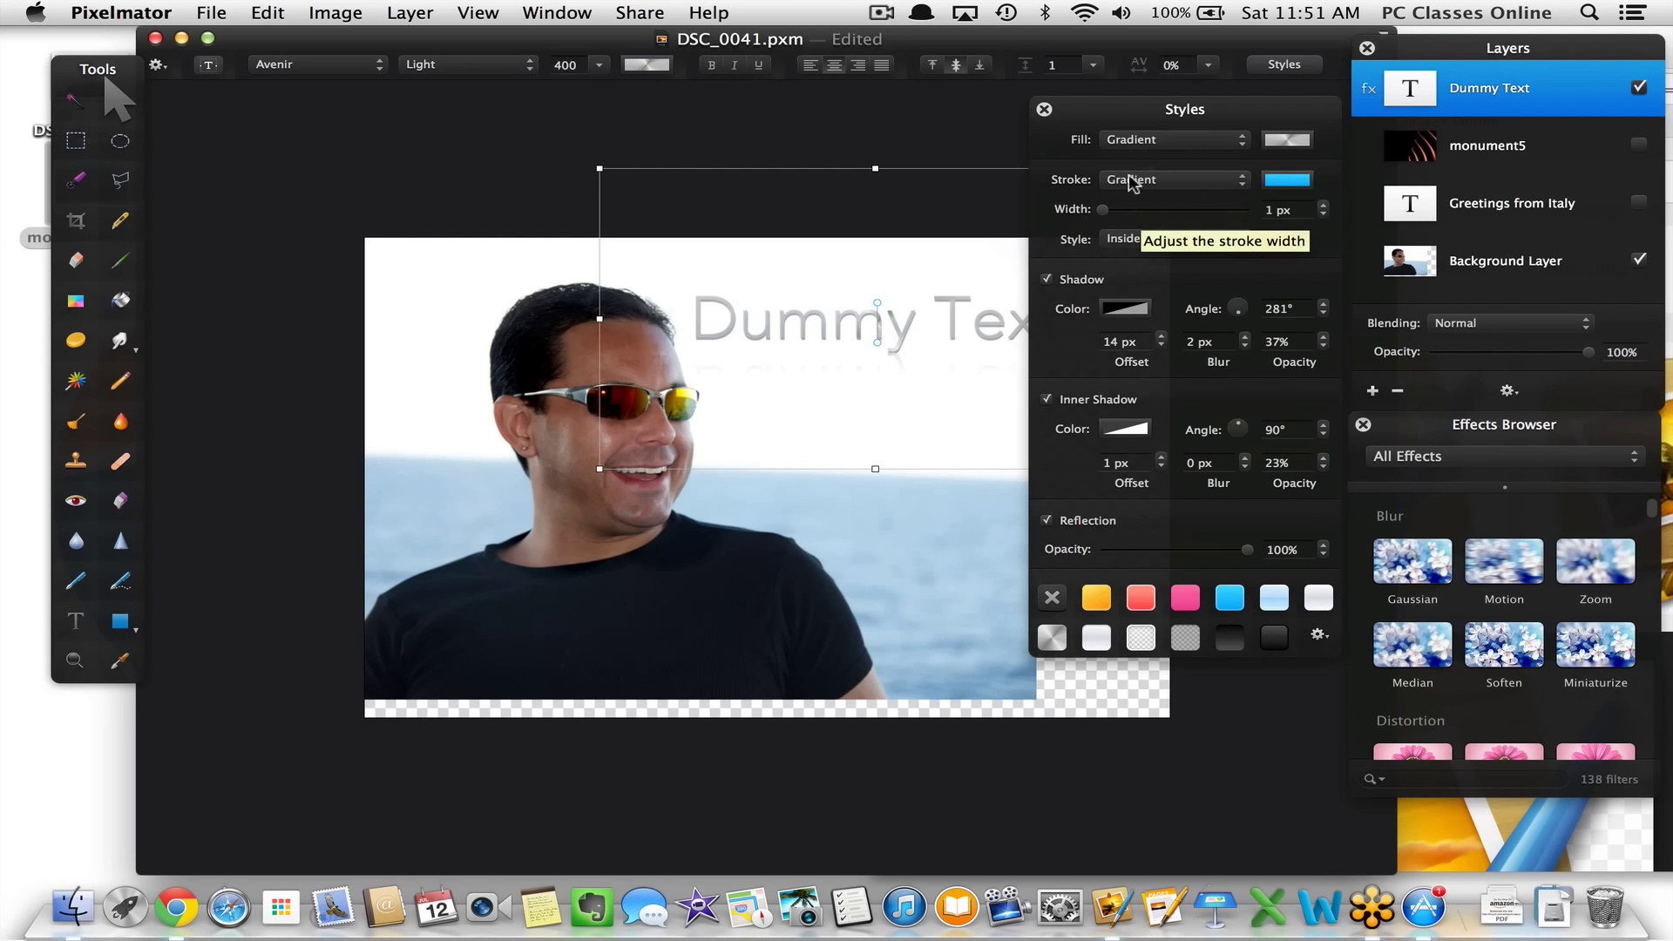
{"action": "left_click", "coordinate": [1290, 180]}
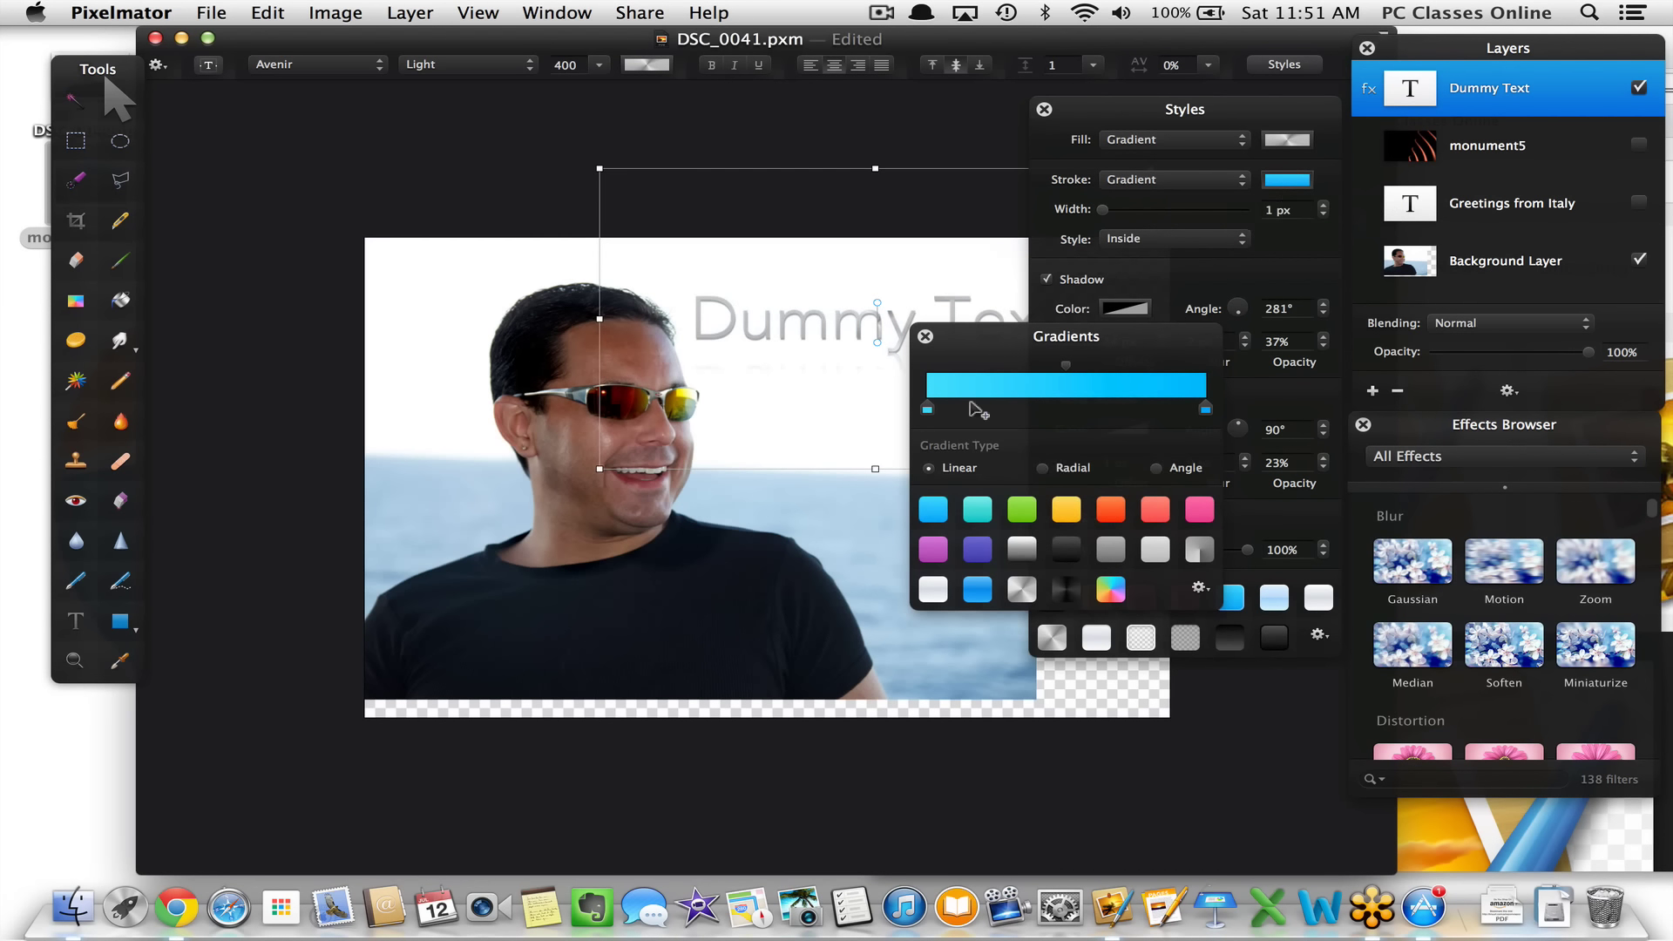
Replace the Dummy Text's silver fill with the cyan linear gradient preset
{"action": "left_click", "coordinate": [927, 338]}
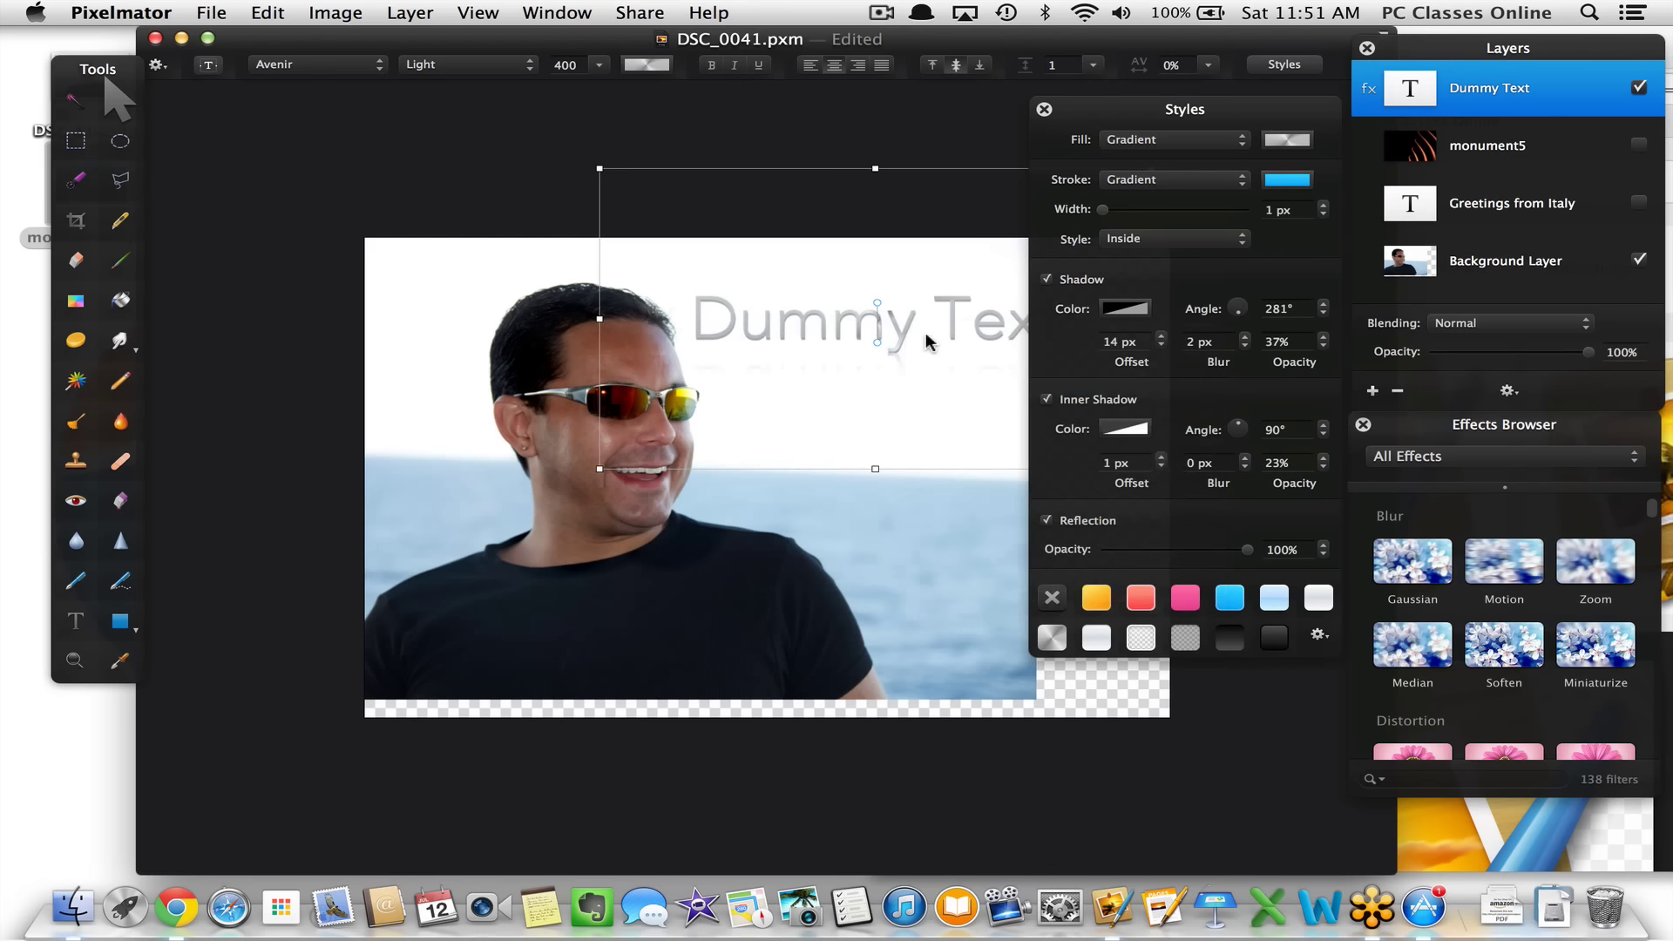
{"action": "left_click", "coordinate": [1298, 140]}
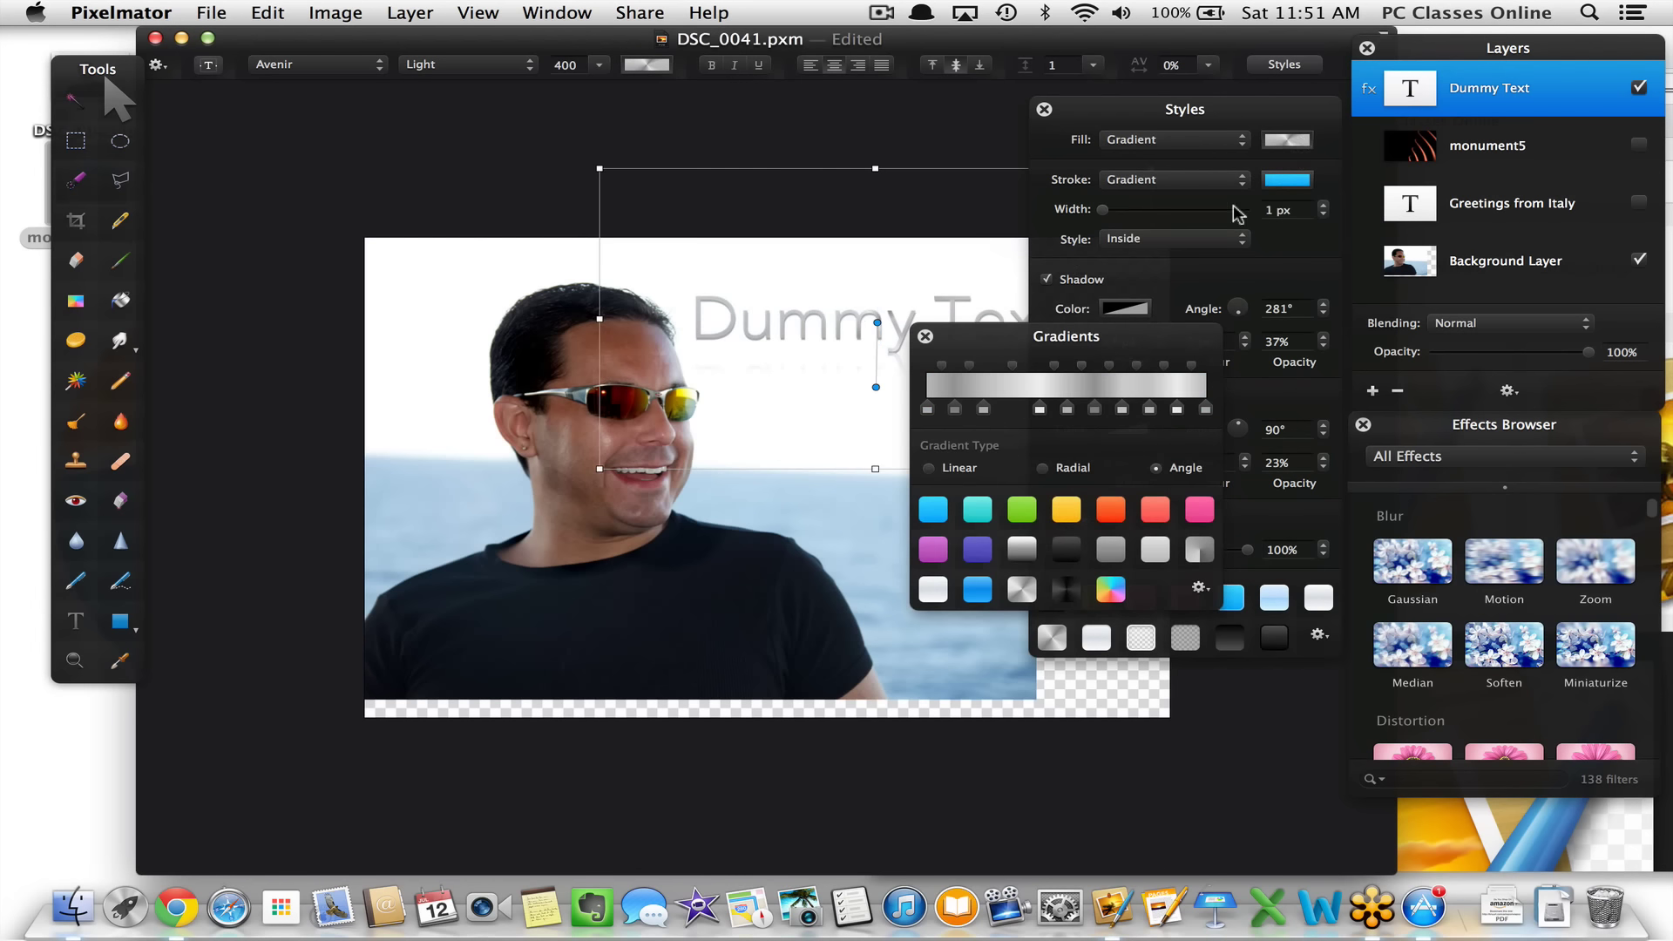
{"action": "left_click", "coordinate": [930, 510]}
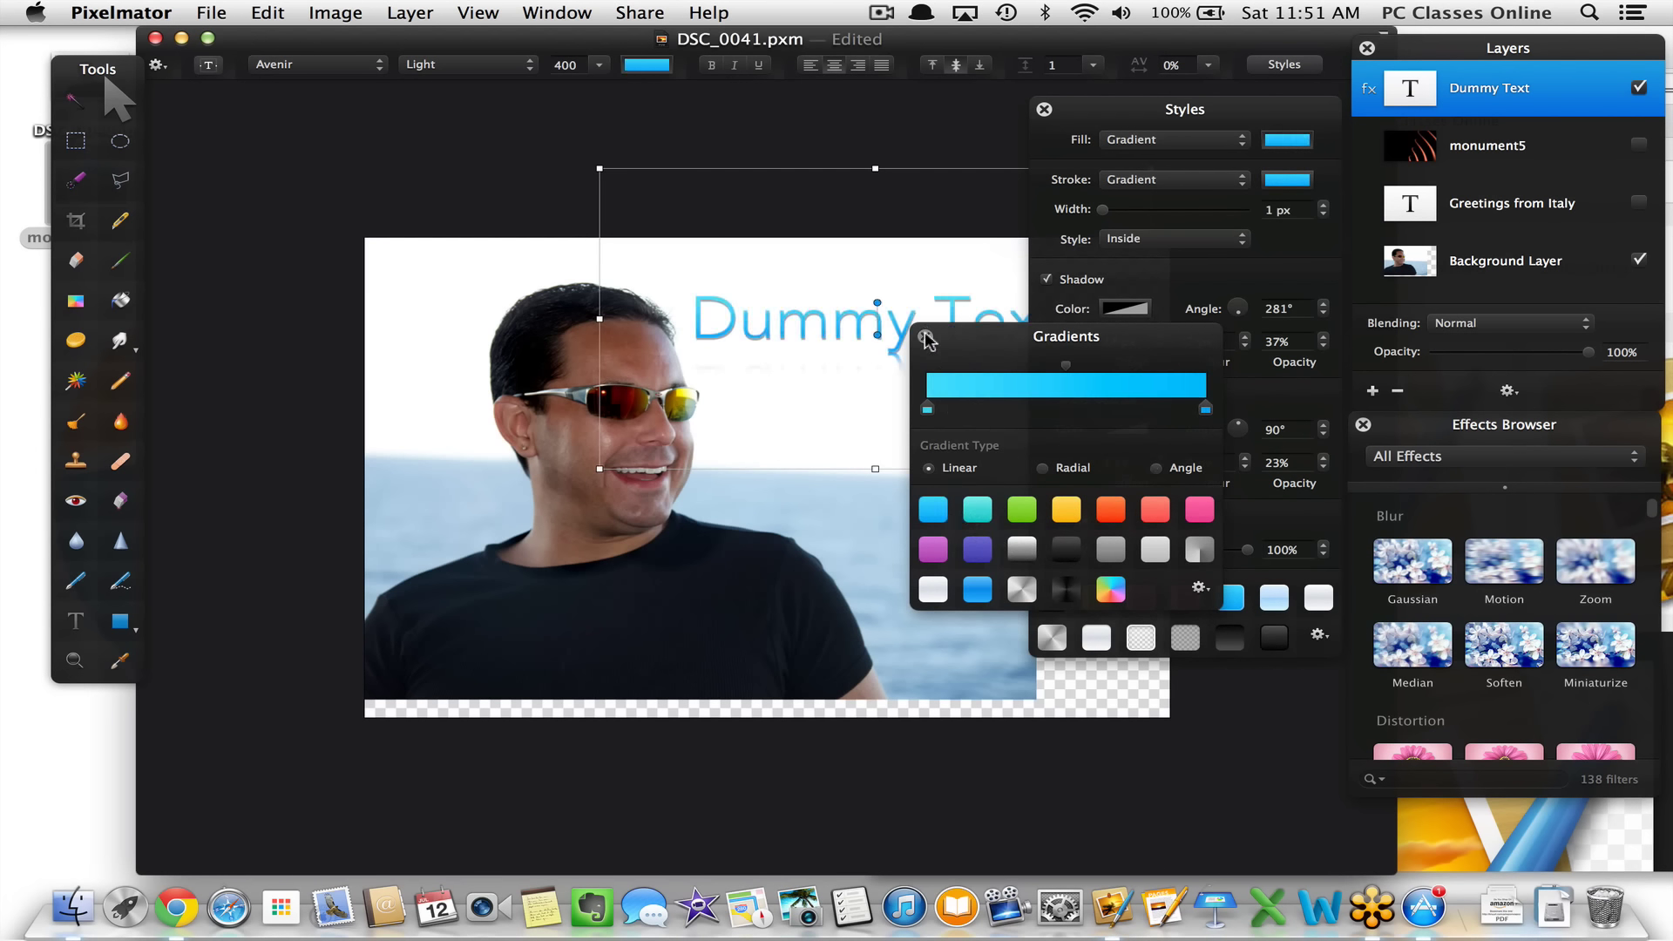
{"action": "left_click", "coordinate": [926, 336]}
{"action": "left_click", "coordinate": [1019, 112]}
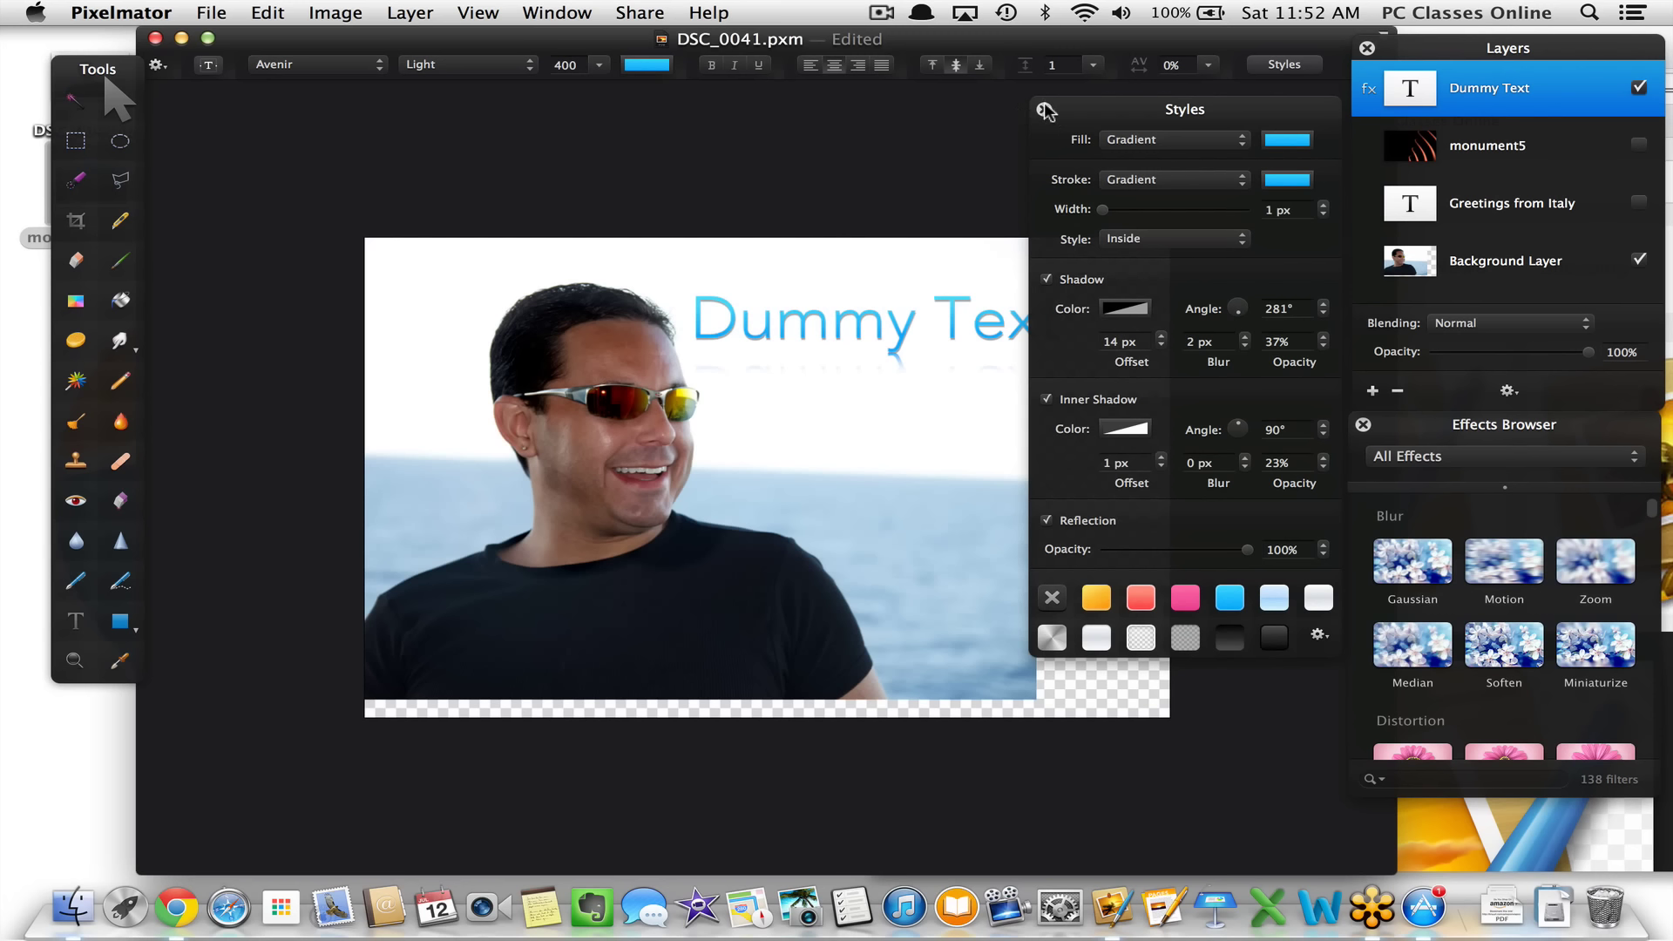
Shift the seaside photo right to fill the canvas and move Dummy Text to the lower left
{"action": "left_click", "coordinate": [1044, 110]}
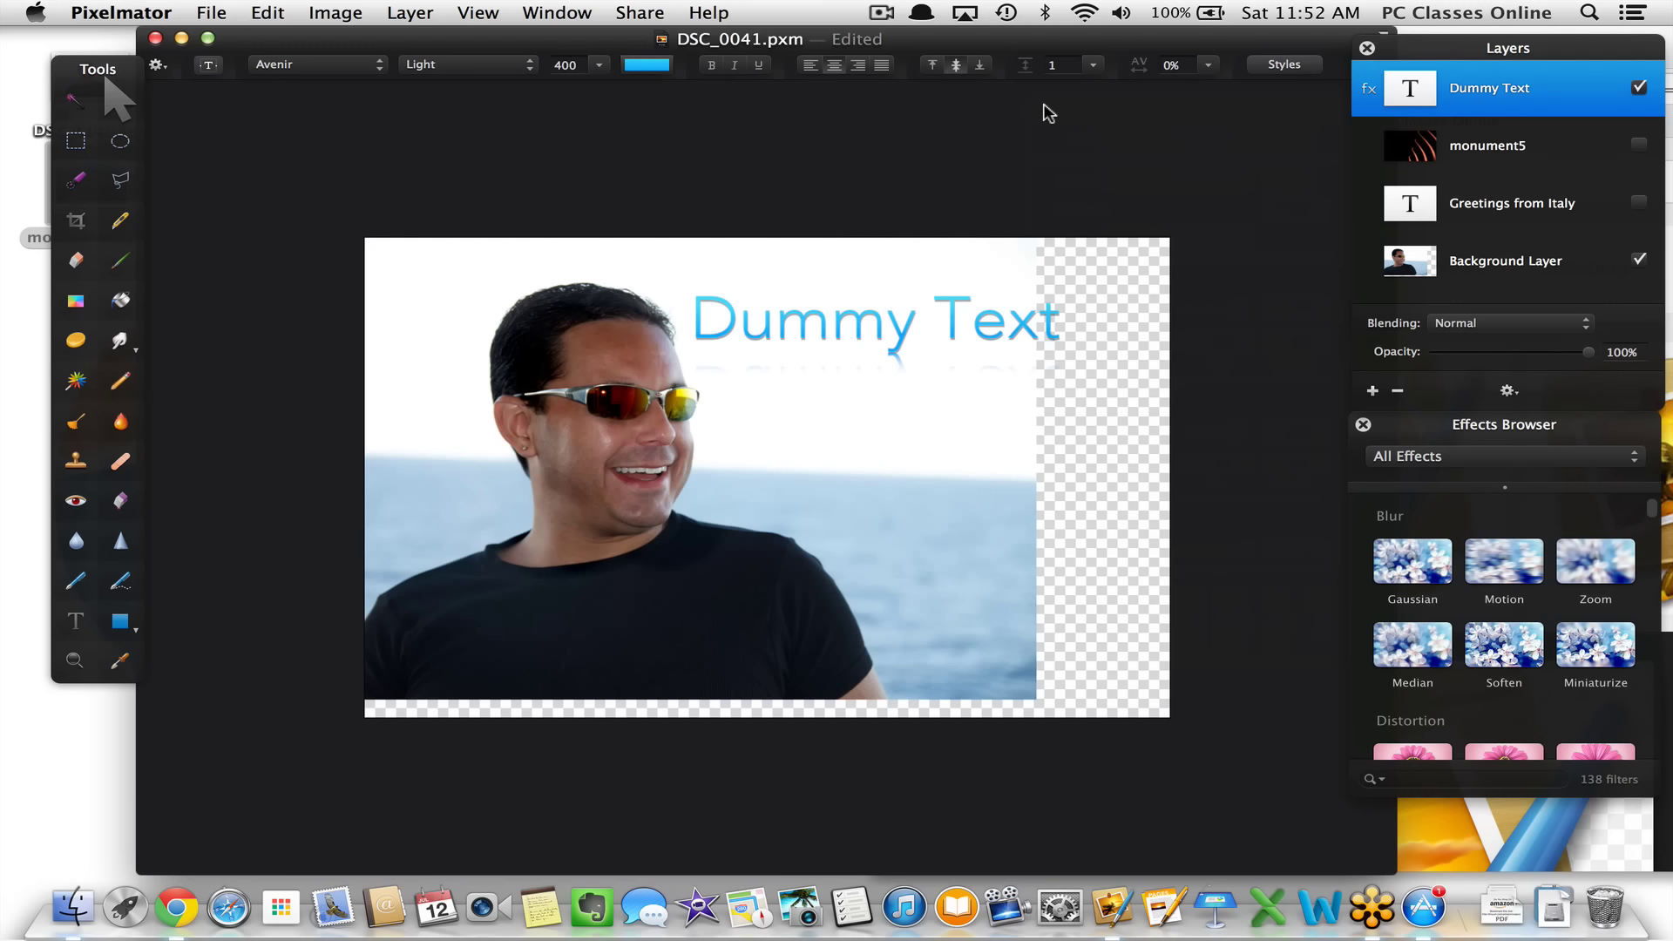
{"action": "key", "text": "v"}
{"action": "left_click_drag", "start_coordinate": [822, 484], "coordinate": [960, 512]}
{"action": "left_click", "coordinate": [906, 335]}
{"action": "key", "text": "t"}
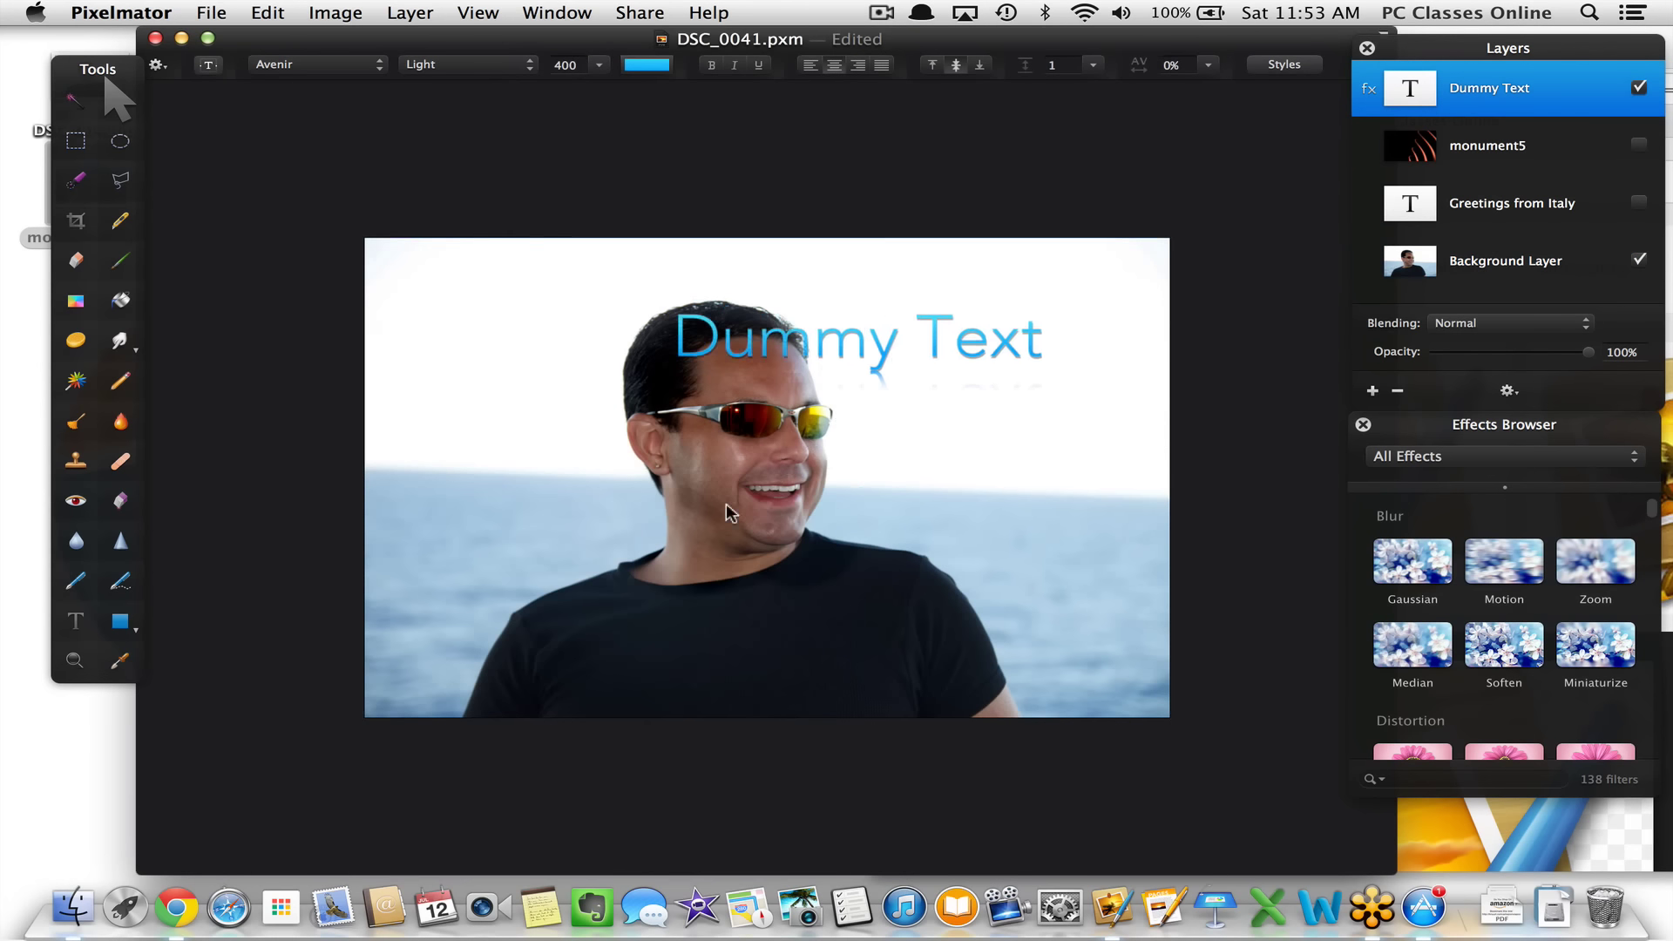
{"action": "left_click_drag", "start_coordinate": [893, 359], "coordinate": [623, 671]}
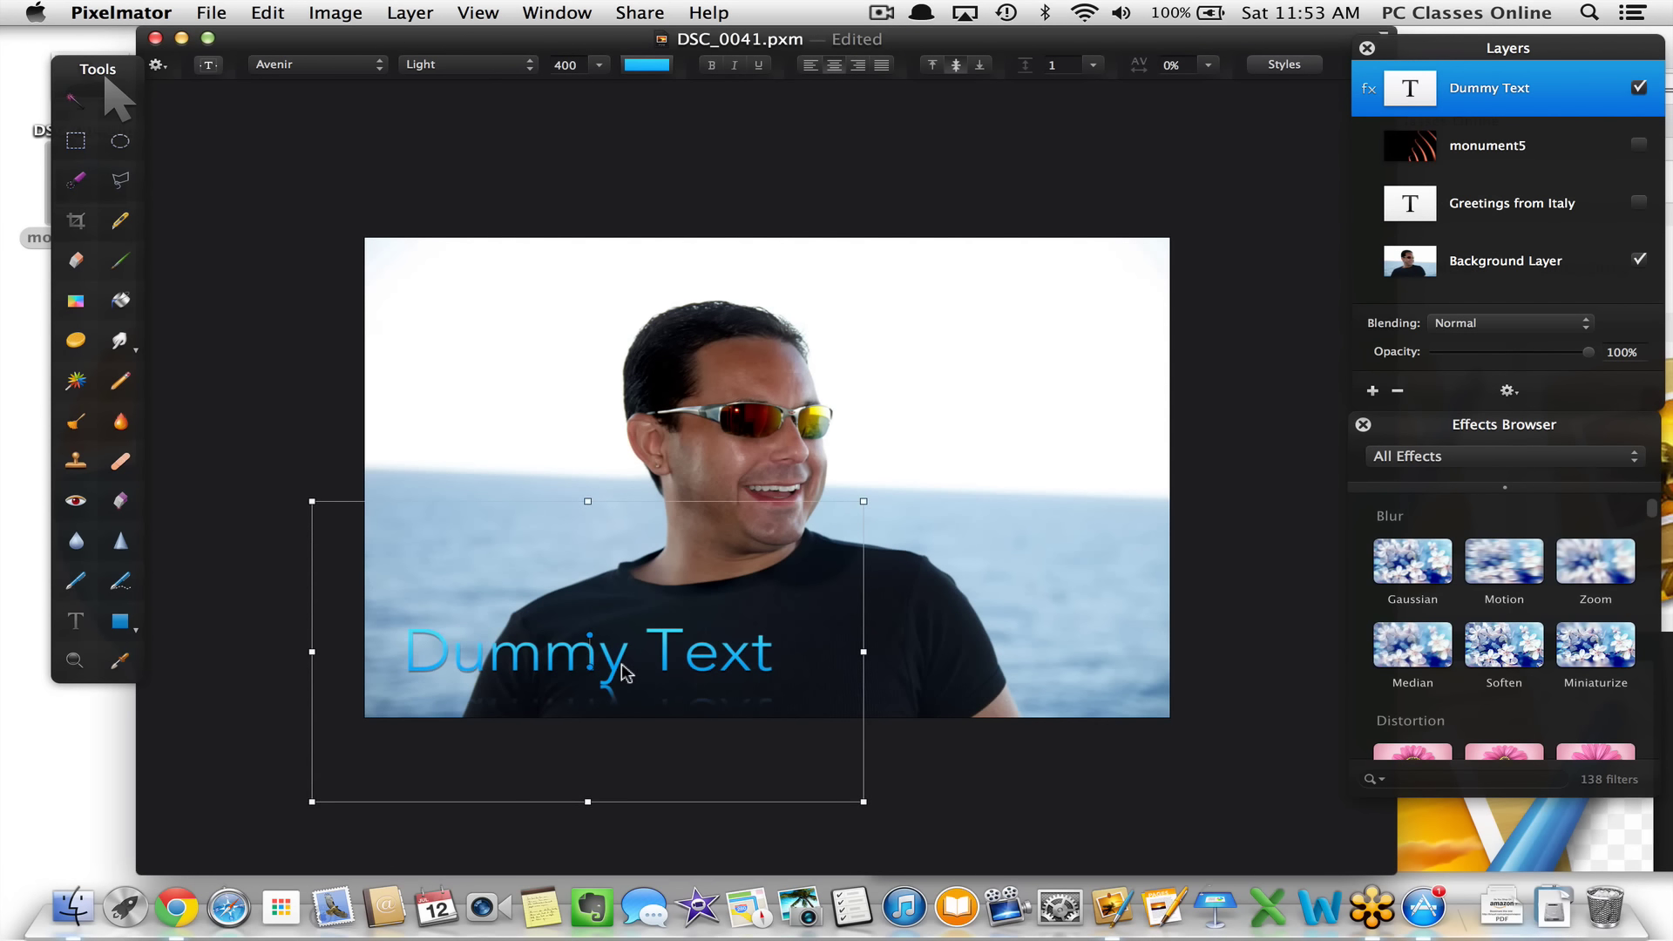